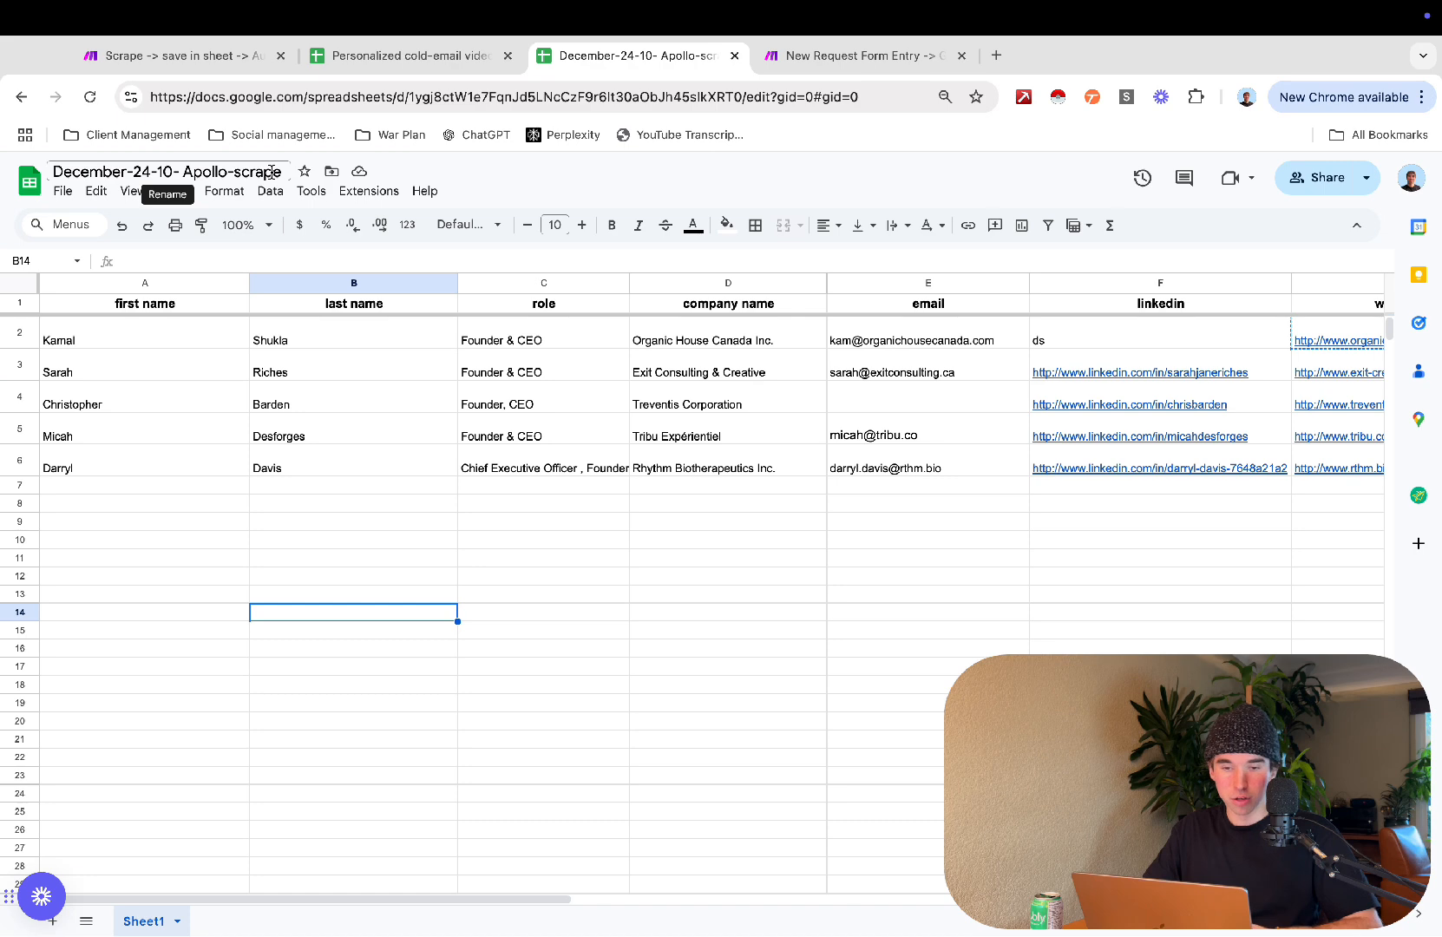
Step: Examine the lead columns of the December-24-10- Apollo-scrape sheet, from first name across to website and Video url
{"action": "left_click", "coordinate": [240, 631]}
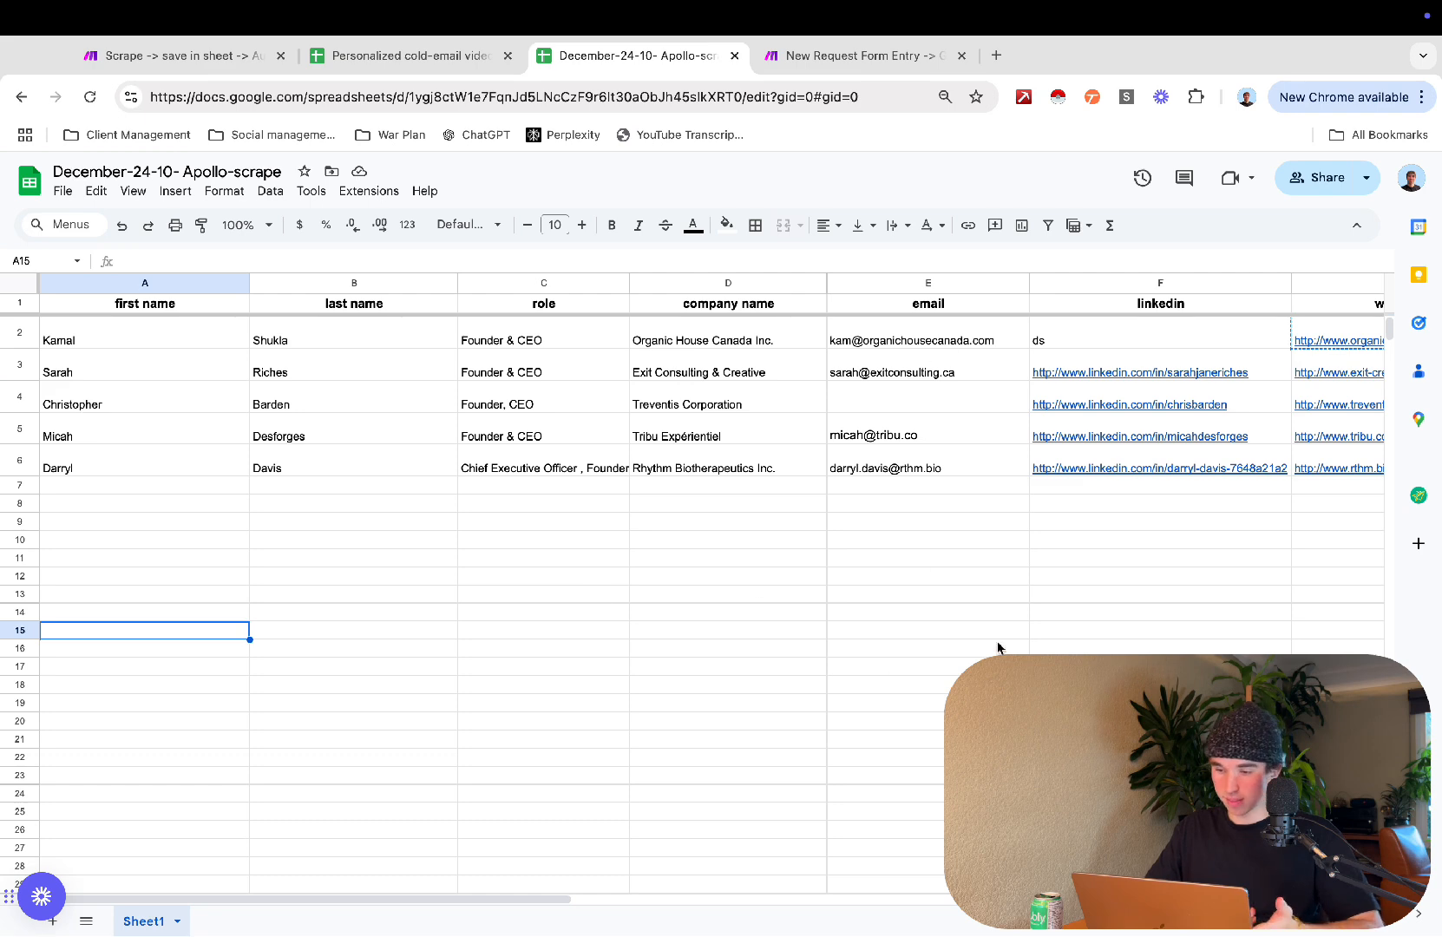
{"action": "scroll", "coordinate": [871, 469], "scroll_direction": "right", "scroll_amount": 5}
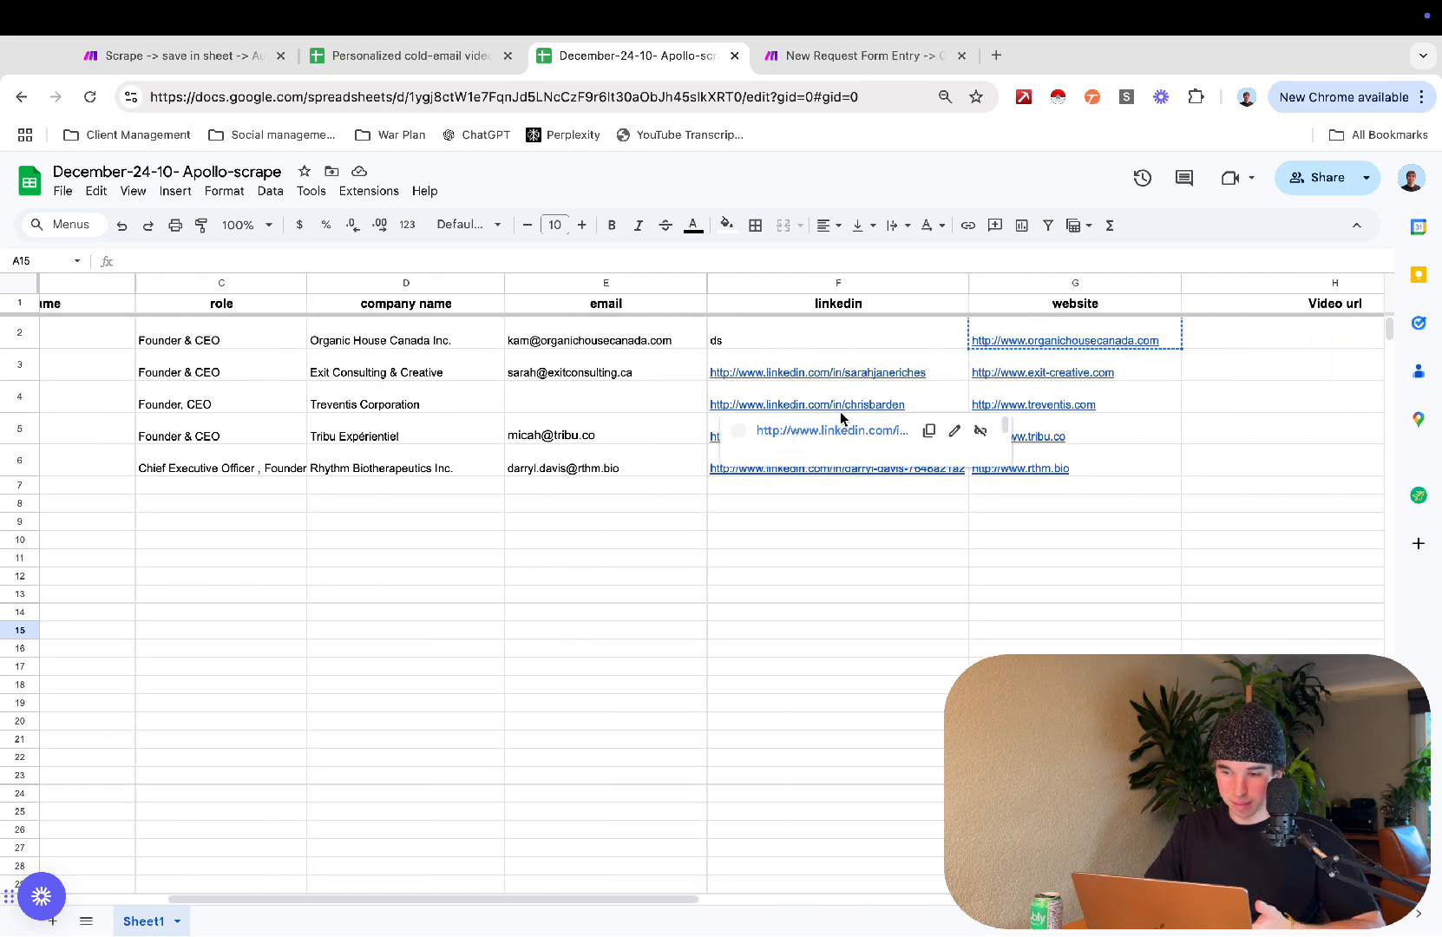
{"action": "left_click", "coordinate": [1090, 597]}
{"action": "scroll", "coordinate": [953, 599], "scroll_direction": "left", "scroll_amount": 5}
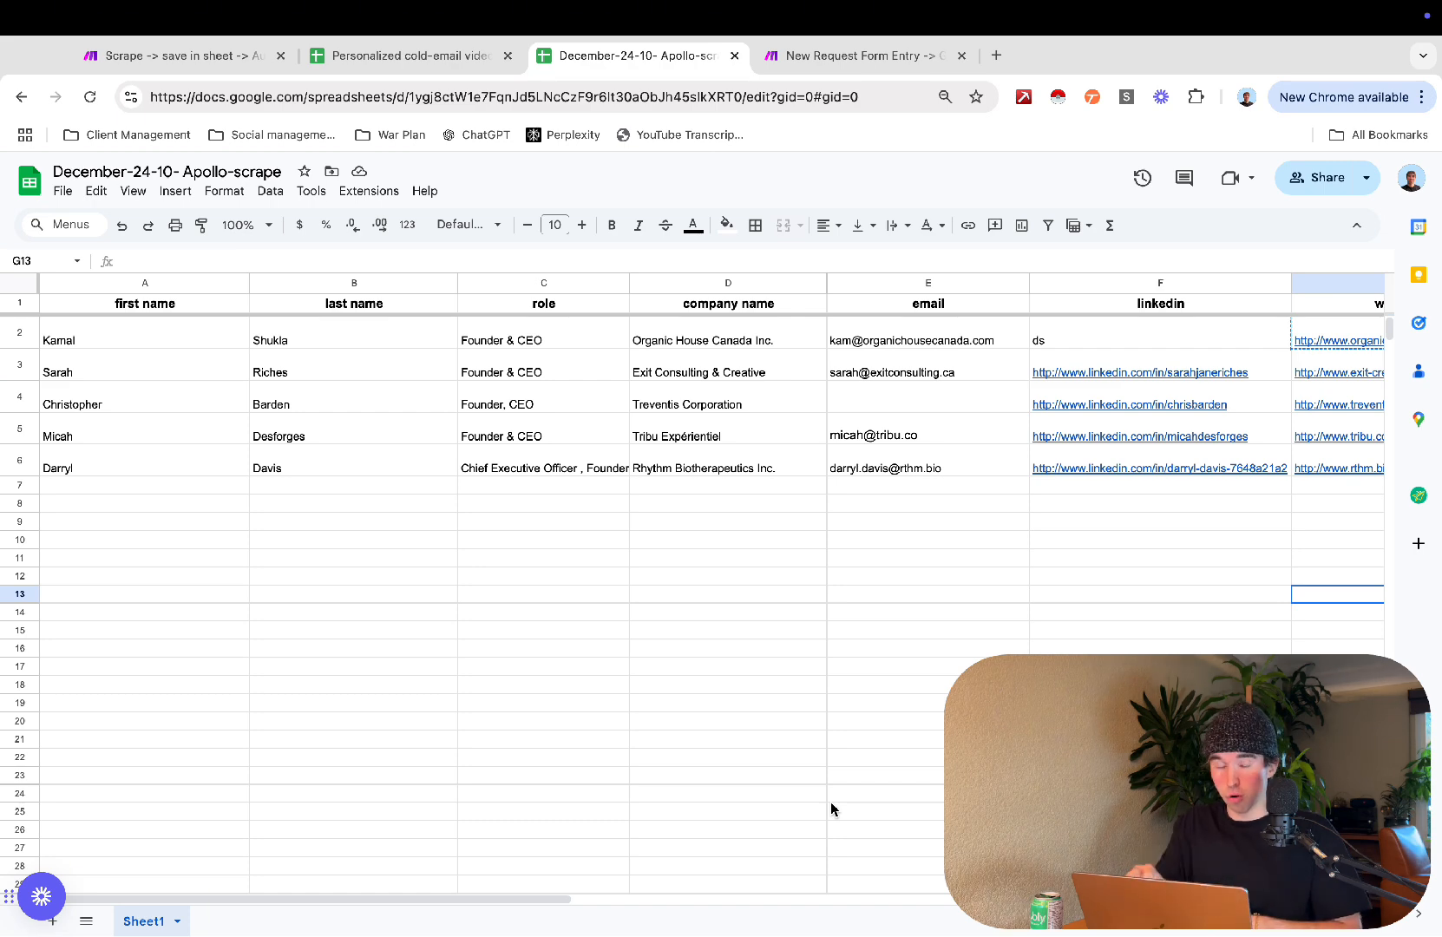
{"action": "left_click", "coordinate": [184, 306]}
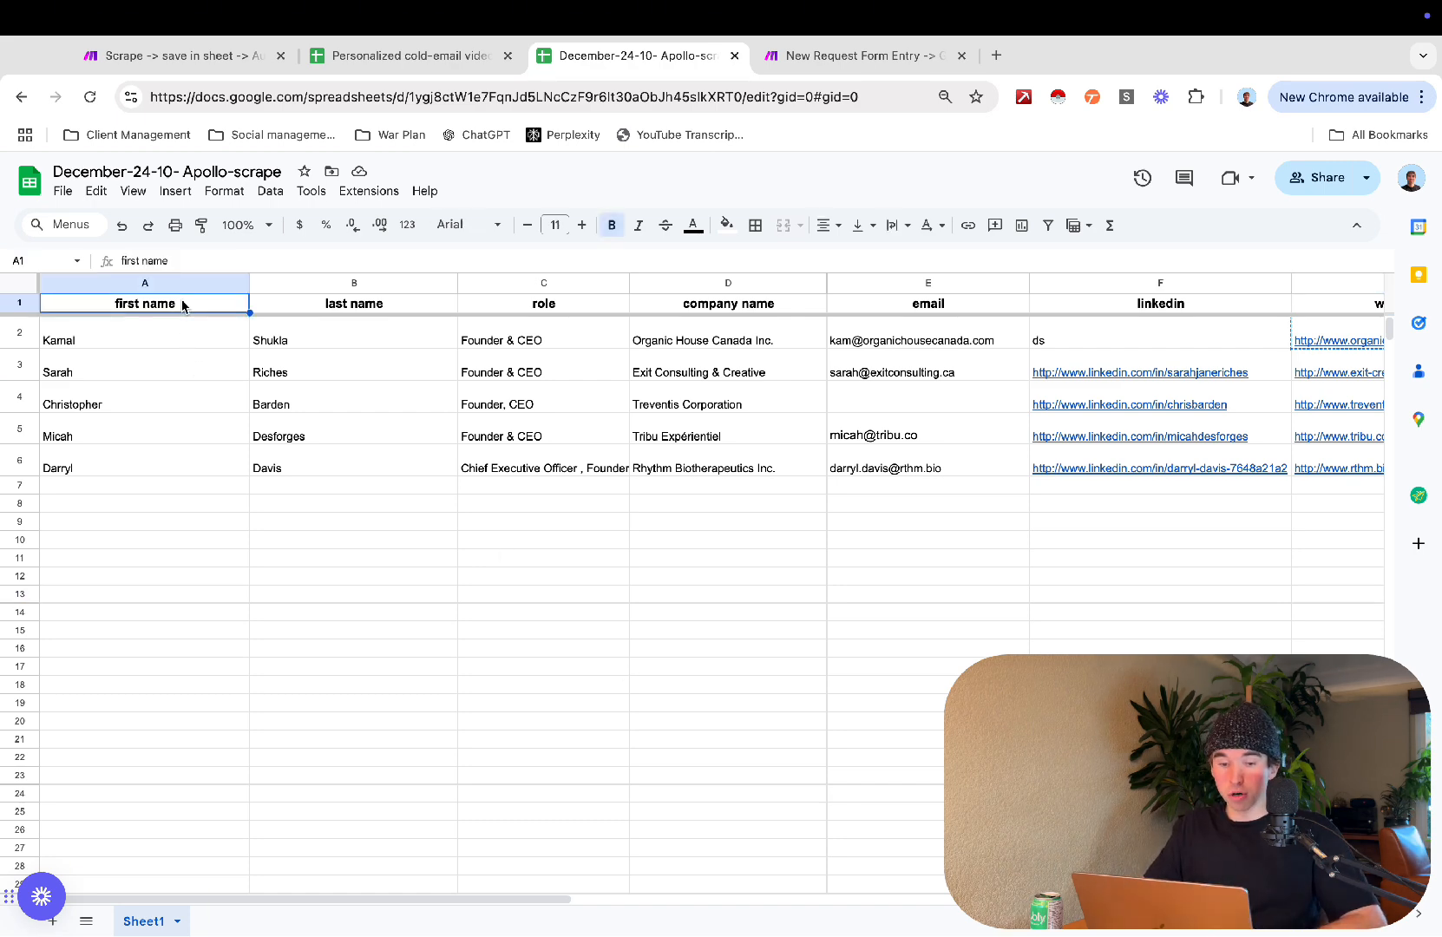
{"action": "key", "text": "shift+Right"}
{"action": "key", "text": "shift+Right"}
{"action": "key", "text": "shift+Right"}
{"action": "key", "text": "Right"}
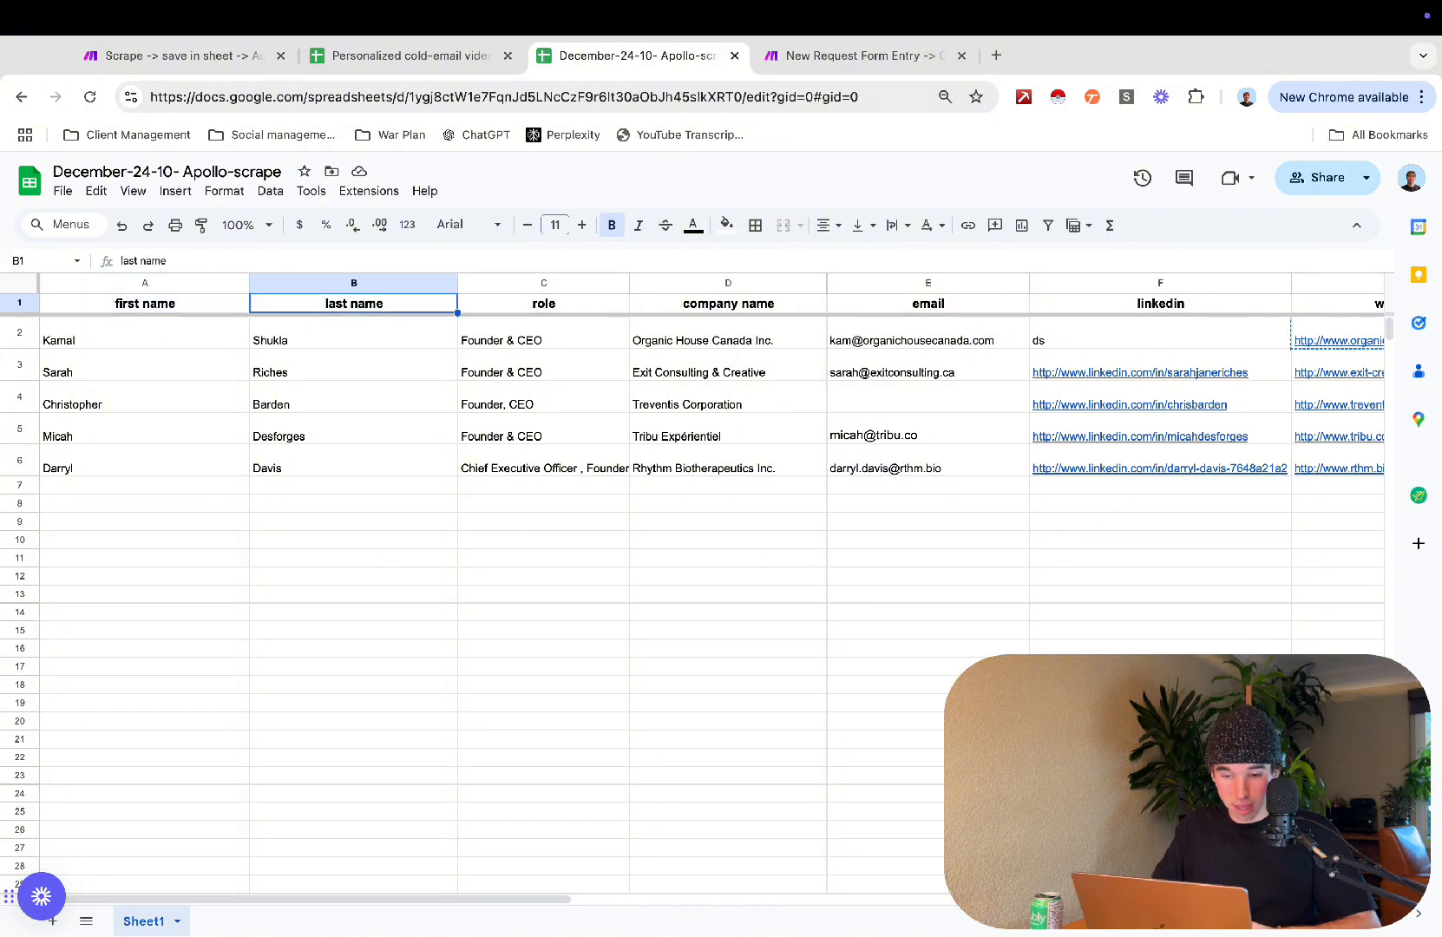
{"action": "left_click", "coordinate": [734, 597]}
{"action": "scroll", "coordinate": [734, 598], "scroll_direction": "right", "scroll_amount": 1}
{"action": "scroll", "coordinate": [509, 435], "scroll_direction": "left", "scroll_amount": 3}
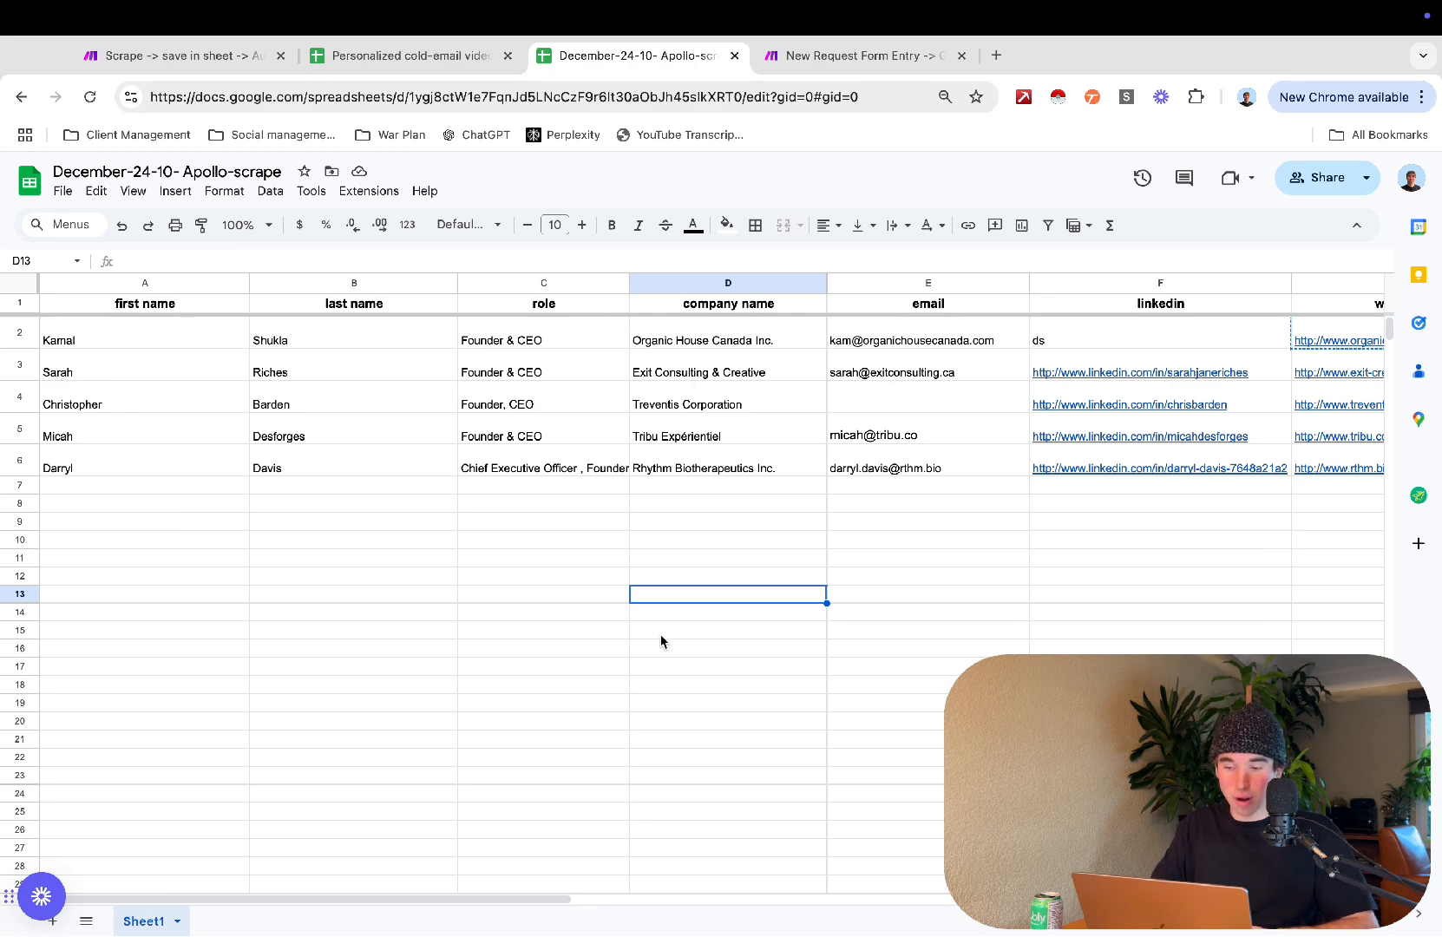
{"action": "scroll", "coordinate": [661, 642], "scroll_direction": "right", "scroll_amount": 2}
{"action": "scroll", "coordinate": [661, 644], "scroll_direction": "left", "scroll_amount": 2}
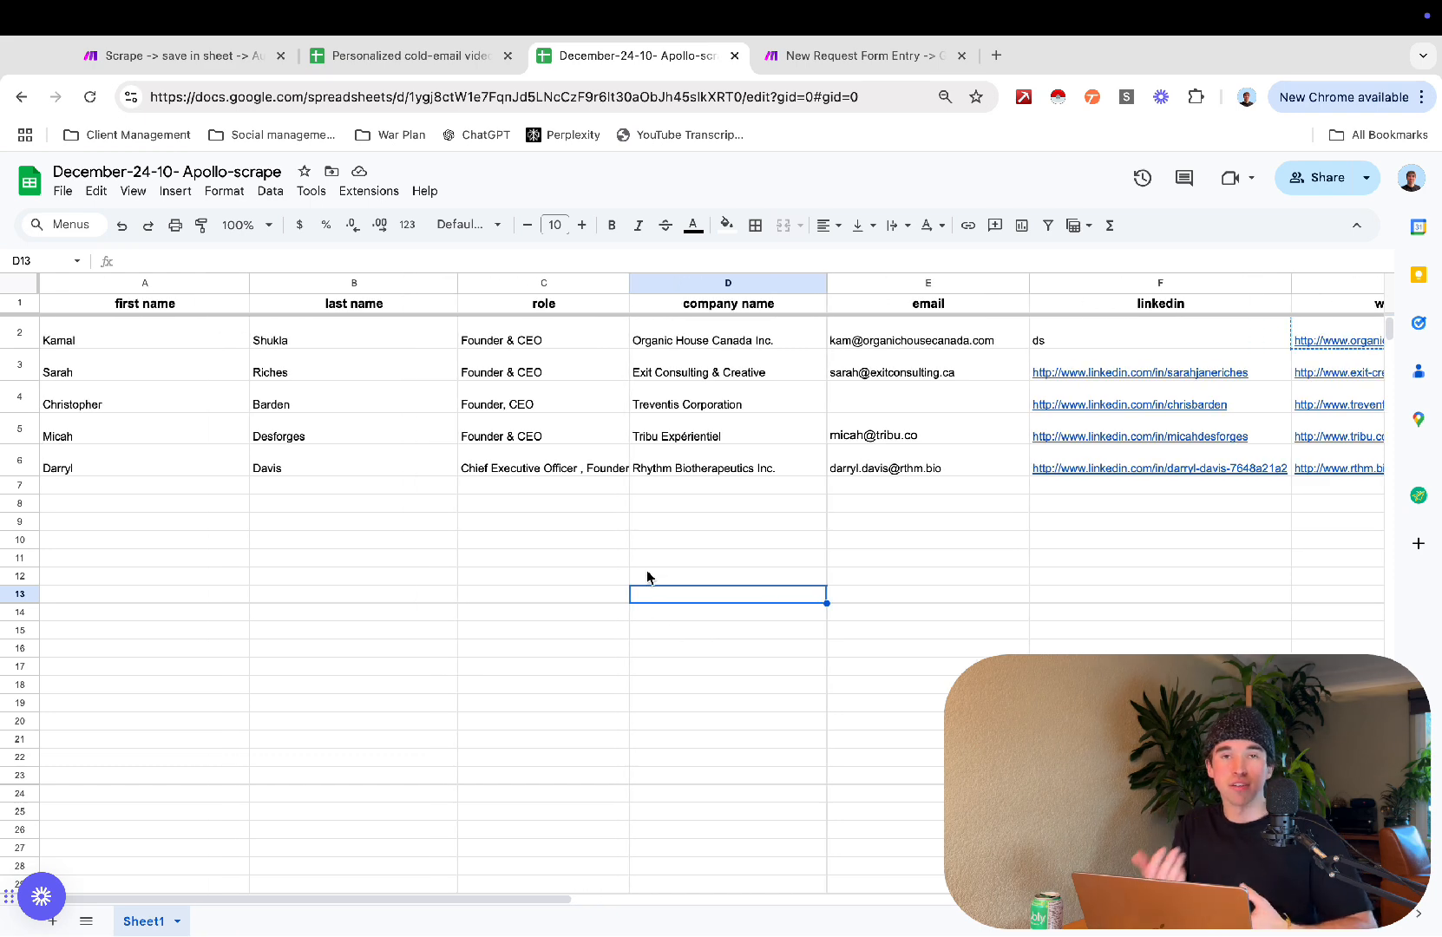
Step: Preview the LinkedIn profile links of the leads in rows 3 and 4 of the linkedin column
{"action": "scroll", "coordinate": [647, 575], "scroll_direction": "right", "scroll_amount": 6}
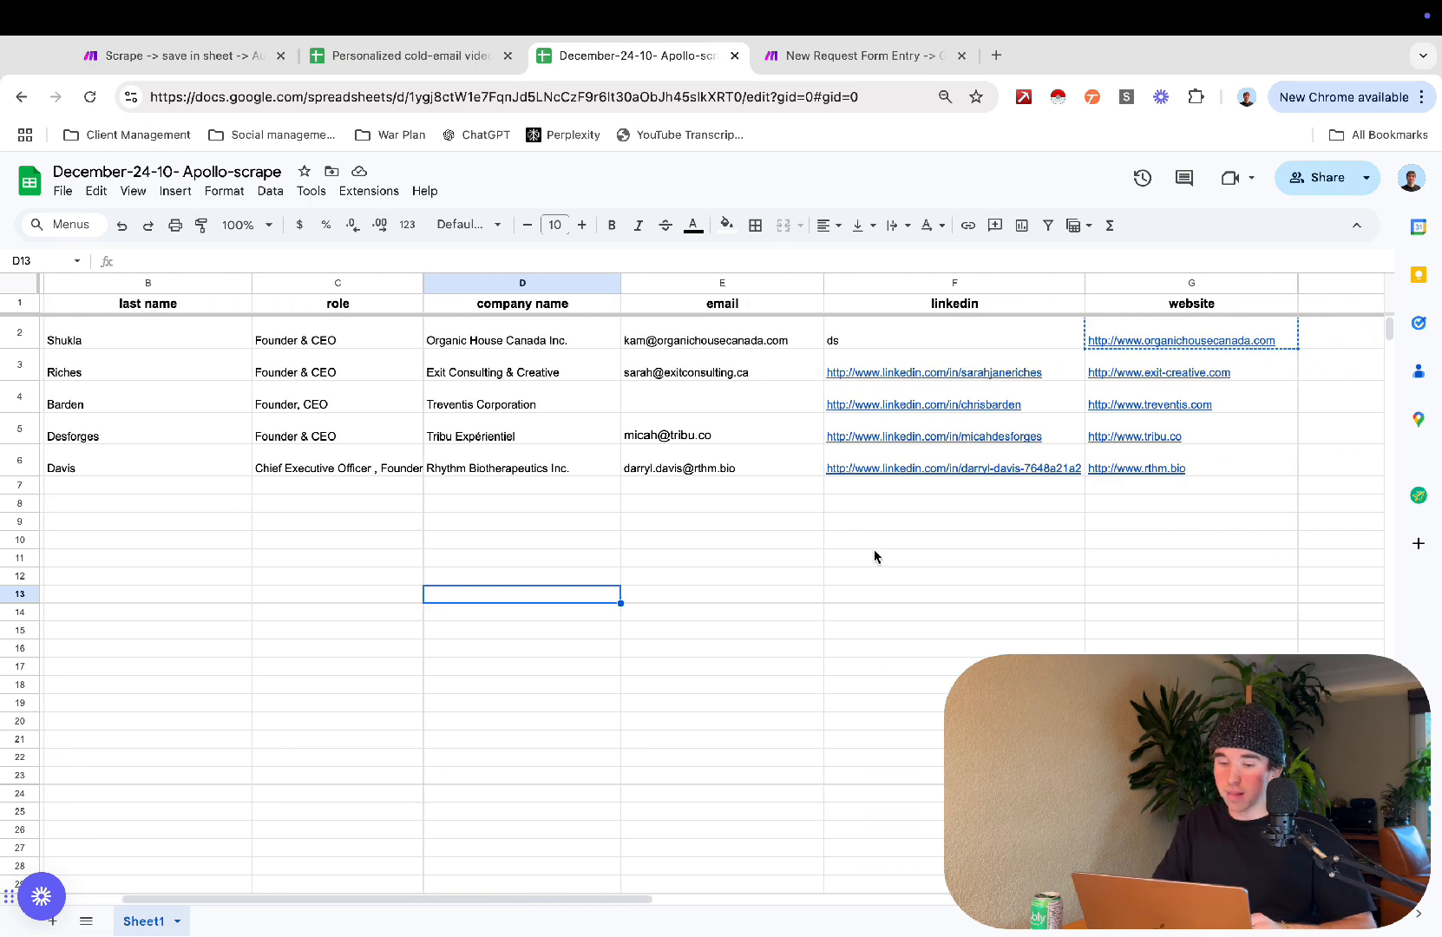
{"action": "mouse_move", "coordinate": [944, 410]}
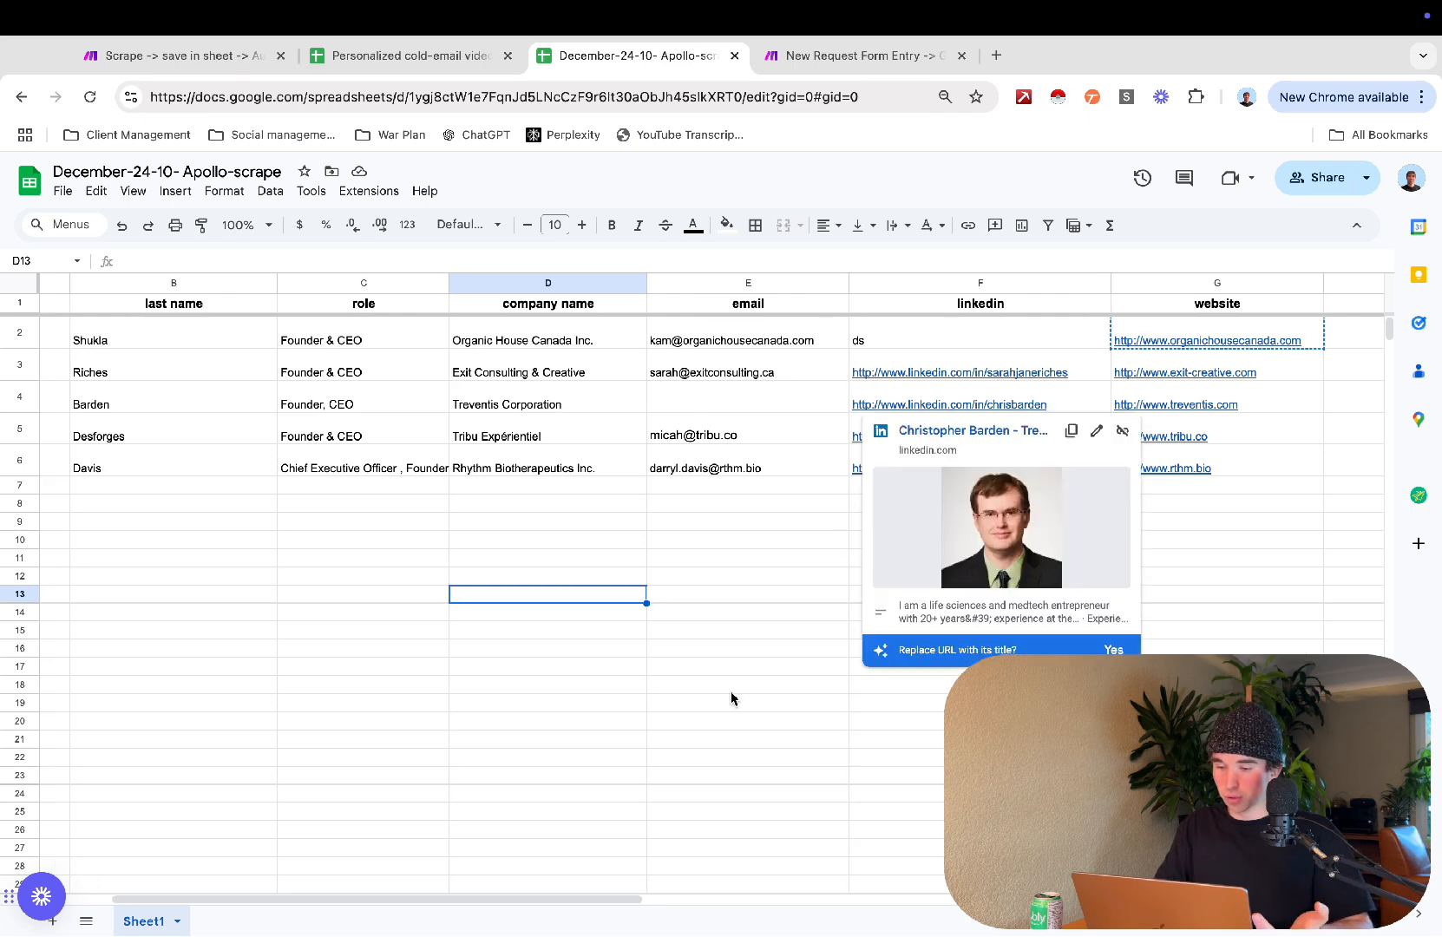
{"action": "left_click", "coordinate": [762, 686]}
{"action": "scroll", "coordinate": [975, 514], "scroll_direction": "left", "scroll_amount": 1}
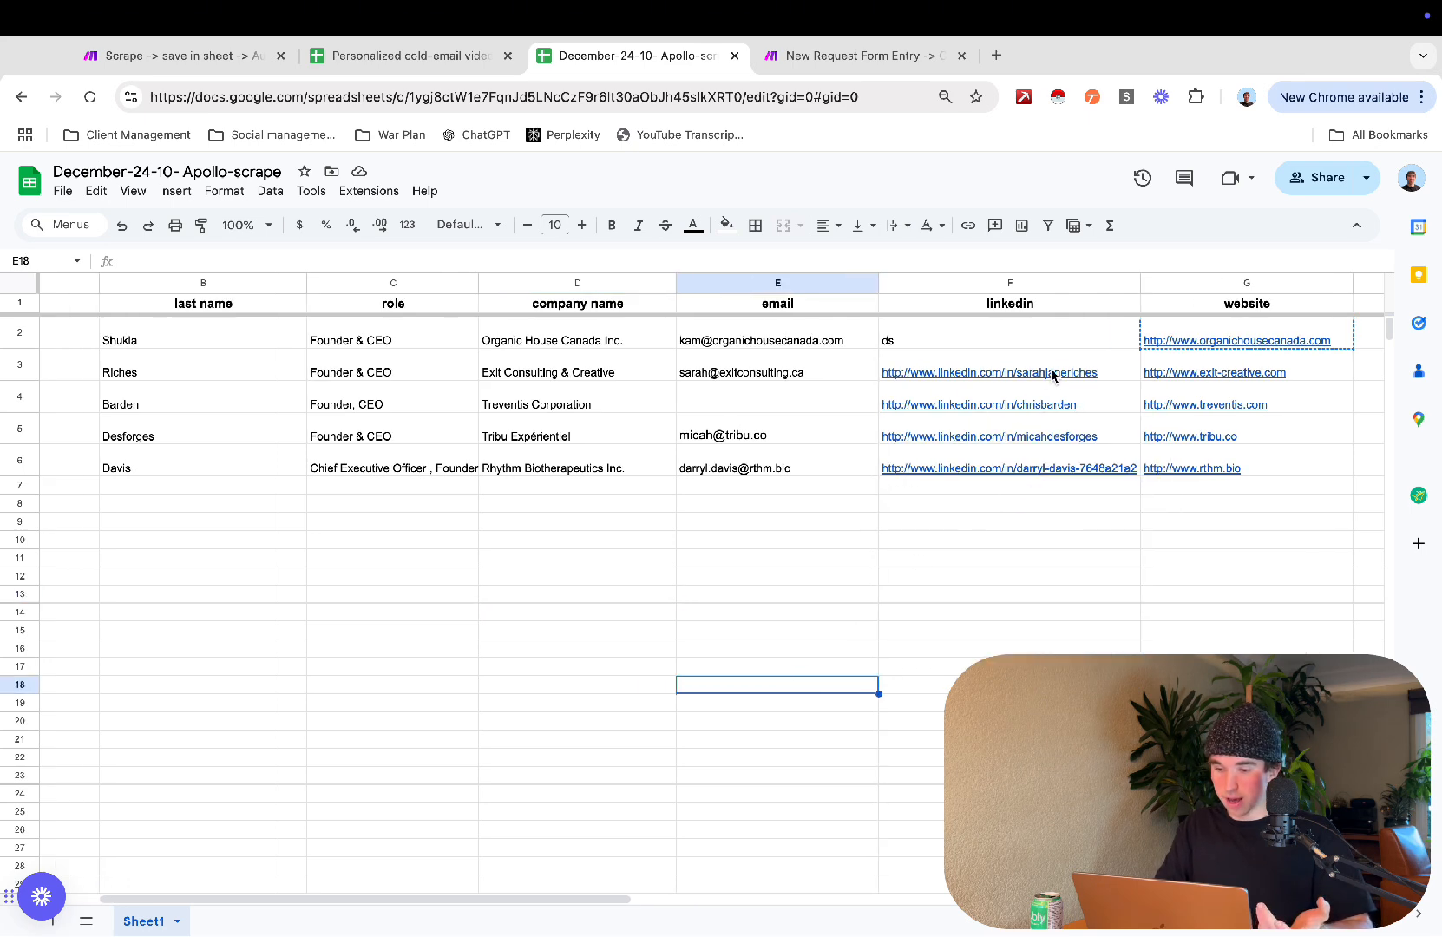
{"action": "mouse_move", "coordinate": [1052, 374]}
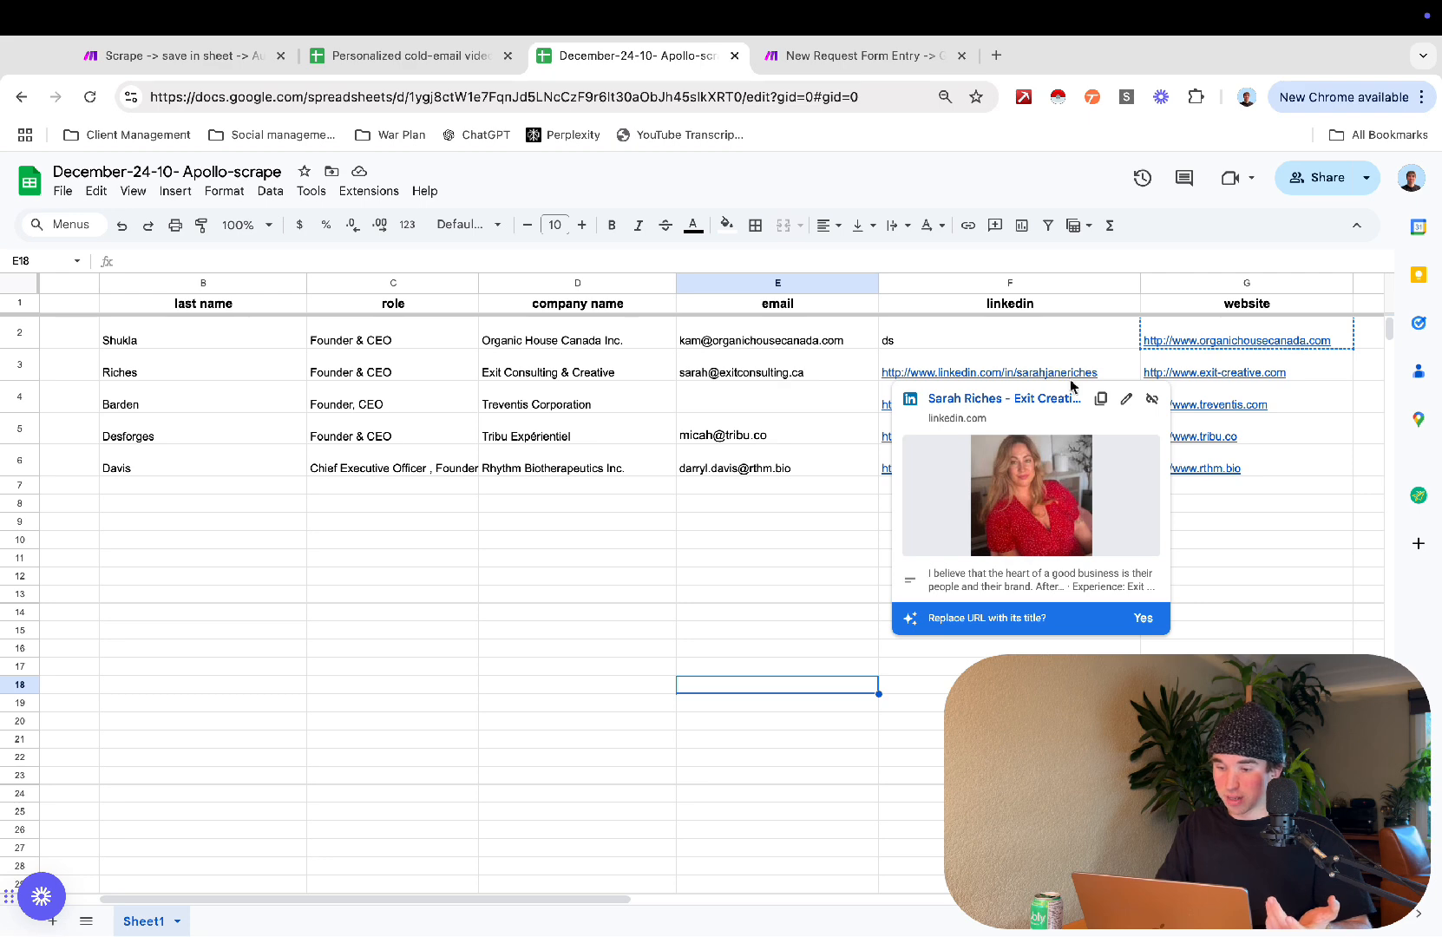
{"action": "scroll", "coordinate": [712, 590], "scroll_direction": "left", "scroll_amount": 1}
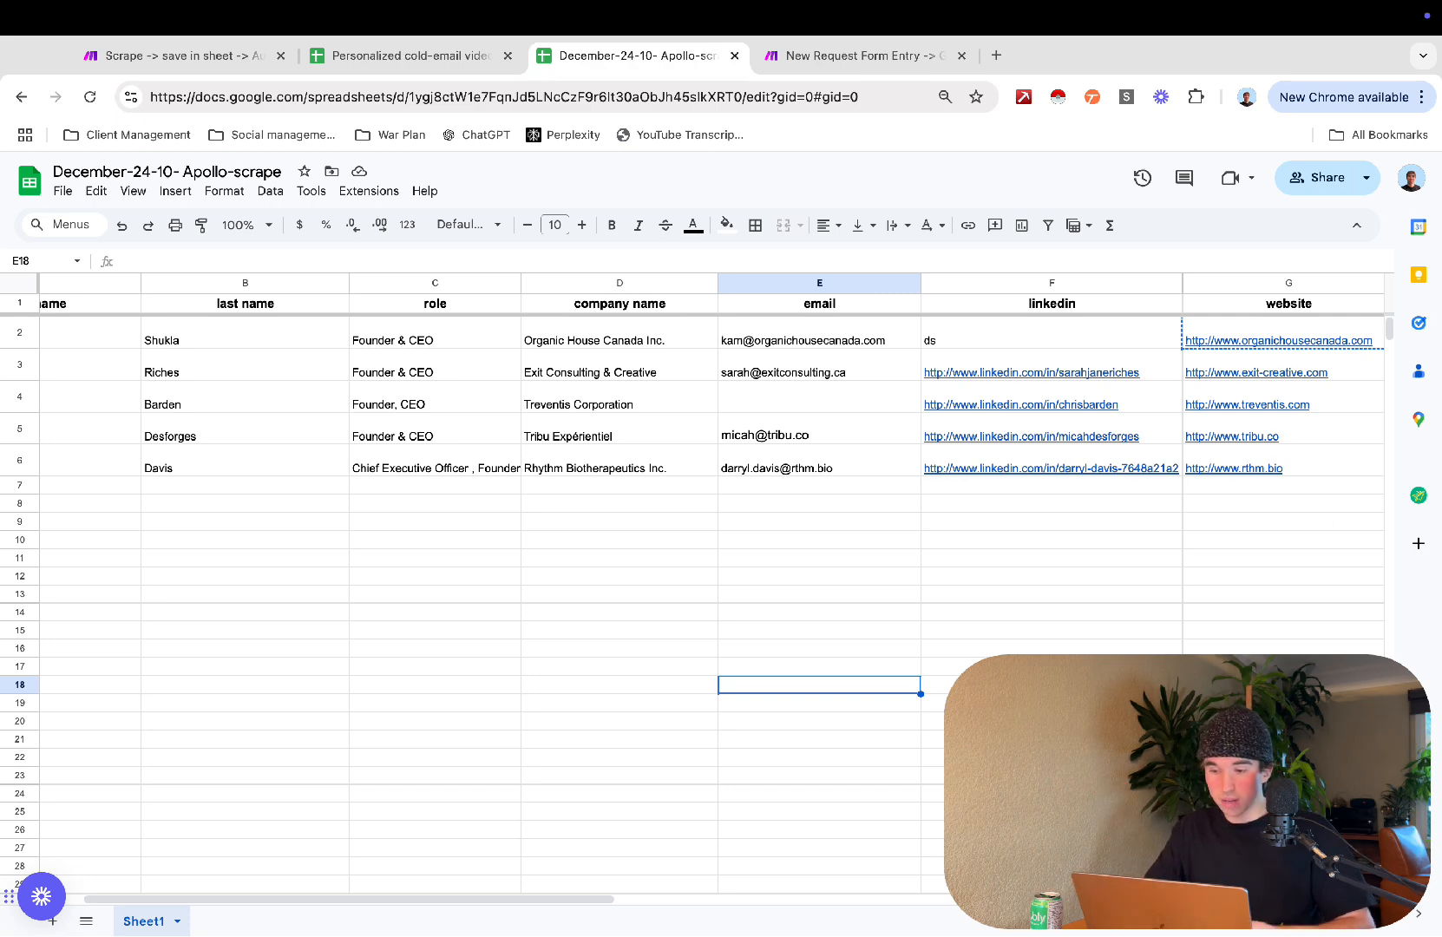
{"action": "scroll", "coordinate": [496, 577], "scroll_direction": "left", "scroll_amount": 3}
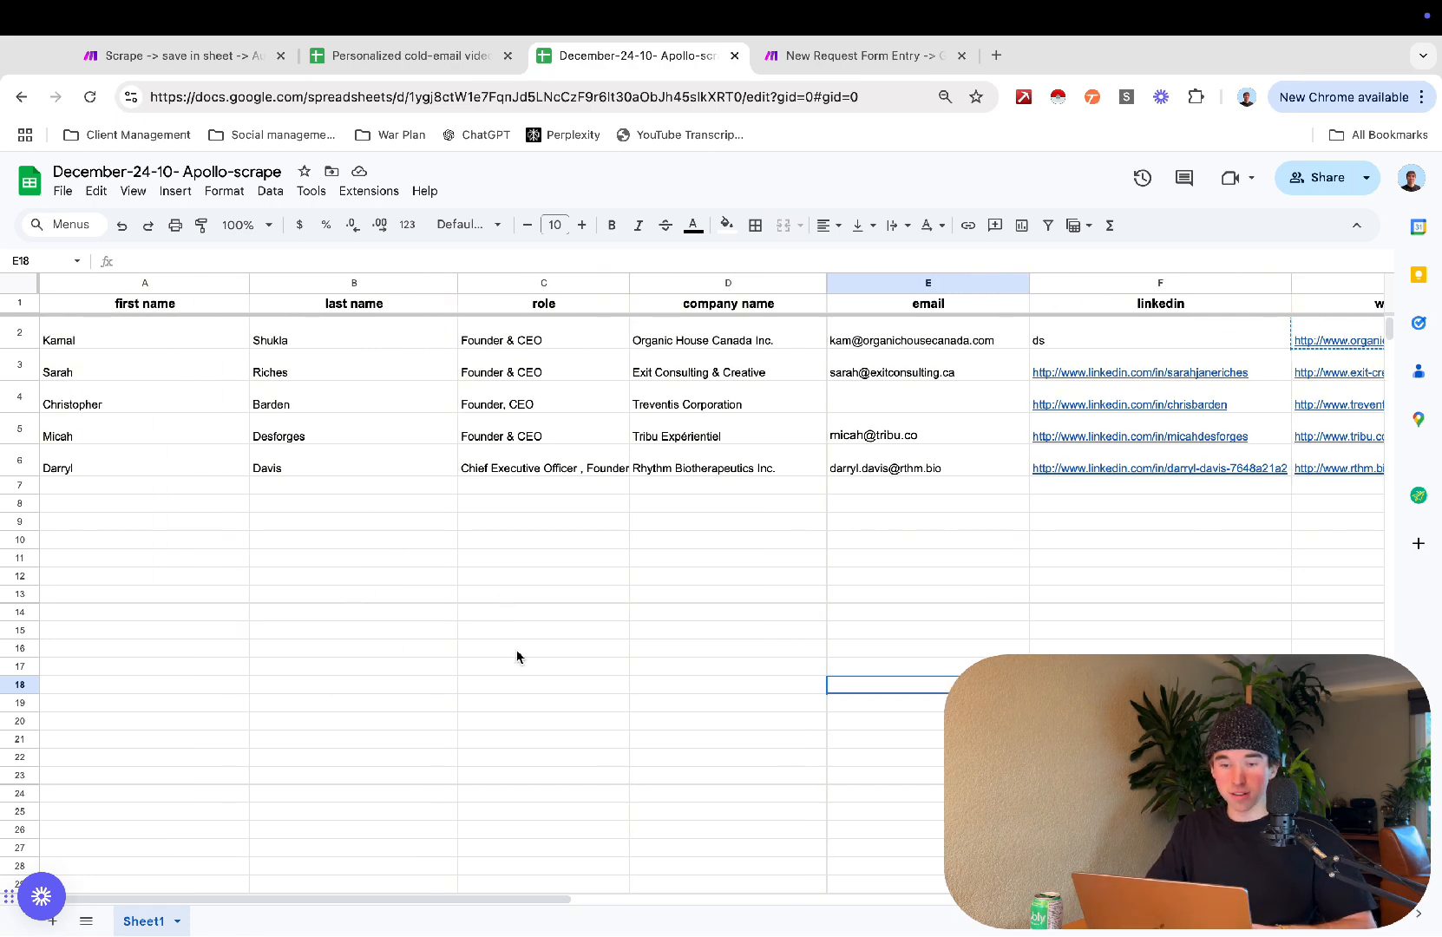
Step: Switch to the Make scenario for scraping and auto-personalized text outreach and examine its chain of Google Sheets, Apify and Tools modules
{"action": "left_click", "coordinate": [203, 58]}
{"action": "left_click", "coordinate": [234, 372]}
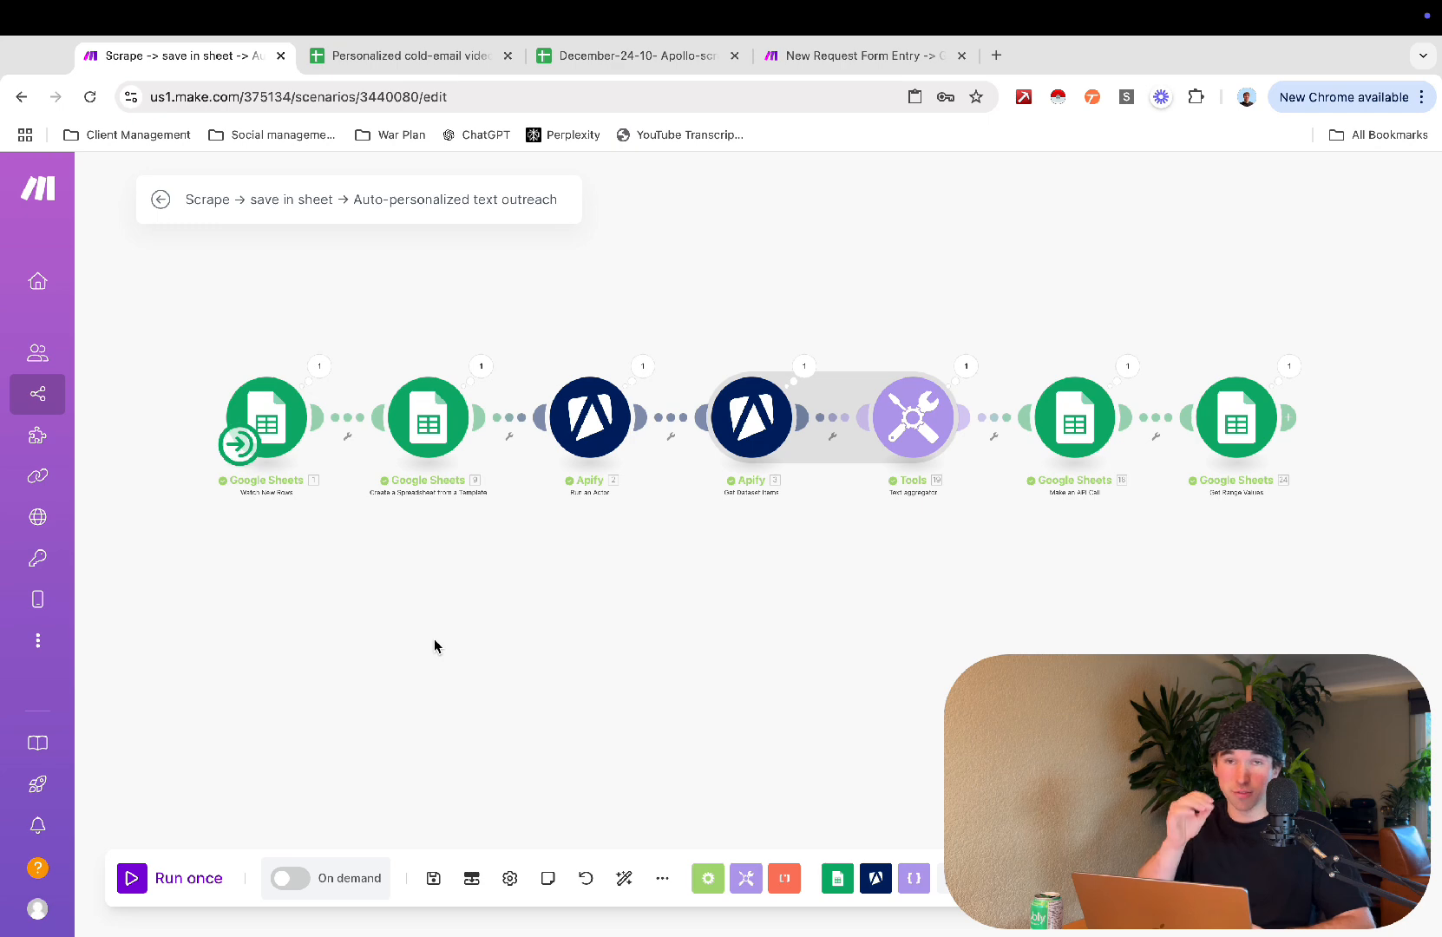
{"action": "left_click_drag", "start_coordinate": [351, 606], "coordinate": [429, 606]}
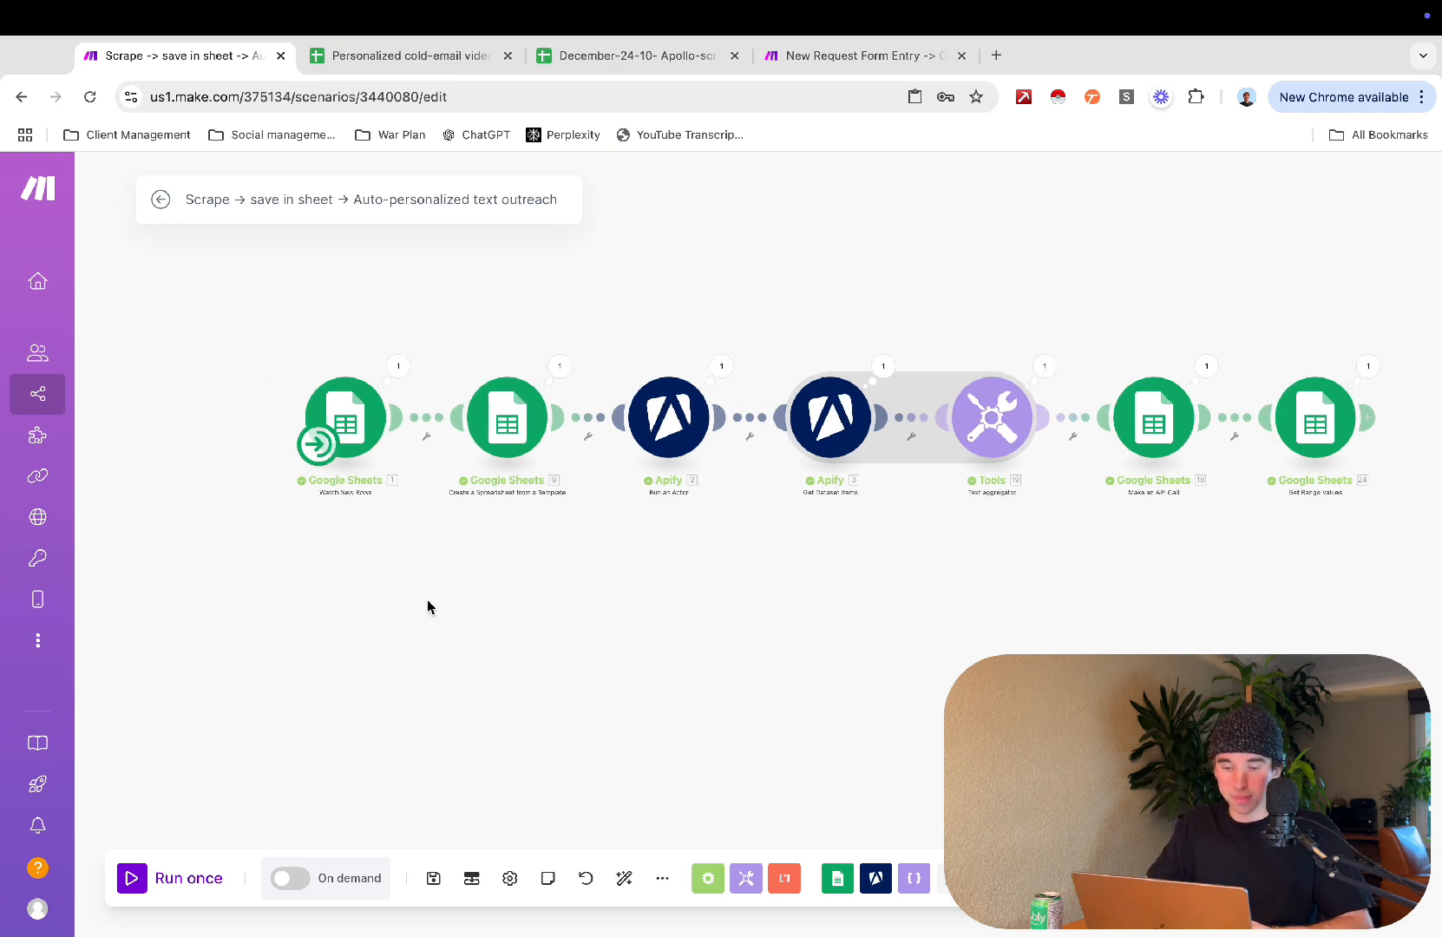
{"action": "left_click_drag", "start_coordinate": [323, 619], "coordinate": [314, 713]}
{"action": "right_click", "coordinate": [276, 642]}
{"action": "left_click", "coordinate": [320, 590]}
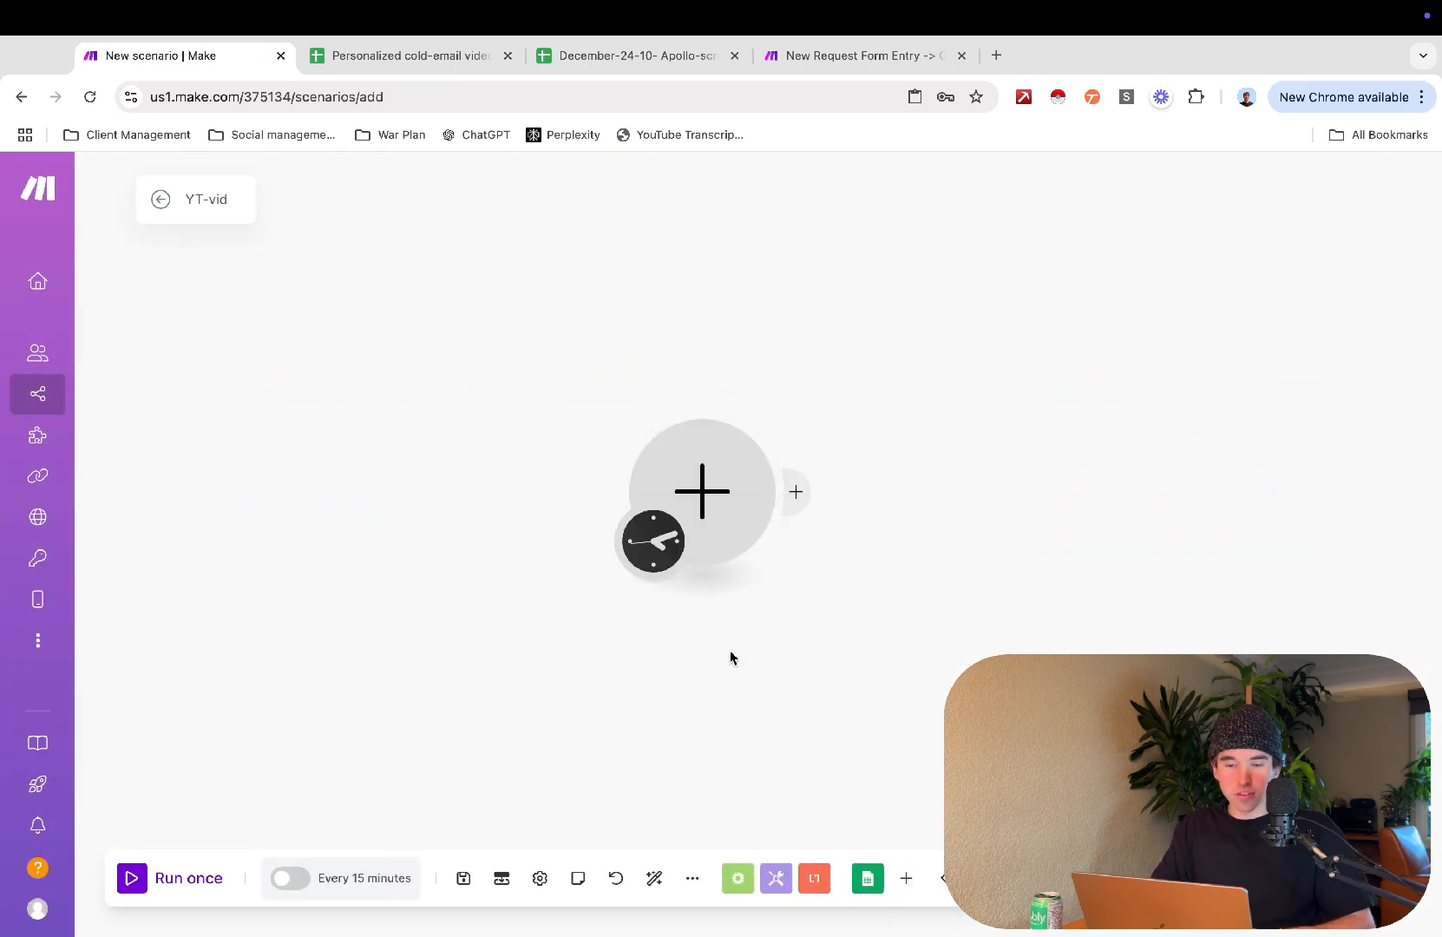
Step: Add a Google Sheets Watch New Rows trigger to the YT-vid scenario and set its connection to My Google connection
{"action": "left_click", "coordinate": [739, 507]}
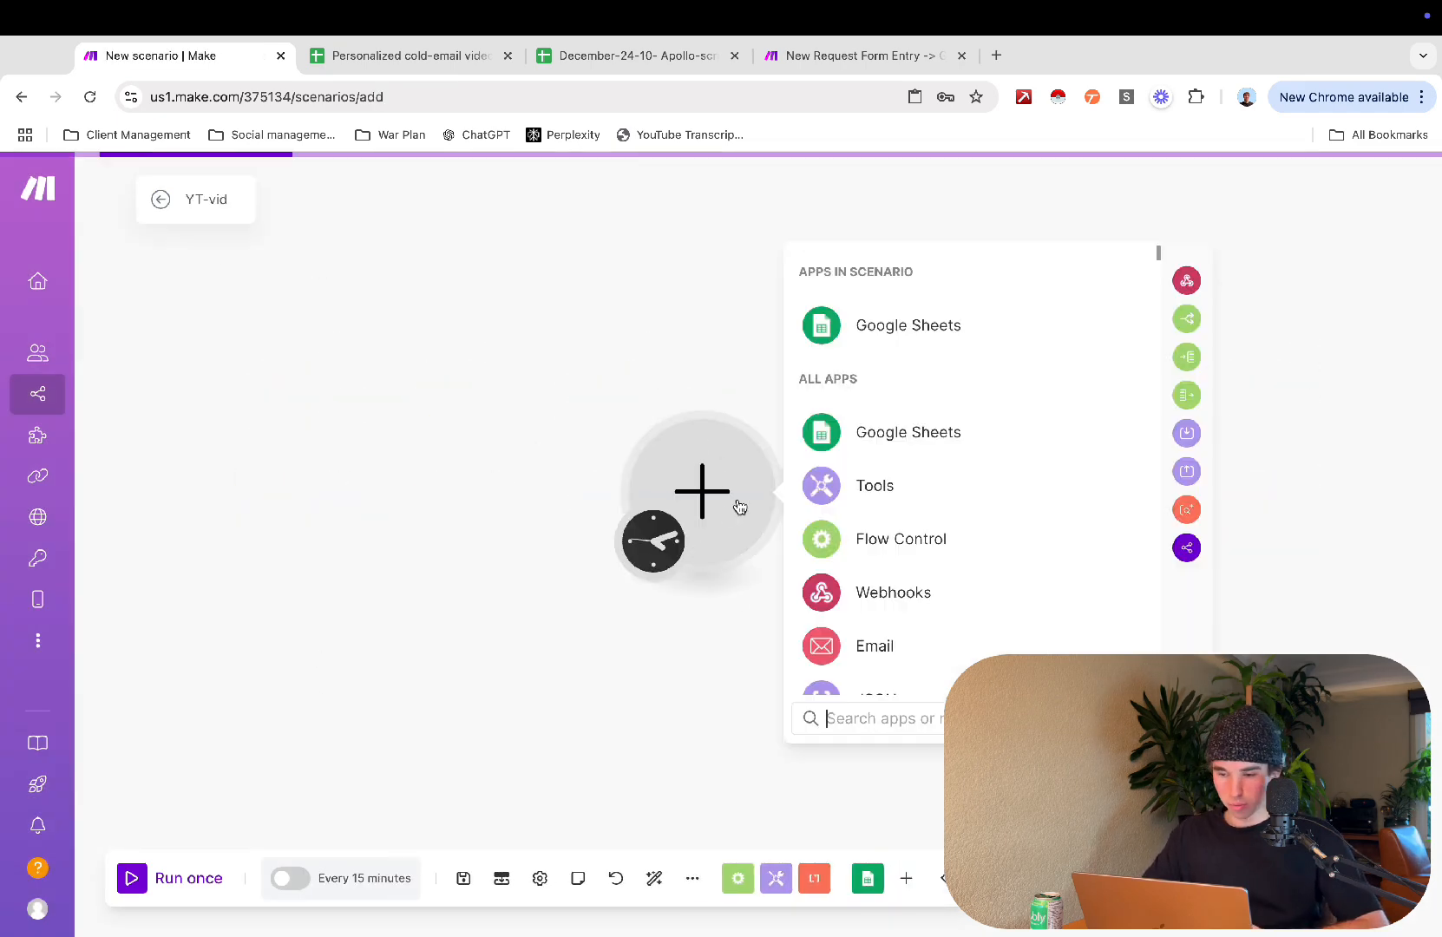
{"action": "left_click", "coordinate": [917, 356]}
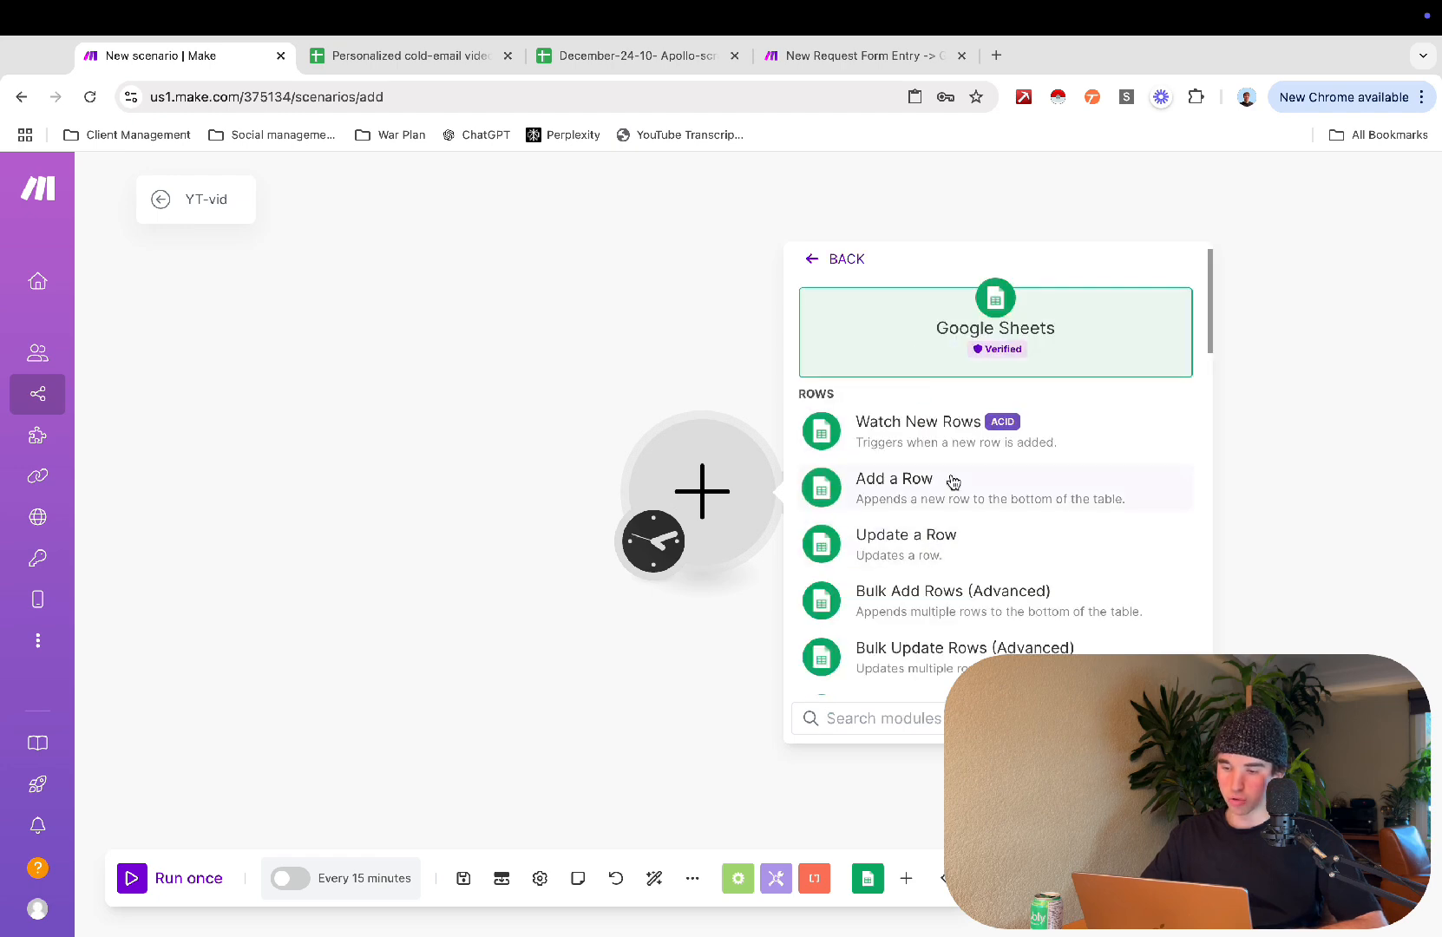
{"action": "left_click", "coordinate": [962, 423]}
{"action": "left_click", "coordinate": [1096, 270]}
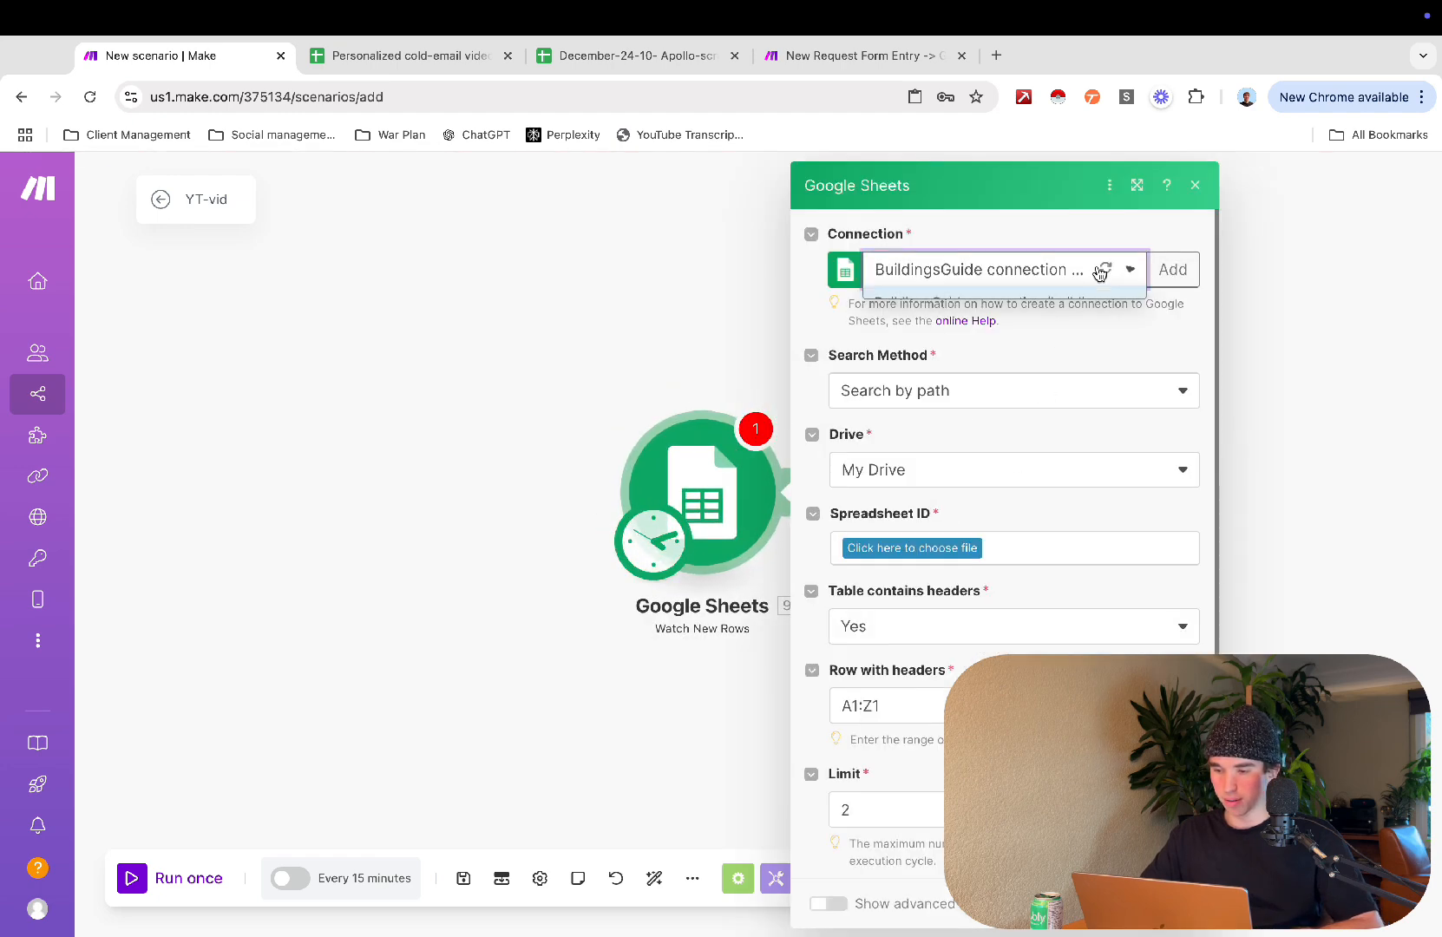
{"action": "left_click", "coordinate": [1023, 335]}
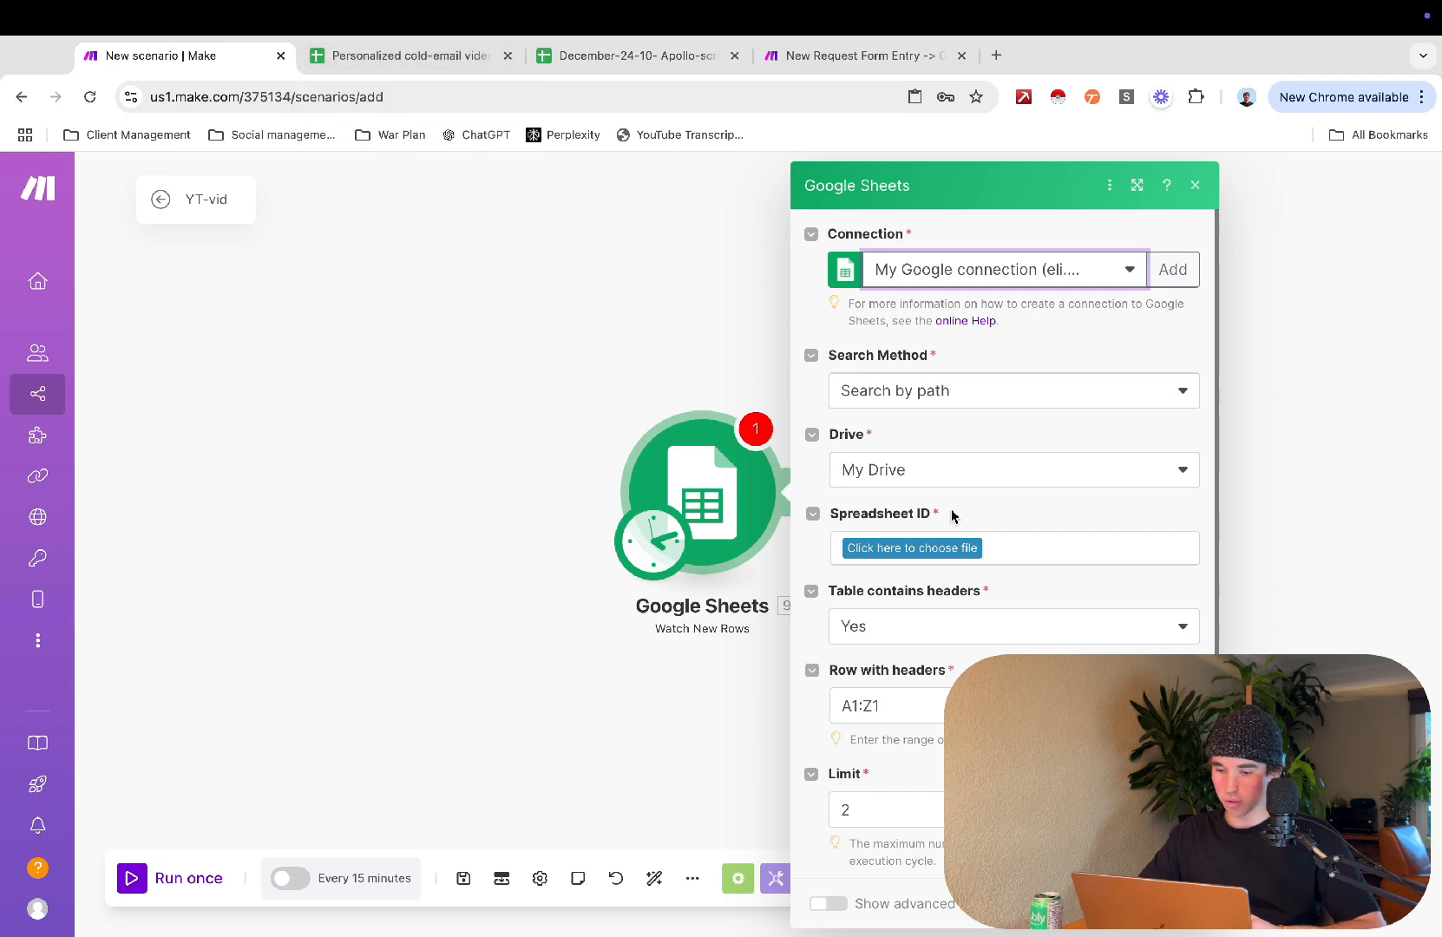
Step: Set the trigger's spreadsheet to Personalized cold-email video (youtube), found by searching for "pers"
{"action": "left_click", "coordinate": [951, 554]}
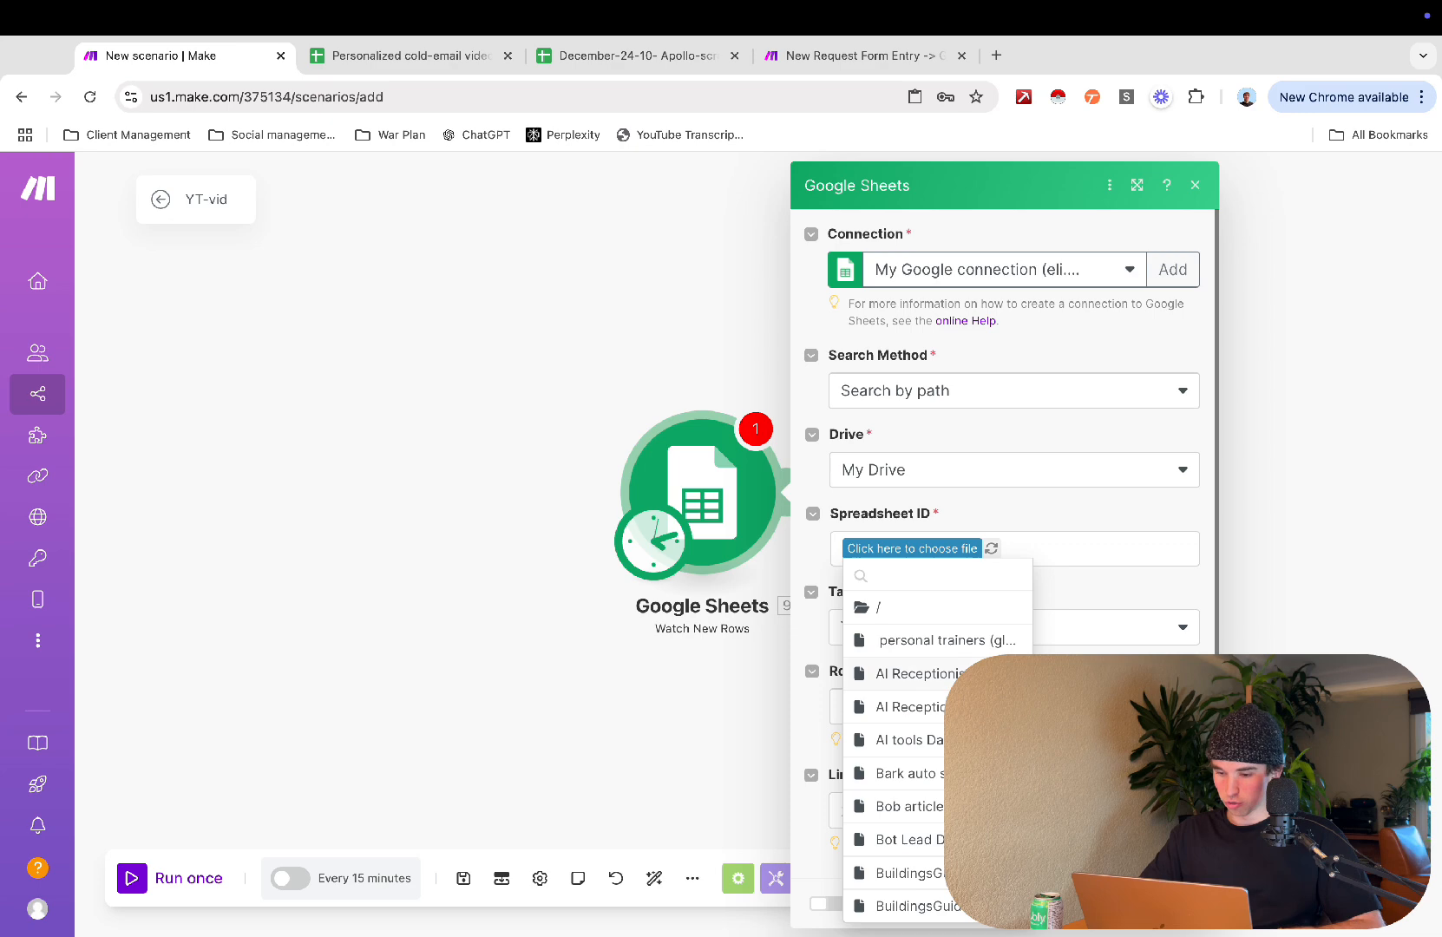
{"action": "type", "text": "pero"}
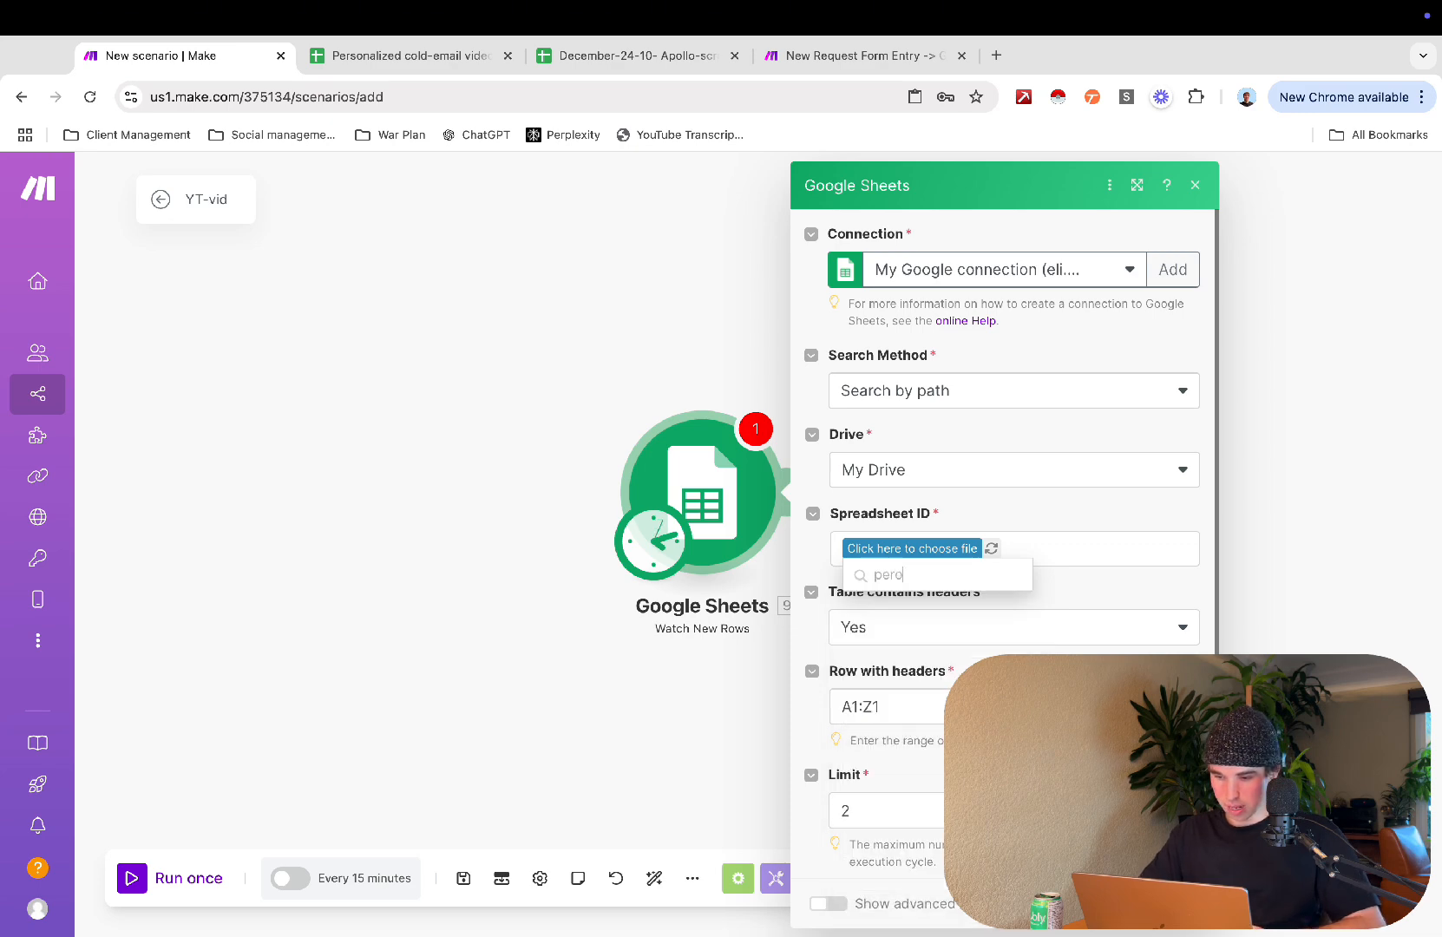
{"action": "key", "text": "BackSpace"}
{"action": "type", "text": "s"}
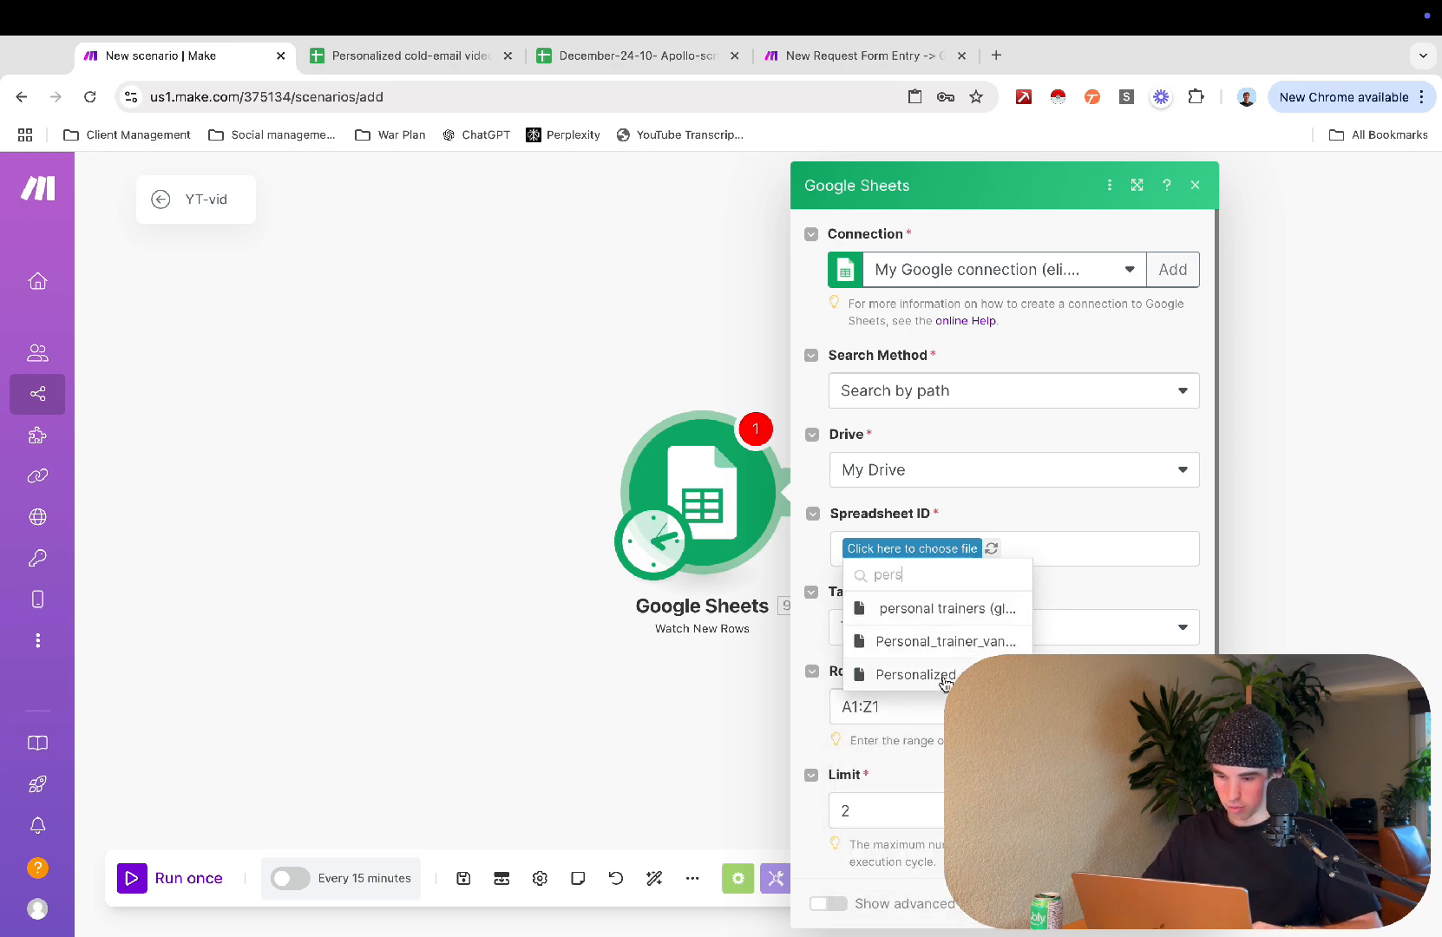
{"action": "left_click", "coordinate": [917, 675]}
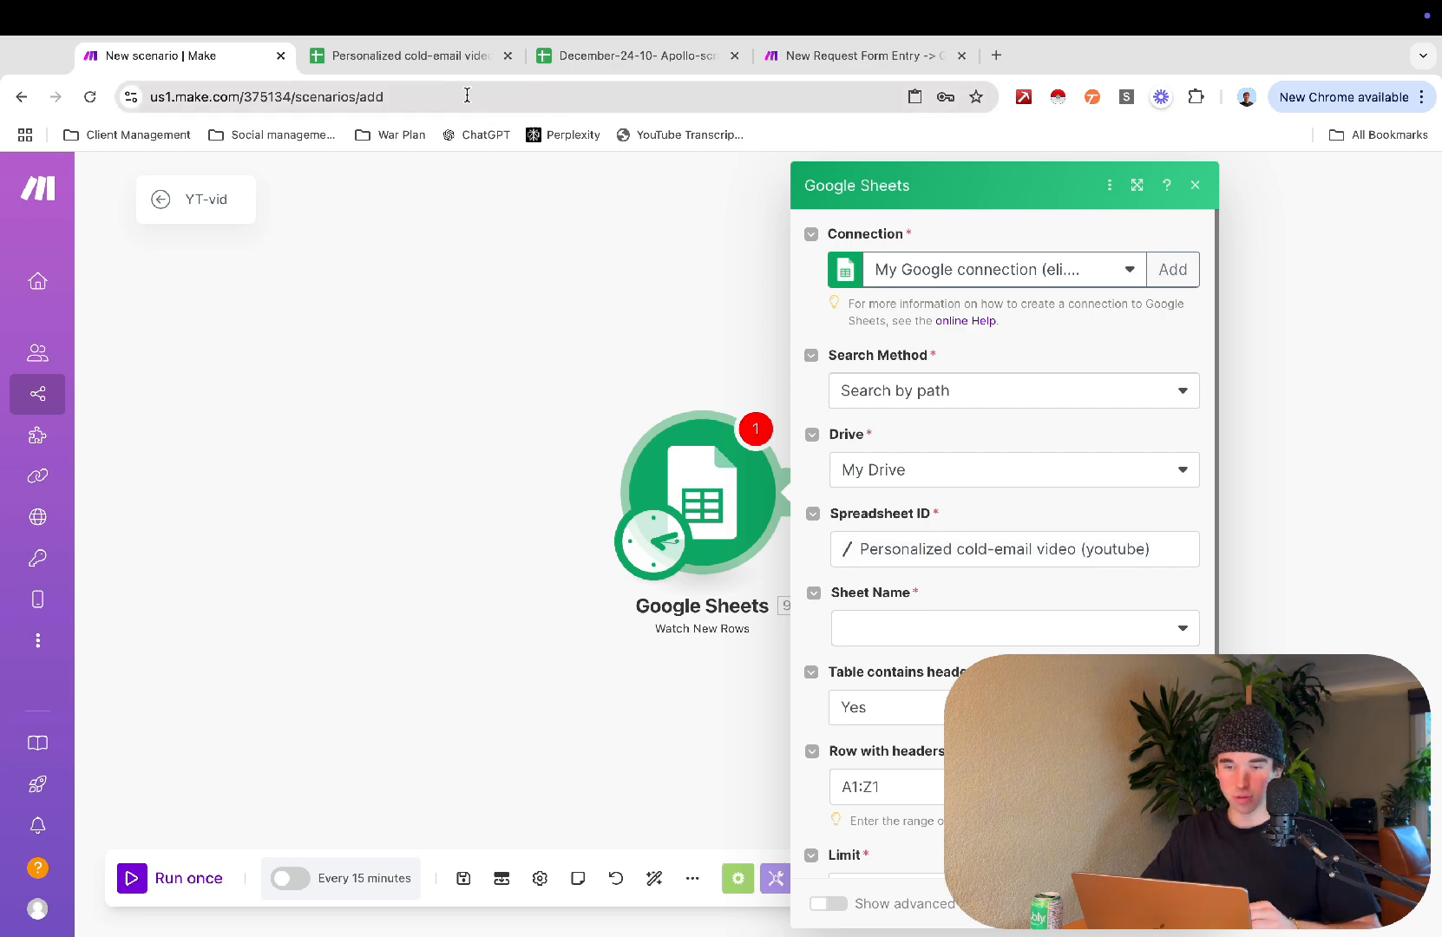
Step: Switch to the Personalized cold-email video (youtube) sheet and open the Apollo link stored under Url to scrape
{"action": "left_click", "coordinate": [407, 55]}
{"action": "left_click", "coordinate": [377, 874]}
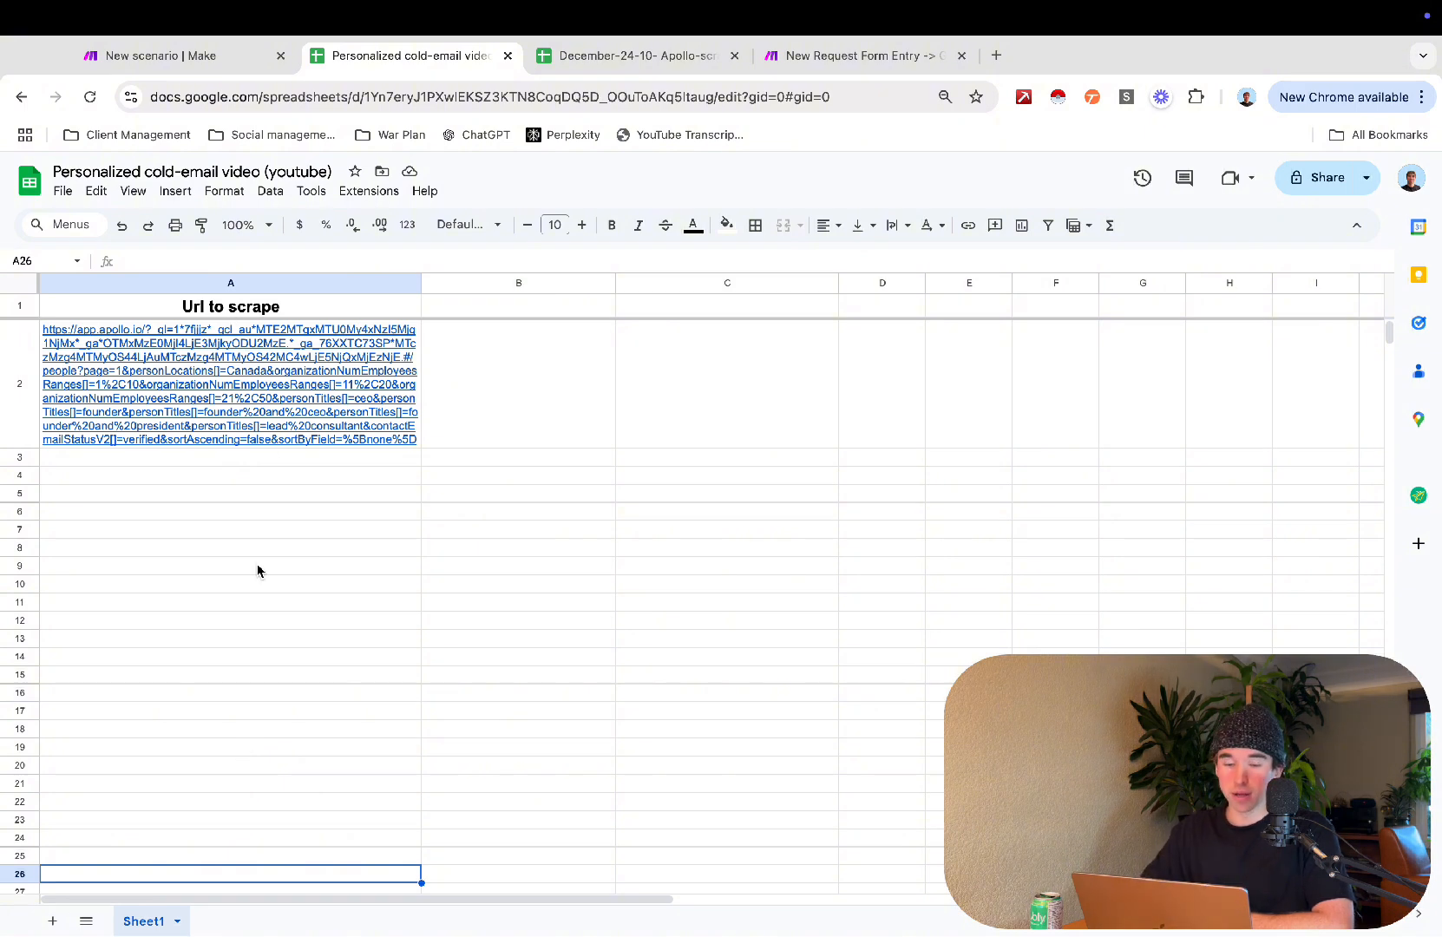
{"action": "left_click", "coordinate": [325, 675]}
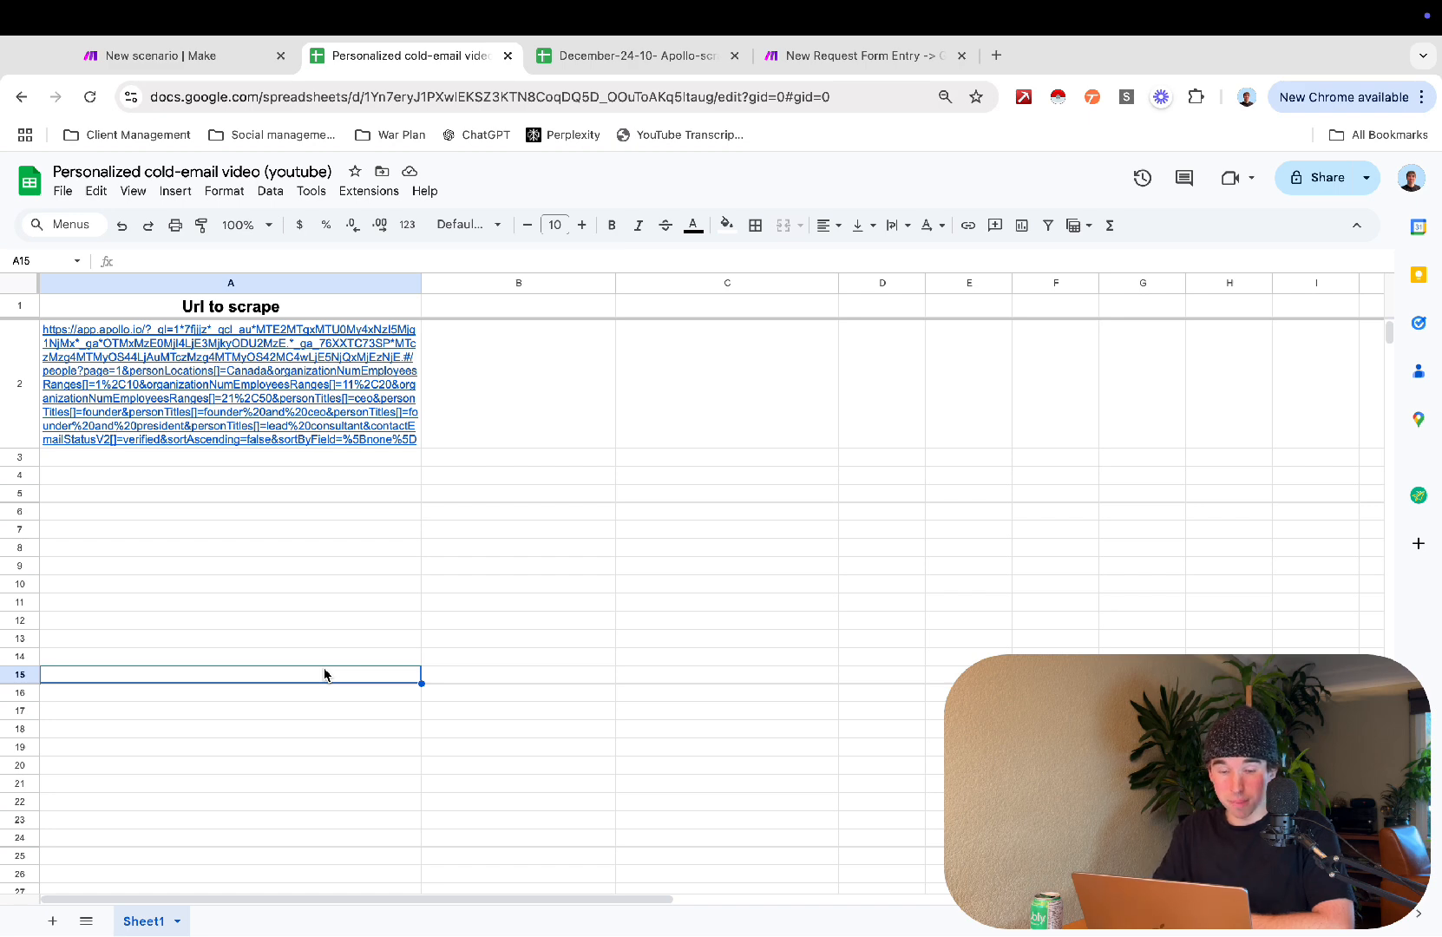
{"action": "mouse_move", "coordinate": [244, 415]}
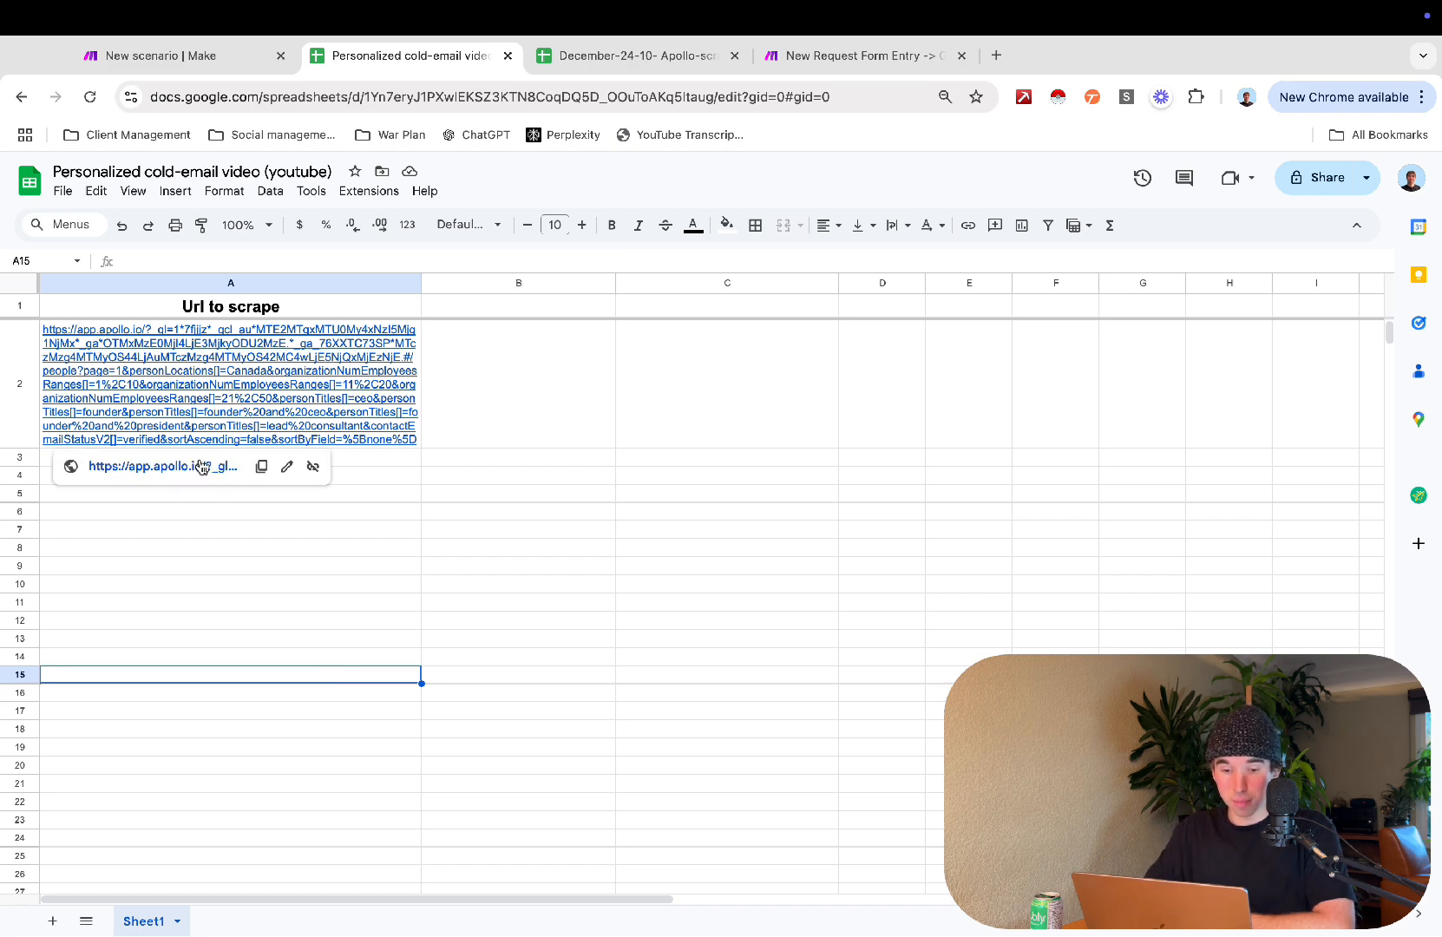
{"action": "left_click", "coordinate": [164, 467]}
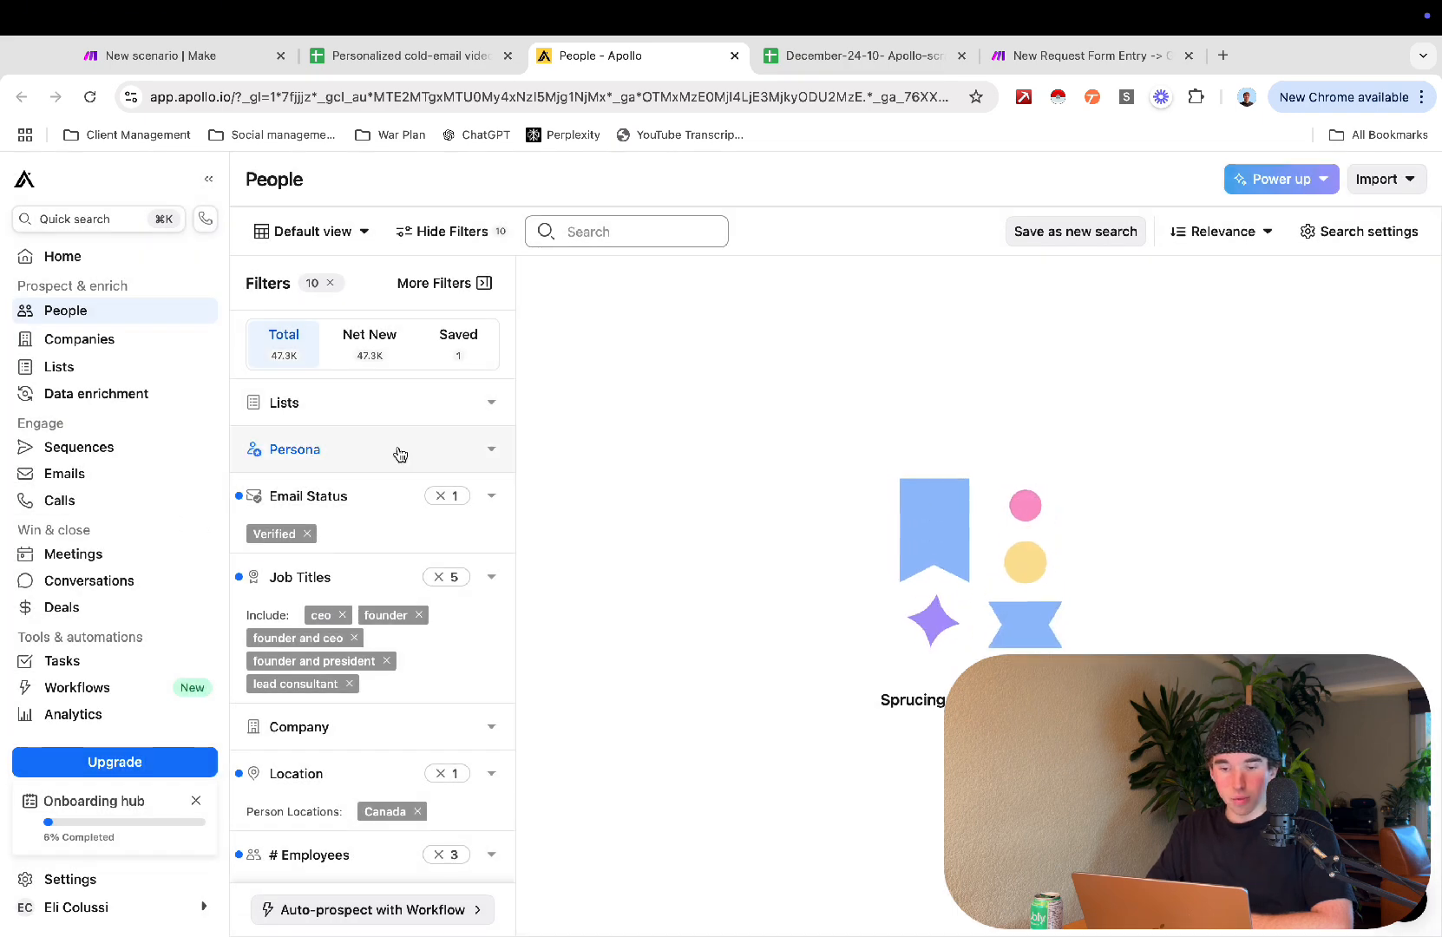
Step: Examine the email status, job title, location and employee-count filters of the Apollo people search
{"action": "scroll", "coordinate": [470, 515], "scroll_direction": "down", "scroll_amount": 5}
{"action": "scroll", "coordinate": [469, 515], "scroll_direction": "up", "scroll_amount": 5}
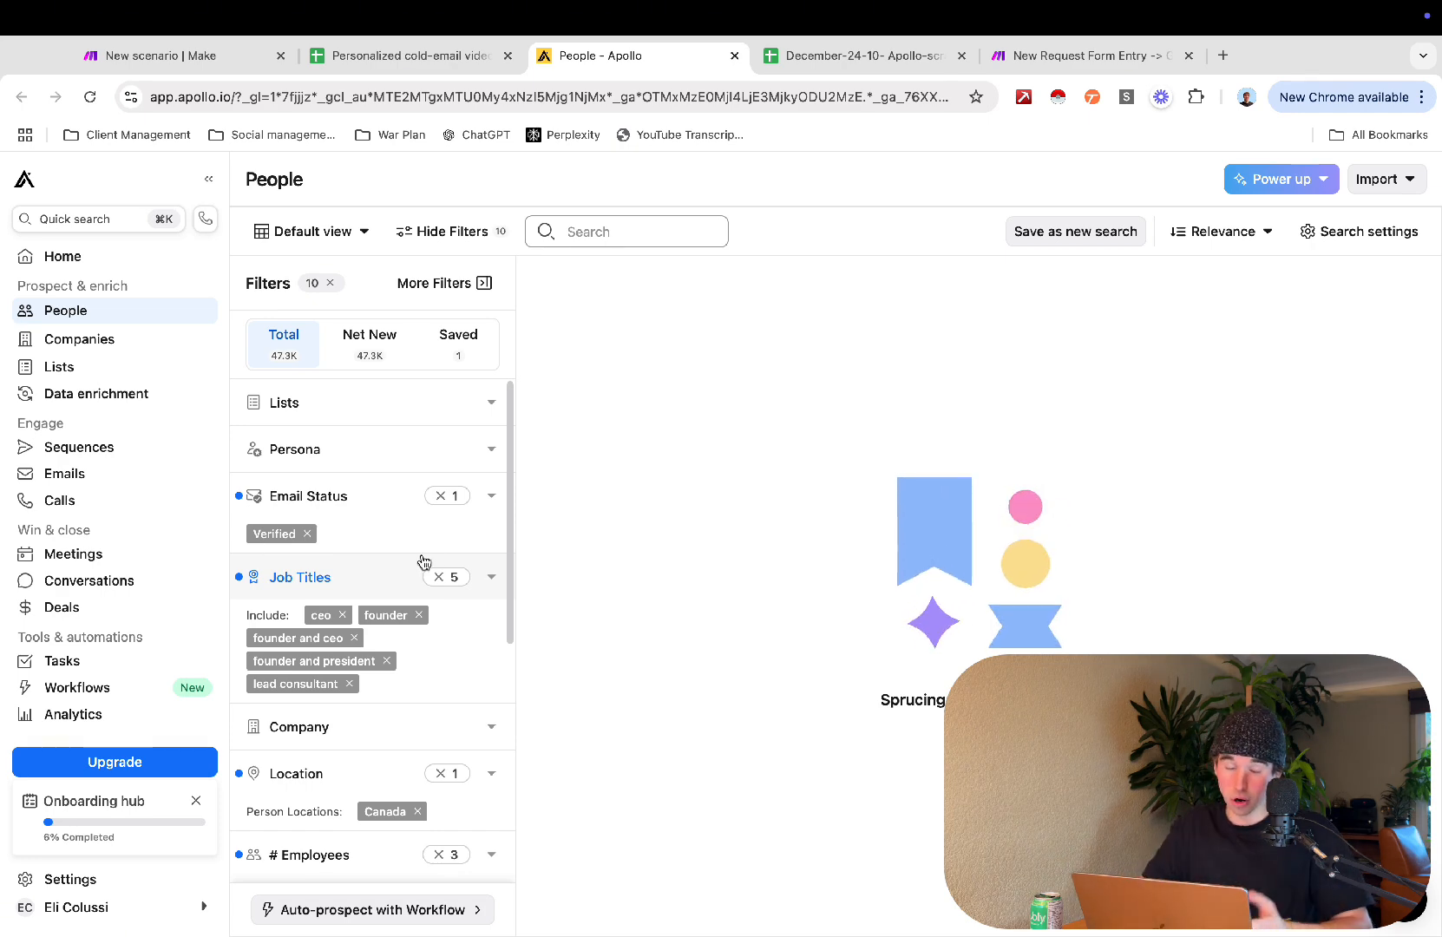
{"action": "scroll", "coordinate": [412, 575], "scroll_direction": "down", "scroll_amount": 1}
{"action": "scroll", "coordinate": [395, 565], "scroll_direction": "up", "scroll_amount": 1}
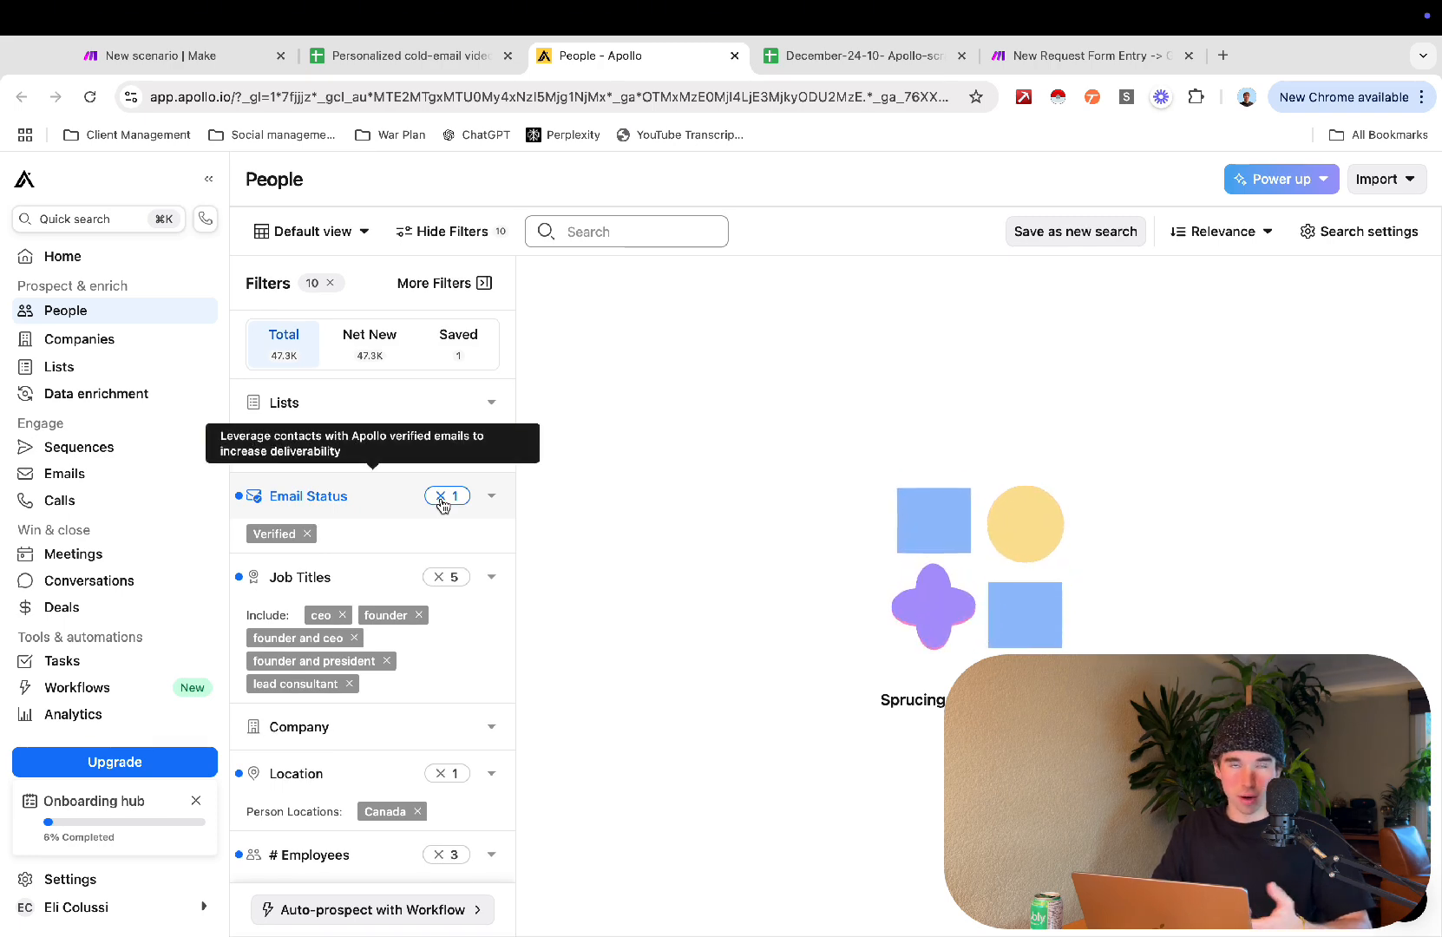
{"action": "scroll", "coordinate": [431, 570], "scroll_direction": "down", "scroll_amount": 1}
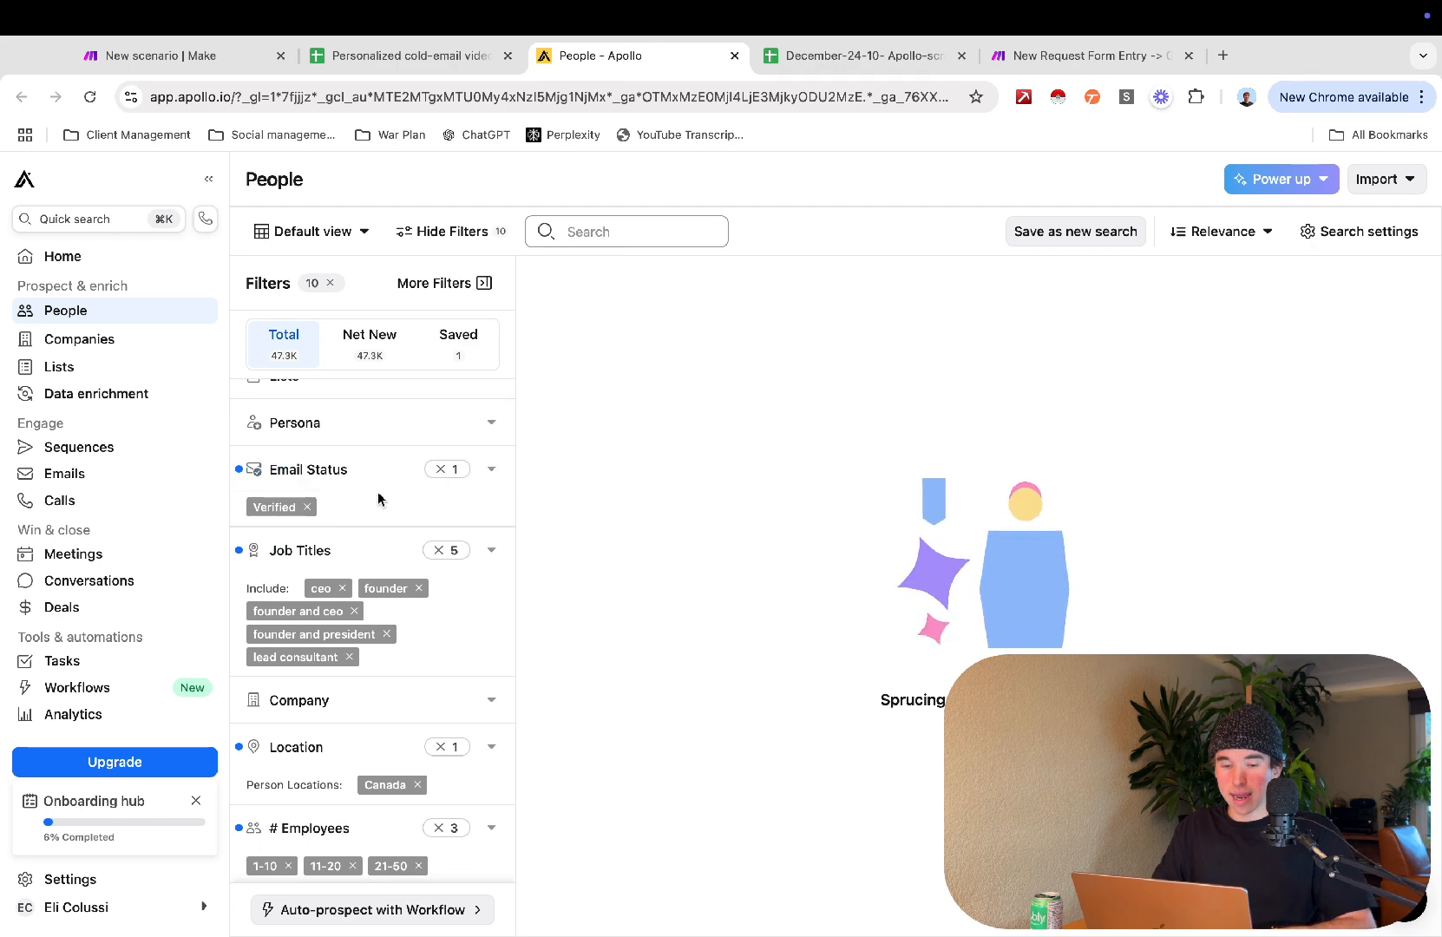
{"action": "scroll", "coordinate": [379, 499], "scroll_direction": "up", "scroll_amount": 1}
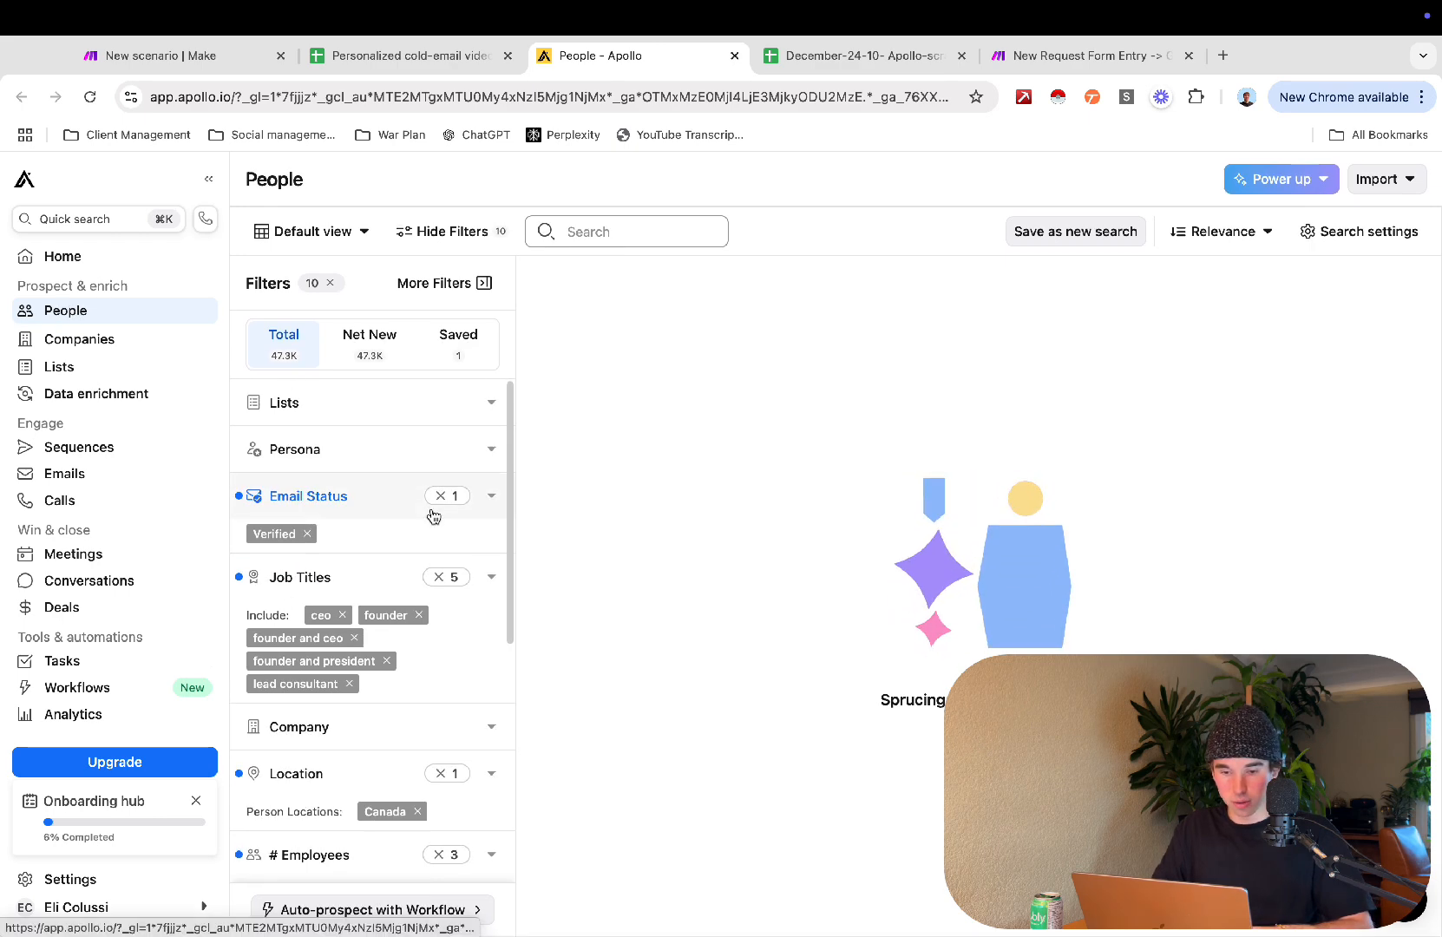
Step: Remove lead consultant from the job titles included in the people search filters
{"action": "scroll", "coordinate": [295, 538], "scroll_direction": "down", "scroll_amount": 3}
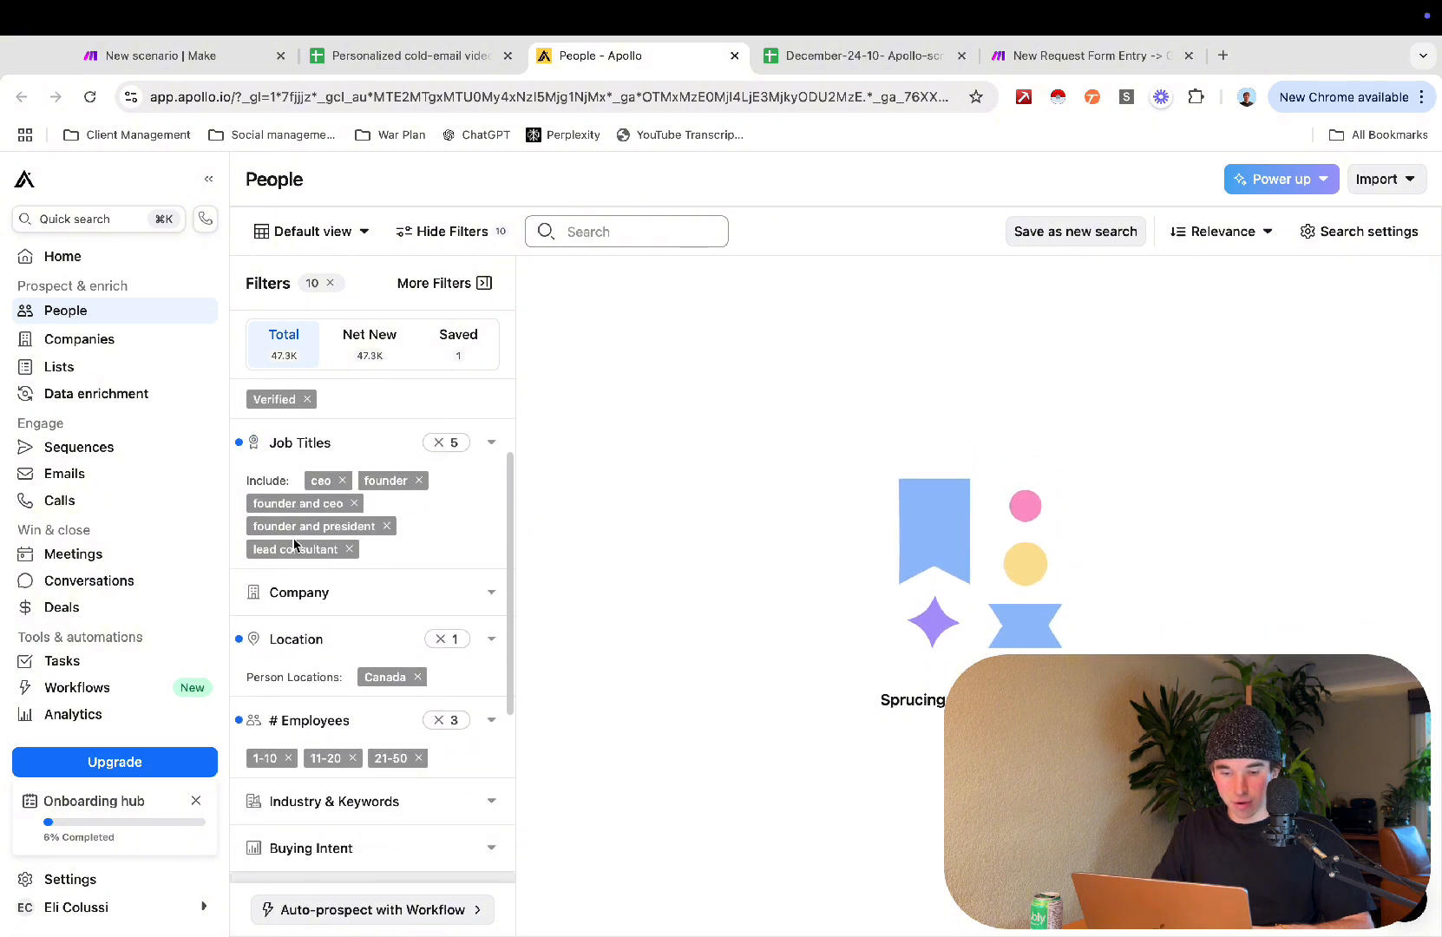
{"action": "left_click", "coordinate": [349, 550]}
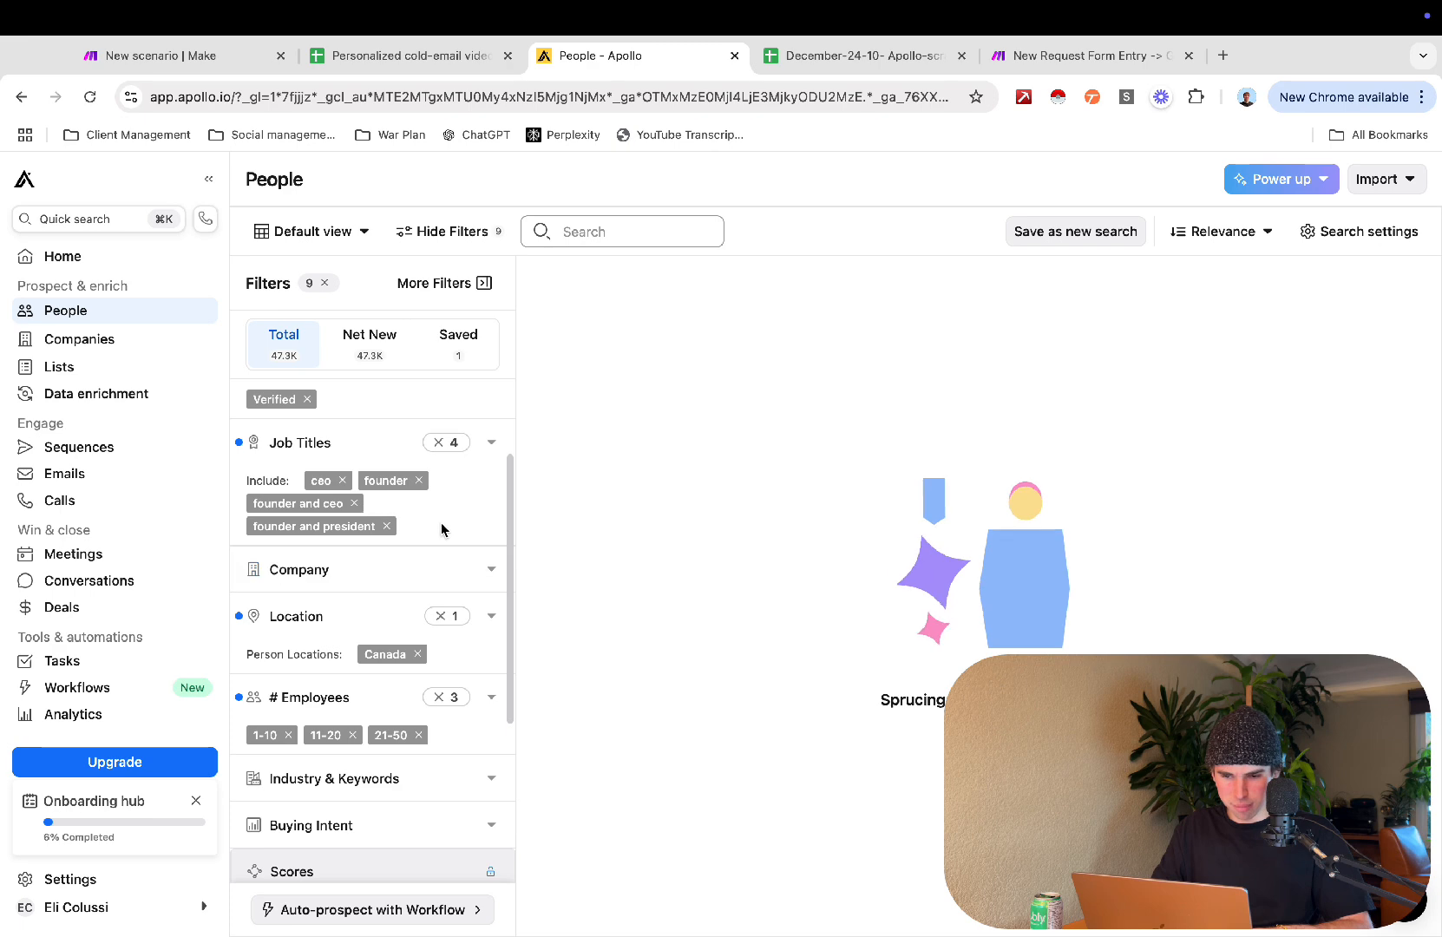
{"action": "scroll", "coordinate": [441, 523], "scroll_direction": "down", "scroll_amount": 2}
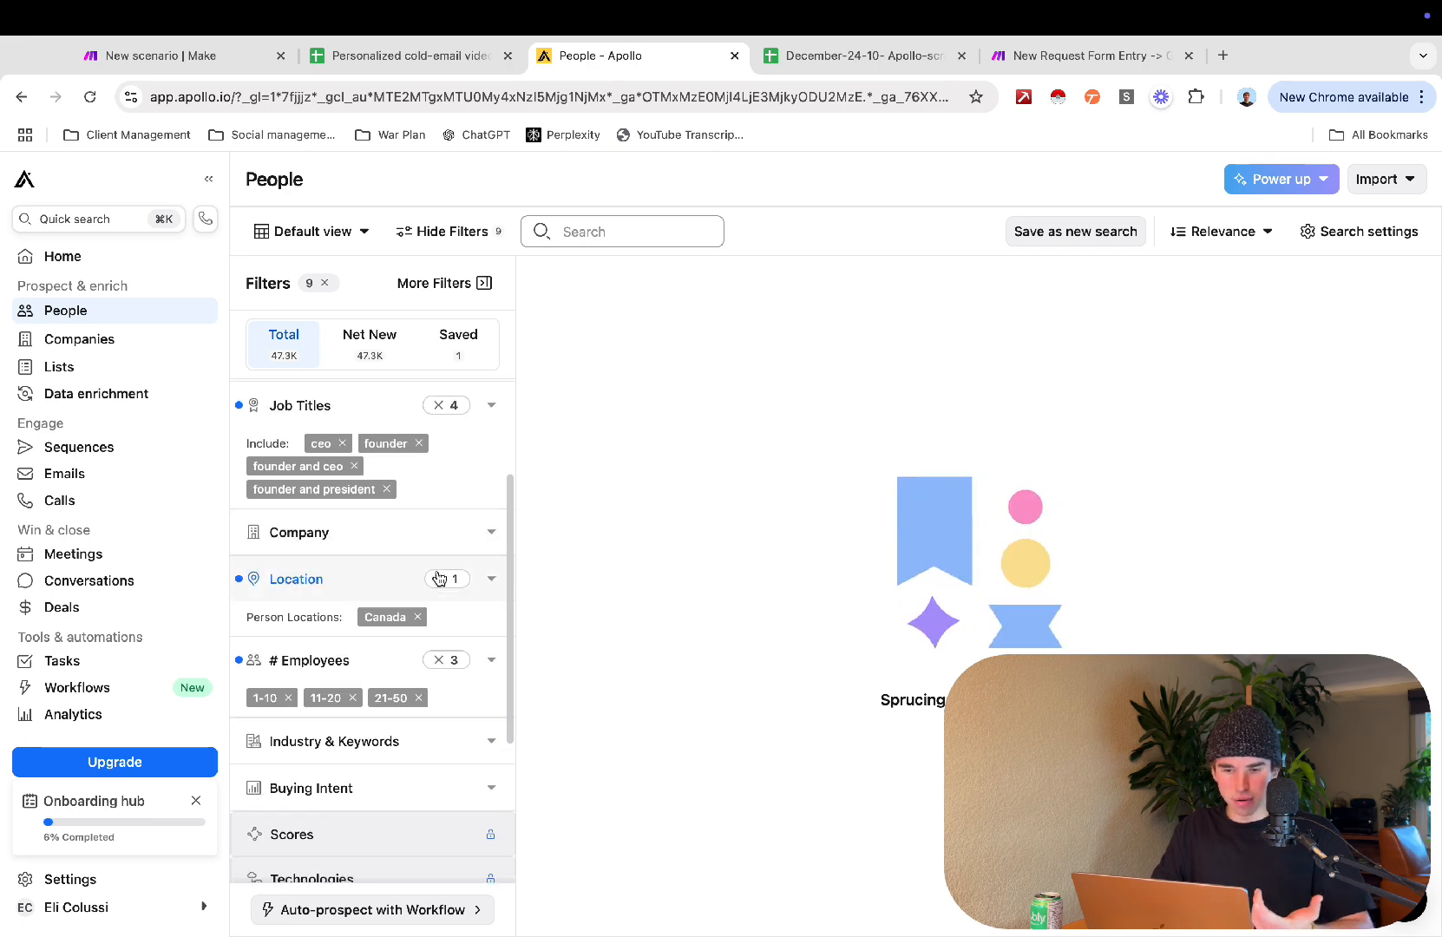
Step: Try to filter the Apollo people search by the plumbing industry under Industry & Keywords
{"action": "scroll", "coordinate": [493, 634], "scroll_direction": "down", "scroll_amount": 1}
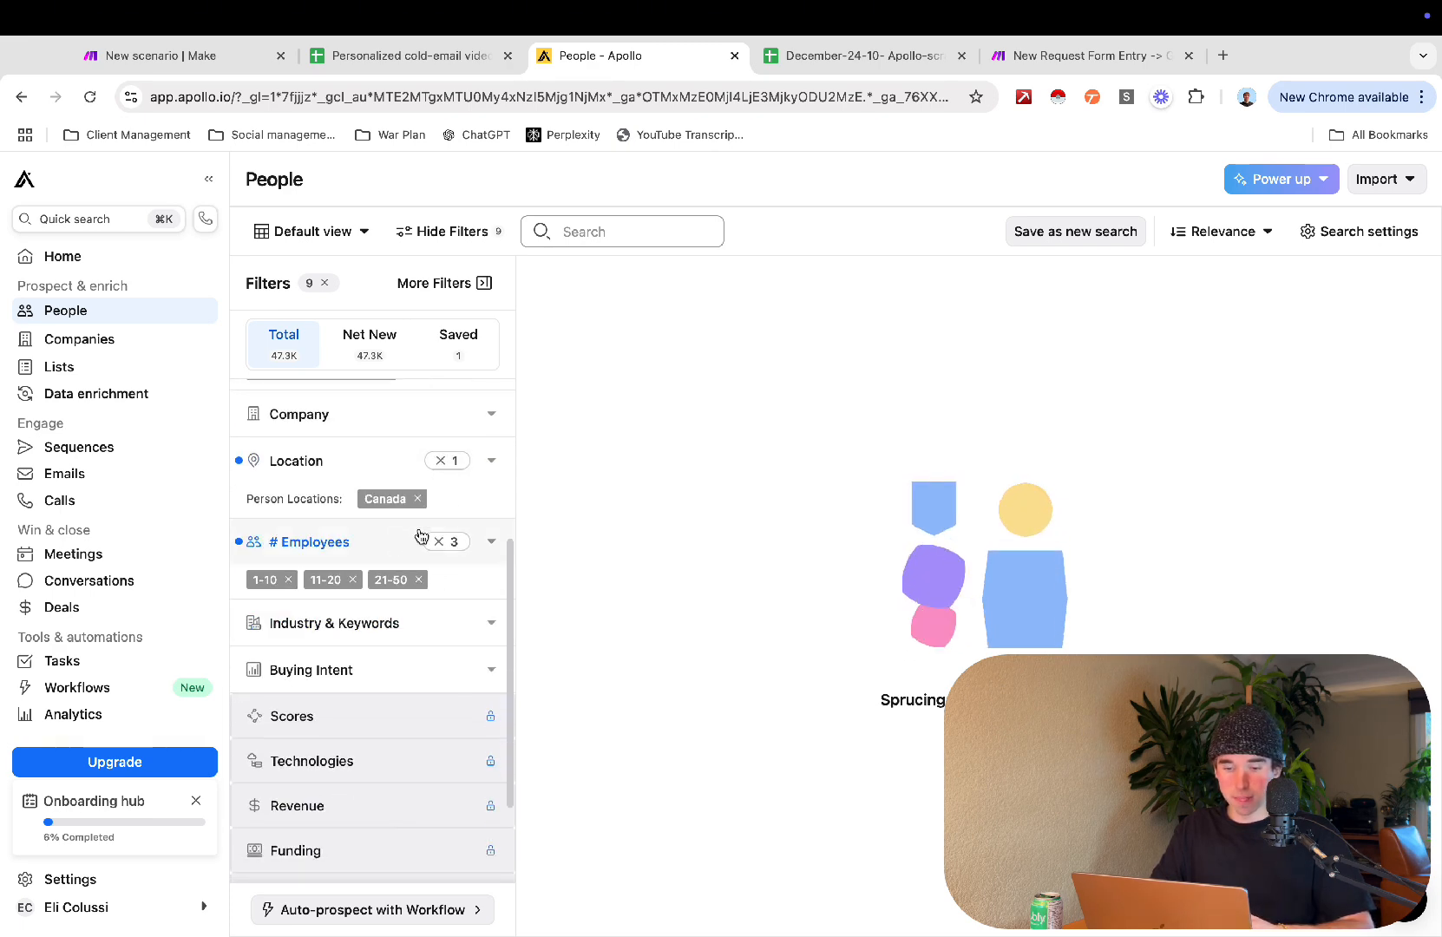
{"action": "scroll", "coordinate": [380, 504], "scroll_direction": "down", "scroll_amount": 2}
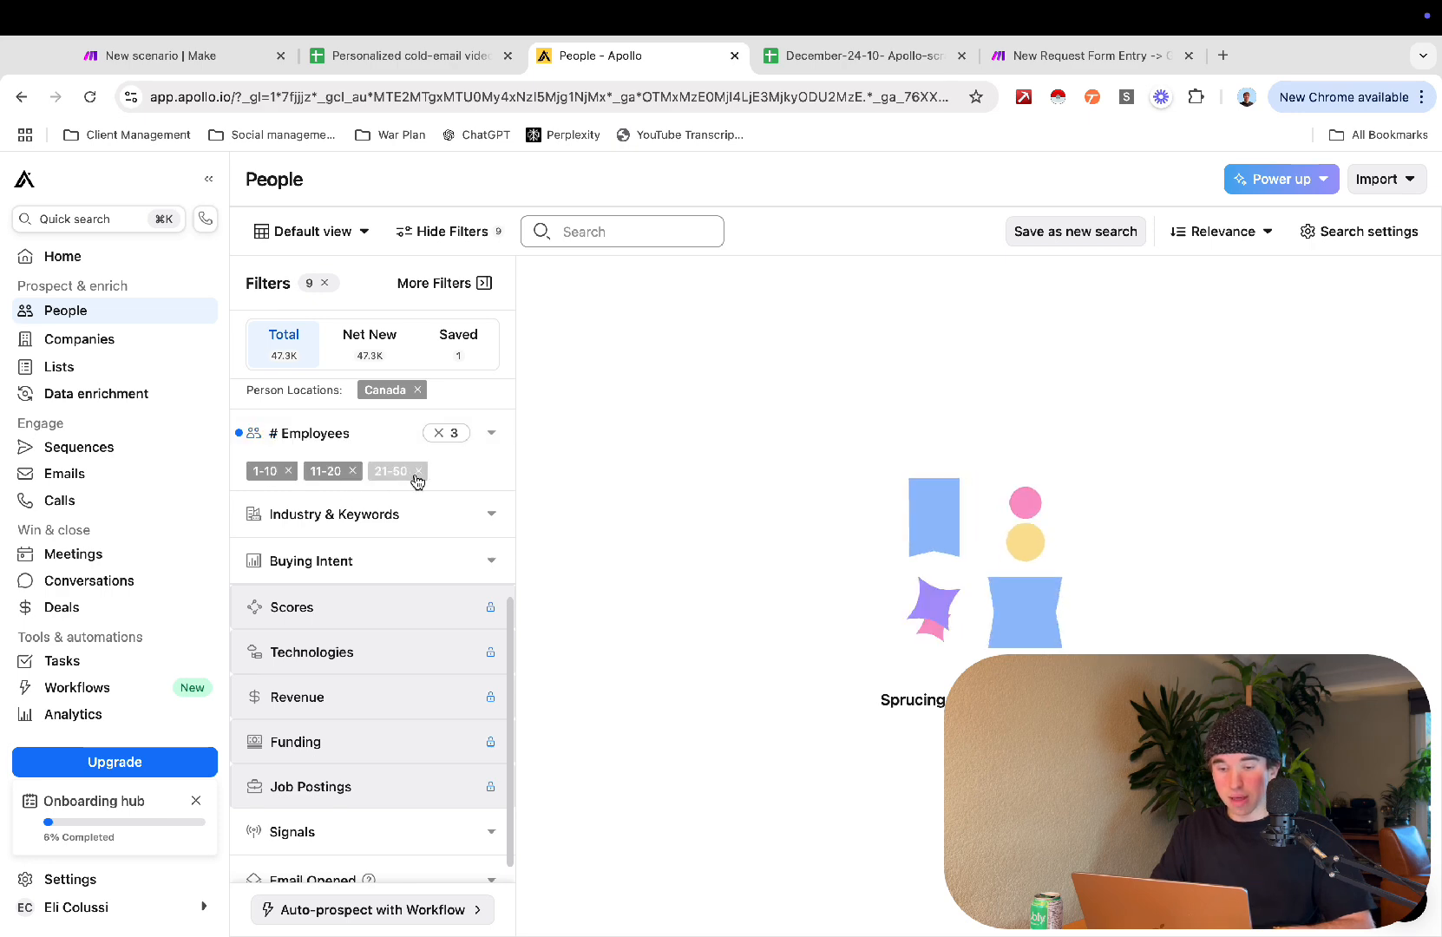
{"action": "scroll", "coordinate": [398, 538], "scroll_direction": "down", "scroll_amount": 1}
{"action": "left_click", "coordinate": [455, 493]}
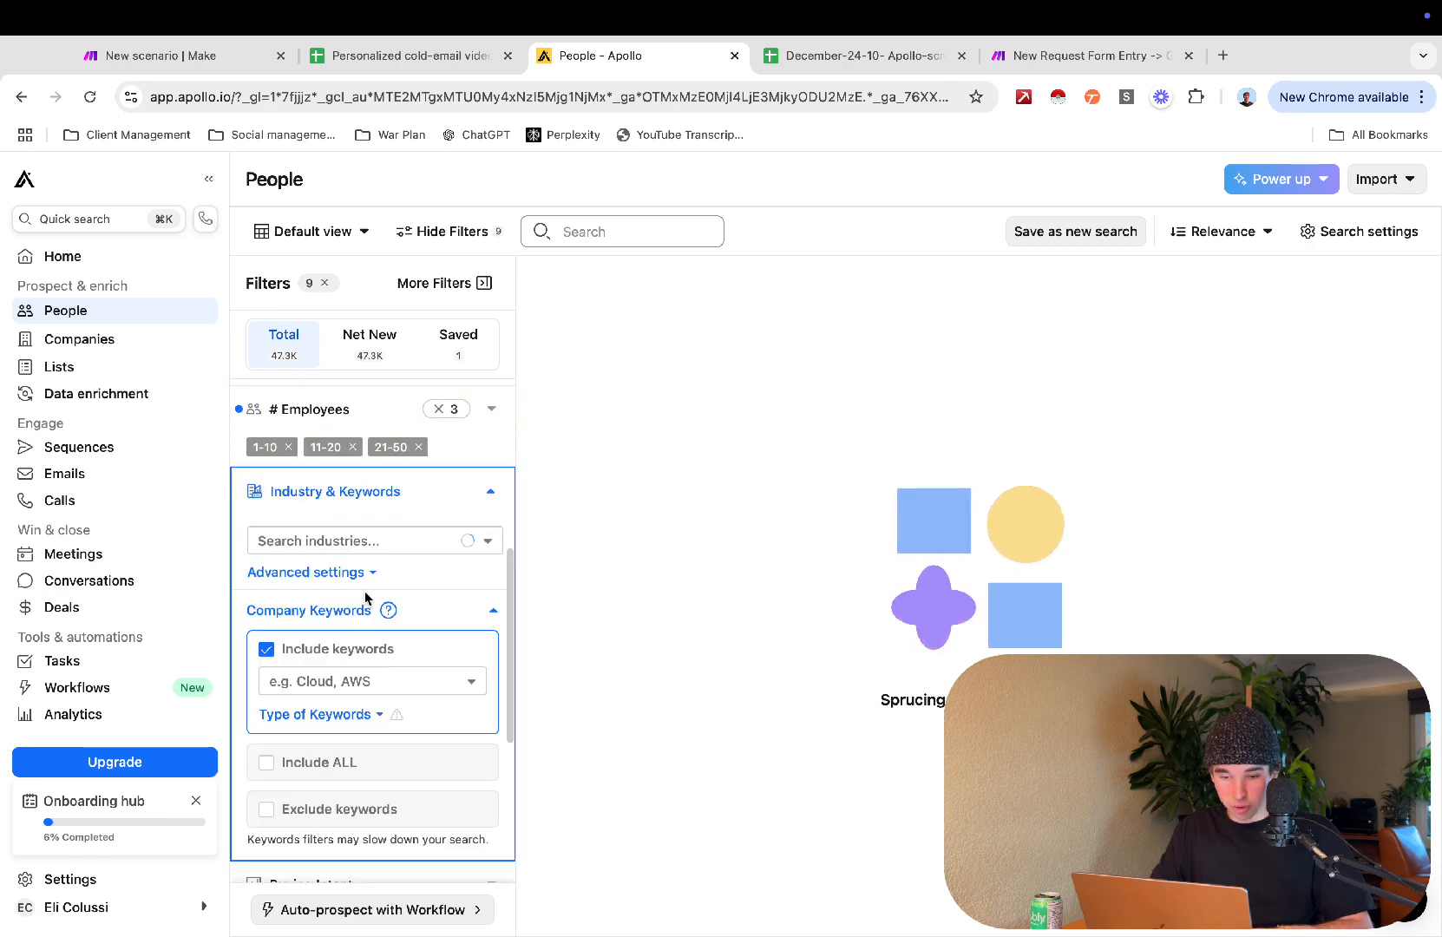
{"action": "left_click", "coordinate": [362, 543]}
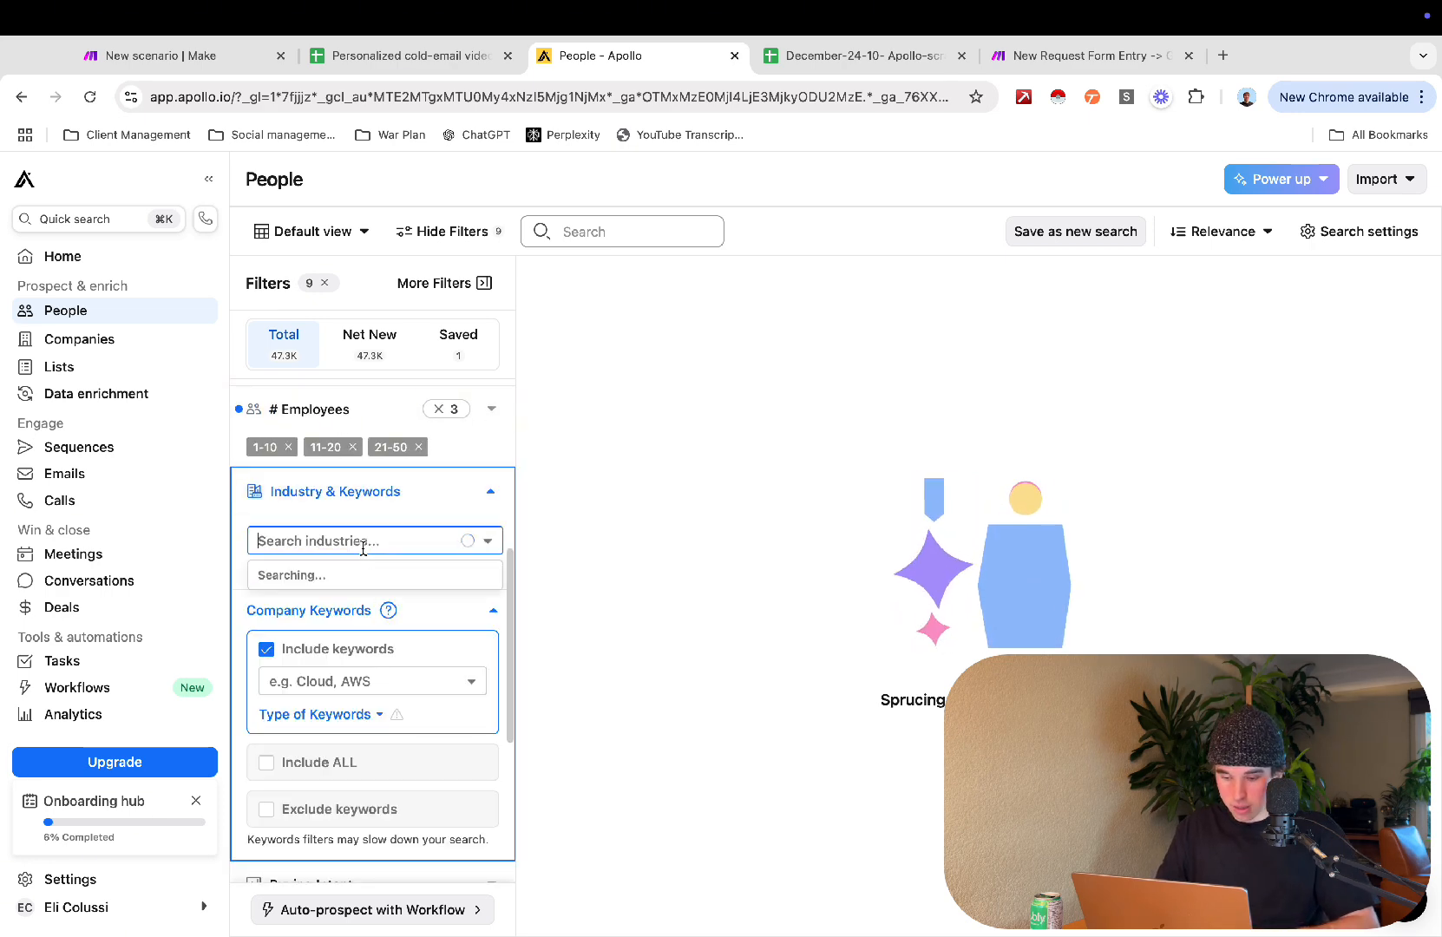
{"action": "type", "text": "plumbing"}
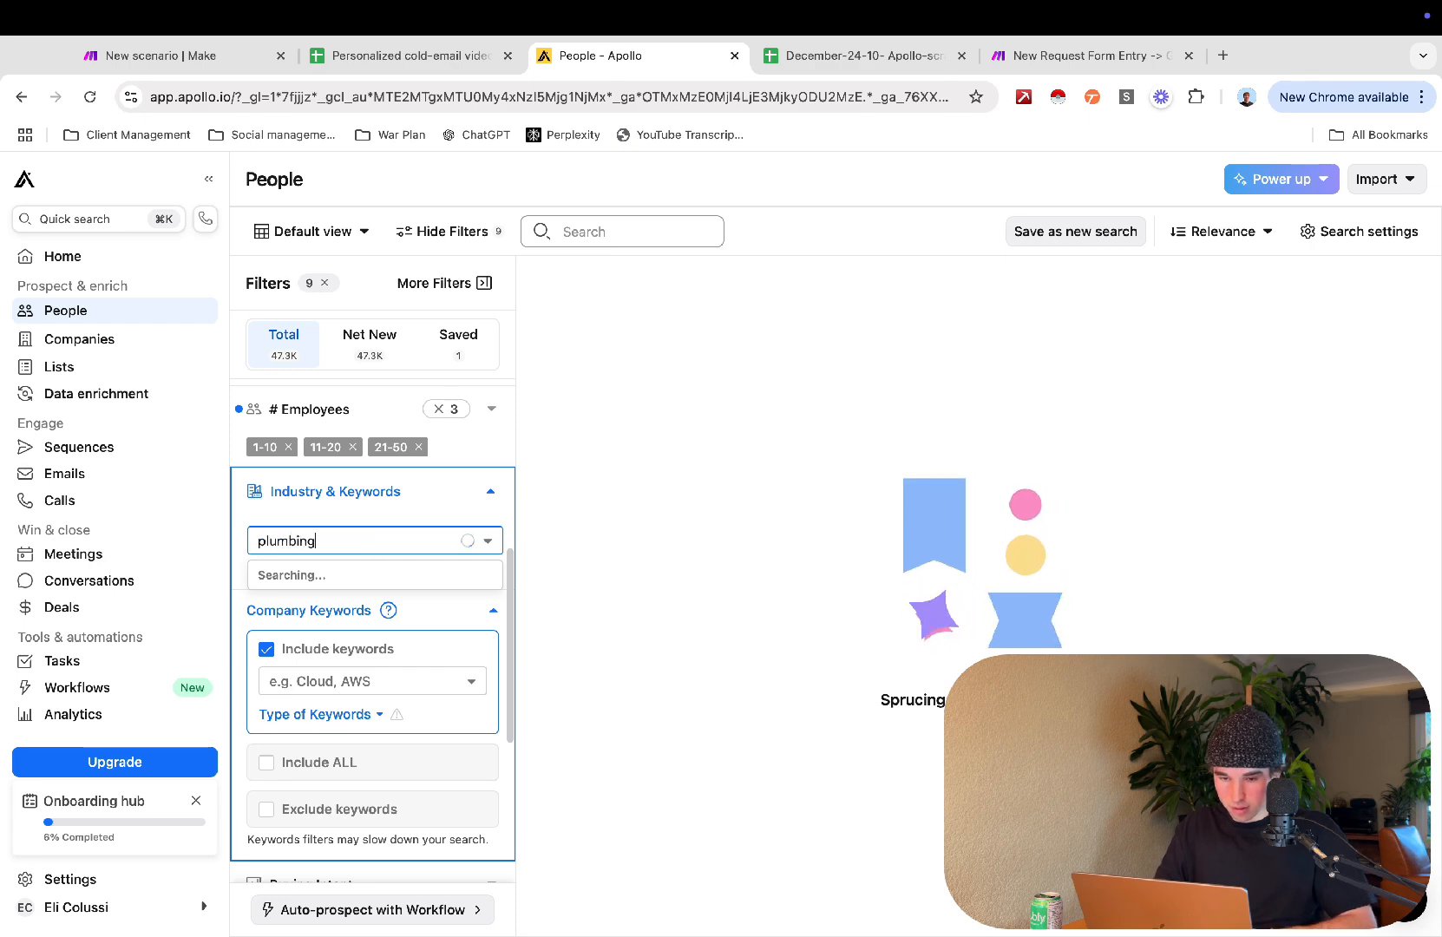
{"action": "key", "text": "Return"}
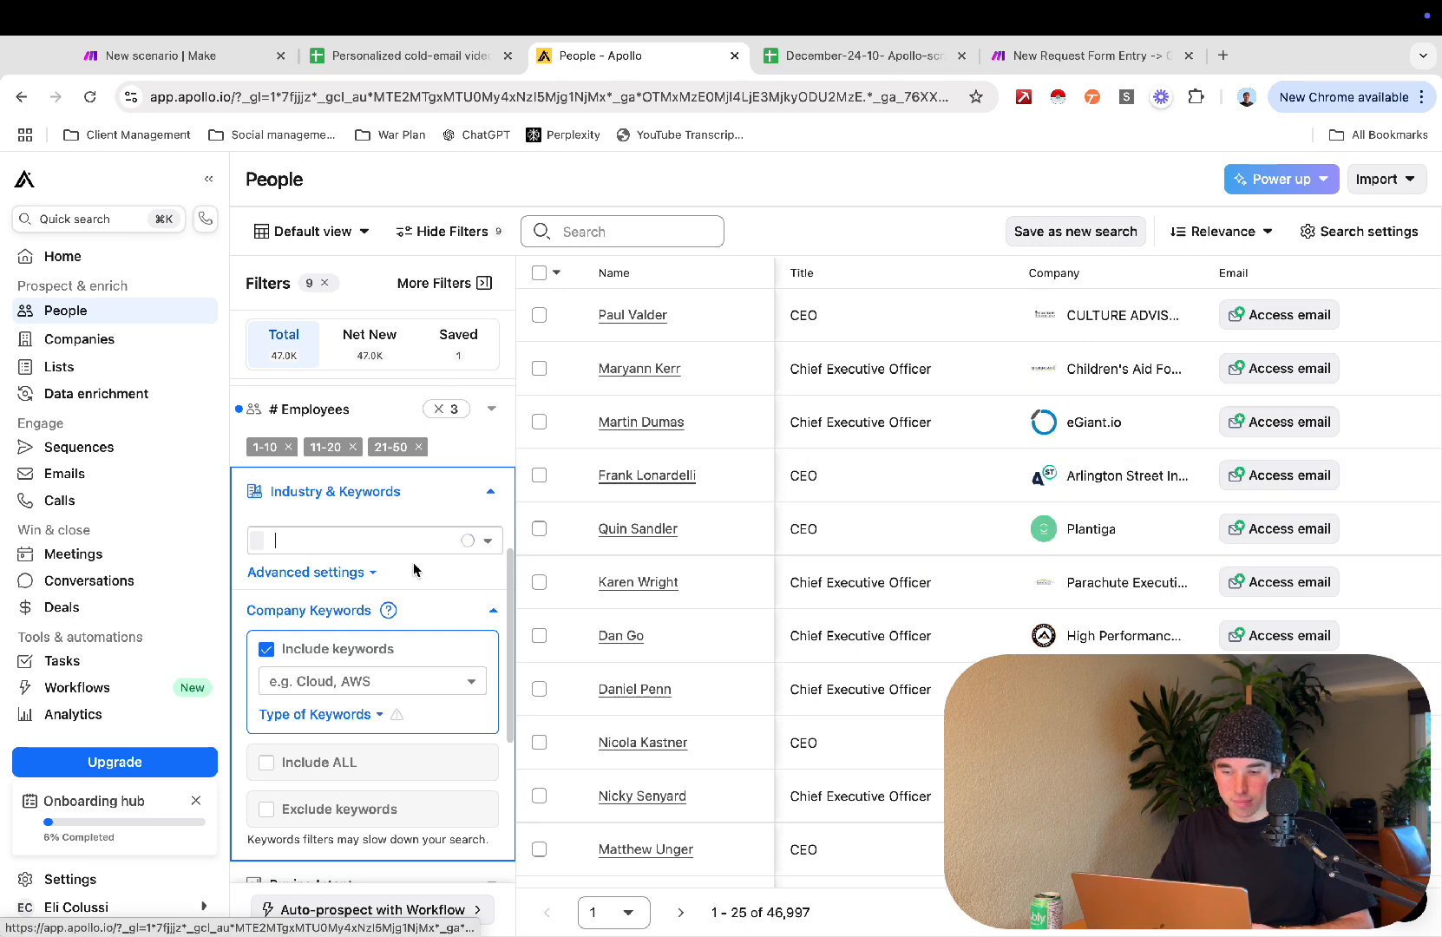
Step: Examine the full set of people search filters and the list of matching leads
{"action": "scroll", "coordinate": [415, 564], "scroll_direction": "up", "scroll_amount": 5}
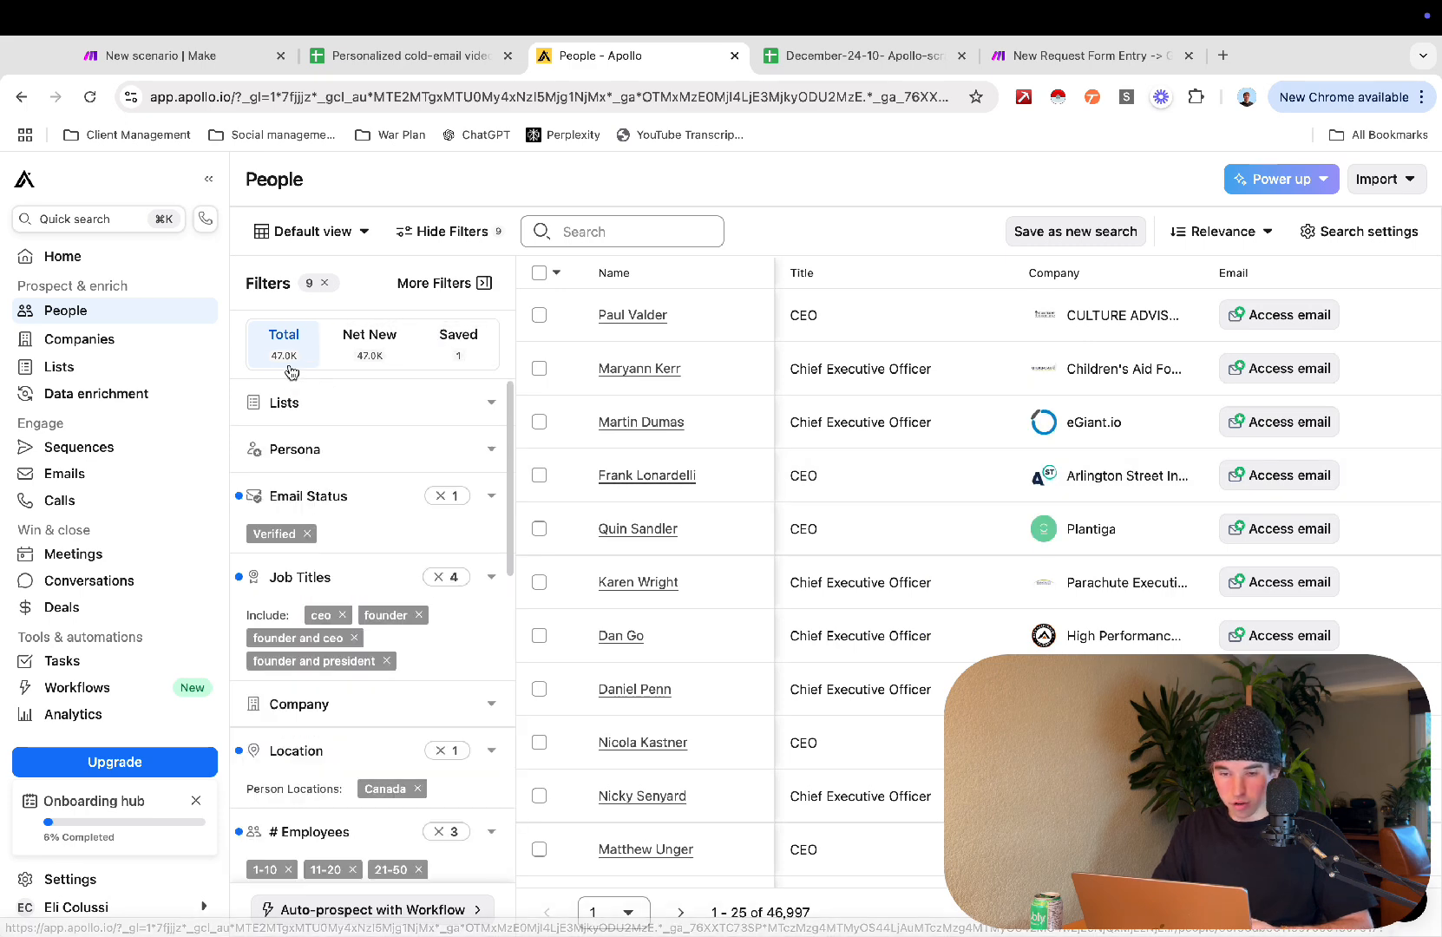
{"action": "scroll", "coordinate": [360, 715], "scroll_direction": "down", "scroll_amount": 10}
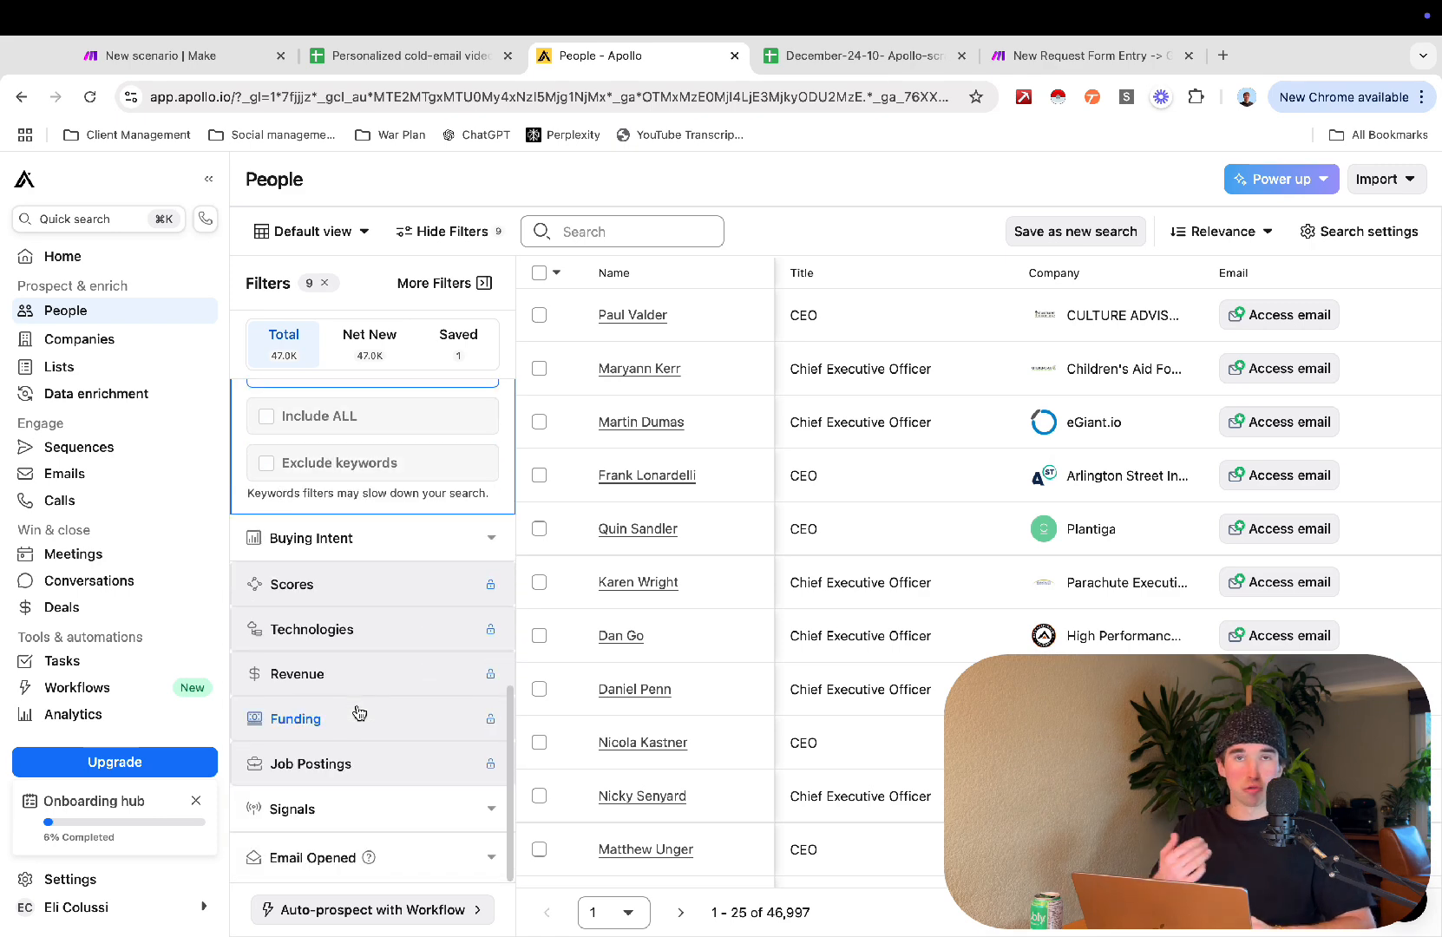
{"action": "scroll", "coordinate": [360, 713], "scroll_direction": "up", "scroll_amount": 8}
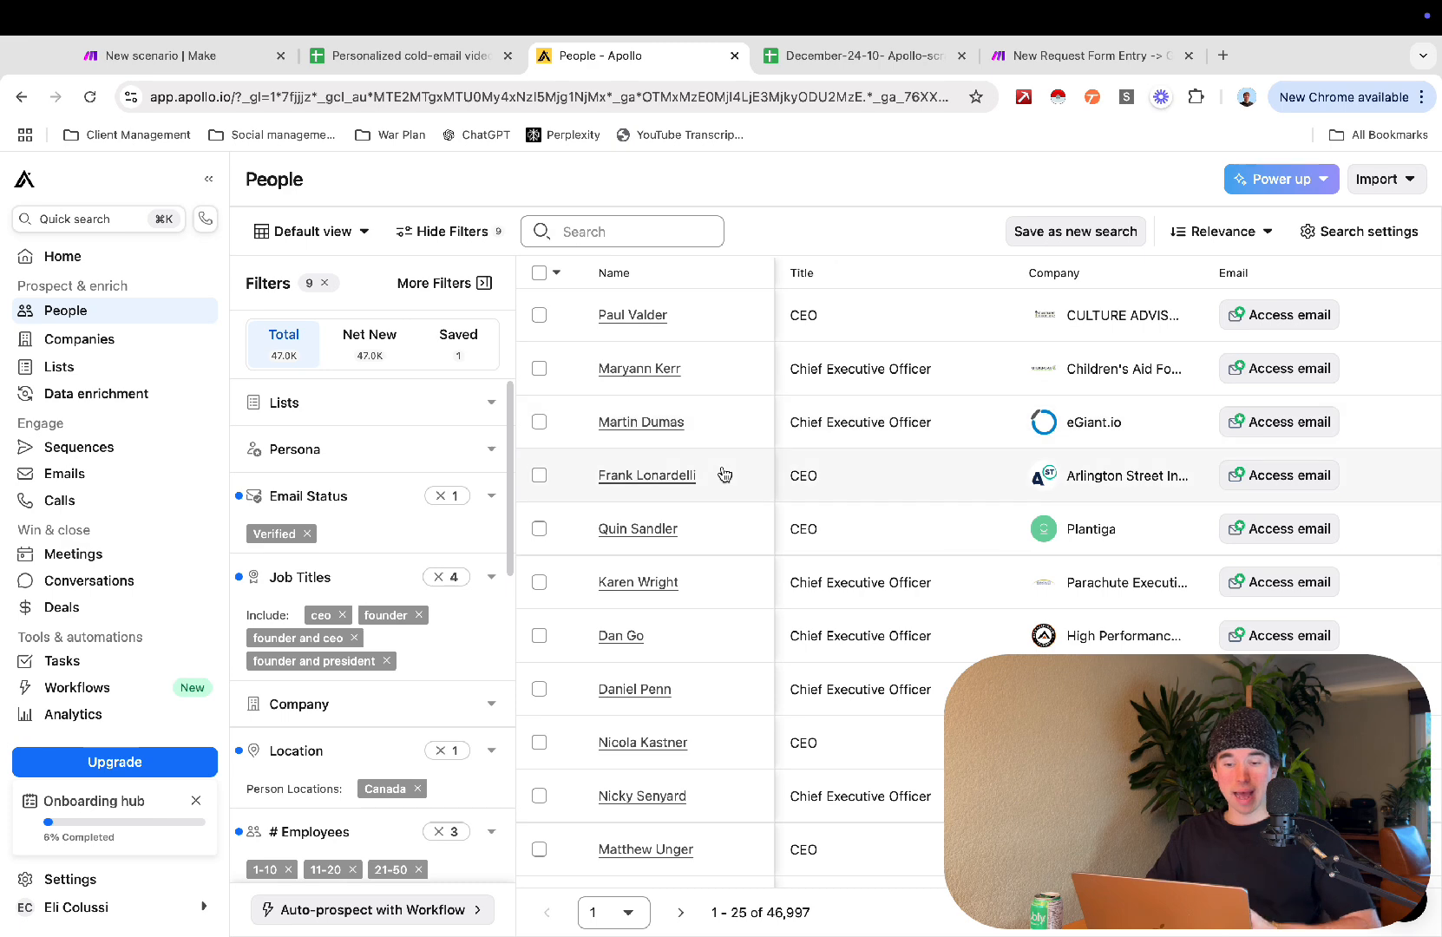
{"action": "scroll", "coordinate": [731, 640], "scroll_direction": "down", "scroll_amount": 2}
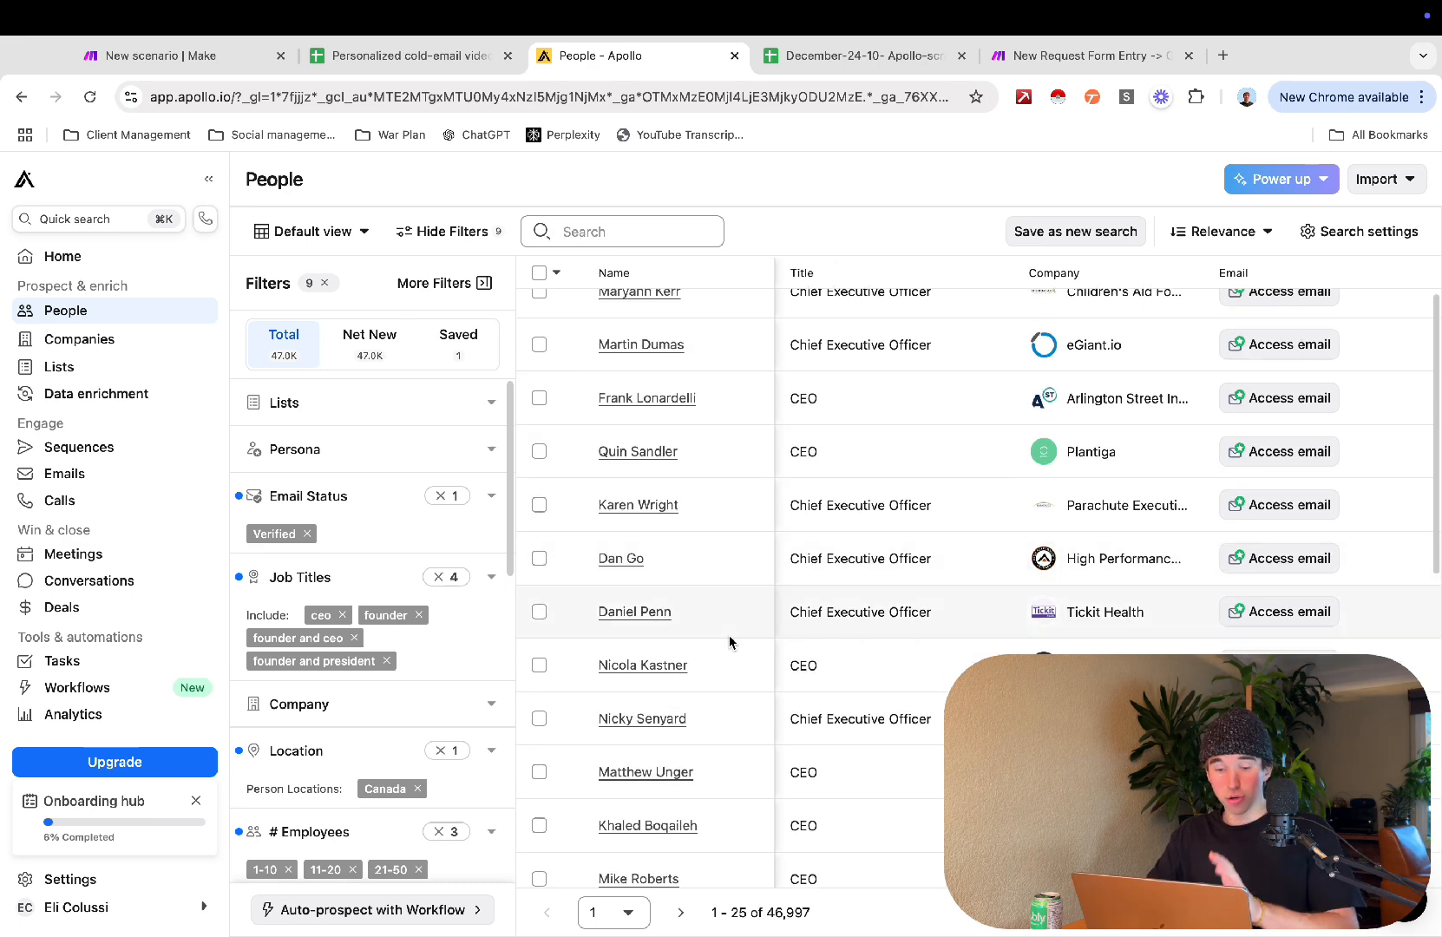
{"action": "scroll", "coordinate": [451, 694], "scroll_direction": "down", "scroll_amount": 4}
{"action": "scroll", "coordinate": [403, 718], "scroll_direction": "down", "scroll_amount": 3}
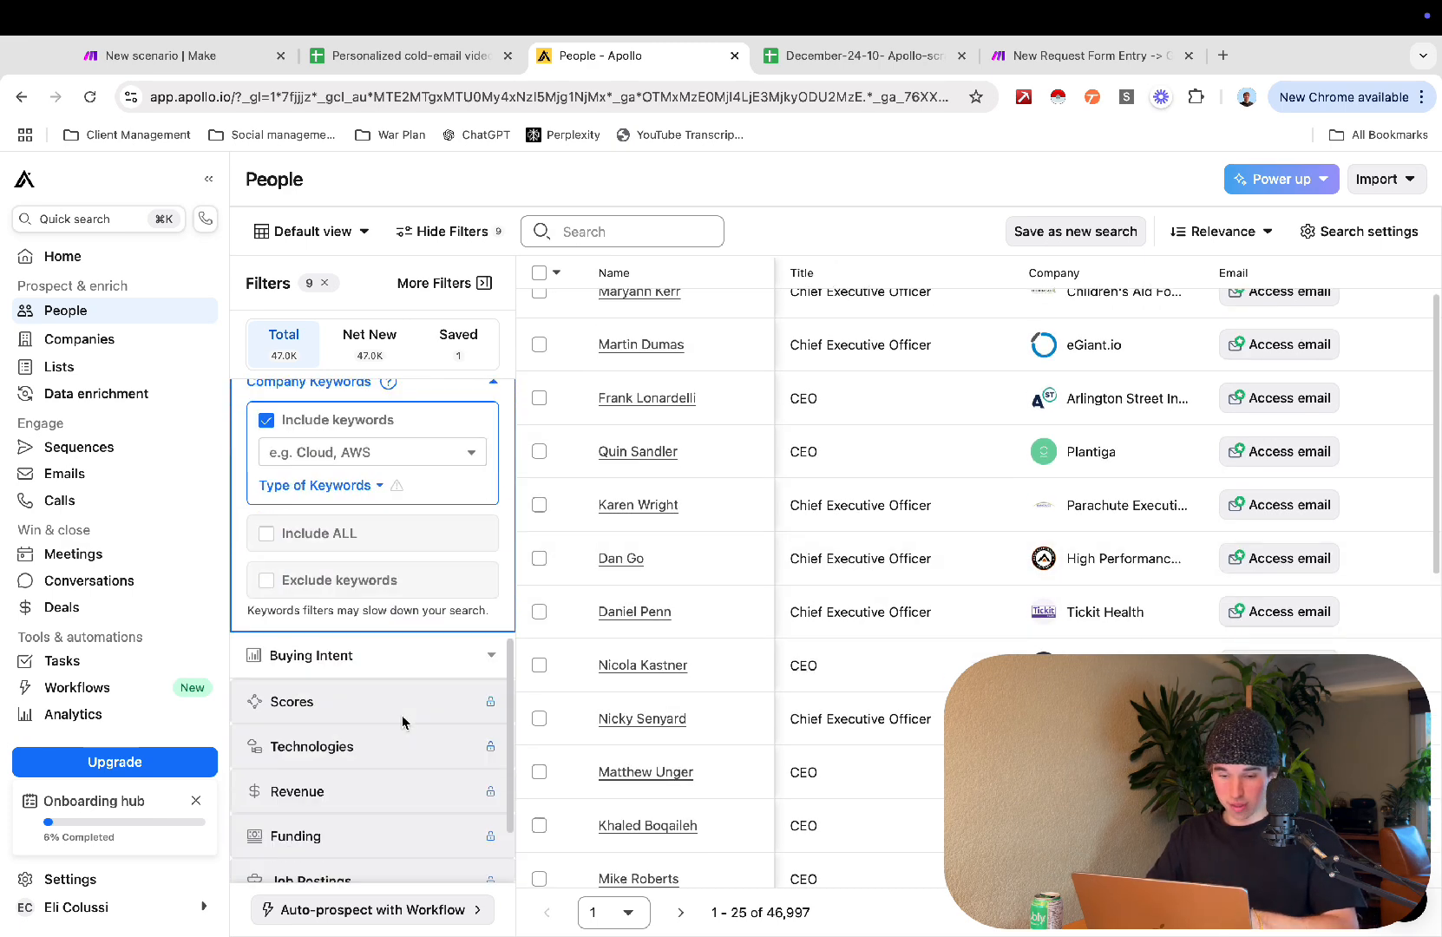
{"action": "scroll", "coordinate": [403, 721], "scroll_direction": "up", "scroll_amount": 2}
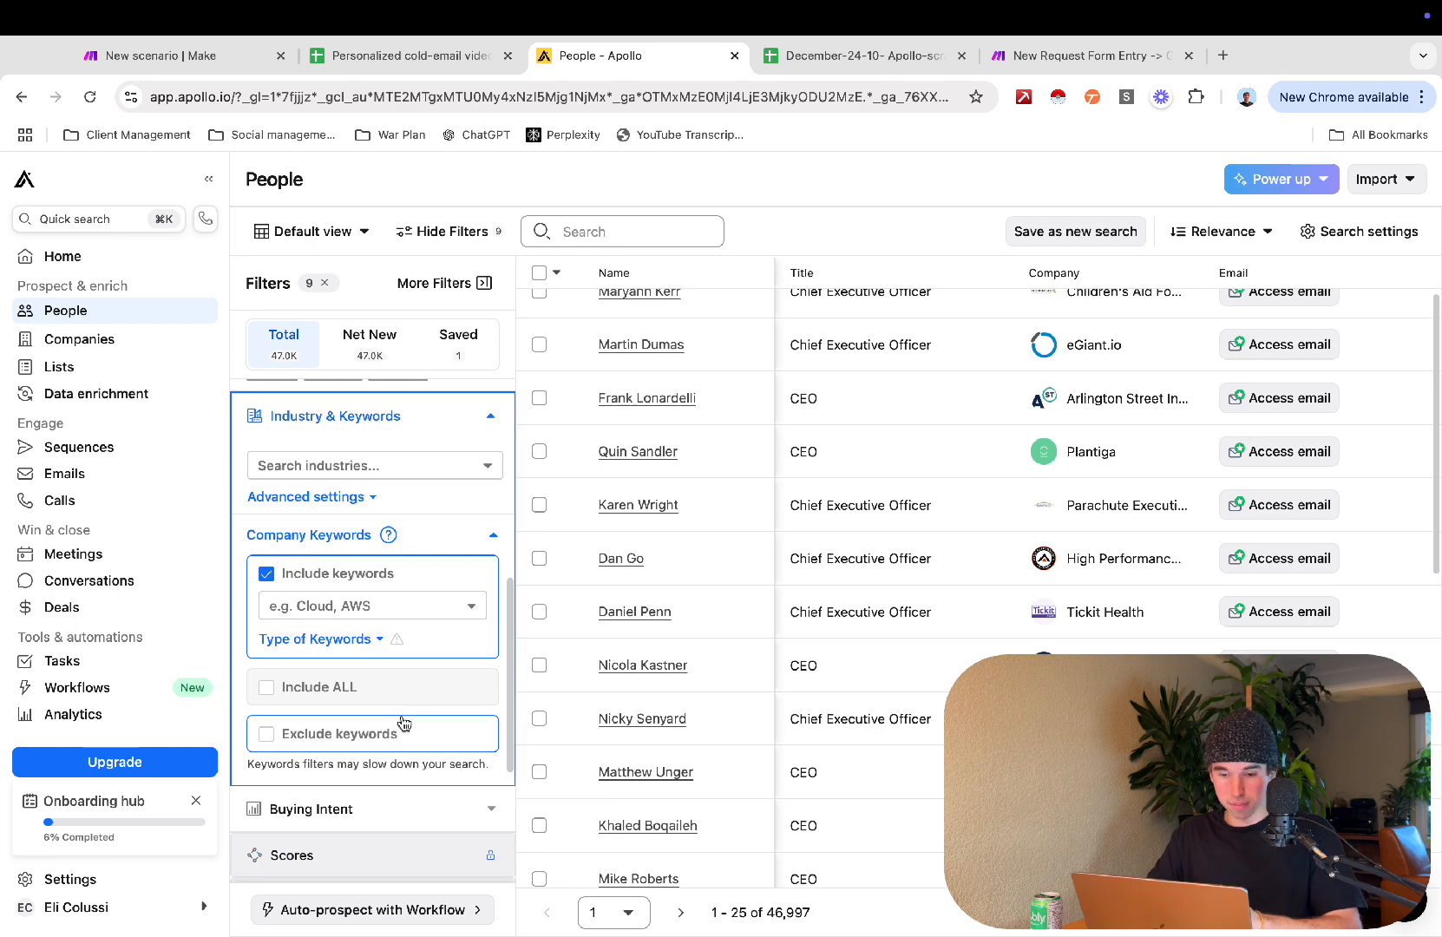
{"action": "scroll", "coordinate": [373, 607], "scroll_direction": "up", "scroll_amount": 10}
Step: Replace the link in cell A2 under Url to scrape with the updated Apollo people search URL
{"action": "left_click", "coordinate": [535, 102]}
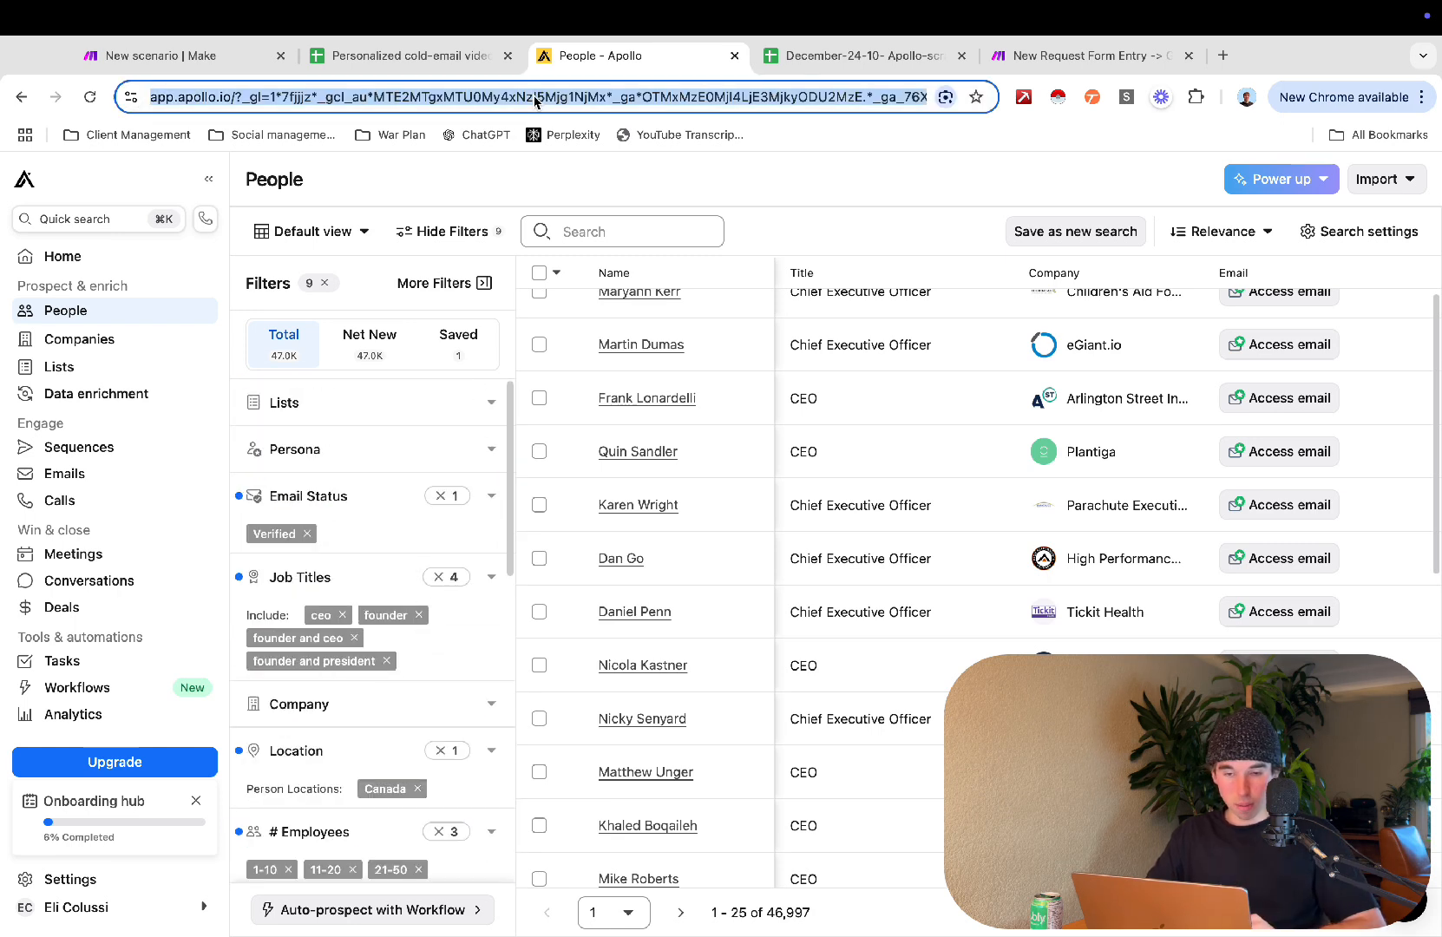
{"action": "left_click", "coordinate": [440, 57]}
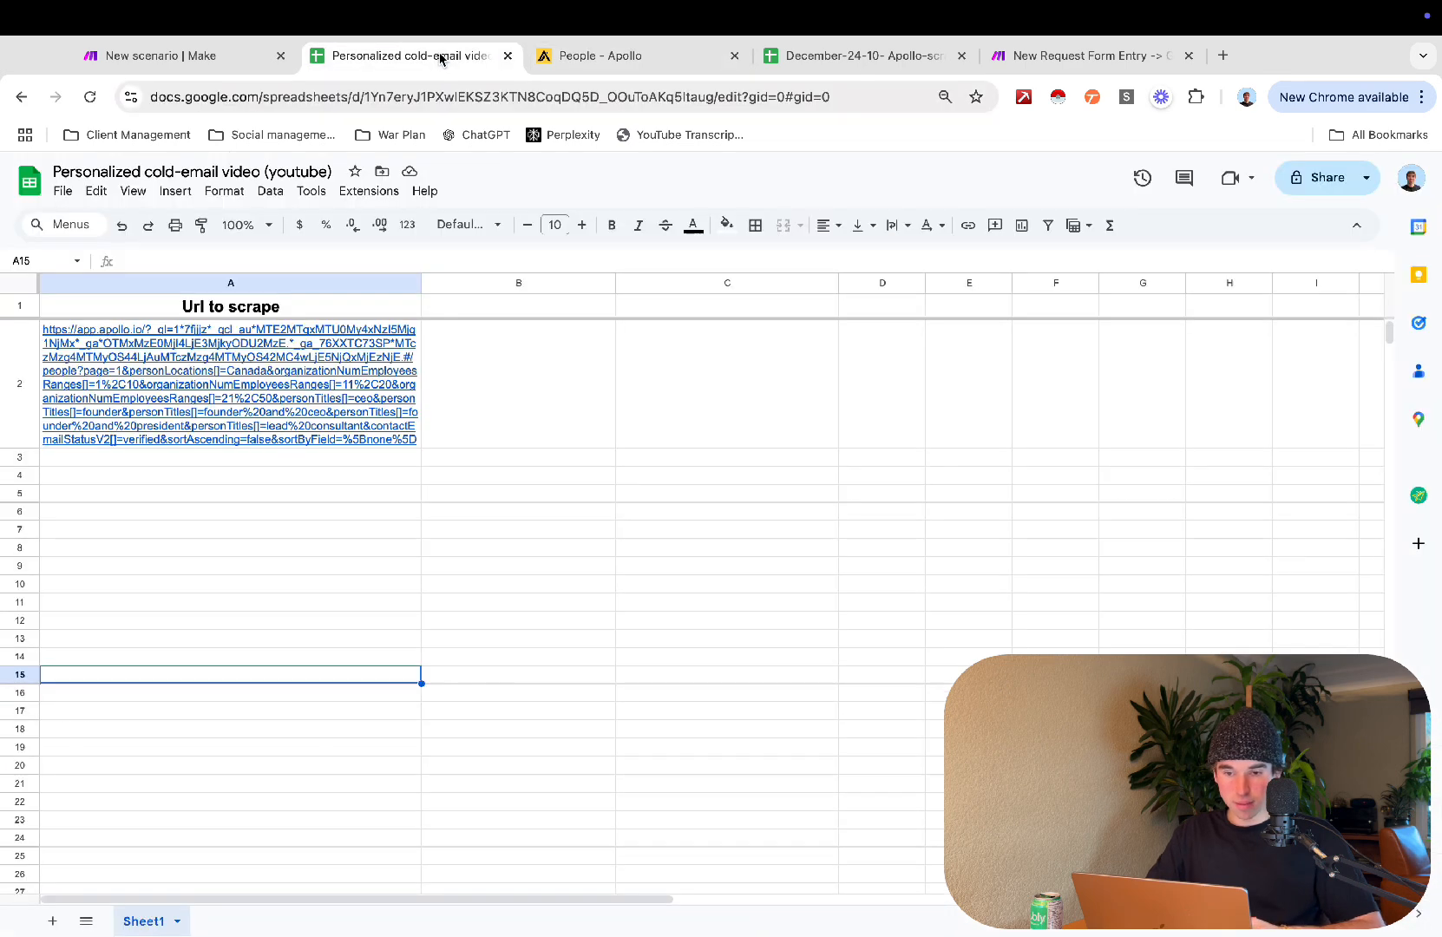
{"action": "left_click", "coordinate": [308, 412]}
{"action": "type", "text": "https://app.apollo.io/?_gl=1*7fjjiz*_gcl_au*MTE2MTgxMTU0My4xNzI5Mjg1NjMx*_ga*OTMxMzE0MjI4LjE3MjkyODU2MzE.*_ga_76XXTC73SP*MTczMzg4MTMyOS44LjAuMTczMzg4MTMyOS42MC4wLjE5NjQxMjEzNjE.#/people?page=1&personLocations[]=Canada&organizationNumEmployeesRanges[]=1%2C10&organizationNumEmployeesRanges[]=11%2C20&organizationNumEmployeesRanges[]=21%2C50&personTitles[]=ceo&personTitles[]=founder&personTitles[]=founder%20and%20ceo&personTitles[]=founder%20and%20president&contactEmailStatusV2[]=verified&sortAscending=false&sortByField=%5Bnone%5D"}
{"action": "left_click", "coordinate": [302, 531]}
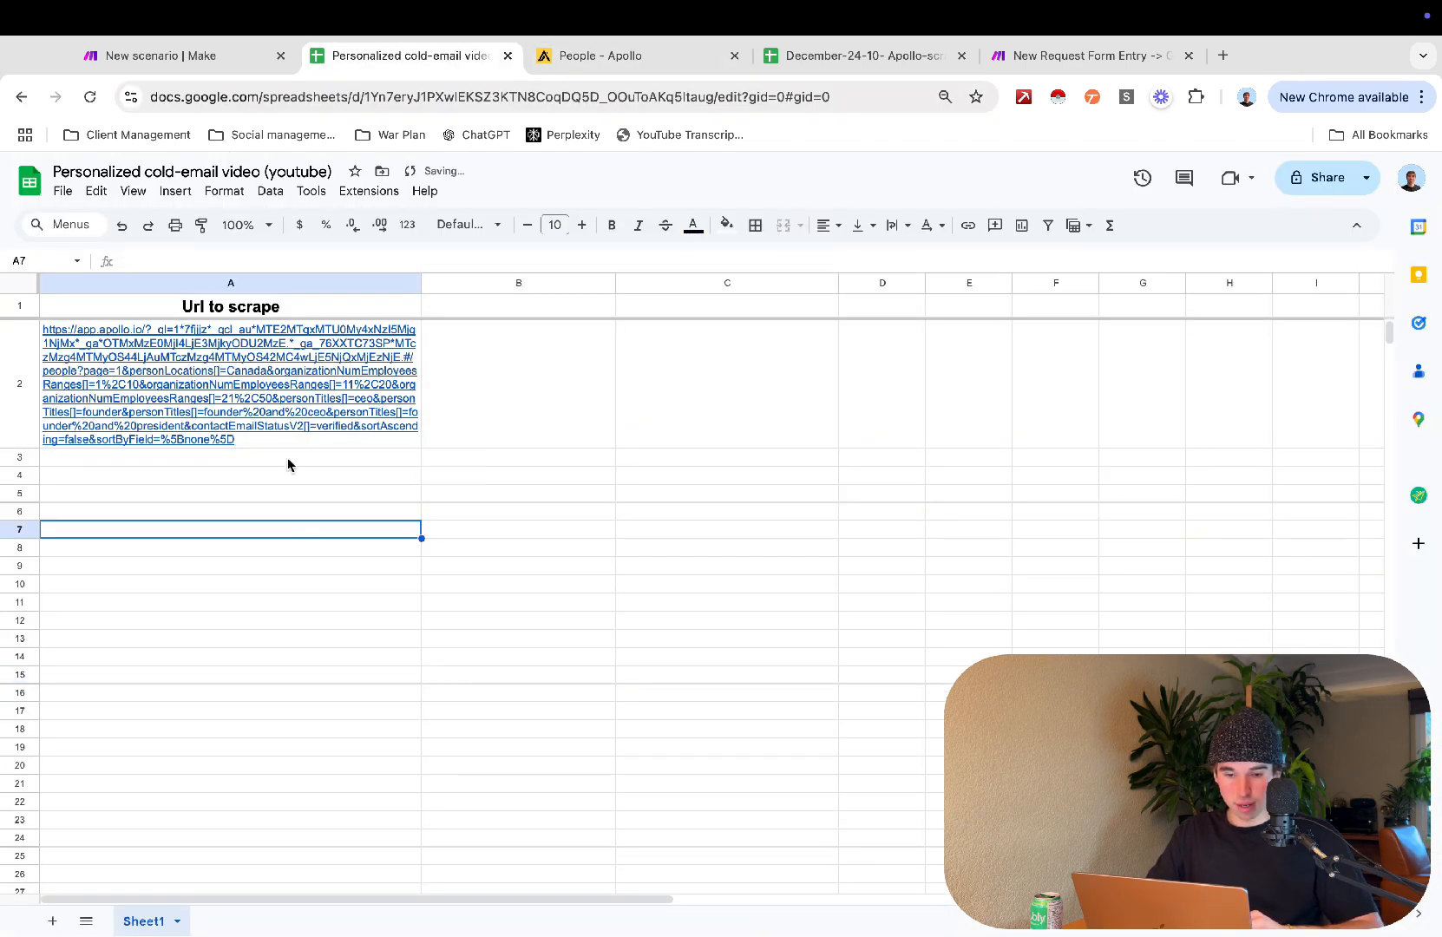
{"action": "left_click", "coordinate": [332, 643]}
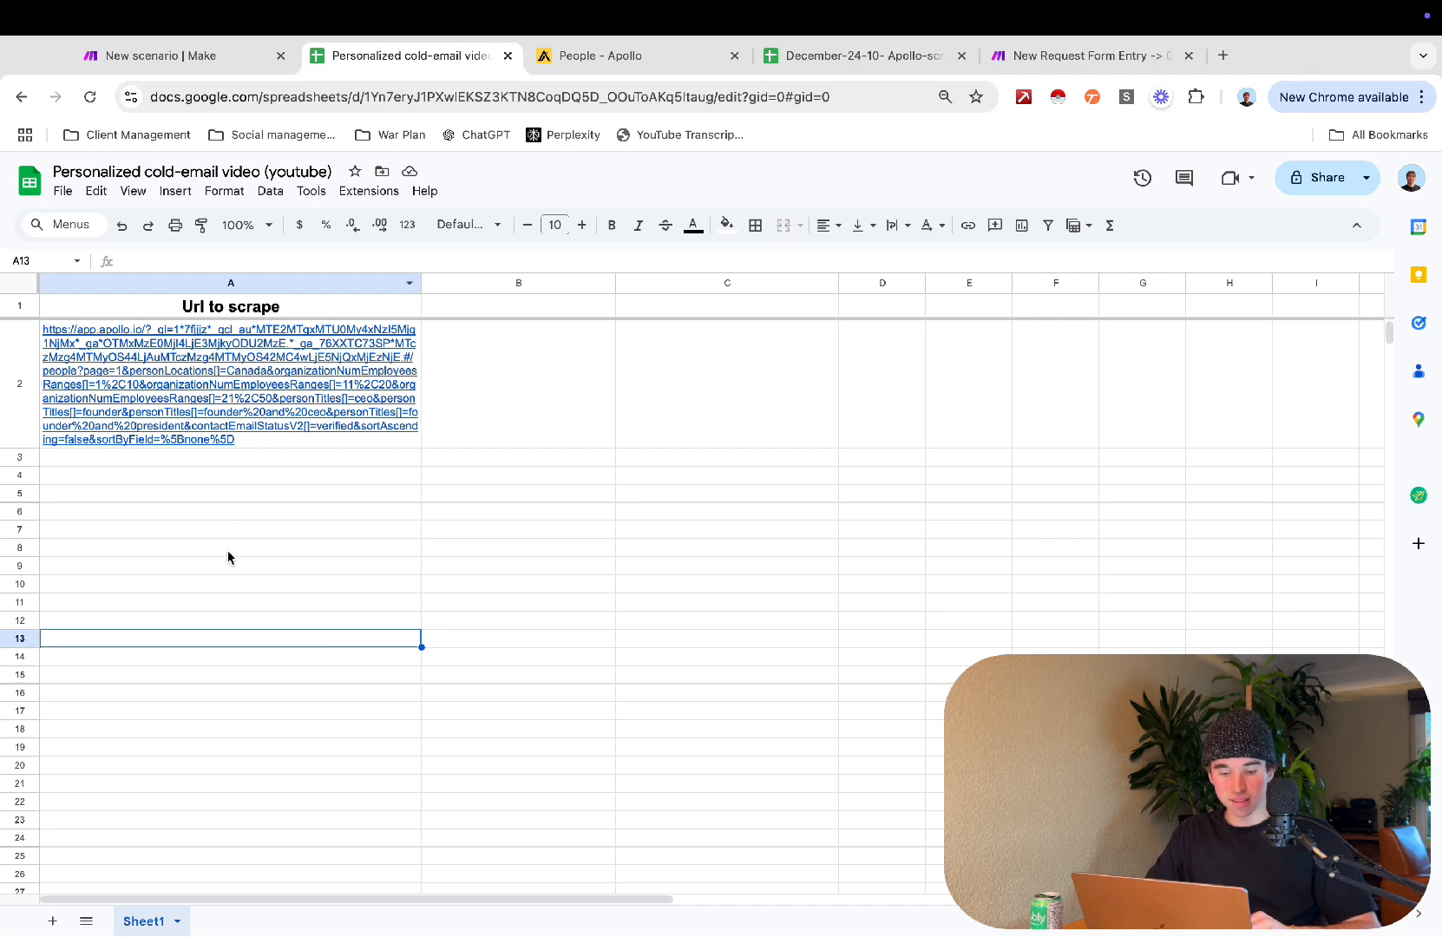
{"action": "left_click", "coordinate": [229, 770]}
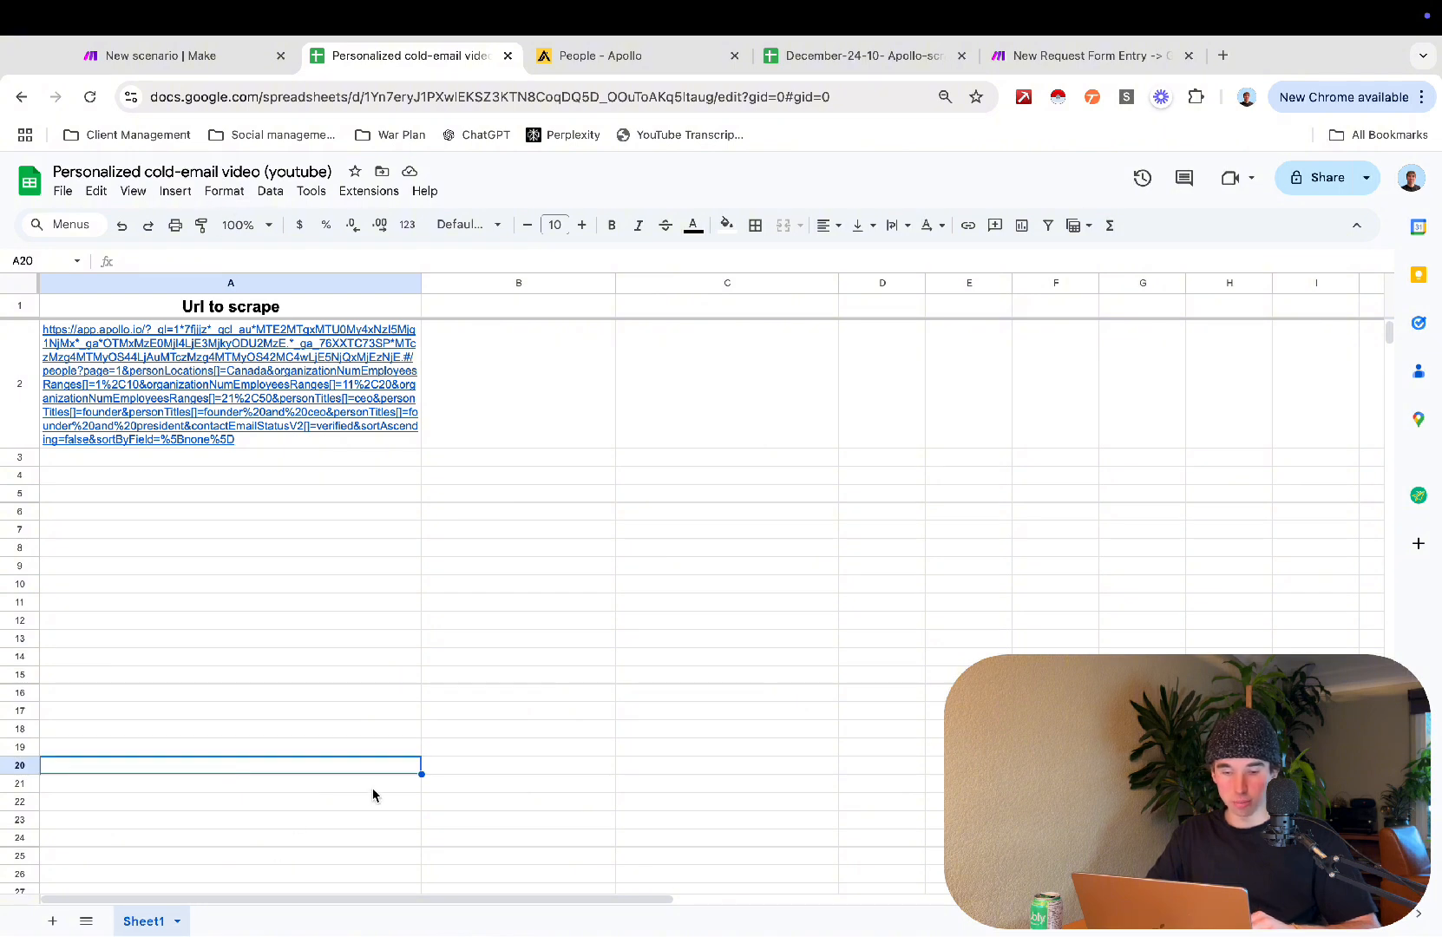
{"action": "left_click", "coordinate": [362, 694]}
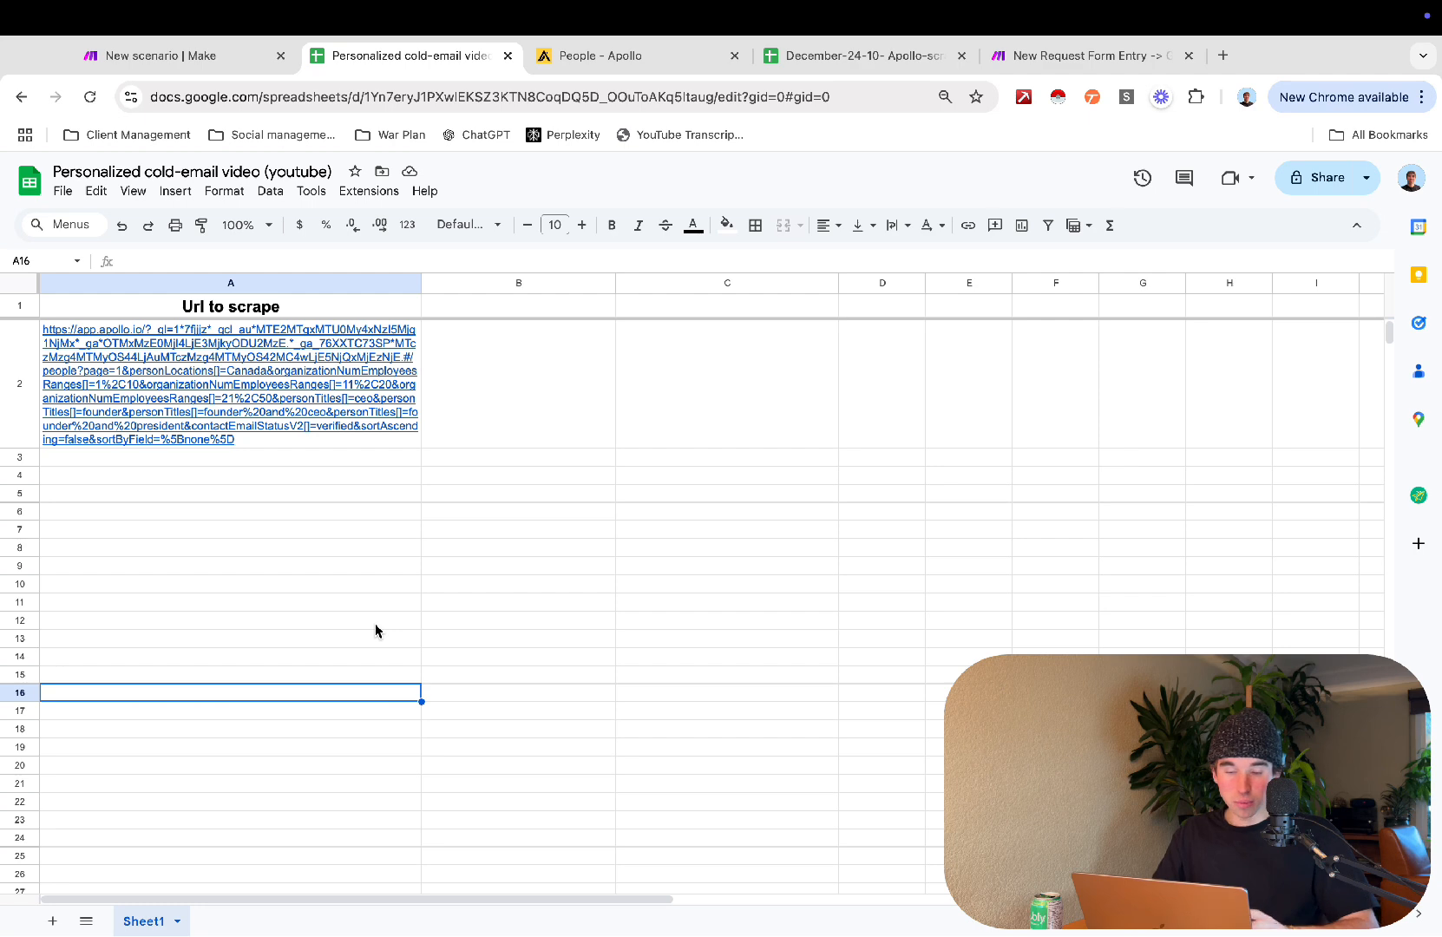
Step: Paste the same Apollo search URL into cells A3 and A4 of the Url to scrape column
{"action": "left_click", "coordinate": [258, 461]}
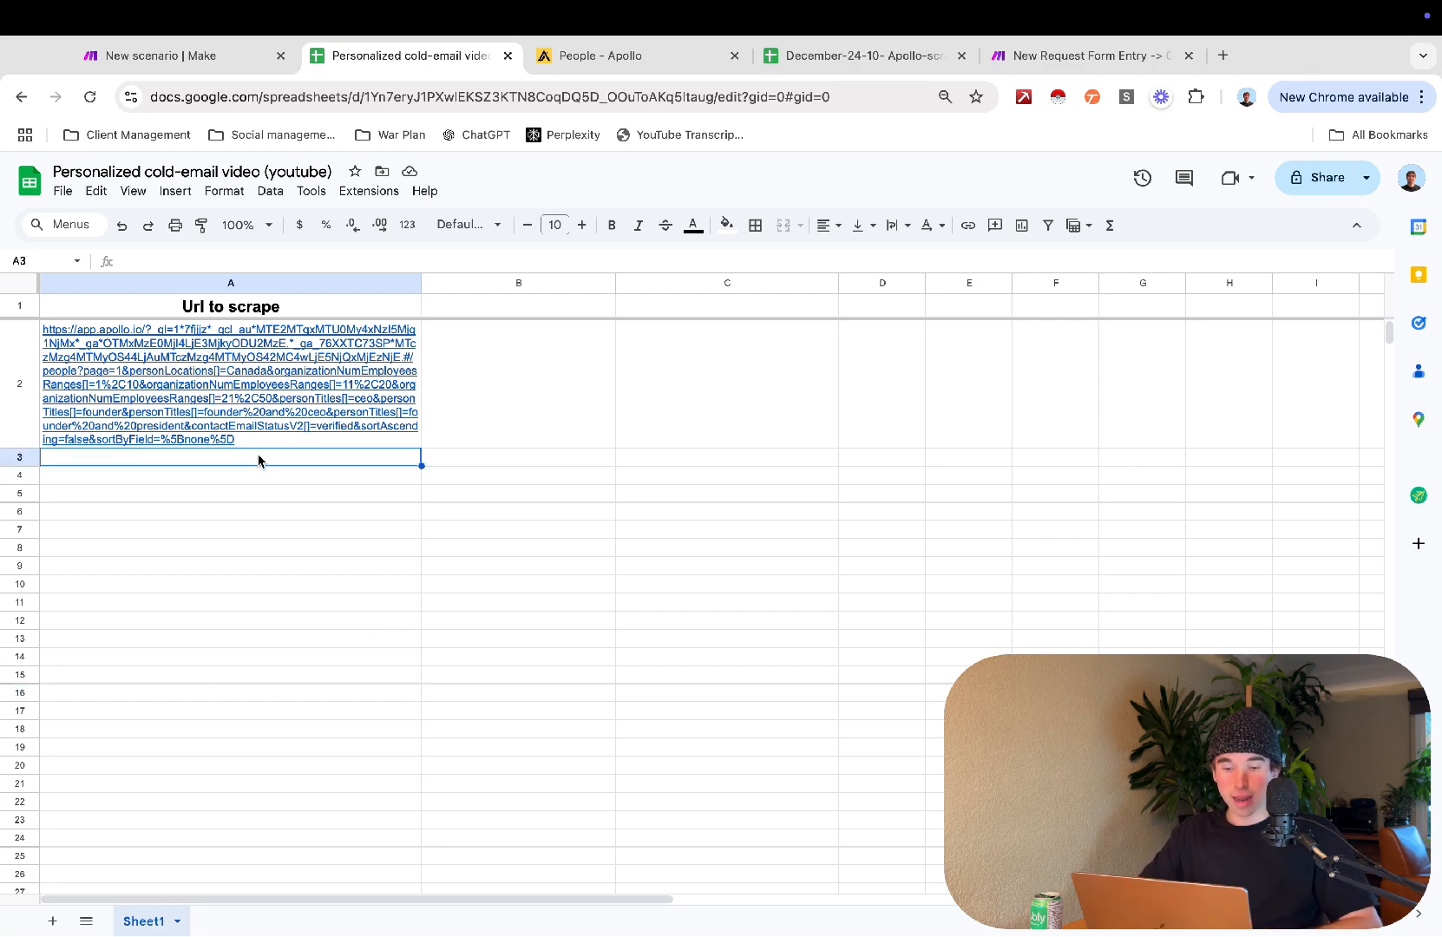
{"action": "type", "text": "https://app.apollo.io/?_gl=1*7fjjjz*_gcl_au*MTE2MTgxMTU0My4xNzI5Mjg1NjMx*_ga*OTMxMzE0MjI4LjE3MjkyODU2MzE.*_ga_76XXTC73SP*MTczMzg4MTMyOS44LjAuMTczMzg4MTMyOS42MC4wLjE5NjQxMjEzNjE.#/people?page=1&personLocations[]=Canada&organizationNumEmployeesRanges[]=1%2C10&organizationNumEmployeesRanges[]=11%2C20&organizationNumEmployeesRanges[]=21%2C50&personTitles[]=ceo&personTitles[]=founder&personTitles[]=founder%20and%20ceo&personTitles[]=founder%20and%20president&contactEmailStatusV2[]=verified&sortAscending=false&sortByField=%5Bnone%5D"}
{"action": "left_click", "coordinate": [230, 588]}
{"action": "type", "text": "https://app.apollo.io/?_gl=1*7fjjjz*_gcl_au*MTE2MTgxMTU0My4xNzI5Mjg1NjMx*_ga*OTMxMzE0MjI4LjE3MjkyODU2MzE.*_ga_76XXTC73SP*MTczMzg4MTMyOS44LjAuMTczMzg4MTMyOS42MC4wLjE5NjQxMjEzNjE.#/people?page=1&personLocations[]=Canada&organizationNumEmployeesRanges[]=1%2C10&organizationNumEmployeesRanges[]=11%2C20&organizationNumEmployeesRanges[]=21%2C50&personTitles[]=ceo&personTitles[]=founder&personTitles[]=founder%20and%20ceo&personTitles[]=founder%20and%20president&contactEmailStatusV2[]=verified&sortAscending=false&sortByField=%5Bnone%5D"}
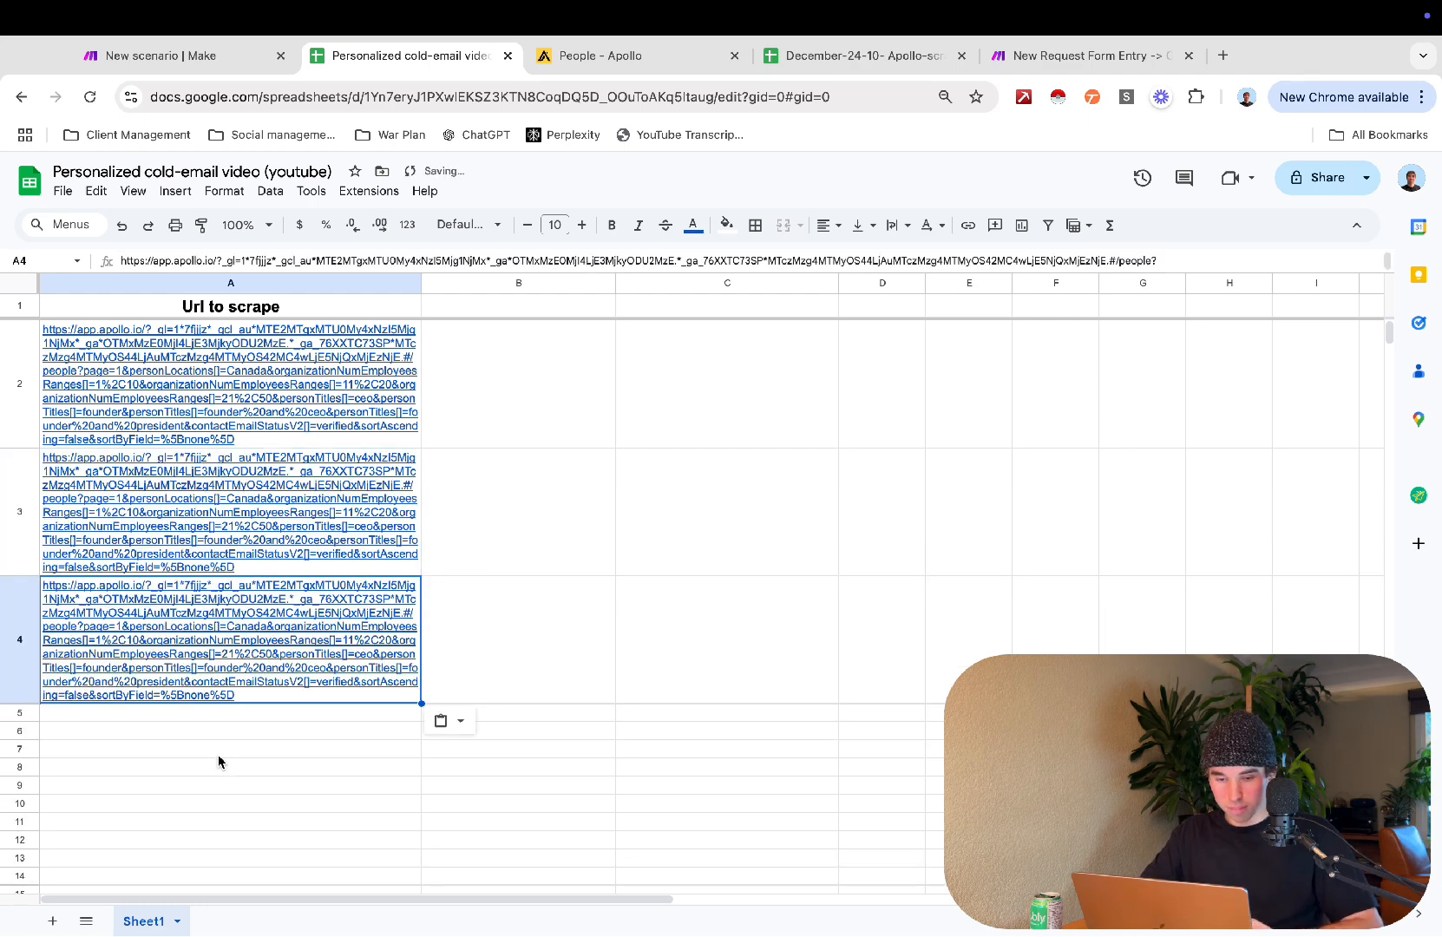
{"action": "left_click", "coordinate": [221, 754]}
Step: Label the first two Apollo URLs by niche, entering plumbing in B2 and solar in B3
{"action": "double_click", "coordinate": [507, 406]}
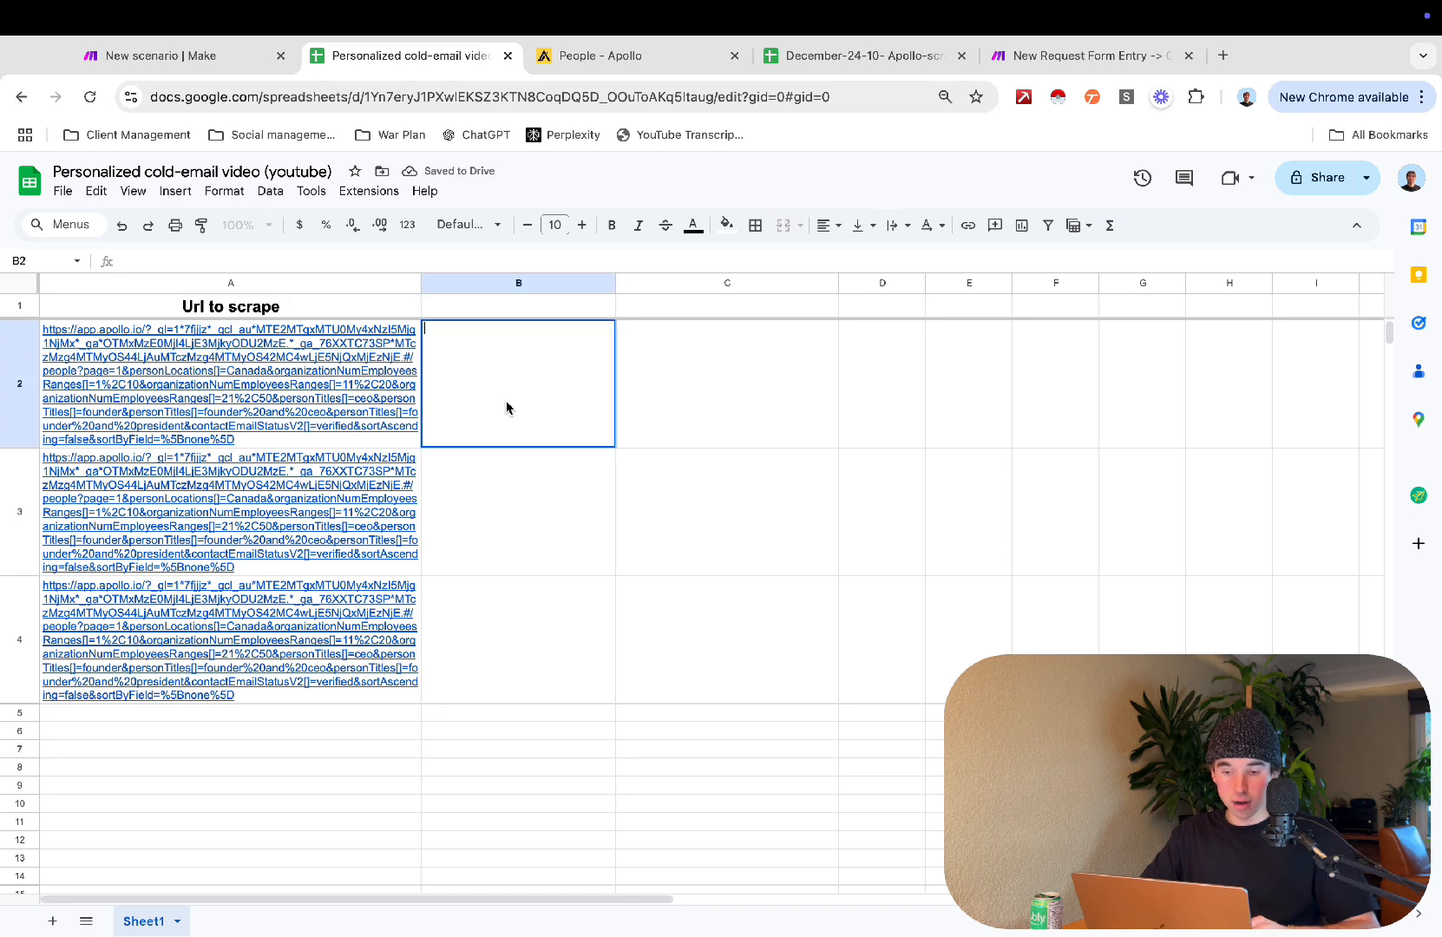
{"action": "type", "text": "plumbing"}
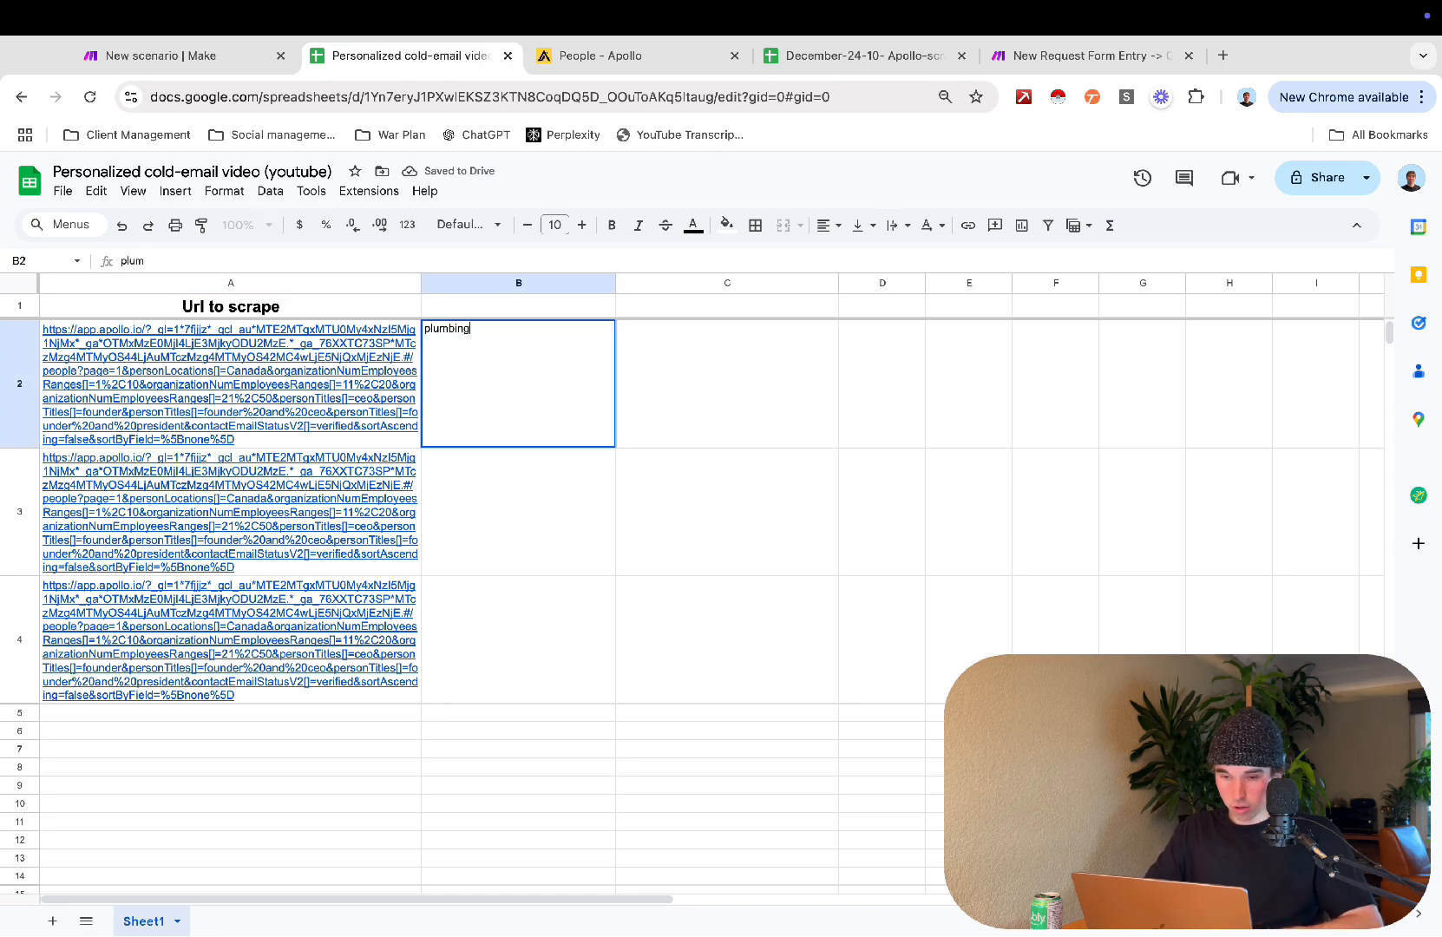
{"action": "left_click", "coordinate": [540, 517]}
{"action": "double_click", "coordinate": [540, 517]}
{"action": "type", "text": "soka"}
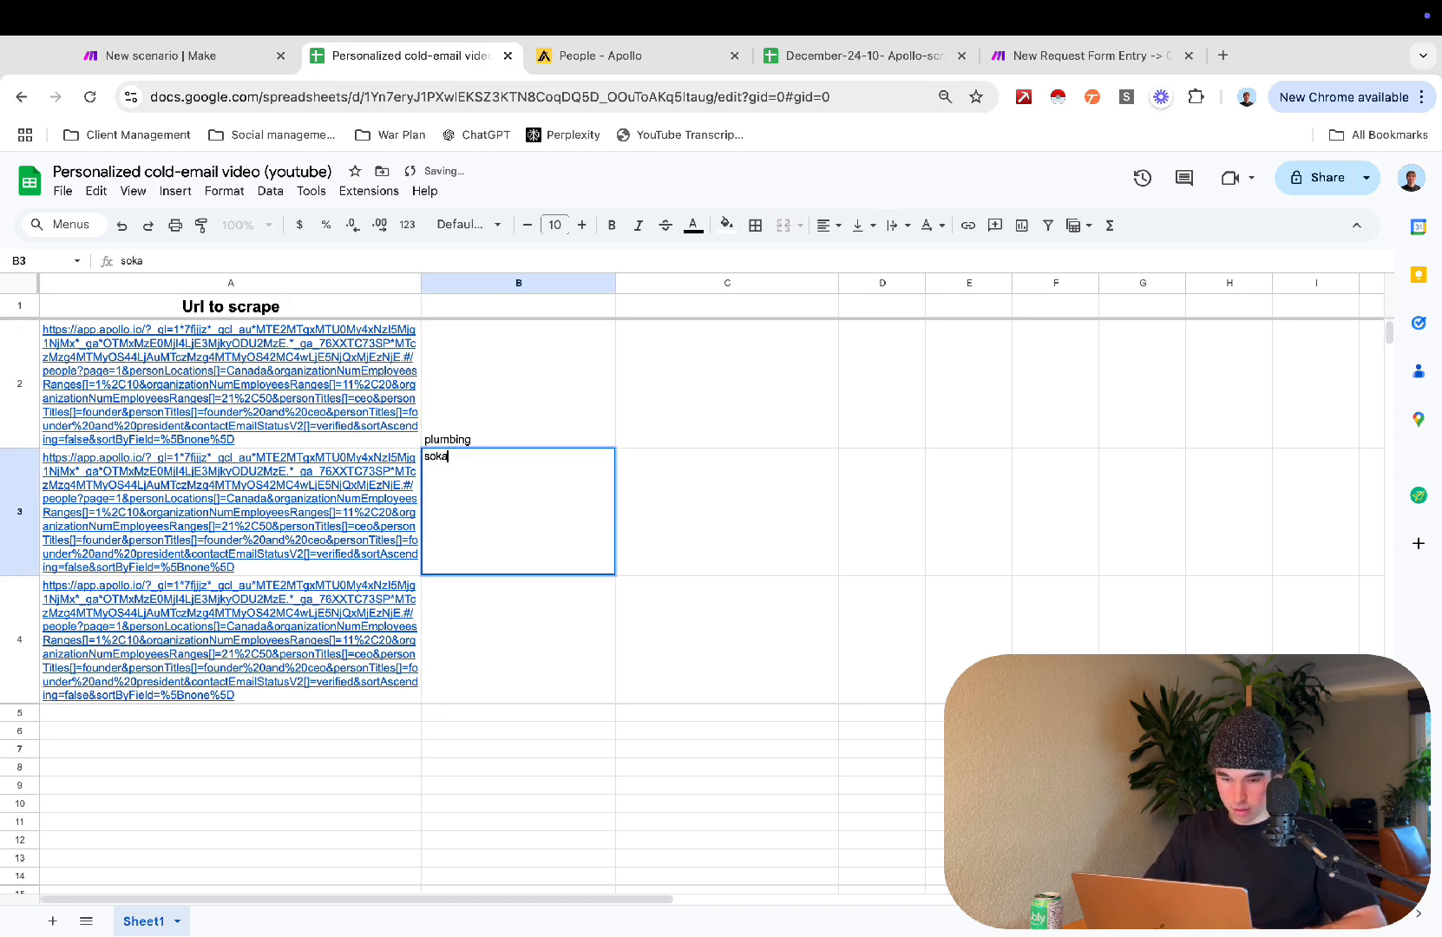
{"action": "key", "text": "BackSpace"}
{"action": "key", "text": "BackSpace"}
{"action": "type", "text": "lar"}
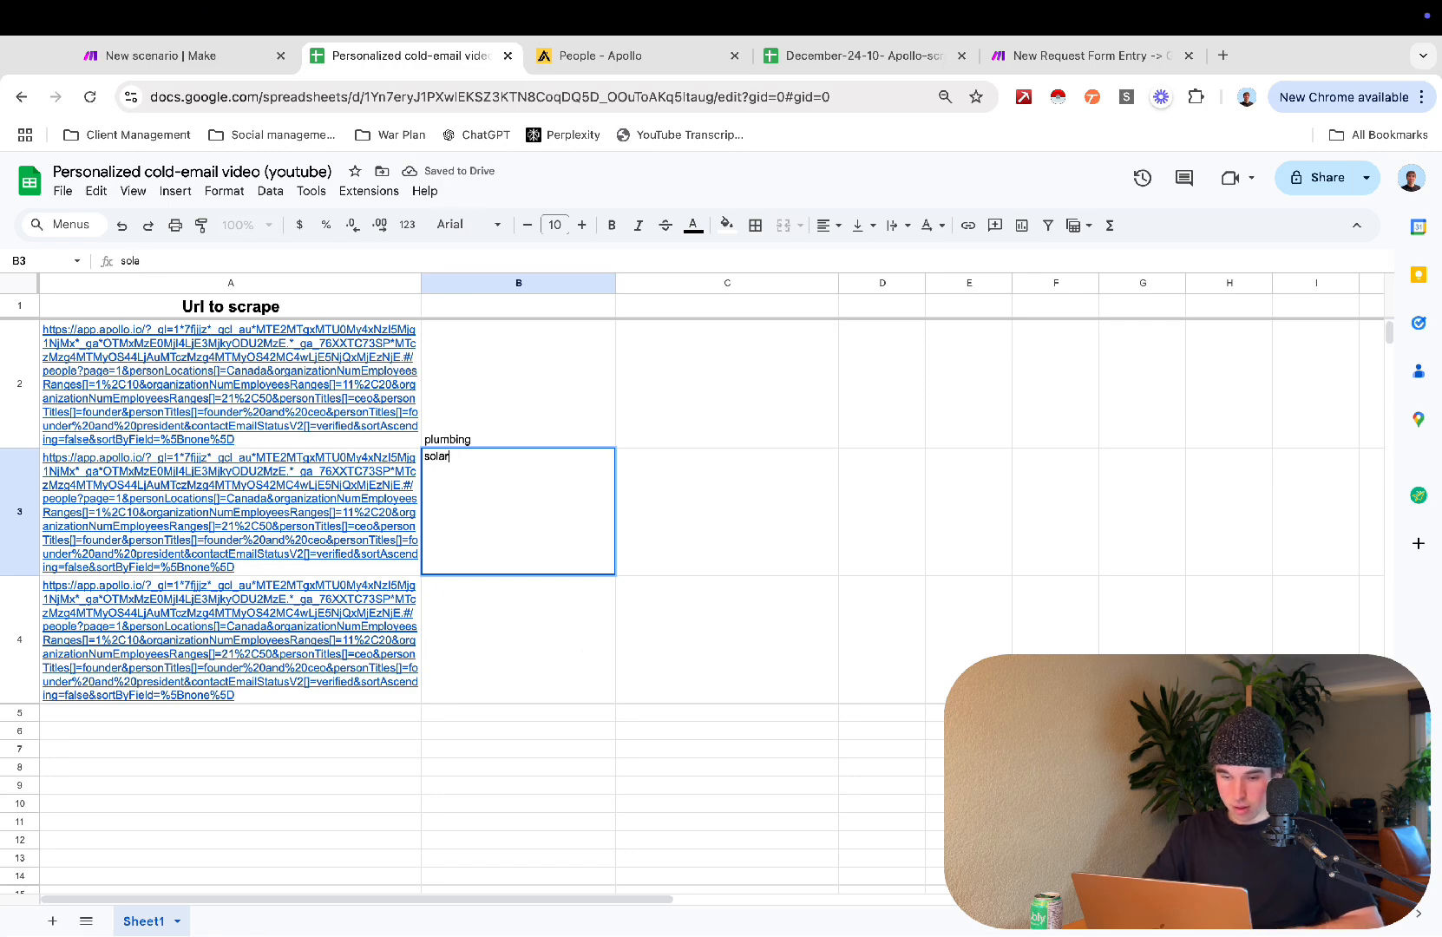
{"action": "left_click", "coordinate": [538, 821]}
{"action": "scroll", "coordinate": [486, 555], "scroll_direction": "down", "scroll_amount": 2}
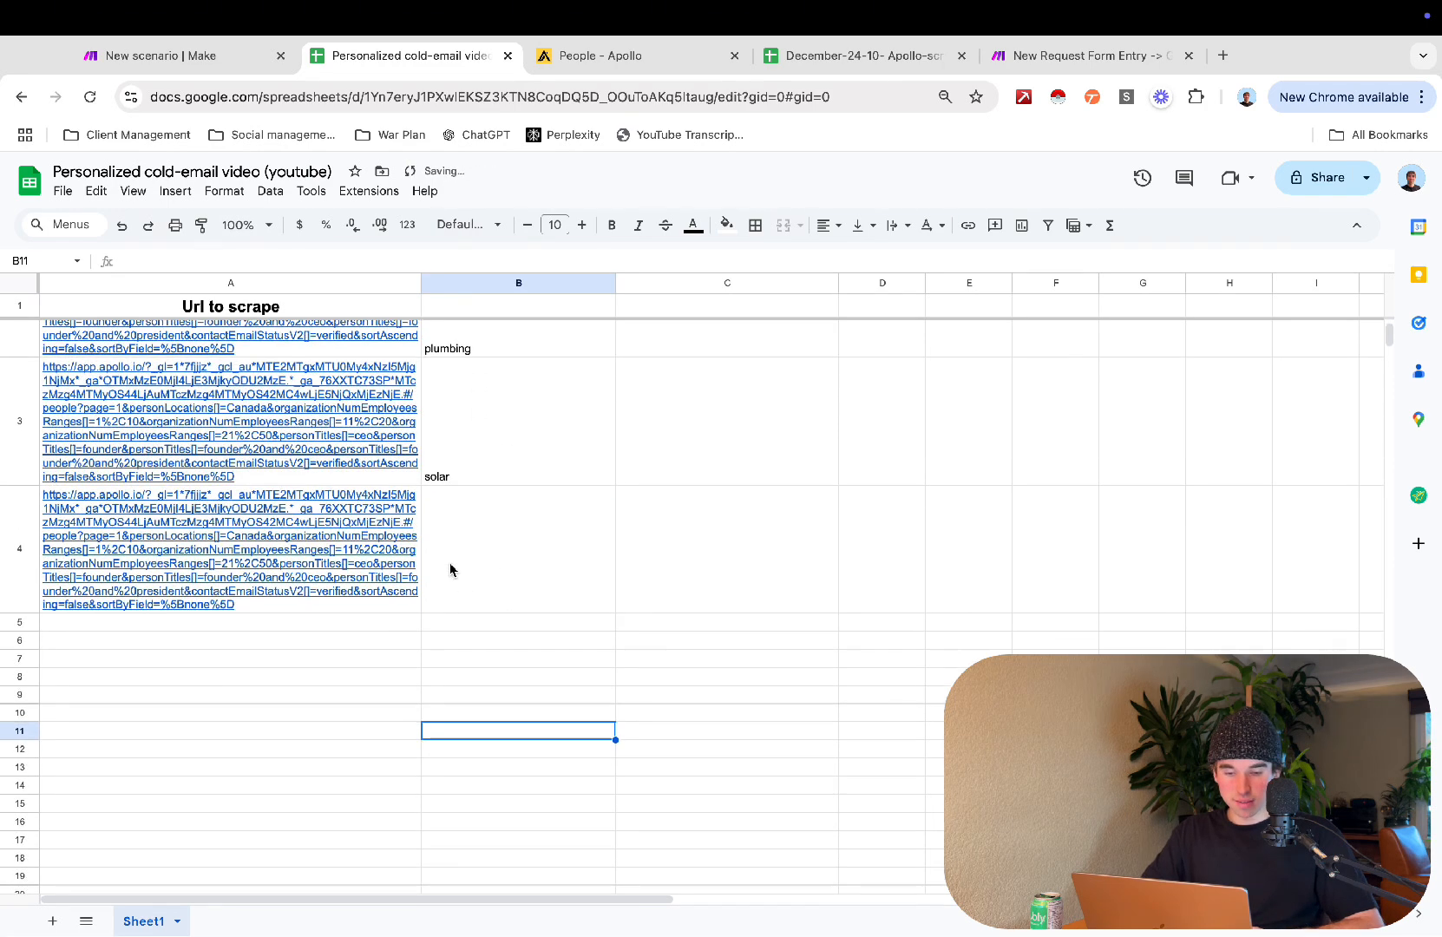
{"action": "scroll", "coordinate": [391, 494], "scroll_direction": "up", "scroll_amount": 2}
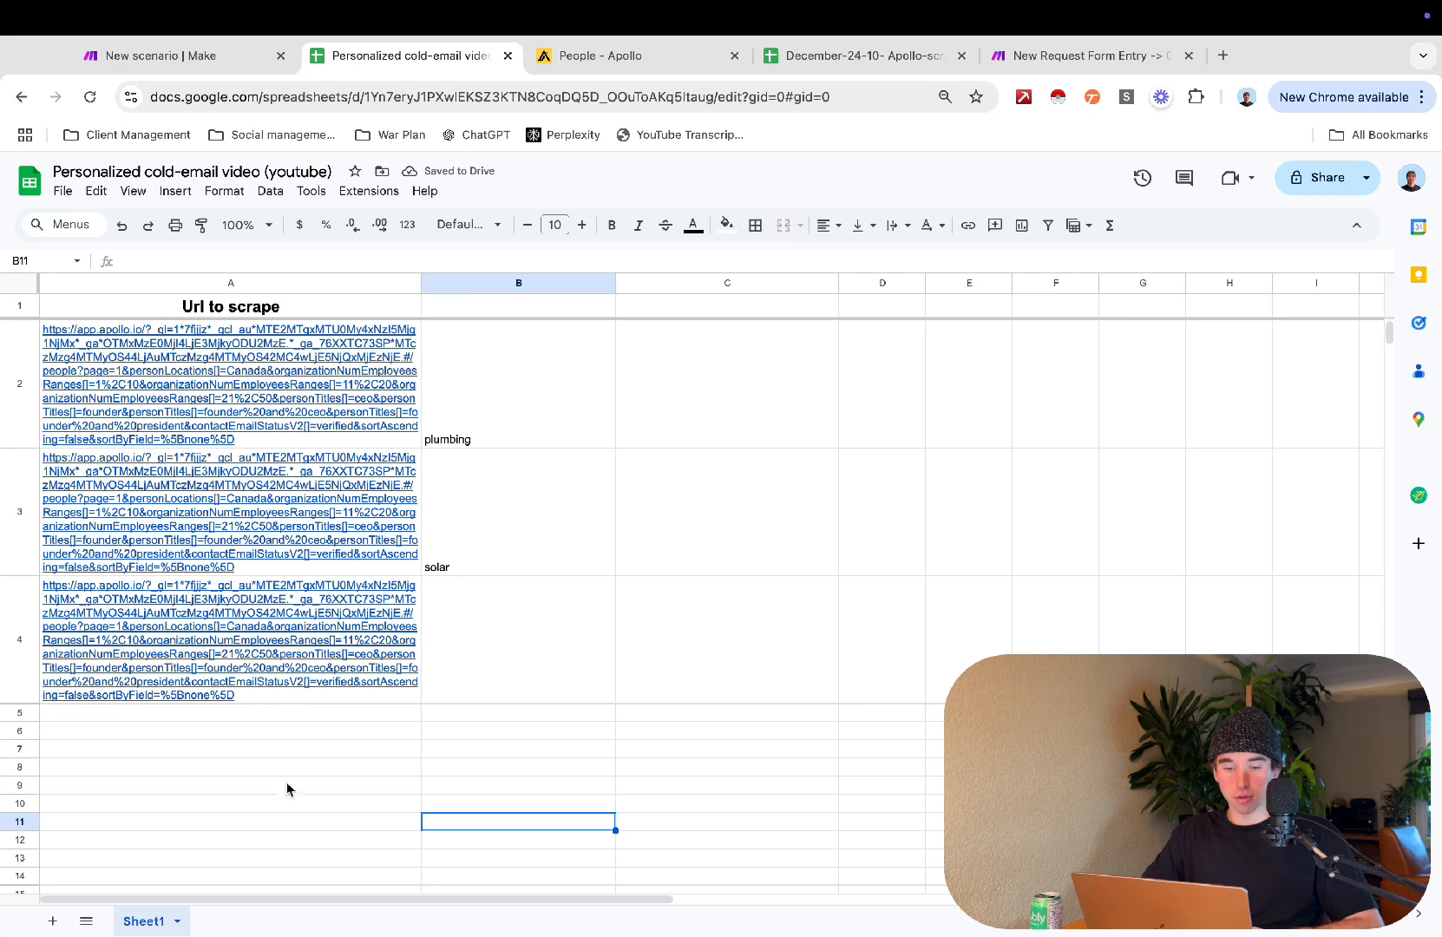
{"action": "scroll", "coordinate": [287, 789], "scroll_direction": "down", "scroll_amount": 1}
Step: Switch to the Make scenario and schedule its Google Sheets trigger to run every day at 16:14
{"action": "key", "text": "ctrl+shift+Tab"}
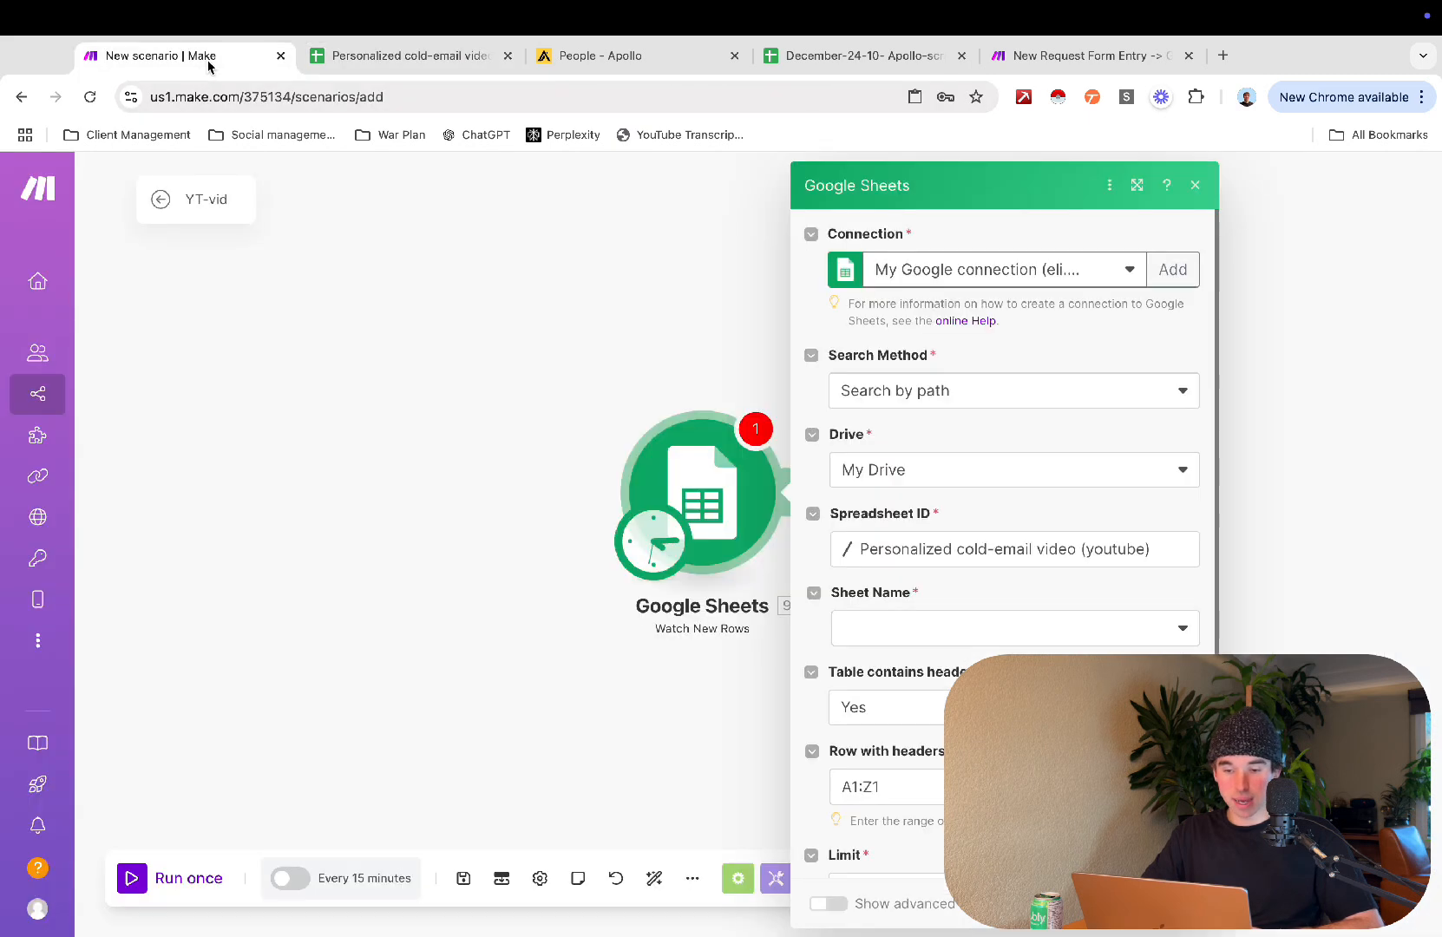
{"action": "left_click", "coordinate": [578, 672]}
{"action": "left_click", "coordinate": [644, 560]}
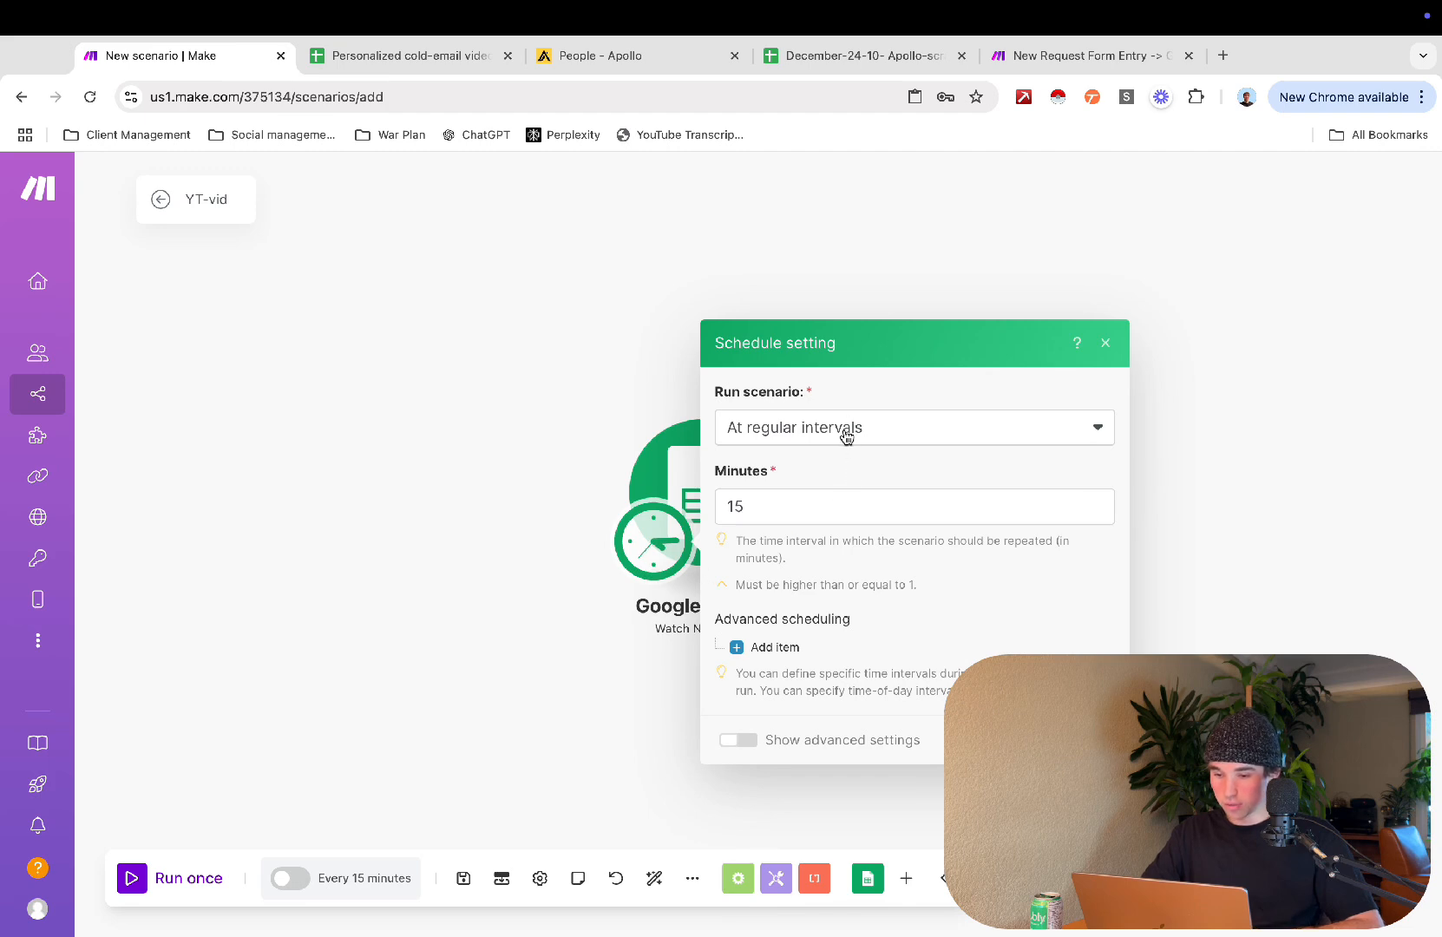
{"action": "left_click", "coordinate": [887, 425]}
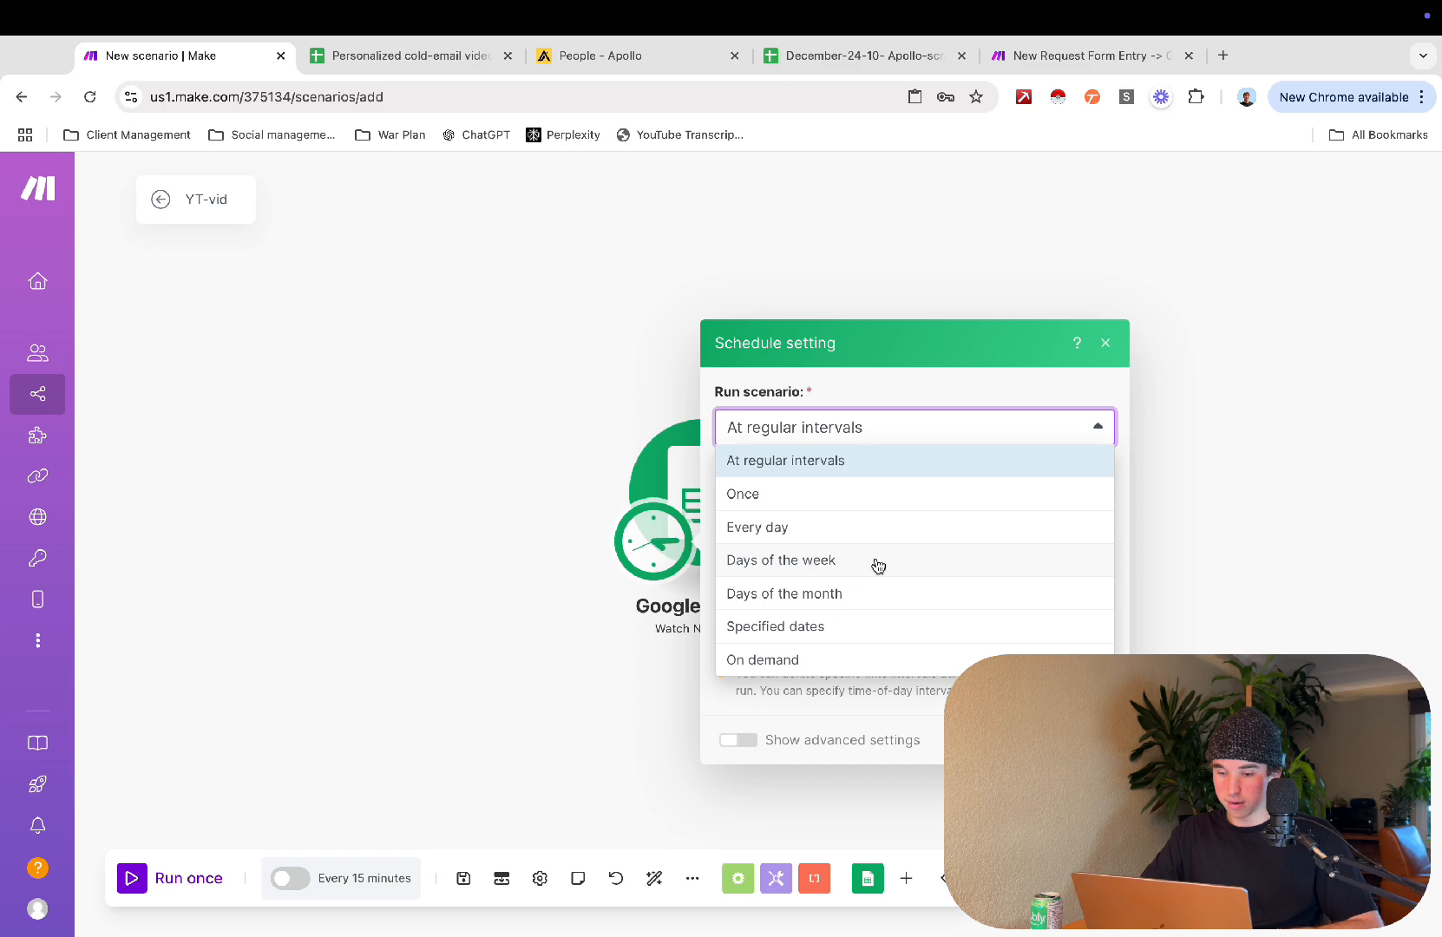
{"action": "left_click", "coordinate": [883, 526]}
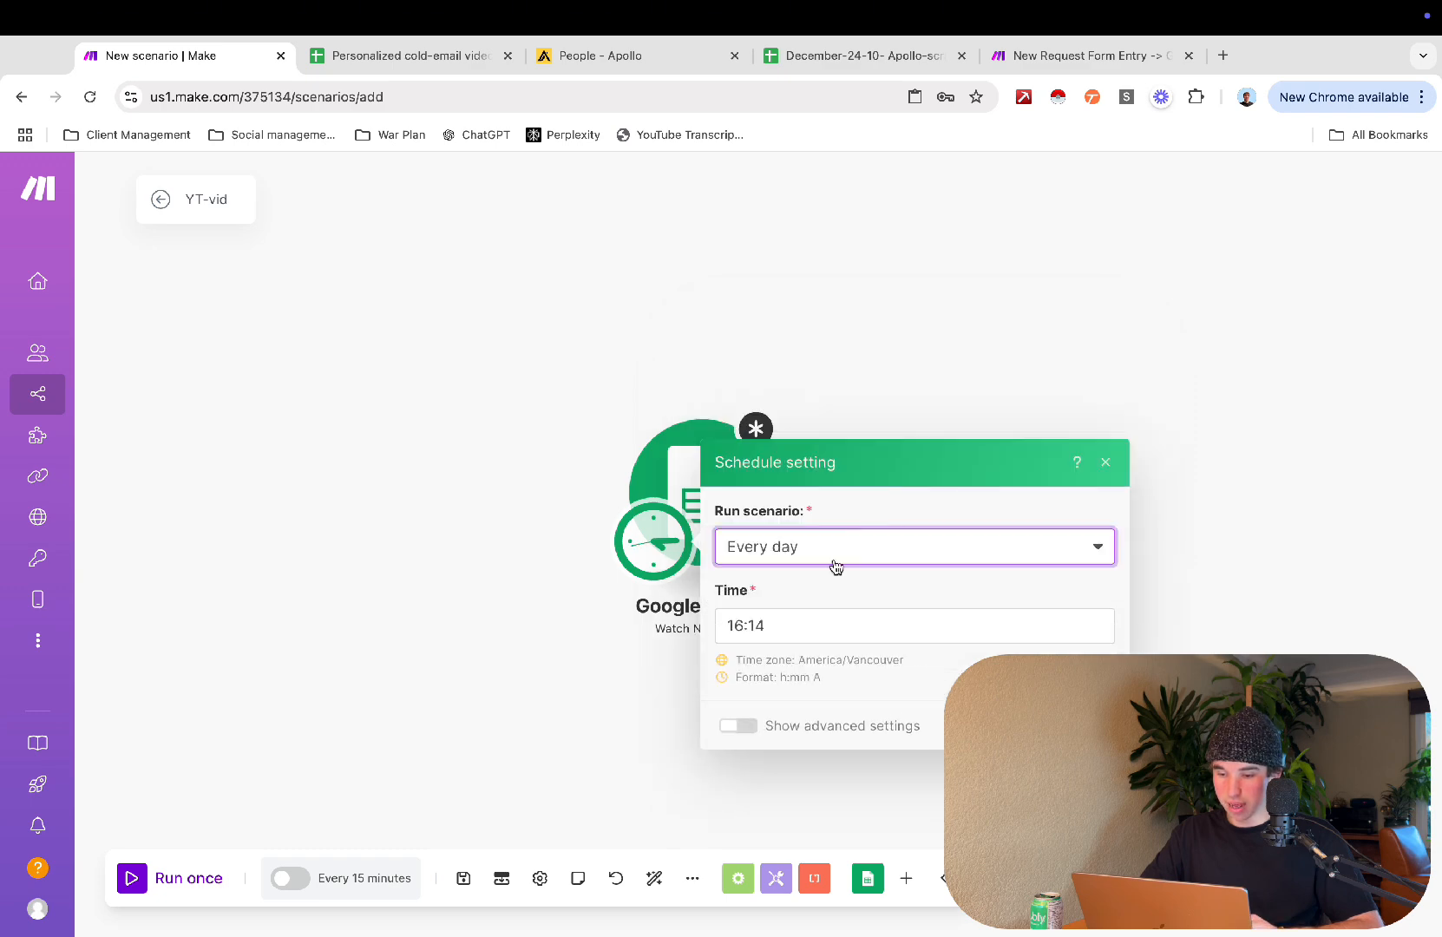
{"action": "left_click", "coordinate": [831, 572]}
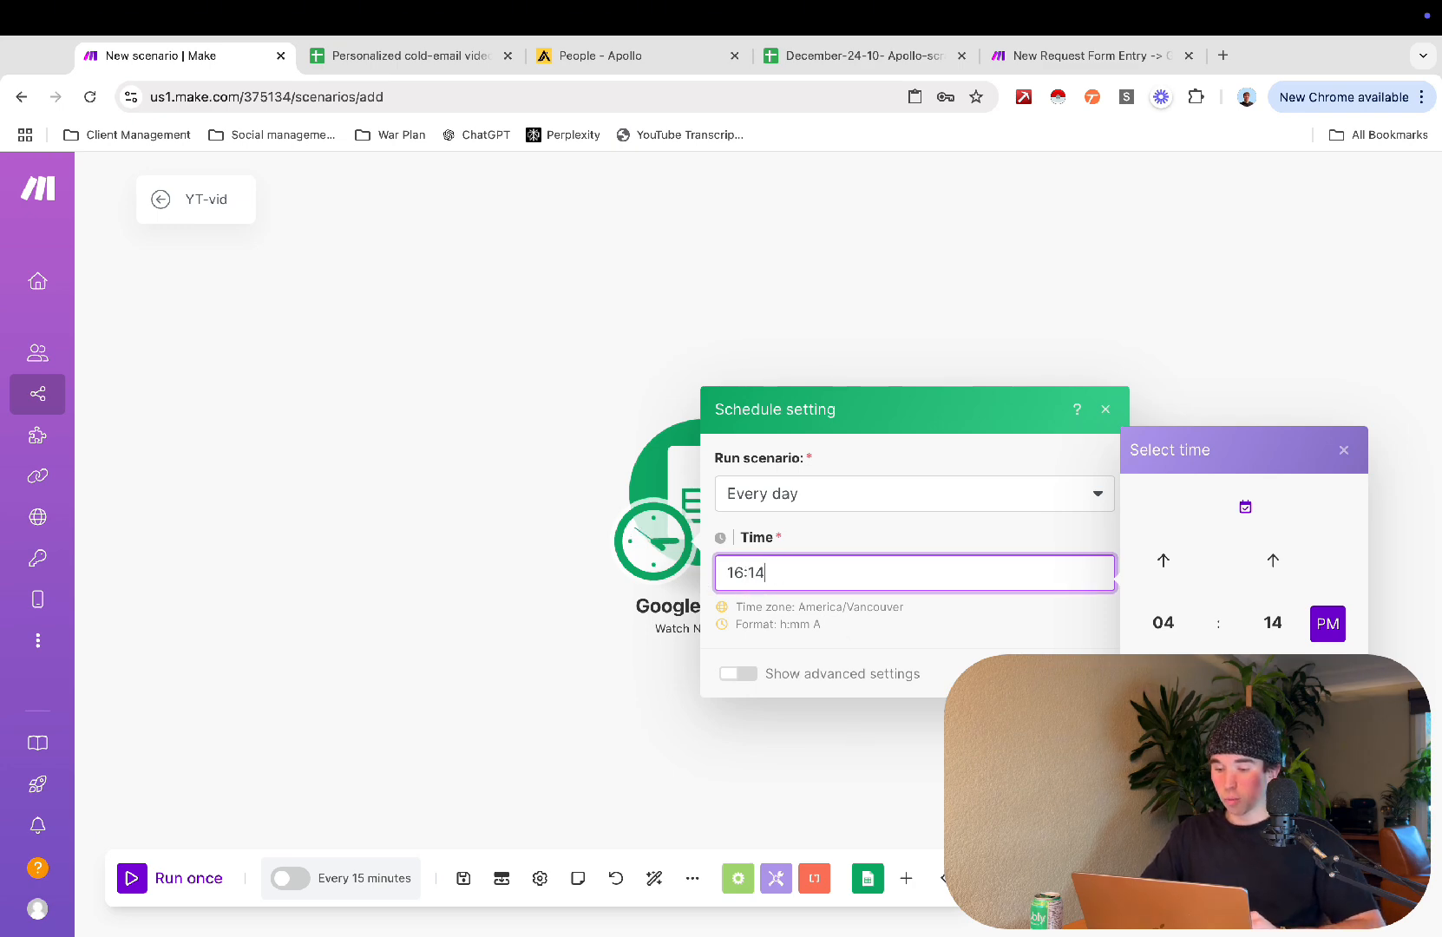
{"action": "key", "text": "Return"}
{"action": "left_click", "coordinate": [965, 614]}
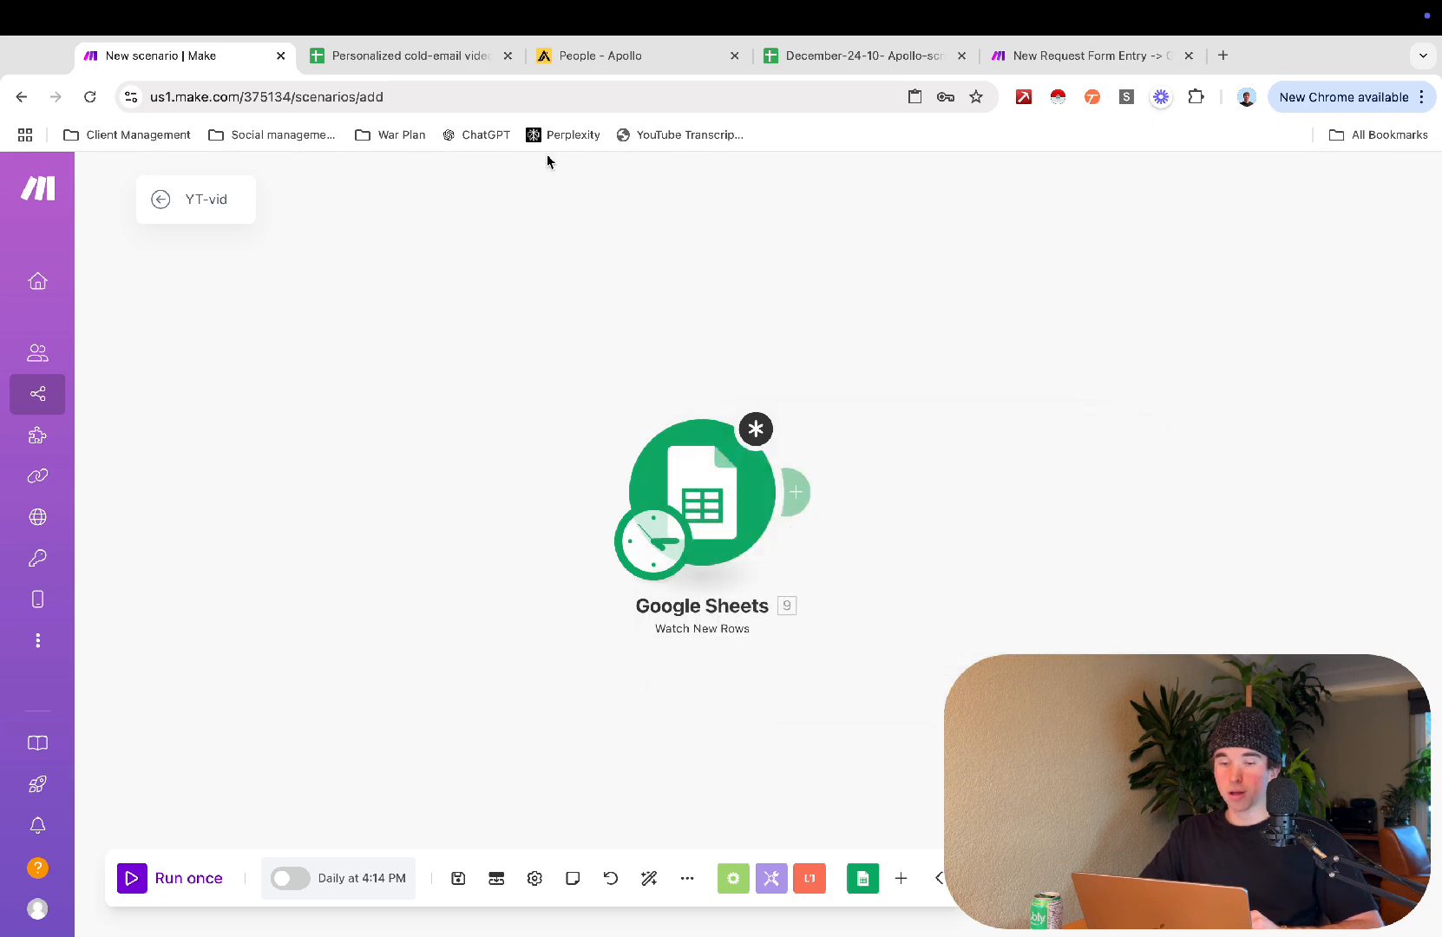
Step: Change the Make scenario's run schedule to On demand and decline activating the scenario
{"action": "left_click", "coordinate": [389, 60]}
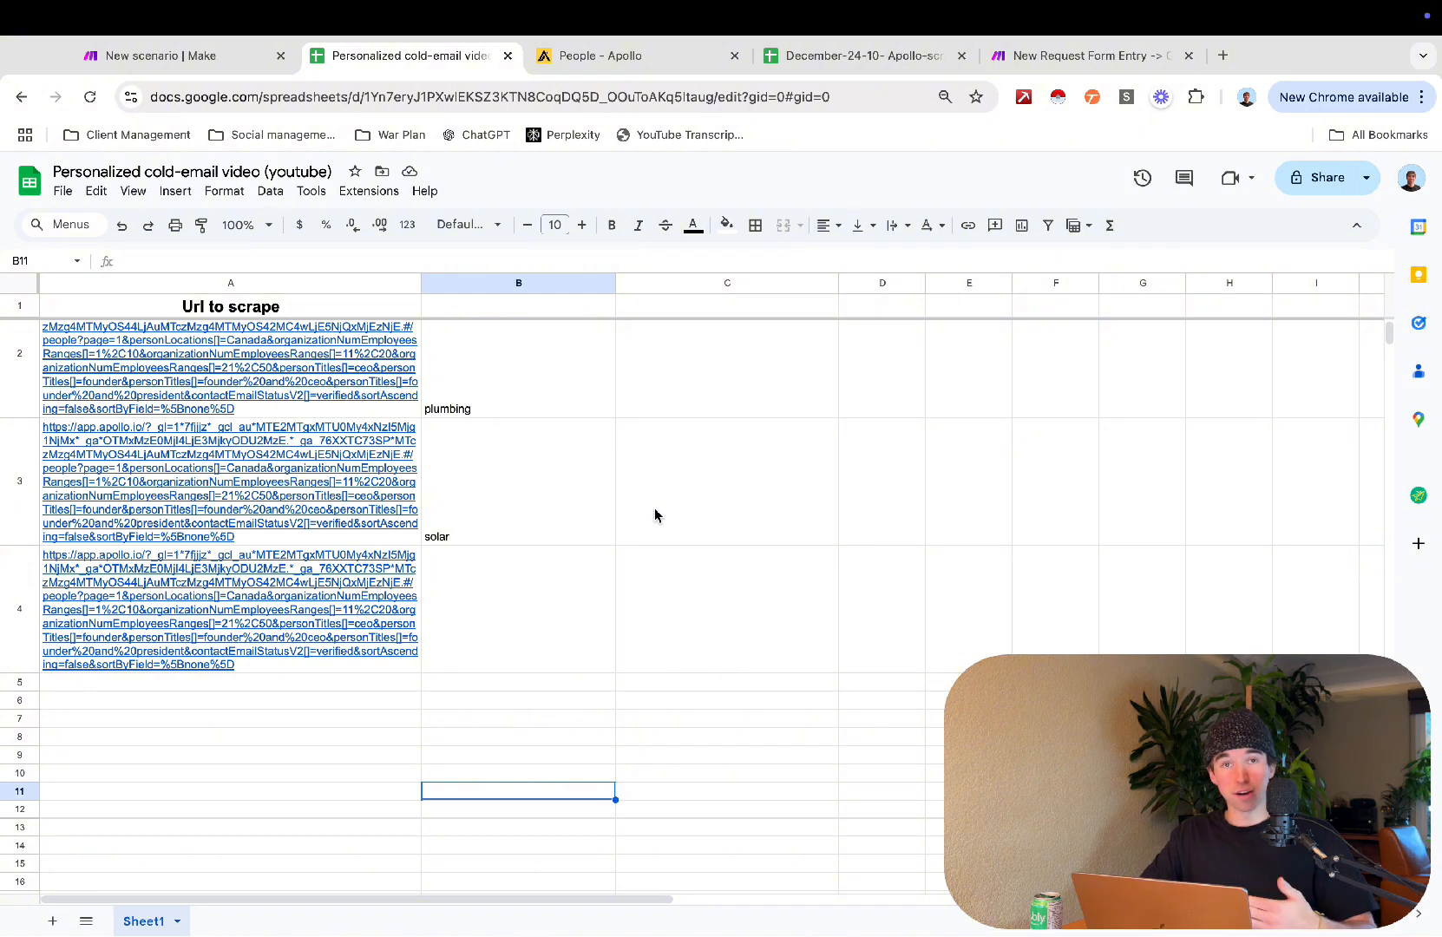
{"action": "left_click", "coordinate": [160, 56]}
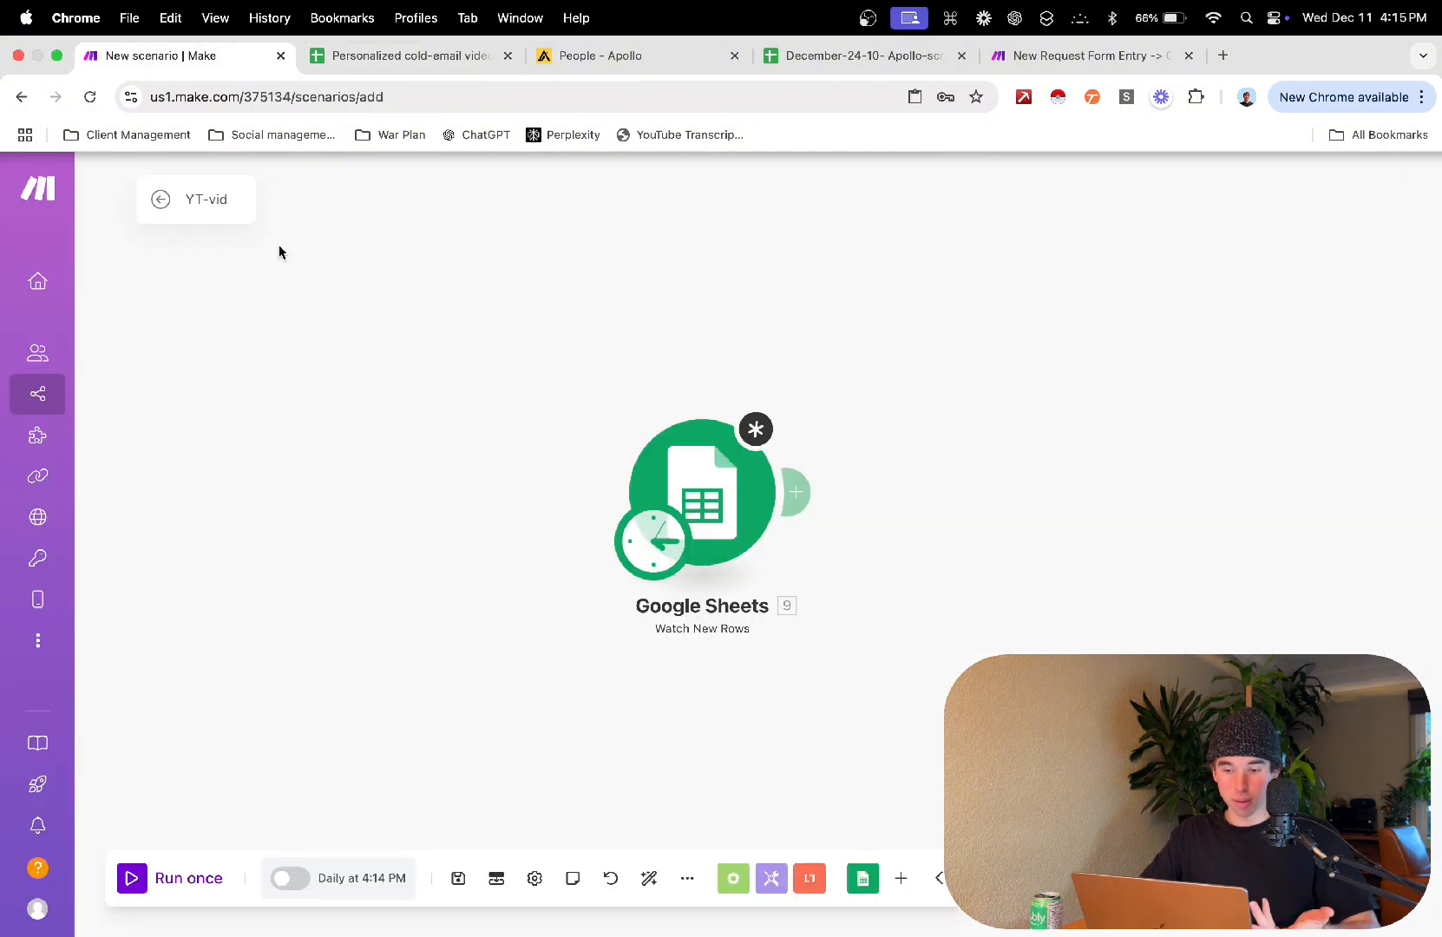
{"action": "left_click", "coordinate": [649, 573]}
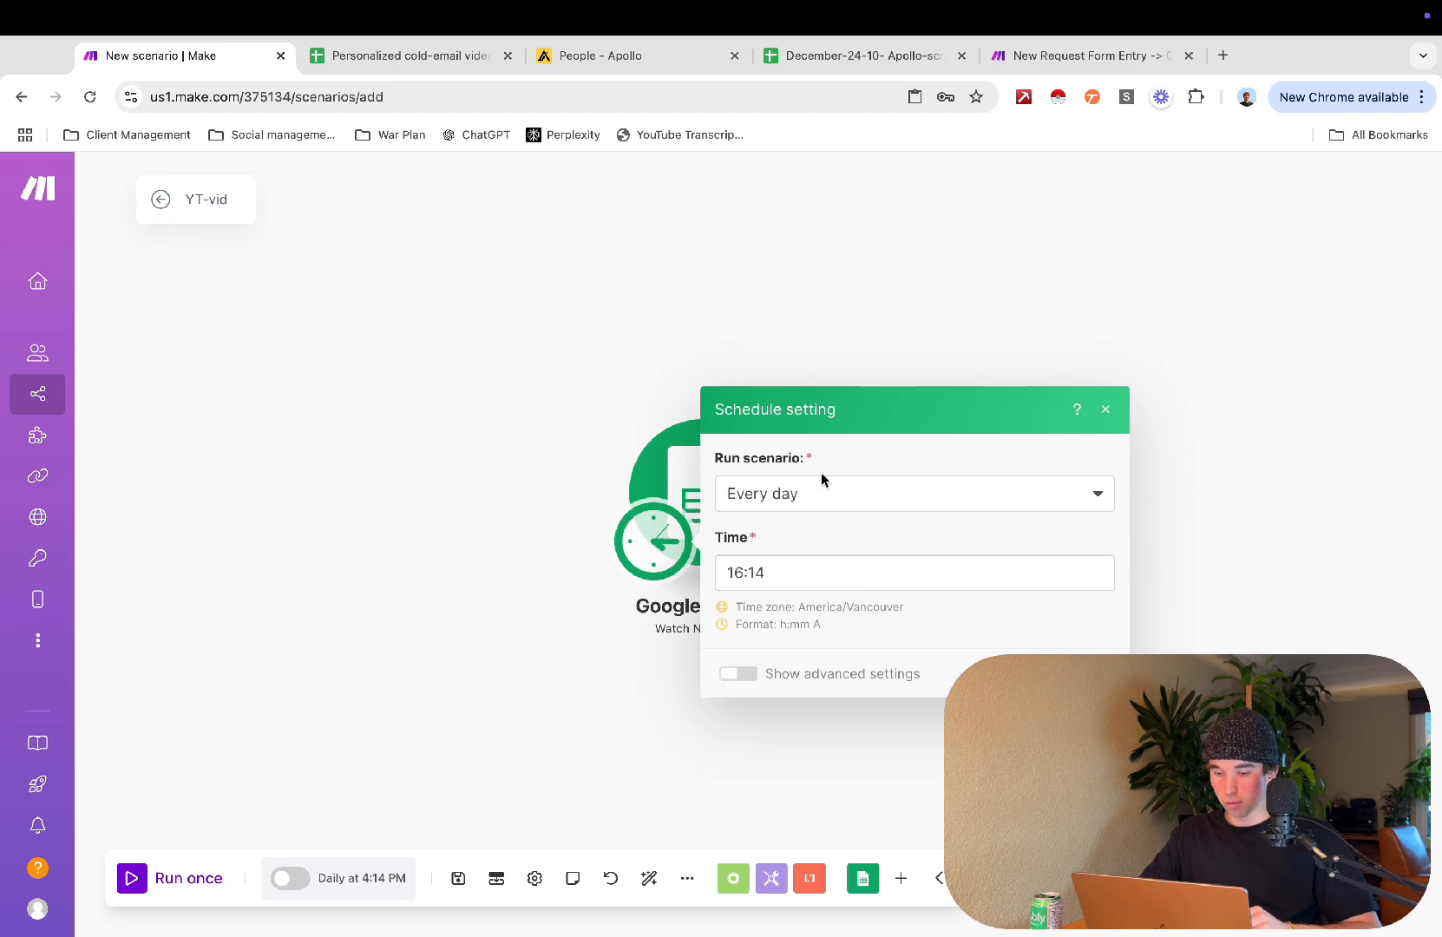
{"action": "left_click", "coordinate": [821, 519]}
{"action": "left_click", "coordinate": [821, 736]}
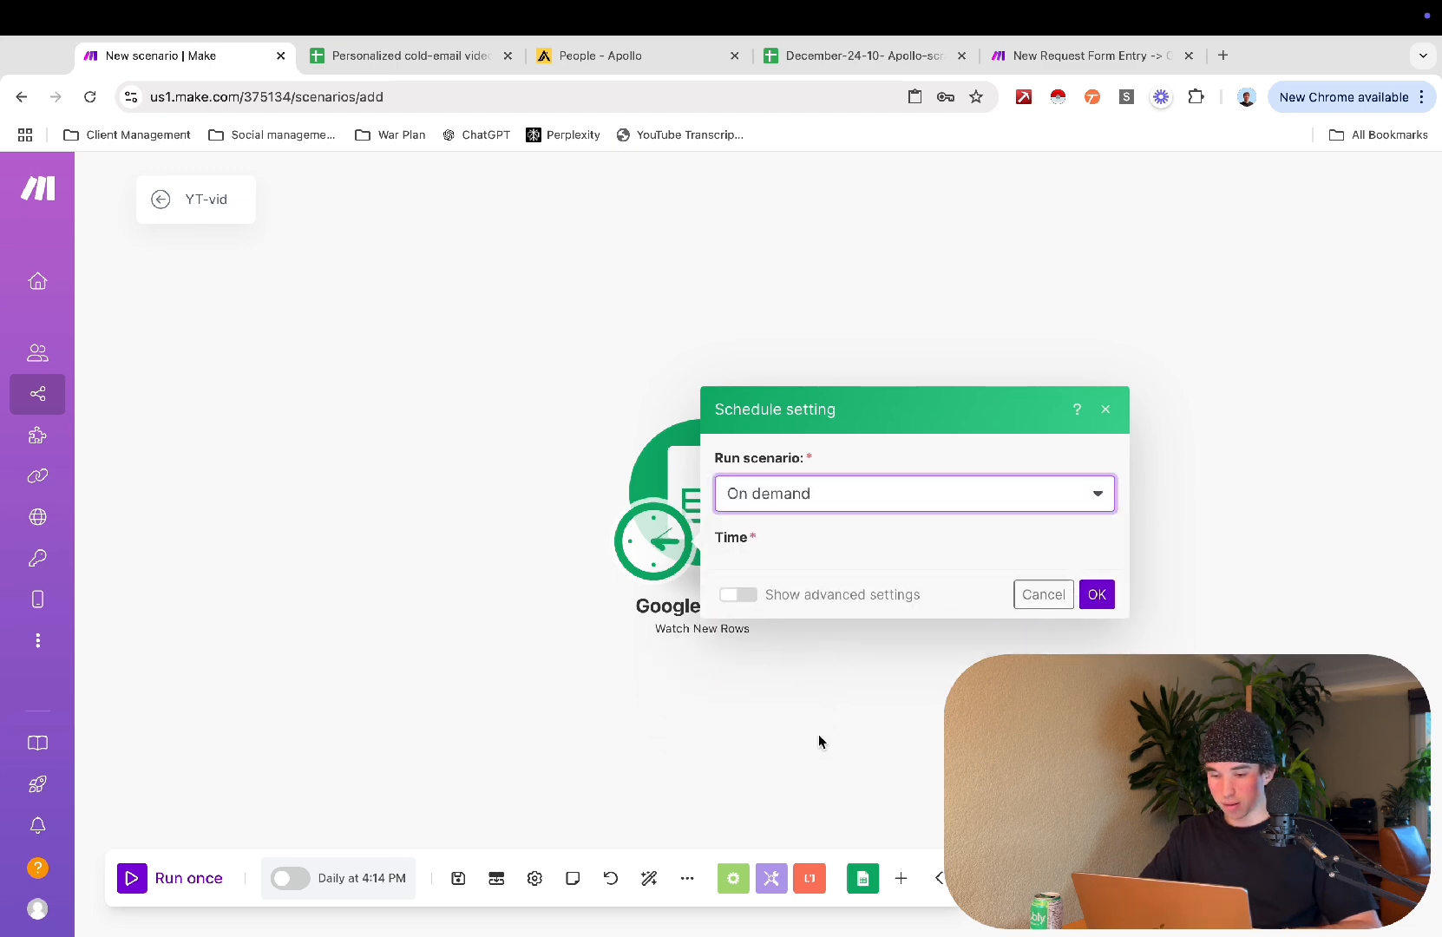
{"action": "left_click", "coordinate": [1098, 614]}
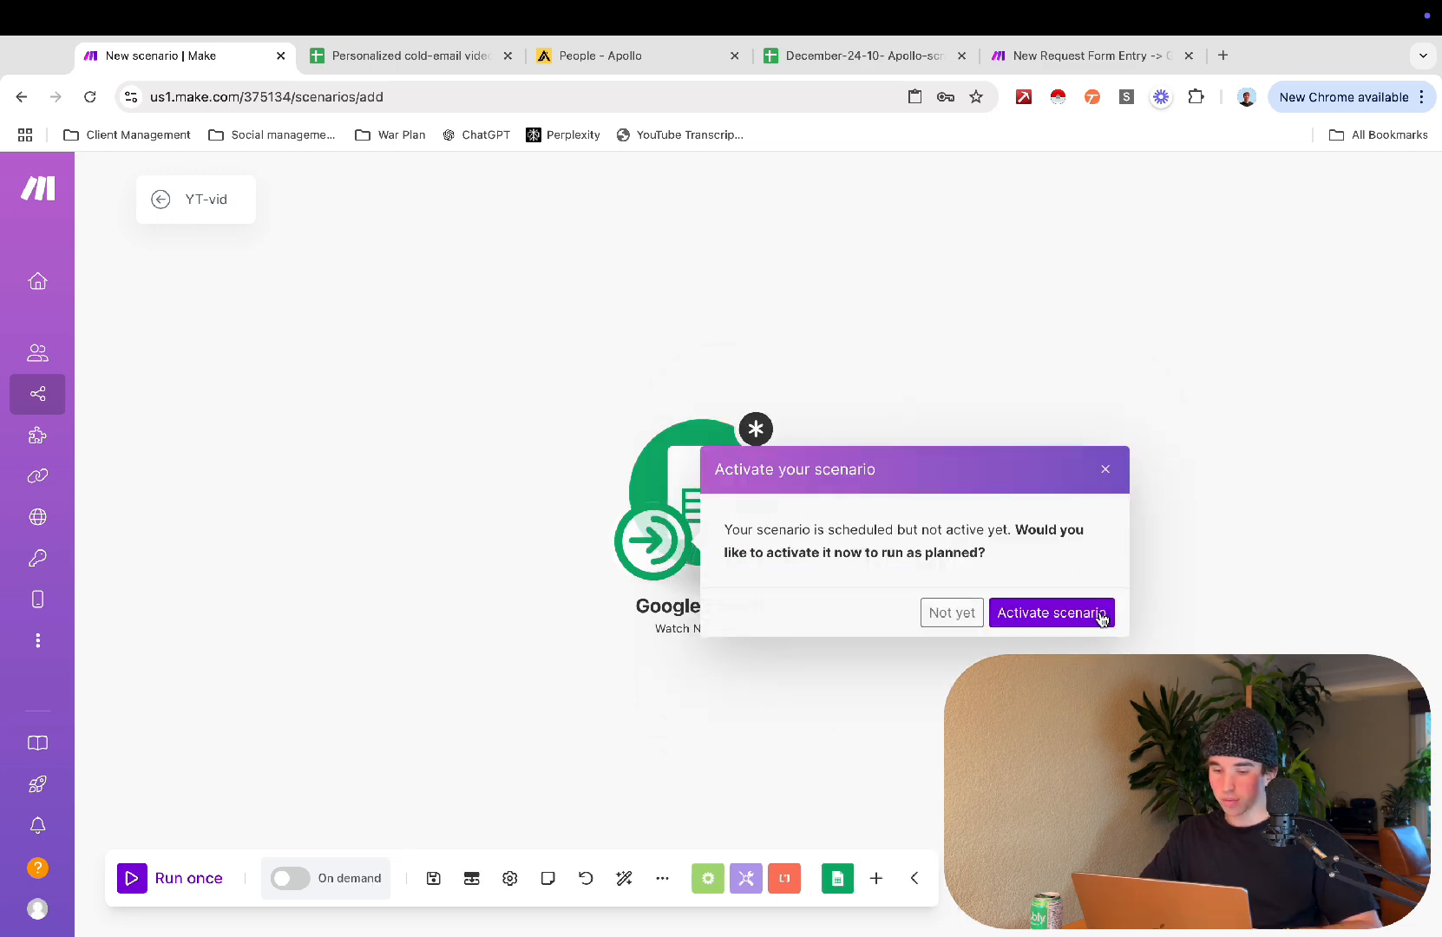
{"action": "left_click", "coordinate": [952, 612]}
Step: In the Watch New Rows module, choose Sheet1 as the sheet name and clear the Limit value
{"action": "left_click", "coordinate": [737, 497]}
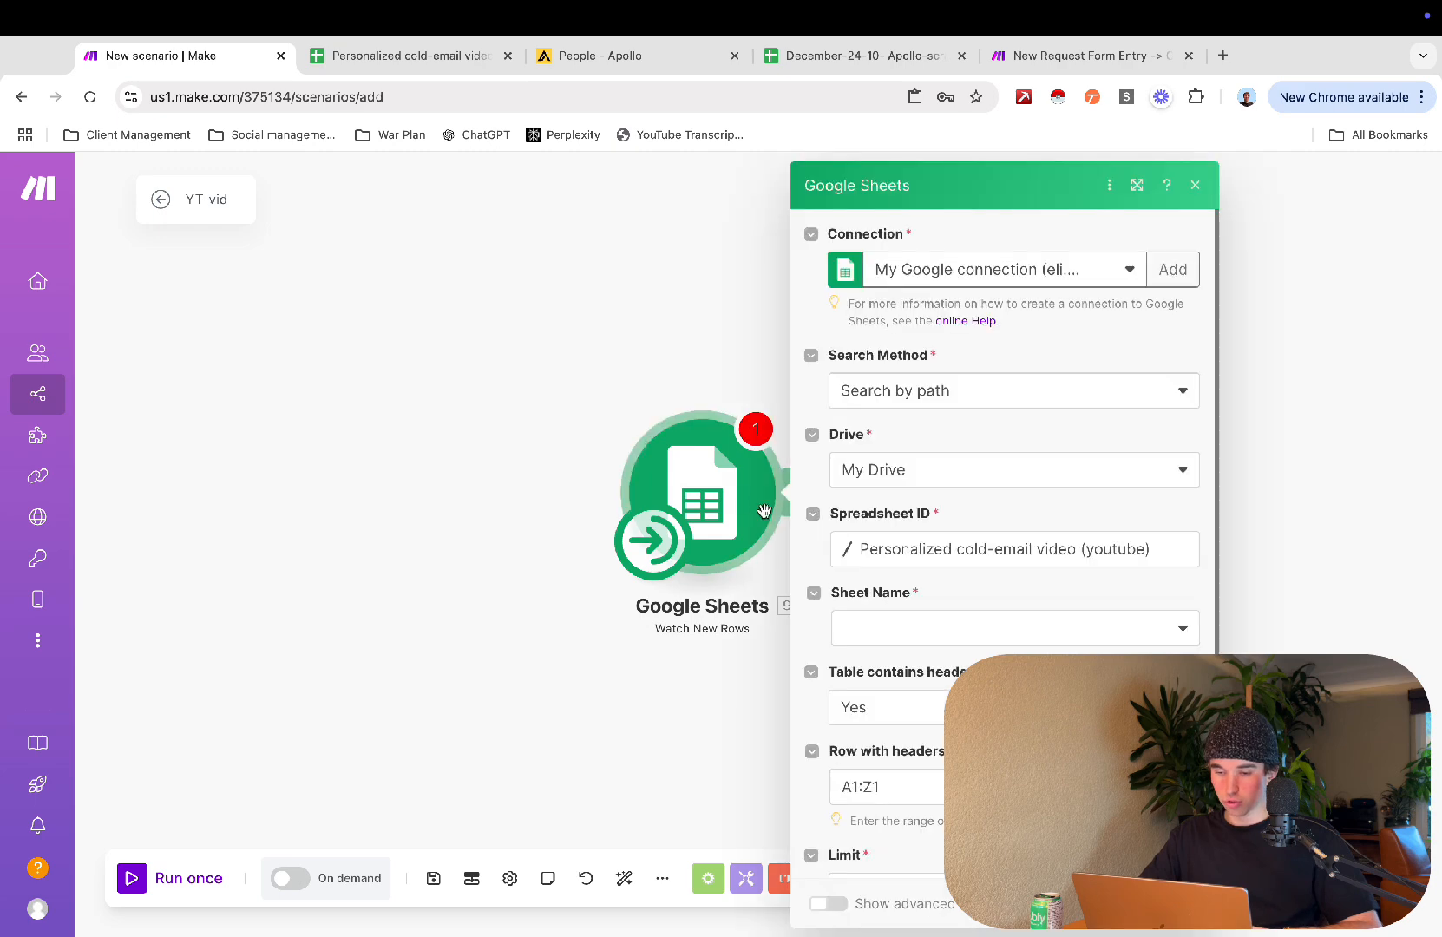
{"action": "scroll", "coordinate": [919, 687], "scroll_direction": "down", "scroll_amount": 2}
{"action": "left_click", "coordinate": [958, 531]}
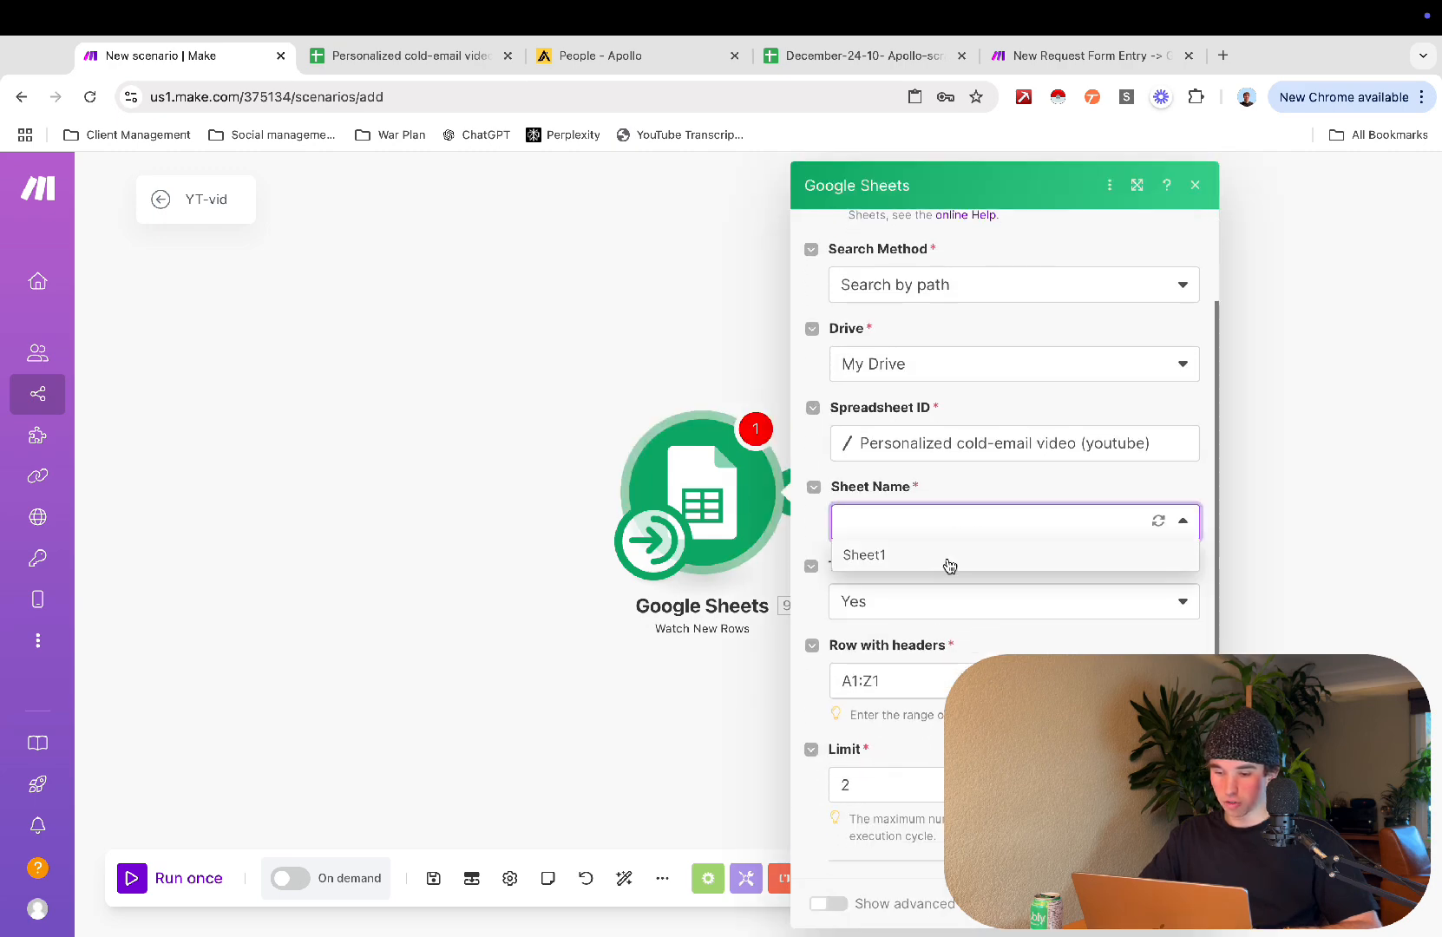
{"action": "left_click", "coordinate": [947, 566]}
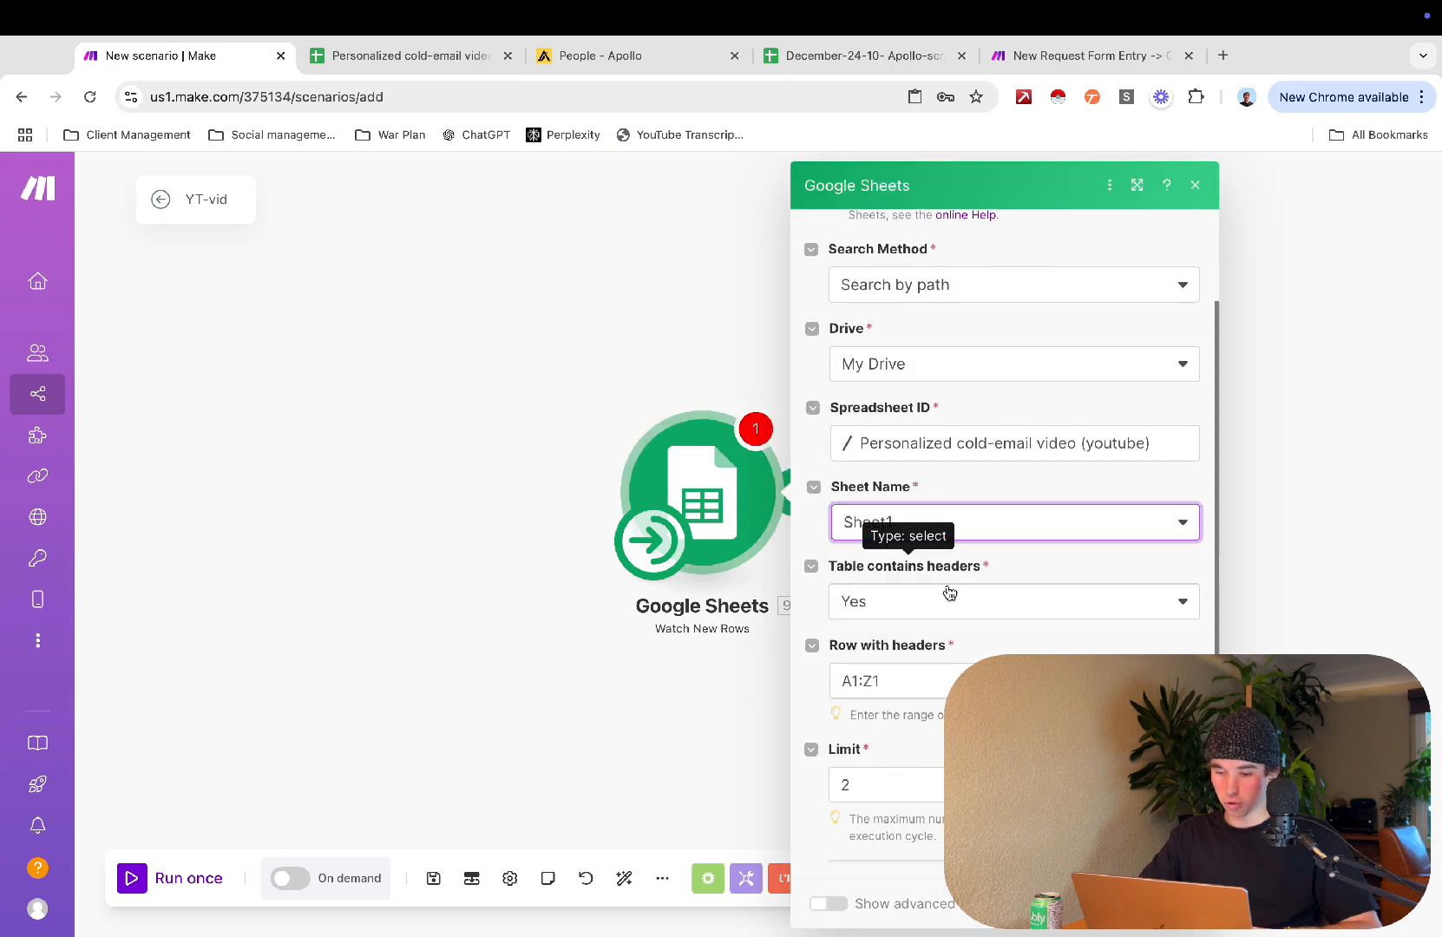
{"action": "left_click", "coordinate": [908, 796]}
{"action": "key", "text": "BackSpace"}
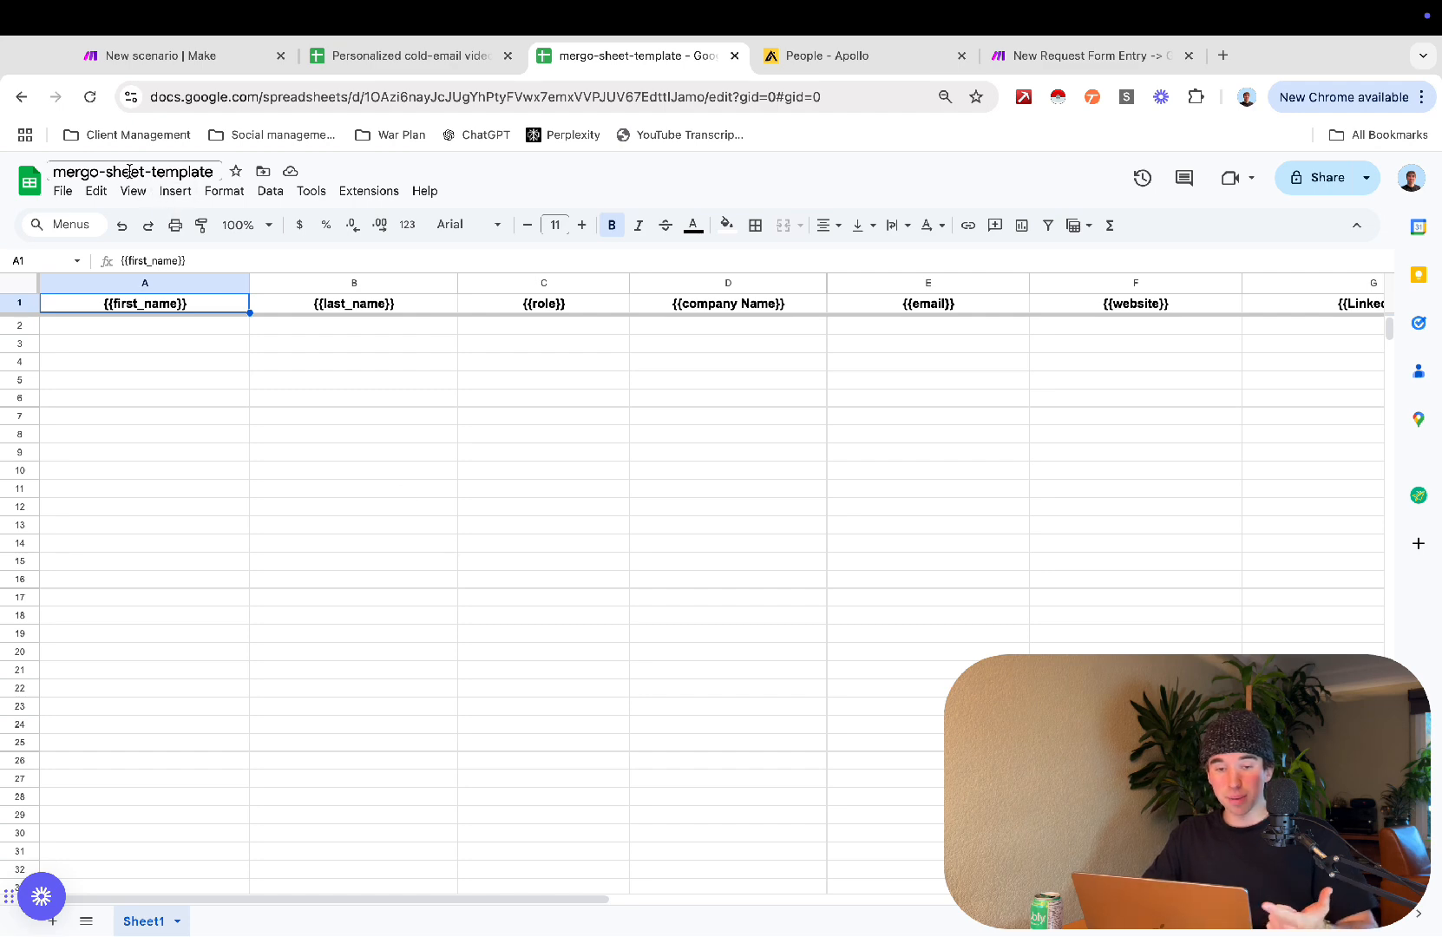
Step: Examine the placeholder tags in row 1 of the mergo-sheet-template spreadsheet, from {{first_name}} through {{Linkedin}}
{"action": "left_click", "coordinate": [1419, 495]}
{"action": "left_click", "coordinate": [1418, 182]}
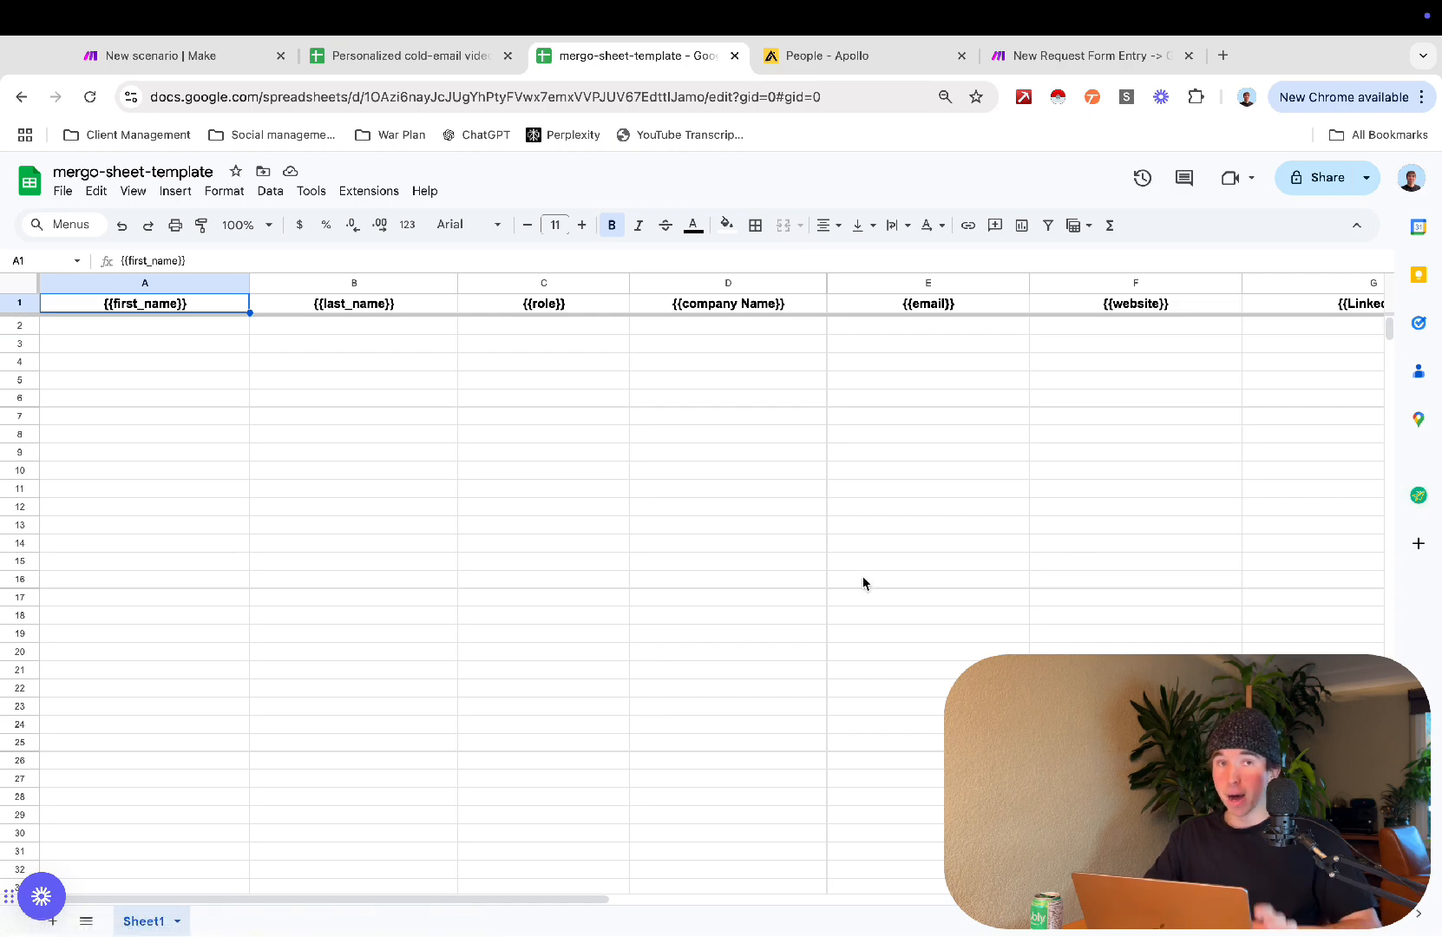
{"action": "left_click", "coordinate": [418, 483]}
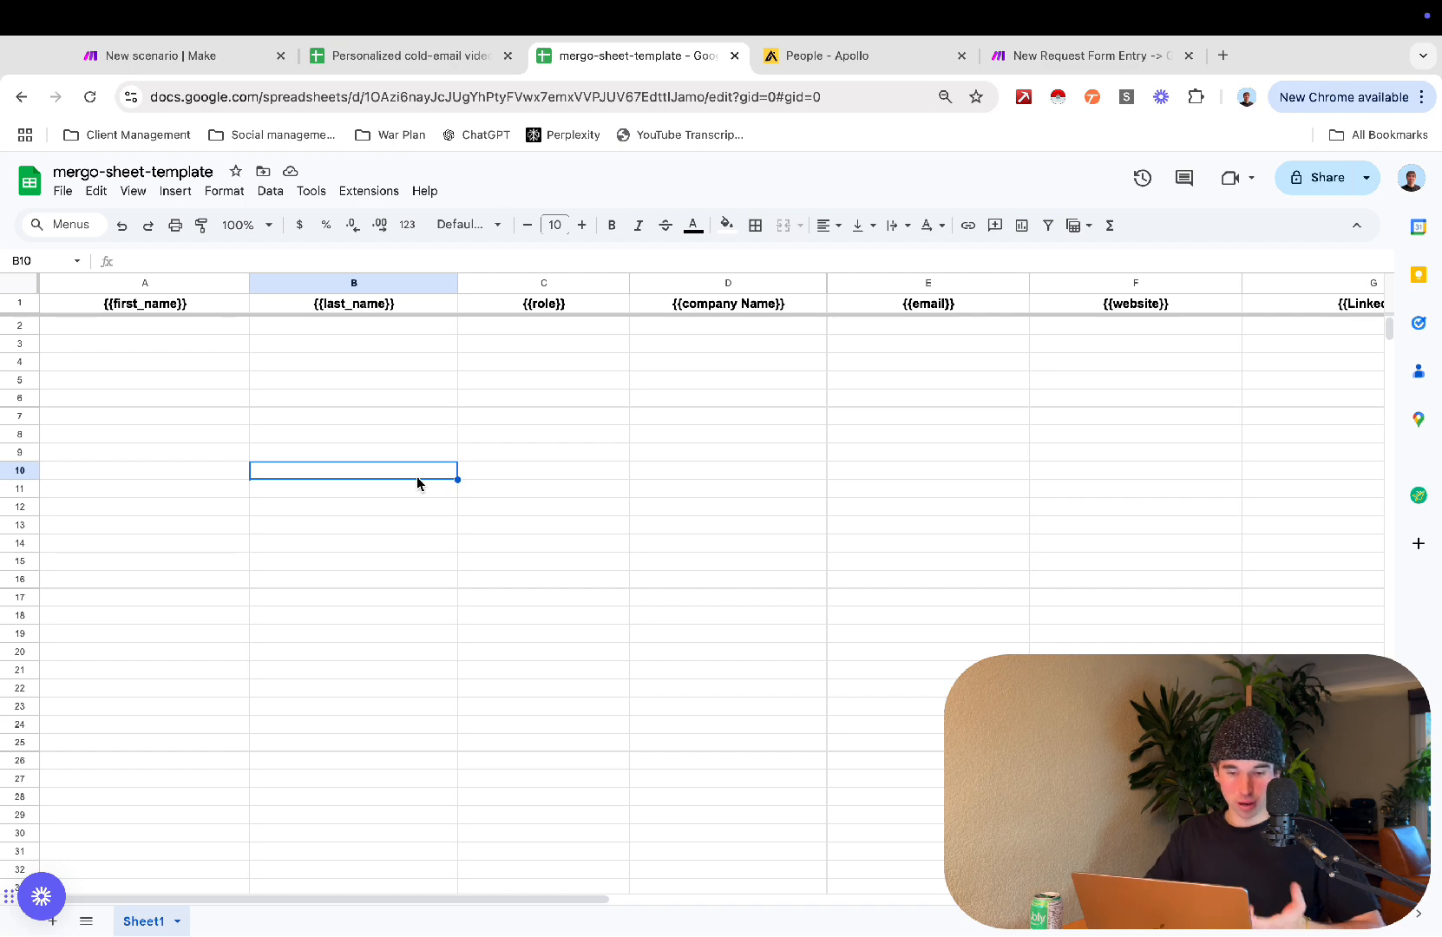
{"action": "left_click", "coordinate": [170, 475]}
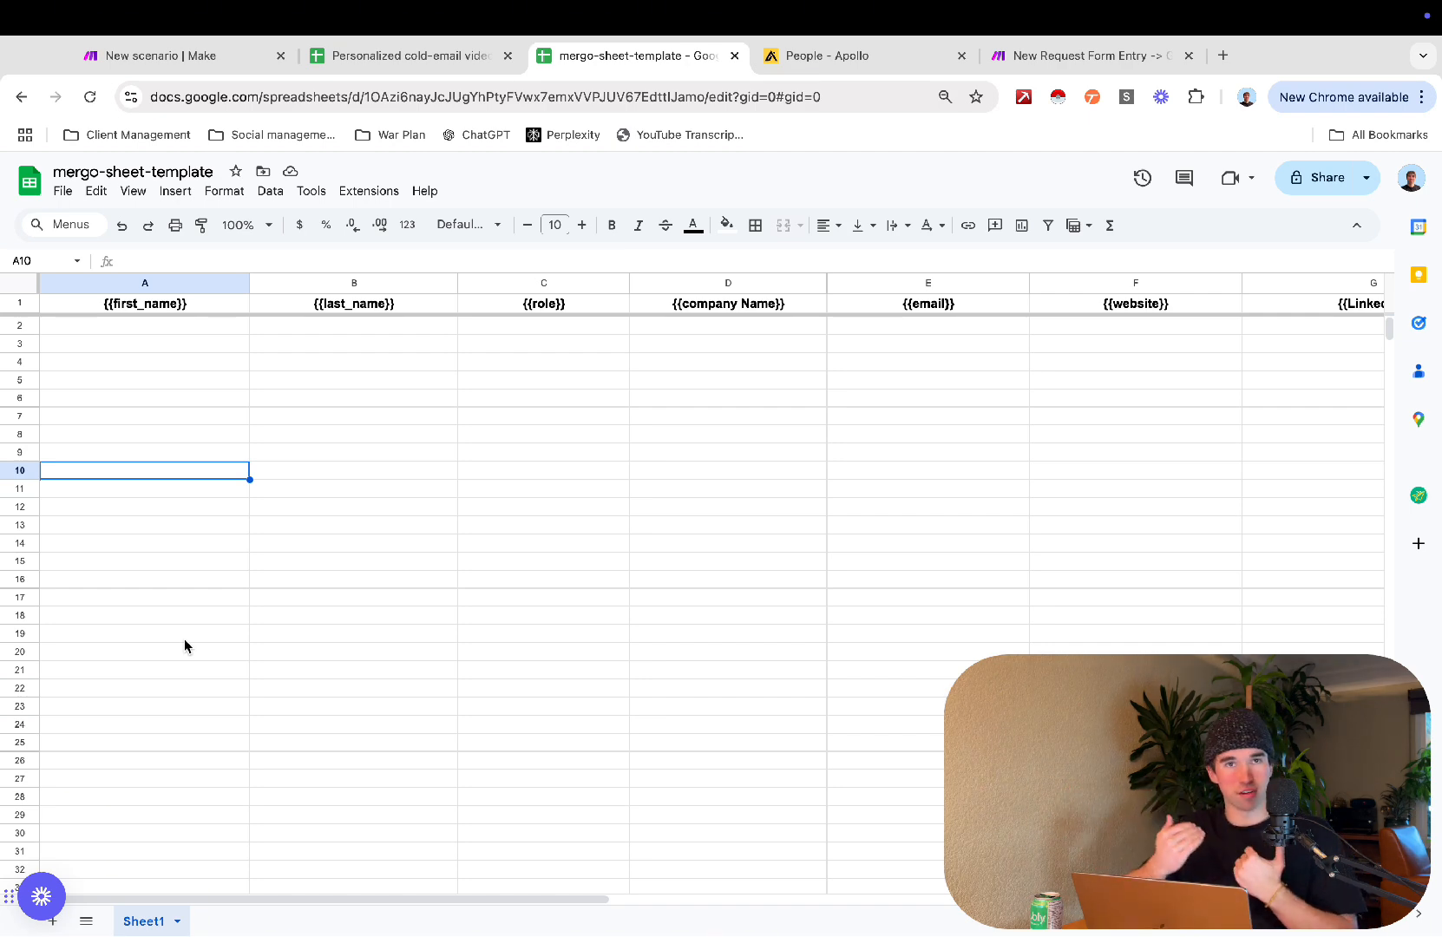
{"action": "left_click", "coordinate": [161, 382]}
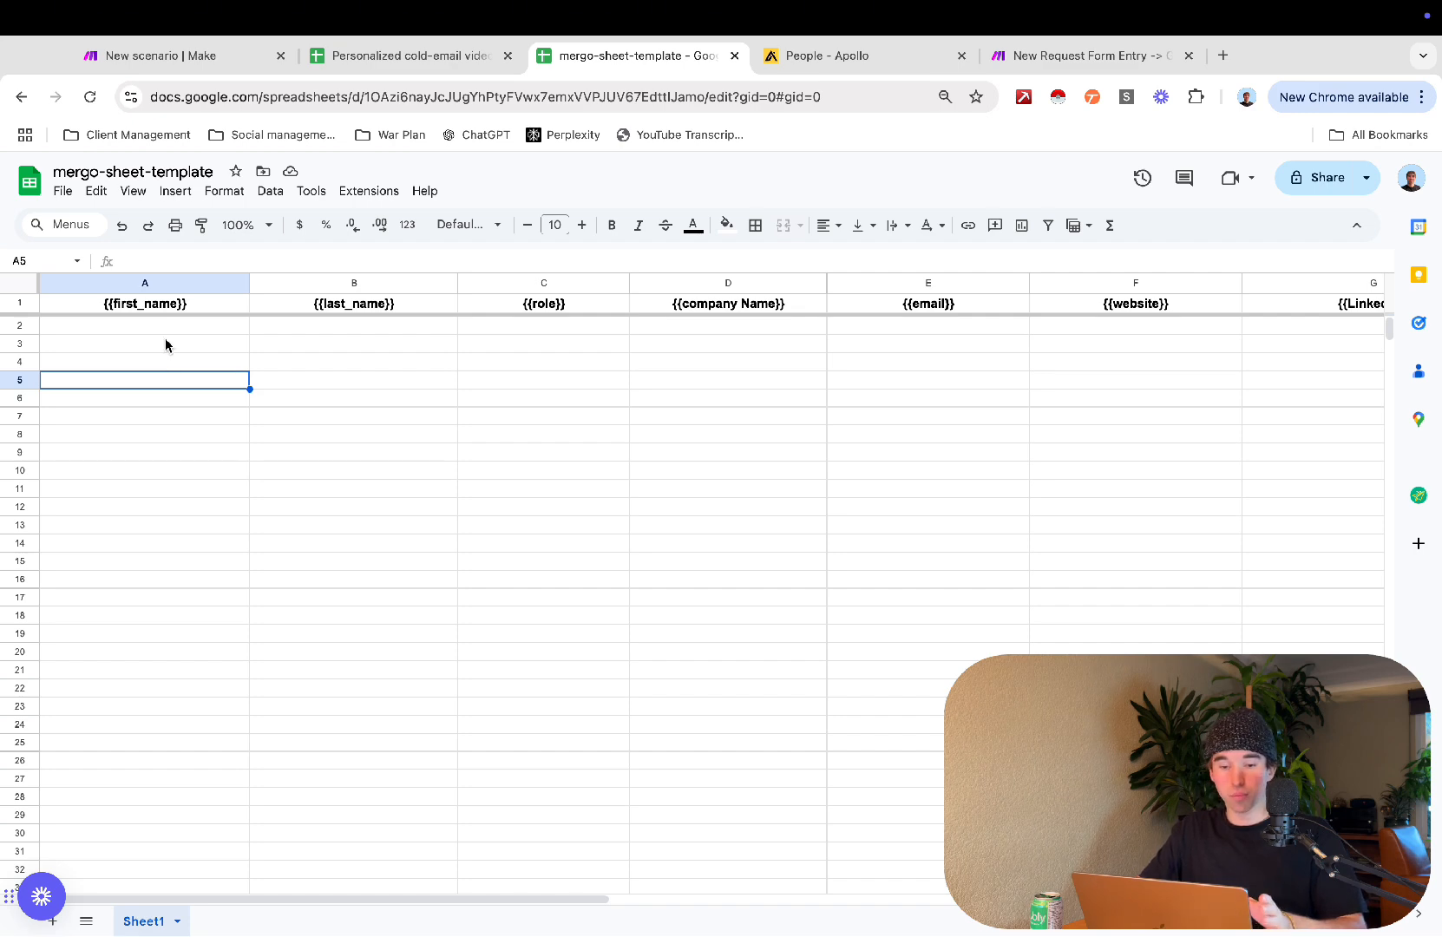
{"action": "left_click", "coordinate": [169, 306]}
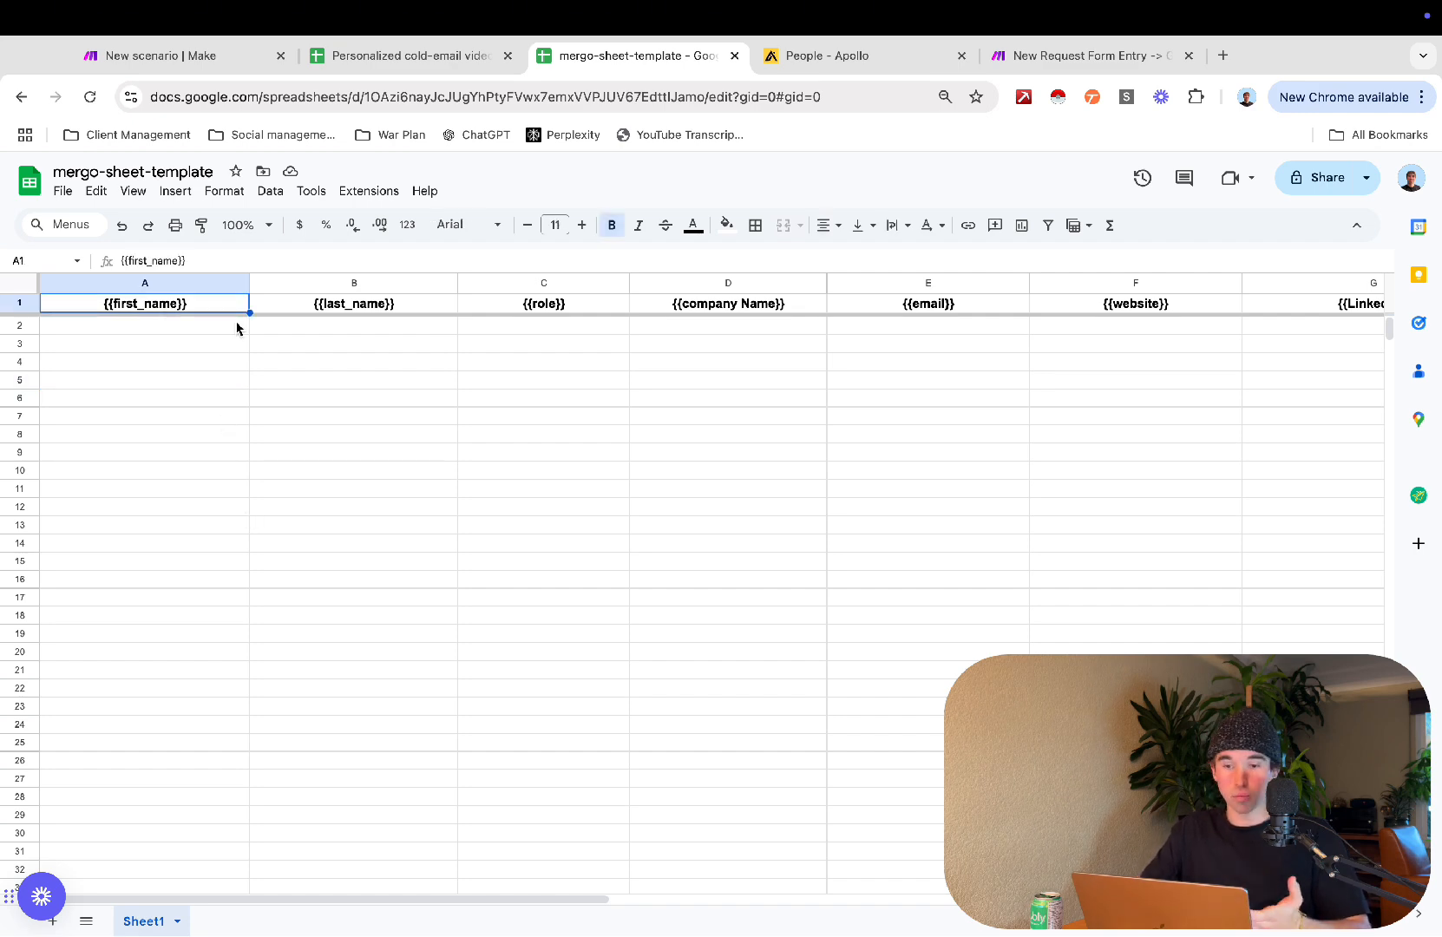
{"action": "left_click", "coordinate": [292, 569]}
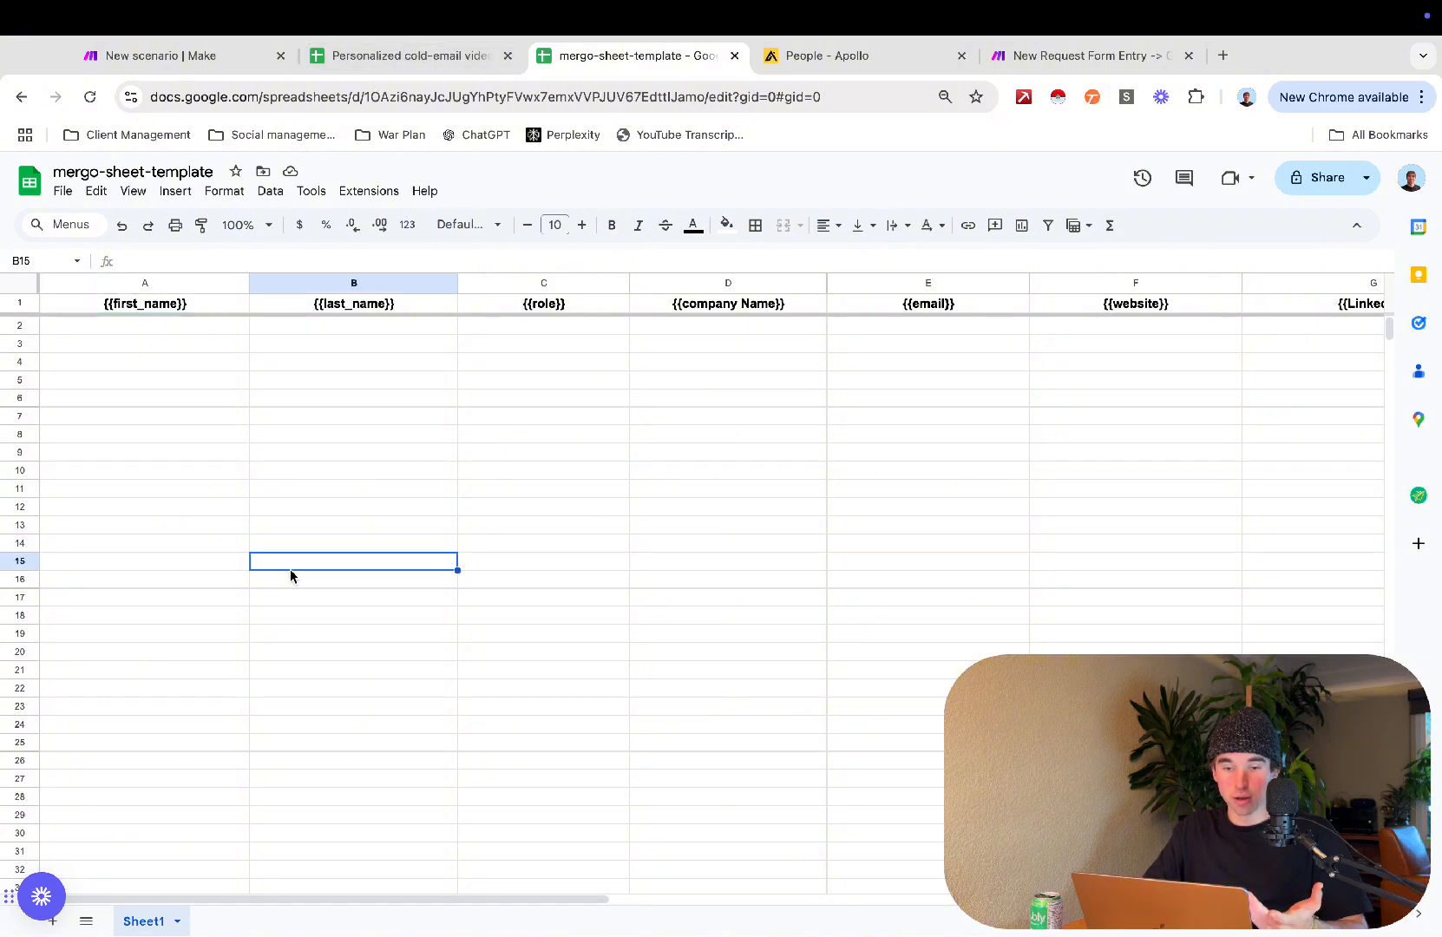
{"action": "left_click", "coordinate": [172, 547]}
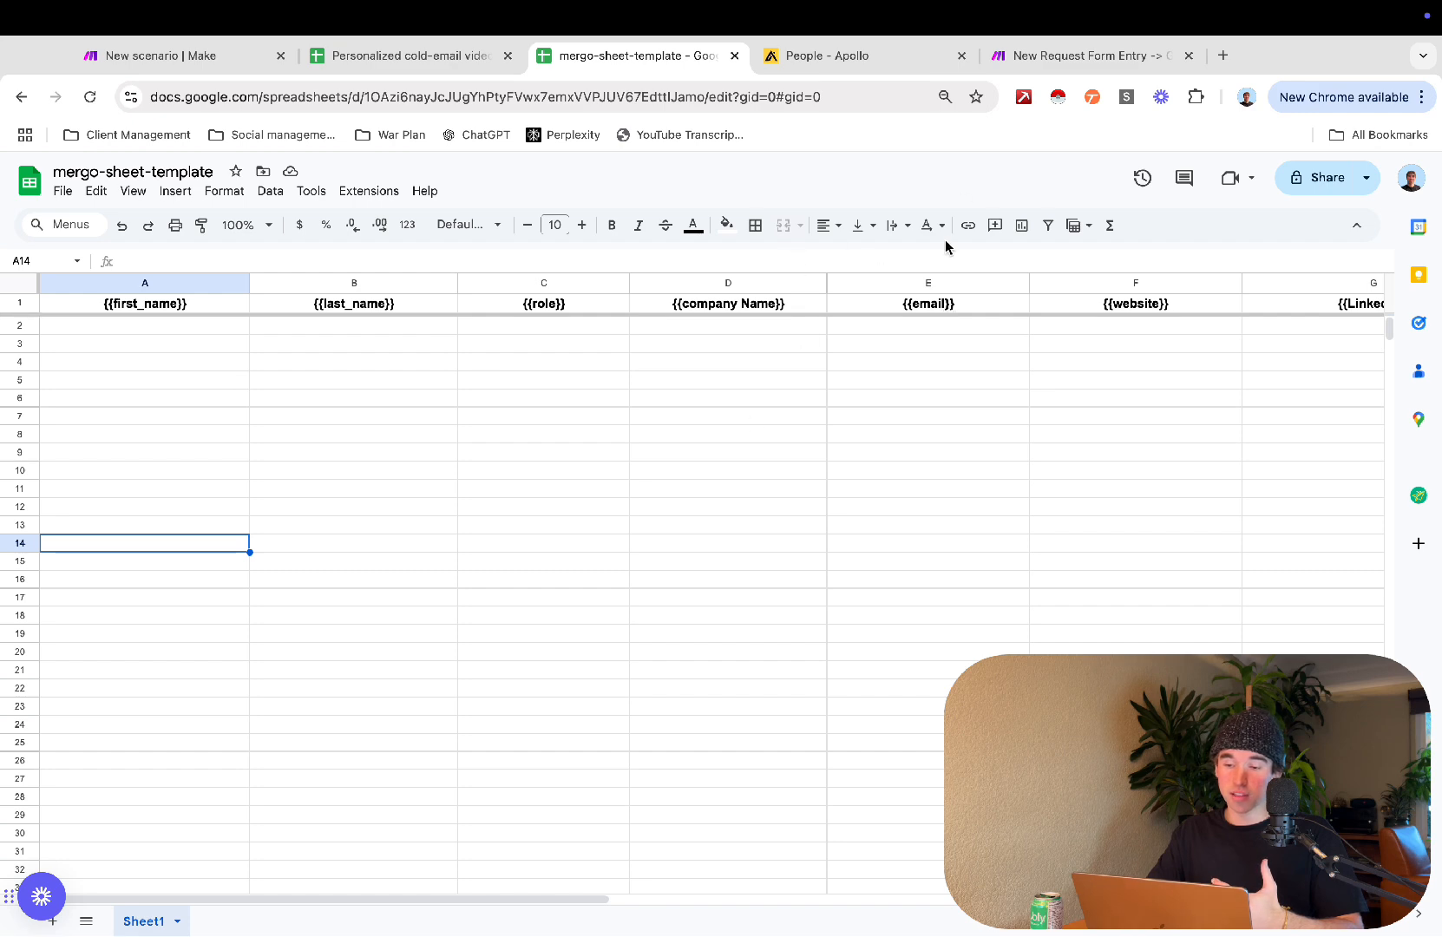
{"action": "left_click", "coordinate": [272, 586]}
{"action": "left_click", "coordinate": [179, 330]}
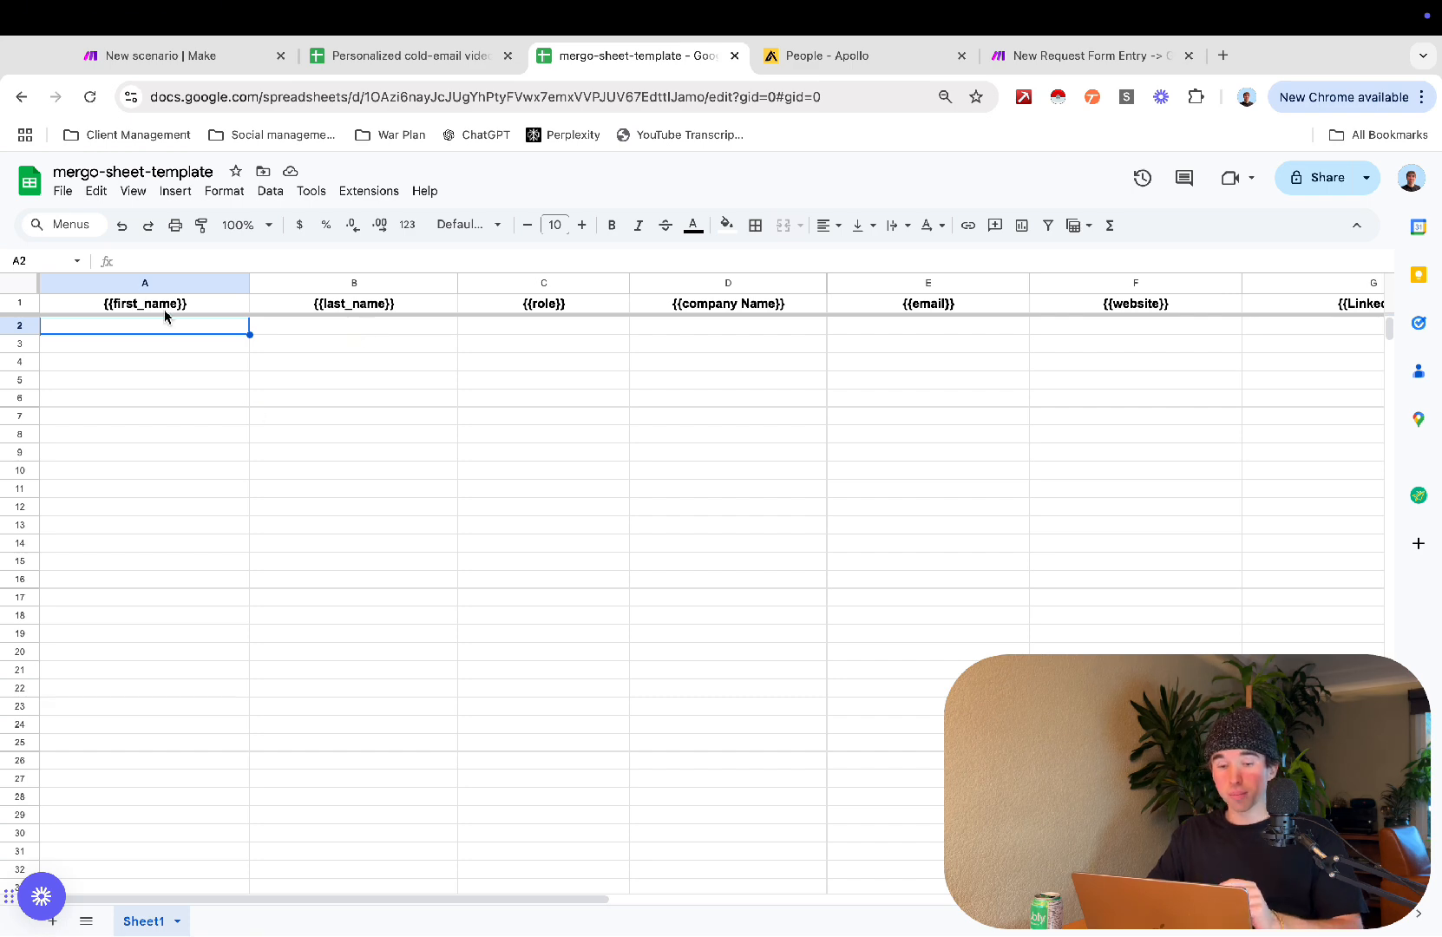
{"action": "double_click", "coordinate": [194, 303]}
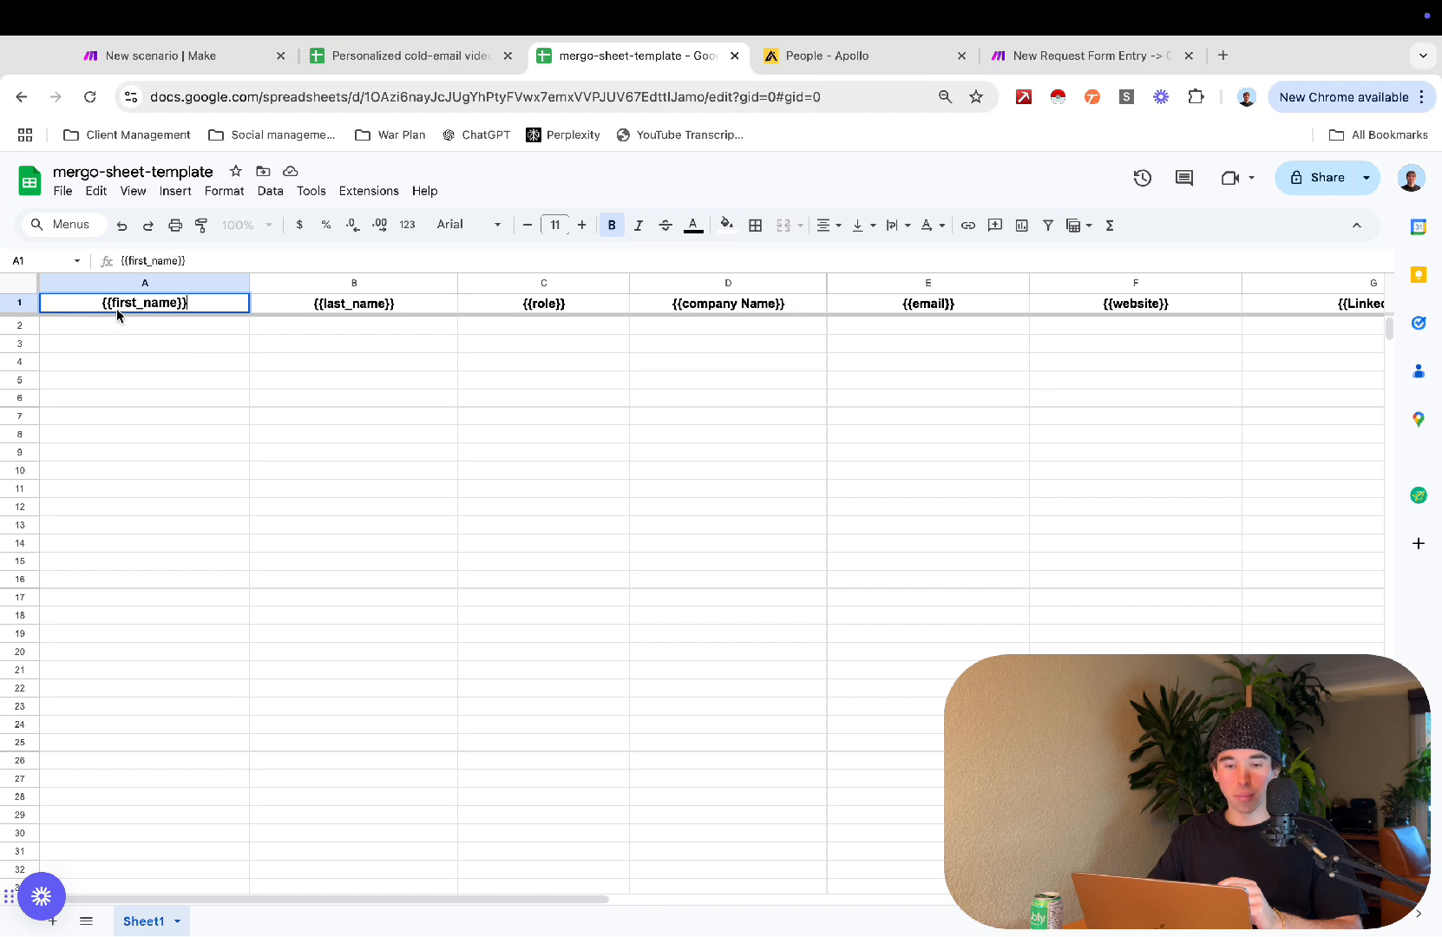
{"action": "left_click", "coordinate": [174, 397]}
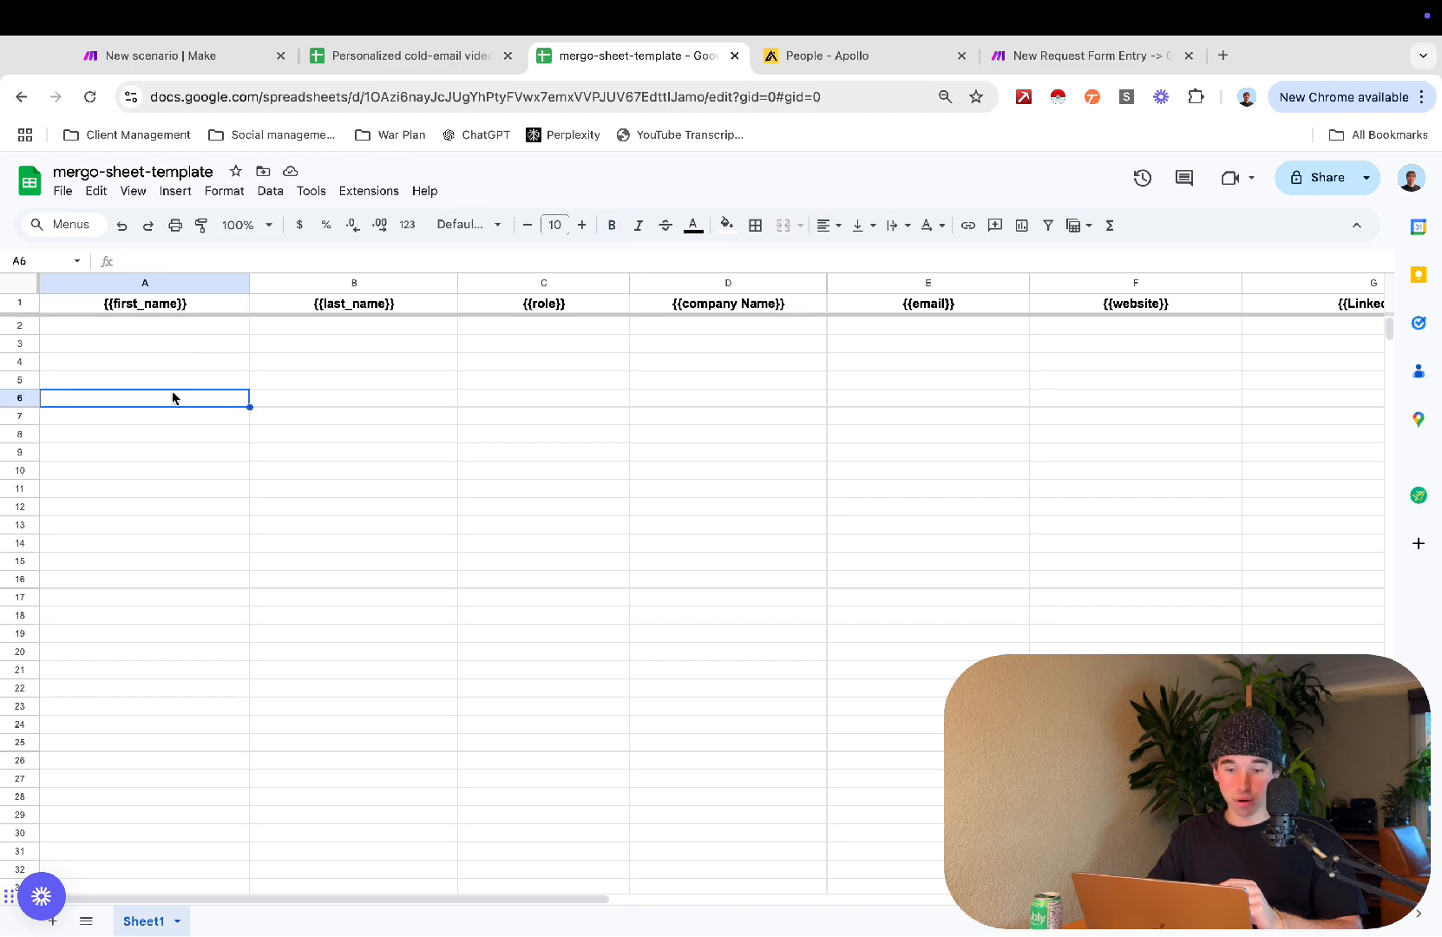
{"action": "left_click", "coordinate": [187, 508]}
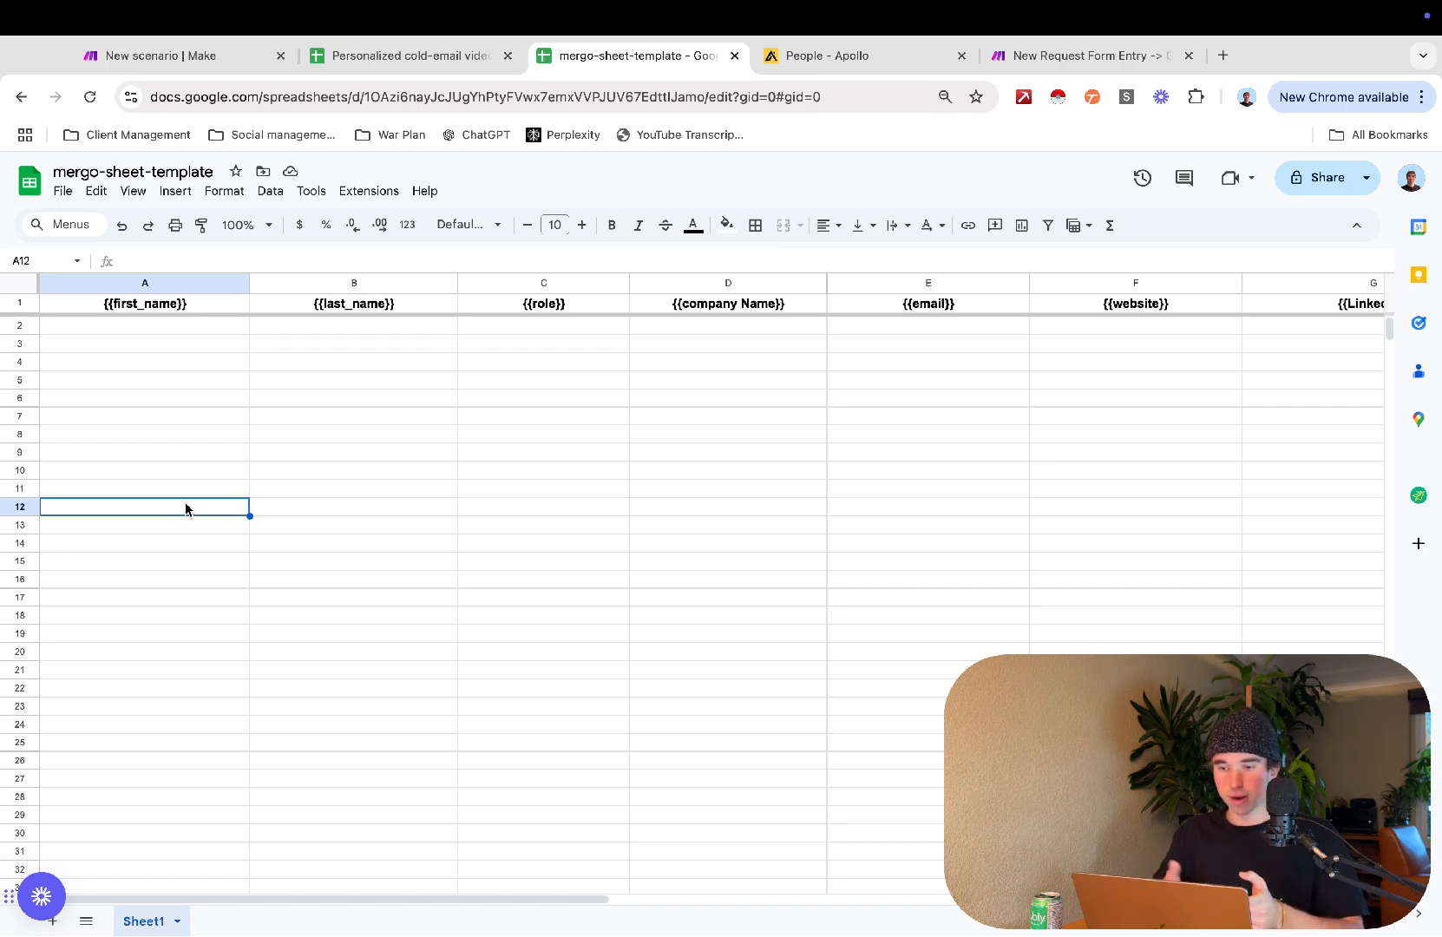
{"action": "scroll", "coordinate": [390, 460], "scroll_direction": "right", "scroll_amount": 5}
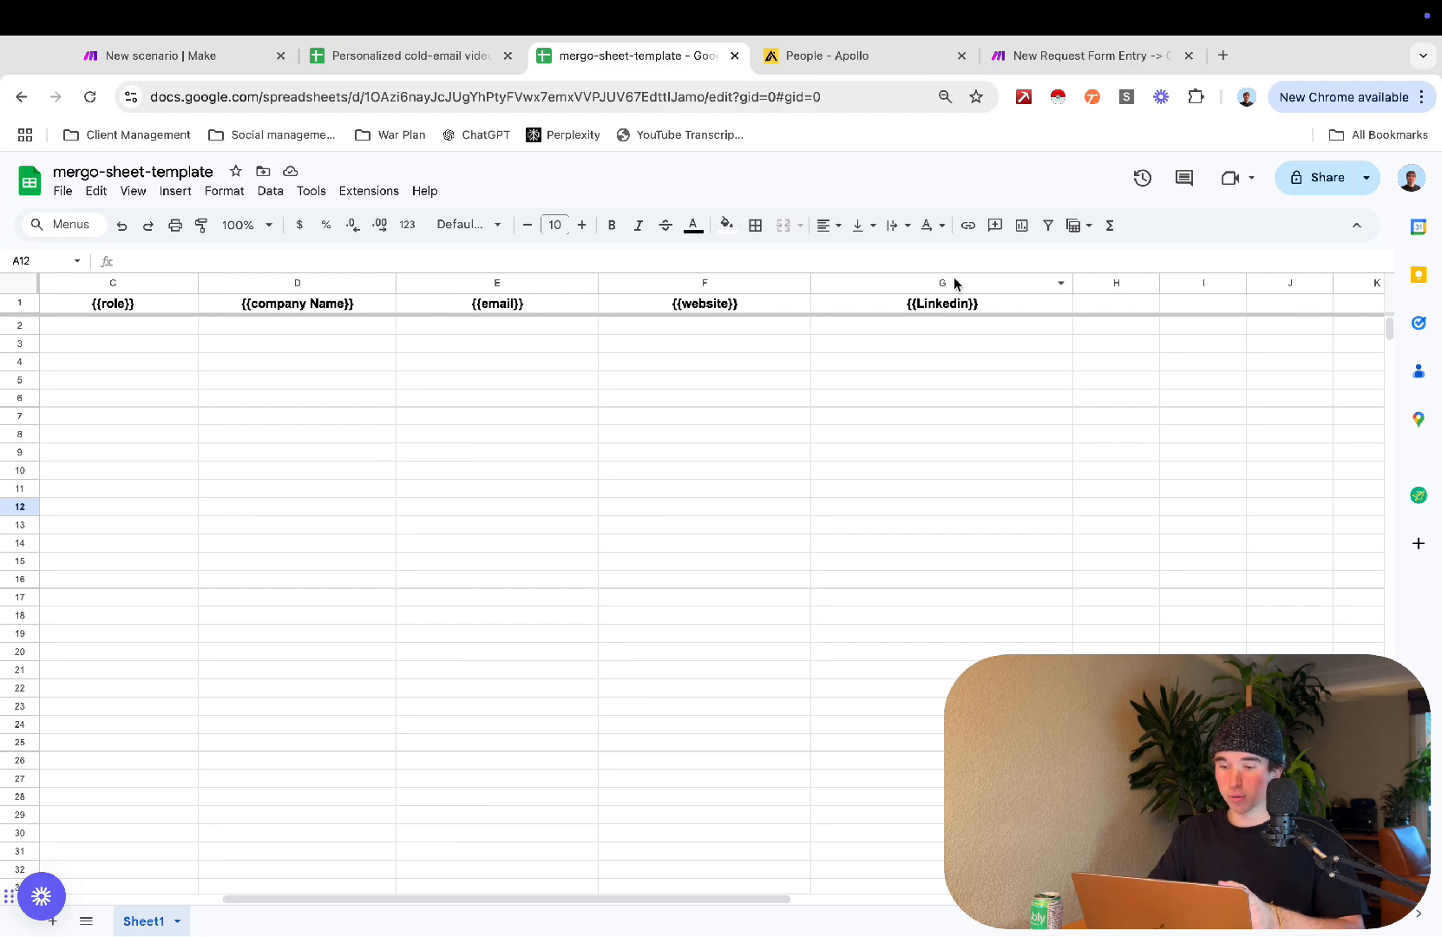
{"action": "scroll", "coordinate": [981, 419], "scroll_direction": "left", "scroll_amount": 5}
{"action": "left_click", "coordinate": [296, 541]}
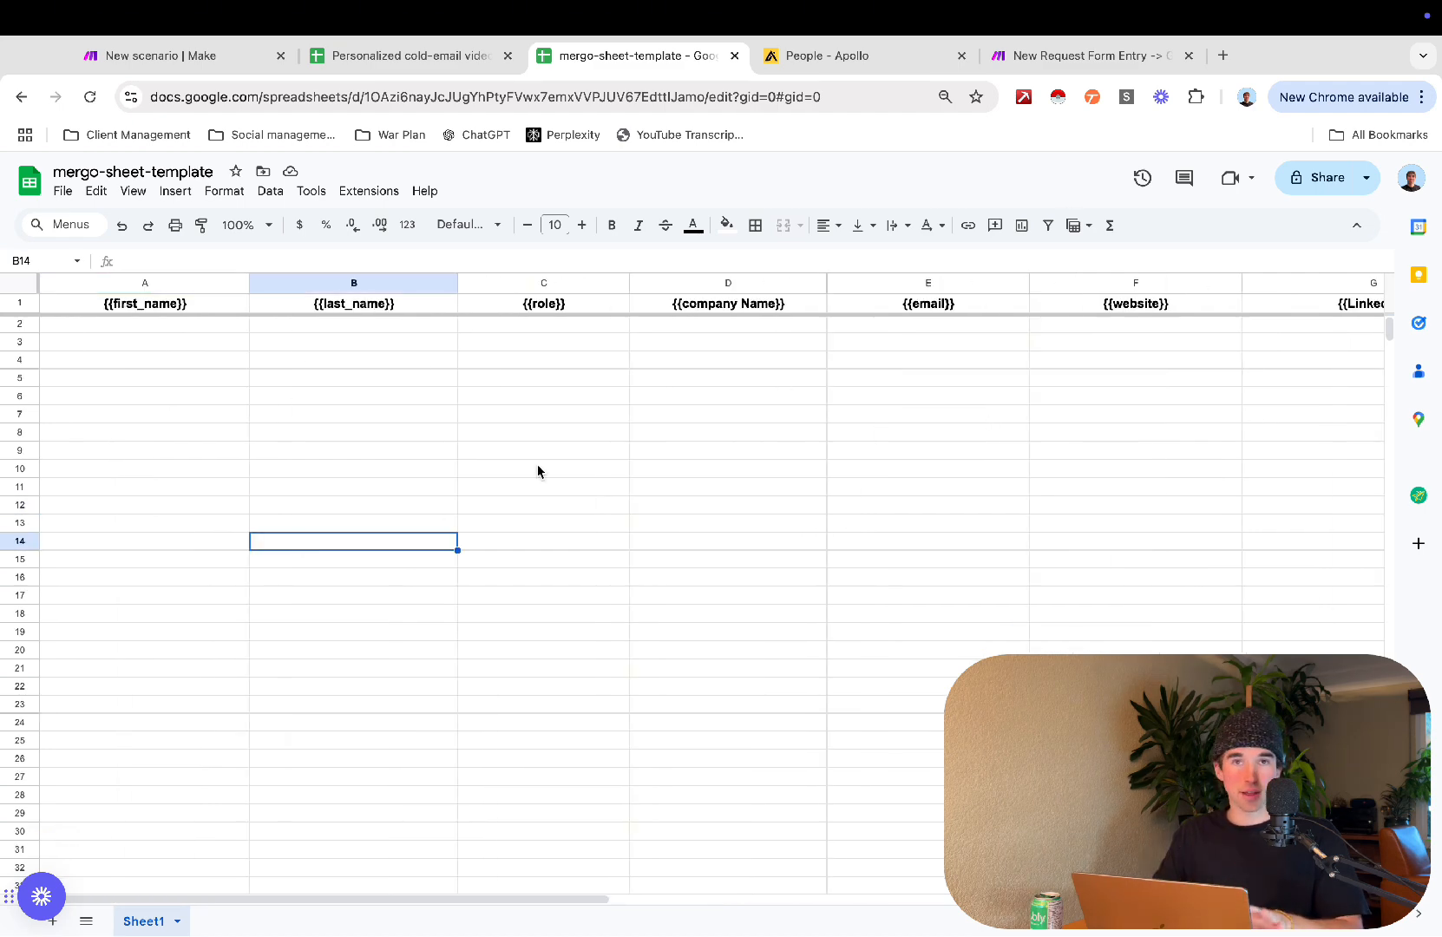
Step: Return to the Make scenario and add a Google Sheets Create a Spreadsheet from a Template module after Watch New Rows
{"action": "left_click", "coordinate": [193, 55]}
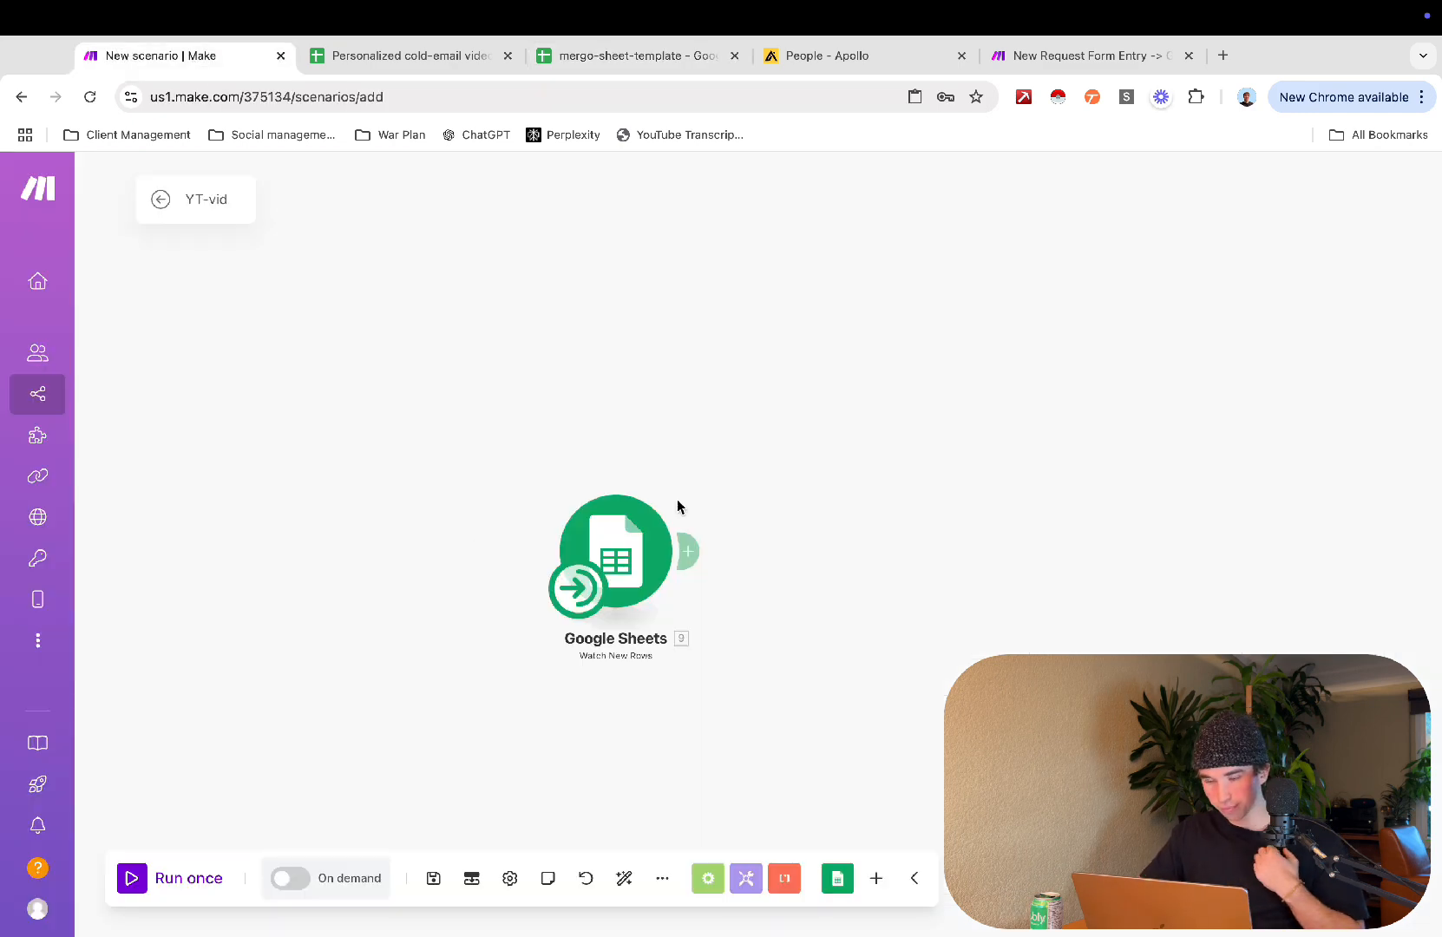
{"action": "left_click", "coordinate": [687, 551]}
{"action": "left_click", "coordinate": [1006, 400]}
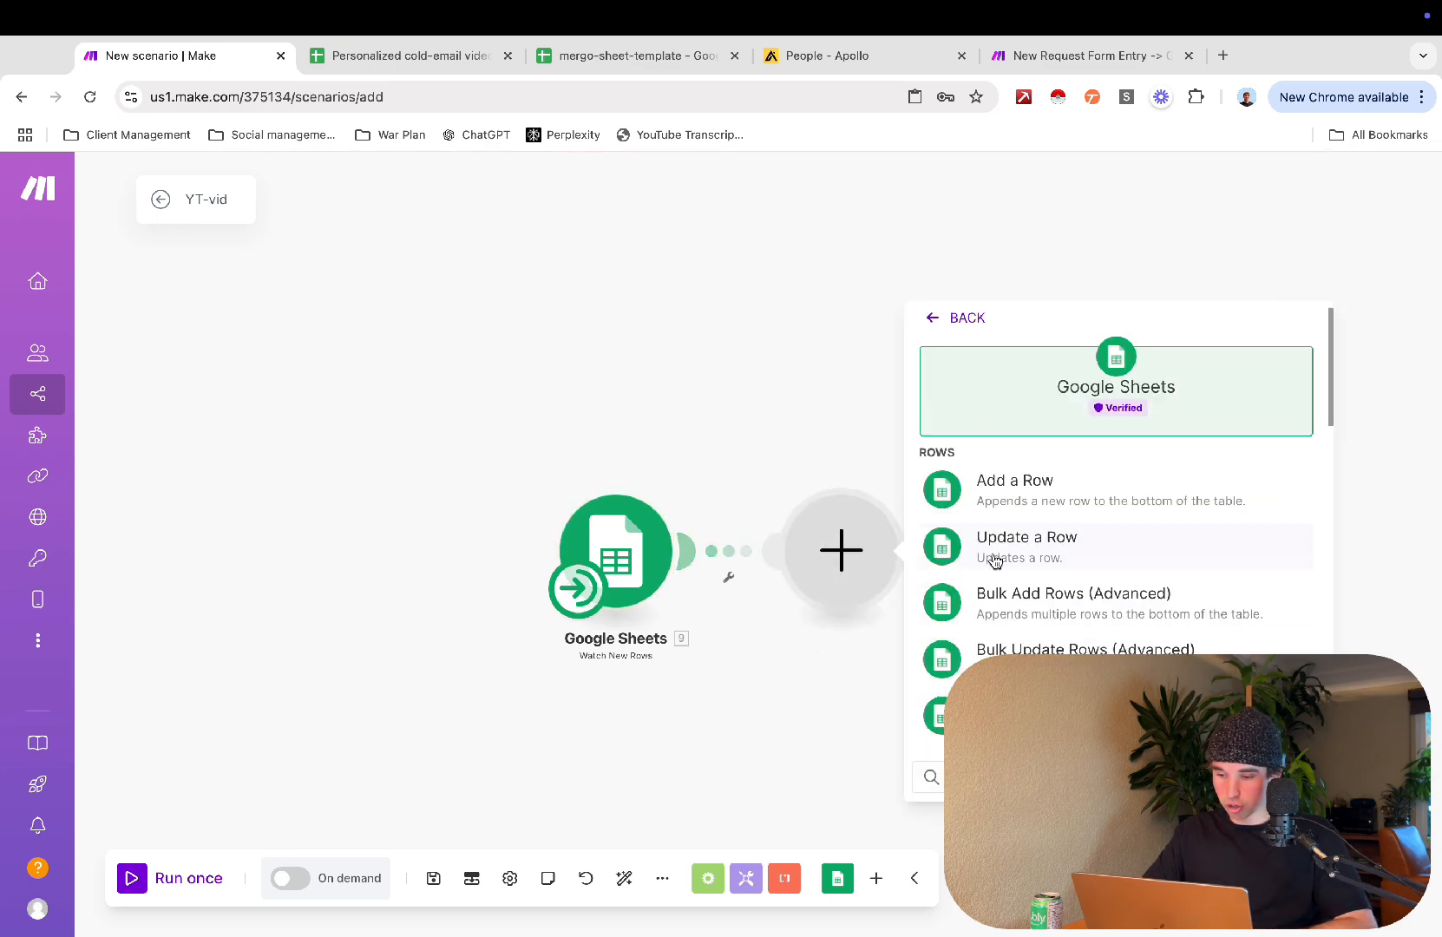
{"action": "scroll", "coordinate": [1046, 646], "scroll_direction": "down", "scroll_amount": 10}
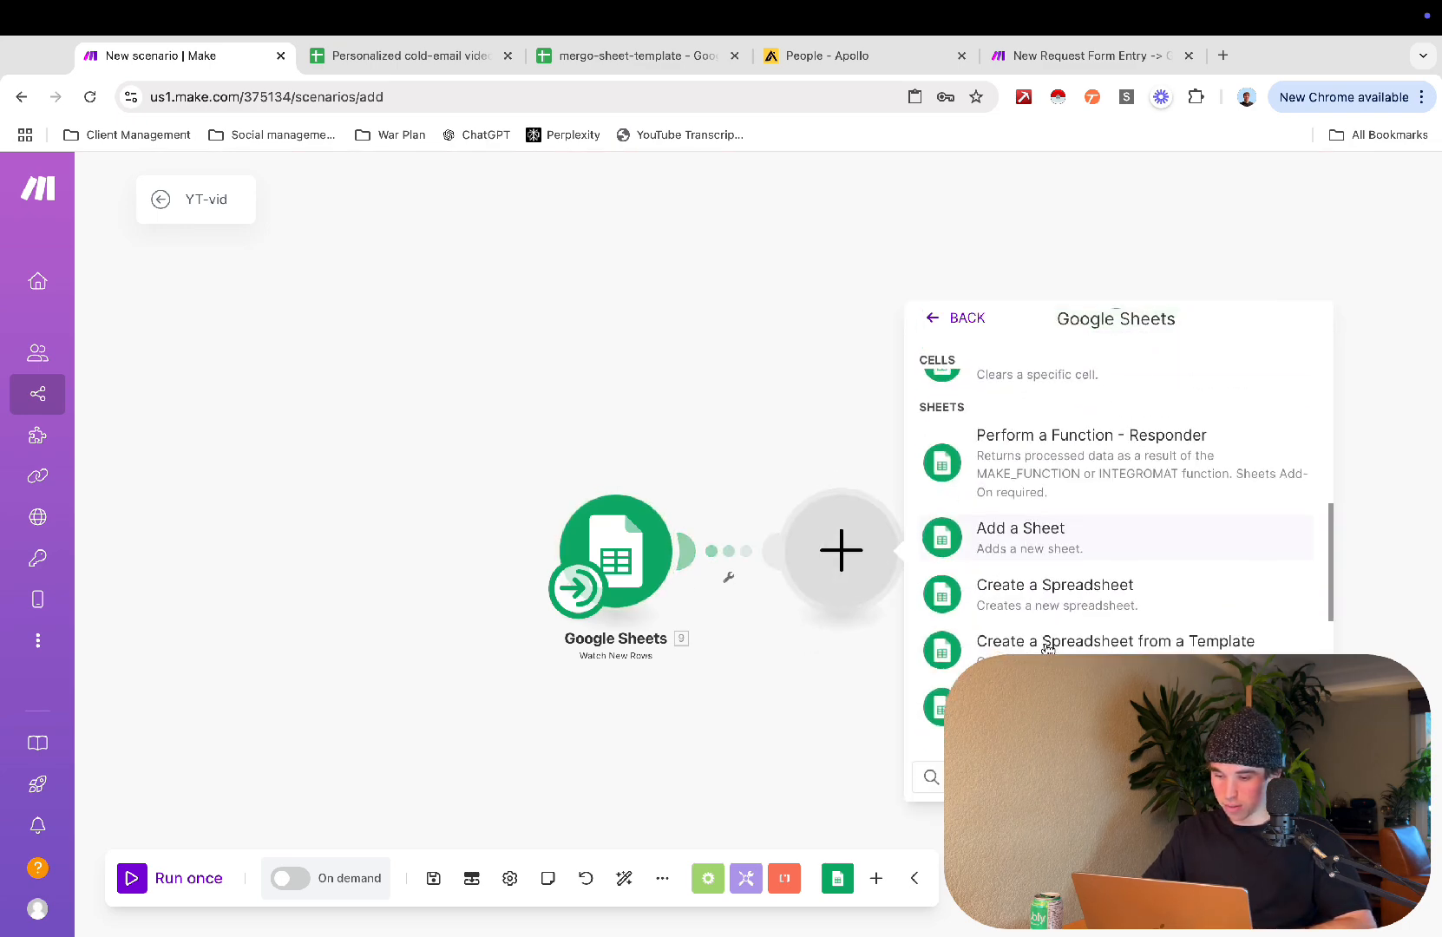
{"action": "scroll", "coordinate": [1047, 647], "scroll_direction": "down", "scroll_amount": 1}
{"action": "left_click", "coordinate": [1104, 623]}
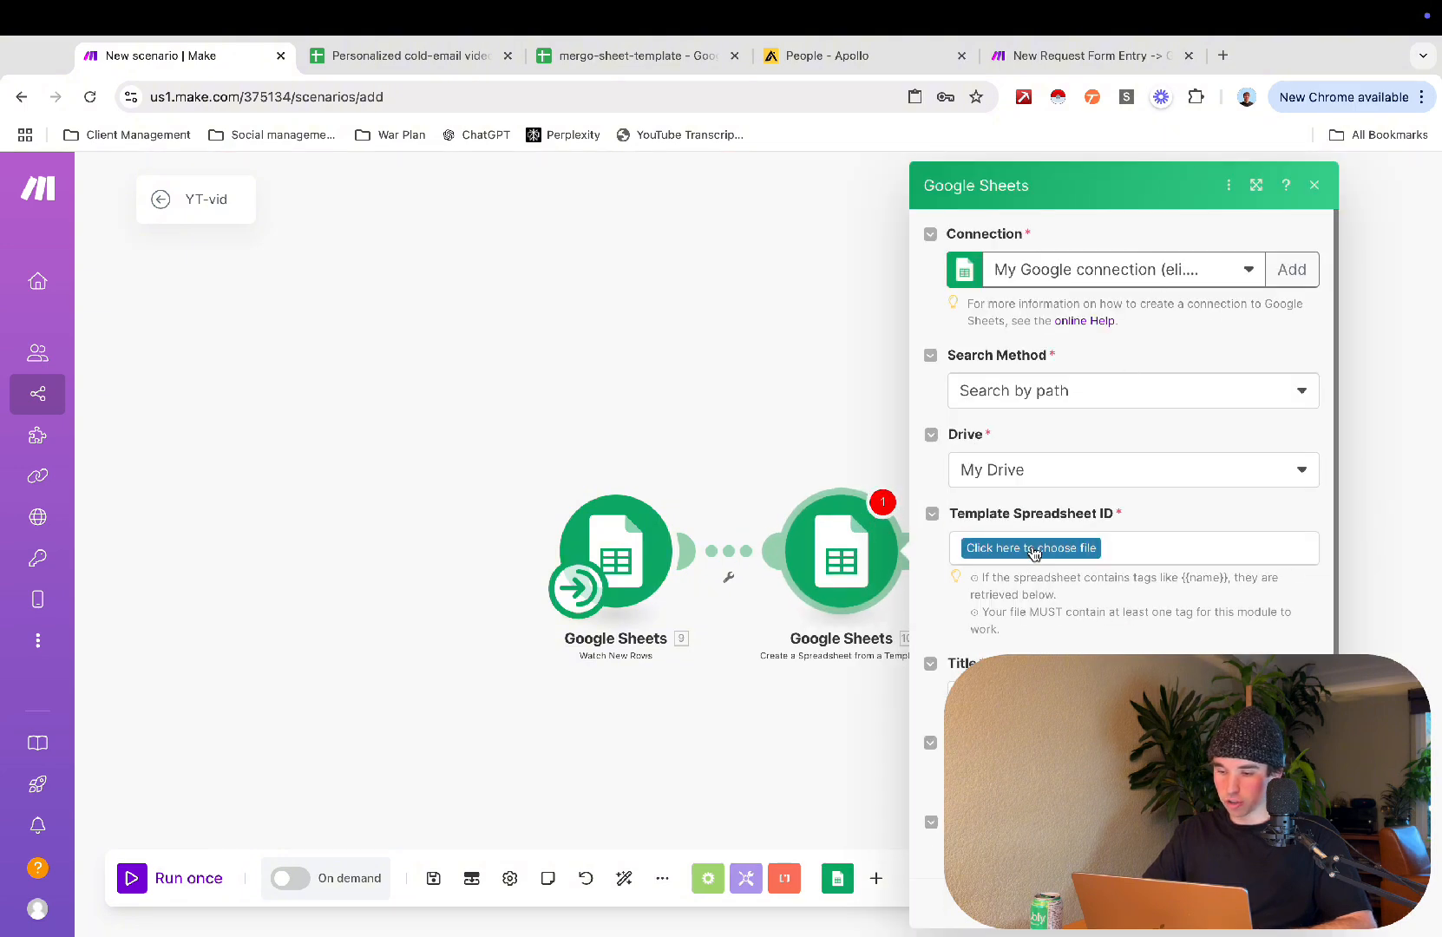
Step: Find and choose mergo-sheet-template as the new module's template spreadsheet
{"action": "left_click", "coordinate": [1030, 548]}
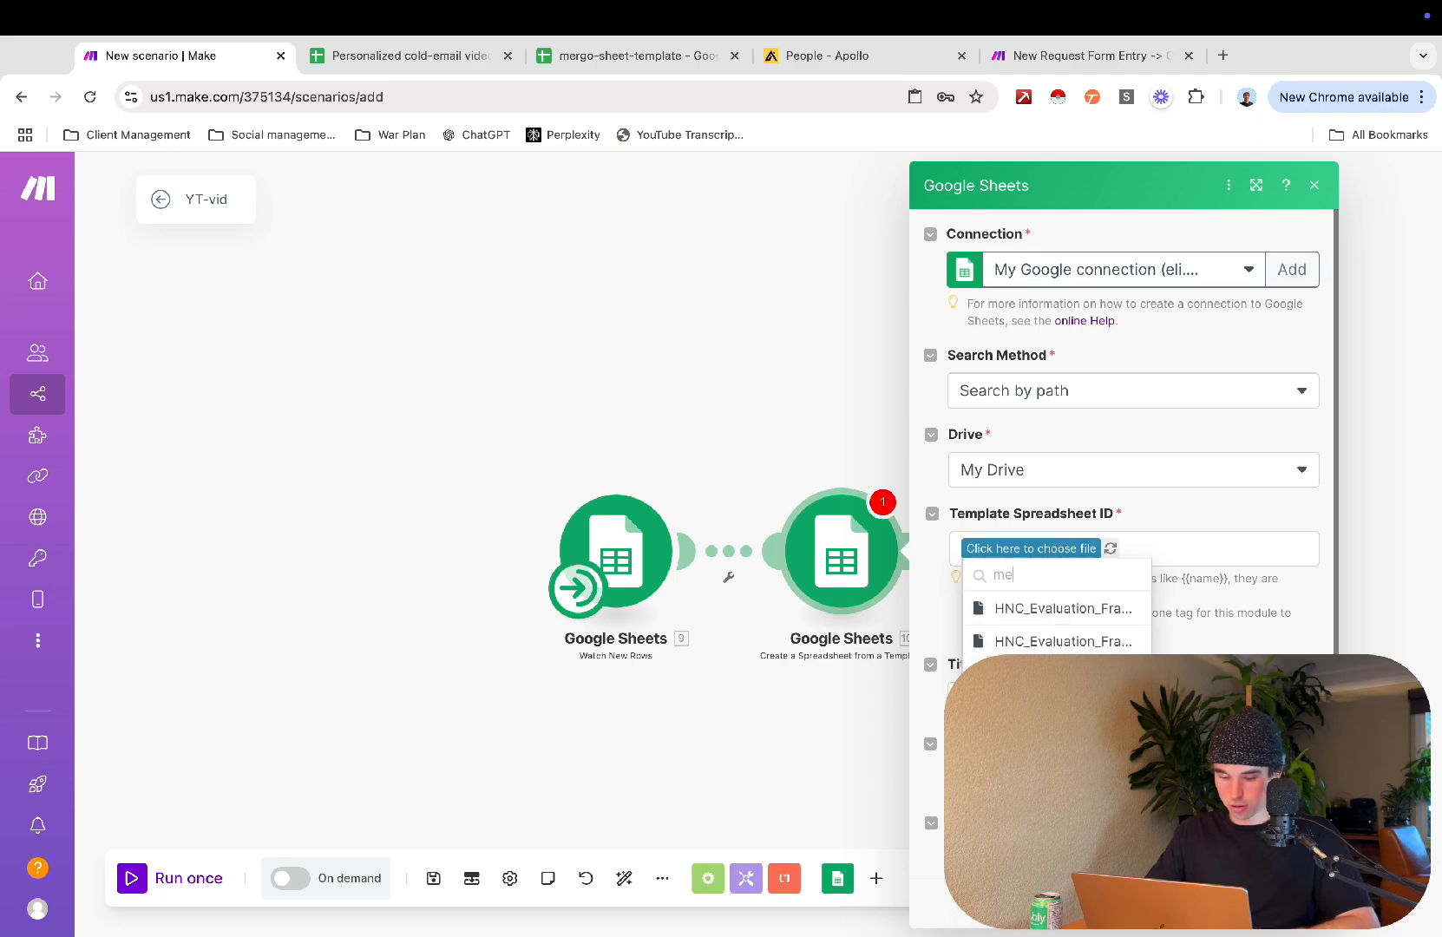
{"action": "left_click", "coordinate": [1053, 607]}
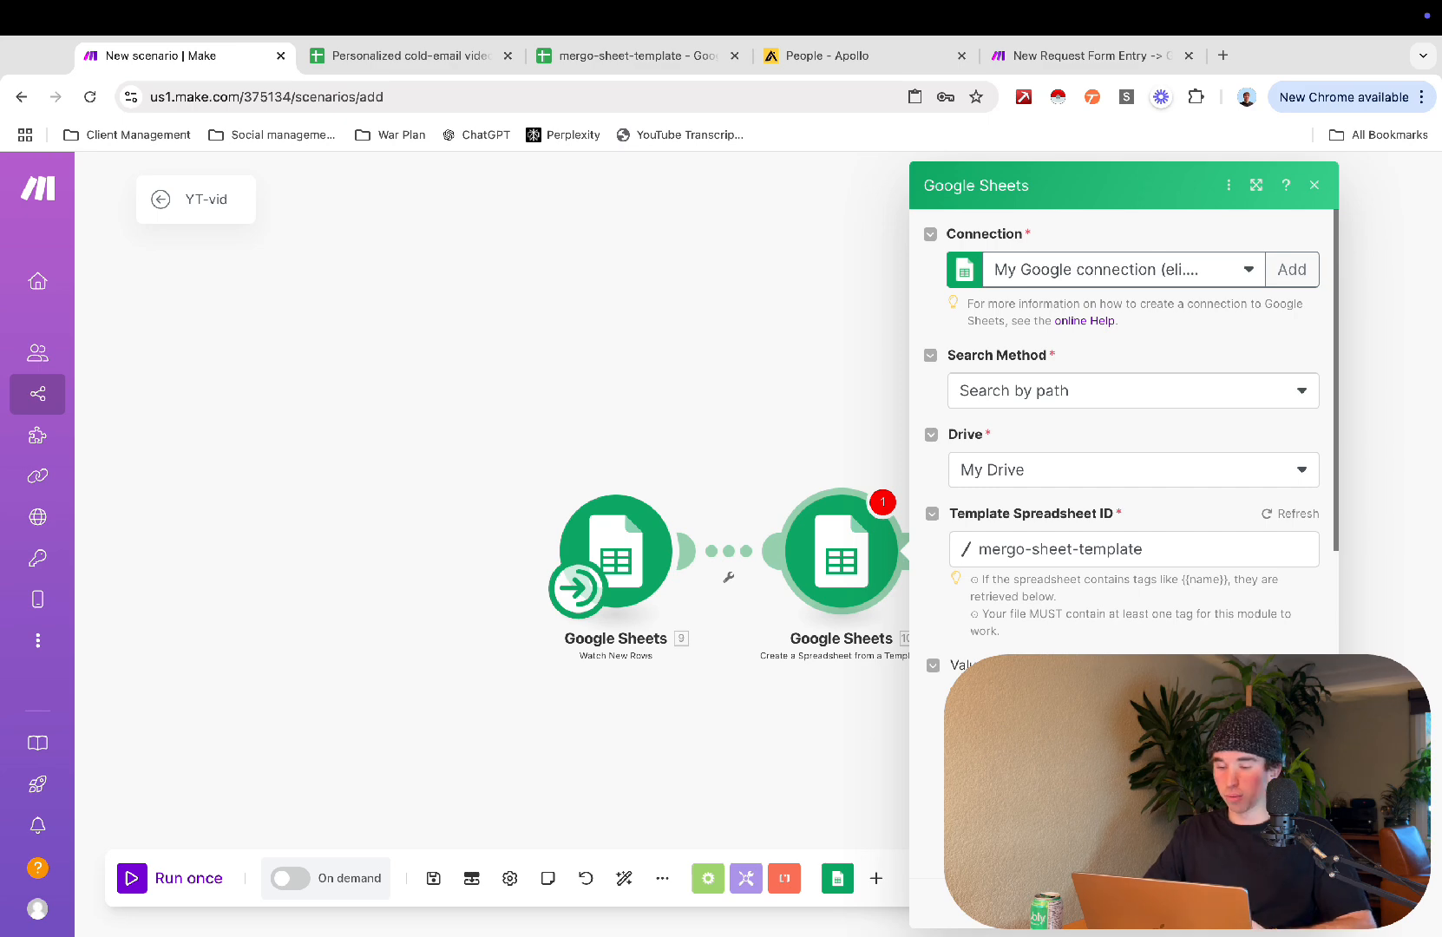
{"action": "scroll", "coordinate": [1068, 607], "scroll_direction": "down", "scroll_amount": 5}
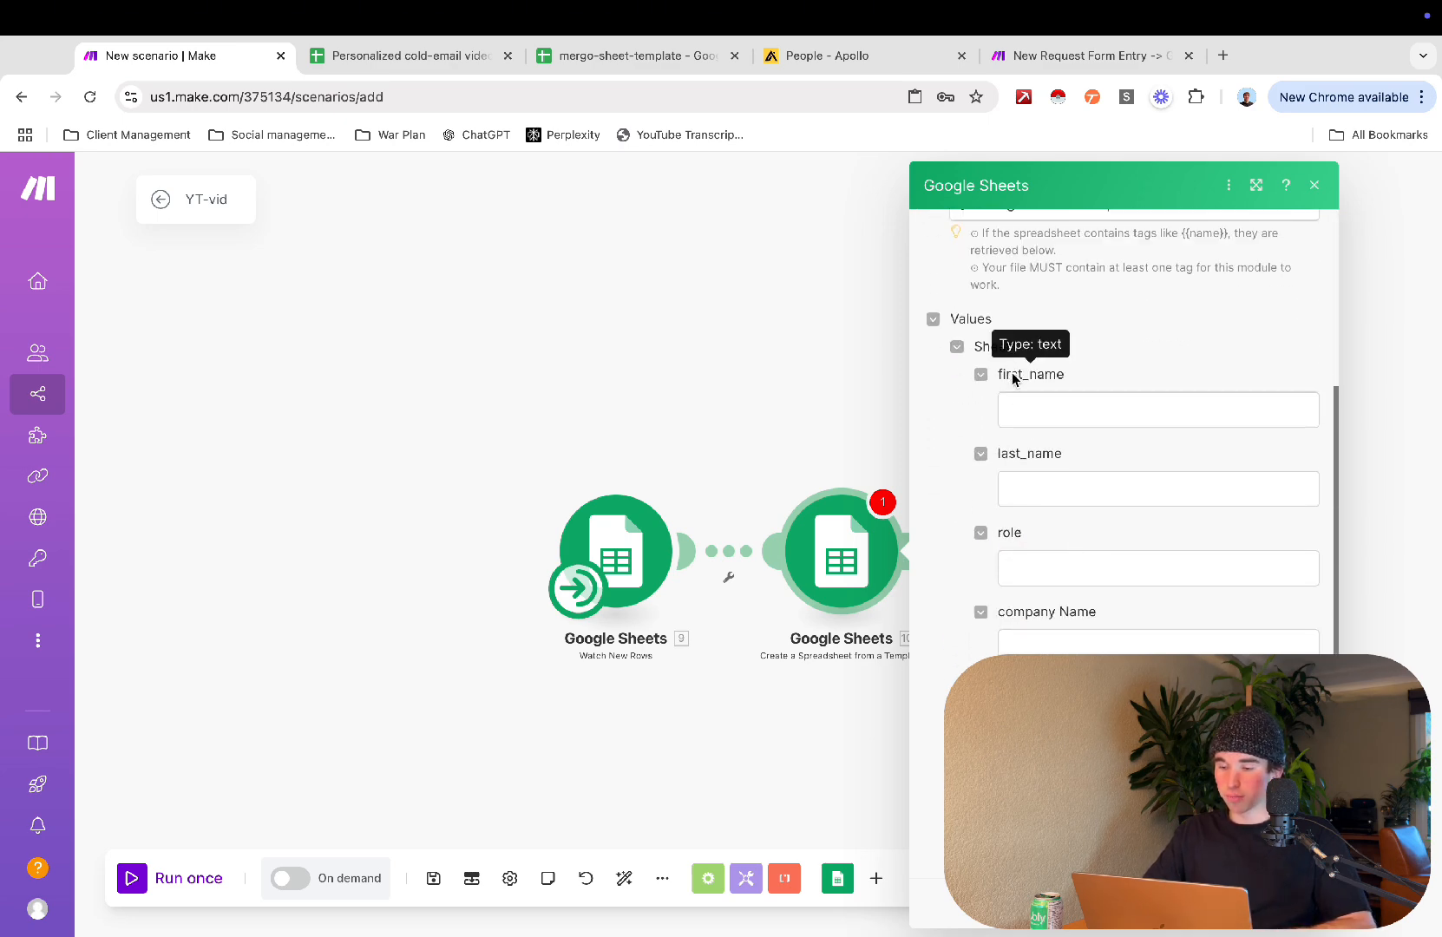
Step: Copy the first_name tag's label and paste it as that tag's value under Sheet1
{"action": "left_click_drag", "start_coordinate": [1004, 380], "coordinate": [1107, 374]}
{"action": "left_click", "coordinate": [1107, 374]}
{"action": "scroll", "coordinate": [1028, 552], "scroll_direction": "down", "scroll_amount": 3}
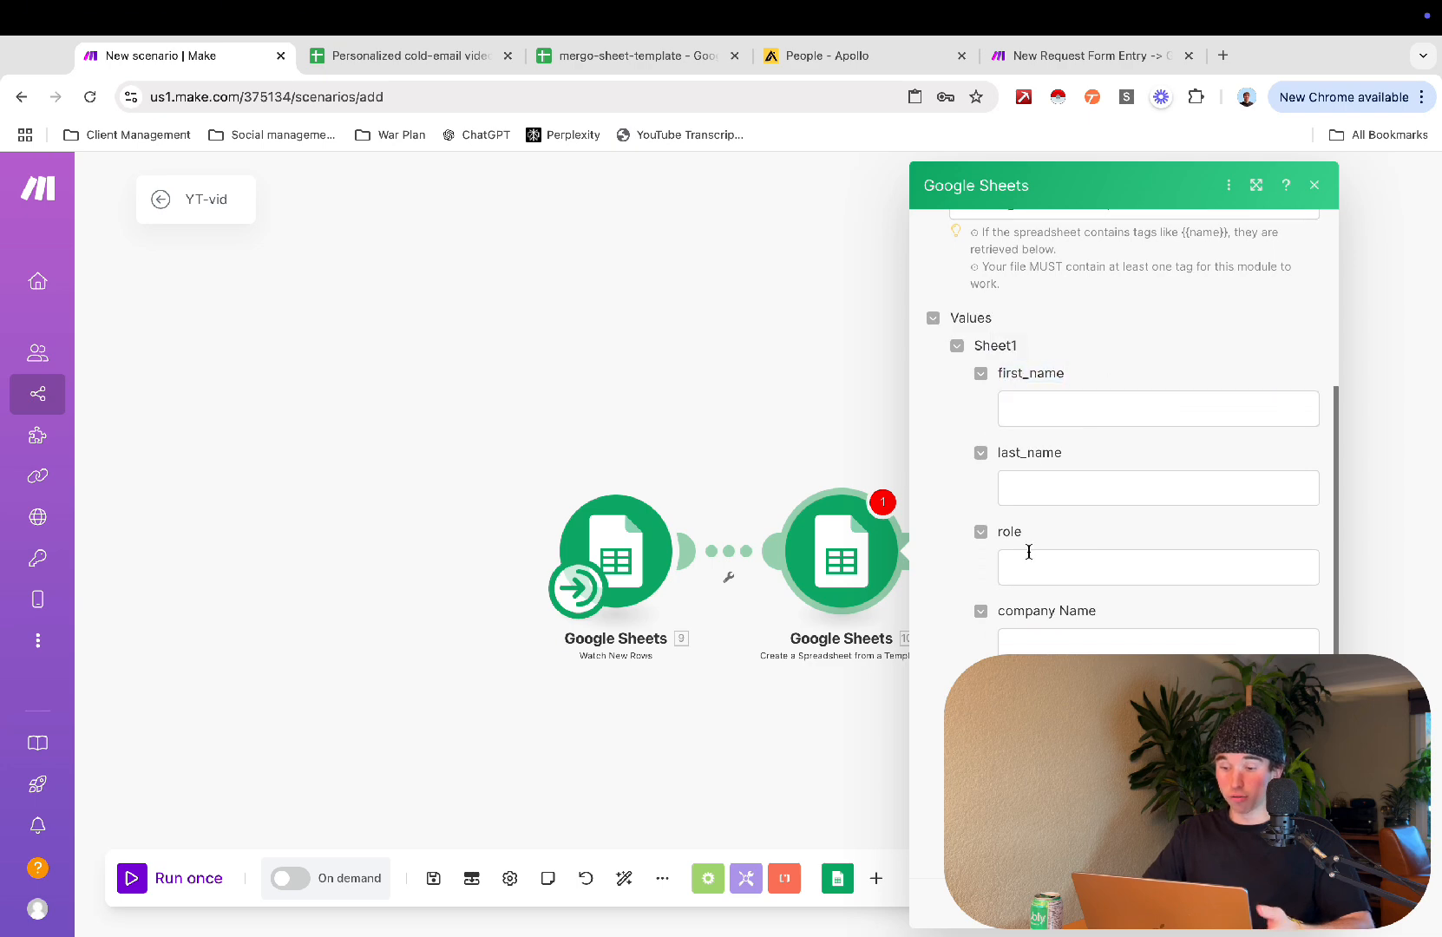
{"action": "scroll", "coordinate": [1029, 555], "scroll_direction": "up", "scroll_amount": 2}
{"action": "left_click", "coordinate": [1038, 376]}
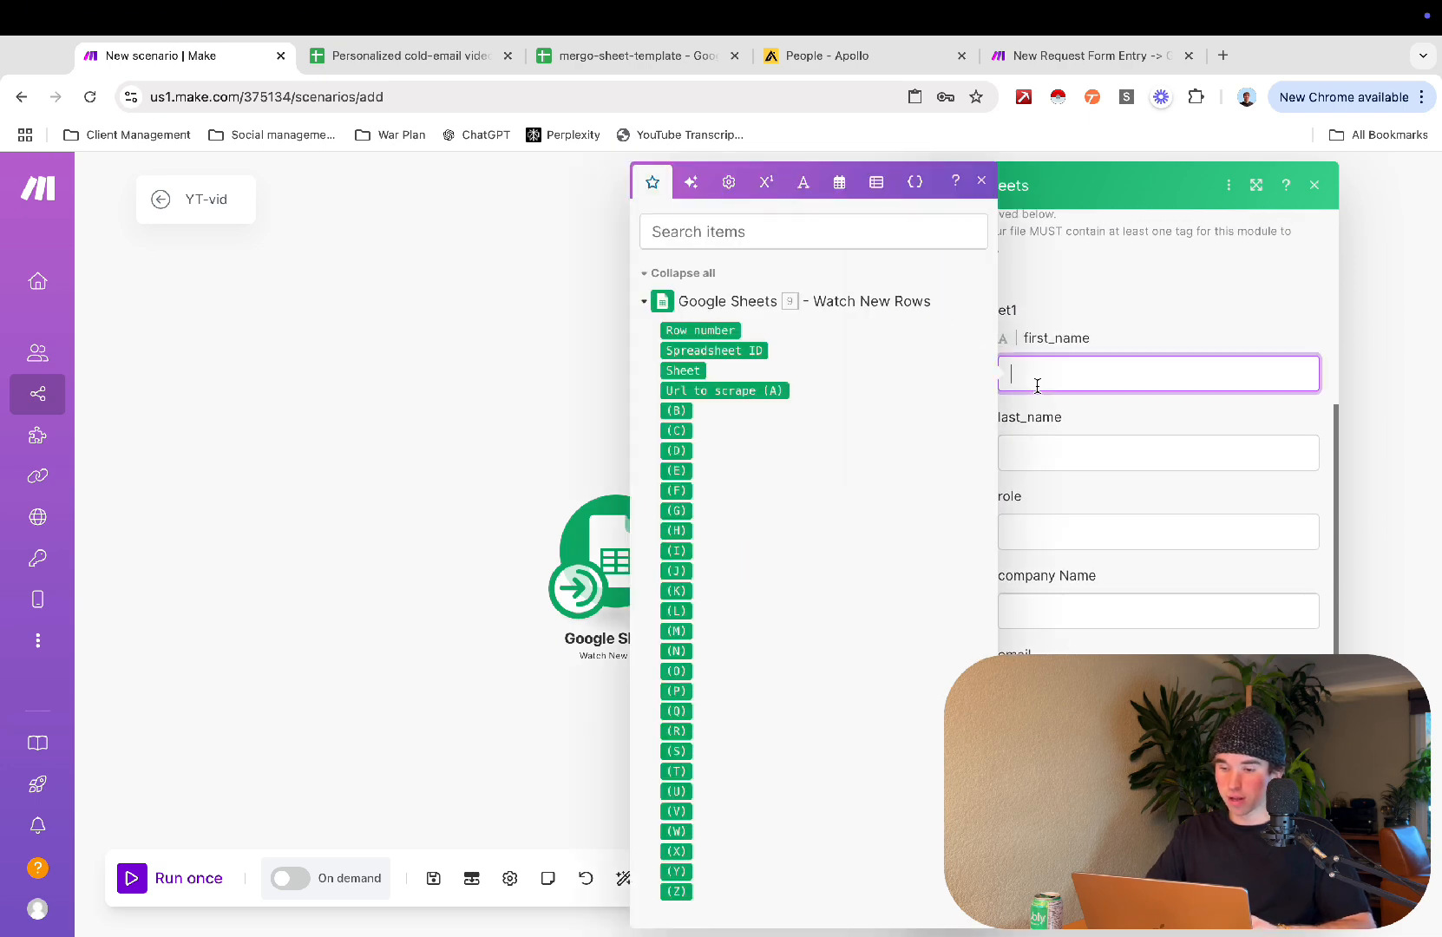
{"action": "double_click", "coordinate": [1065, 344]}
{"action": "key", "text": "super+c"}
{"action": "left_click", "coordinate": [1039, 384]}
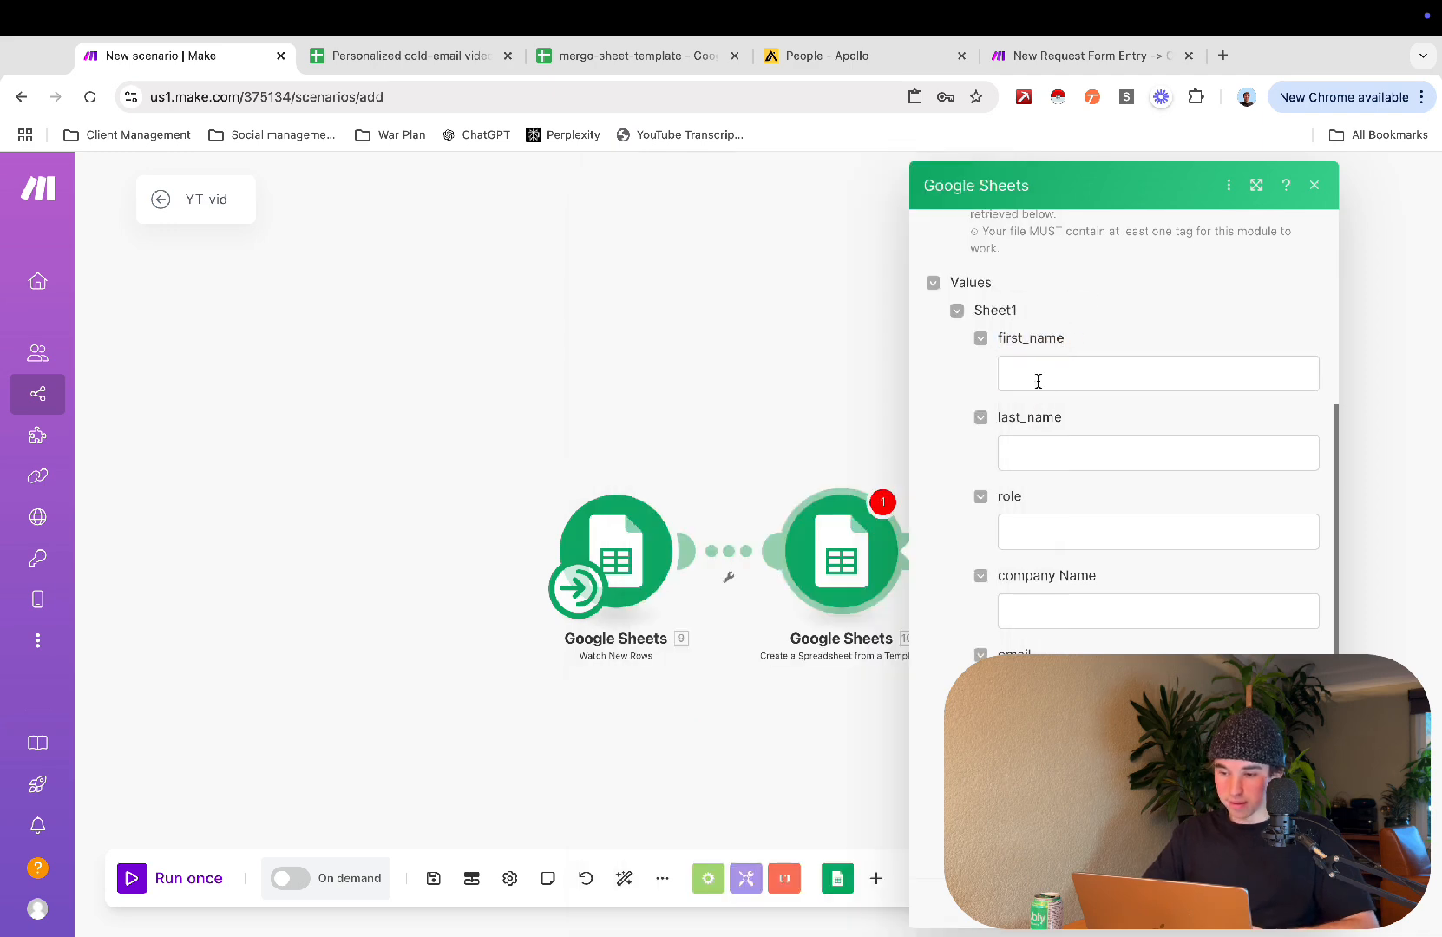
{"action": "key", "text": "super+v"}
Step: Enter last_name as the last_name tag's value and switch to the mergo-sheet-template spreadsheet
{"action": "left_click", "coordinate": [1045, 423]}
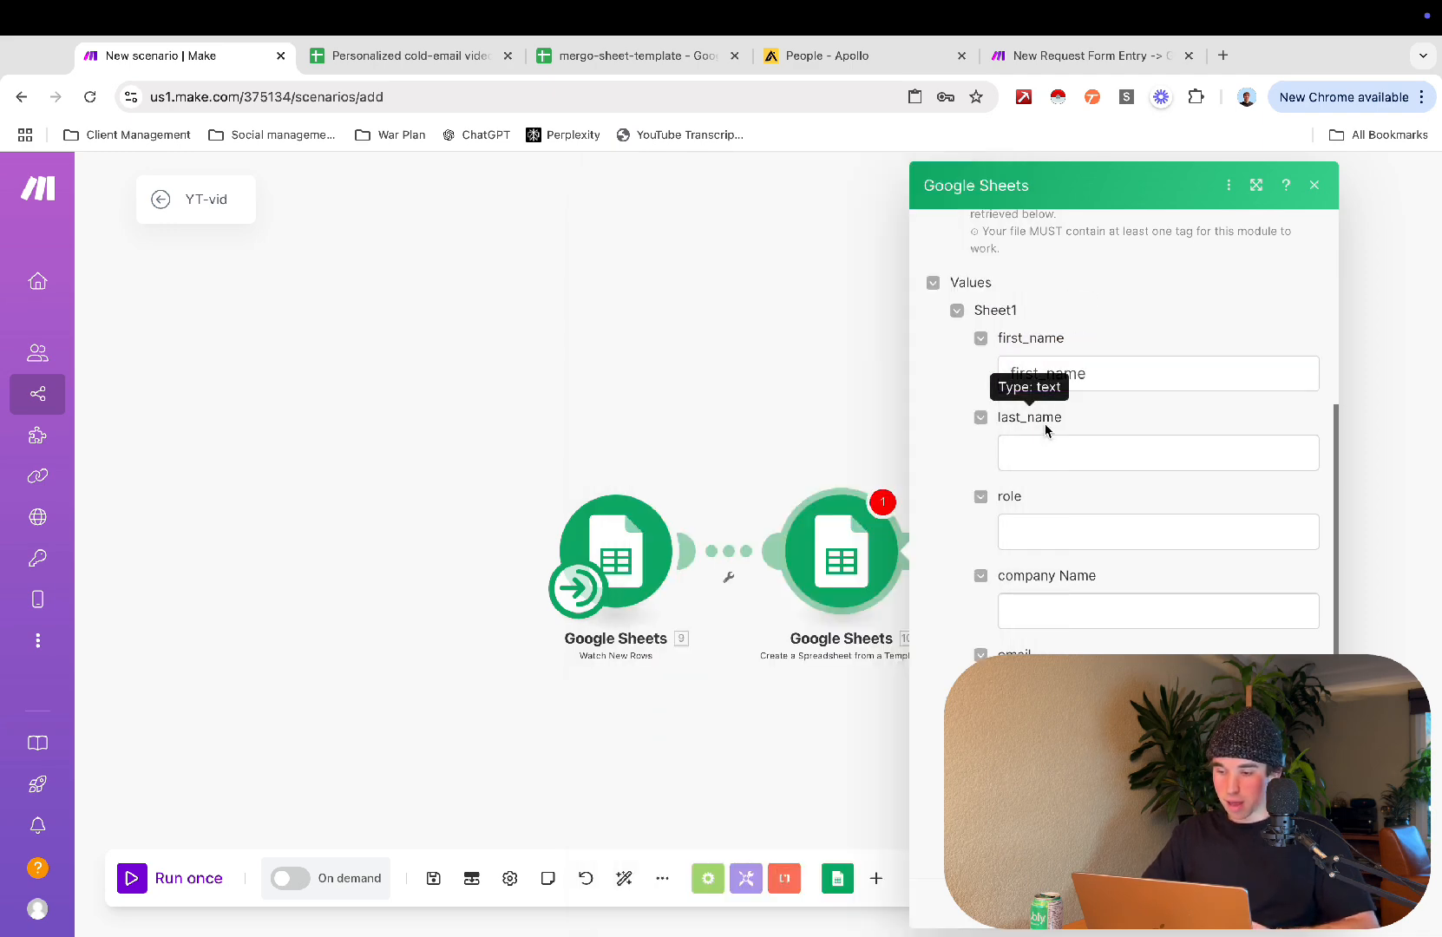
{"action": "left_click", "coordinate": [1045, 447]}
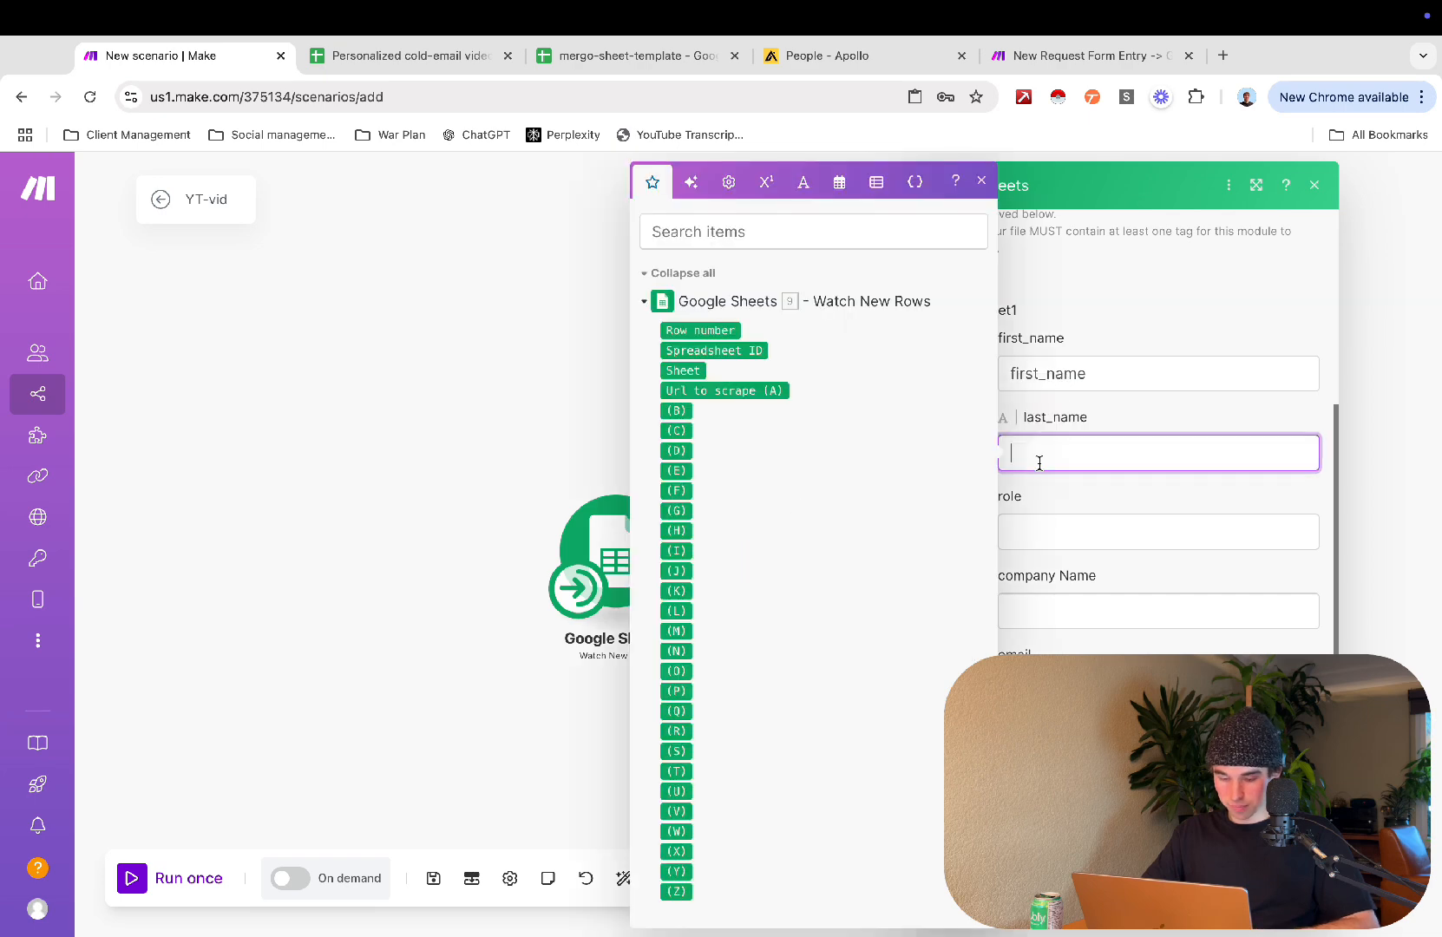
{"action": "type", "text": "last_name"}
{"action": "left_click", "coordinate": [616, 58]}
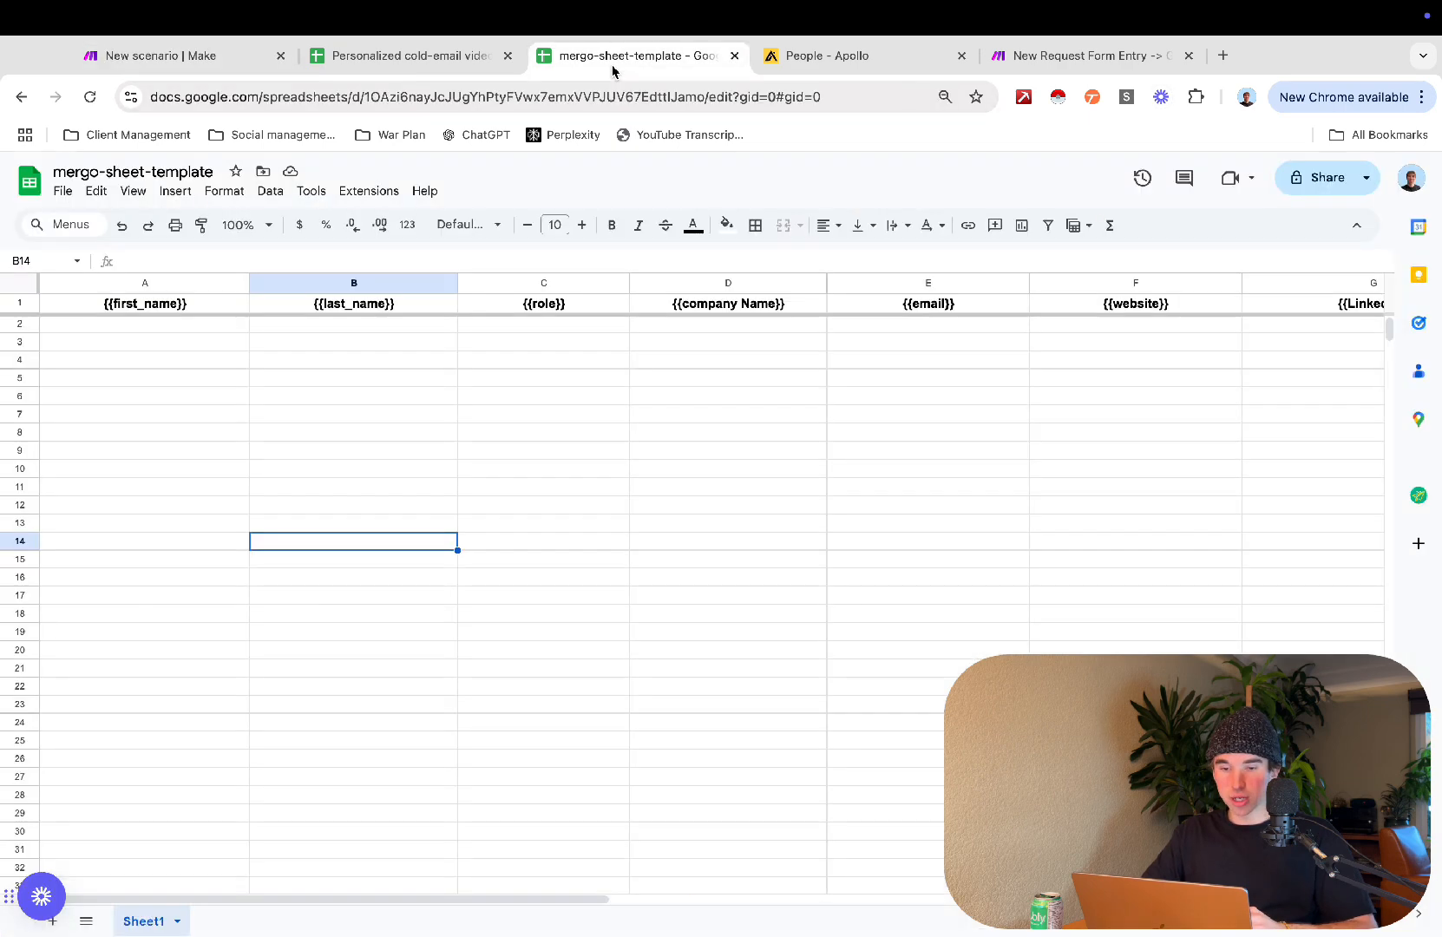
Step: Examine the first_name and last_name tag headers and the empty rows beneath them in the template sheet
{"action": "left_click", "coordinate": [220, 480]}
{"action": "left_click", "coordinate": [190, 597]}
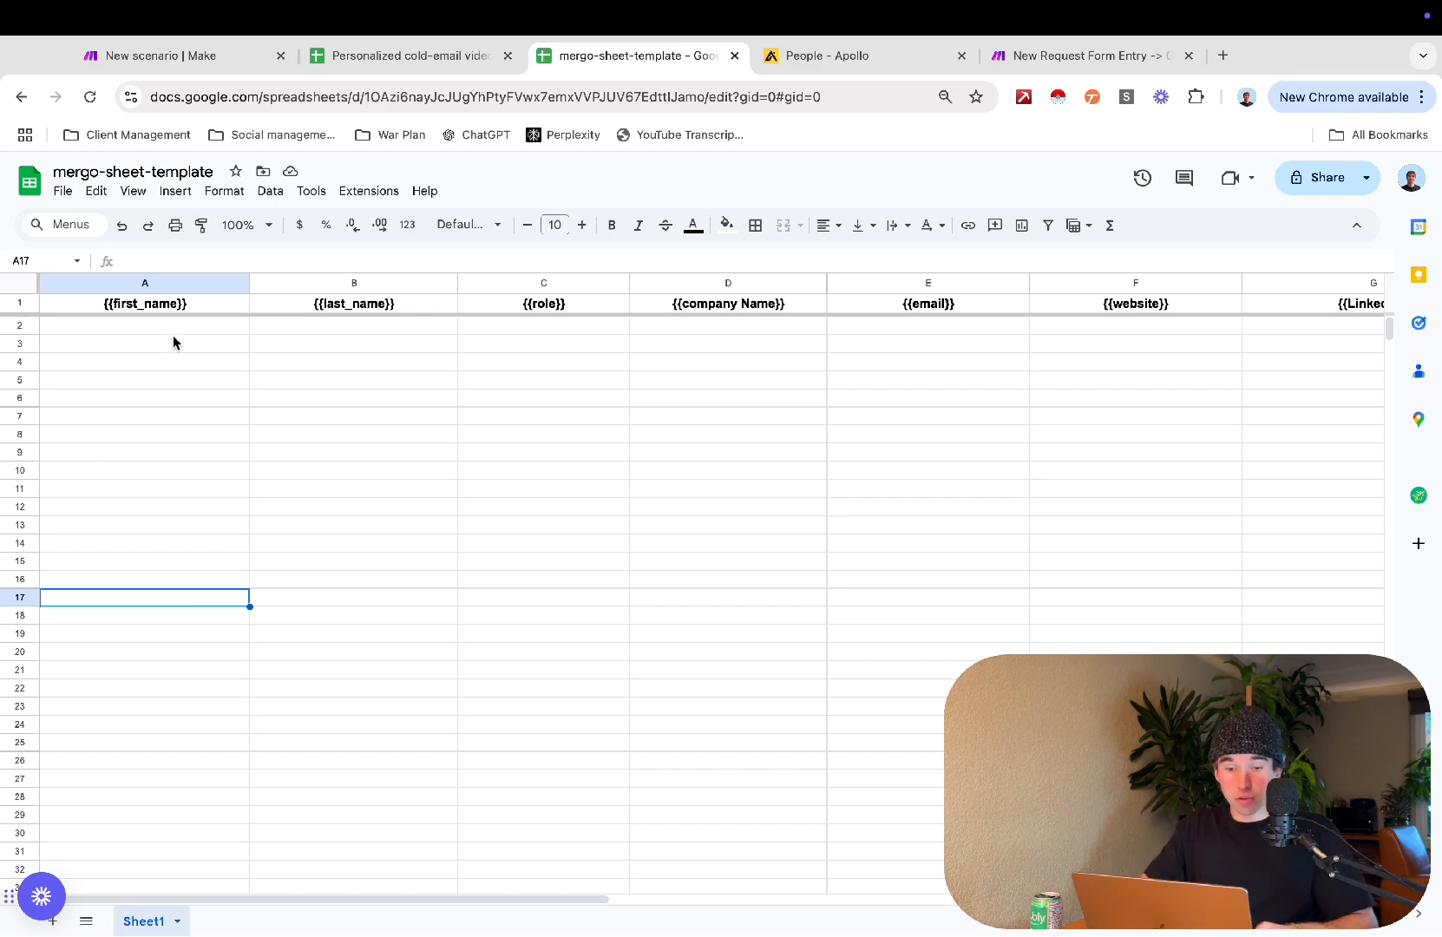
{"action": "left_click", "coordinate": [177, 307]}
{"action": "key", "text": "shift+Right"}
{"action": "key", "text": "shift+Down"}
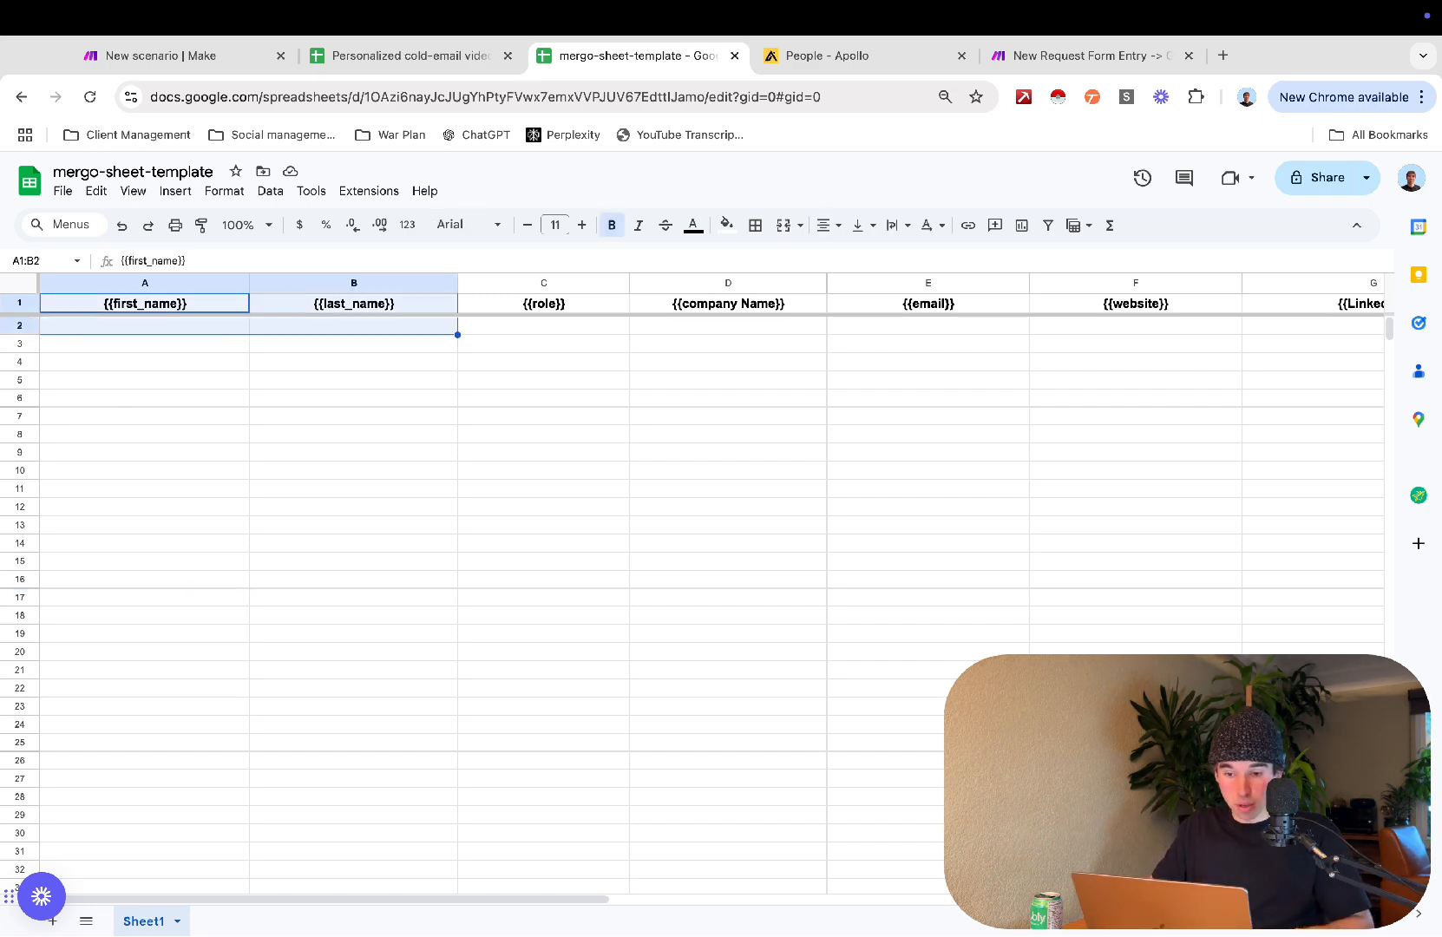
{"action": "key", "text": "shift+Up"}
{"action": "key", "text": "shift+Left"}
{"action": "key", "text": "Down"}
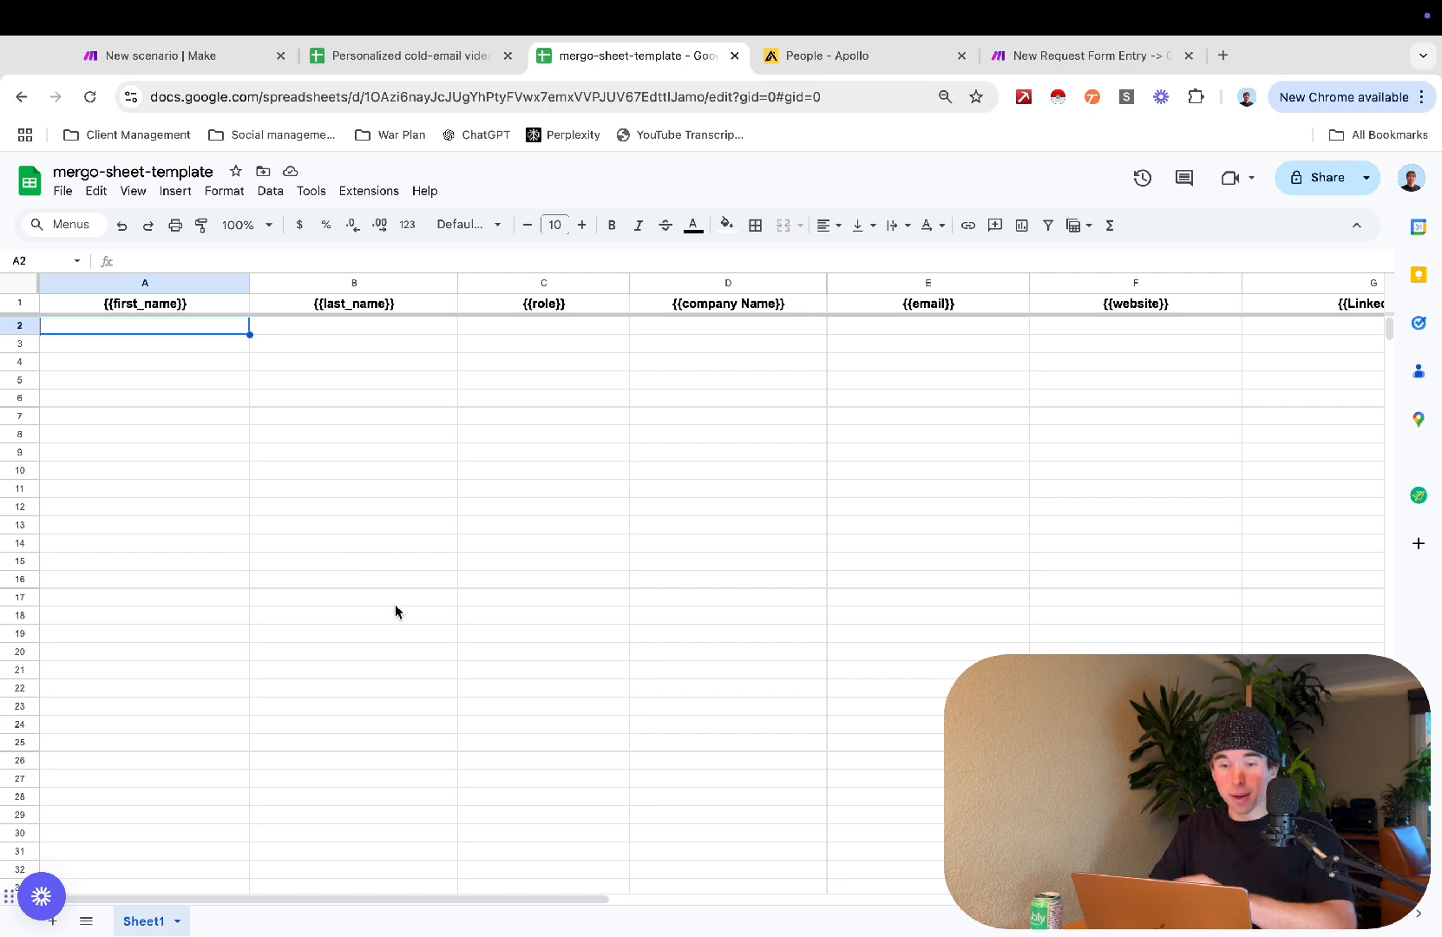
Step: Return to the Make scenario and replace the first_name tag's value with dog
{"action": "left_click", "coordinate": [394, 54]}
{"action": "left_click", "coordinate": [278, 56]}
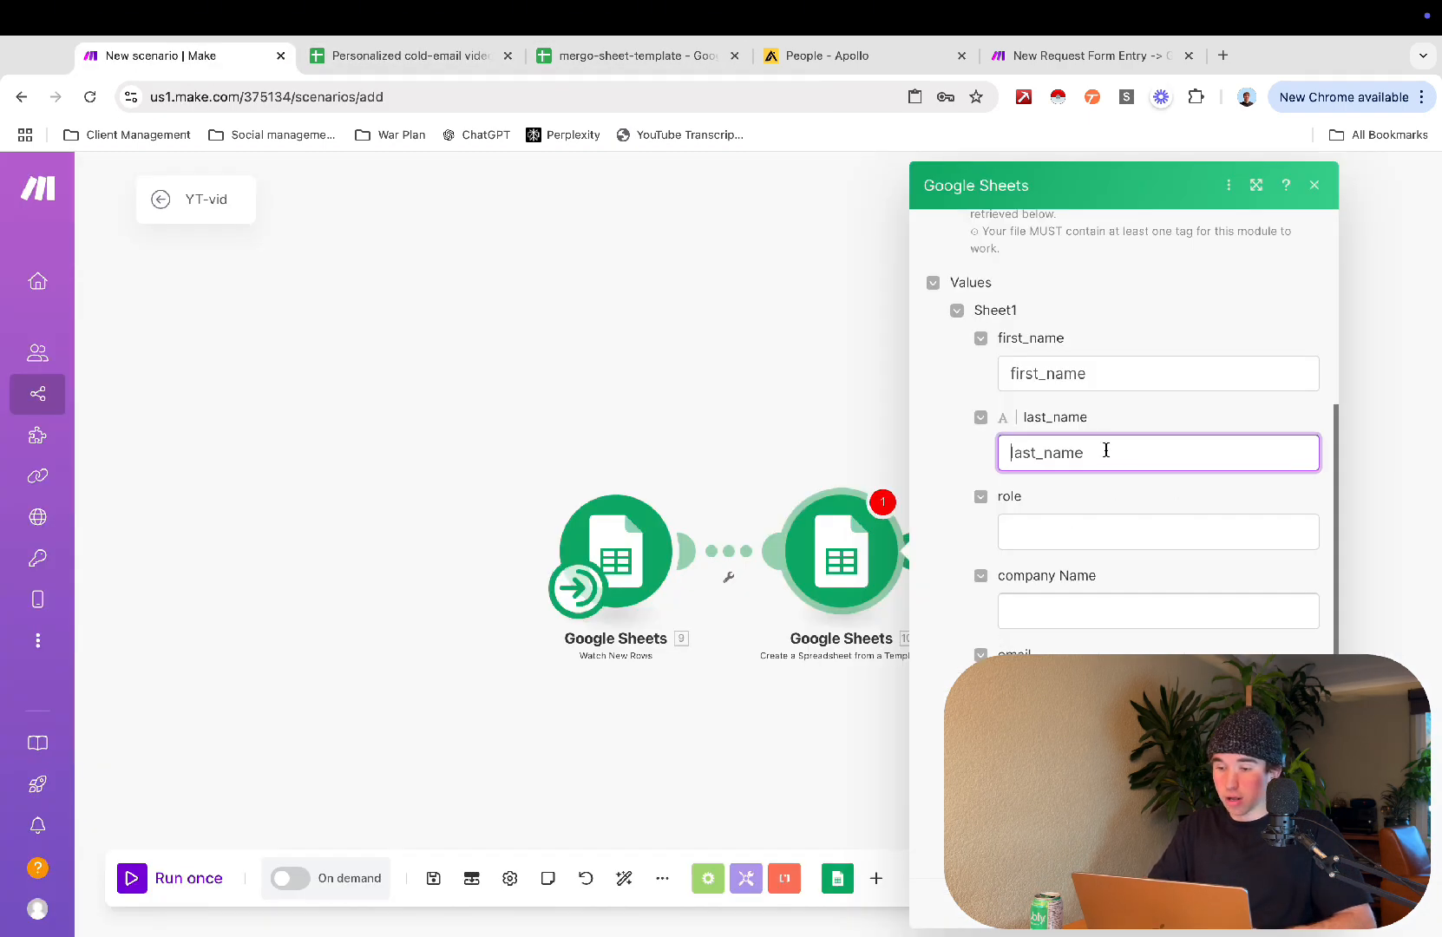
{"action": "double_click", "coordinate": [1098, 375]}
{"action": "key", "text": "BackSpace"}
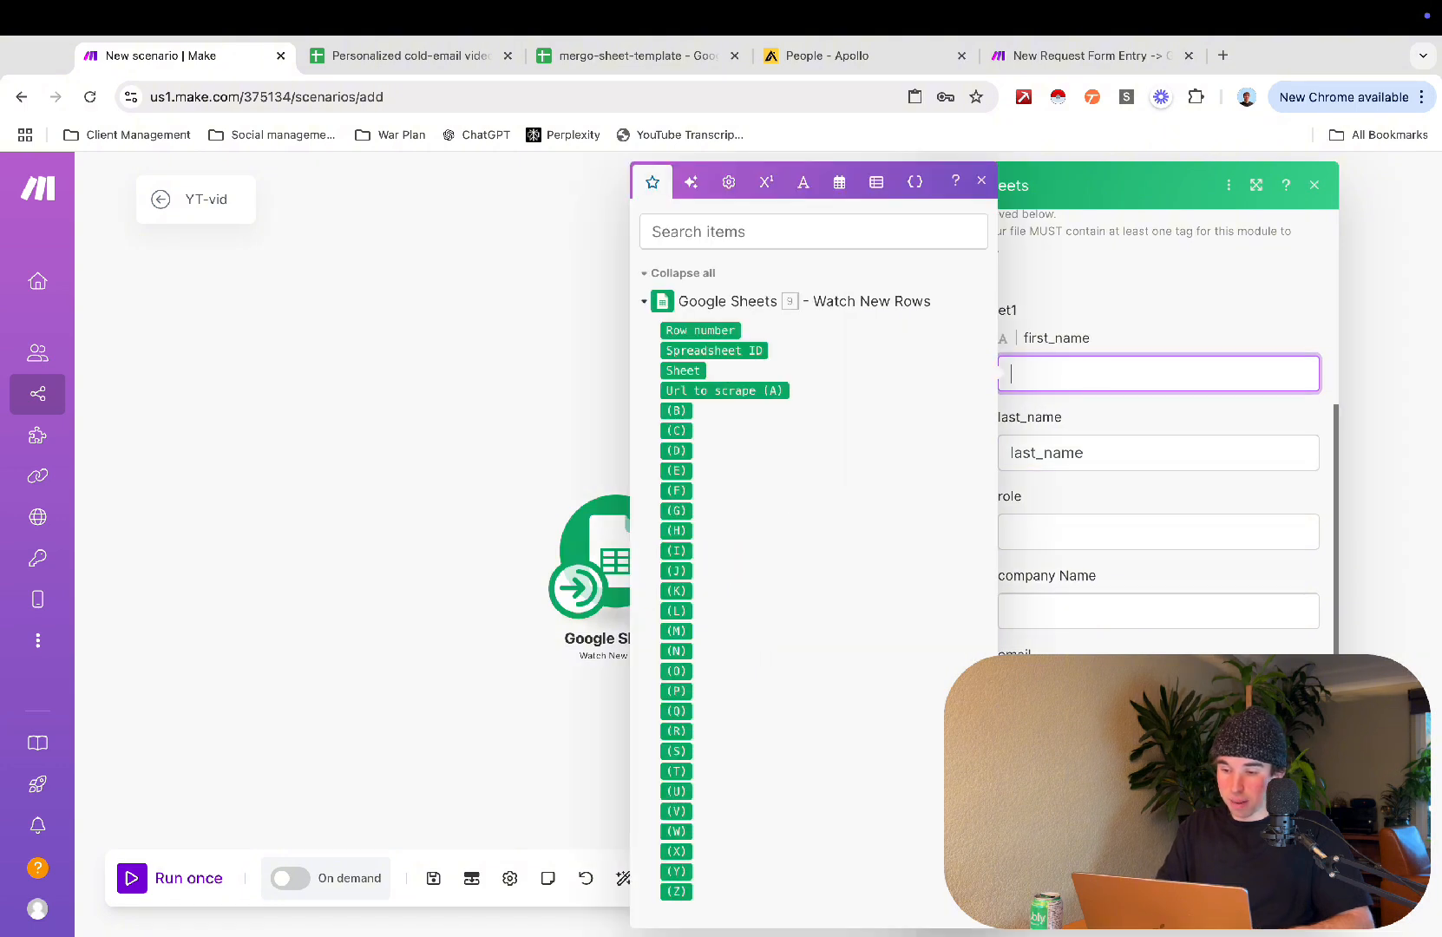
Step: Try replacing the {{first_name}} header in cell A1 of mergo-sheet-template with dog, and undo the change
{"action": "left_click", "coordinate": [402, 56]}
{"action": "left_click", "coordinate": [578, 57]}
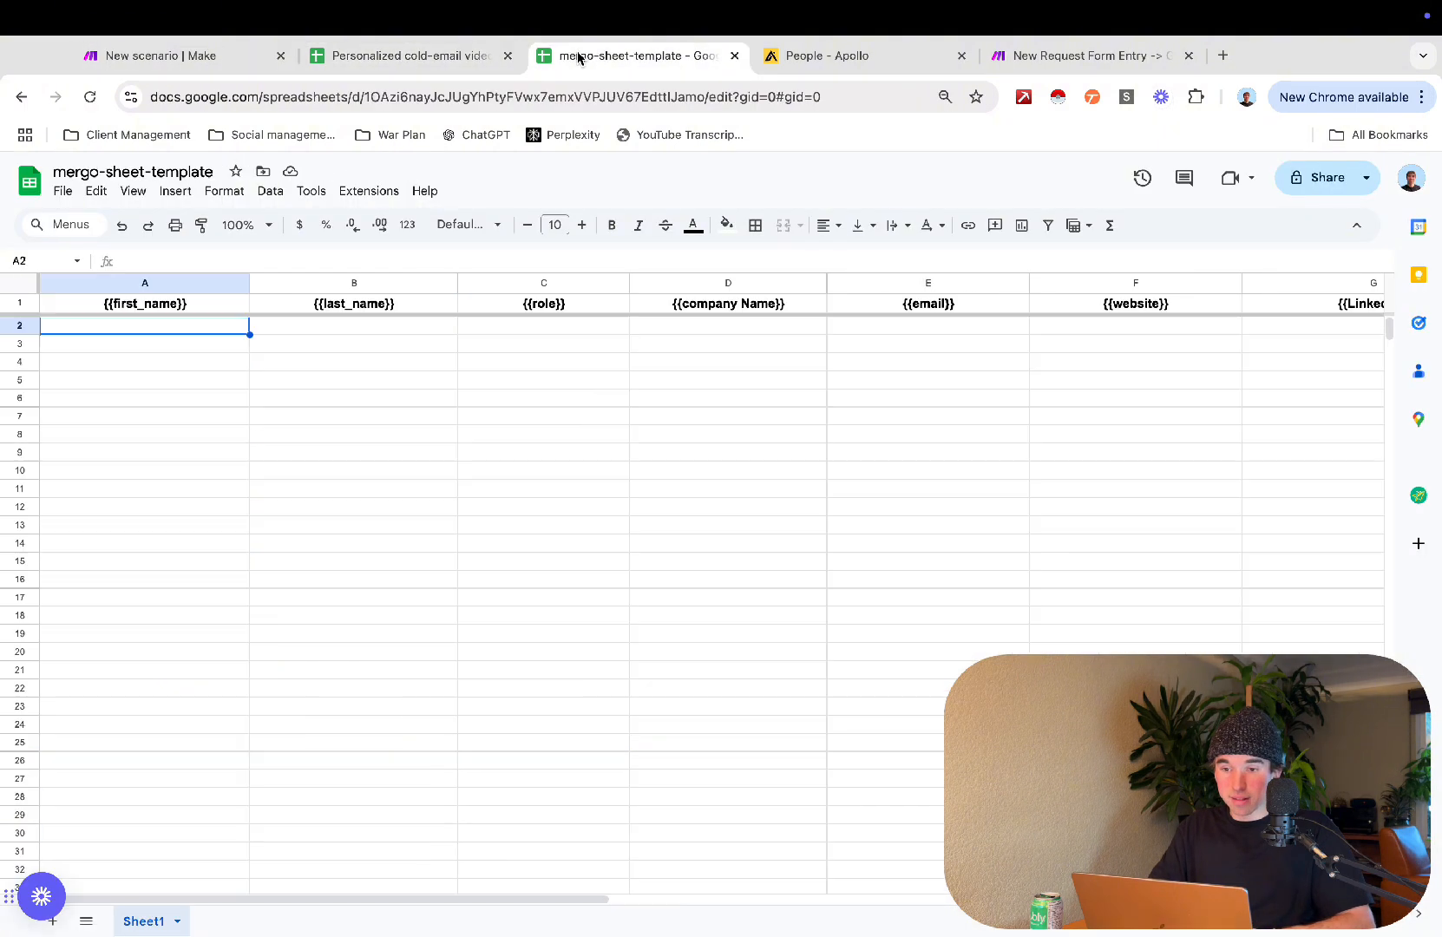
{"action": "left_click", "coordinate": [148, 304]}
{"action": "double_click", "coordinate": [148, 302]}
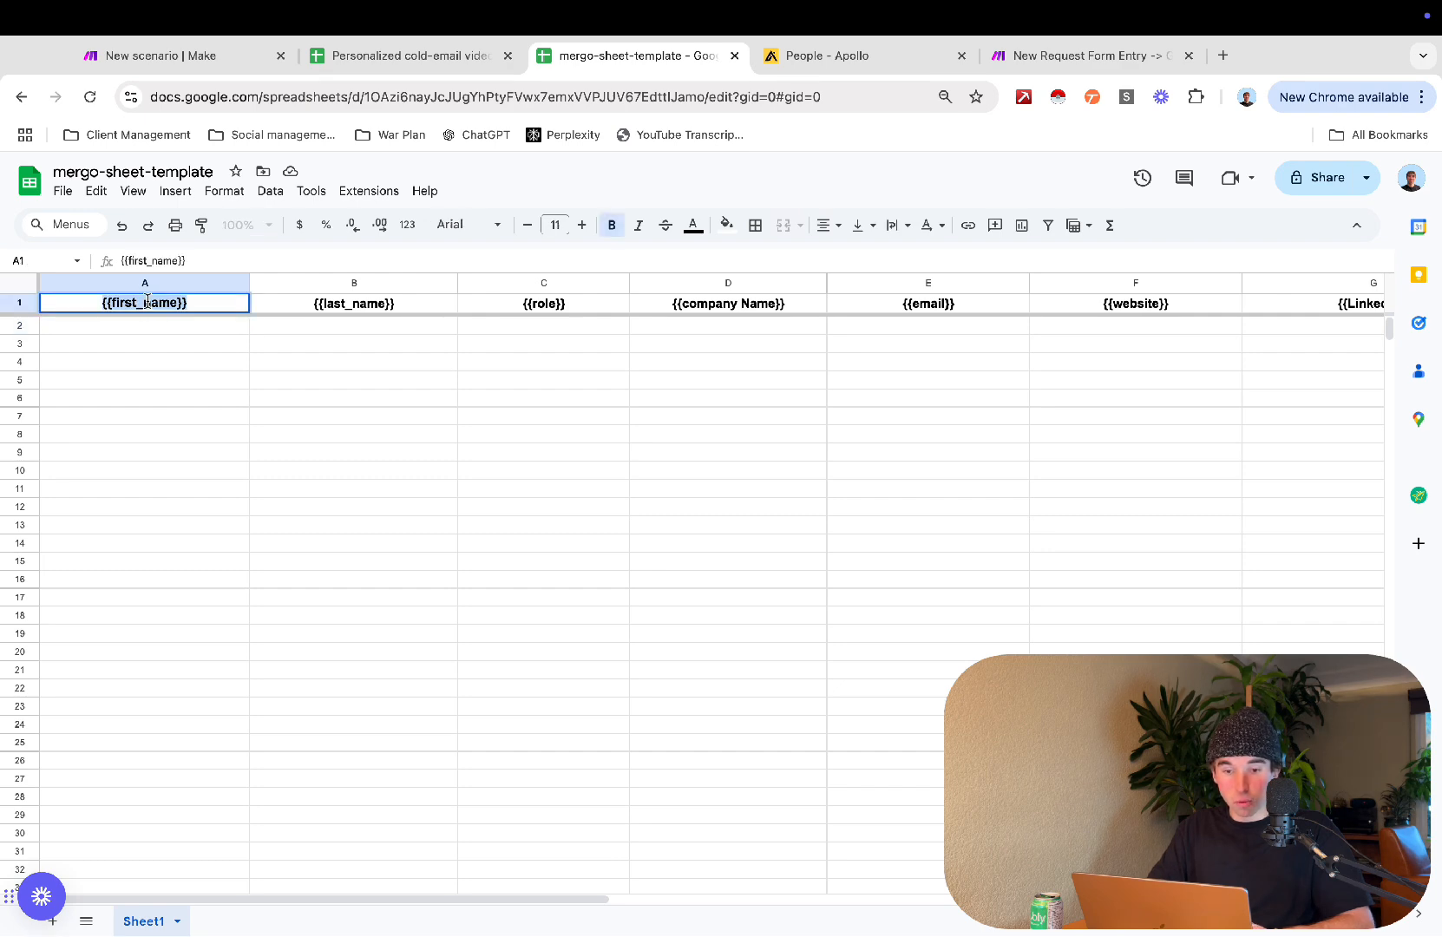
{"action": "type", "text": "dog"}
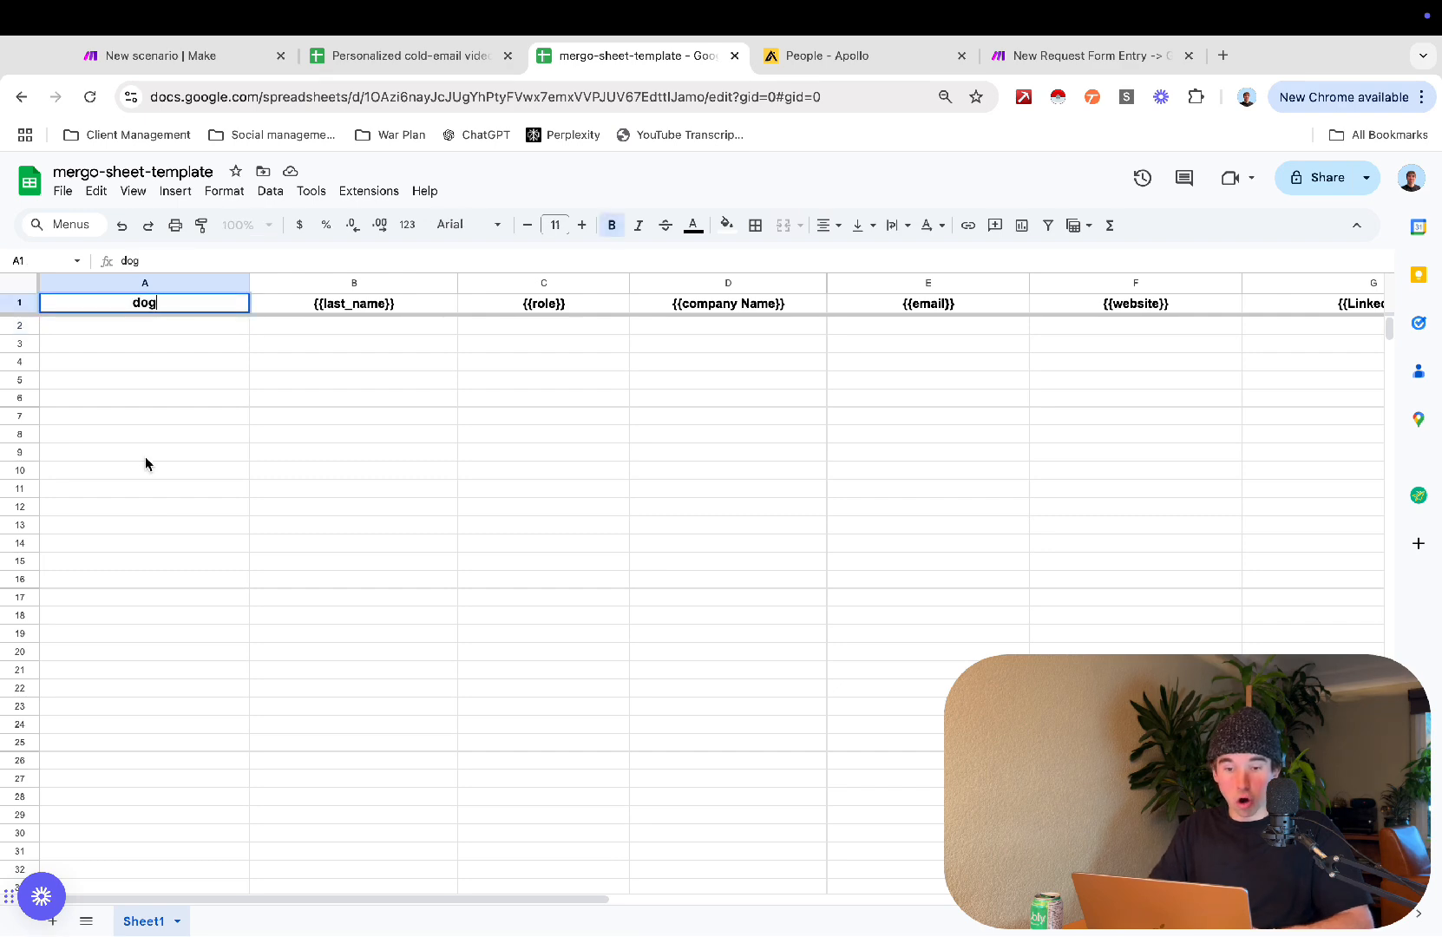
{"action": "left_click", "coordinate": [152, 506]}
{"action": "key", "text": "ctrl+z"}
{"action": "left_click", "coordinate": [152, 506]}
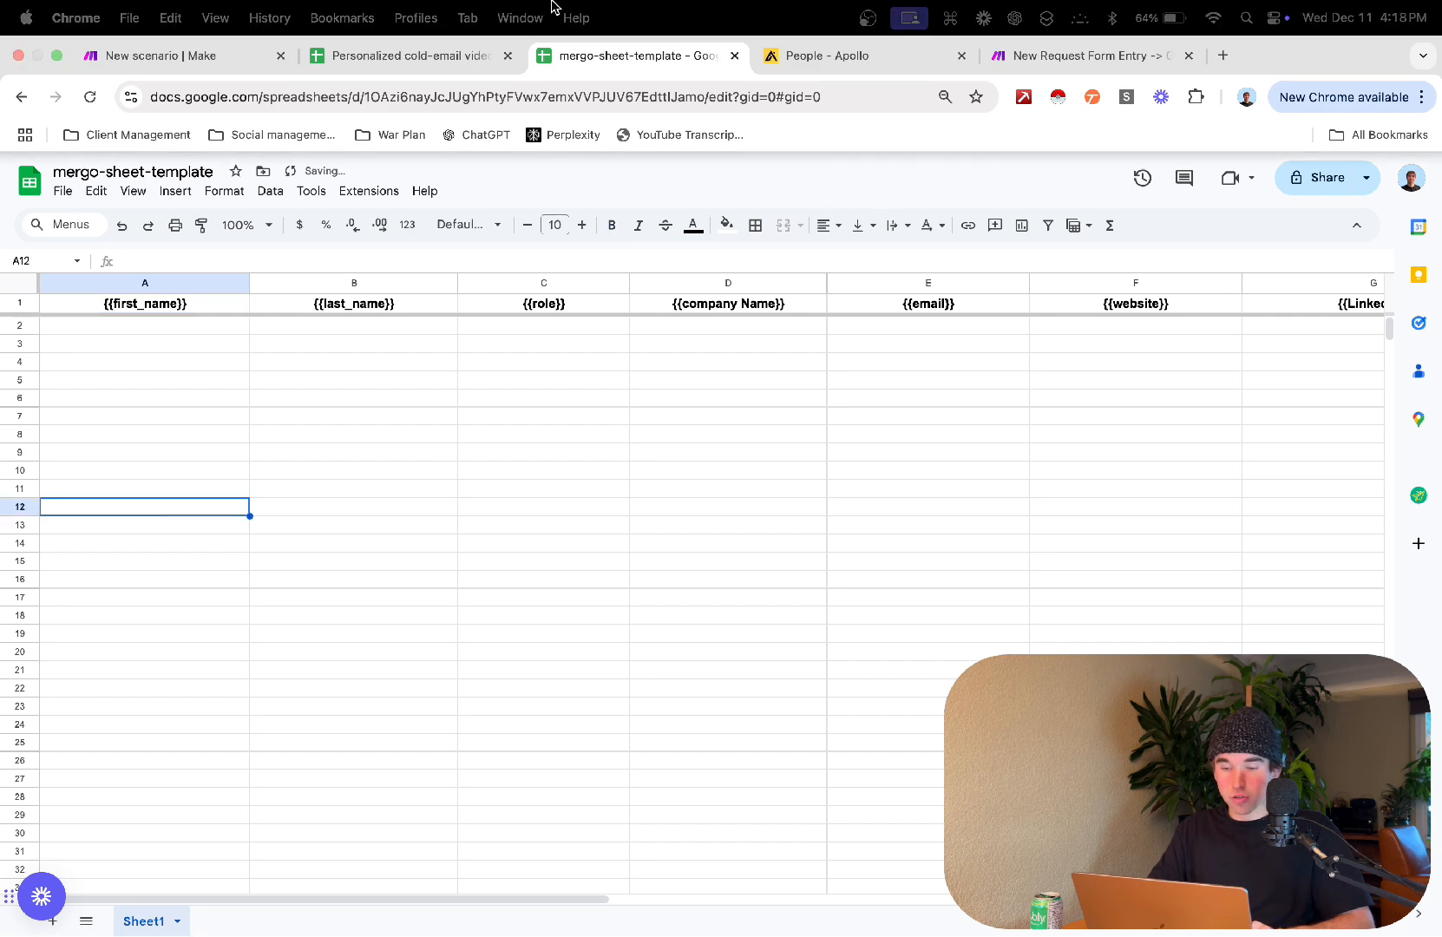
Step: Return to the Make scenario and copy the role tag's label into its value field
{"action": "left_click", "coordinate": [122, 56]}
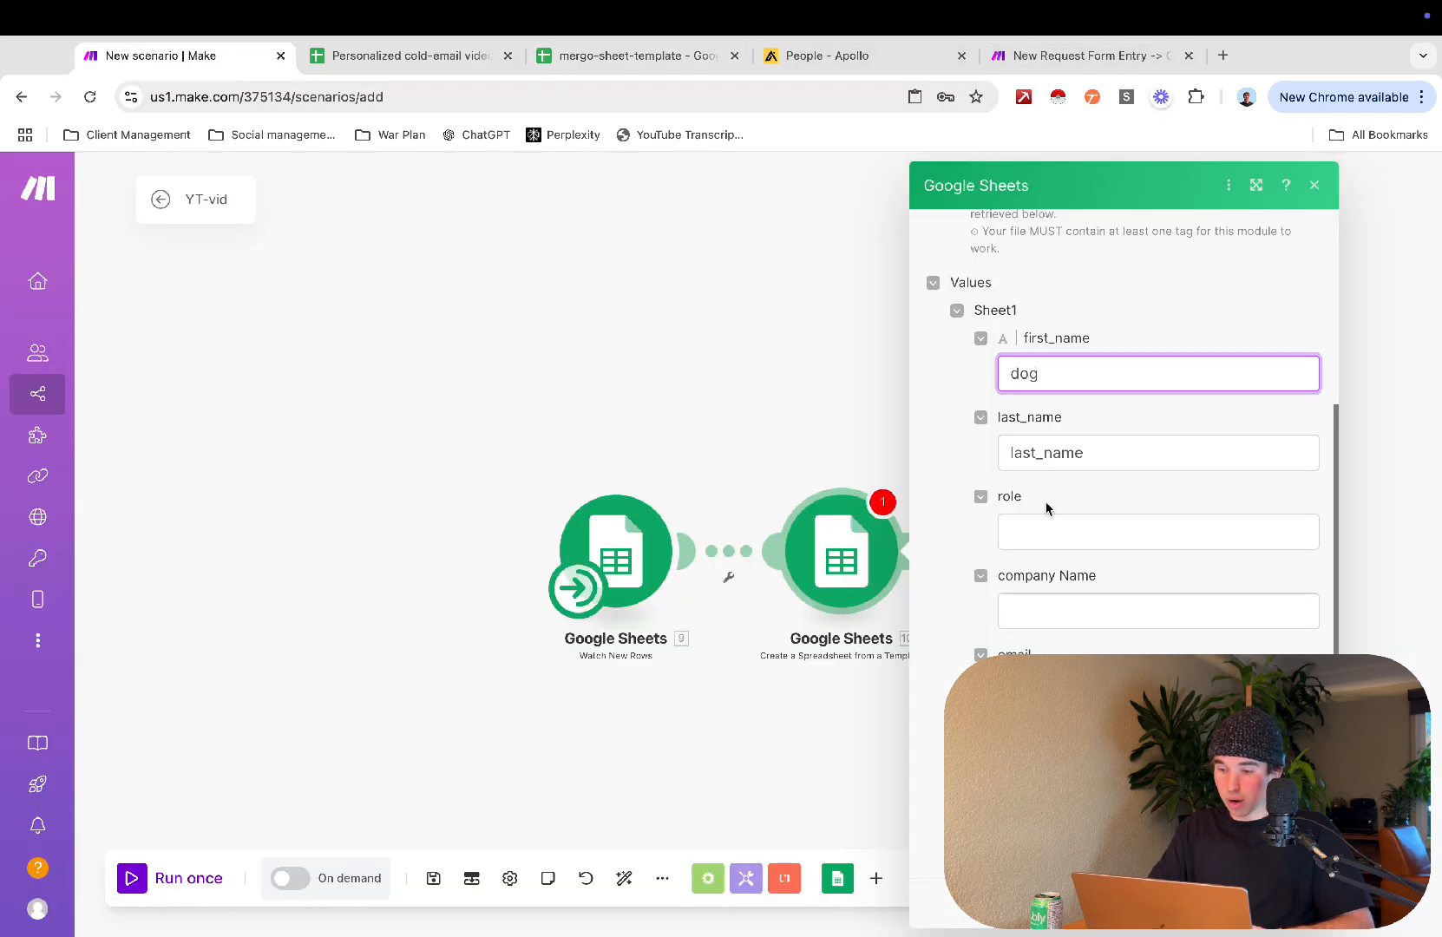
{"action": "double_click", "coordinate": [1016, 500]}
{"action": "key", "text": "super+c"}
{"action": "left_click", "coordinate": [1028, 529]}
{"action": "key", "text": "super+v"}
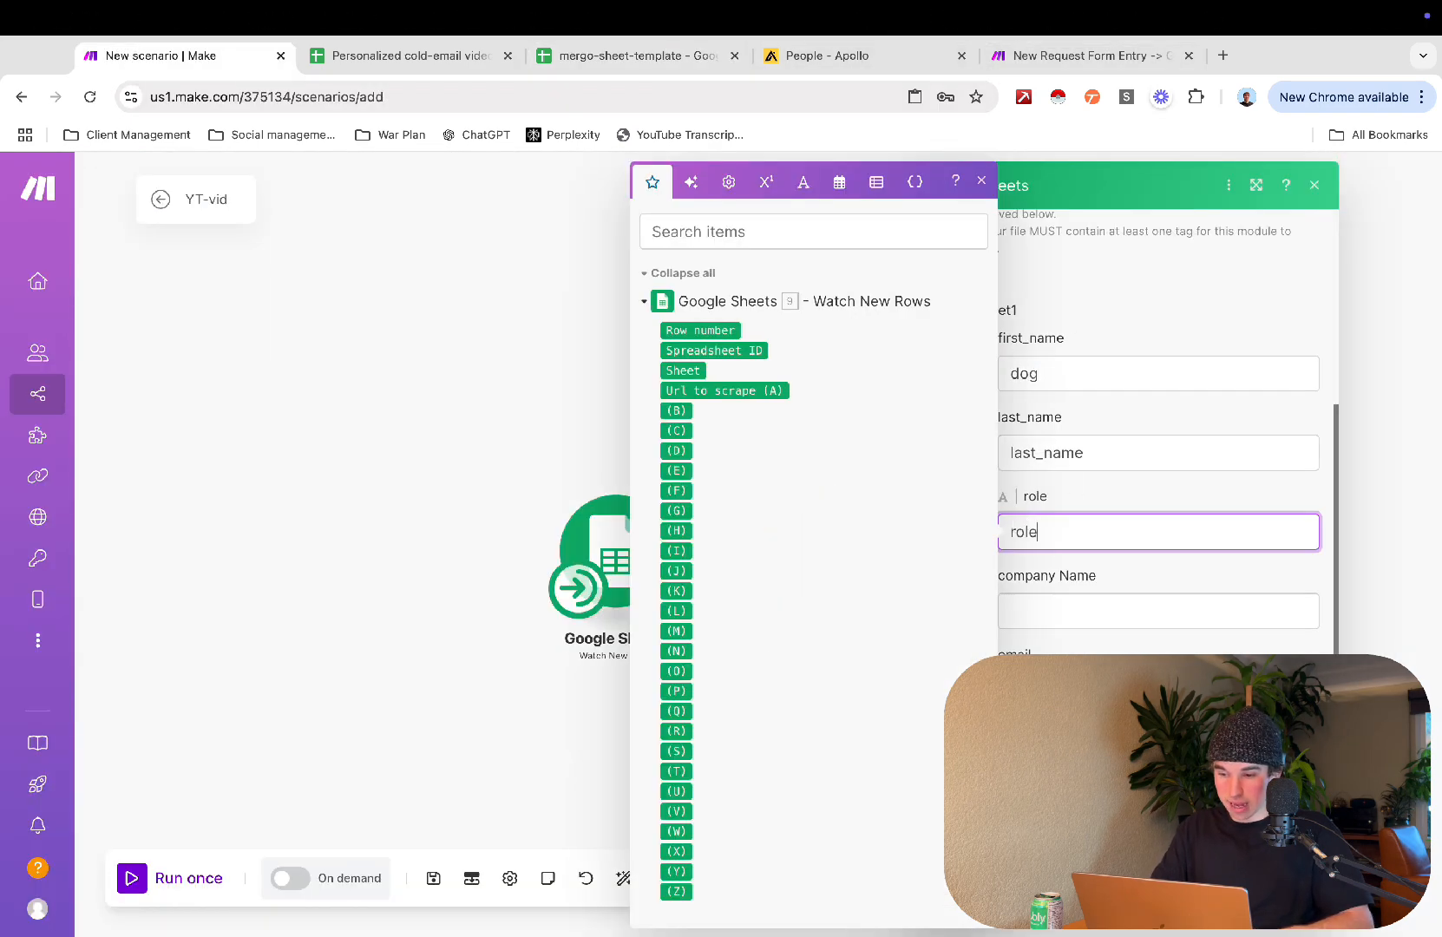
Step: Enter company name as the company Name tag's value
{"action": "left_click", "coordinate": [1075, 628]}
{"action": "type", "text": "com"}
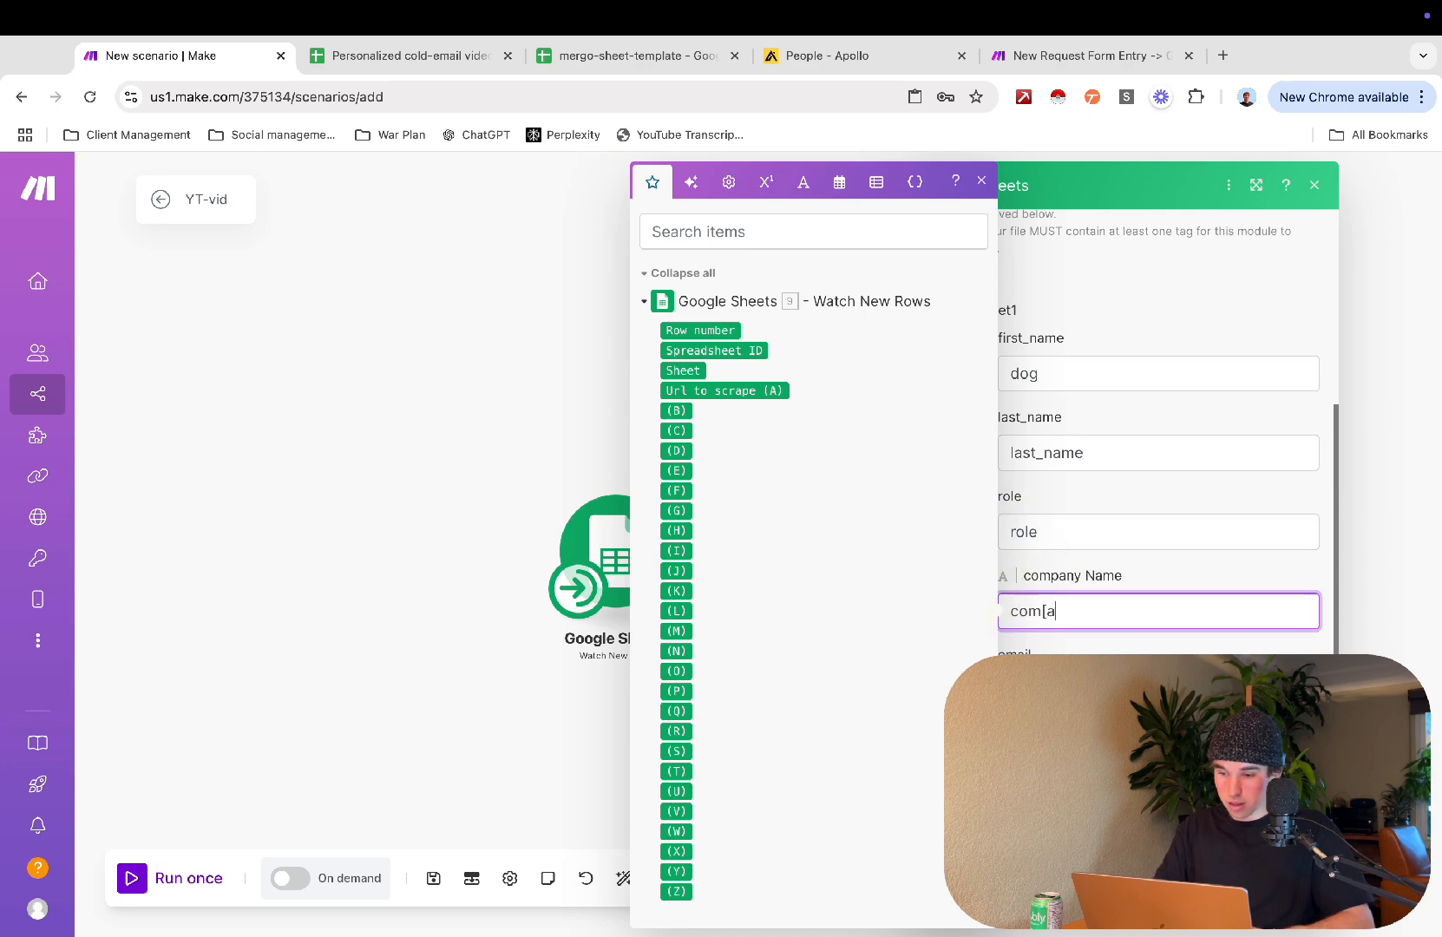
{"action": "type", "text": "pany mam"}
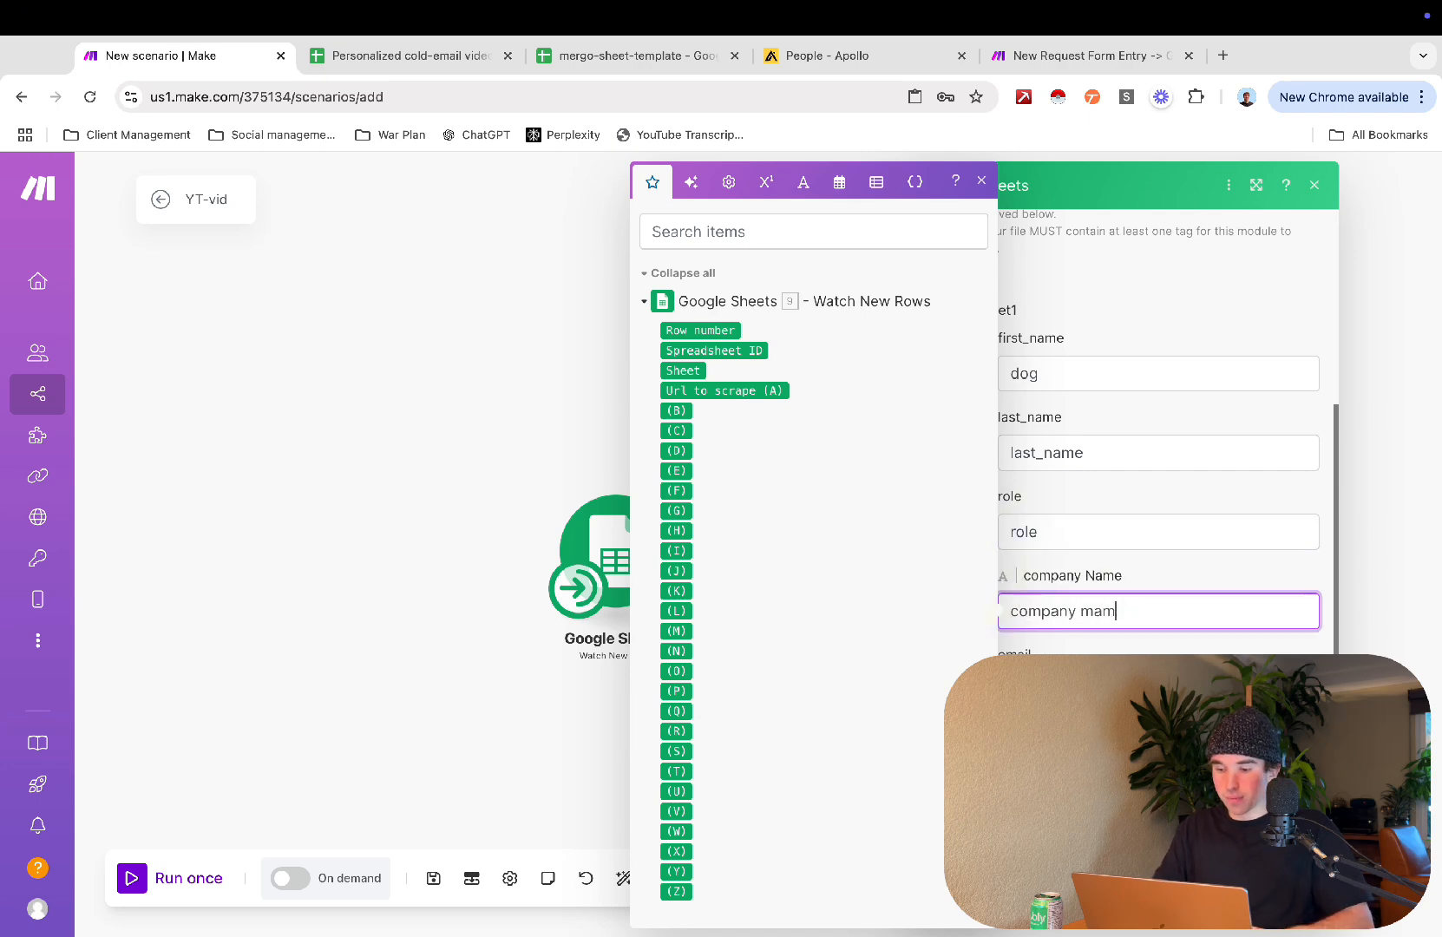
{"action": "type", "text": "ename"}
{"action": "key", "text": "Tab"}
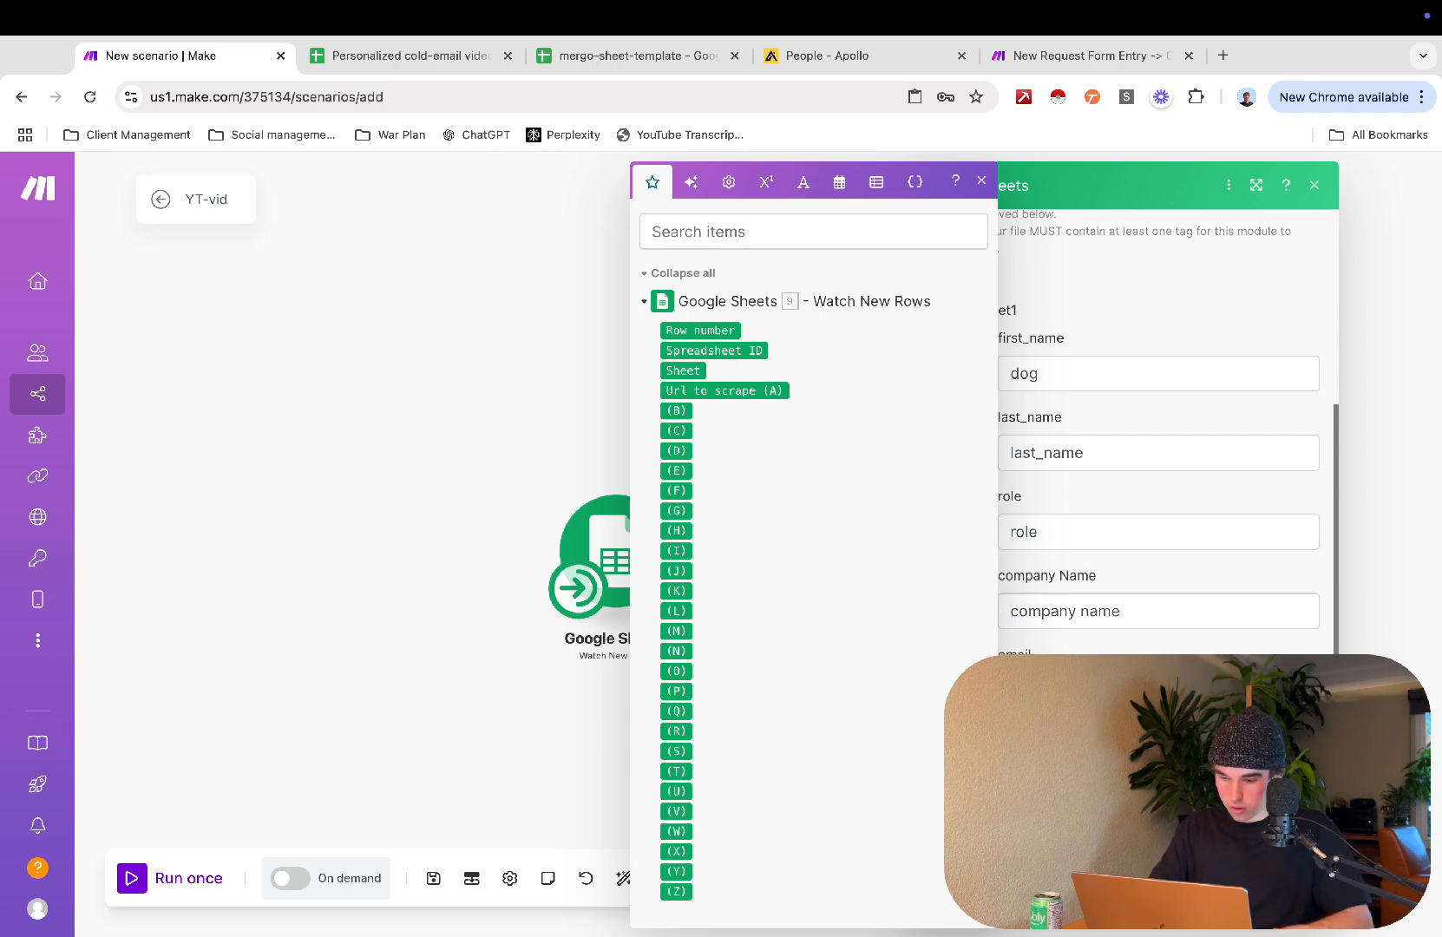
Step: Fill the email, website and Linkedin tag values with email, website and Linkedin
{"action": "scroll", "coordinate": [1159, 432], "scroll_direction": "down", "scroll_amount": 2}
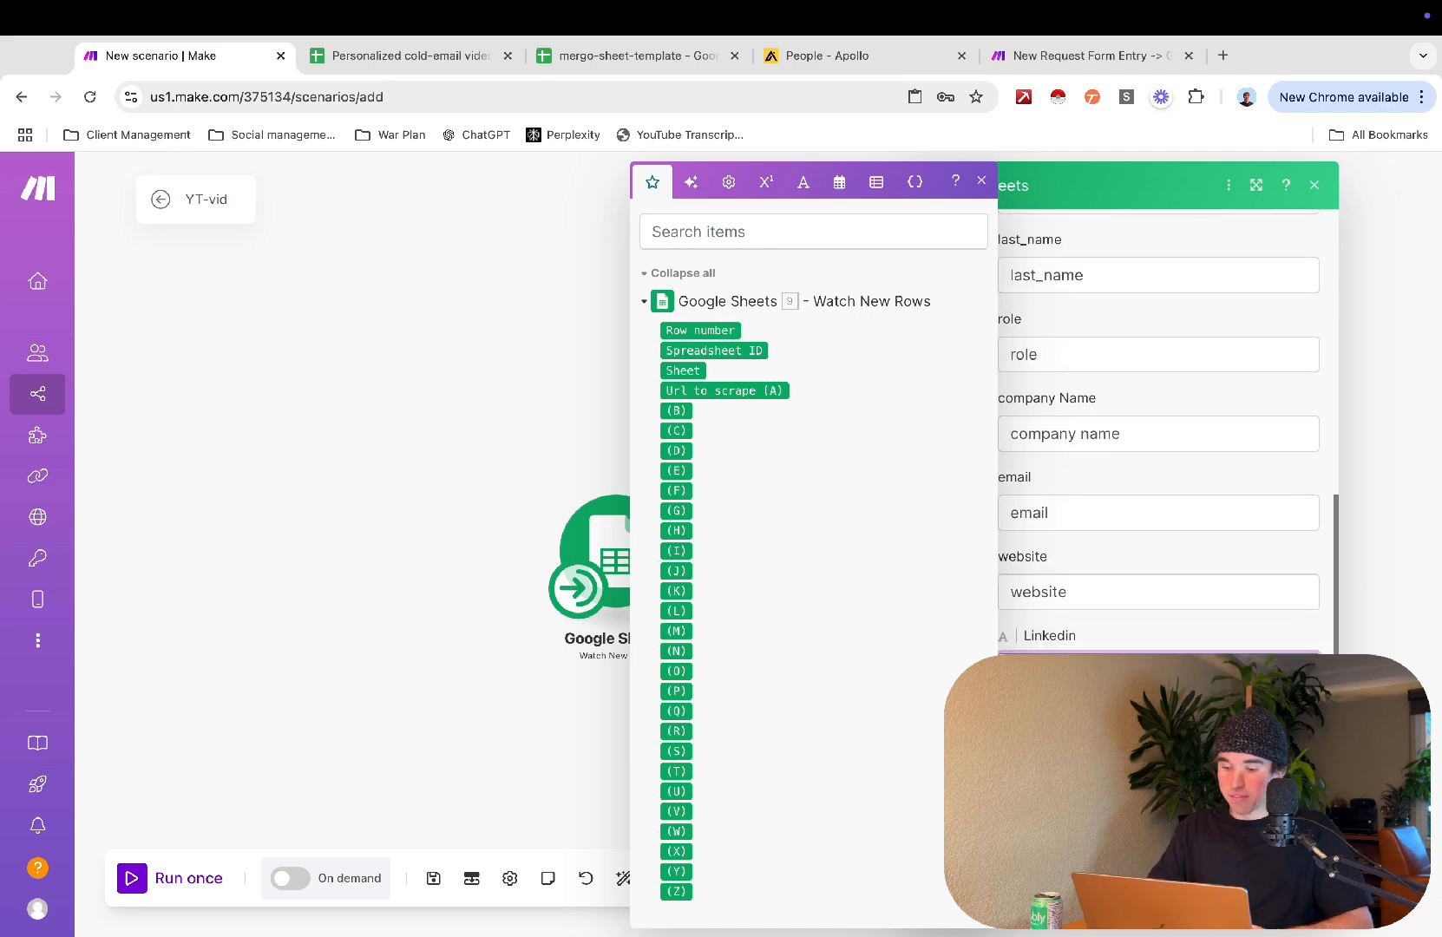
{"action": "key", "text": "Tab"}
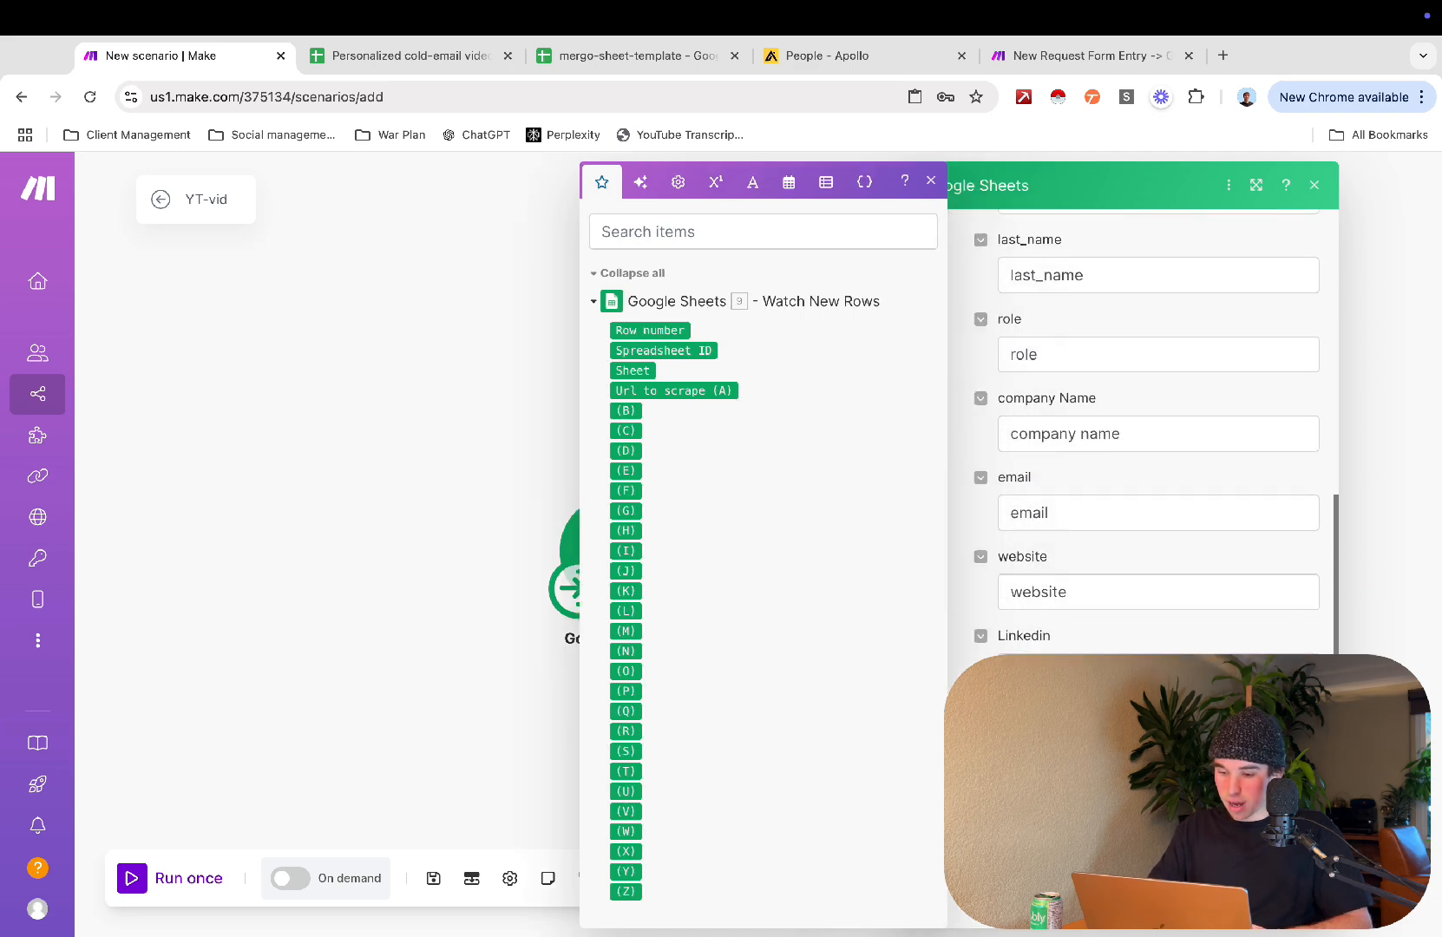
{"action": "scroll", "coordinate": [1159, 433], "scroll_direction": "down", "scroll_amount": 1}
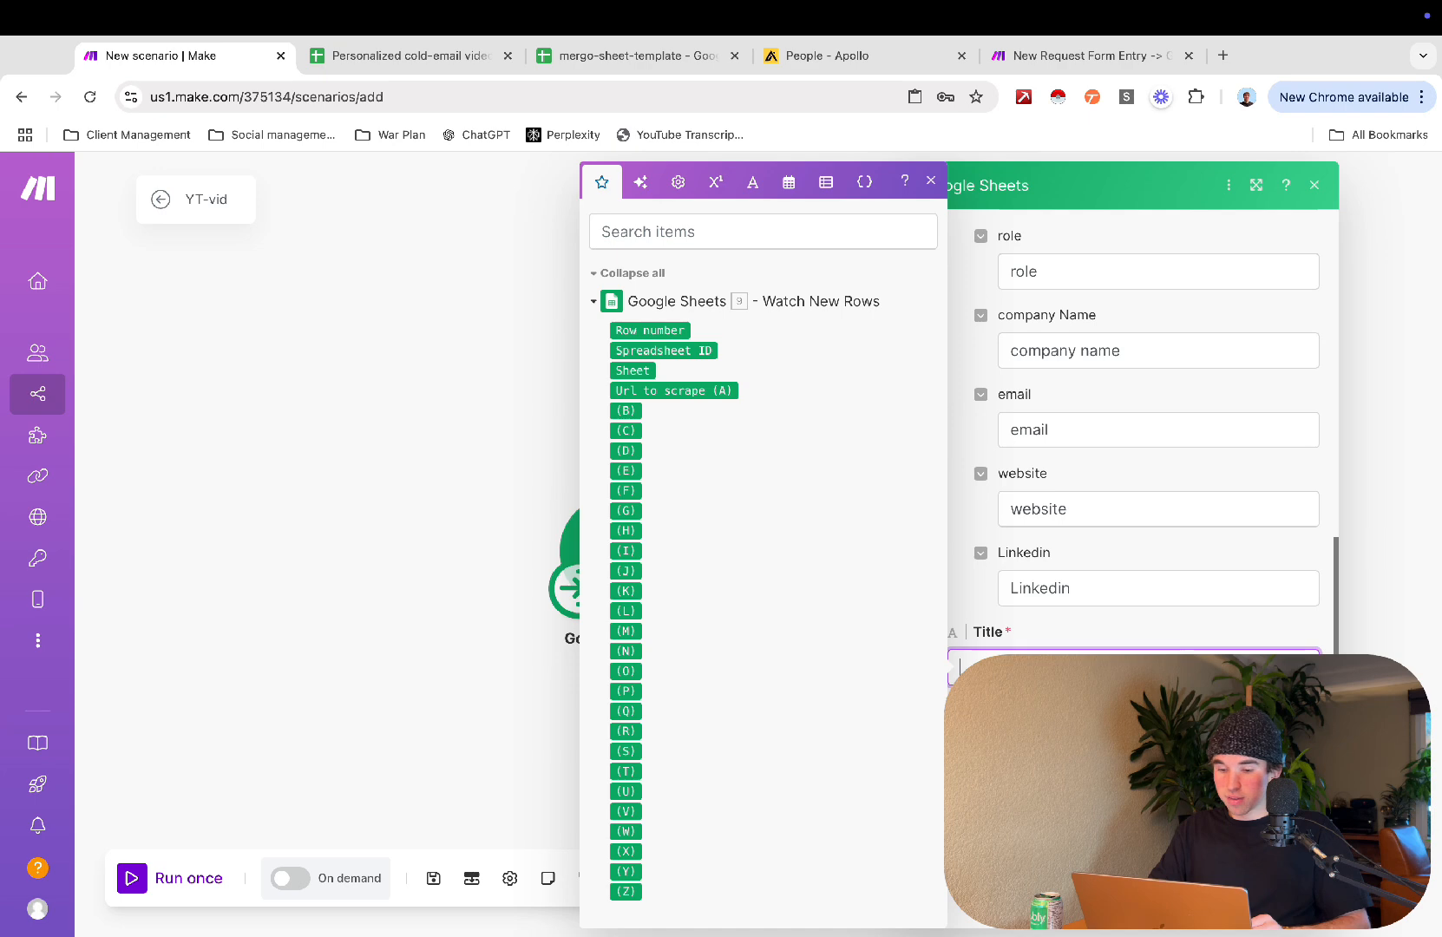
{"action": "scroll", "coordinate": [1159, 432], "scroll_direction": "up", "scroll_amount": 5}
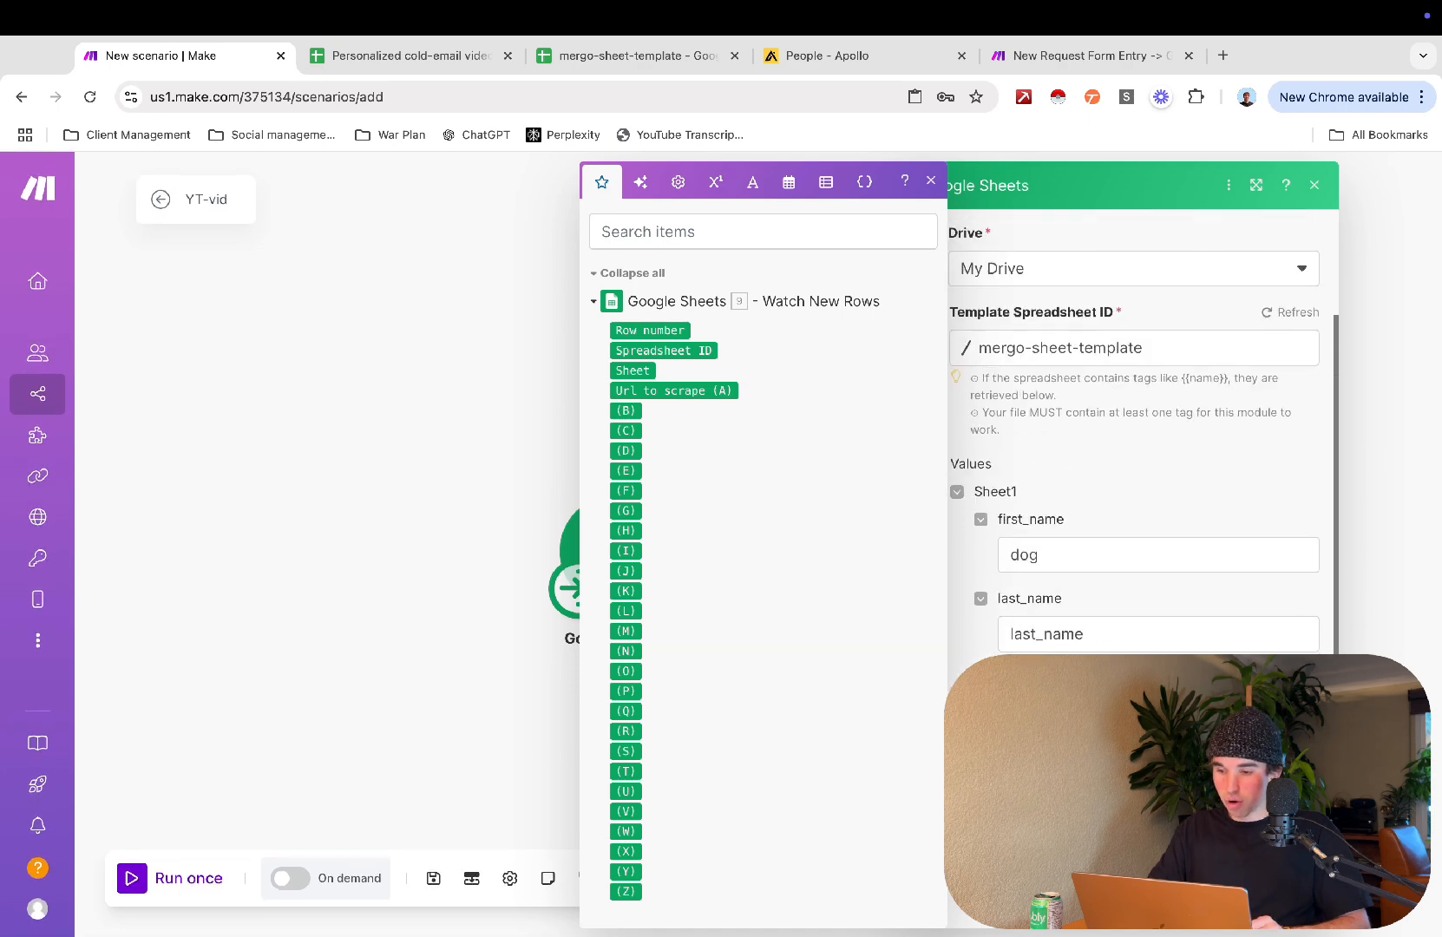
{"action": "scroll", "coordinate": [1159, 432], "scroll_direction": "down", "scroll_amount": 5}
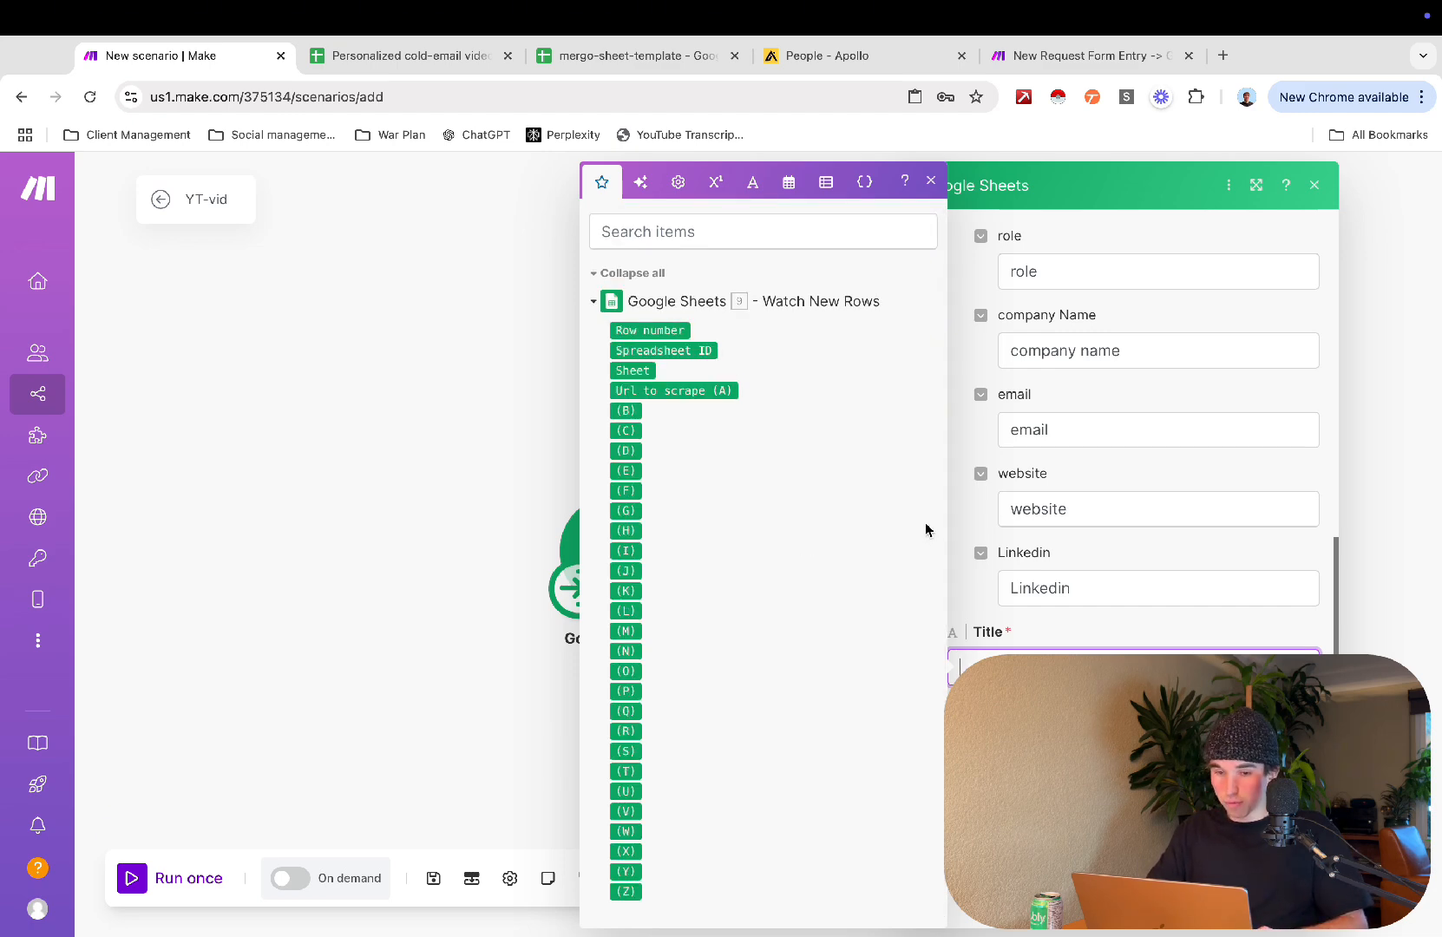
Step: Set the new spreadsheet's title to formatDate(now; YYYY-MM-DD) followed by "- apollo scrape"
{"action": "left_click", "coordinate": [789, 182]}
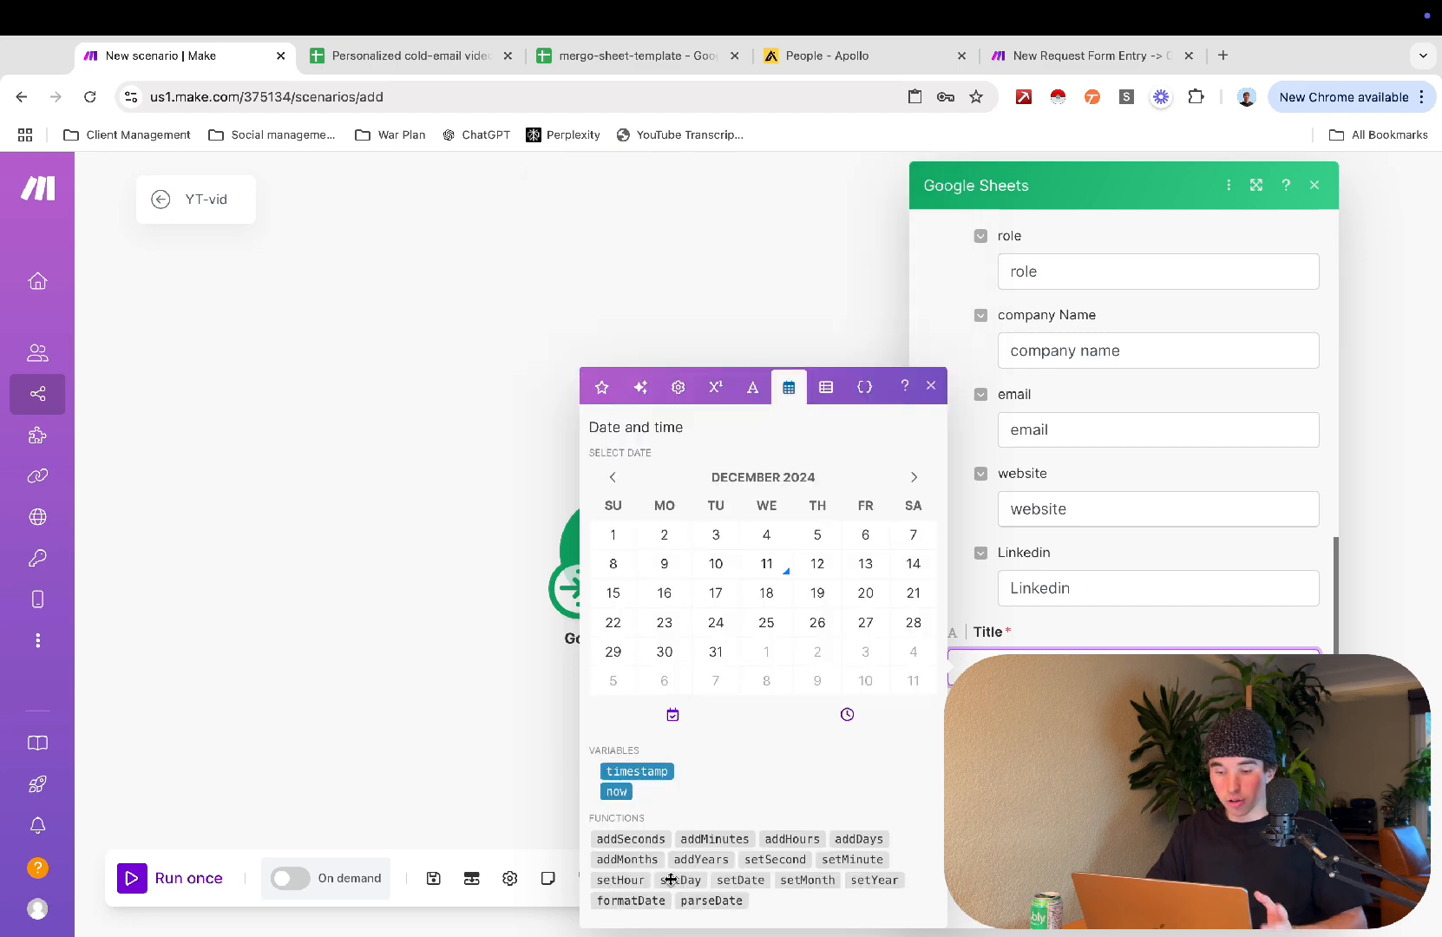
{"action": "mouse_move", "coordinate": [745, 835]}
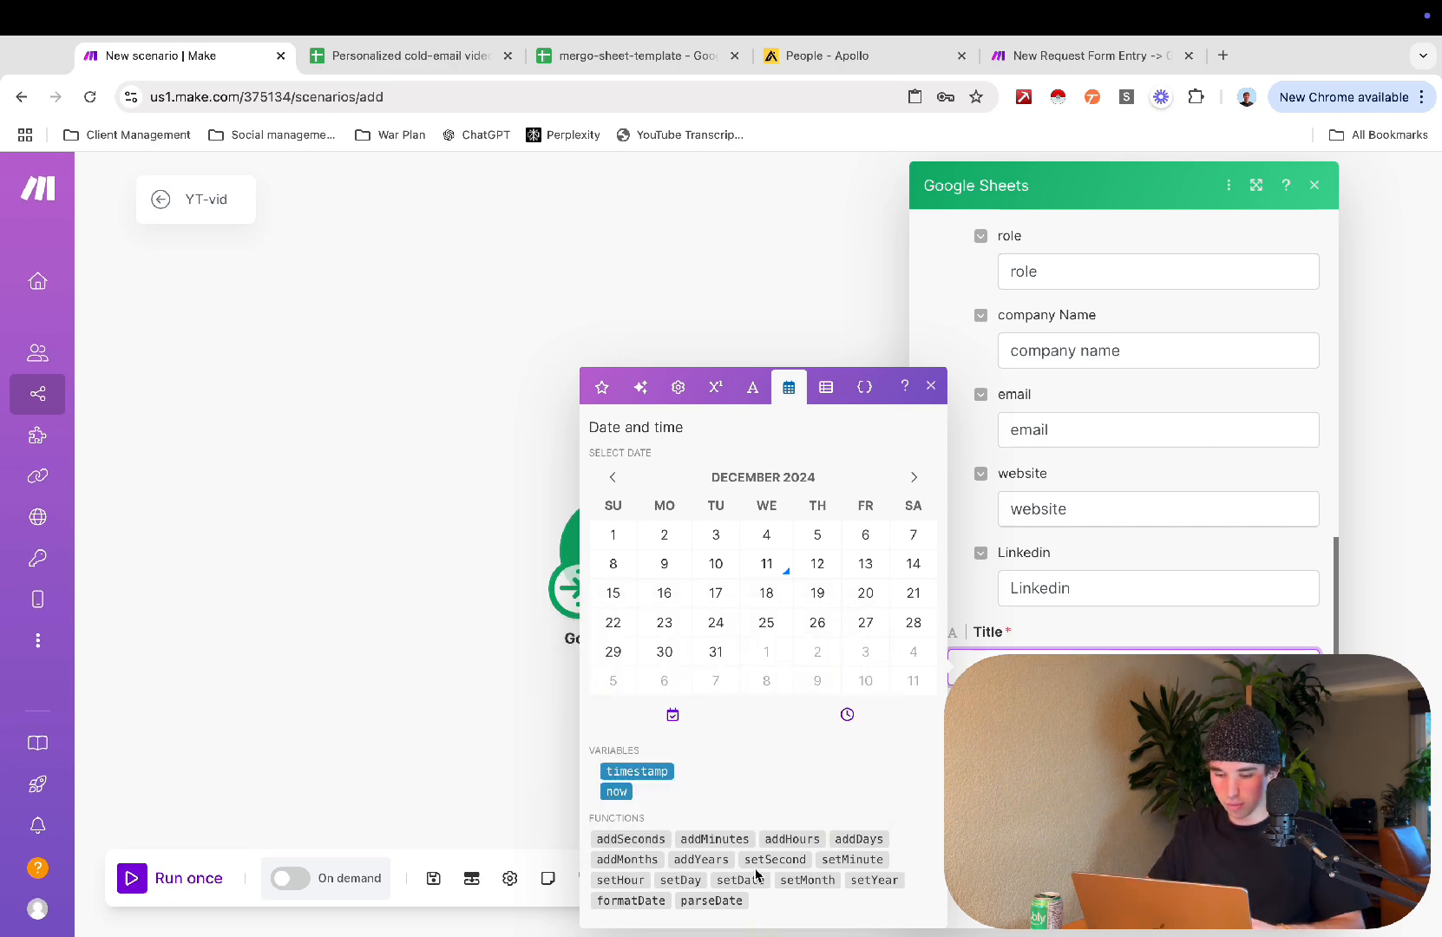
{"action": "left_click", "coordinate": [653, 901]}
{"action": "left_click", "coordinate": [1050, 668]}
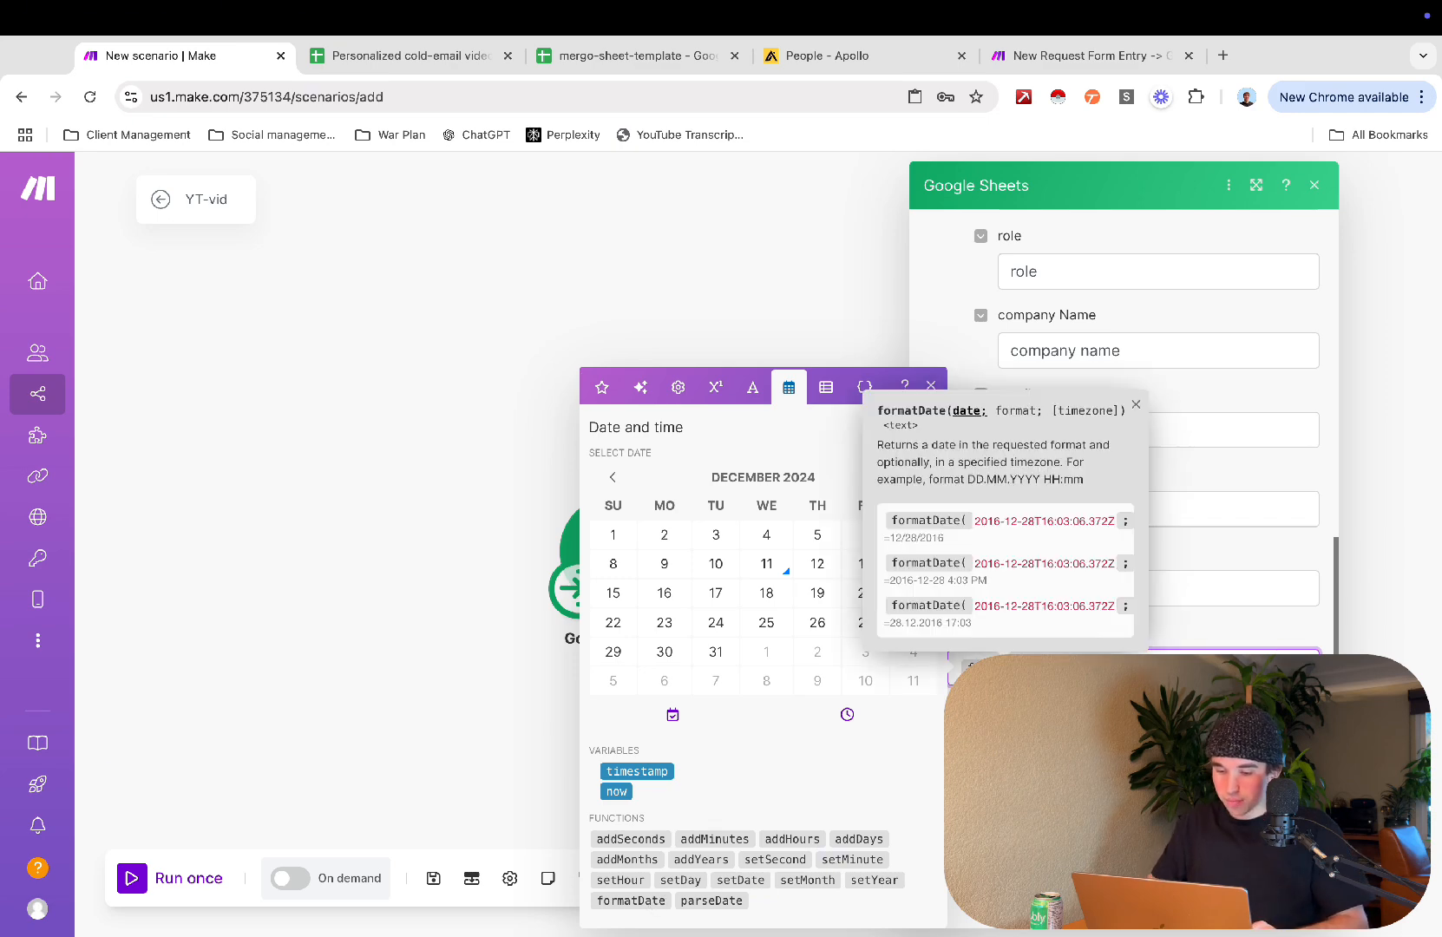
{"action": "left_click", "coordinate": [617, 792]}
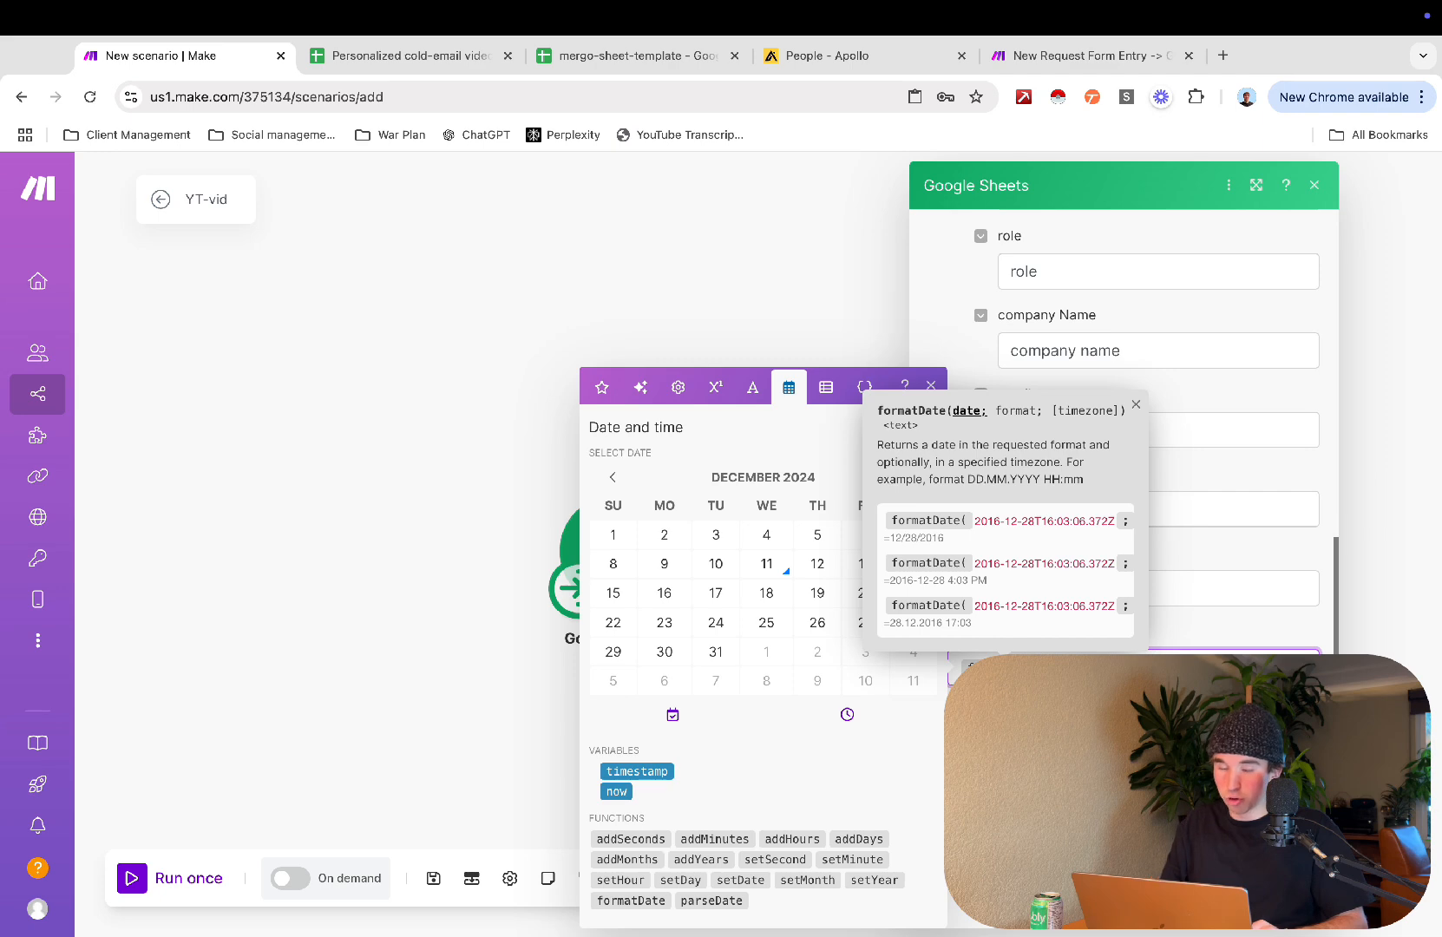
{"action": "mouse_move", "coordinate": [1276, 9]}
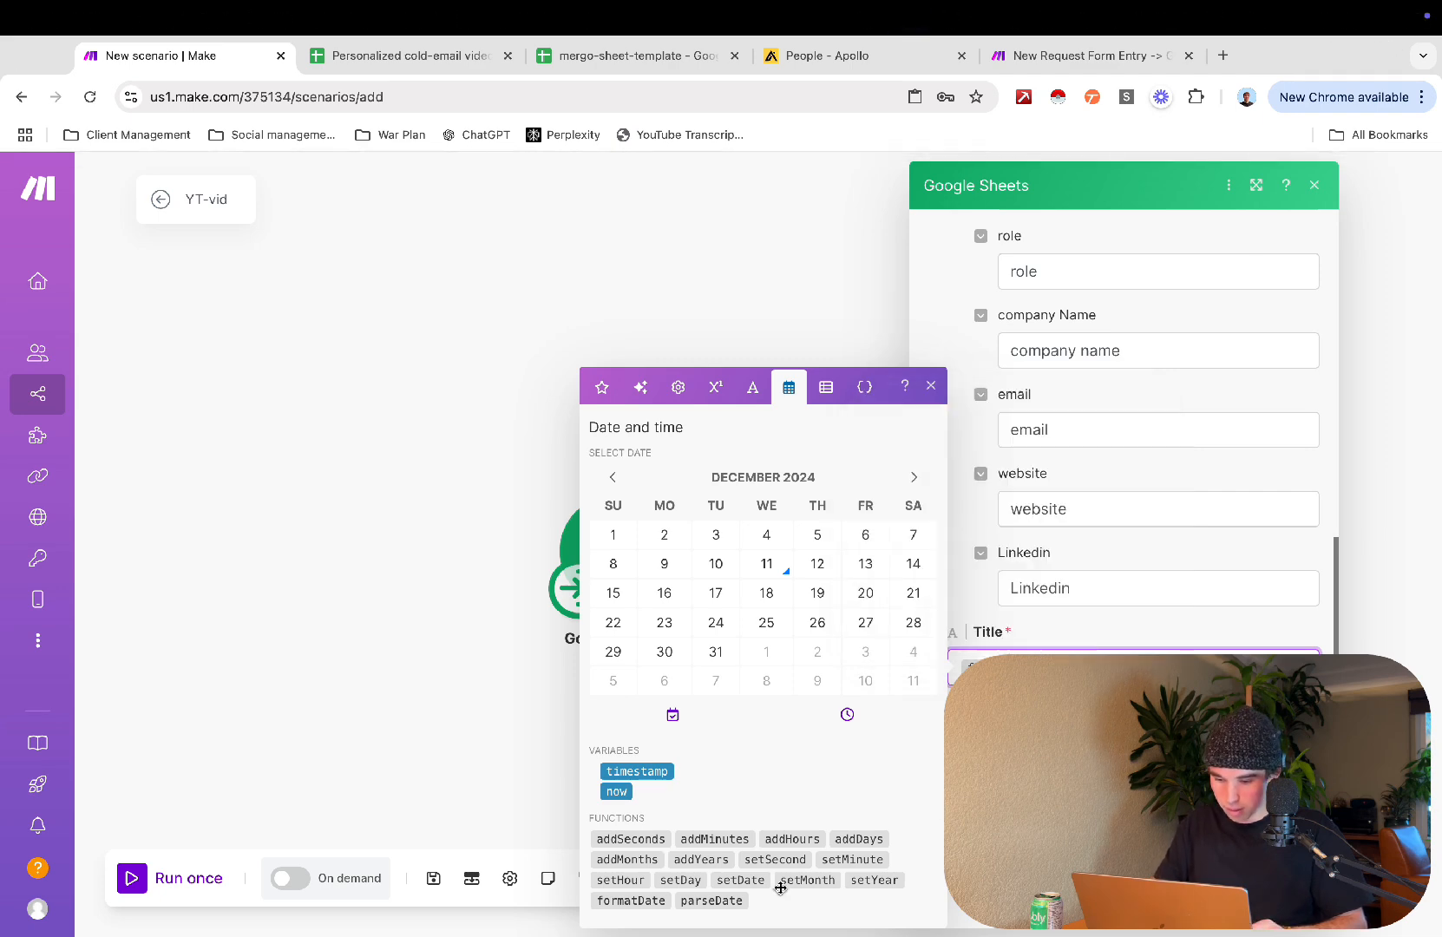
{"action": "left_click", "coordinate": [1104, 668]}
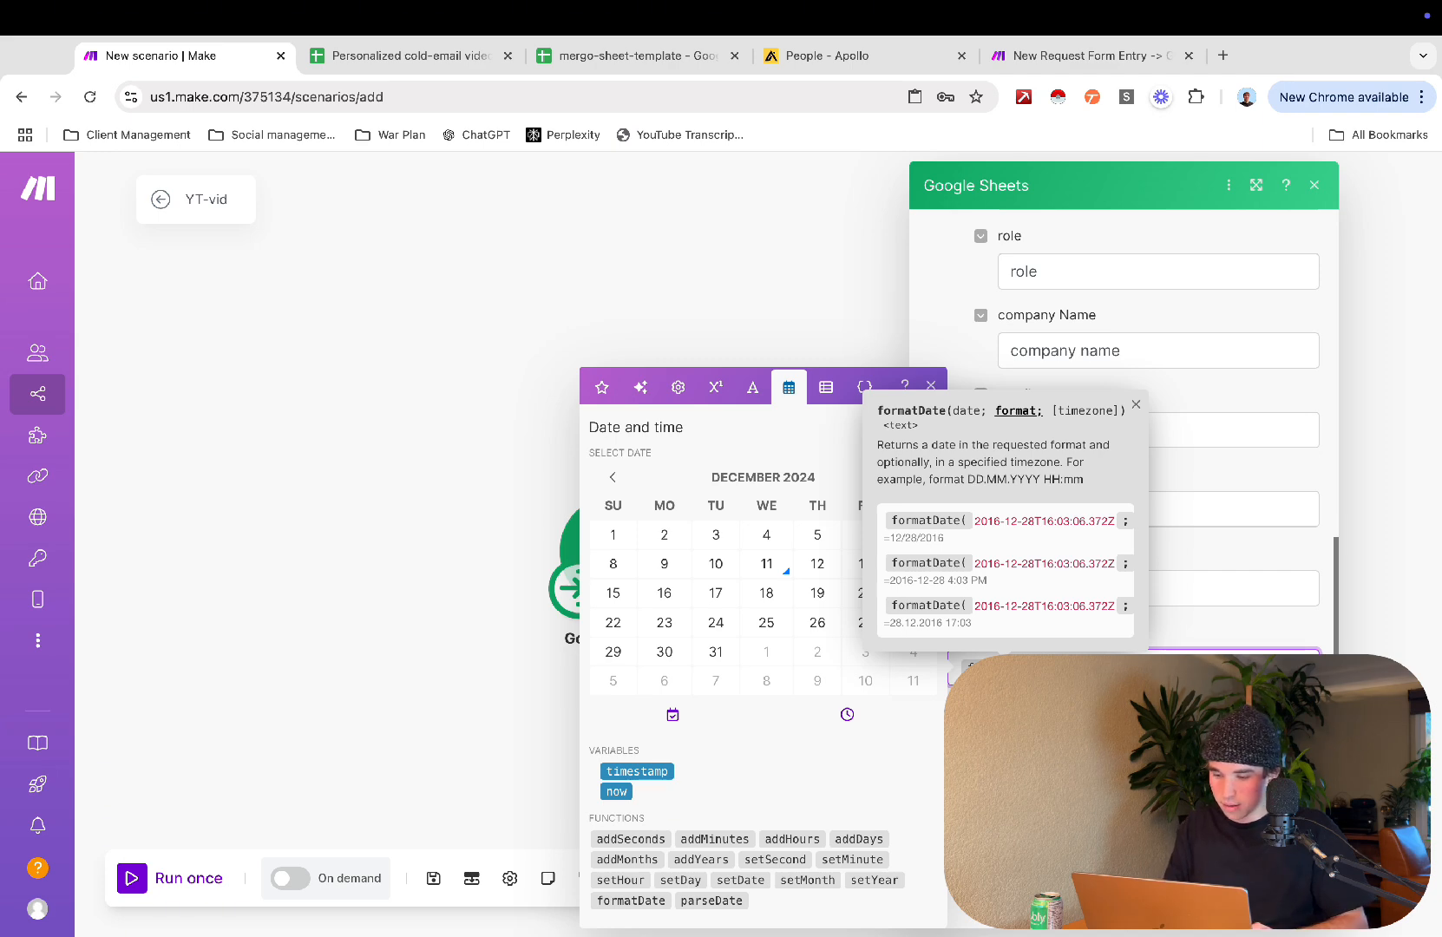
{"action": "key", "text": "Right"}
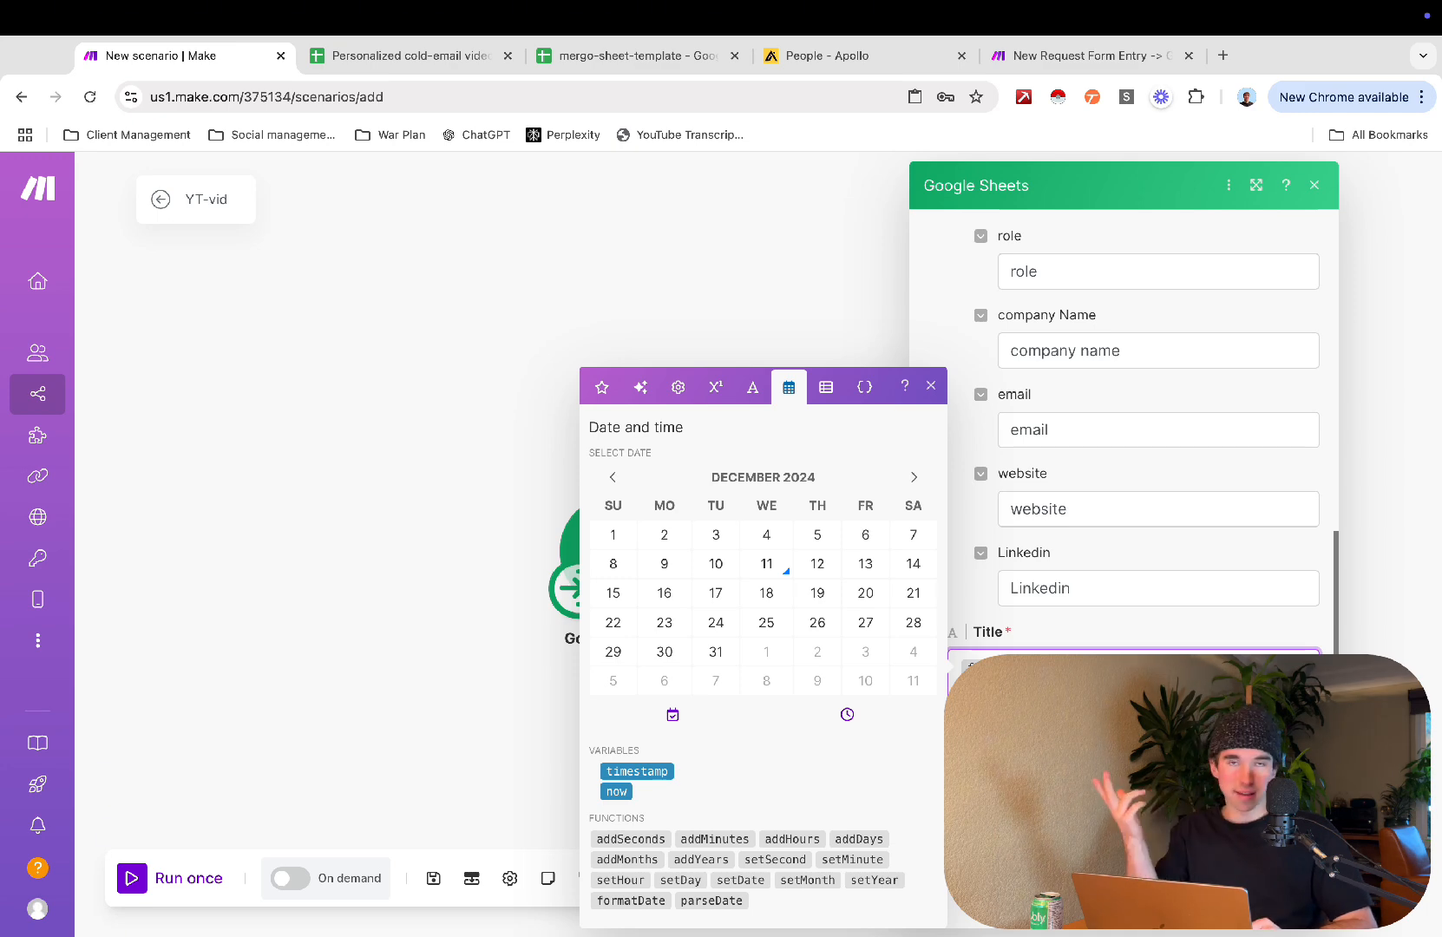
{"action": "scroll", "coordinate": [1125, 521], "scroll_direction": "down", "scroll_amount": 1}
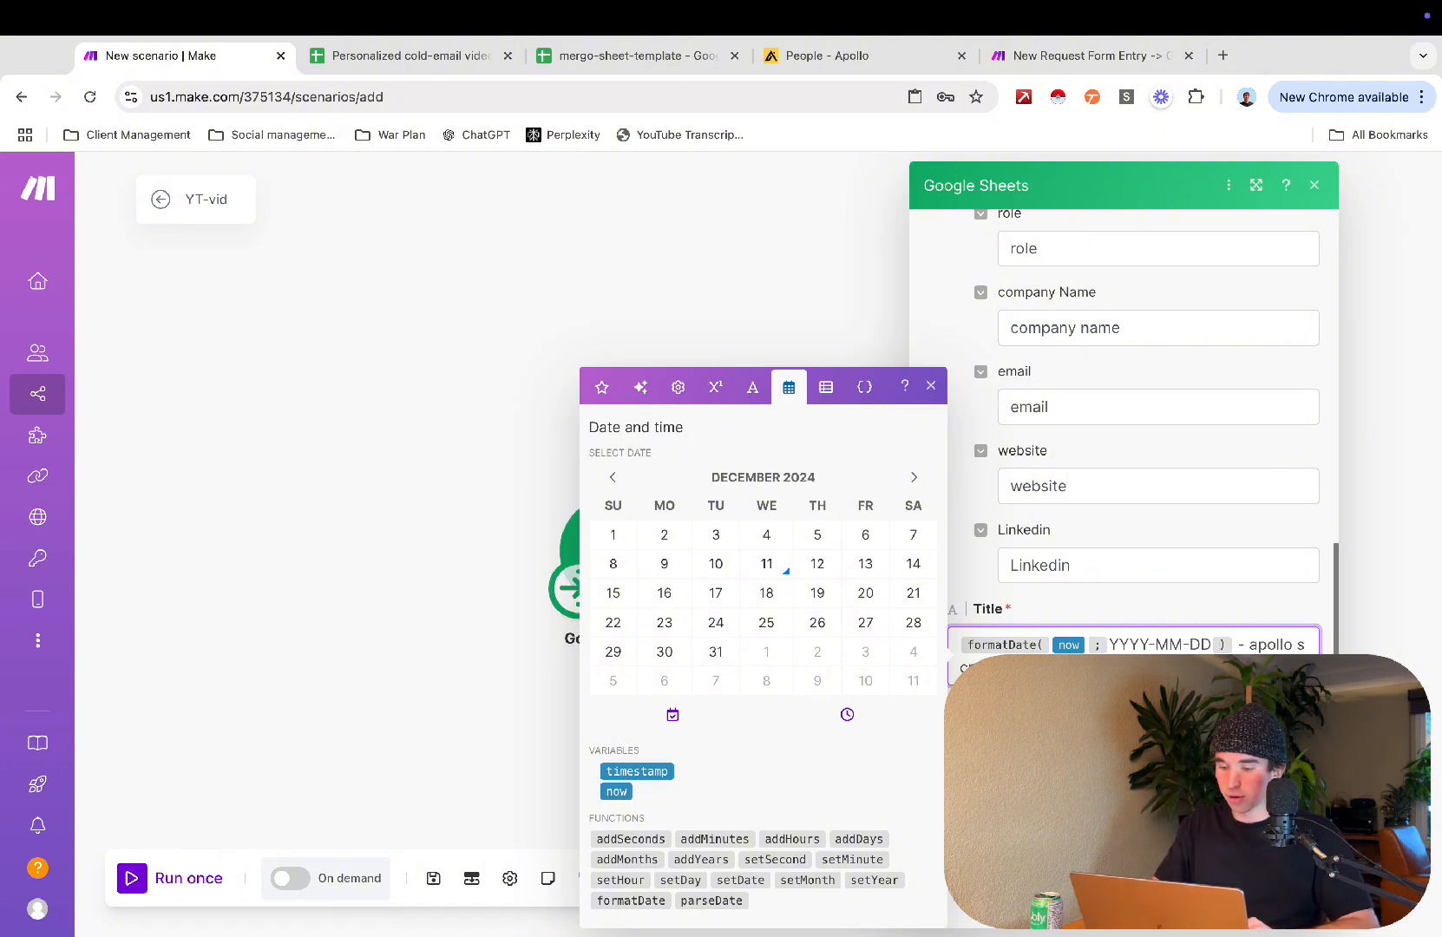
{"action": "key", "text": "Escape"}
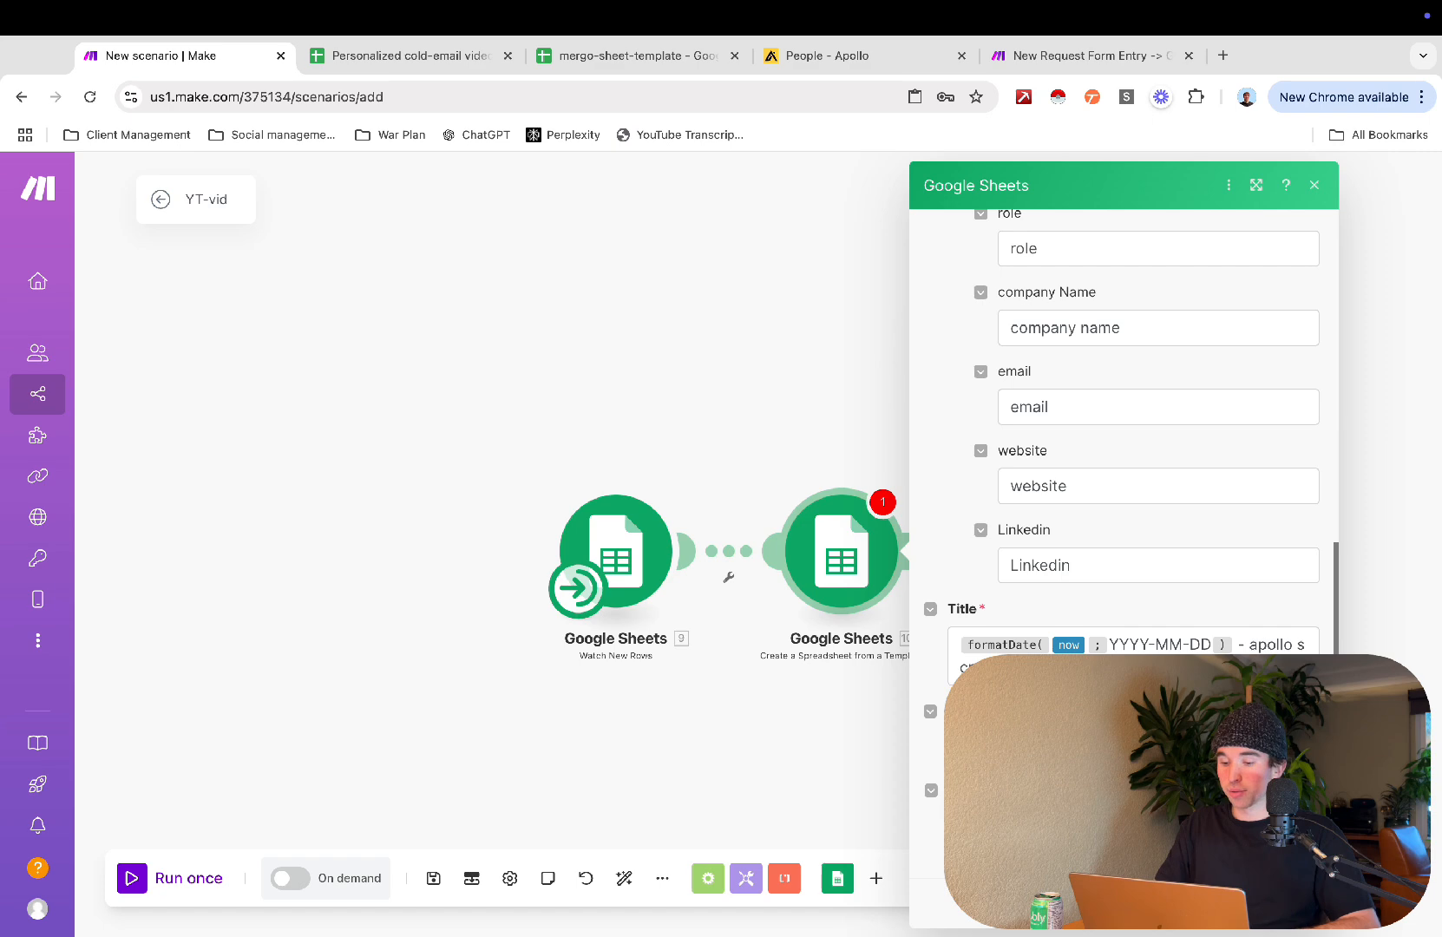
Step: Choose the new drive location for the created spreadsheet and save the template module's settings
{"action": "left_click", "coordinate": [1085, 747]}
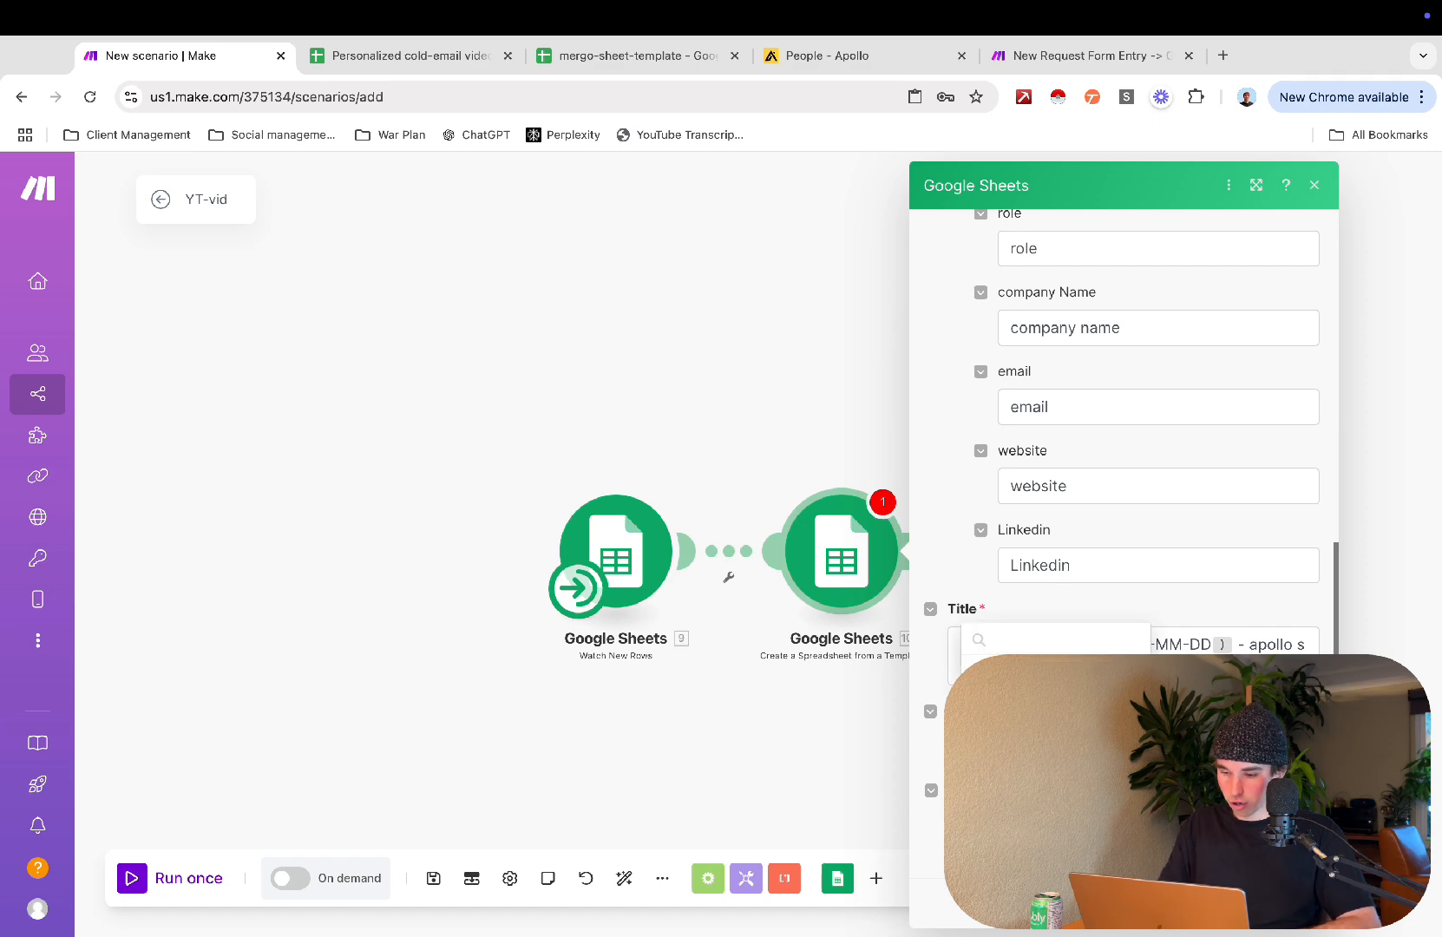
{"action": "left_click", "coordinate": [1055, 711]}
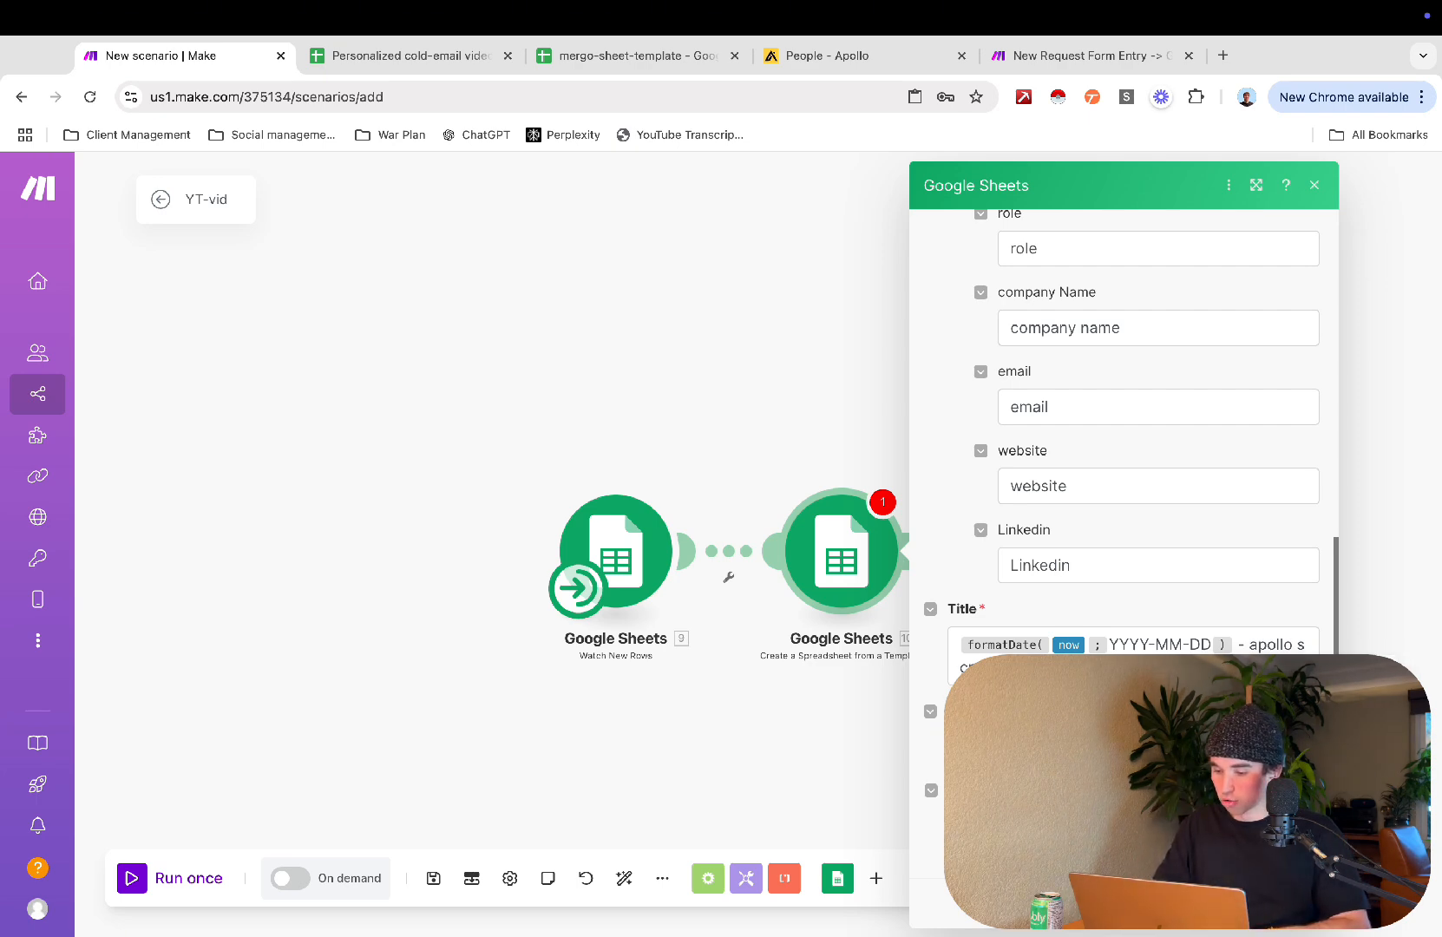
{"action": "scroll", "coordinate": [1129, 434], "scroll_direction": "down", "scroll_amount": 1}
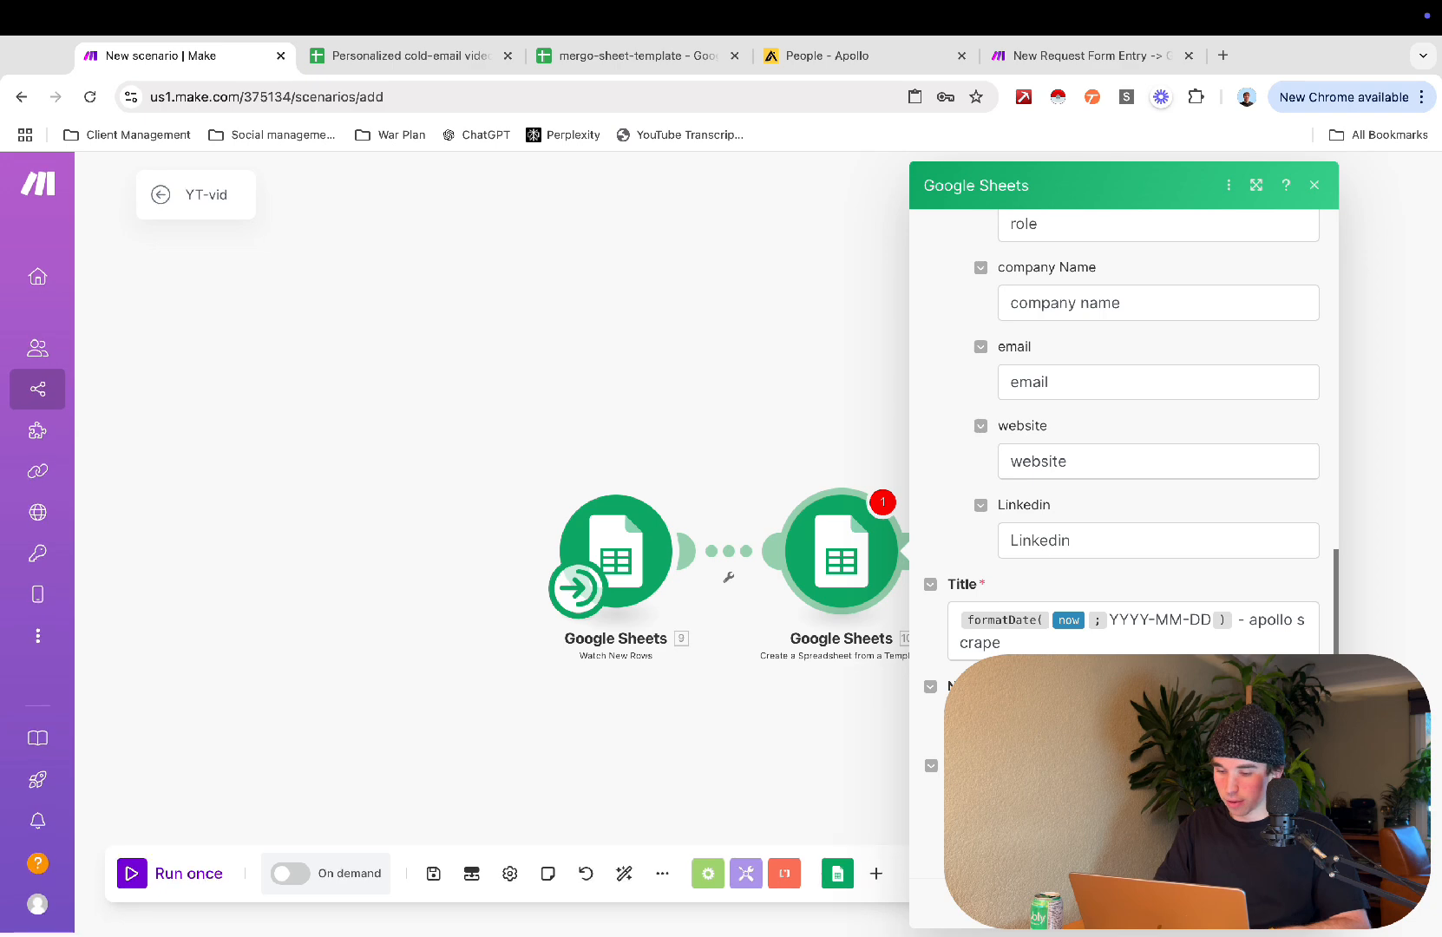
{"action": "left_click", "coordinate": [1301, 904]}
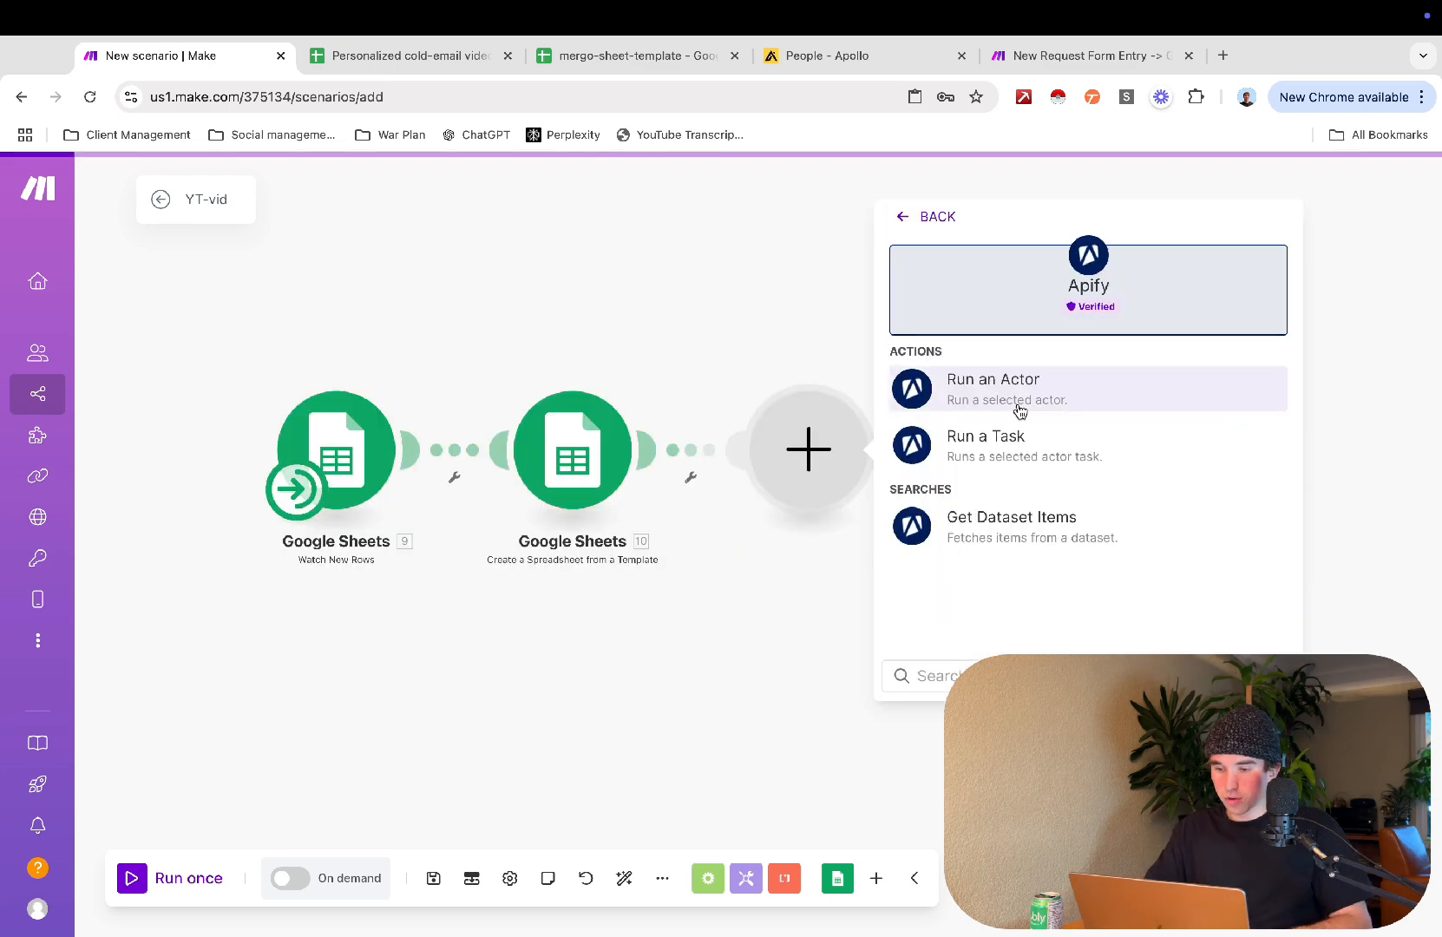
Step: Add an Apify Run an Actor module after the template spreadsheet module and set its connection to YT token
{"action": "left_click", "coordinate": [1153, 382]}
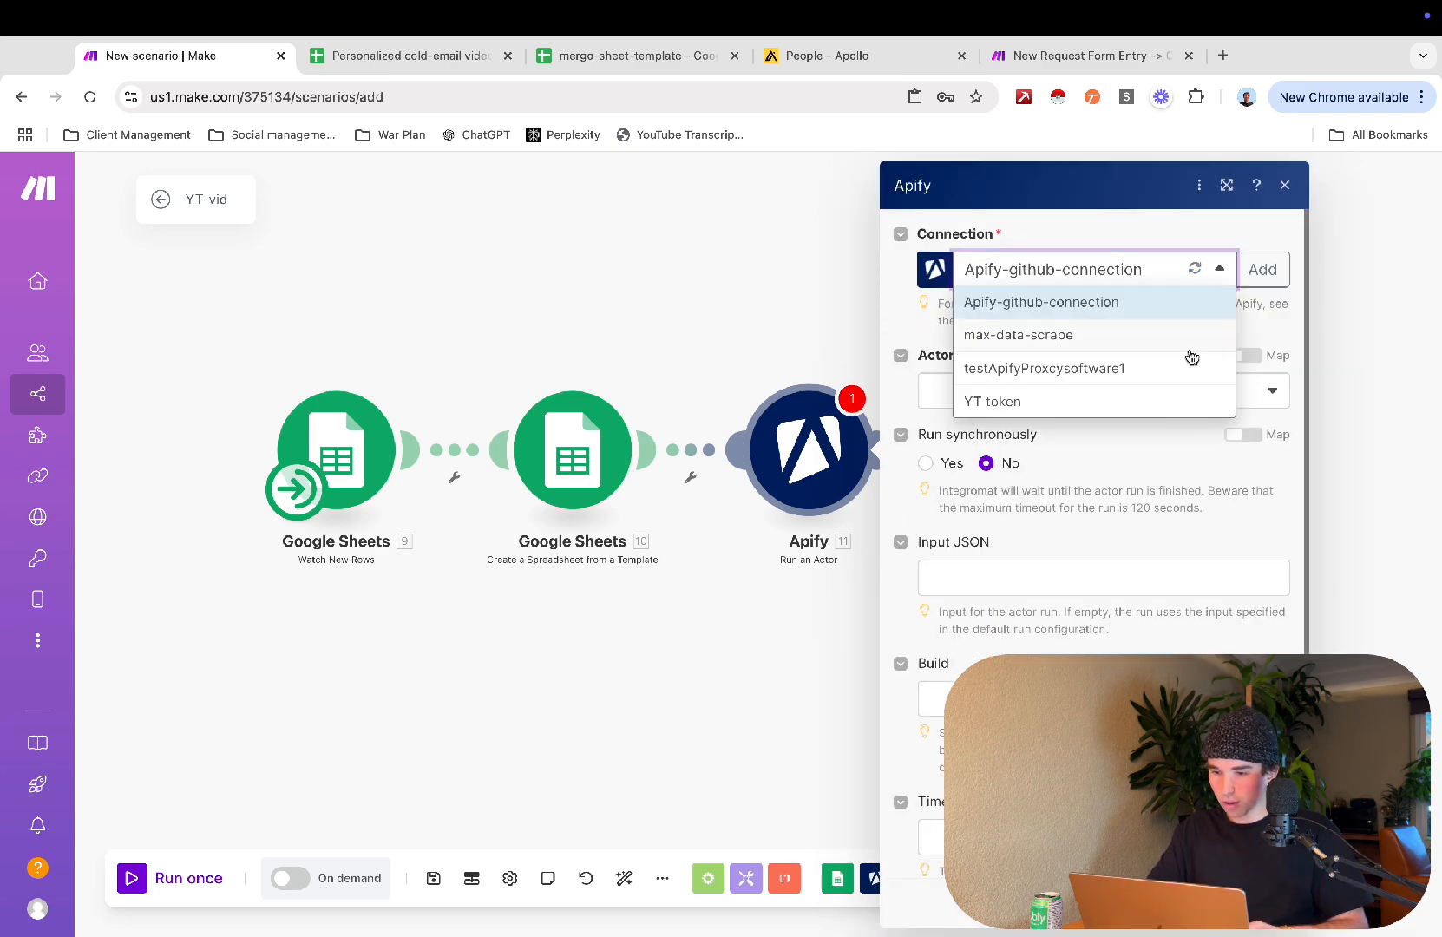
{"action": "left_click", "coordinate": [1153, 402]}
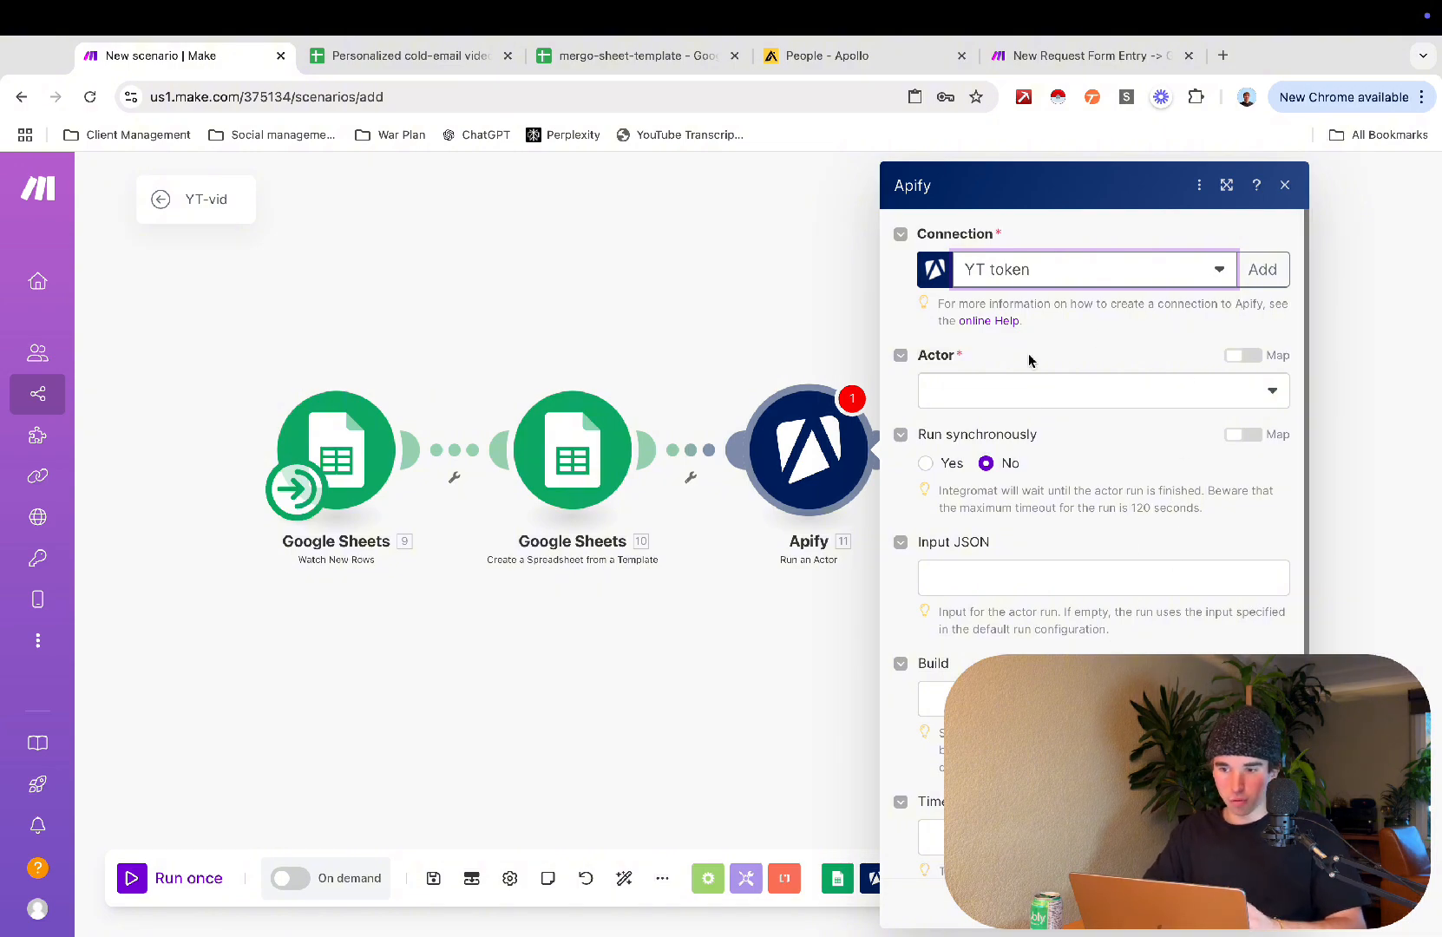
Step: Open the Apify website in a new browser tab and go to its console
{"action": "left_click", "coordinate": [1224, 56]}
{"action": "type", "text": "apify"}
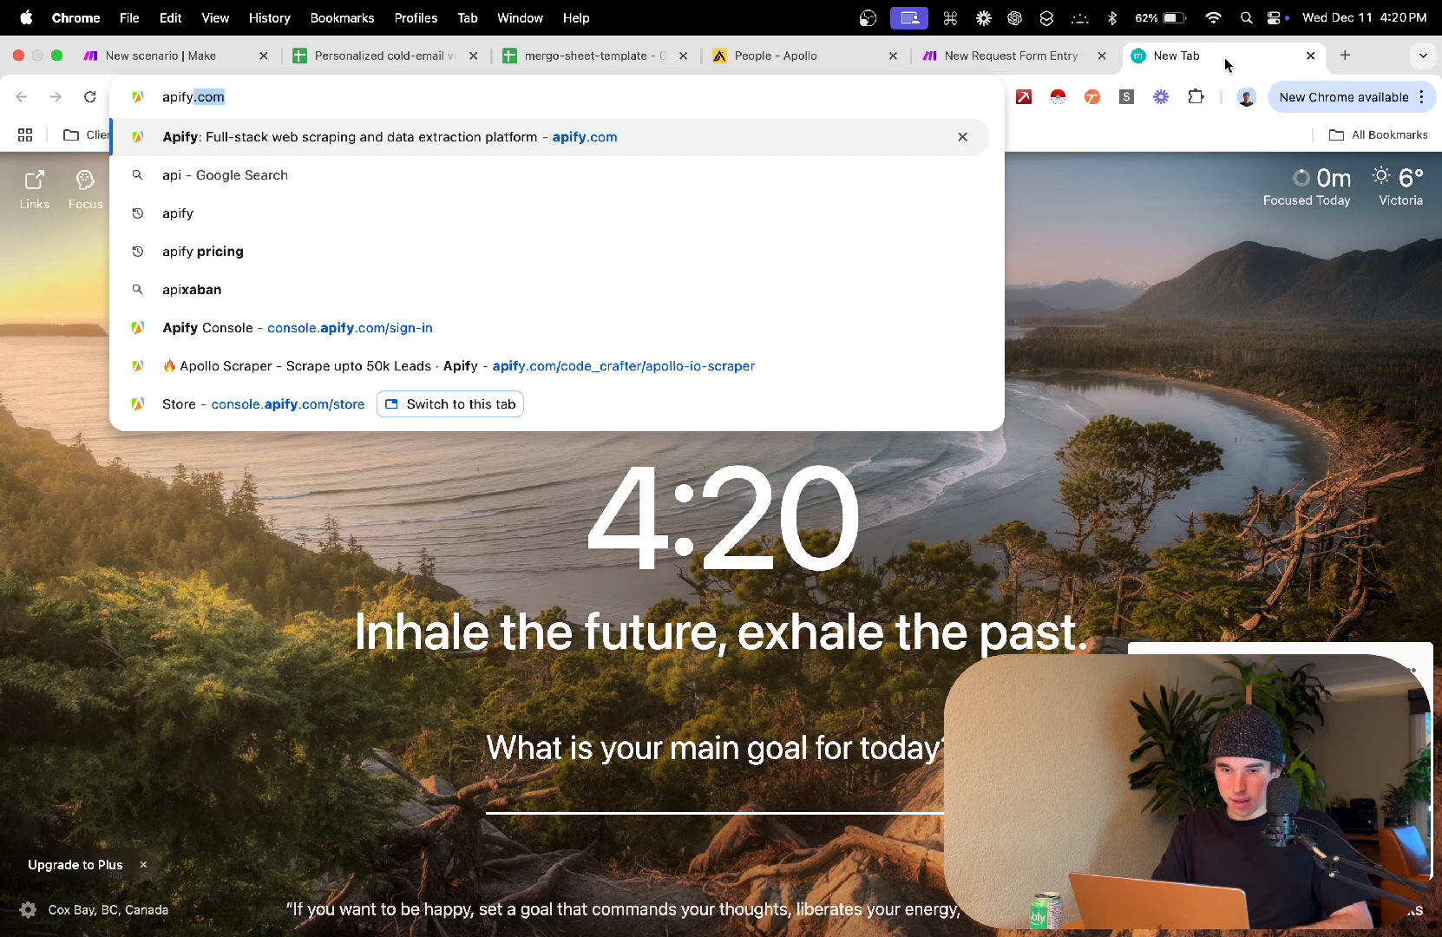
{"action": "key", "text": "Return"}
{"action": "left_click", "coordinate": [1249, 185]}
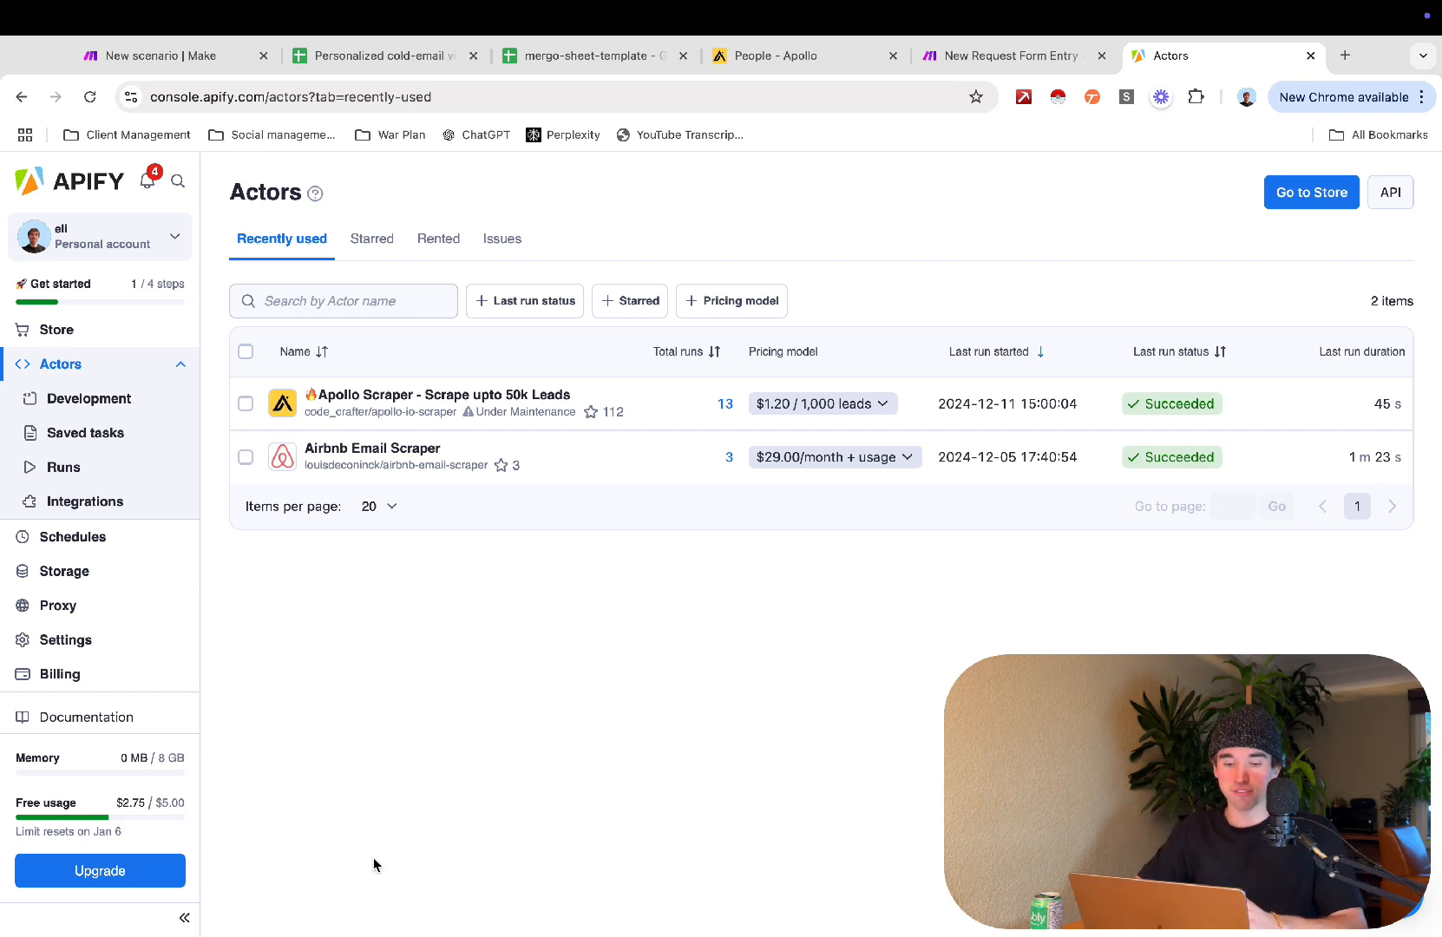
Step: Search the Apify Store for apollo and open the code_crafter Apollo Scraper - Scrape upto 50k Leads actor
{"action": "left_click", "coordinate": [78, 332]}
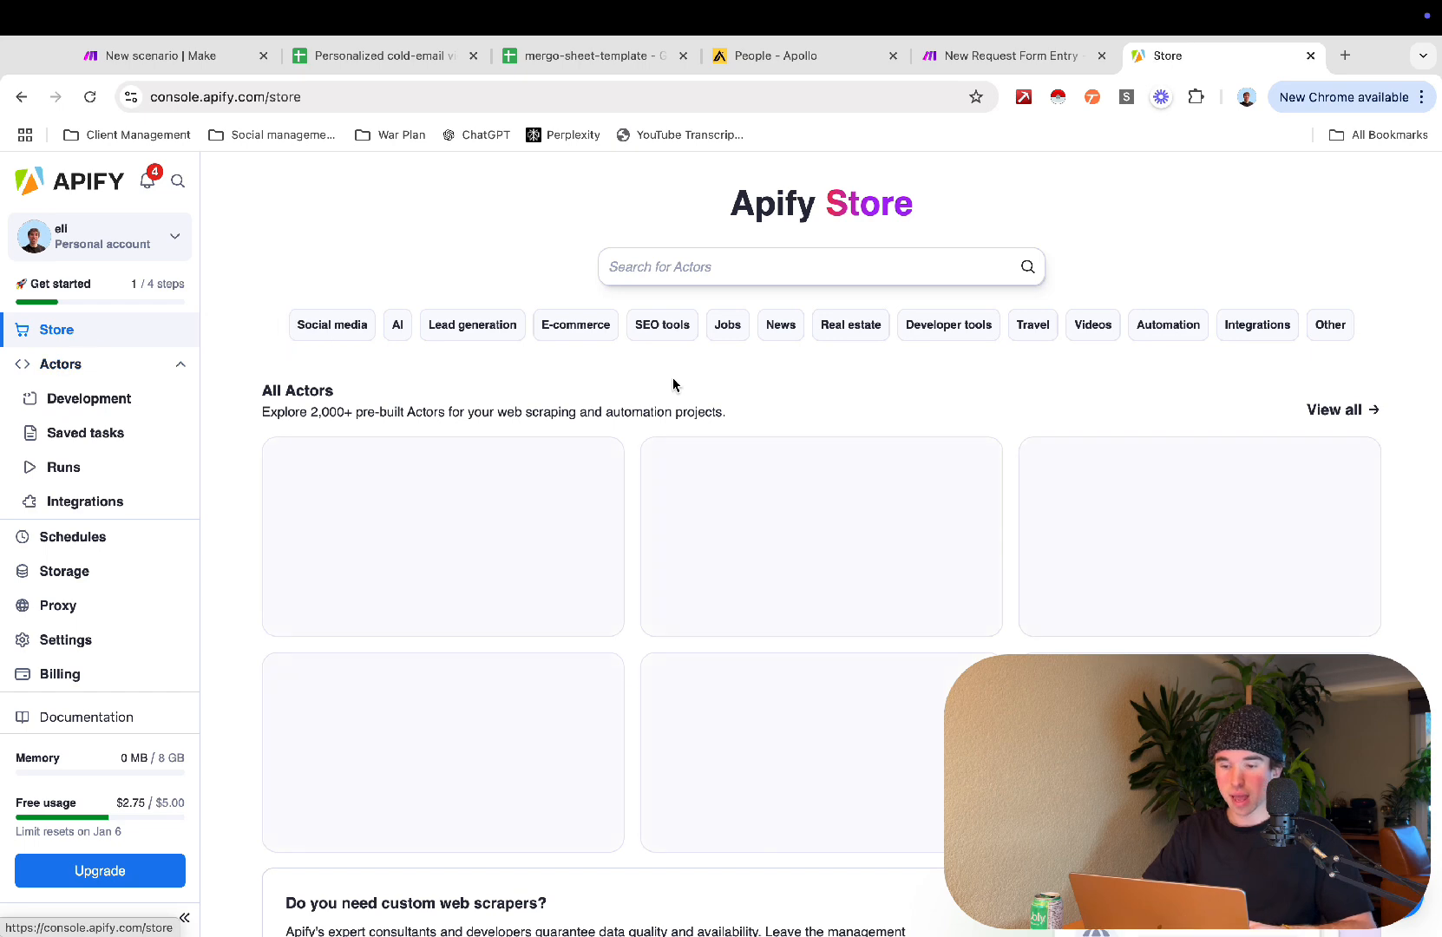
{"action": "left_click", "coordinate": [688, 264]}
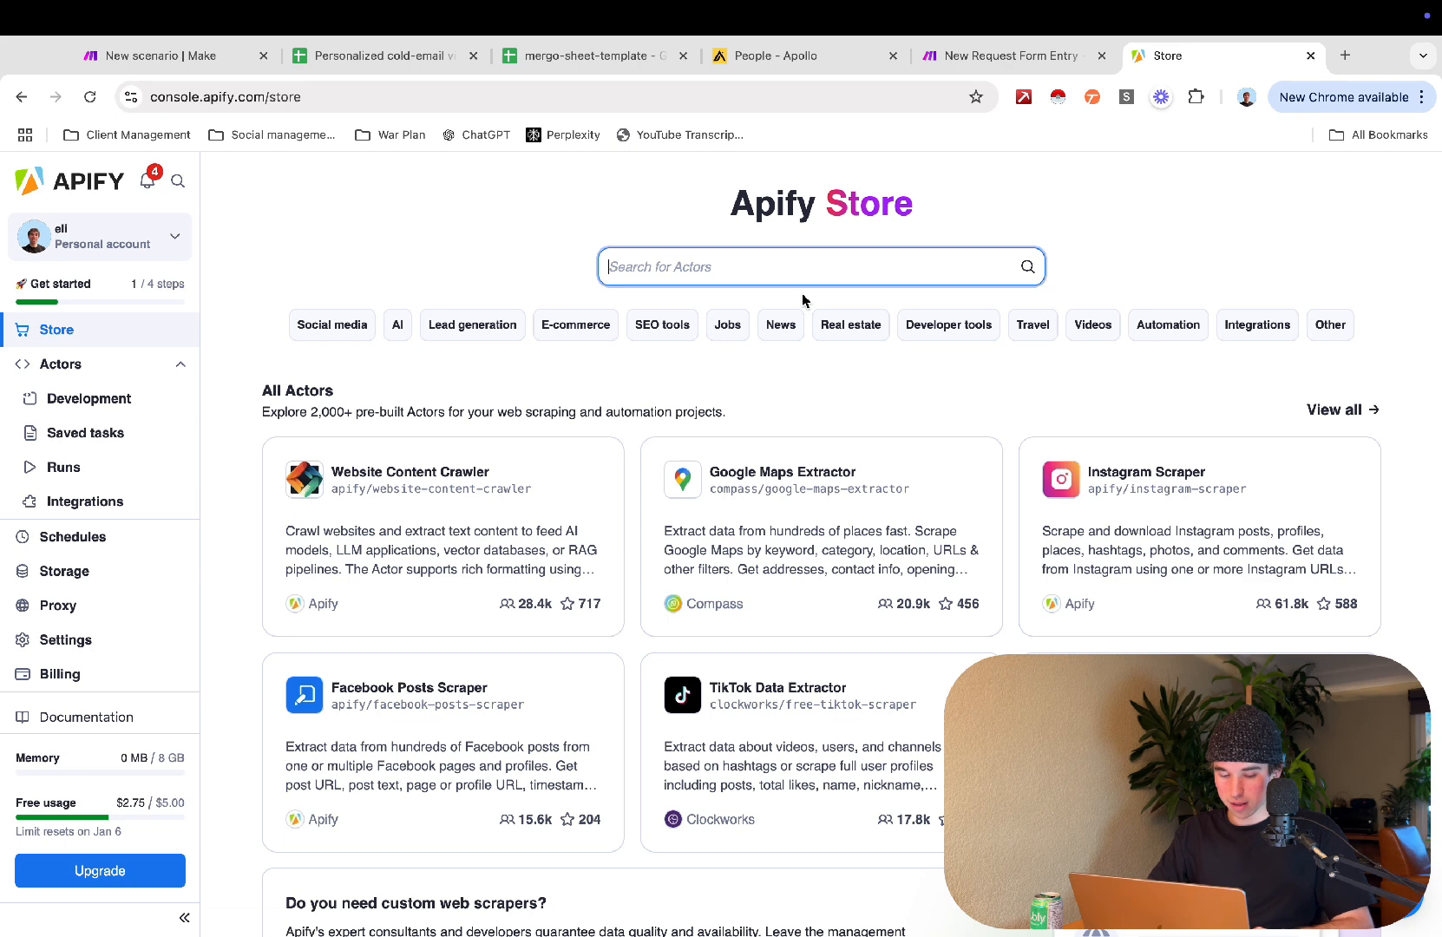
{"action": "type", "text": "apollo"}
{"action": "key", "text": "Return"}
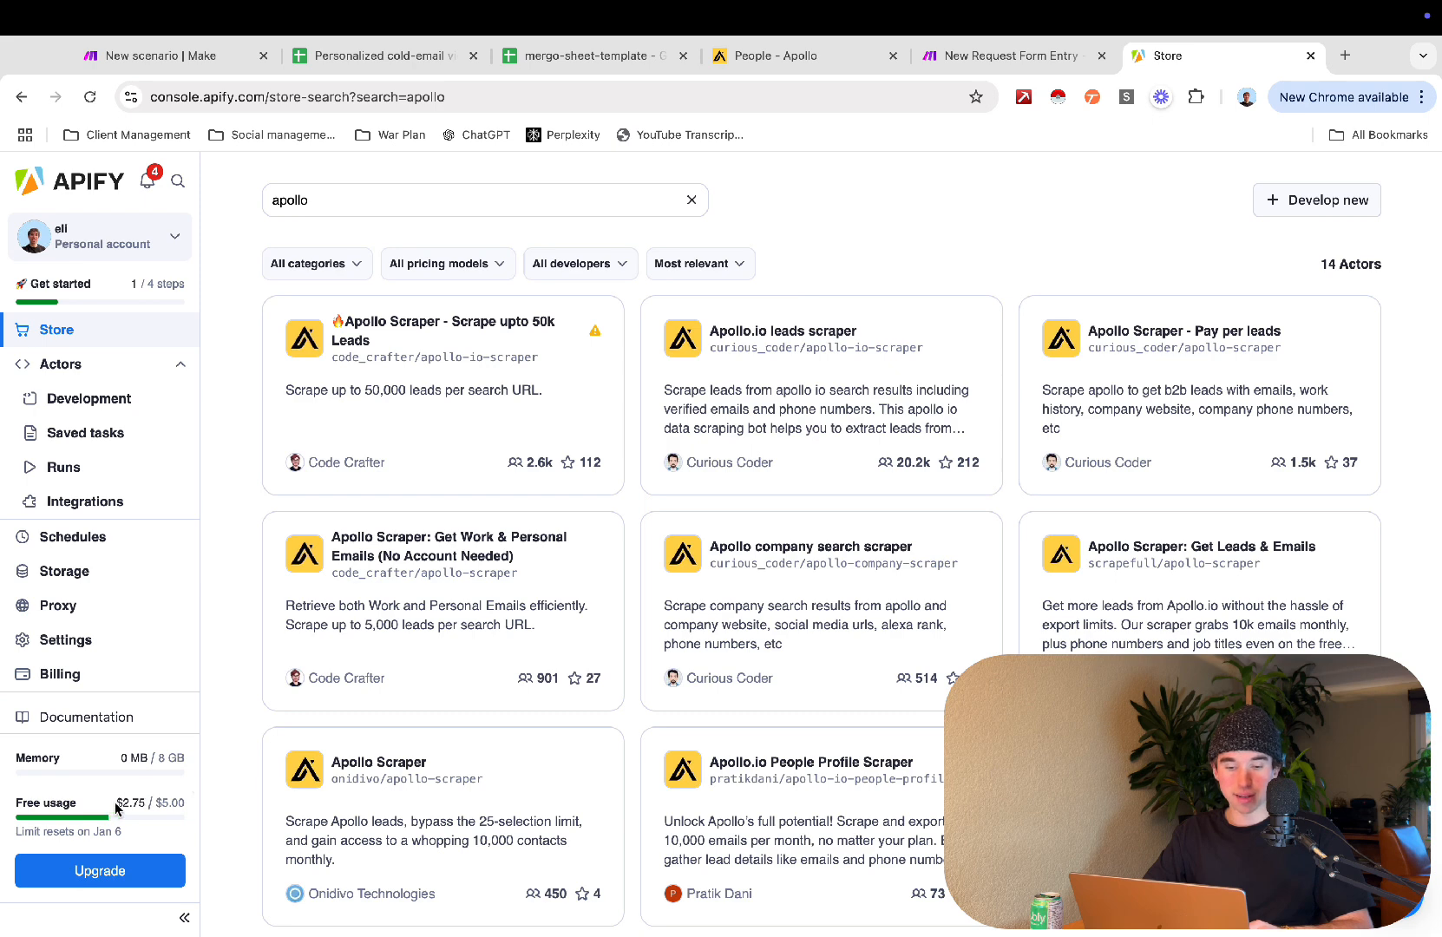
{"action": "left_click_drag", "start_coordinate": [116, 804], "coordinate": [199, 808]}
{"action": "left_click", "coordinate": [193, 807]}
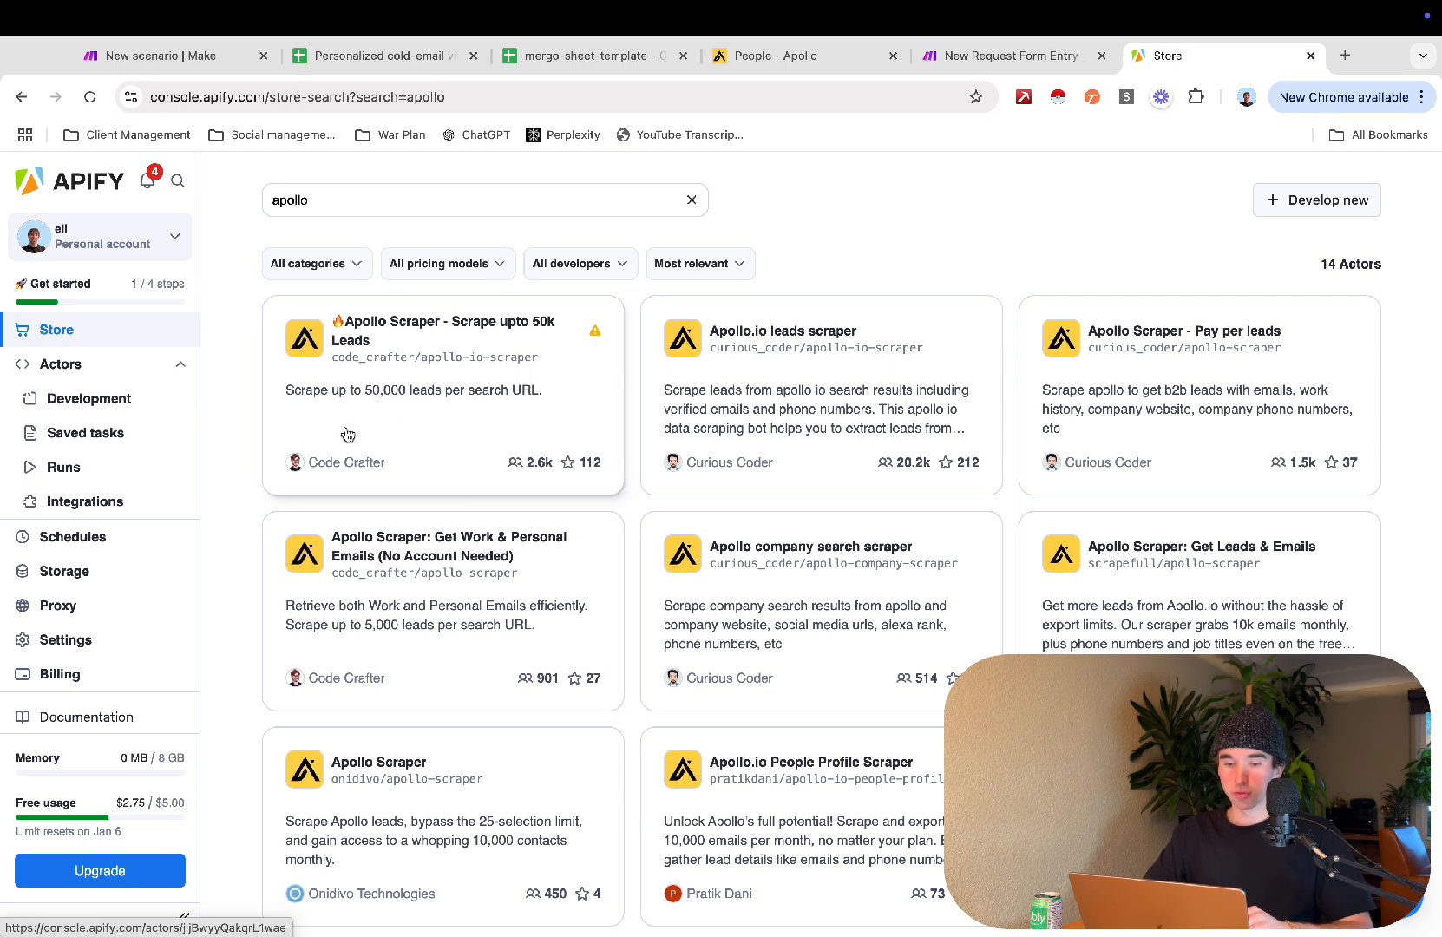
{"action": "left_click", "coordinate": [423, 428]}
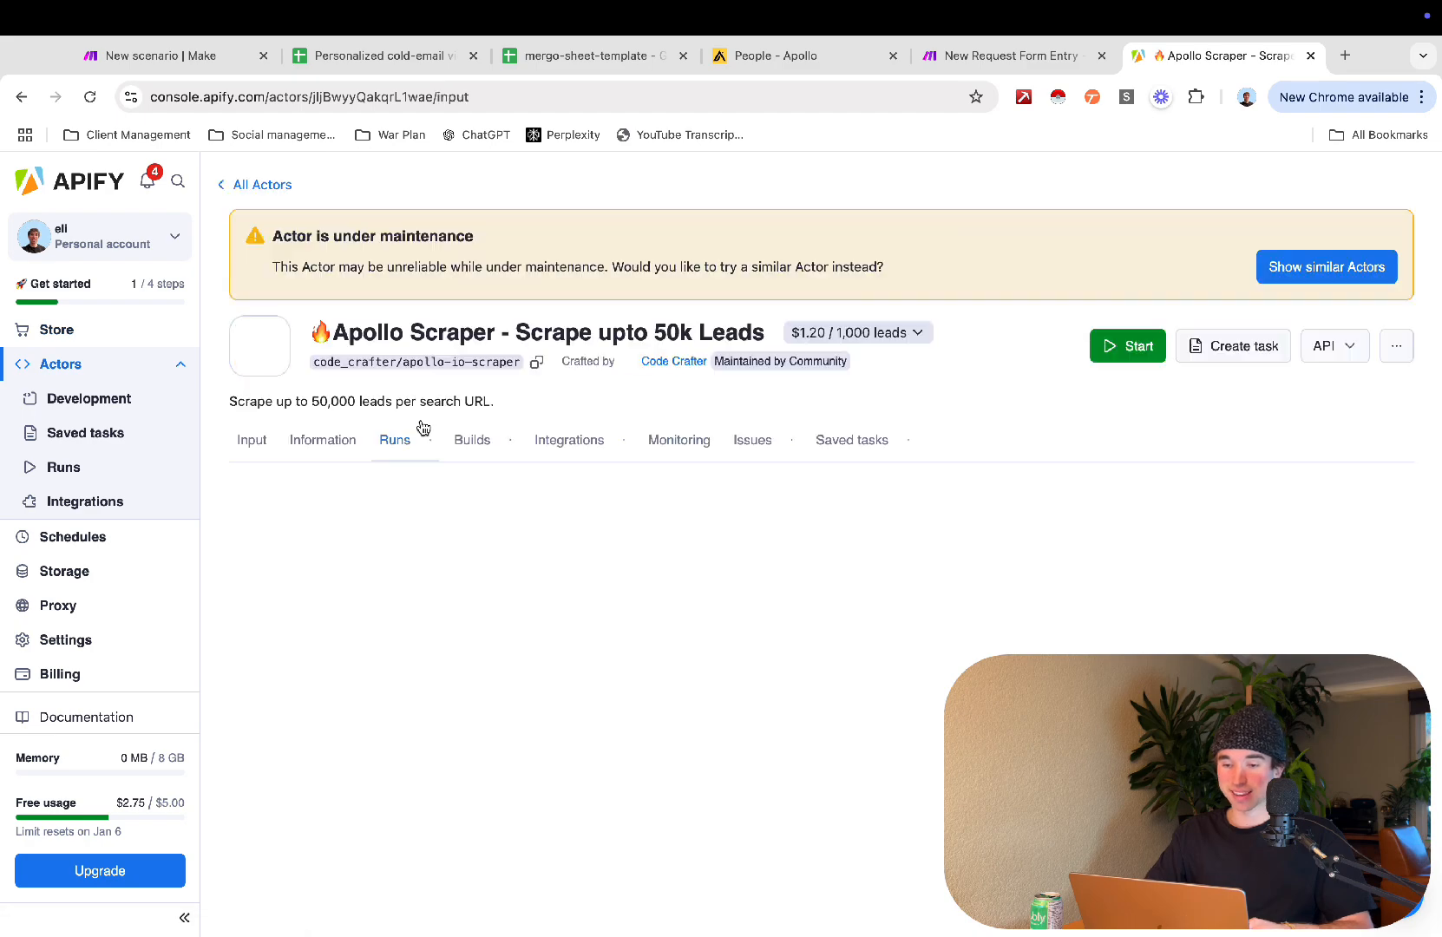
{"action": "scroll", "coordinate": [674, 584], "scroll_direction": "down", "scroll_amount": 2}
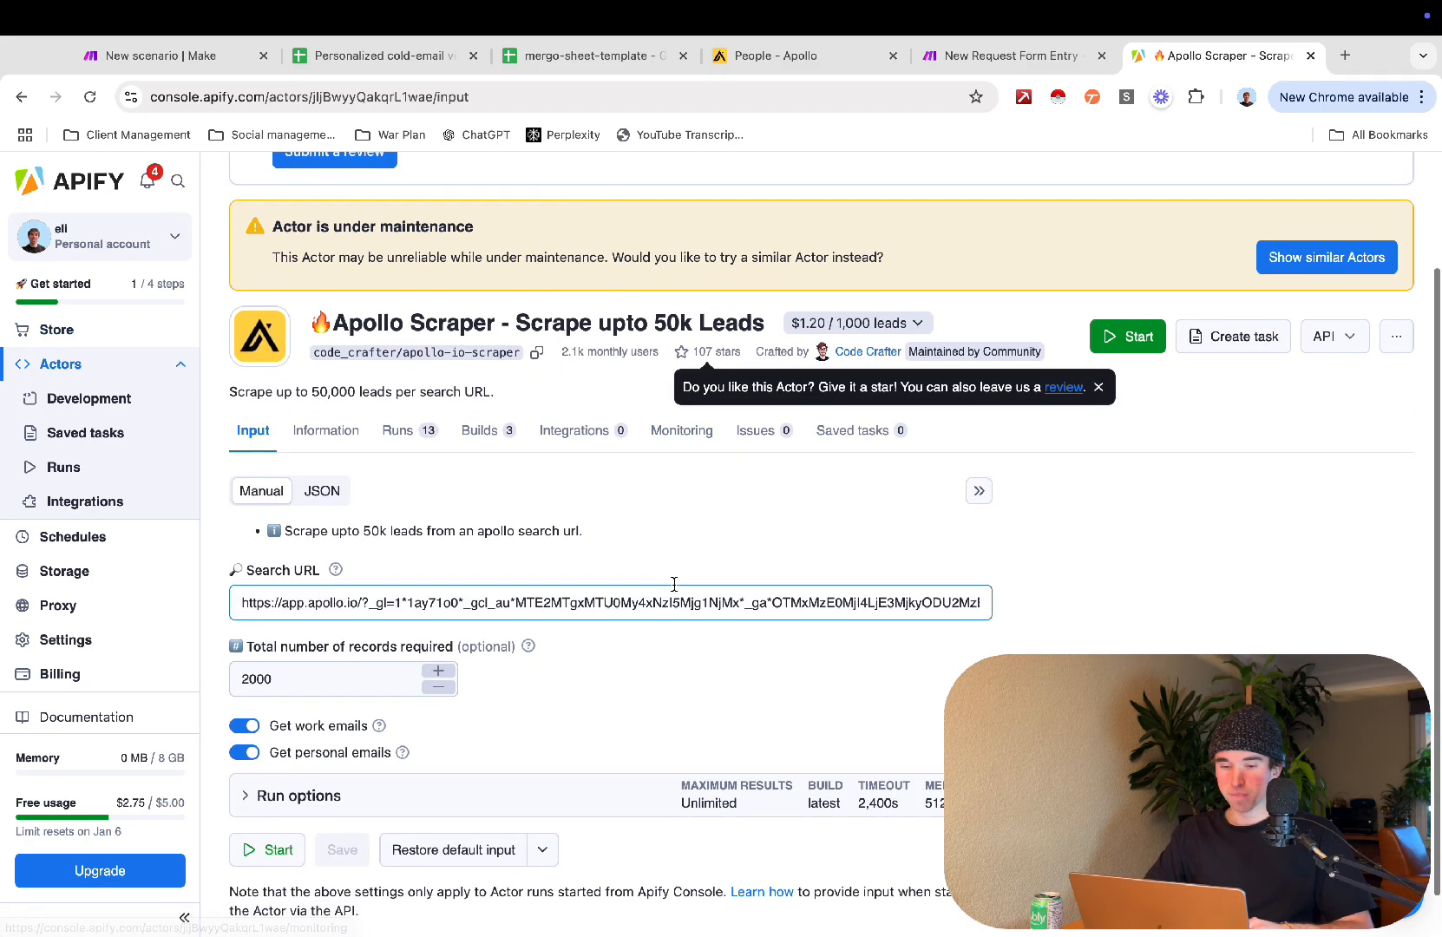
{"action": "scroll", "coordinate": [597, 537], "scroll_direction": "down", "scroll_amount": 1}
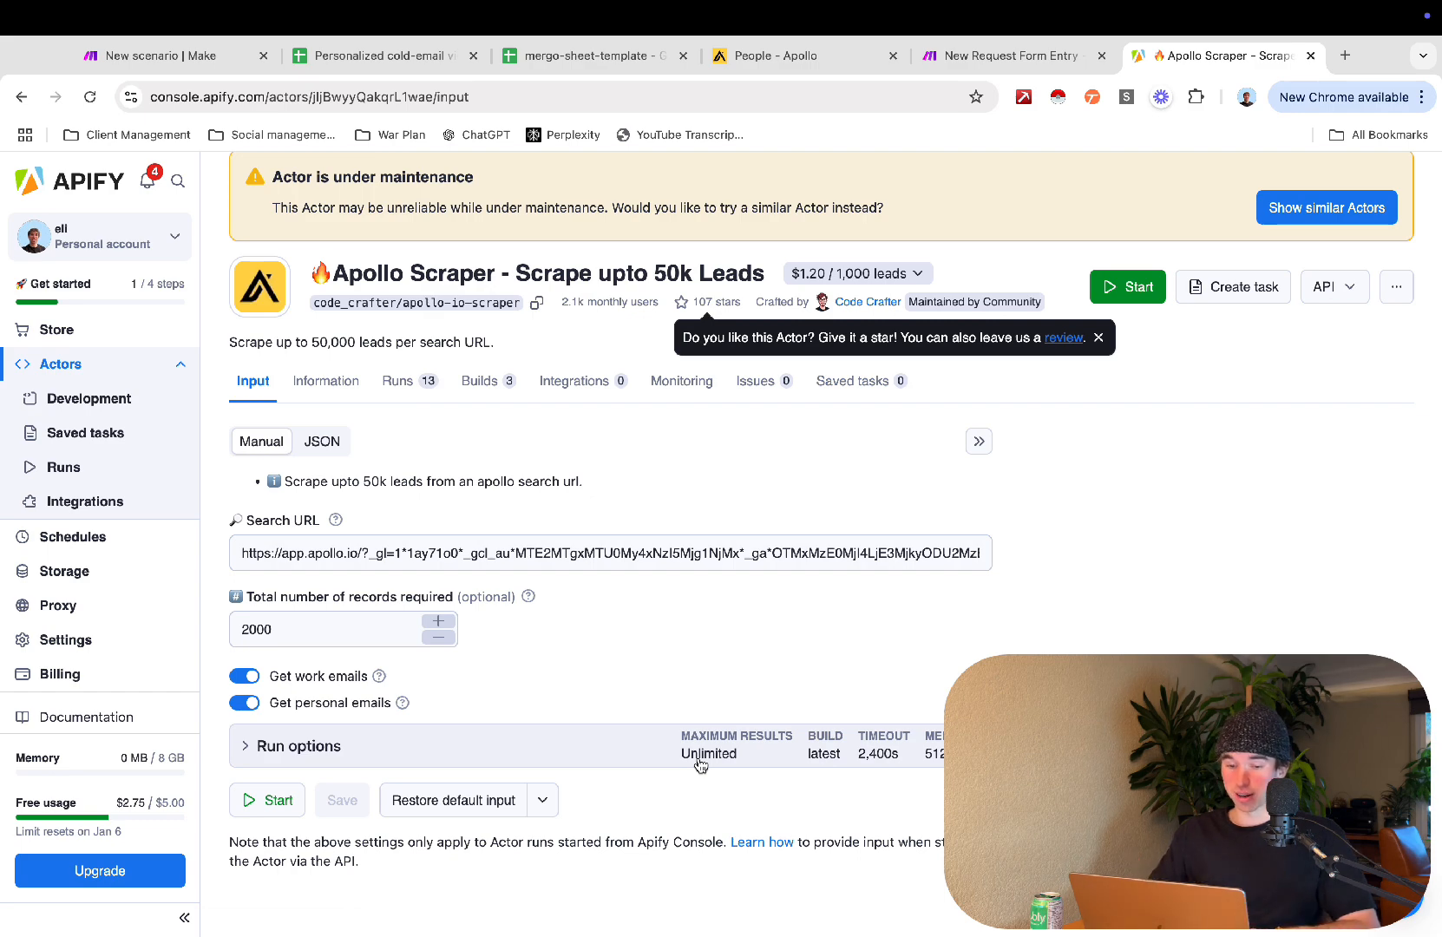
Step: Show the Apollo Scraper's input as JSON and copy the whole code
{"action": "left_click", "coordinate": [328, 438]}
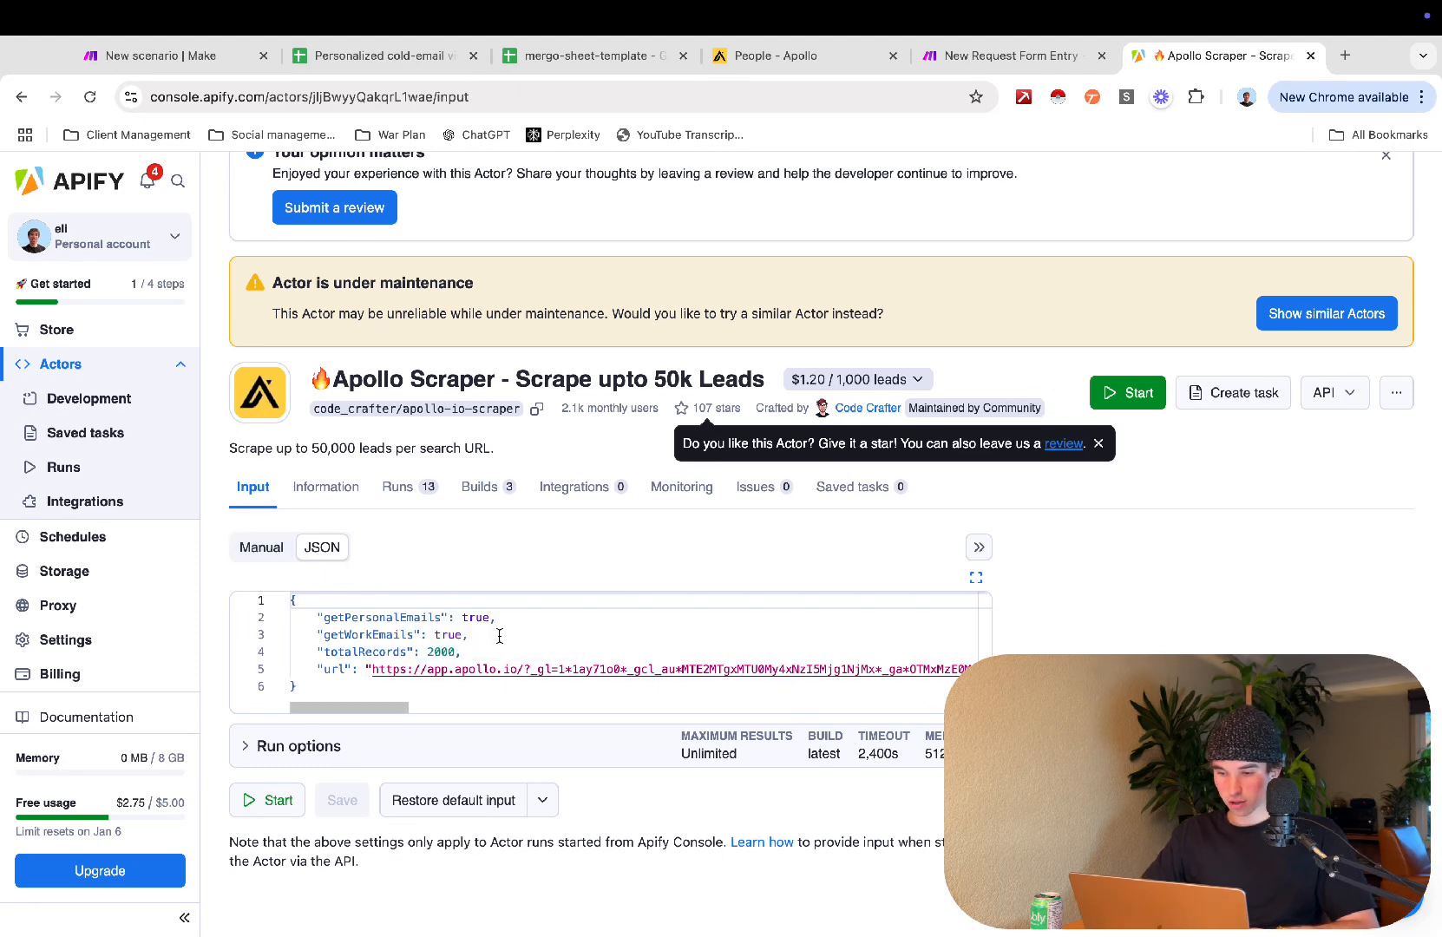
{"action": "key", "text": "ctrl+a"}
{"action": "key", "text": "ctrl+c"}
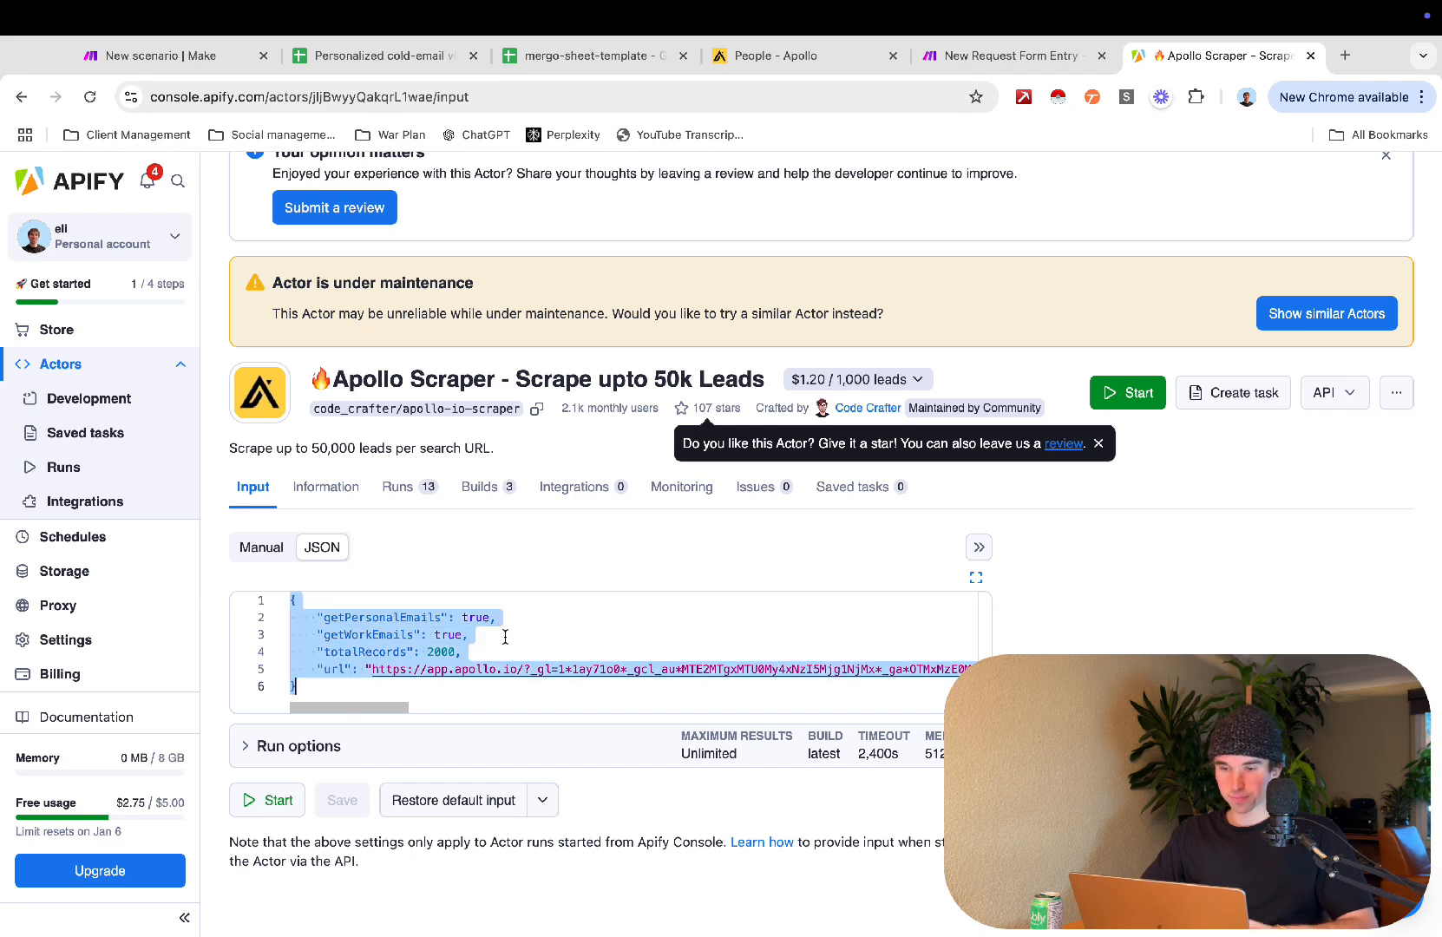
Step: Back in the Make scenario, set the Apify module's actor to code_crafter/apollo-io-scraper and Run synchronously to Yes
{"action": "key", "text": "ctrl+1"}
{"action": "left_click", "coordinate": [998, 391]}
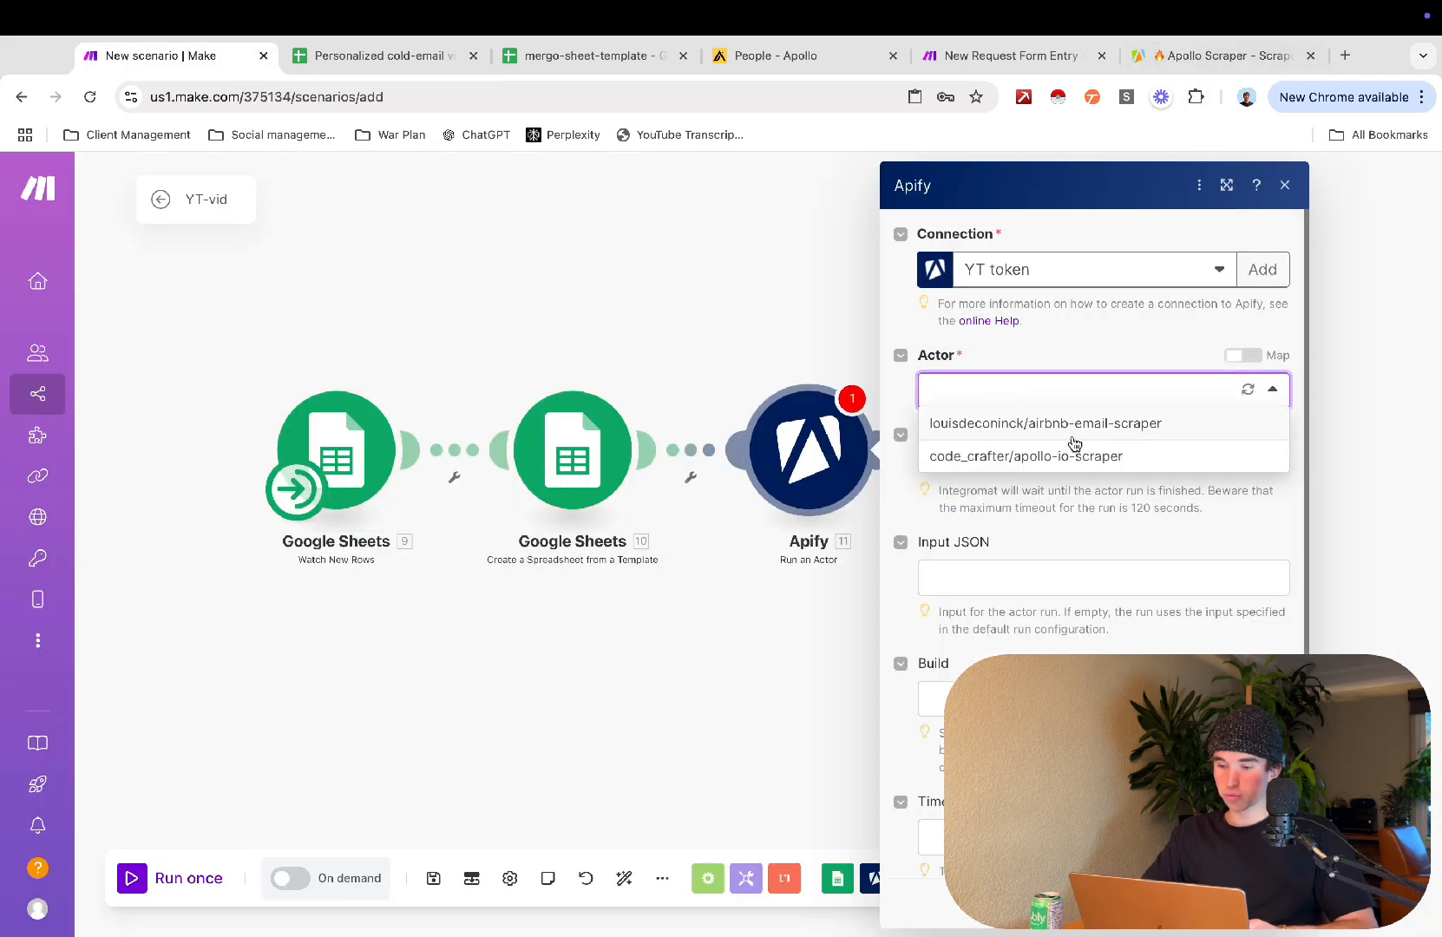
{"action": "left_click", "coordinate": [1081, 457]}
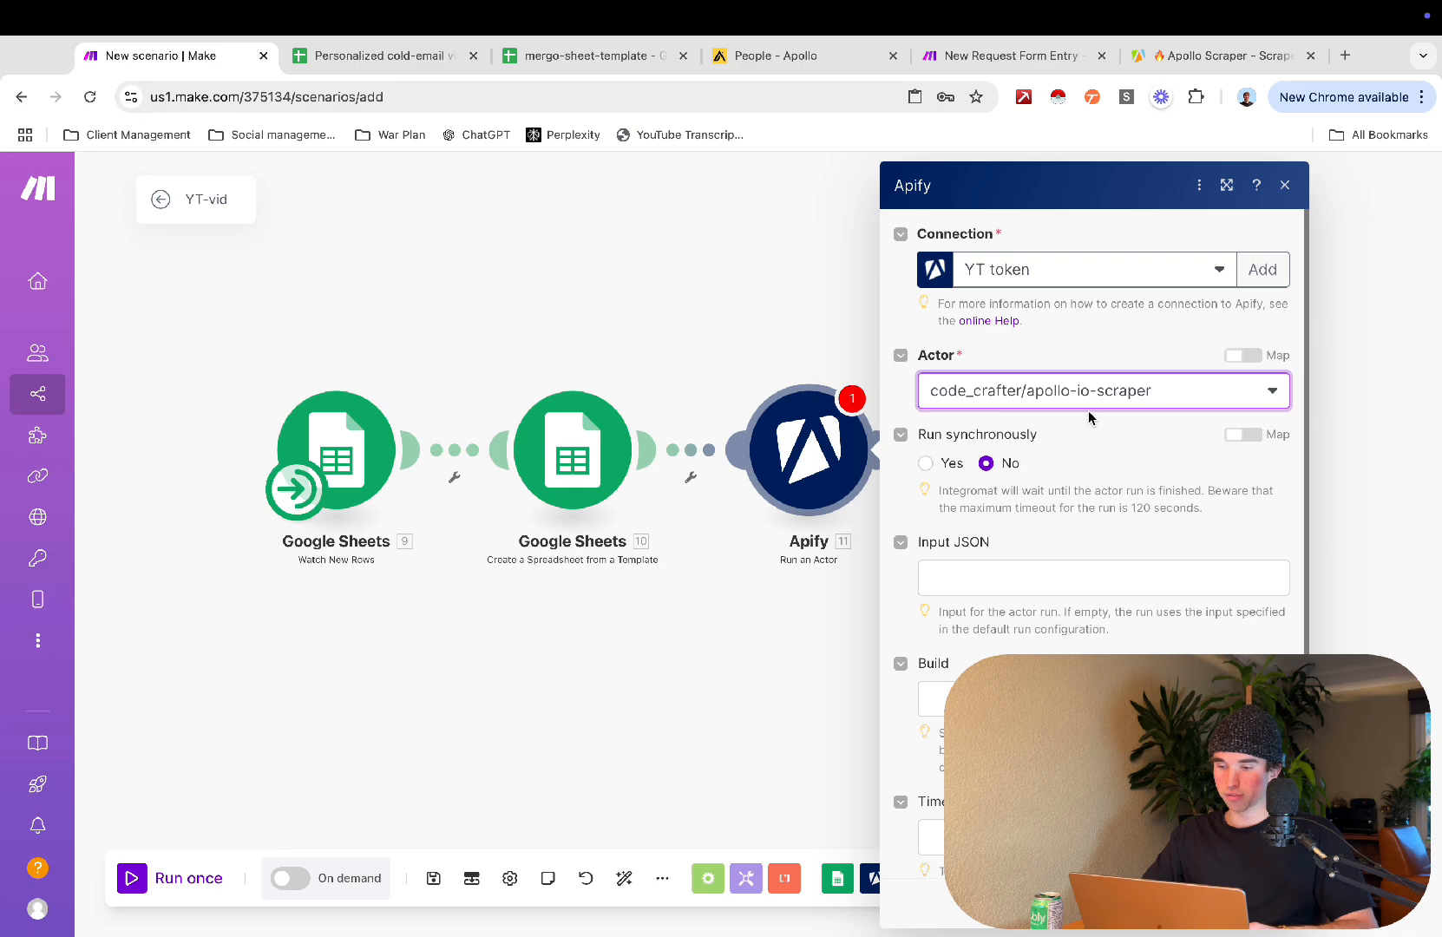
{"action": "left_click", "coordinate": [927, 464]}
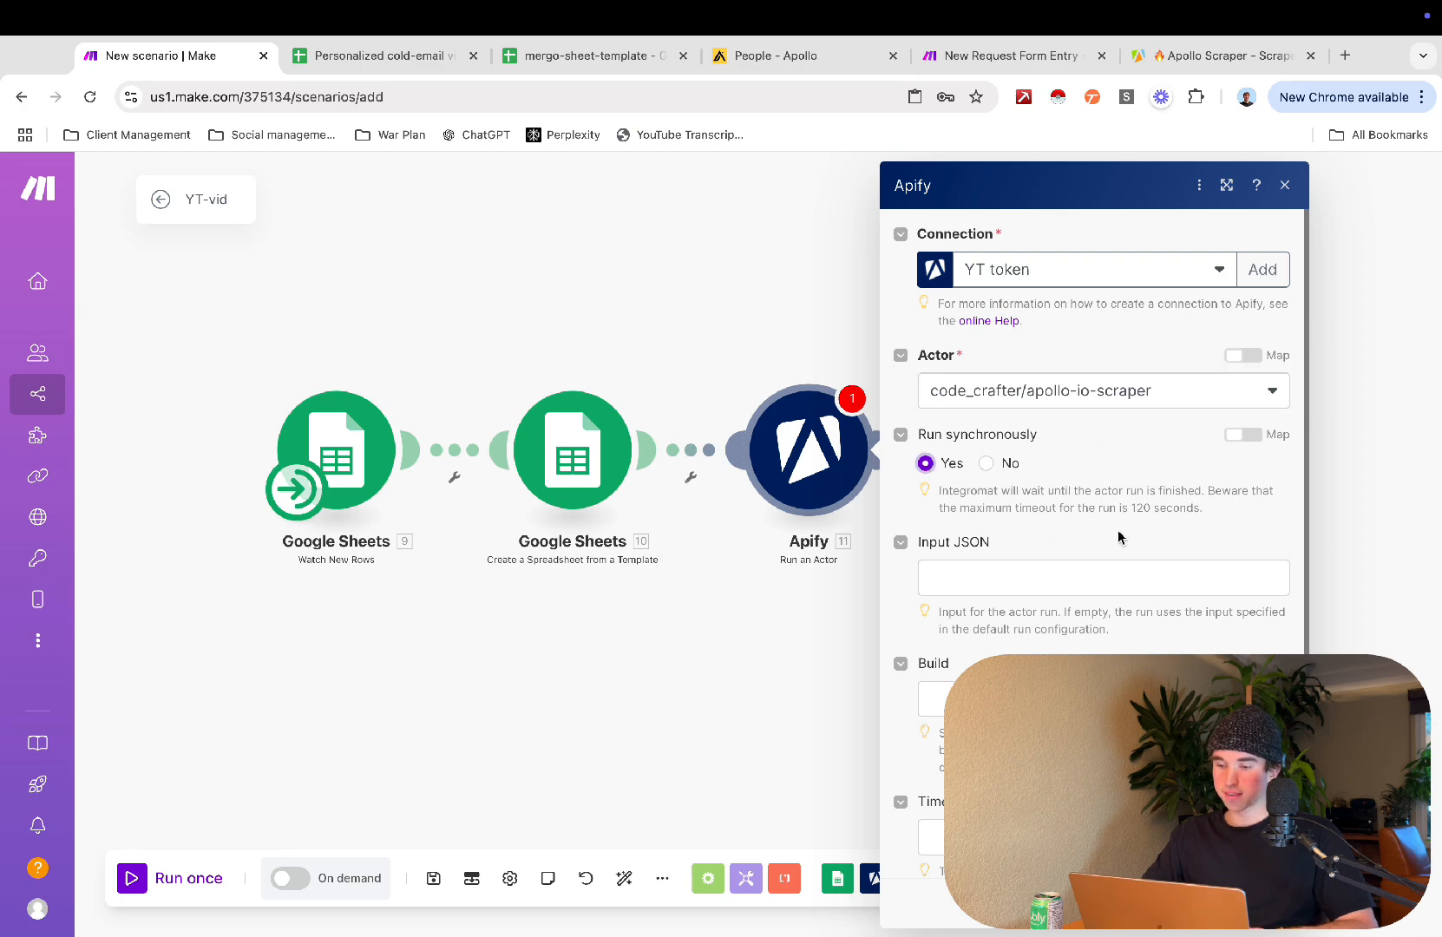
Step: Paste the copied code as the Input JSON and replace its Apollo URL with Url to scrape (A) from Watch New Rows
{"action": "scroll", "coordinate": [1087, 511], "scroll_direction": "down", "scroll_amount": 2}
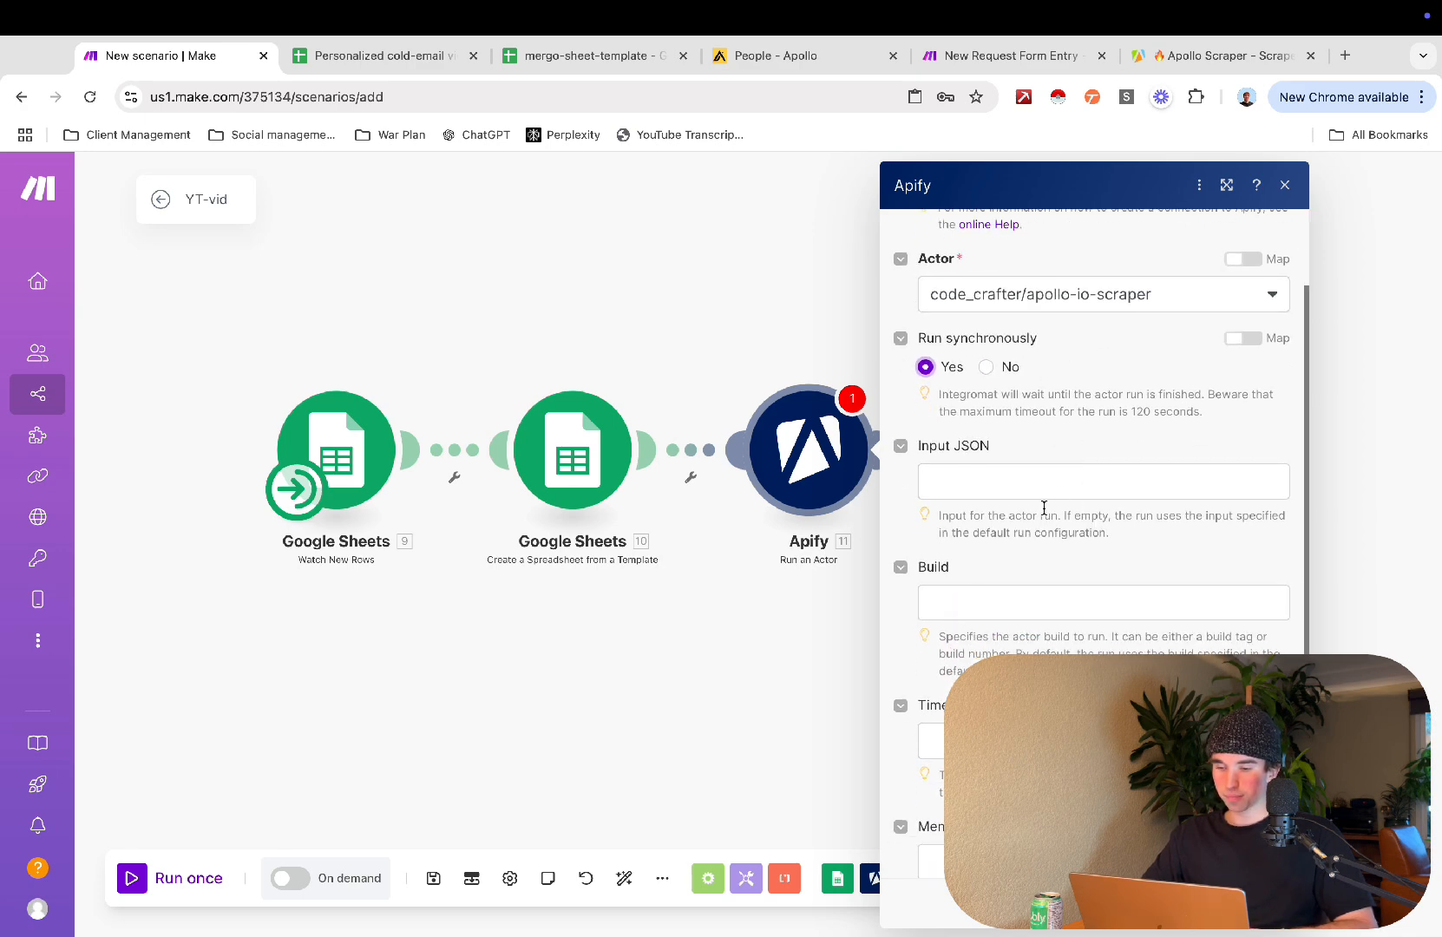
{"action": "left_click", "coordinate": [1035, 482]}
{"action": "key", "text": "ctrl+v"}
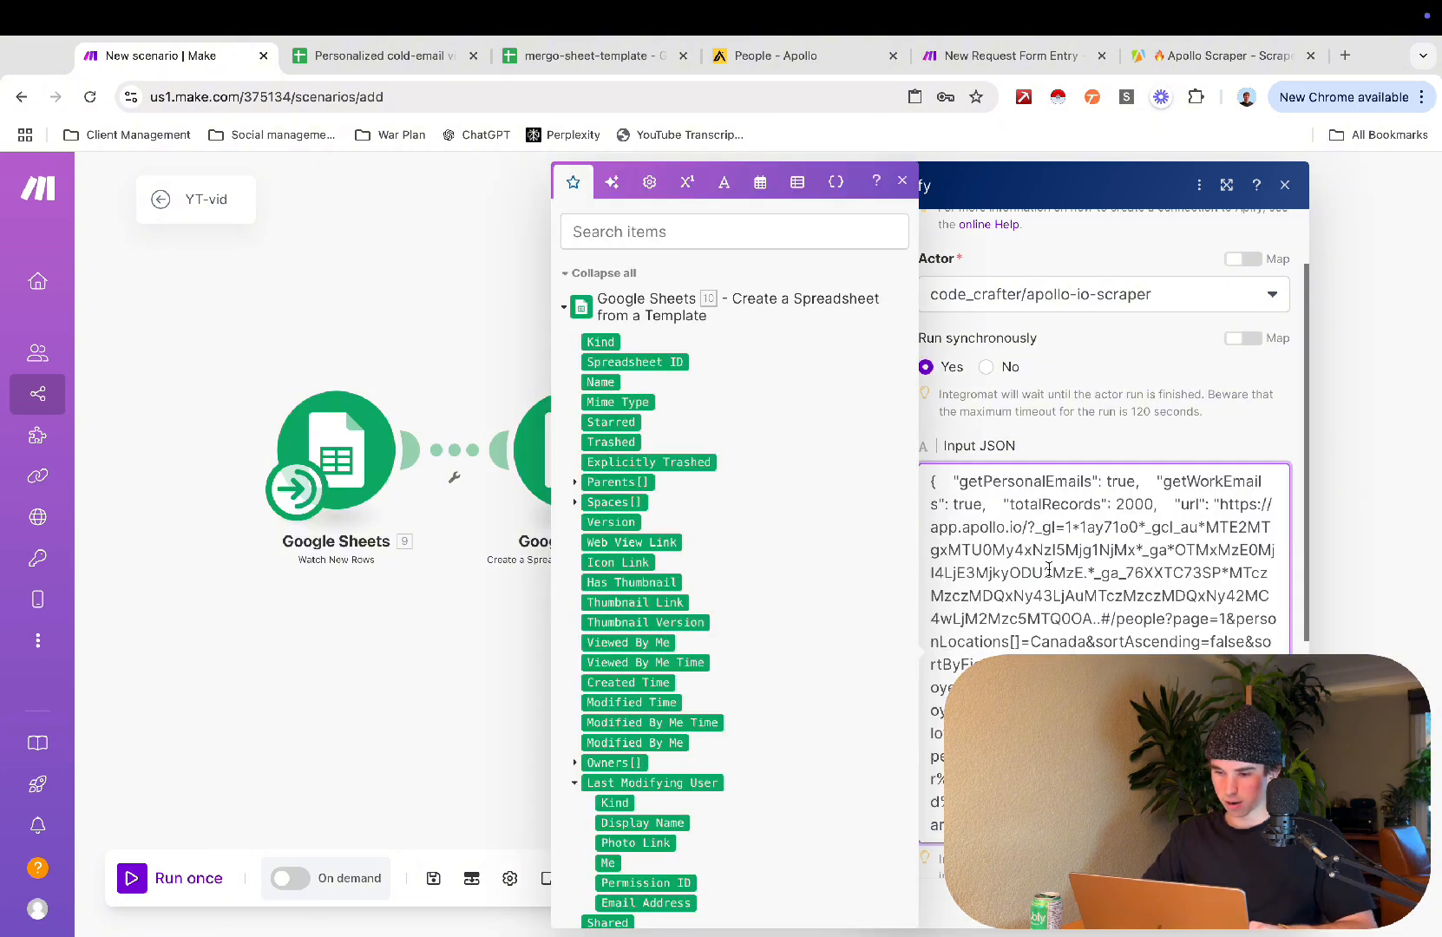
{"action": "scroll", "coordinate": [1049, 569], "scroll_direction": "down", "scroll_amount": 2}
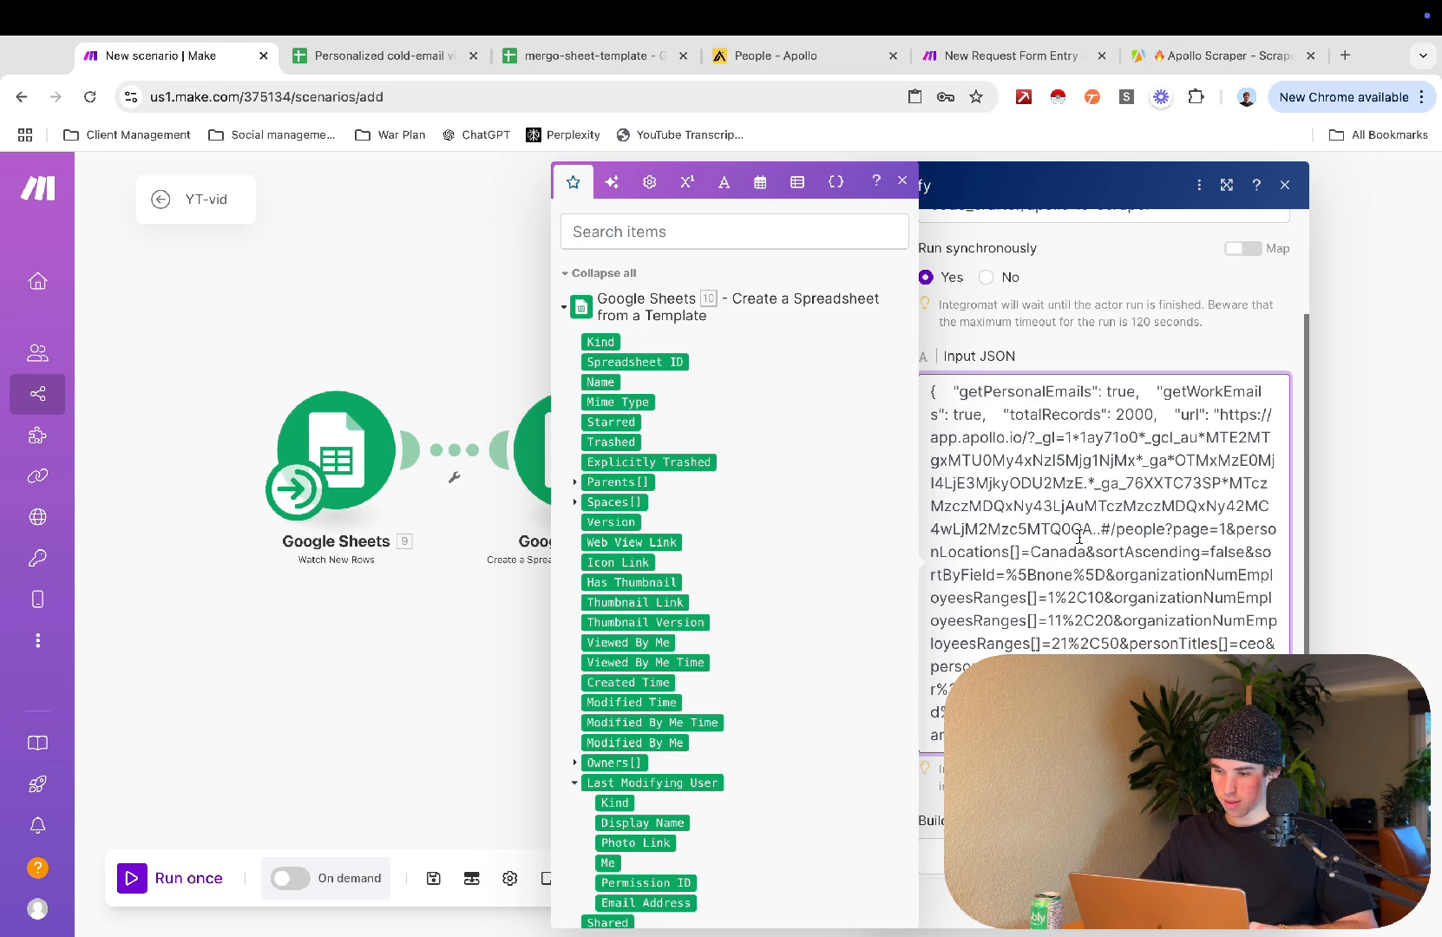
{"action": "left_click_drag", "start_coordinate": [1223, 419], "coordinate": [942, 736]}
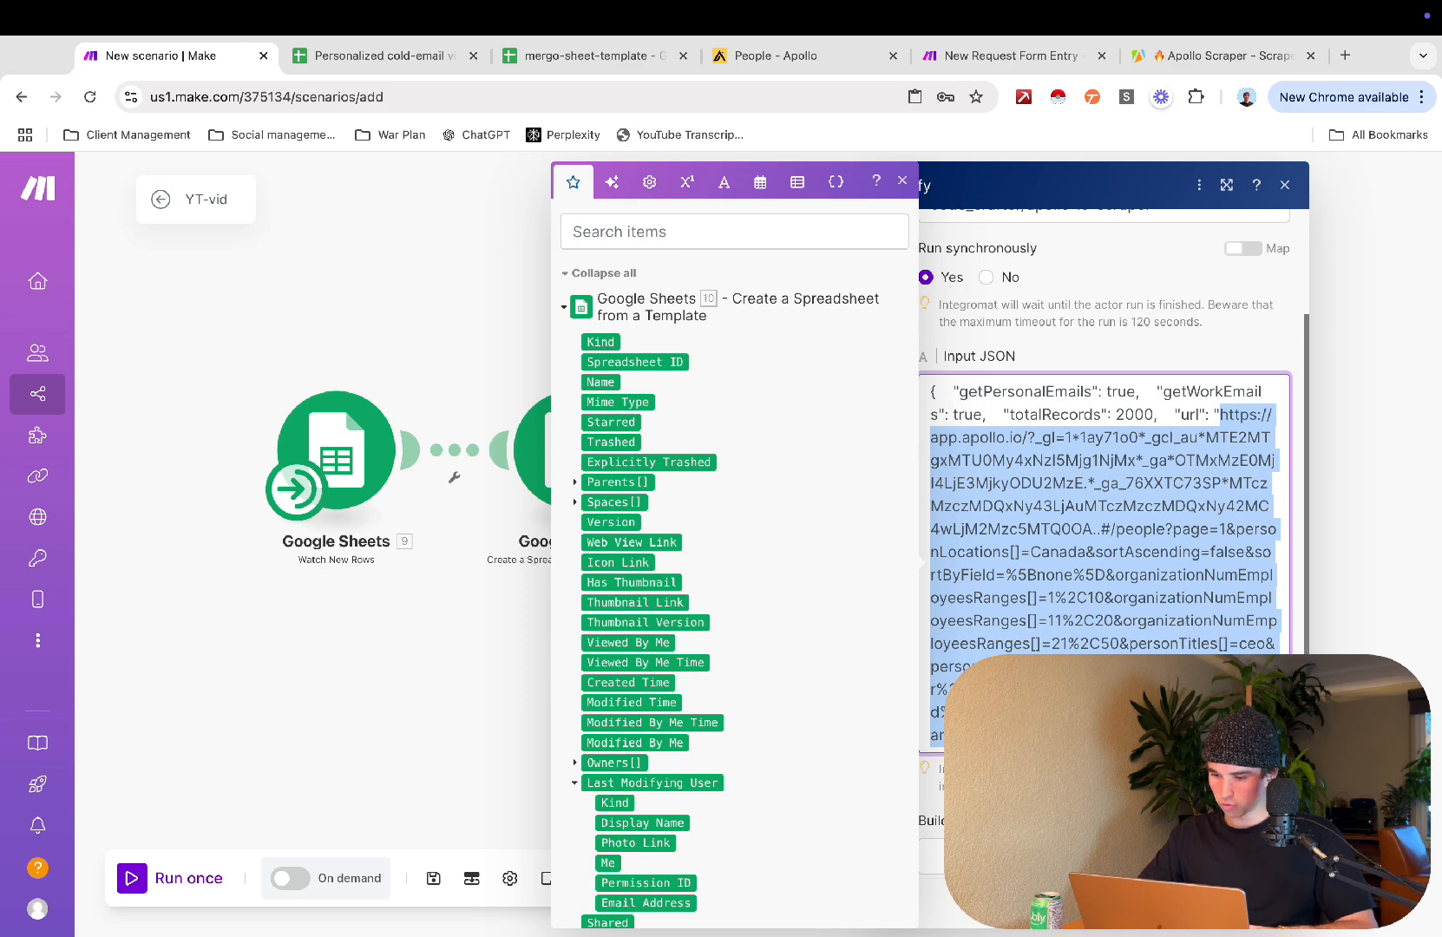
{"action": "key", "text": "BackSpace"}
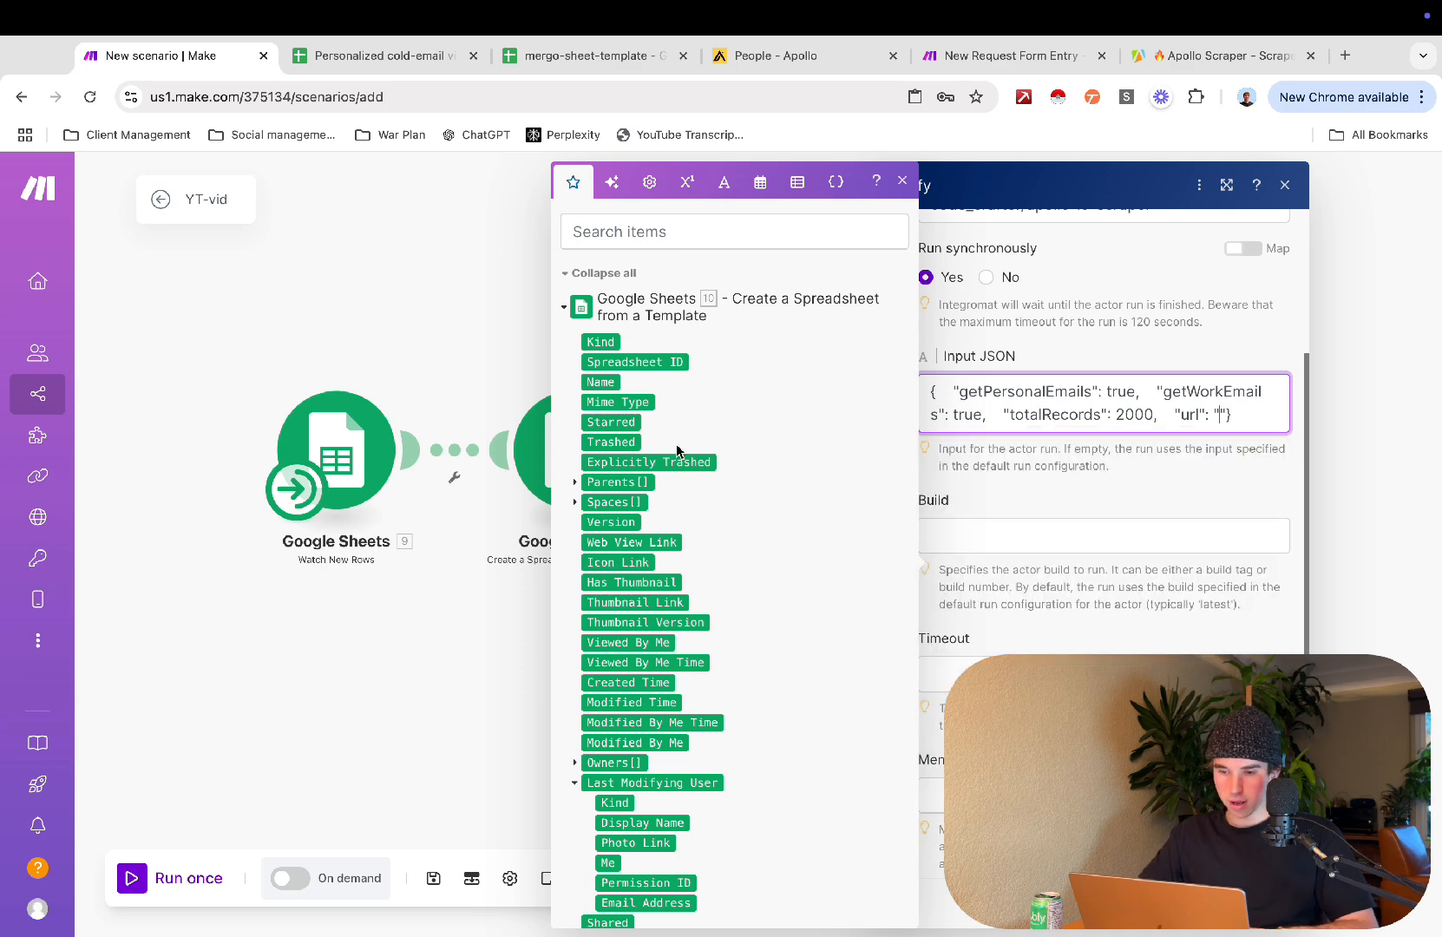
{"action": "scroll", "coordinate": [724, 486], "scroll_direction": "down", "scroll_amount": 20}
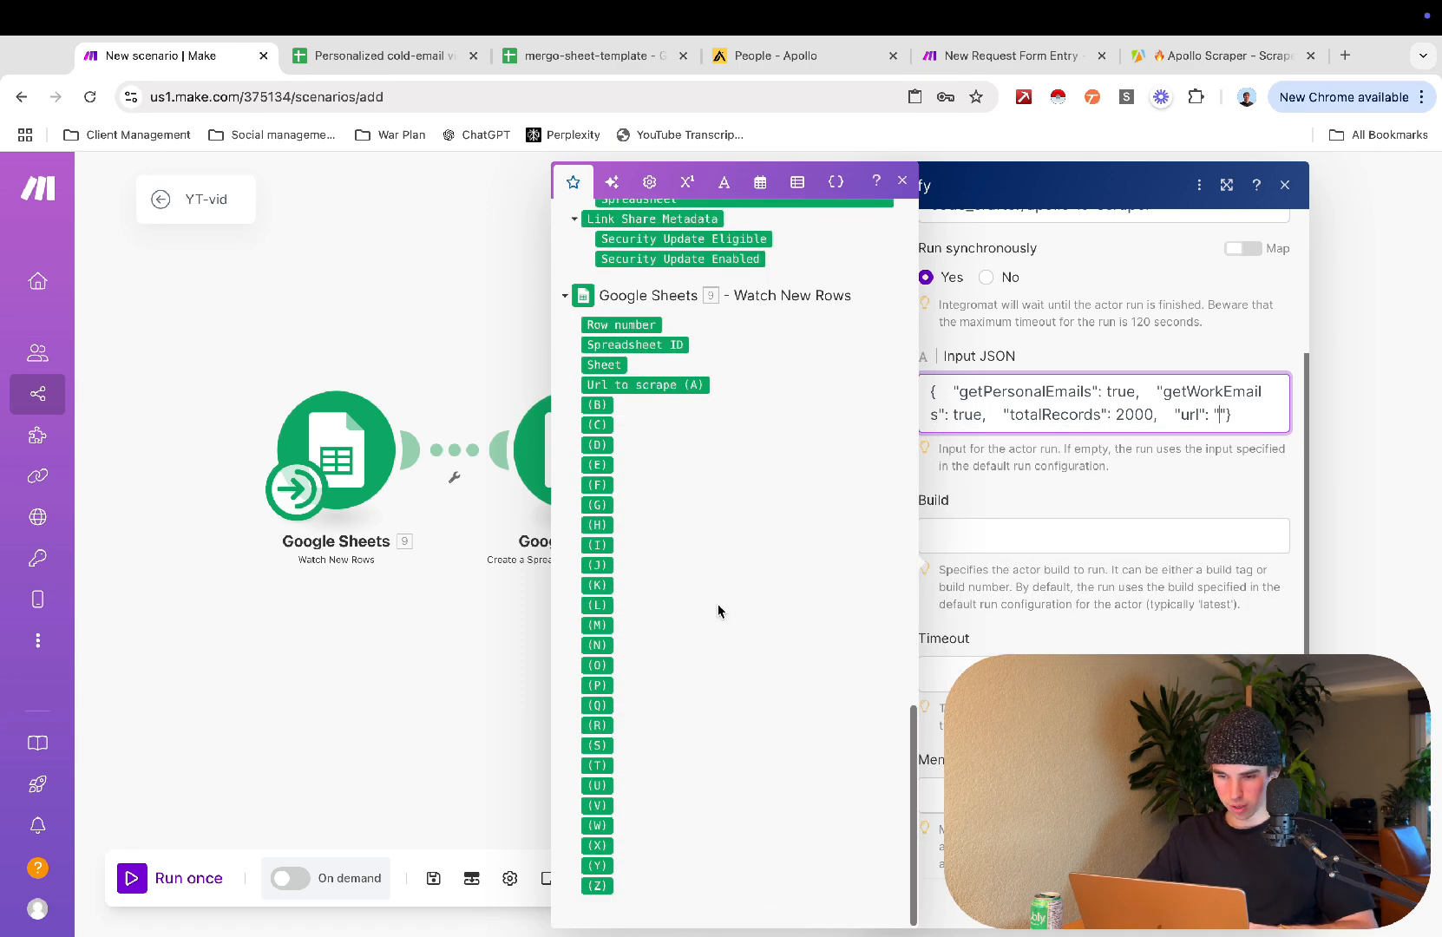
{"action": "left_click", "coordinate": [667, 386]}
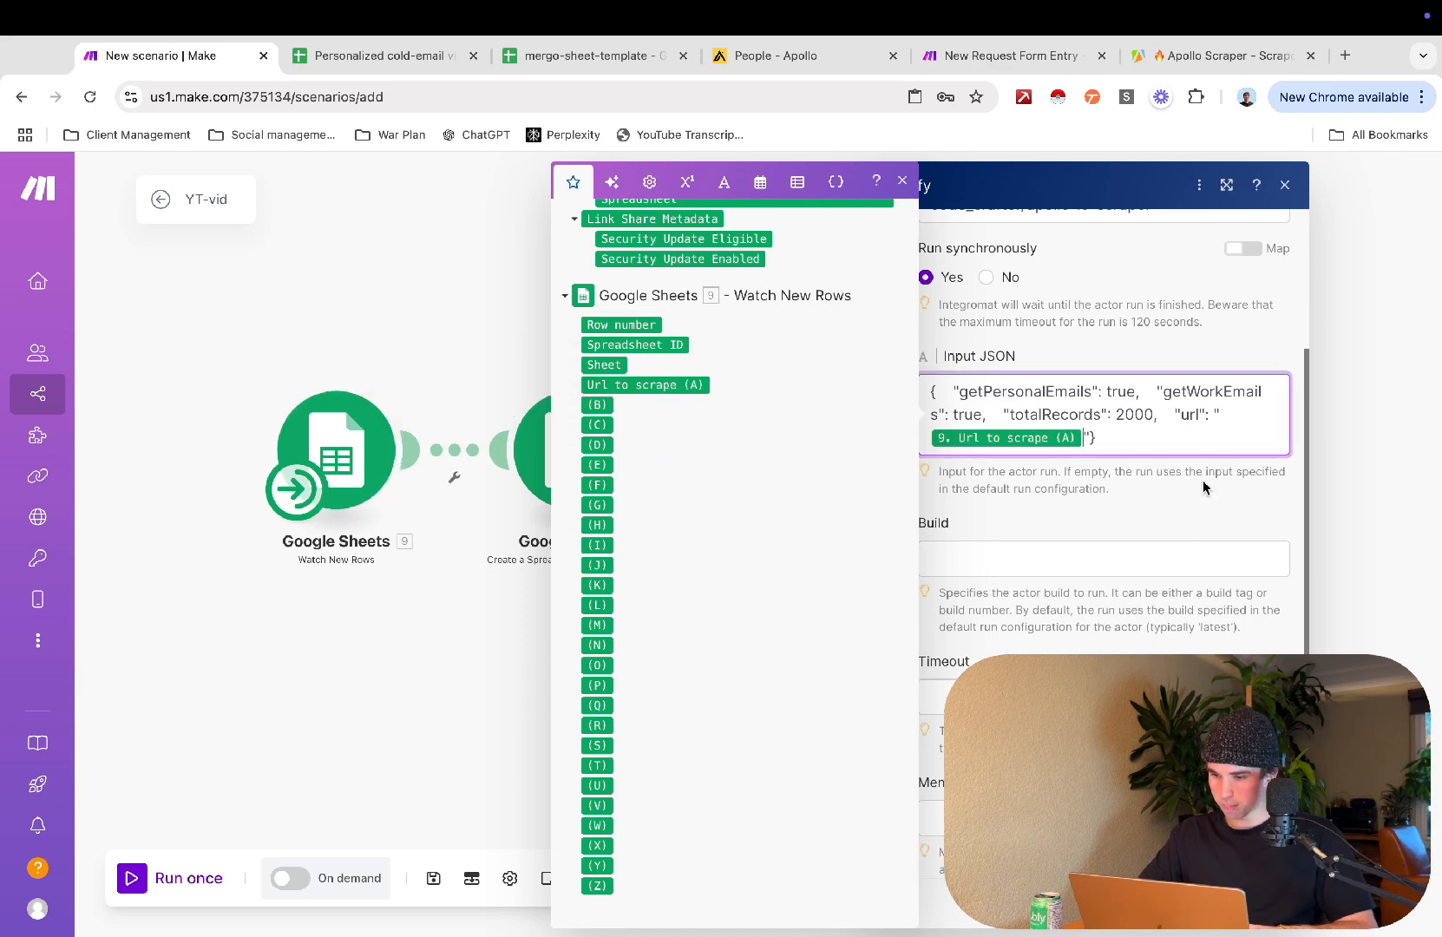
Step: Set totalRecords in the Input JSON to 5
{"action": "key", "text": "BackSpace"}
{"action": "key", "text": "BackSpace"}
{"action": "key", "text": "BackSpace"}
{"action": "key", "text": "BackSpace"}
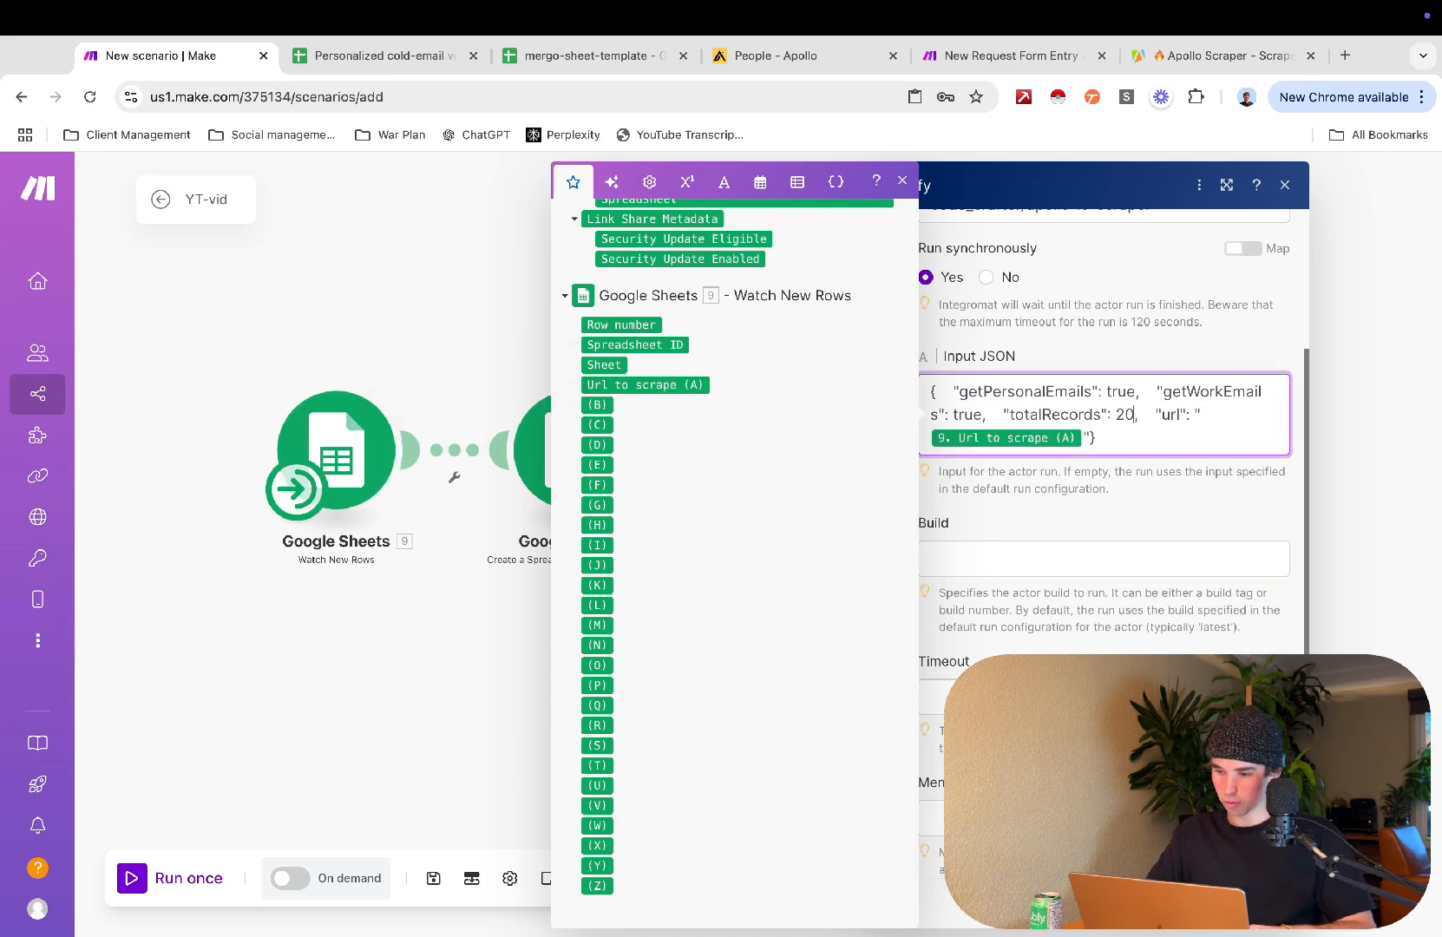
{"action": "type", "text": "10"}
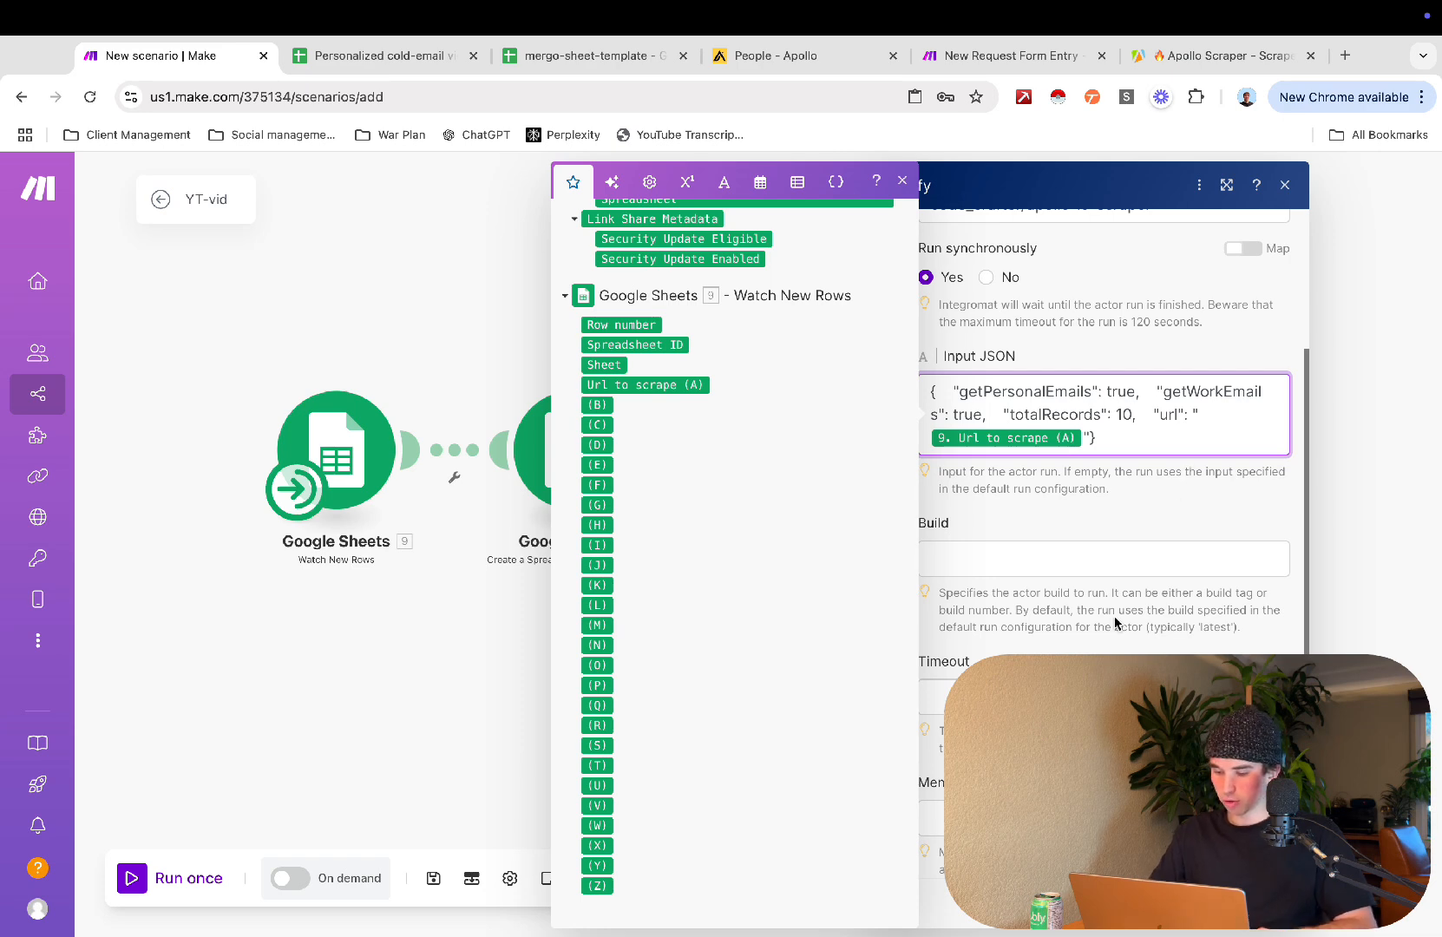
{"action": "key", "text": "BackSpace"}
{"action": "key", "text": "BackSpace"}
{"action": "type", "text": "5"}
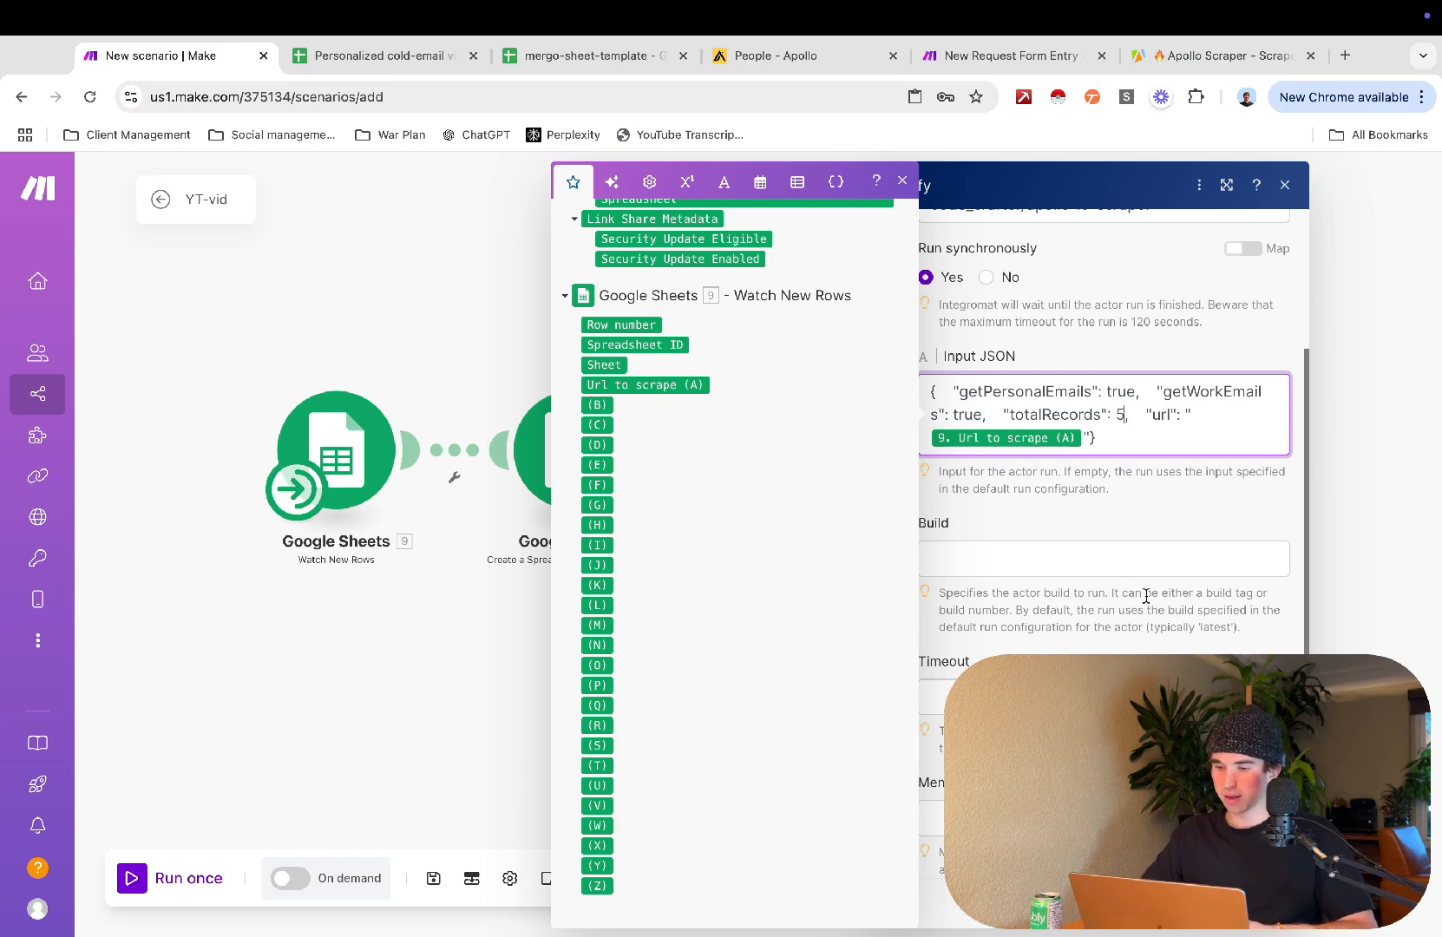
Step: Set the actor run's memory to 512 and save the Run an Actor module's settings
{"action": "scroll", "coordinate": [1146, 596], "scroll_direction": "down", "scroll_amount": 1}
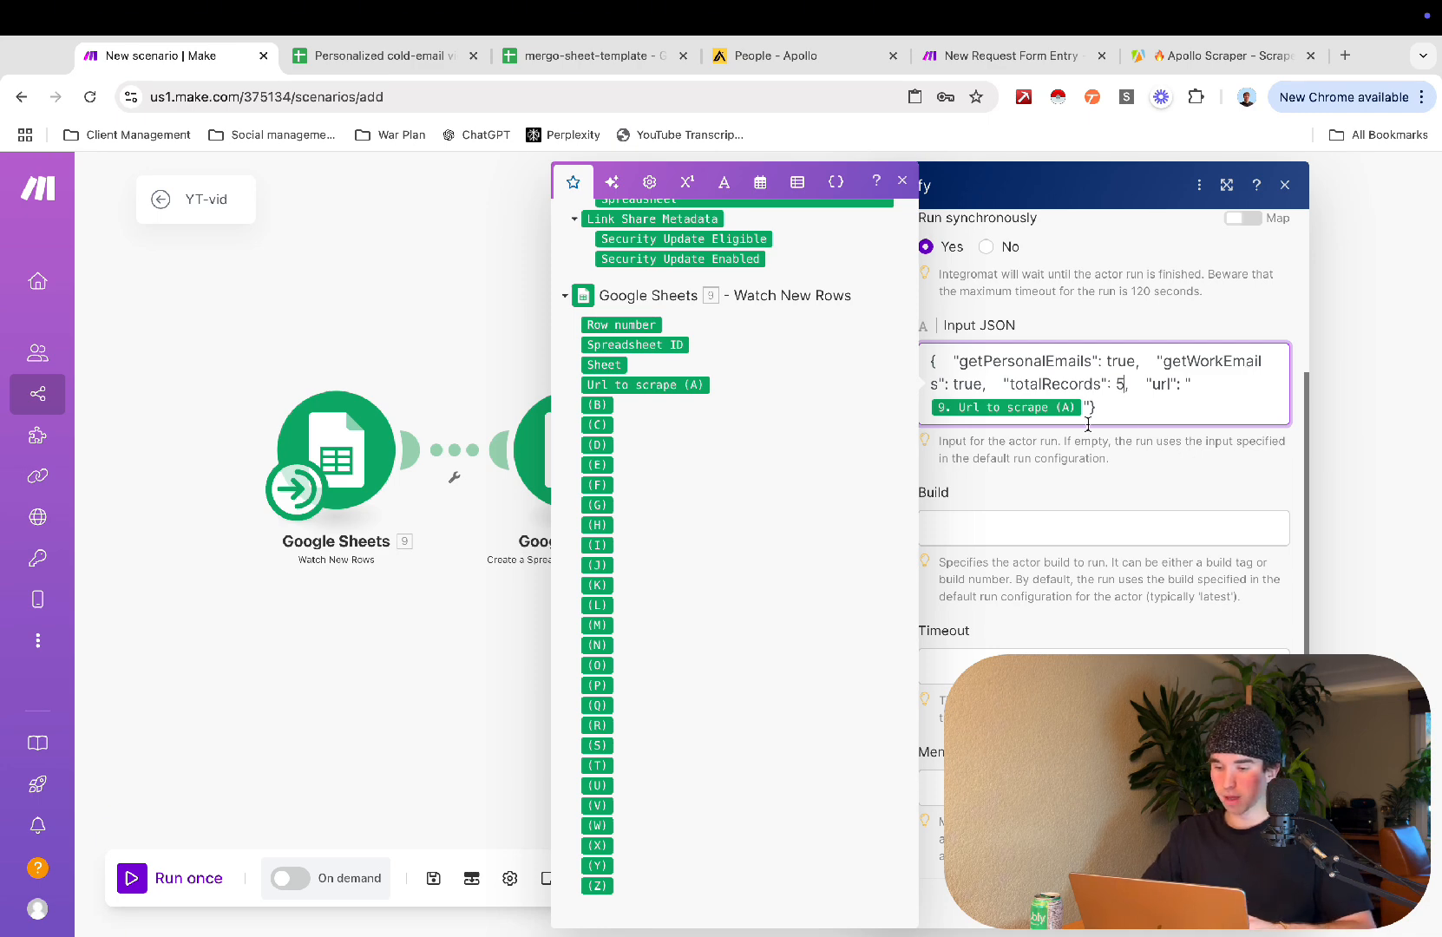
{"action": "scroll", "coordinate": [1115, 542], "scroll_direction": "down", "scroll_amount": 1}
{"action": "left_click", "coordinate": [1104, 785]}
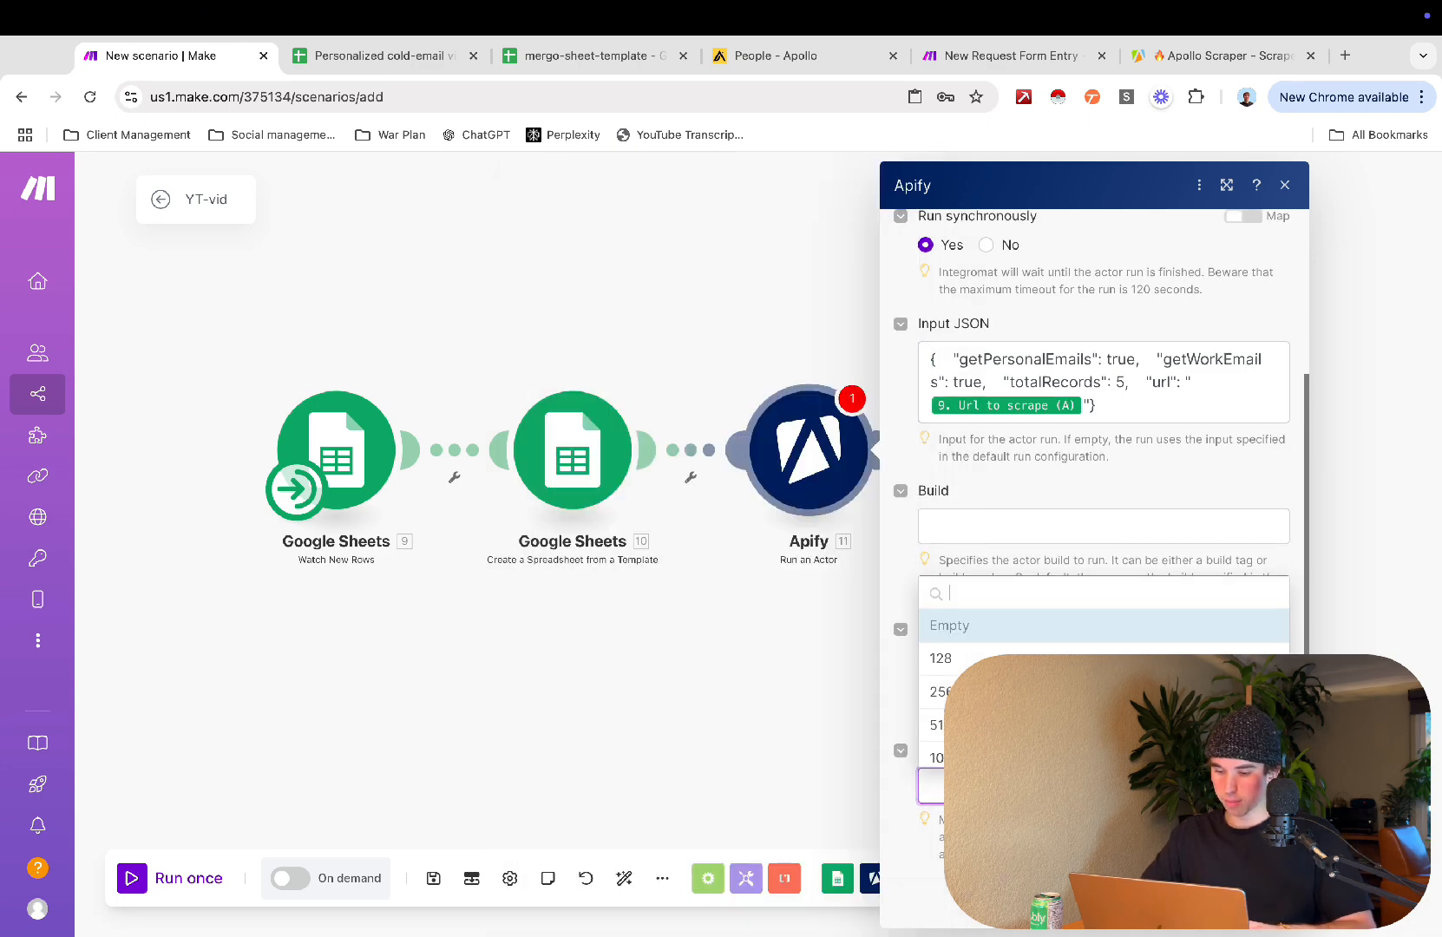
{"action": "left_click", "coordinate": [1104, 726]}
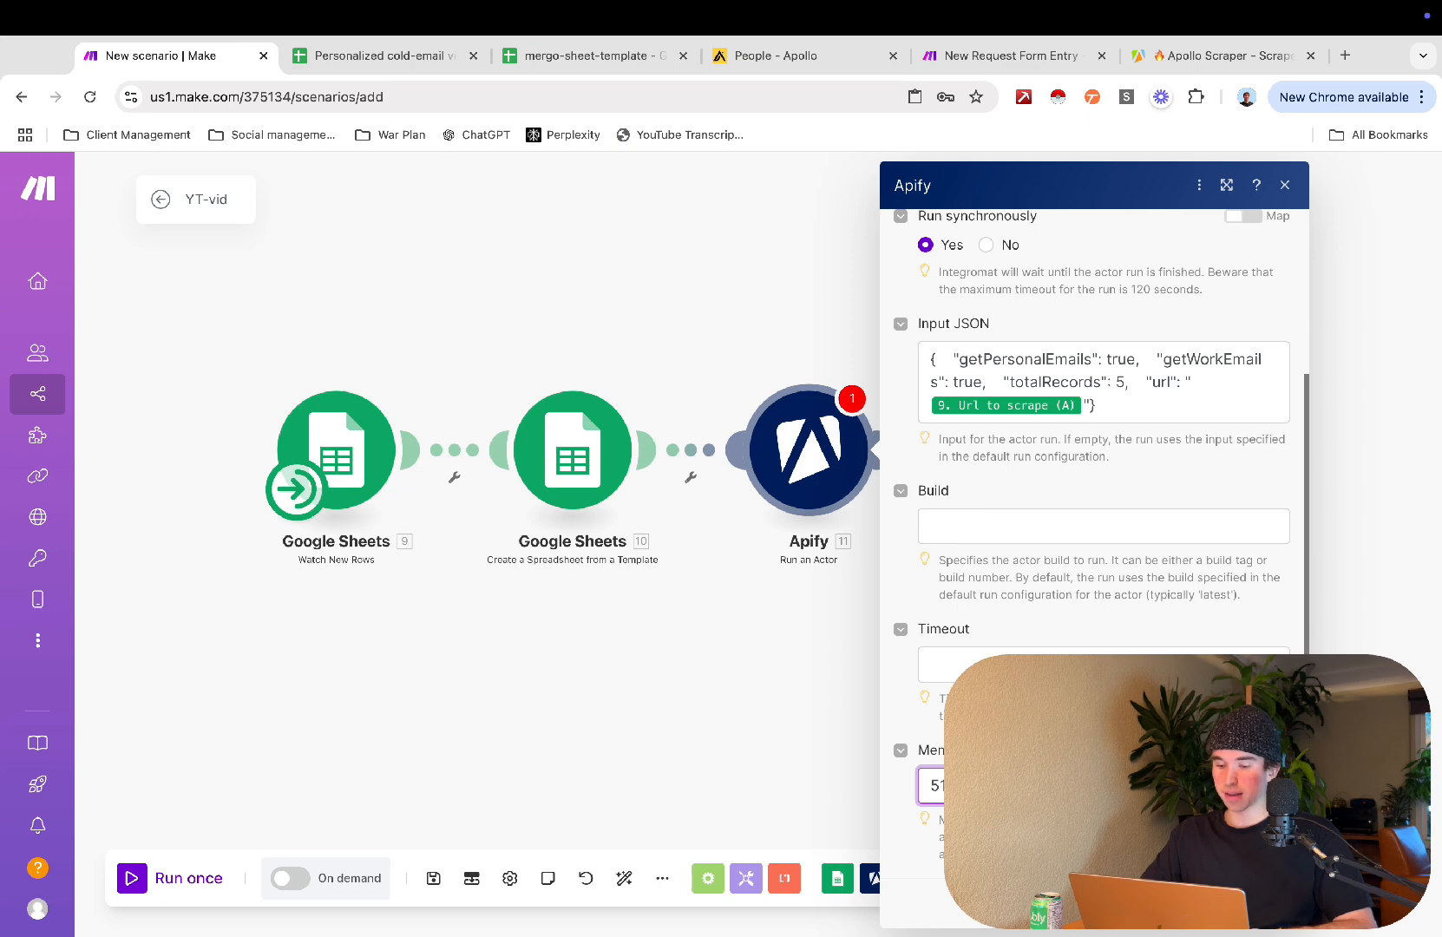
{"action": "scroll", "coordinate": [1102, 538], "scroll_direction": "up", "scroll_amount": 1}
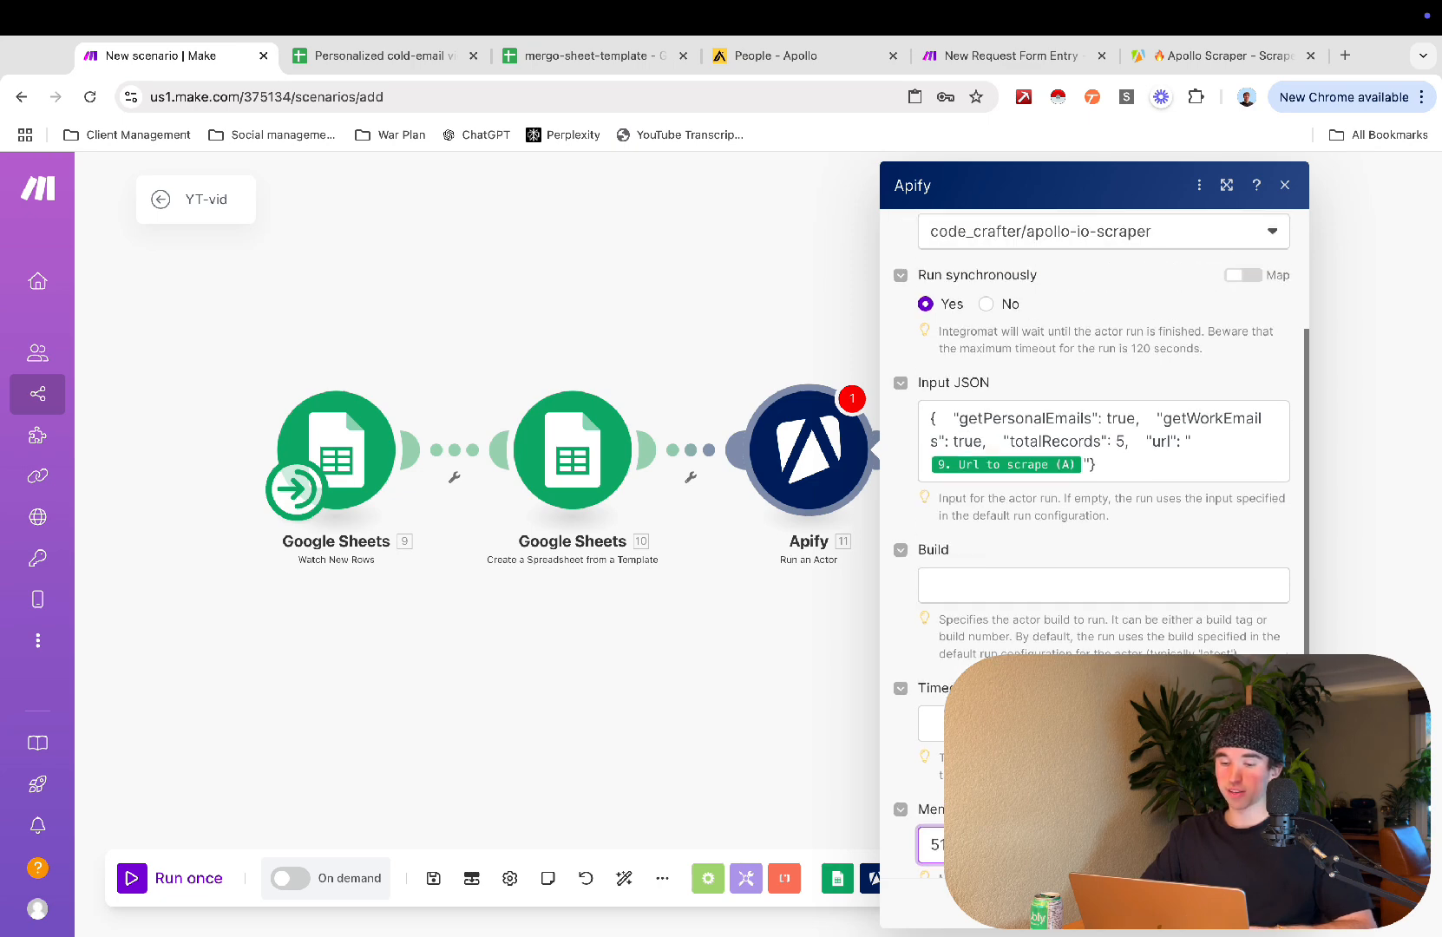
{"action": "scroll", "coordinate": [1093, 539], "scroll_direction": "up", "scroll_amount": 3}
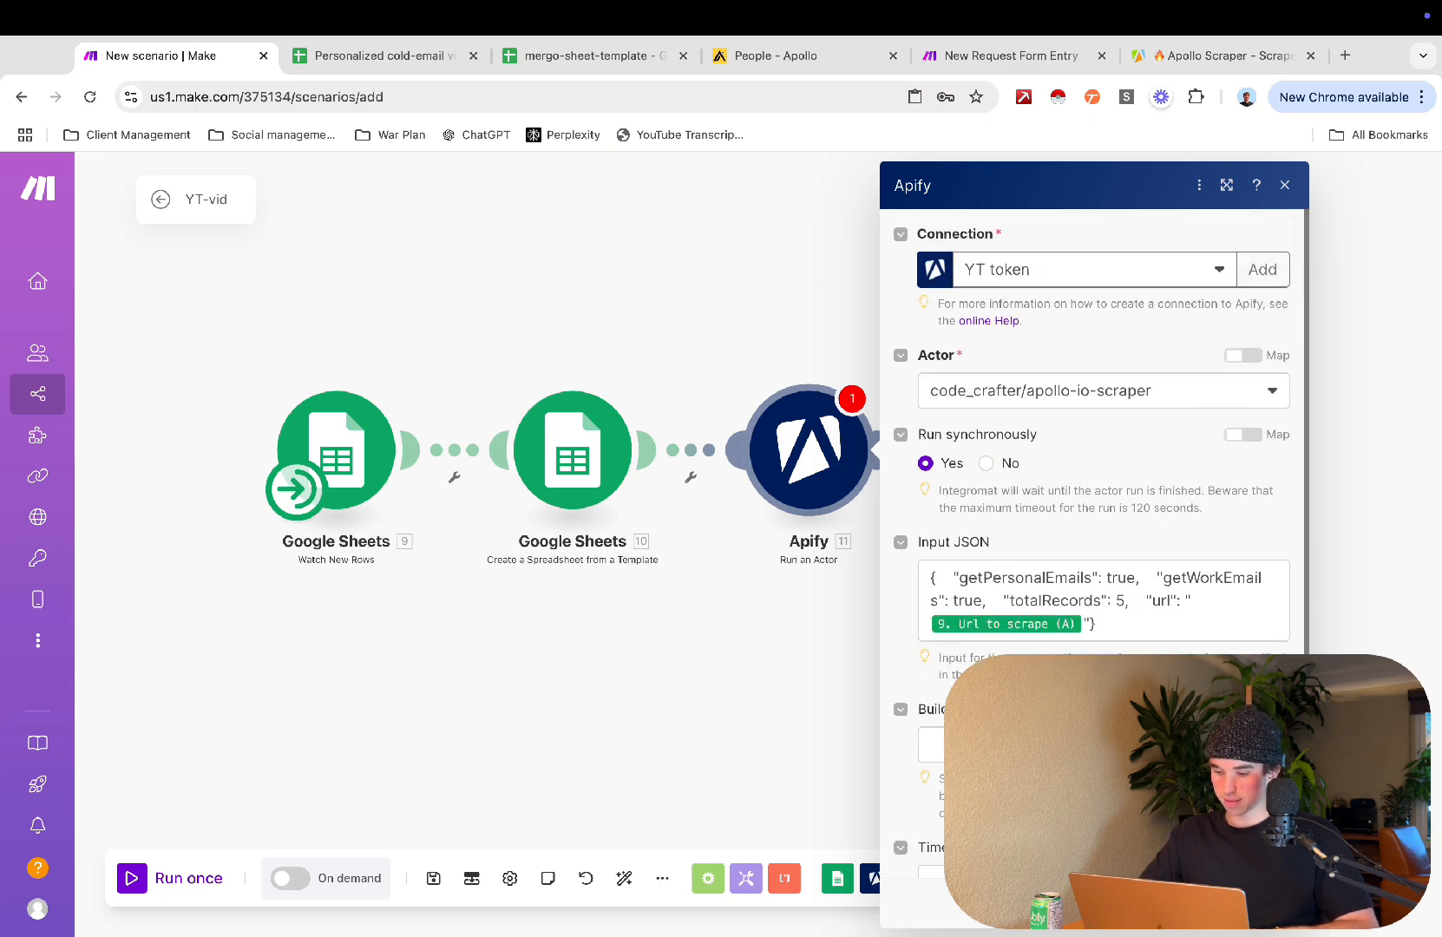
{"action": "left_click", "coordinate": [1262, 903]}
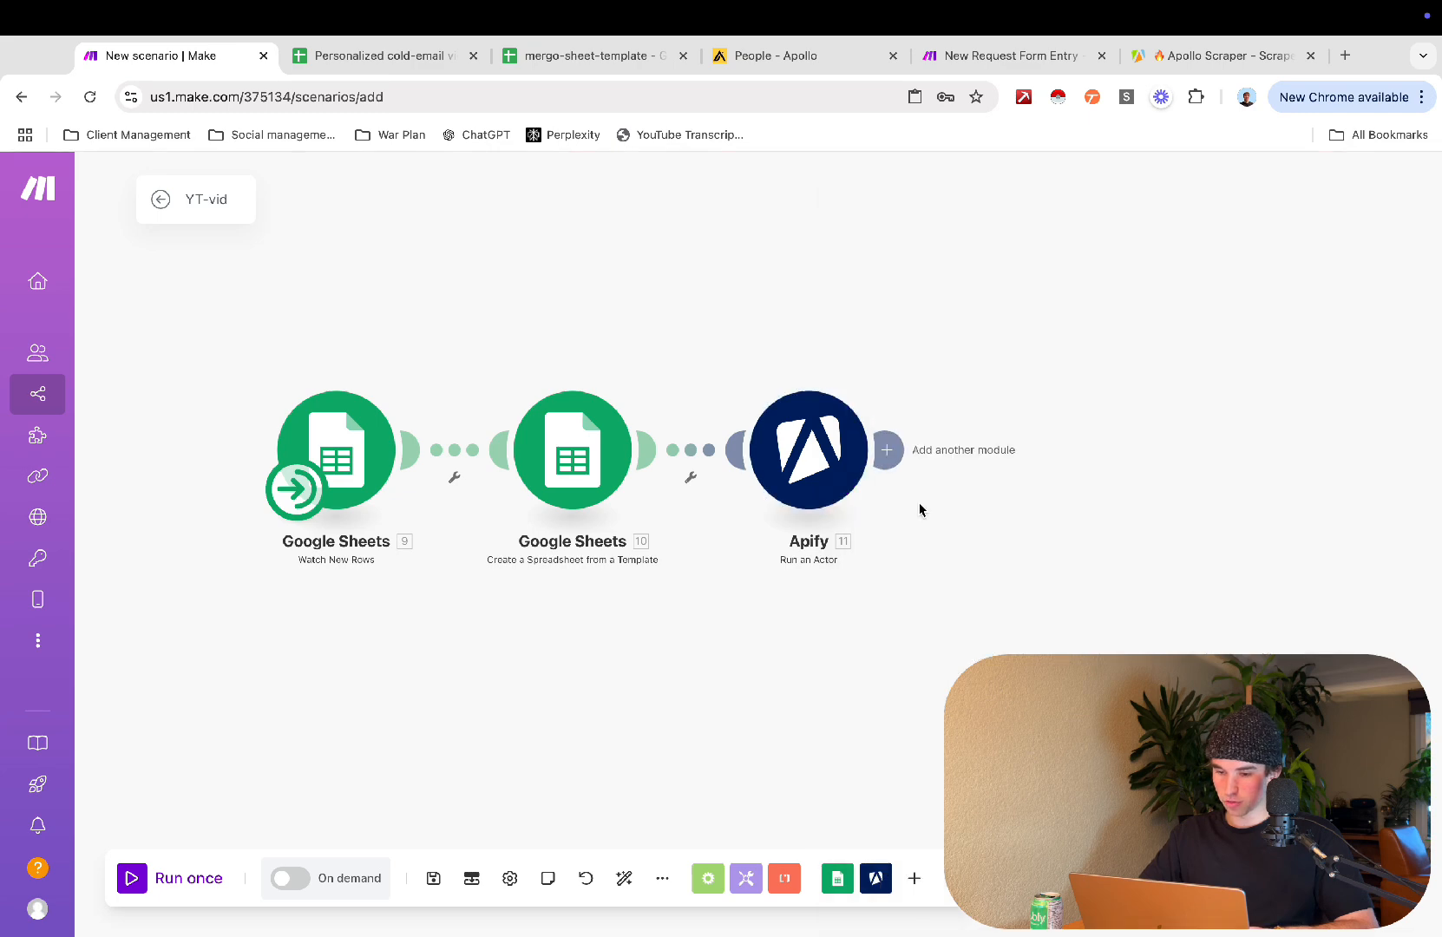
Step: Add an Apify Get Dataset Items module after Run an Actor and map its Dataset ID to defaultDatasetId
{"action": "left_click", "coordinate": [889, 456]}
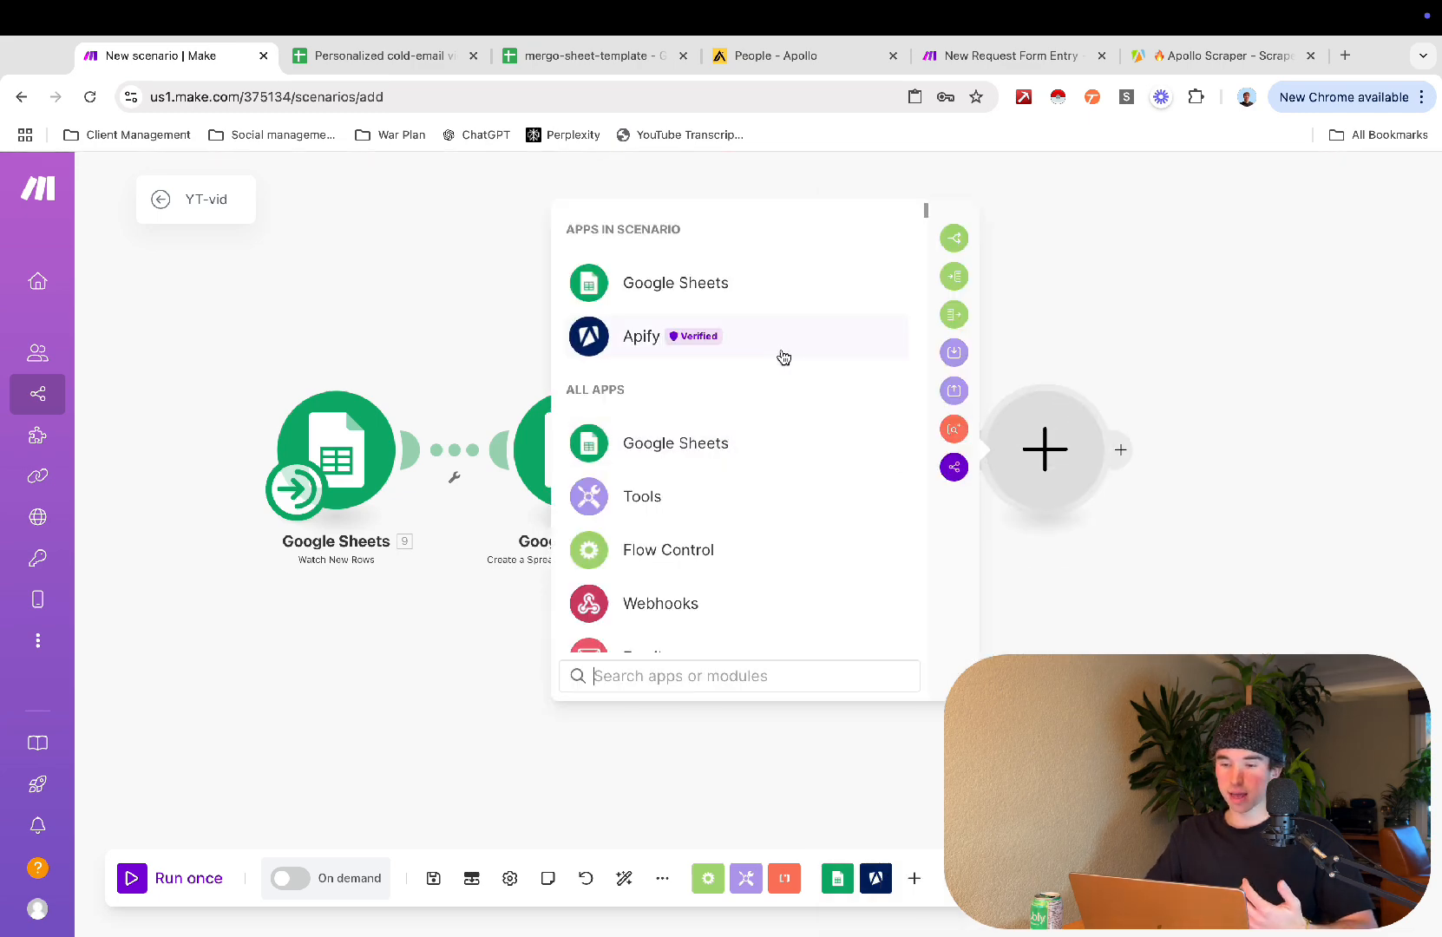
{"action": "left_click", "coordinate": [781, 356]}
{"action": "left_click", "coordinate": [763, 540]}
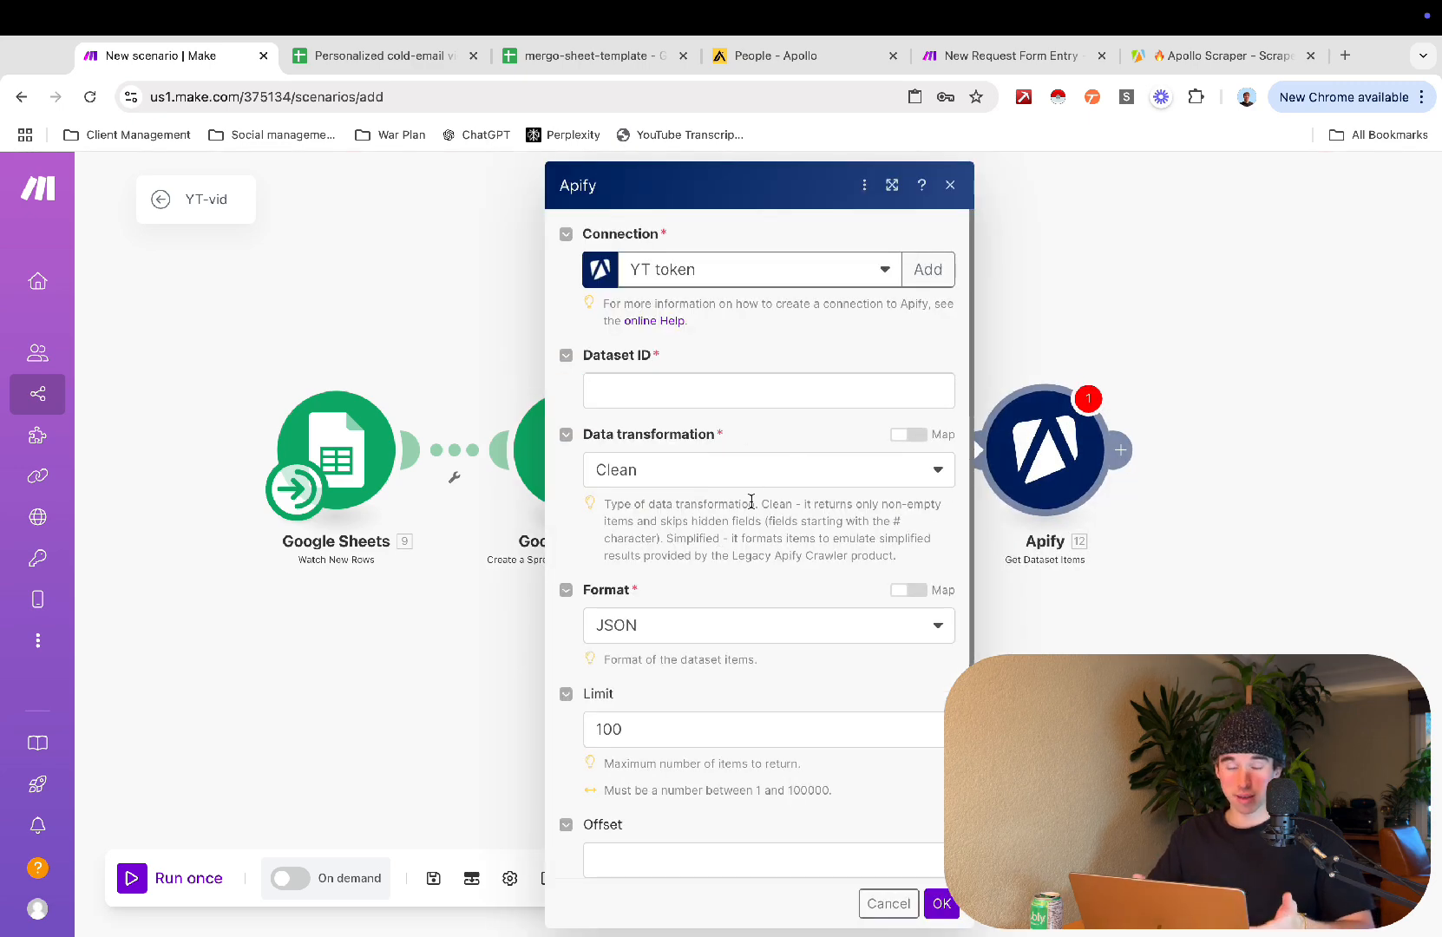
{"action": "left_click", "coordinate": [726, 388]}
{"action": "scroll", "coordinate": [1051, 531], "scroll_direction": "down", "scroll_amount": 1}
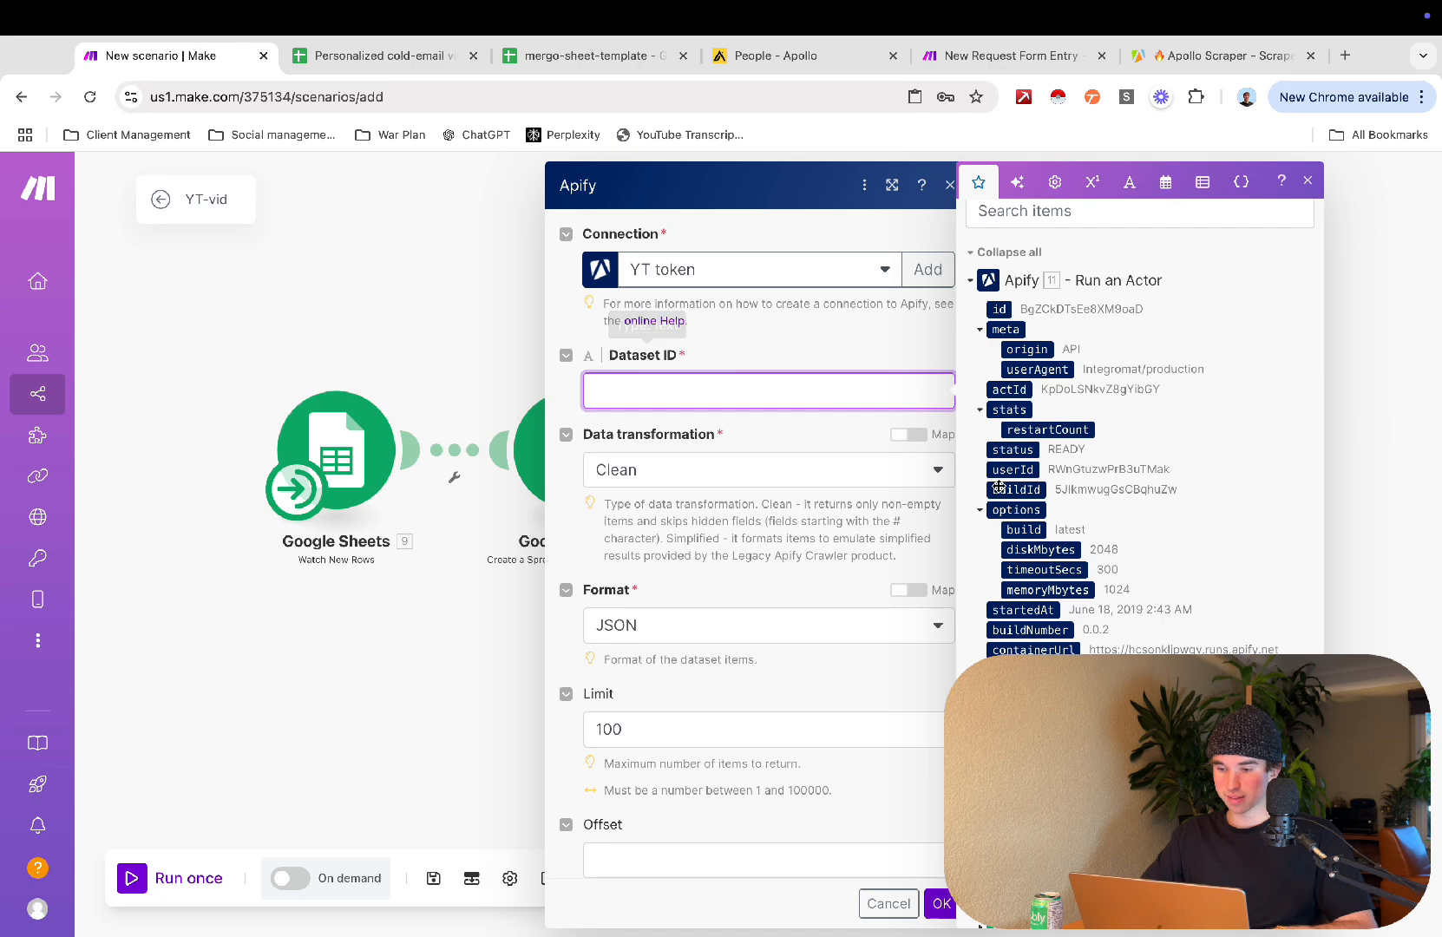
{"action": "scroll", "coordinate": [1046, 650], "scroll_direction": "down", "scroll_amount": 2}
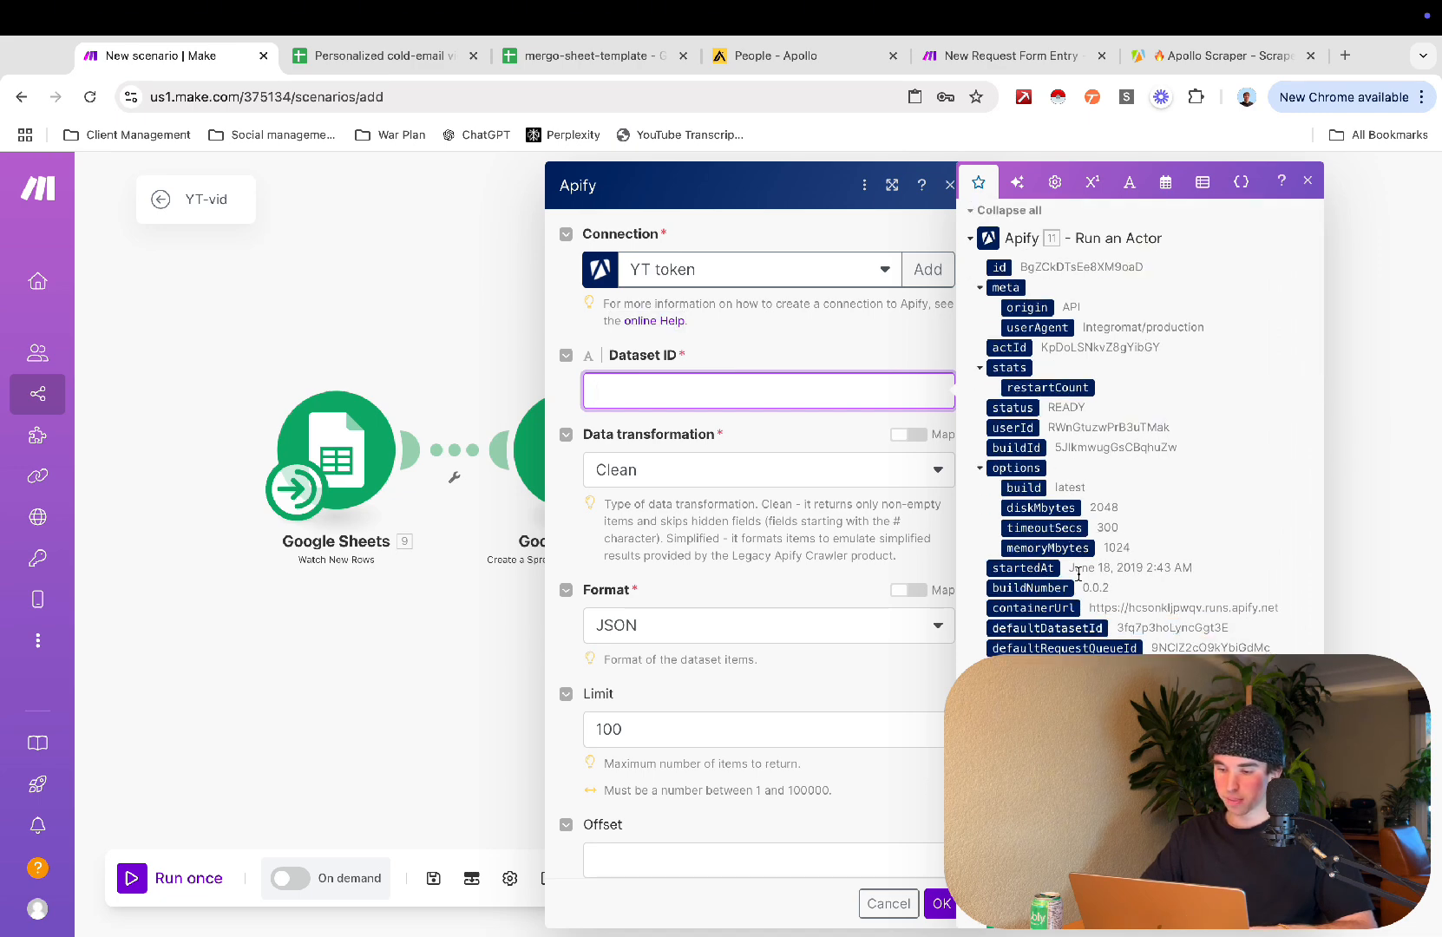
{"action": "left_click", "coordinate": [1074, 628]}
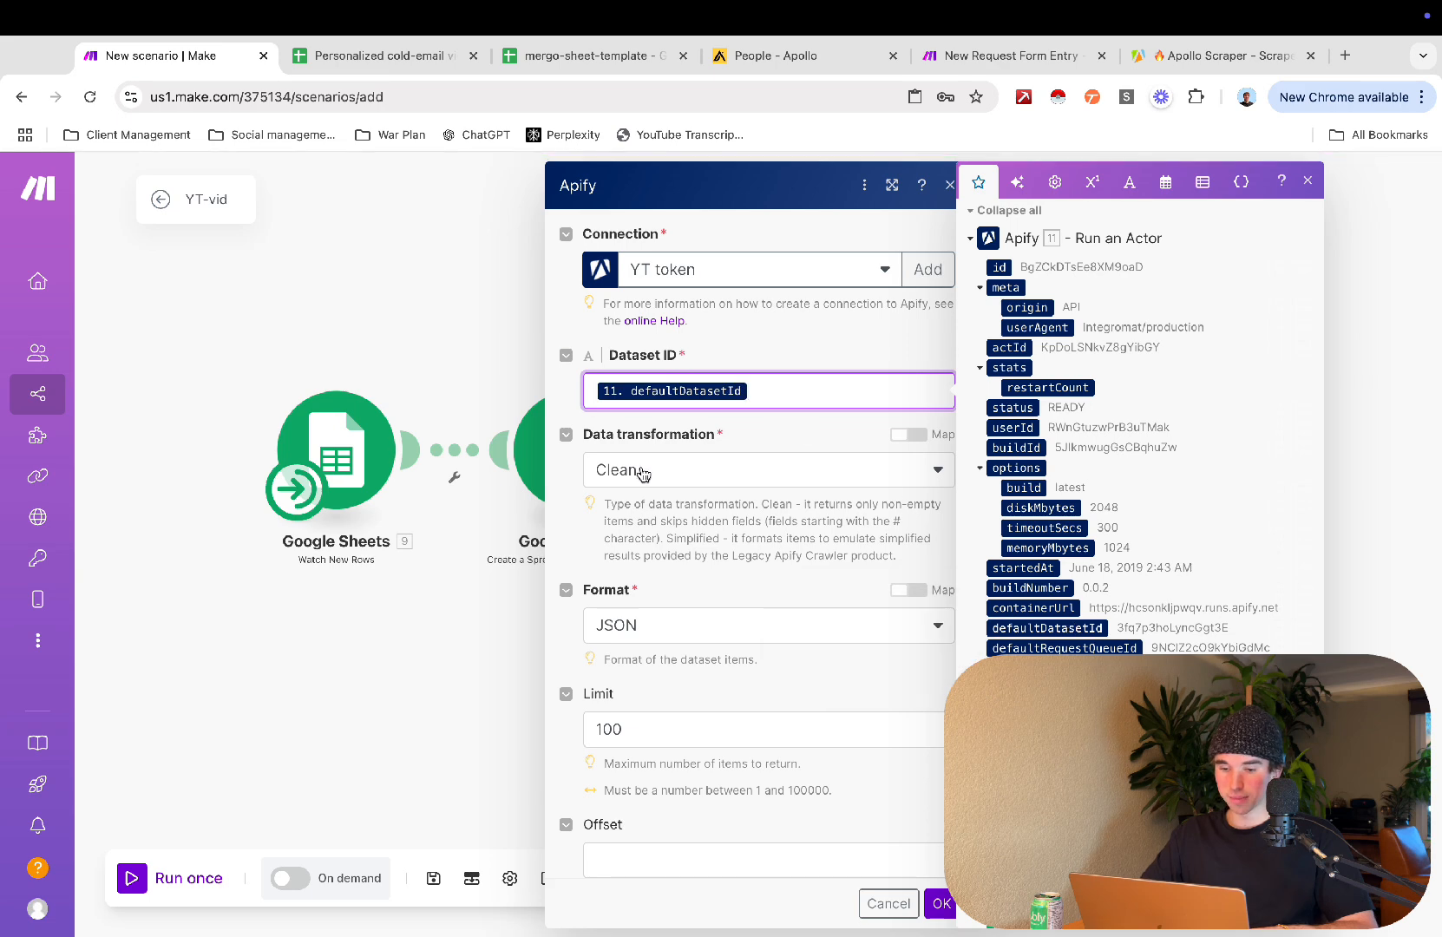
Step: Set the Limit of the Get Dataset Items module to 10 and save its settings
{"action": "scroll", "coordinate": [747, 564], "scroll_direction": "down", "scroll_amount": 1}
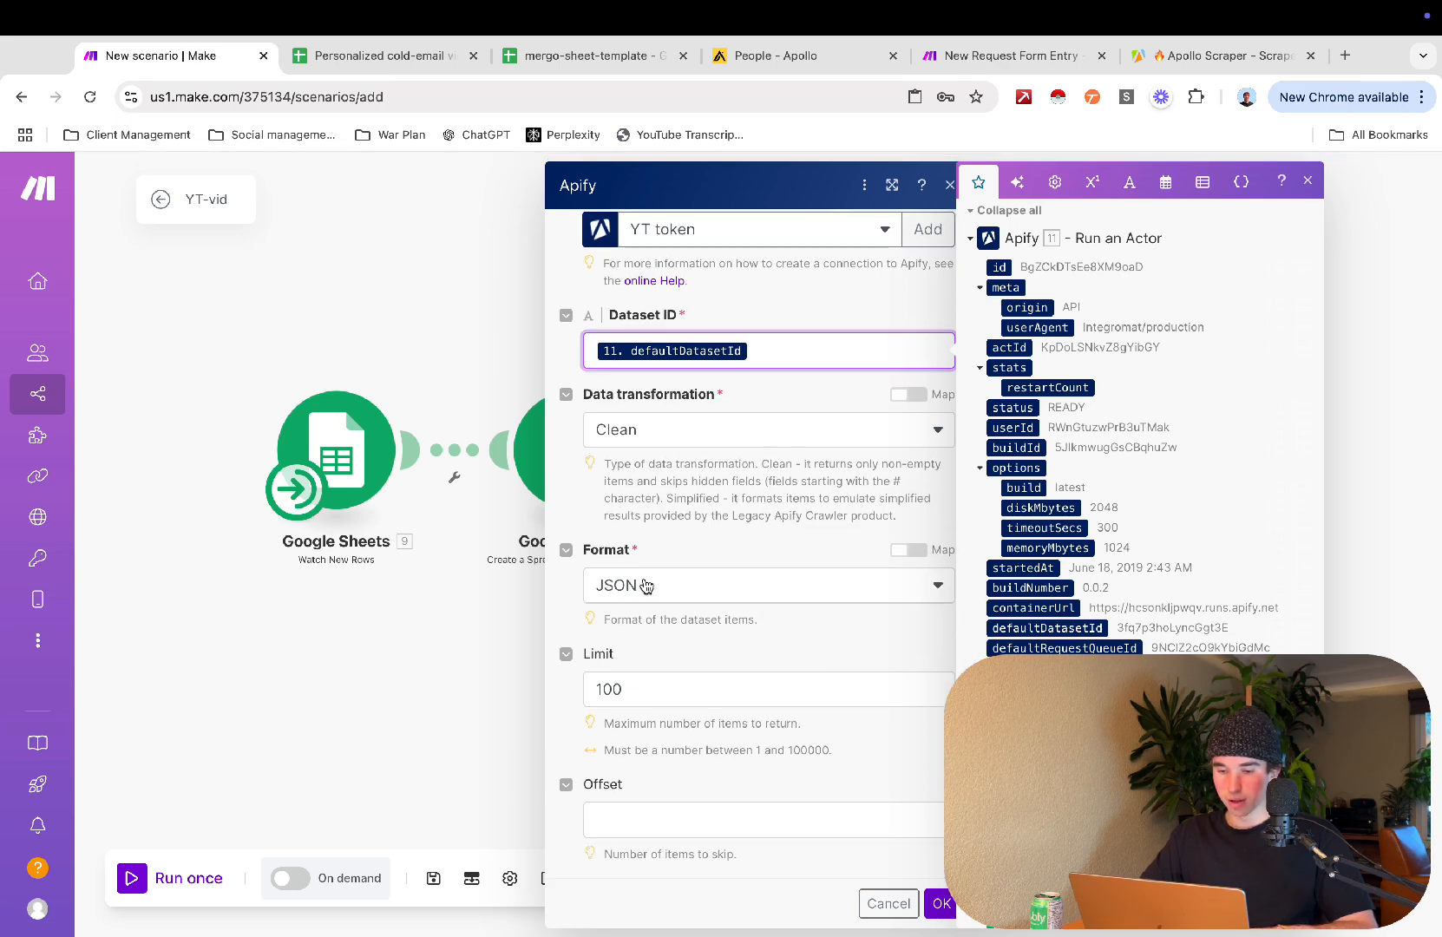
{"action": "left_click", "coordinate": [661, 704]}
{"action": "key", "text": "BackSpace"}
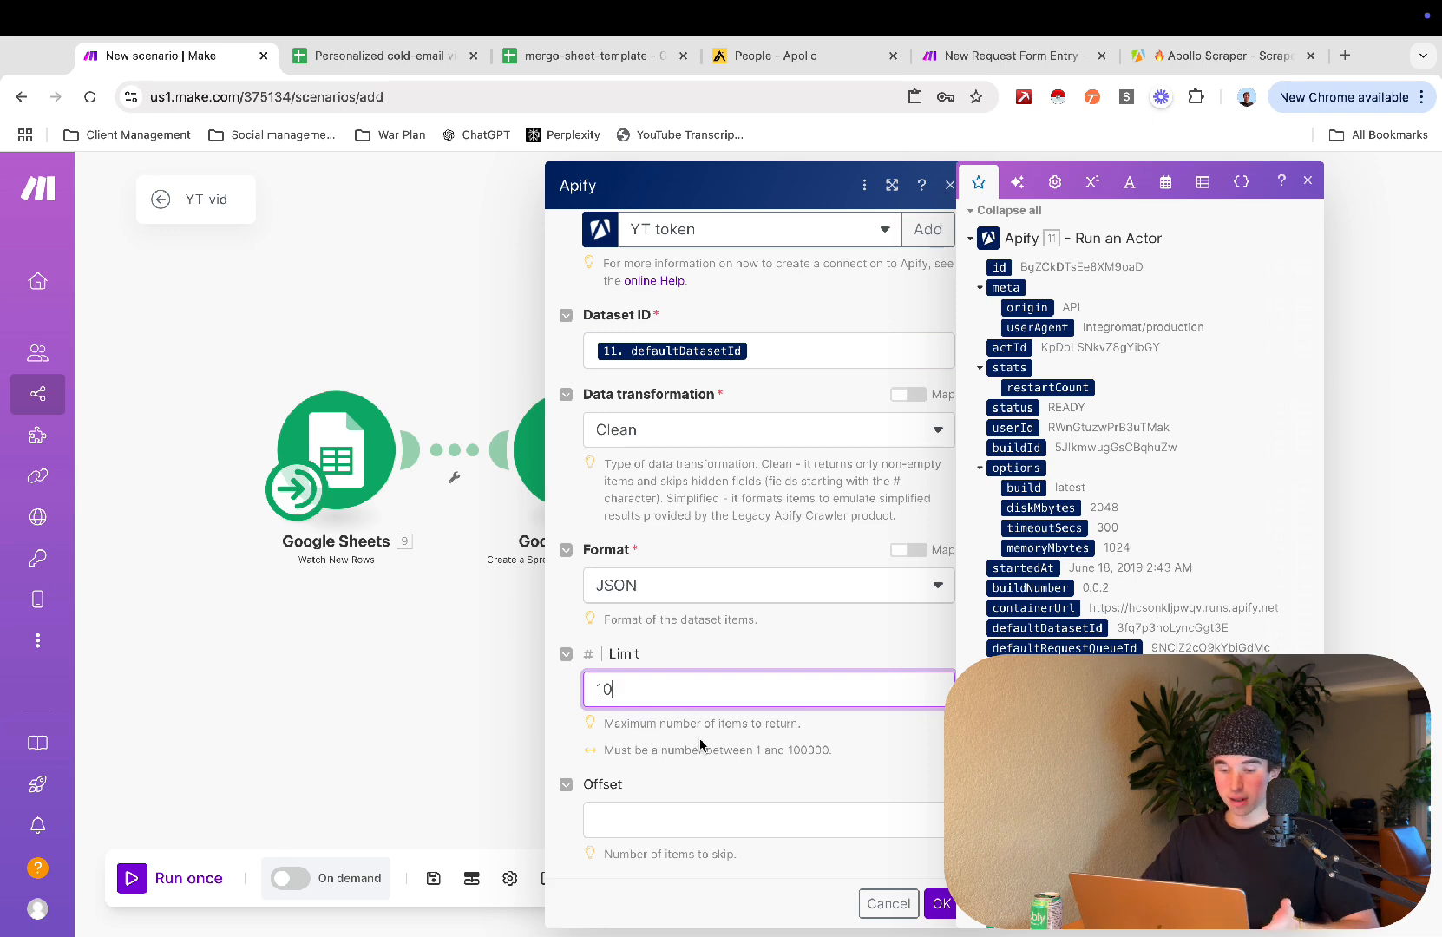
{"action": "left_click", "coordinate": [834, 756]}
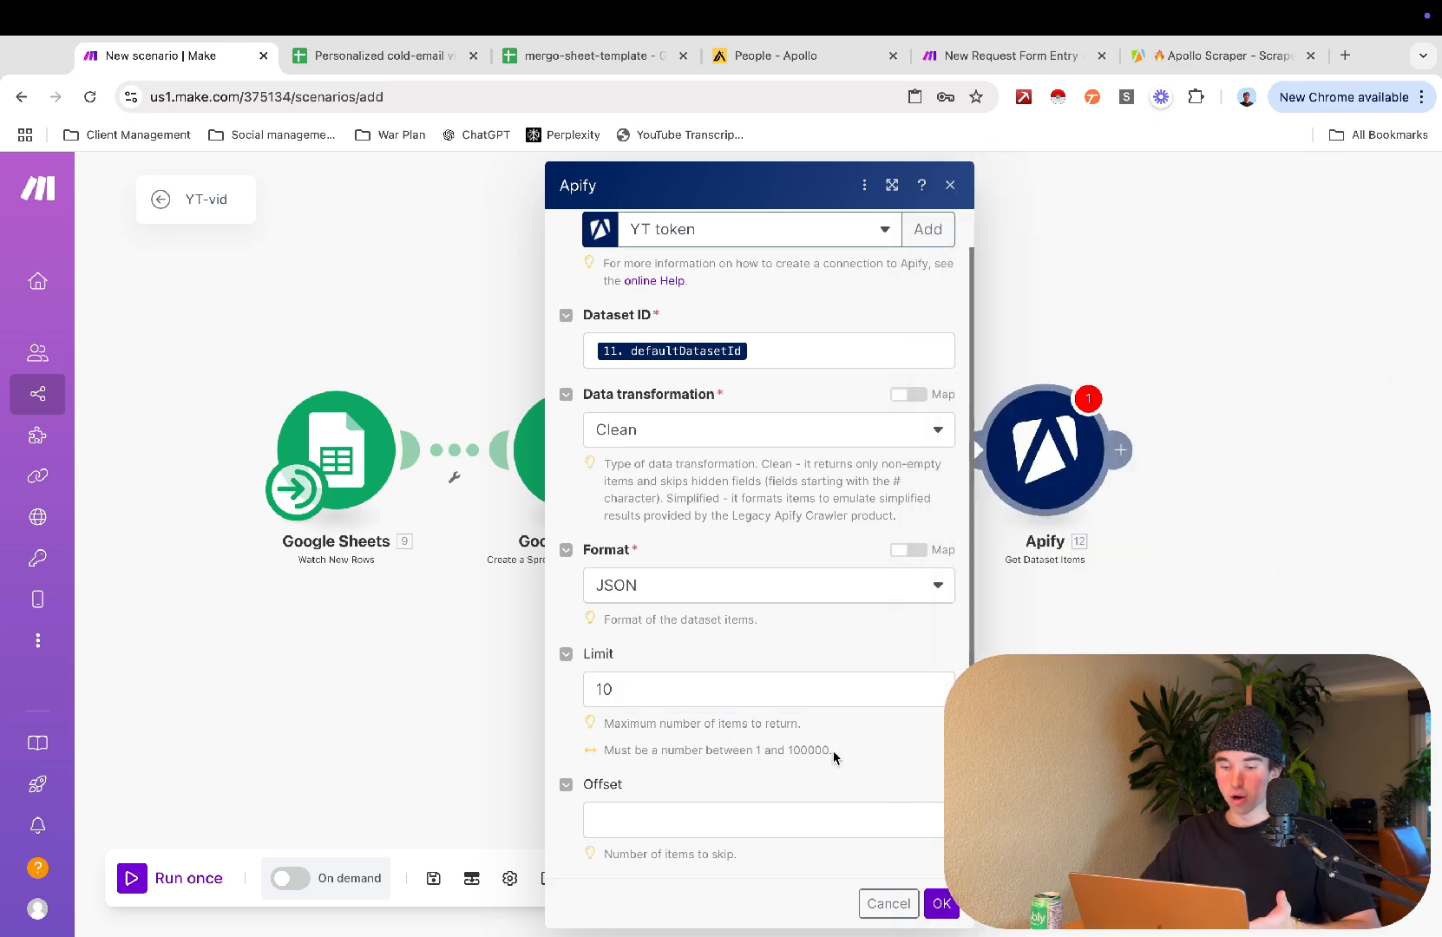
{"action": "left_click", "coordinate": [721, 695]}
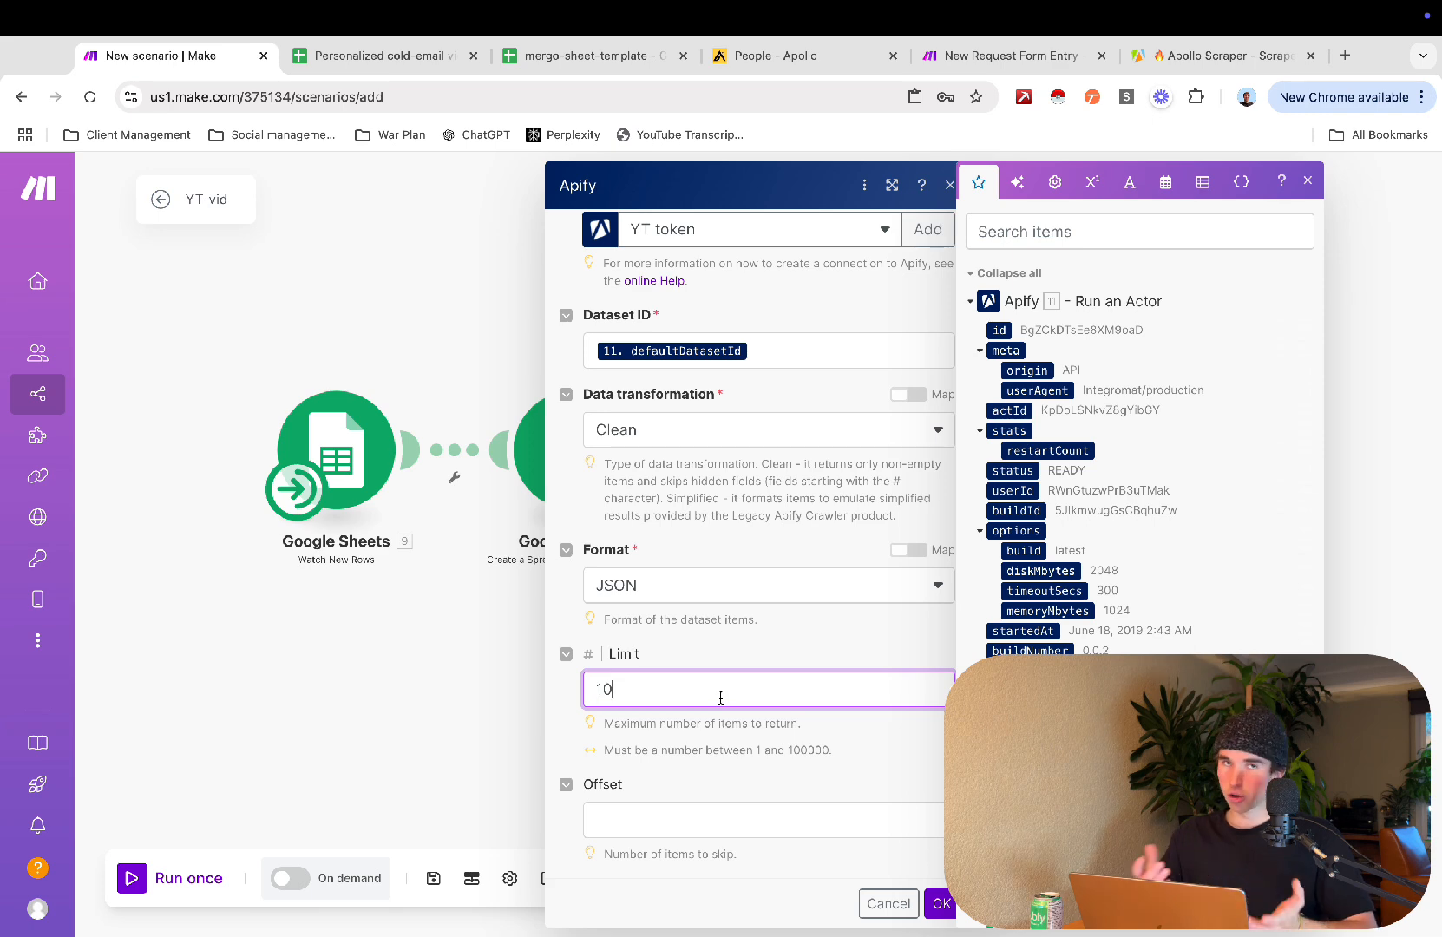
{"action": "scroll", "coordinate": [744, 778], "scroll_direction": "up", "scroll_amount": 1}
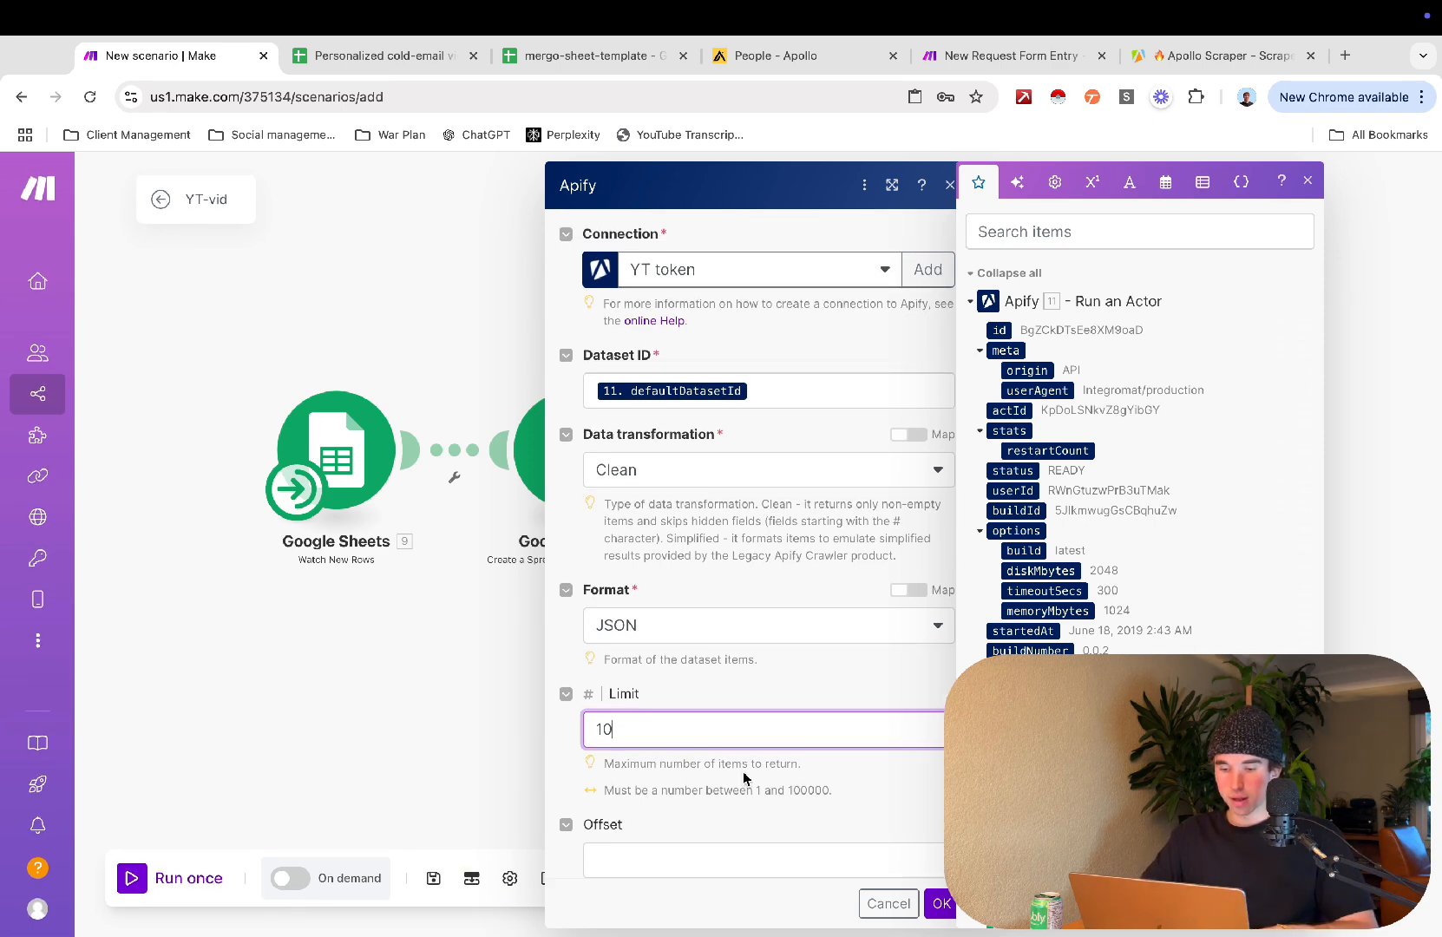
{"action": "left_click", "coordinate": [939, 903]}
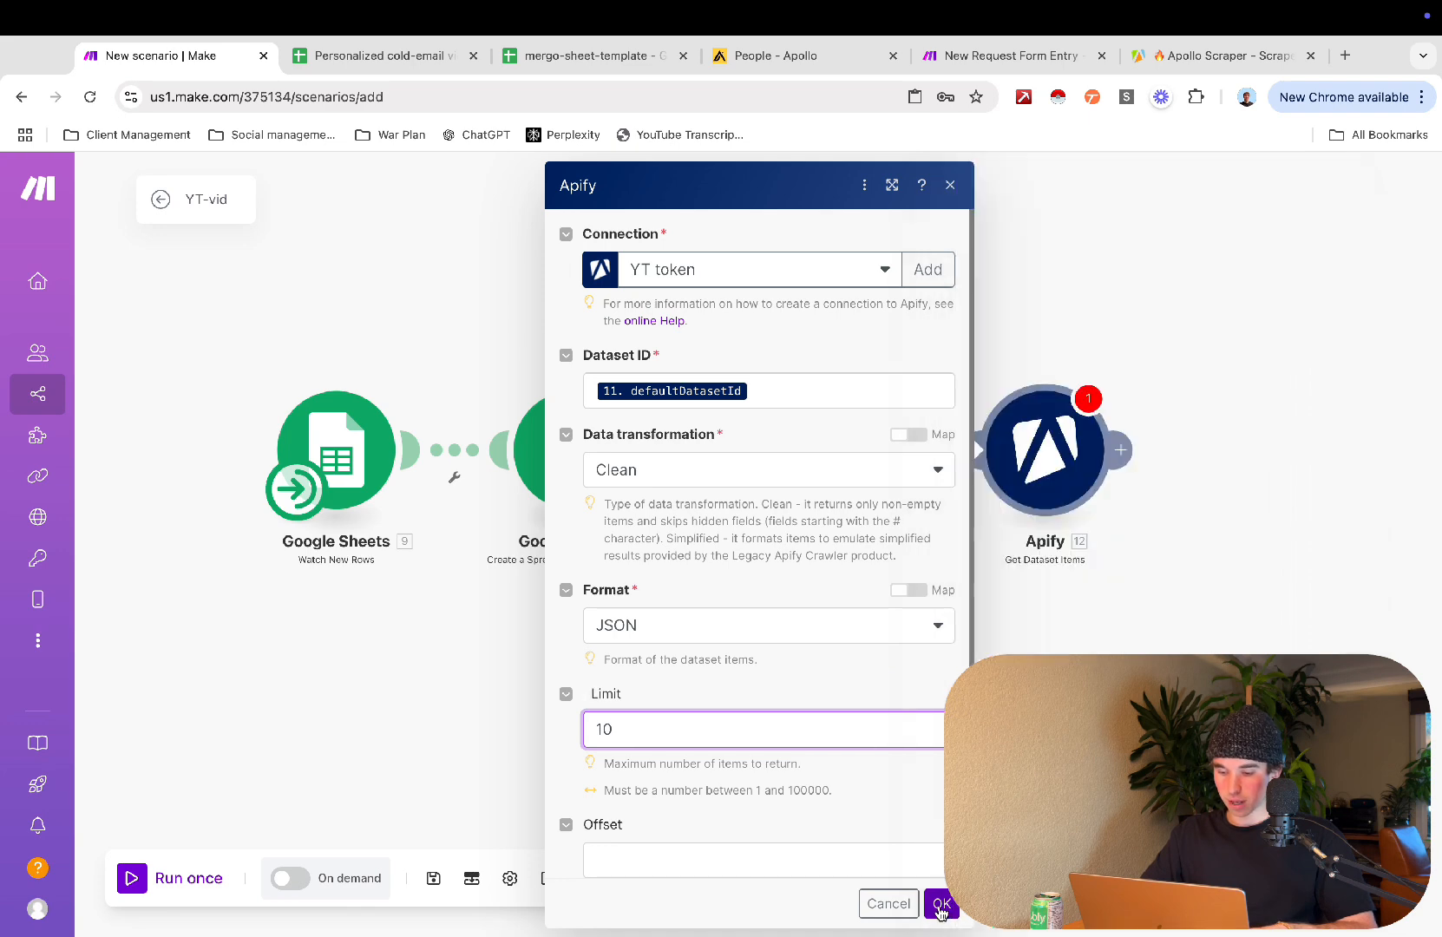
{"action": "left_click_drag", "start_coordinate": [852, 735], "coordinate": [854, 760]}
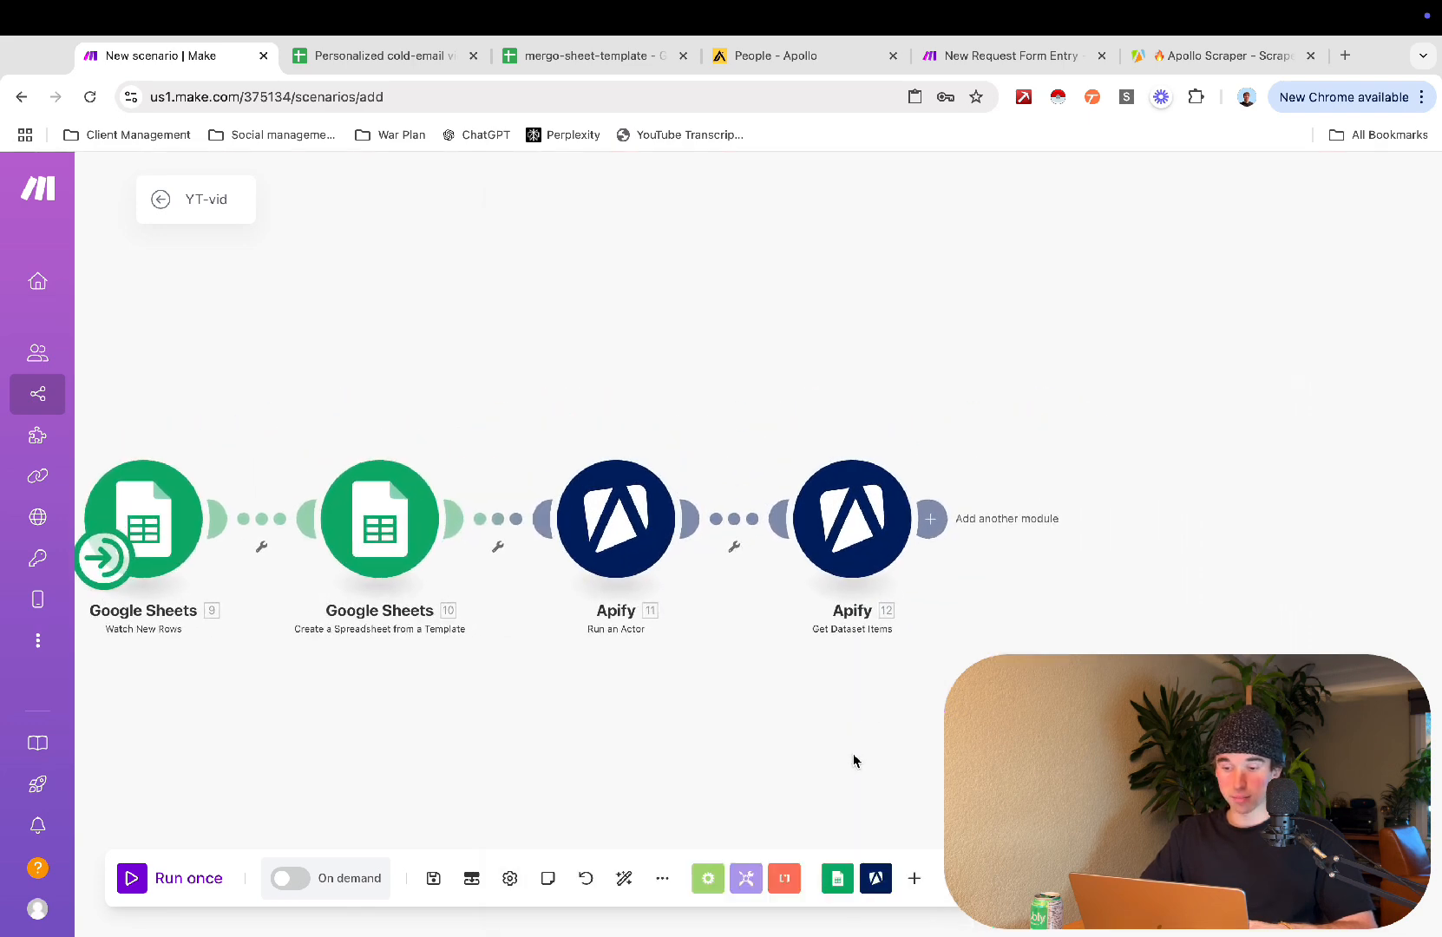
{"action": "left_click", "coordinate": [931, 519]}
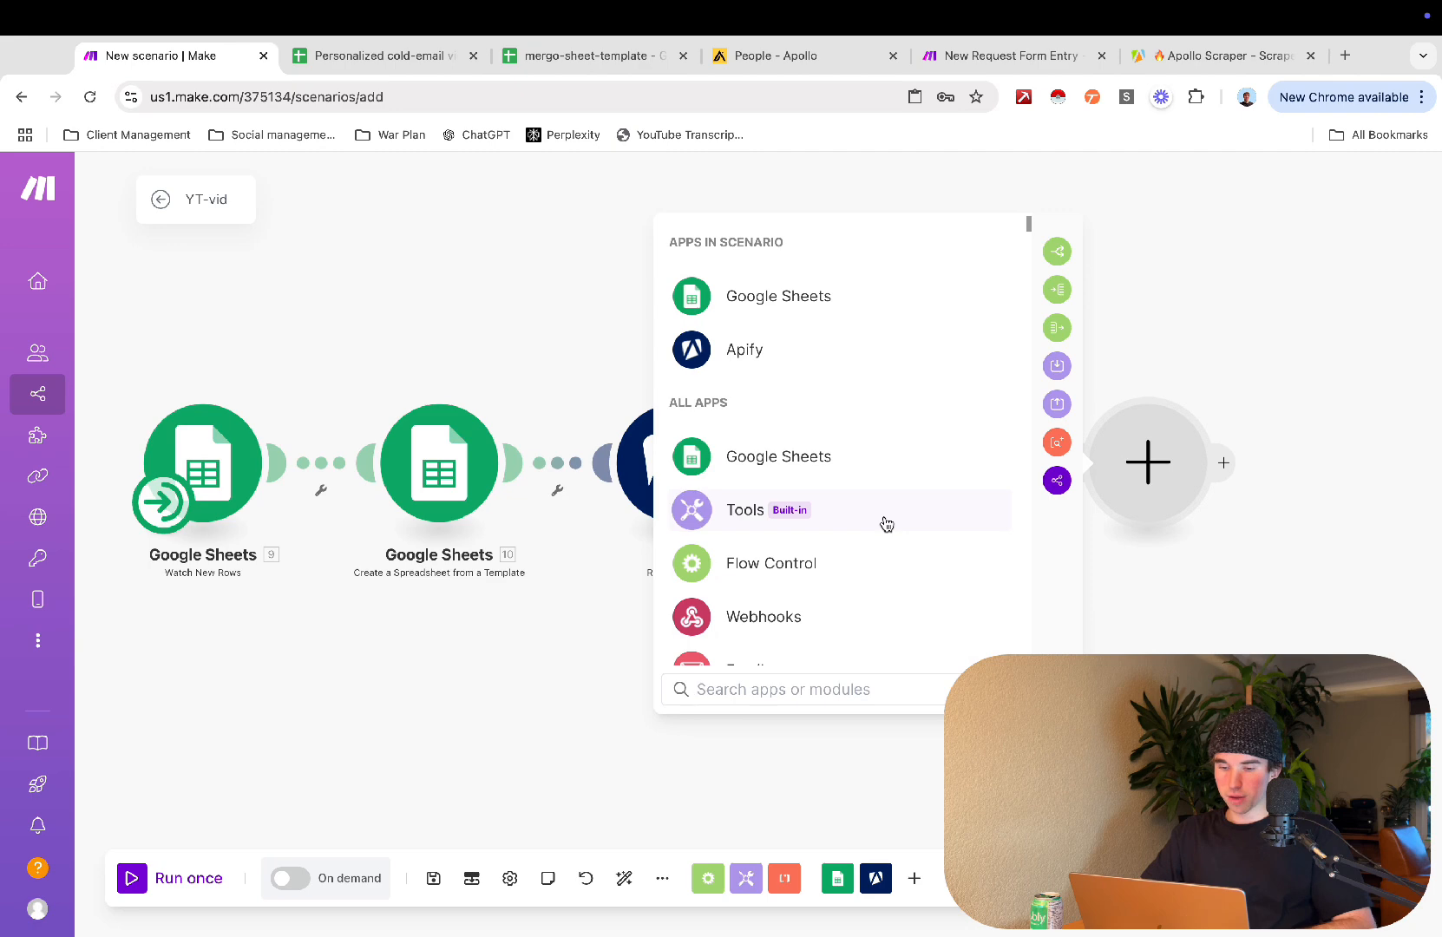
{"action": "left_click", "coordinate": [885, 519]}
{"action": "scroll", "coordinate": [922, 539], "scroll_direction": "down", "scroll_amount": 2}
{"action": "scroll", "coordinate": [925, 541], "scroll_direction": "up", "scroll_amount": 3}
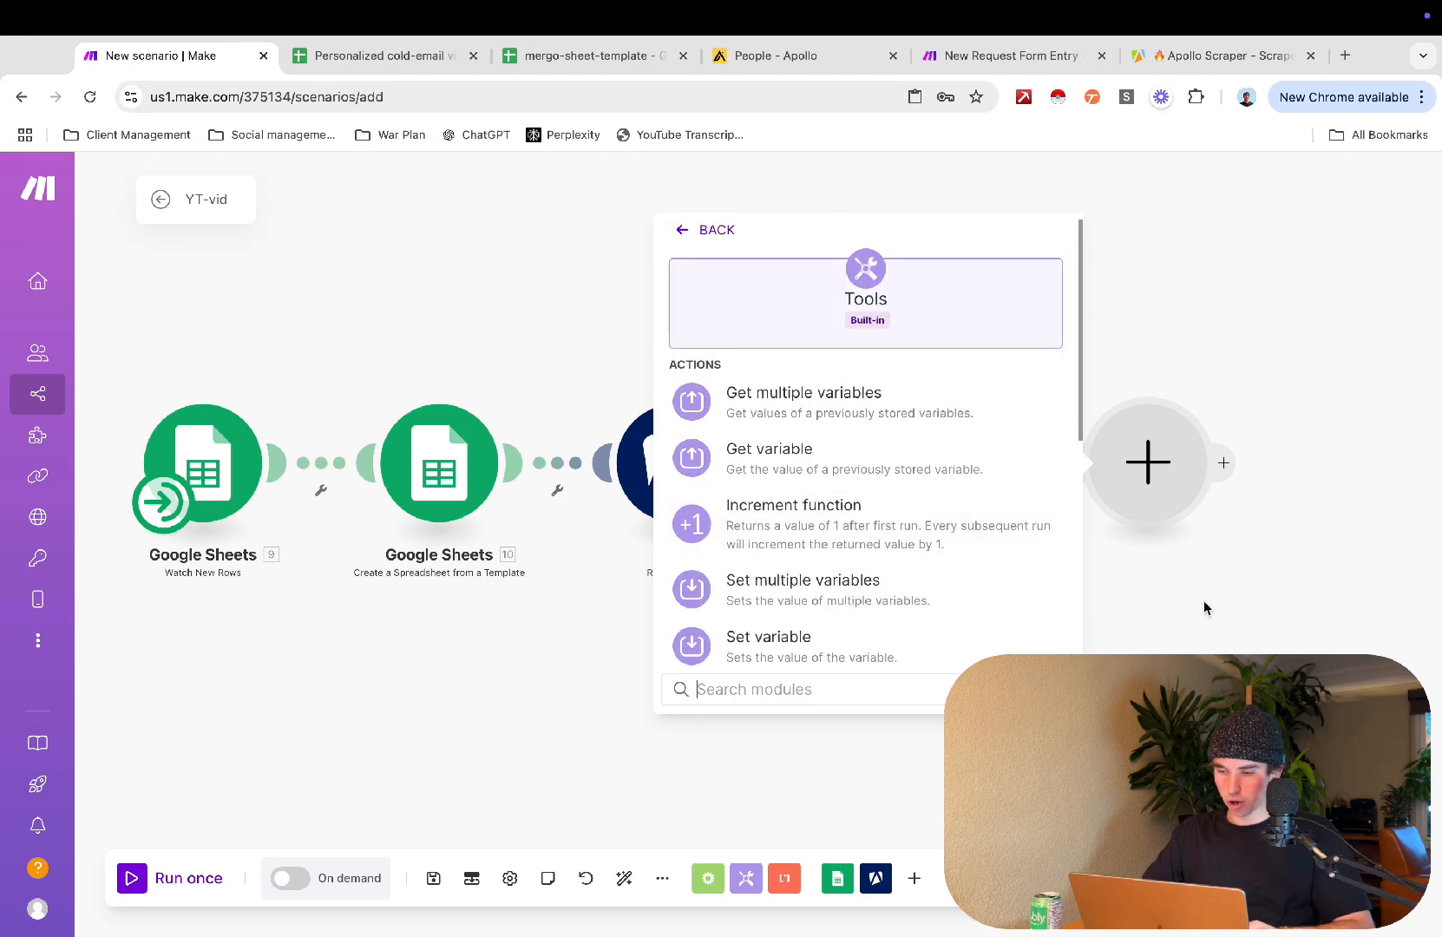
{"action": "left_click", "coordinate": [1204, 604]}
Step: Add a Tools Text aggregator after Get Dataset Items, with Apify - Get Dataset Items [12] as its Source Module
{"action": "left_click", "coordinate": [1004, 478]}
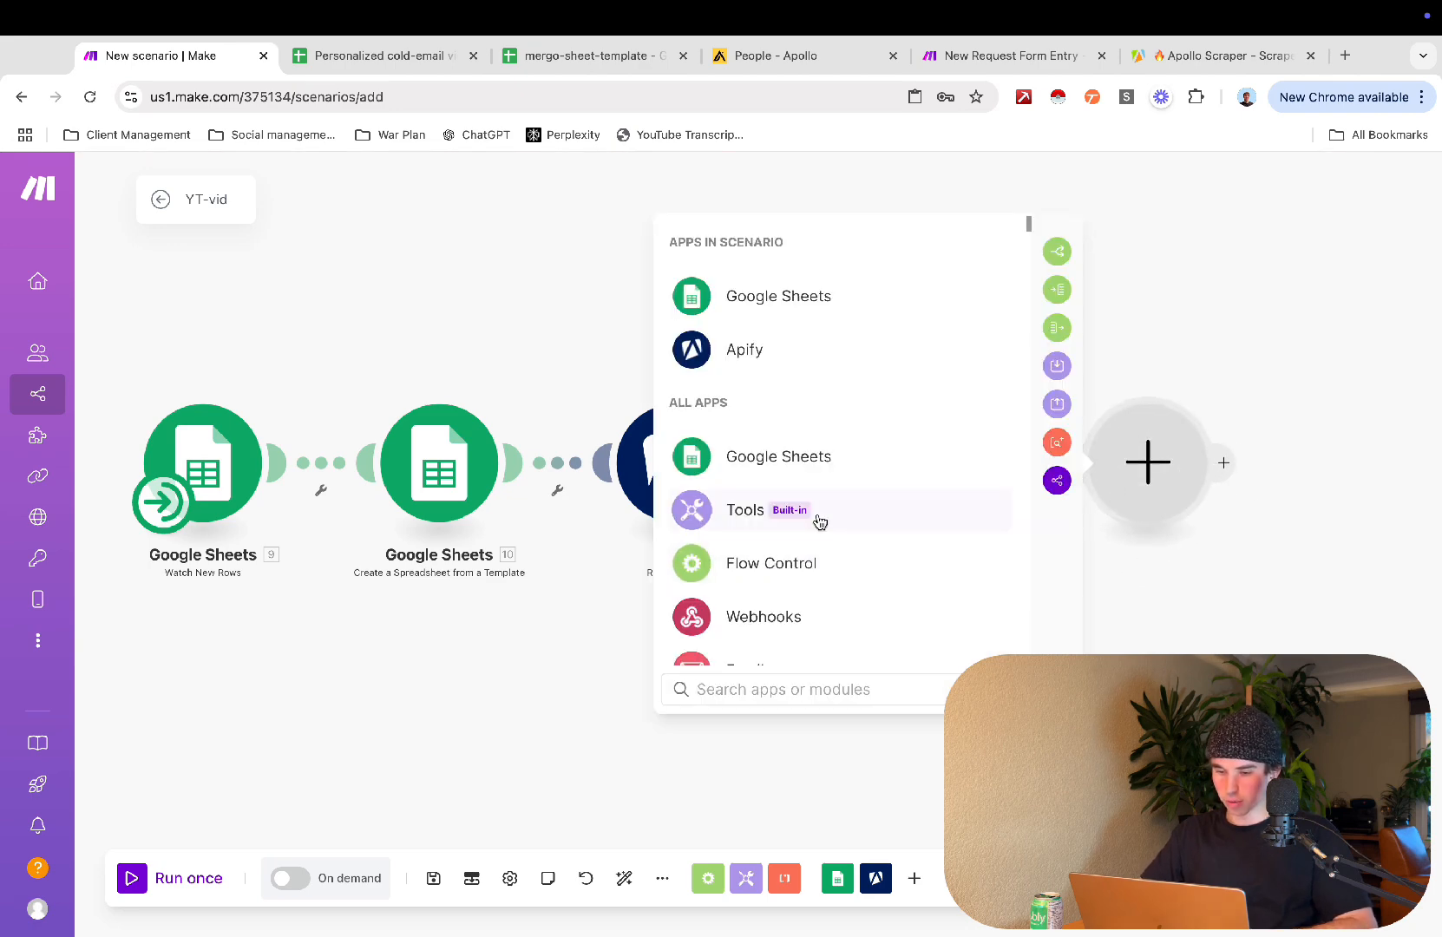
{"action": "type", "text": "tools"}
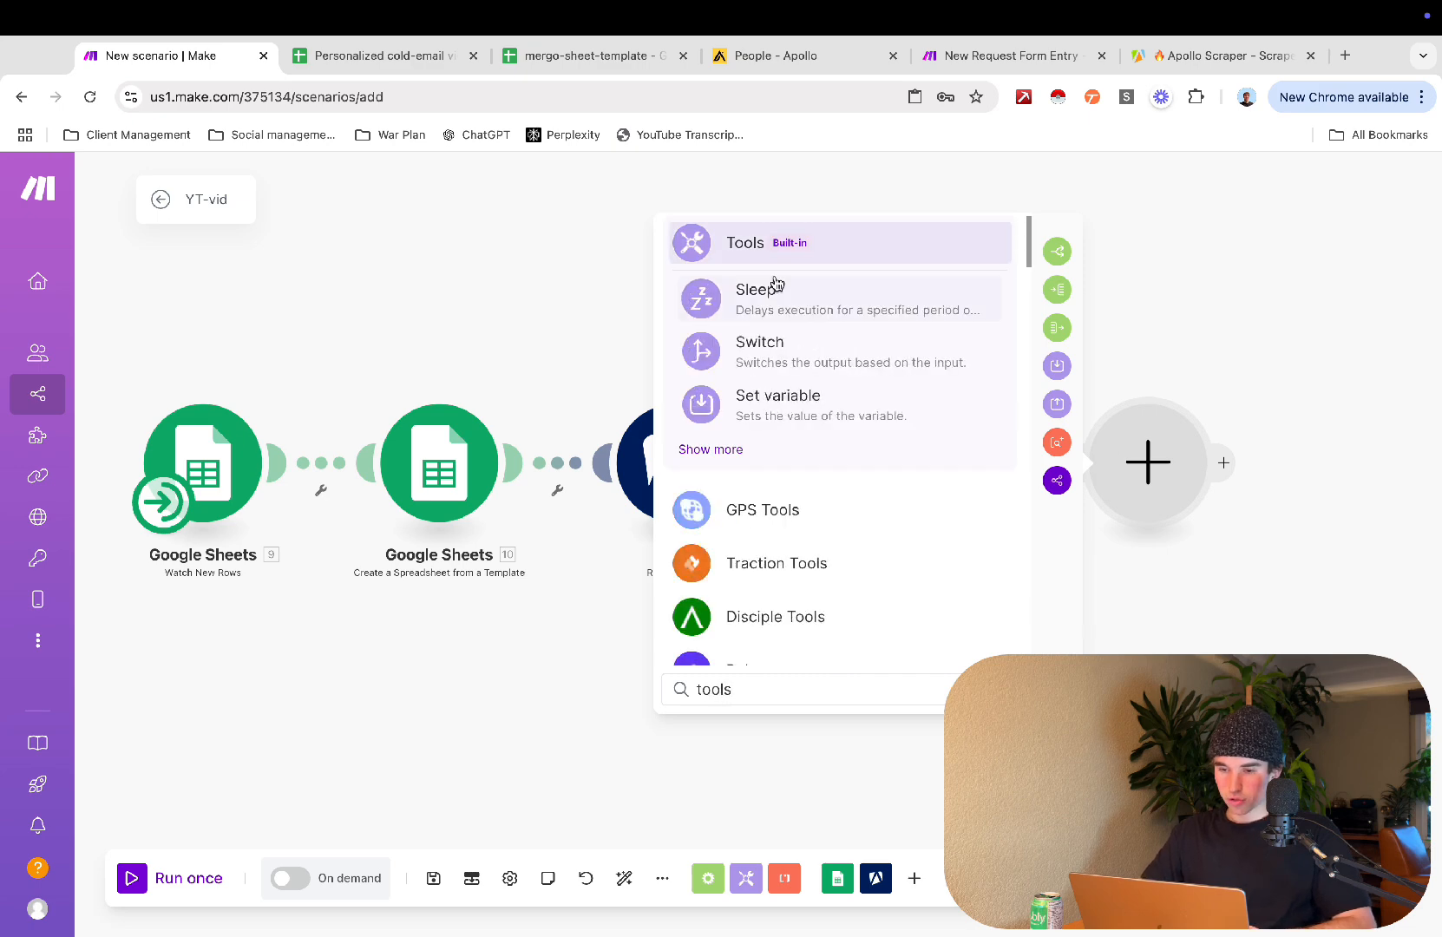
{"action": "left_click", "coordinate": [760, 243]}
{"action": "scroll", "coordinate": [855, 555], "scroll_direction": "down", "scroll_amount": 3}
{"action": "scroll", "coordinate": [855, 556], "scroll_direction": "down", "scroll_amount": 2}
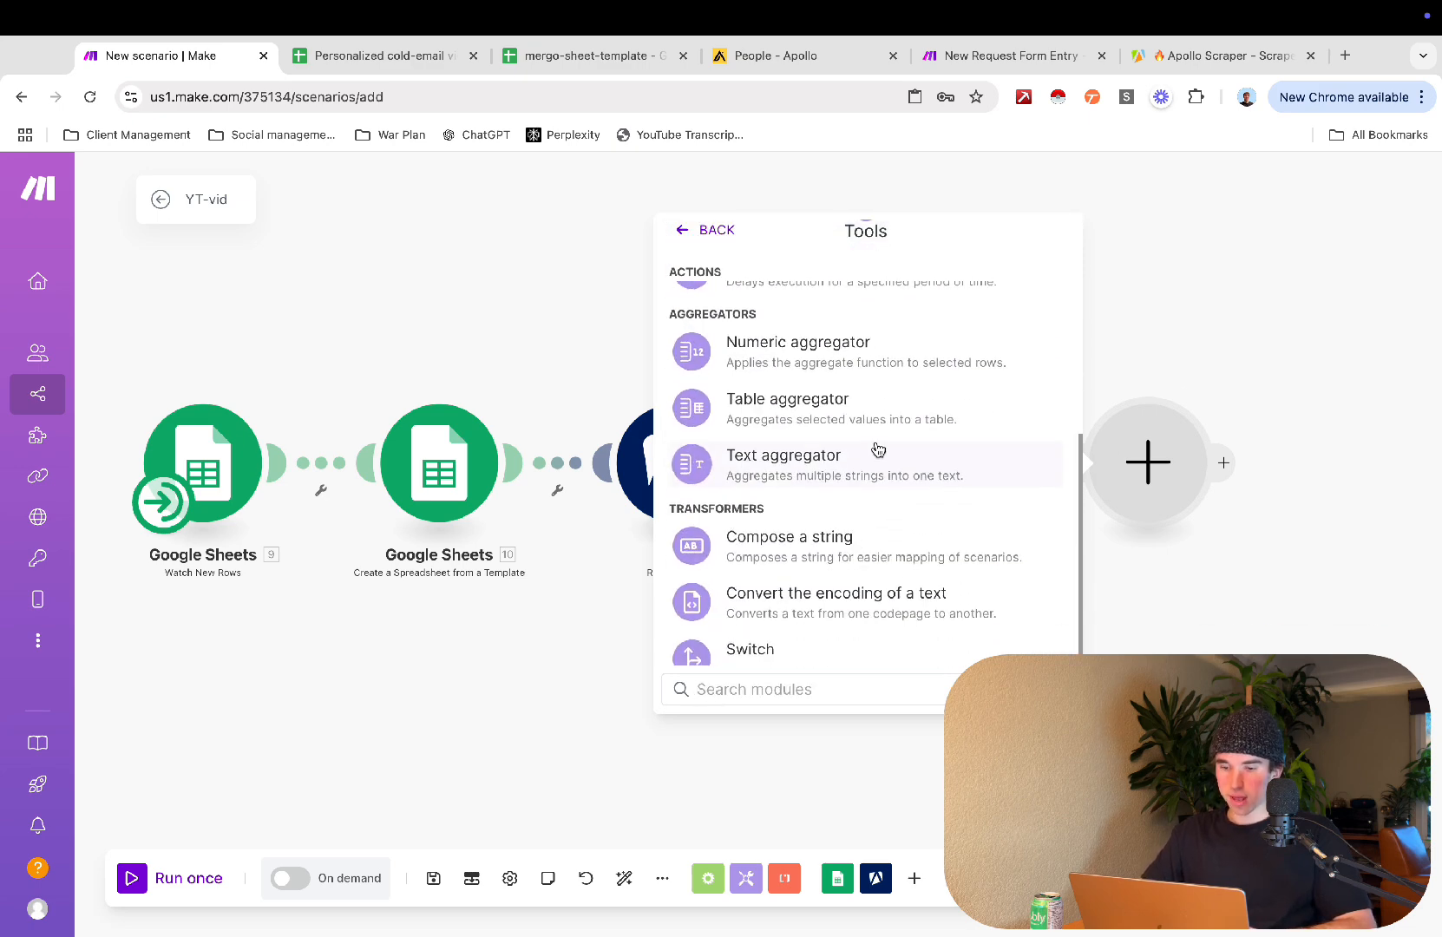
{"action": "scroll", "coordinate": [876, 451], "scroll_direction": "up", "scroll_amount": 1}
{"action": "left_click", "coordinate": [876, 503]}
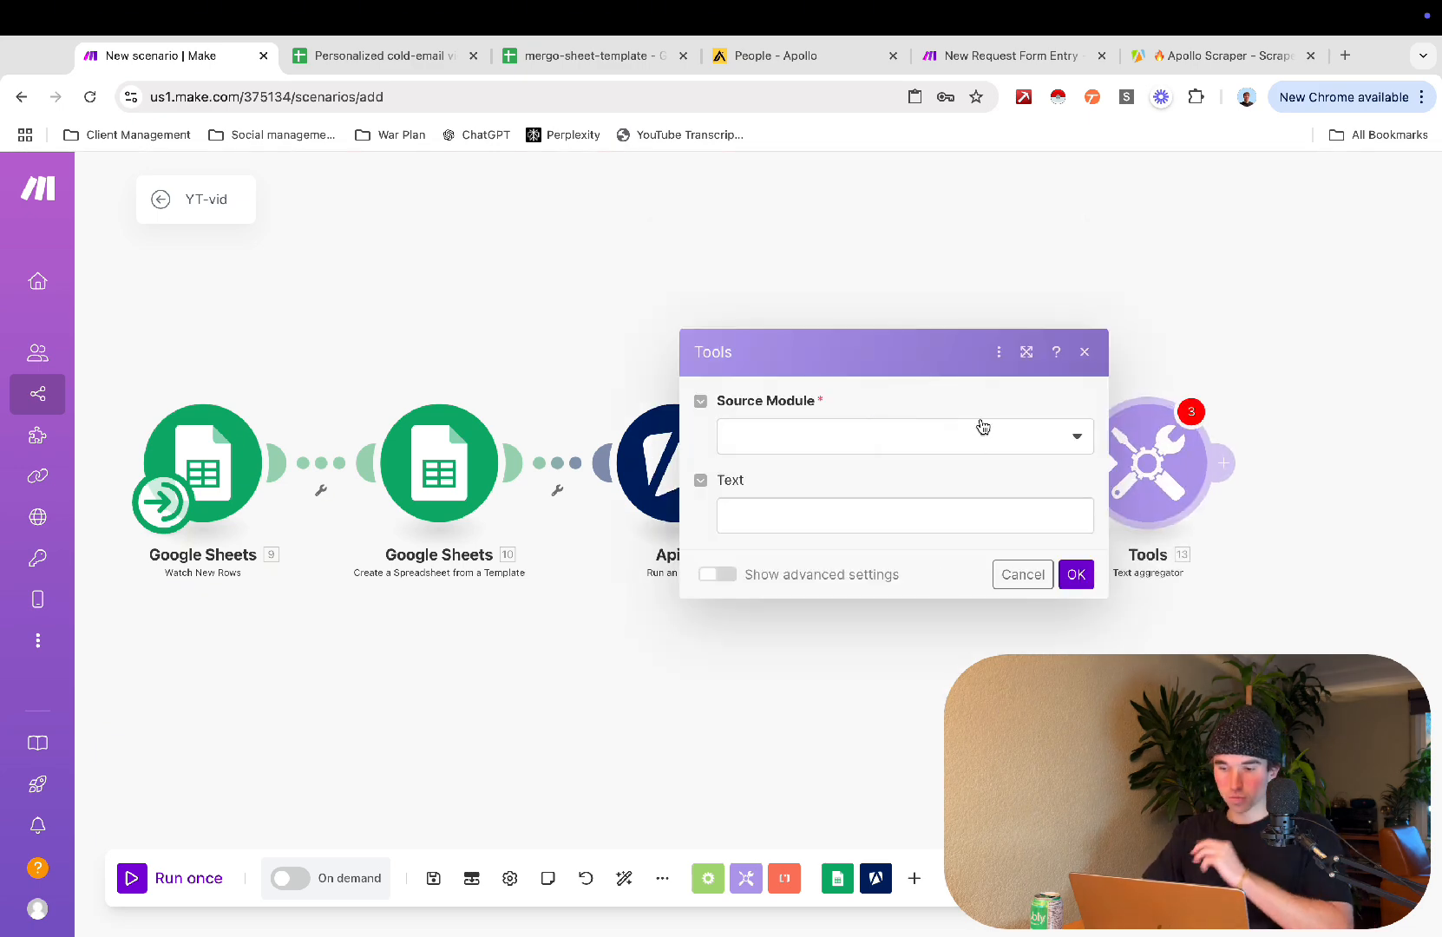
{"action": "left_click", "coordinate": [983, 437]}
{"action": "left_click", "coordinate": [947, 473]}
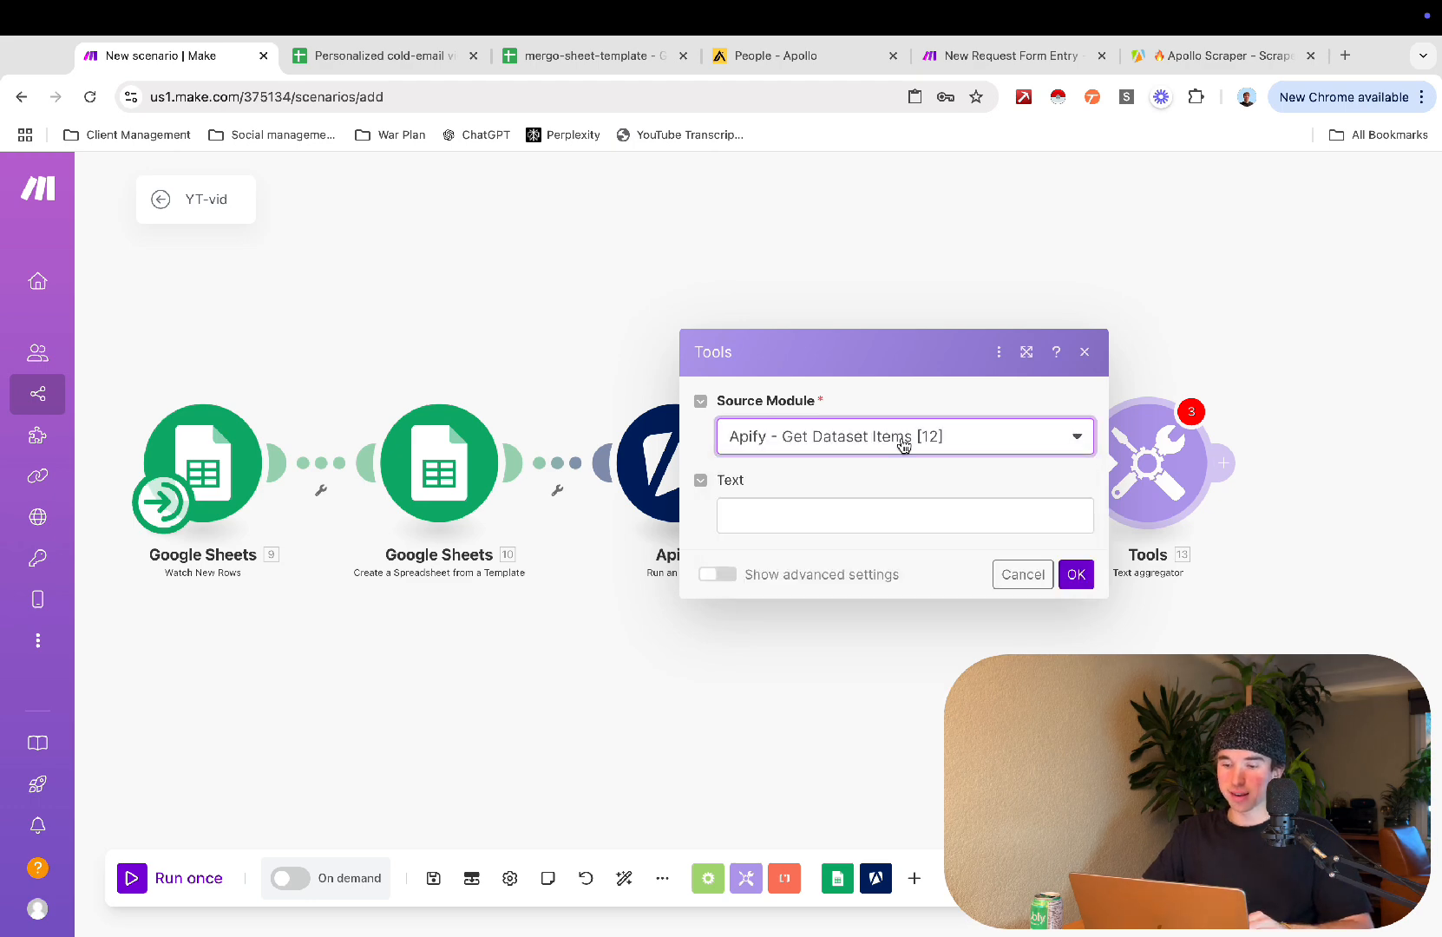
Step: Show the Text aggregator's advanced settings and set its Row separator to Other with a comma as the Separator
{"action": "left_click", "coordinate": [842, 518]}
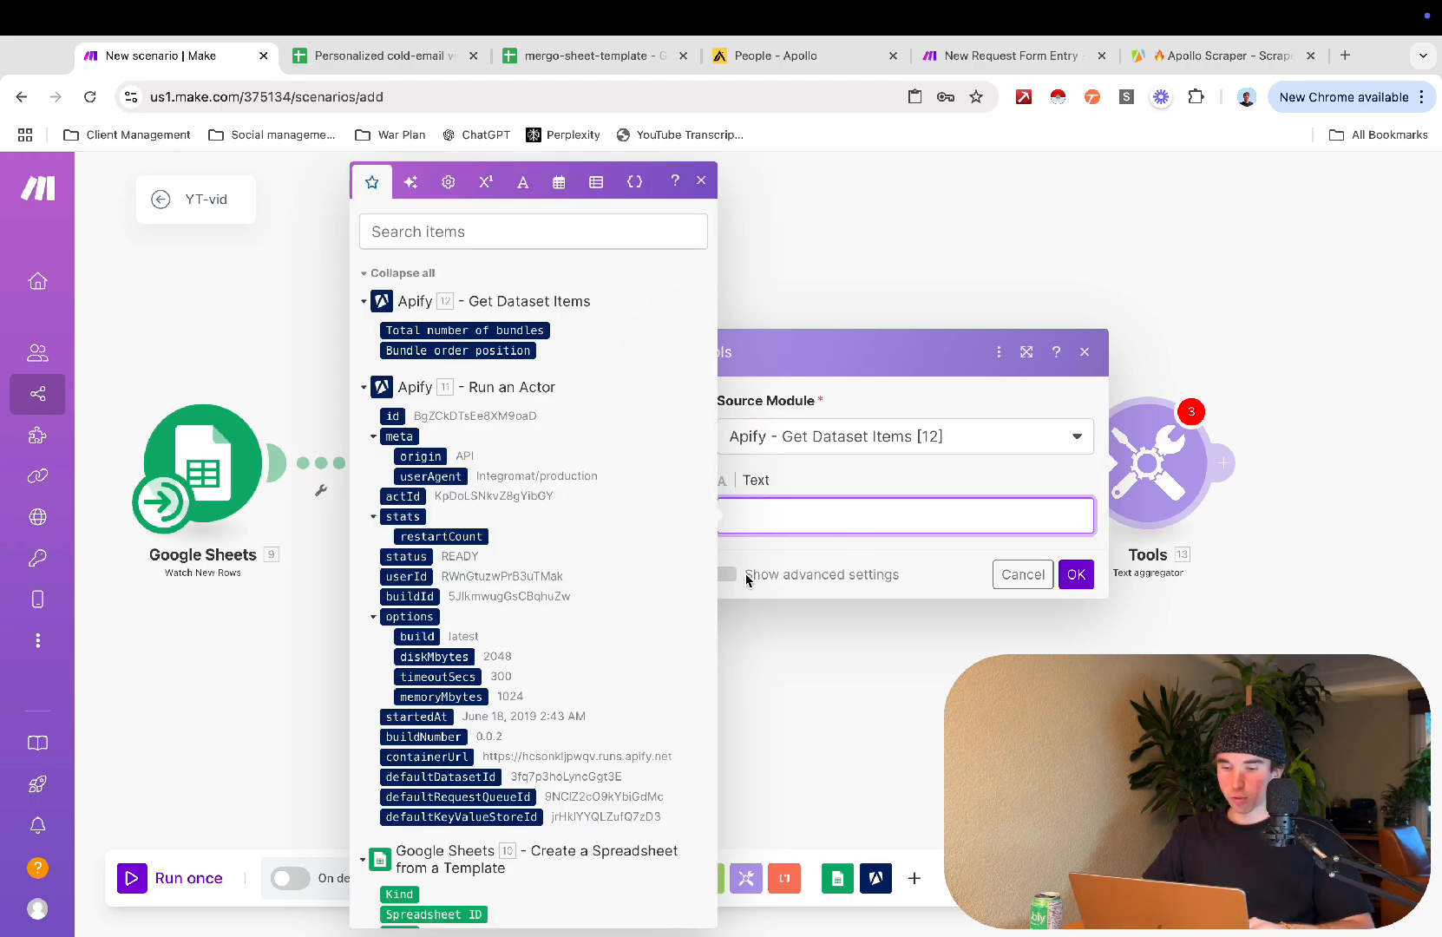
{"action": "left_click", "coordinate": [726, 575]}
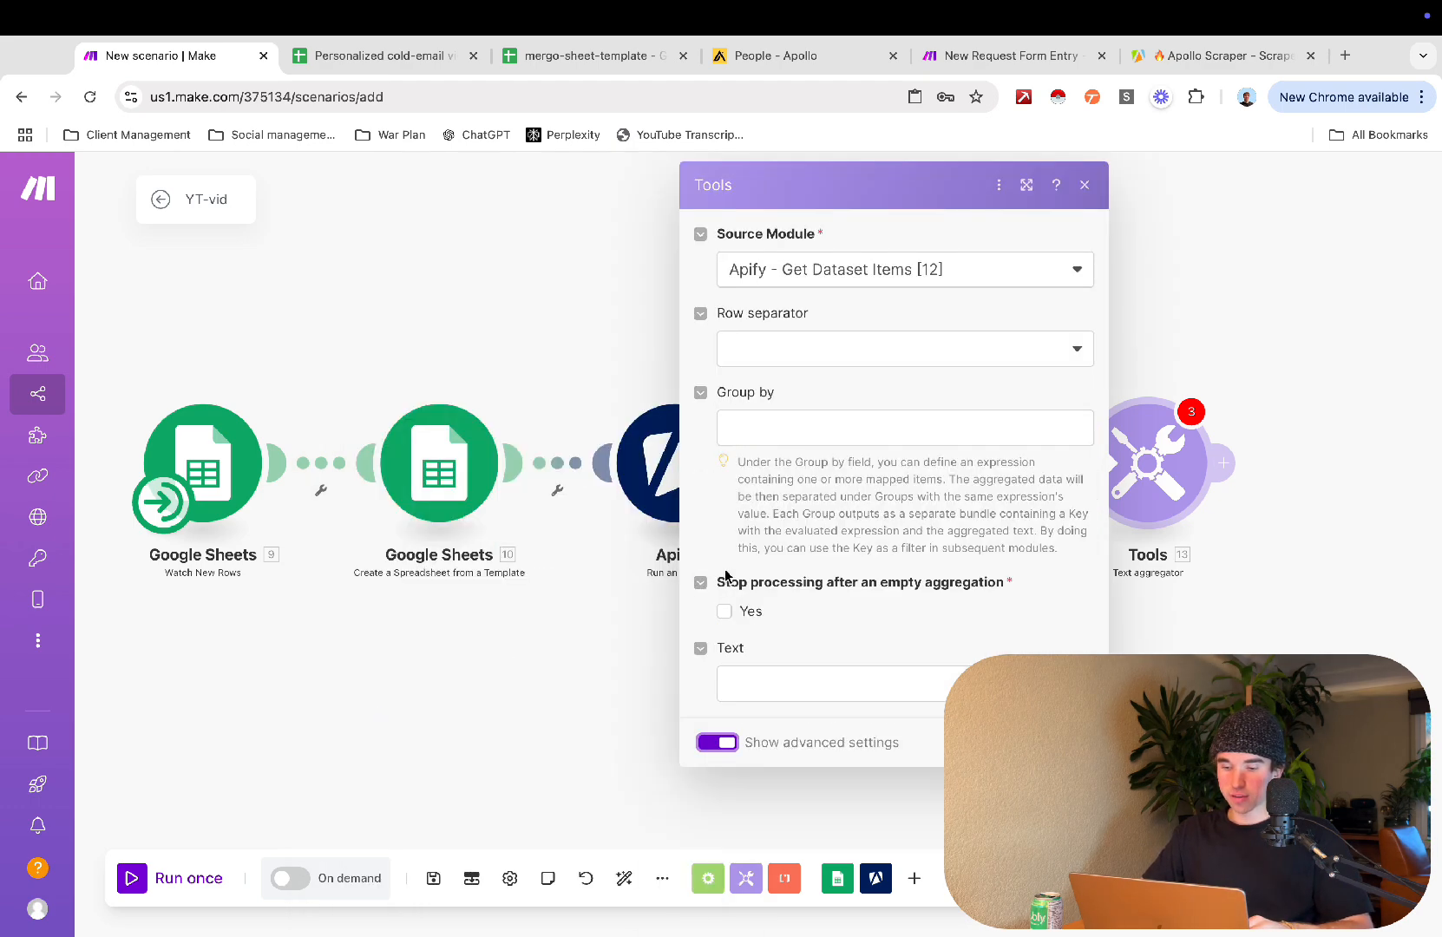
{"action": "left_click", "coordinate": [853, 348]}
{"action": "left_click", "coordinate": [804, 484]}
{"action": "left_click", "coordinate": [791, 437]}
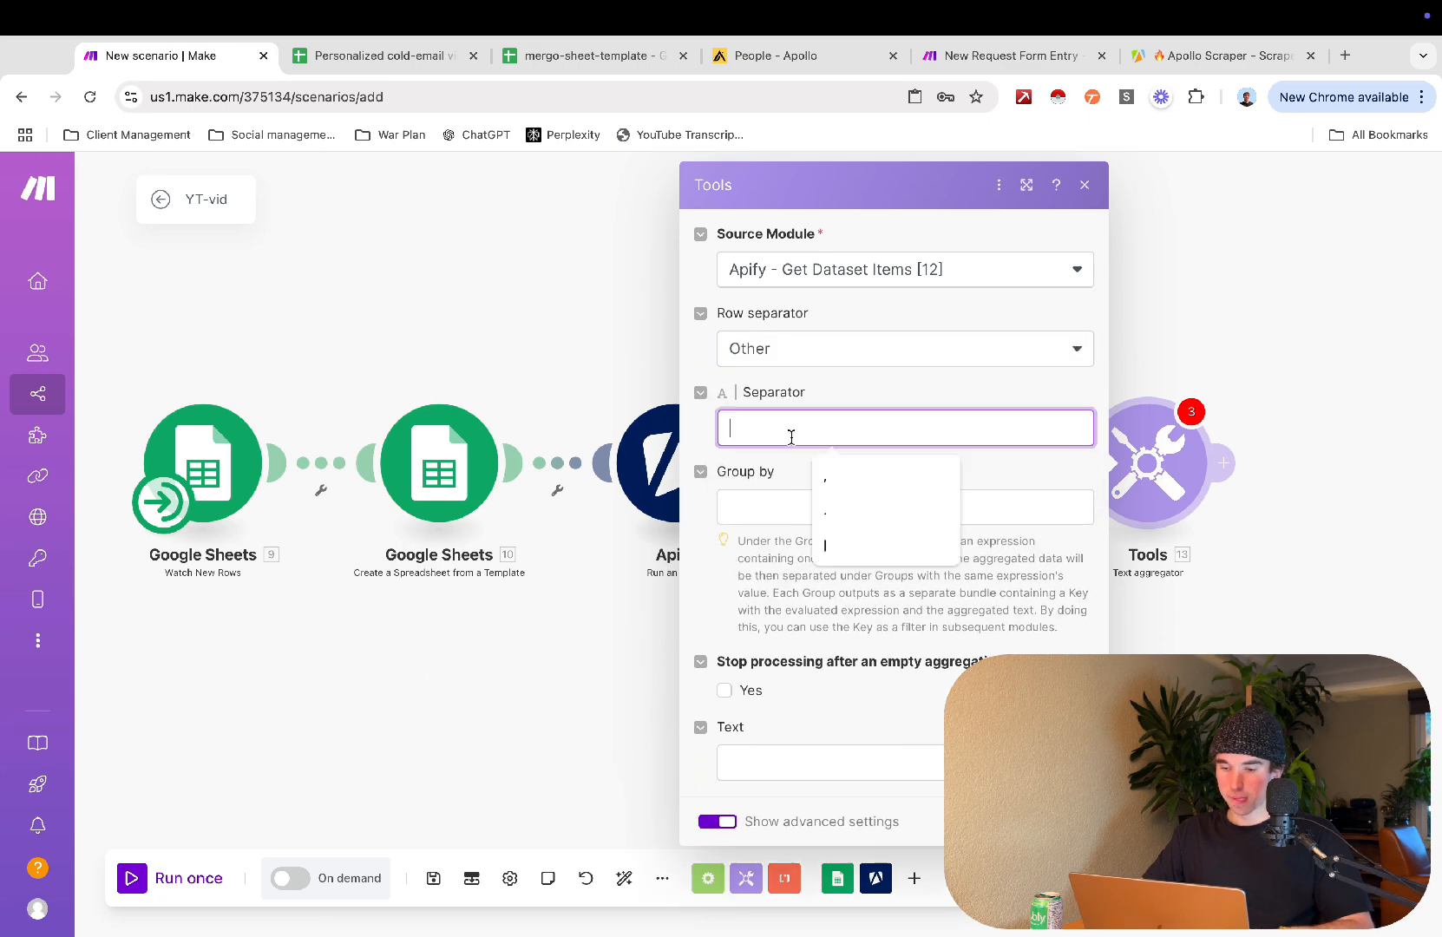
{"action": "type", "text": ","}
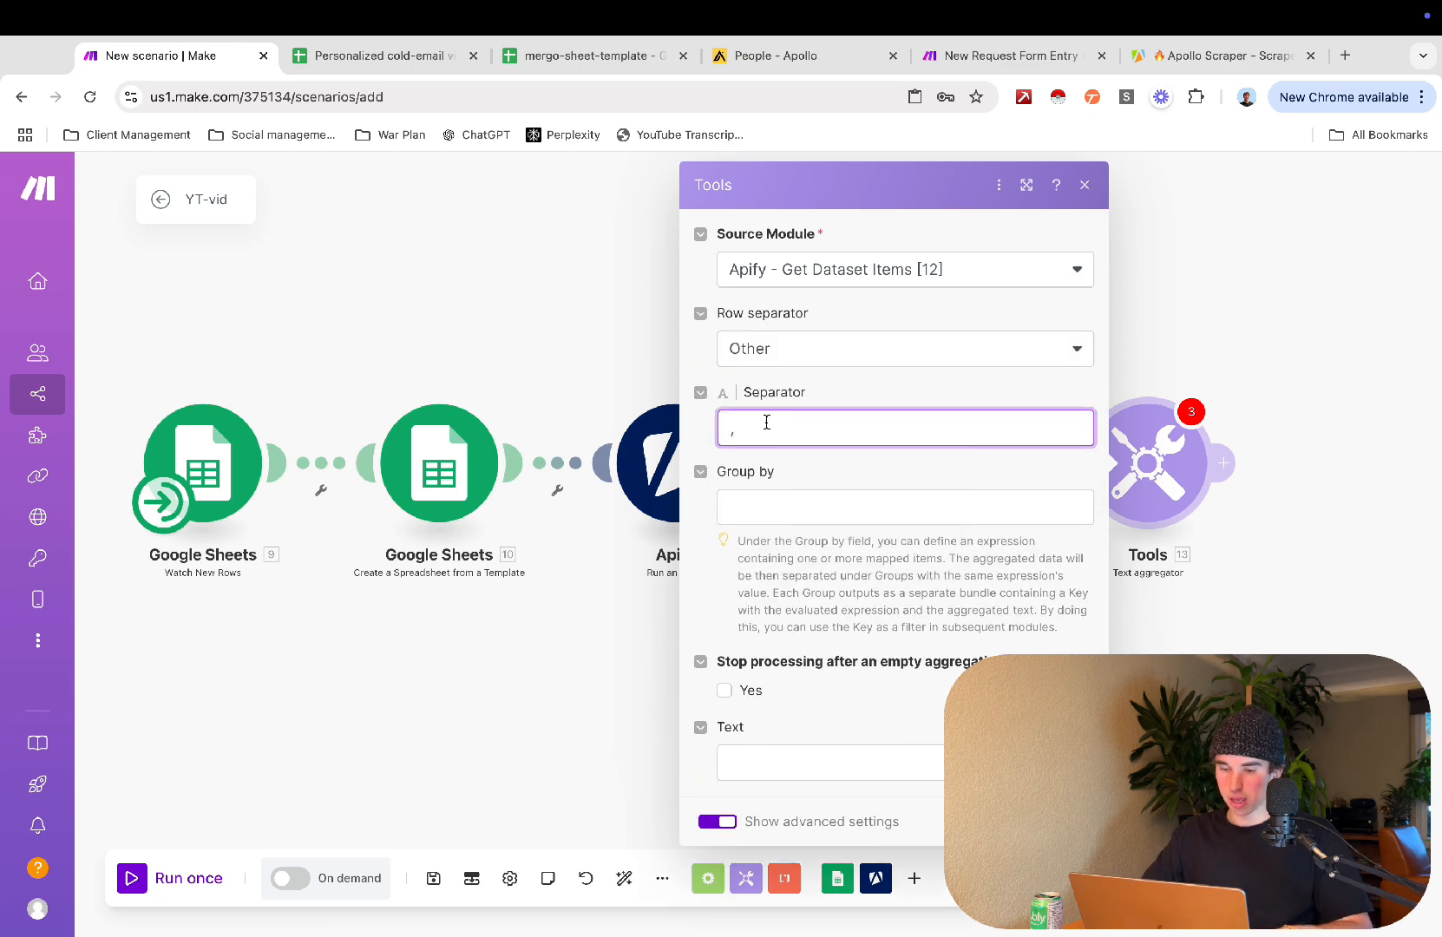
Step: Start the Text aggregator's Text with [" and save the module's settings
{"action": "left_click", "coordinate": [797, 765]}
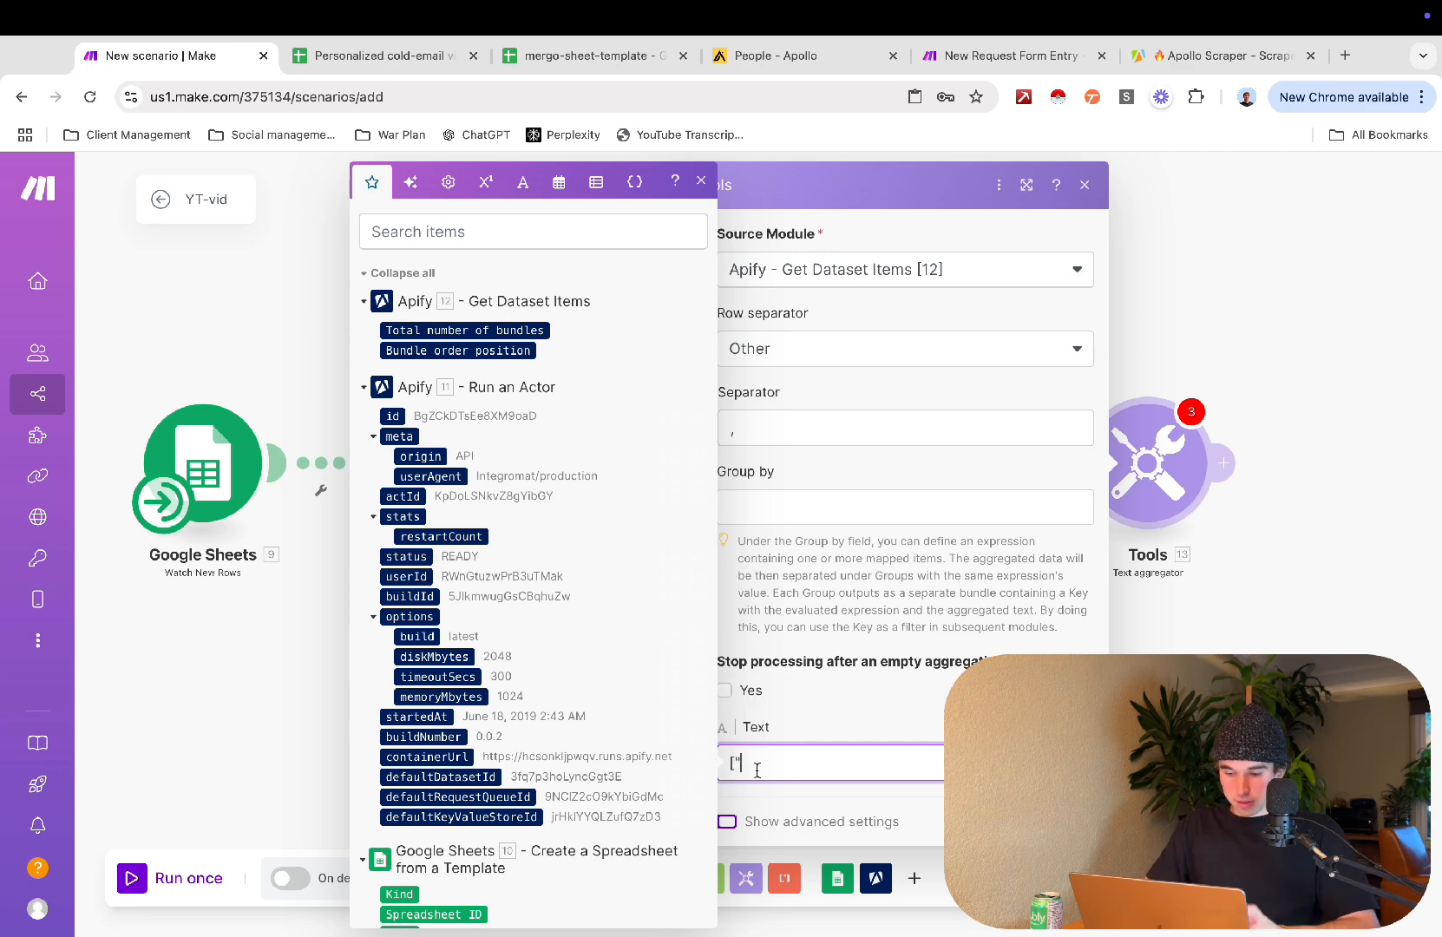
{"action": "scroll", "coordinate": [525, 770], "scroll_direction": "down", "scroll_amount": 5}
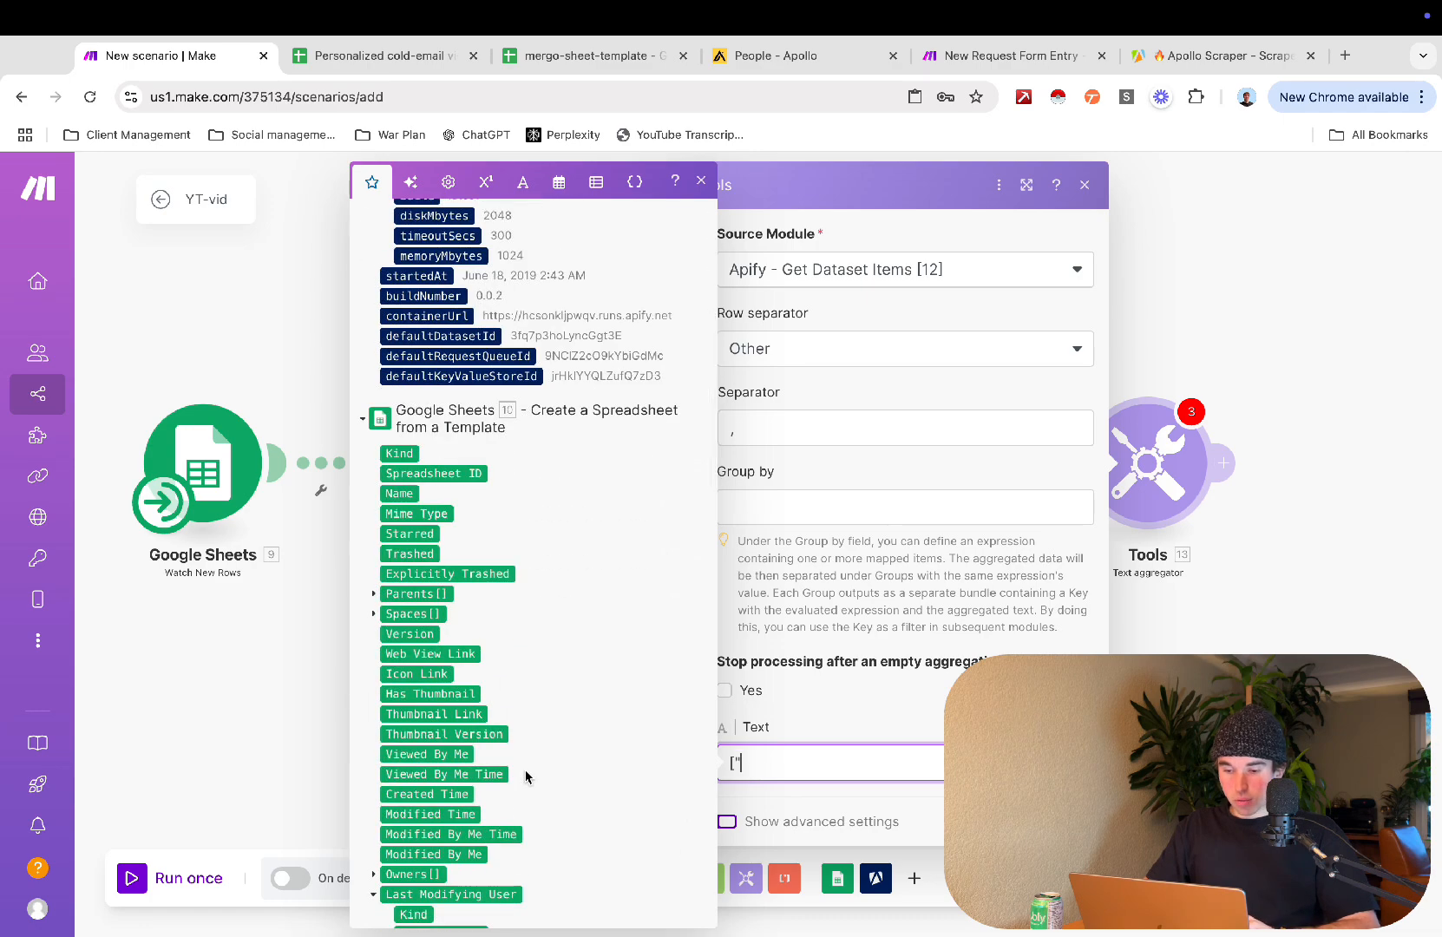
{"action": "scroll", "coordinate": [585, 736], "scroll_direction": "up", "scroll_amount": 5}
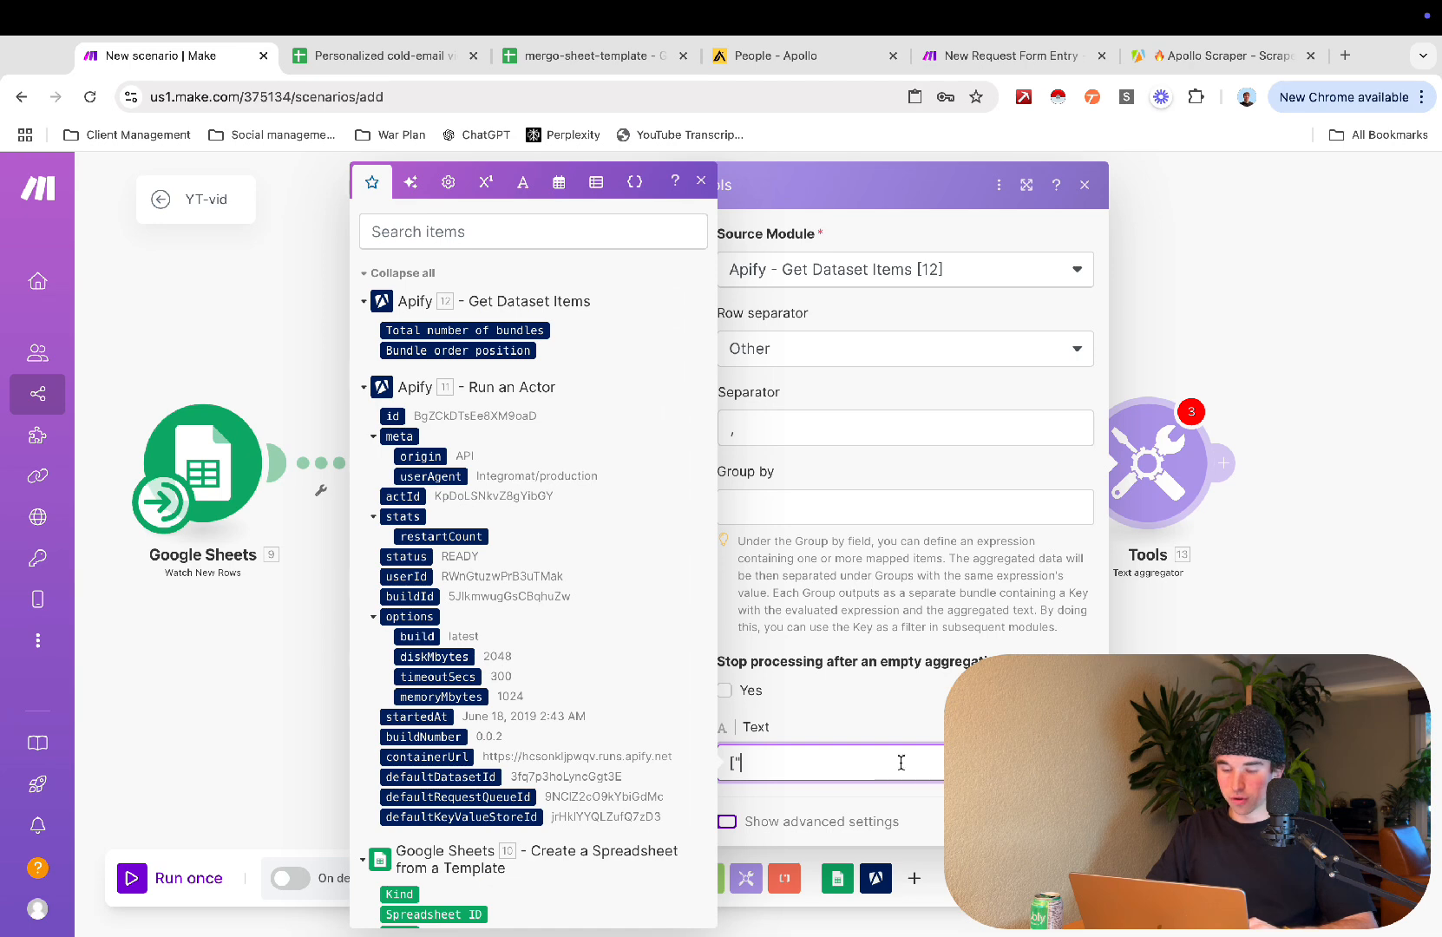
{"action": "left_click", "coordinate": [1188, 246]}
{"action": "left_click", "coordinate": [1142, 469]}
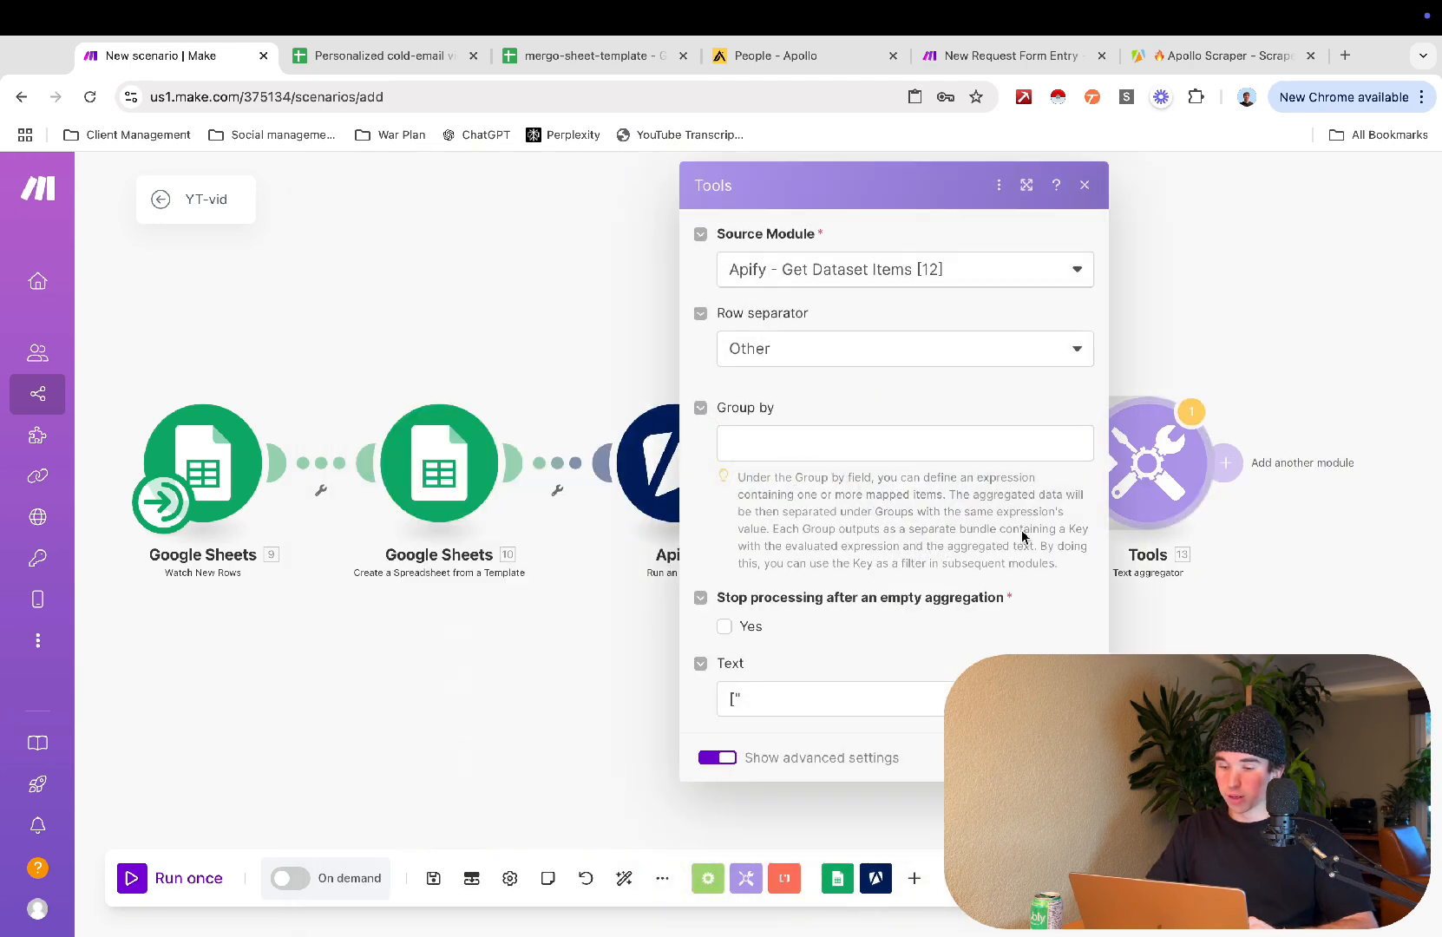
{"action": "left_click", "coordinate": [753, 750]}
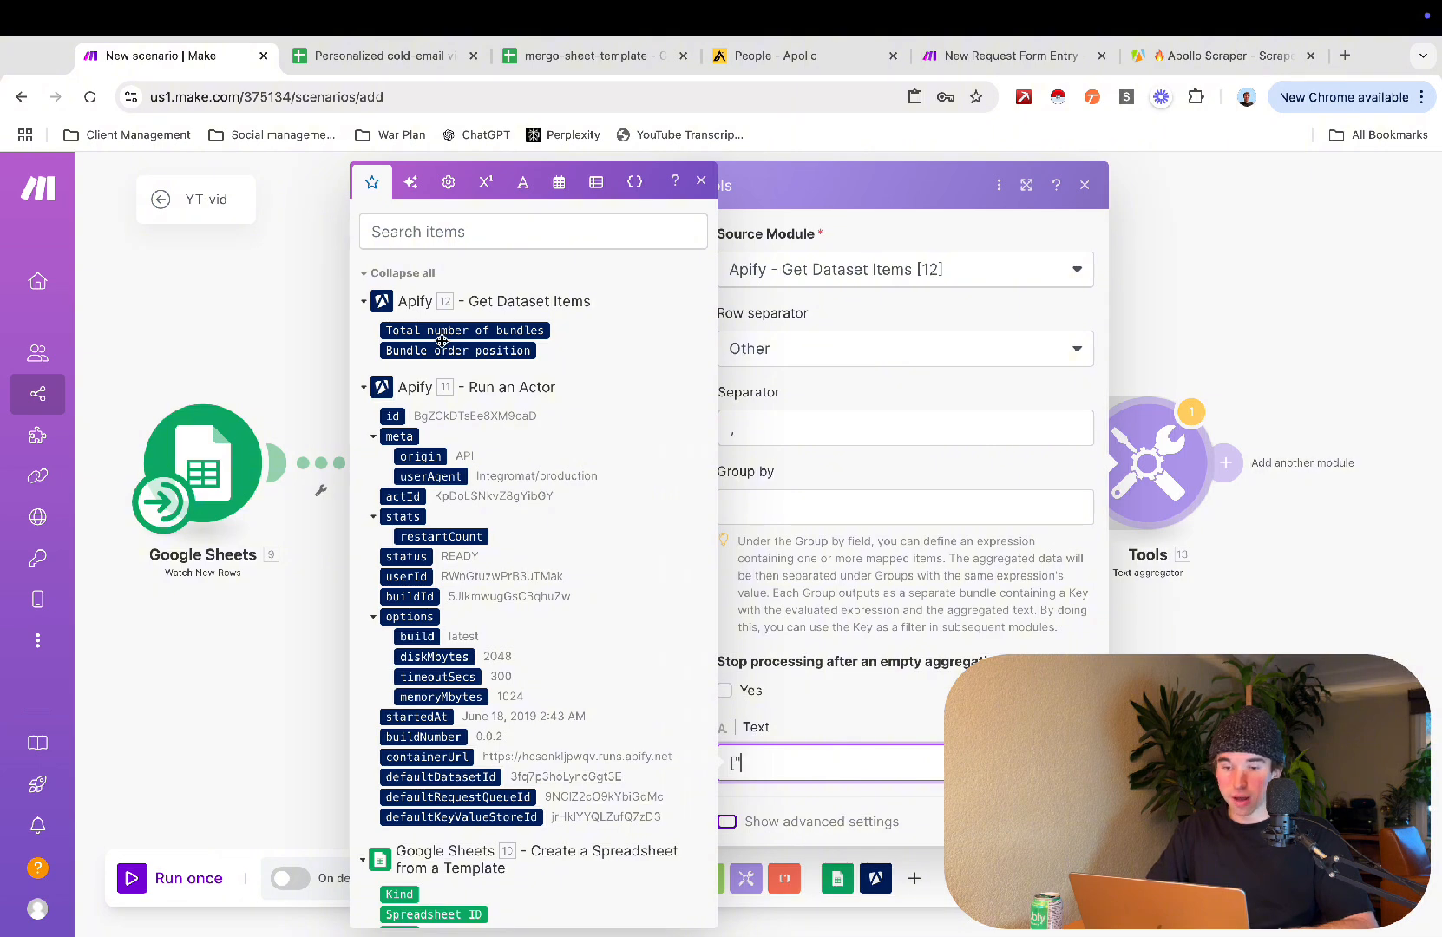
{"action": "key", "text": "Return"}
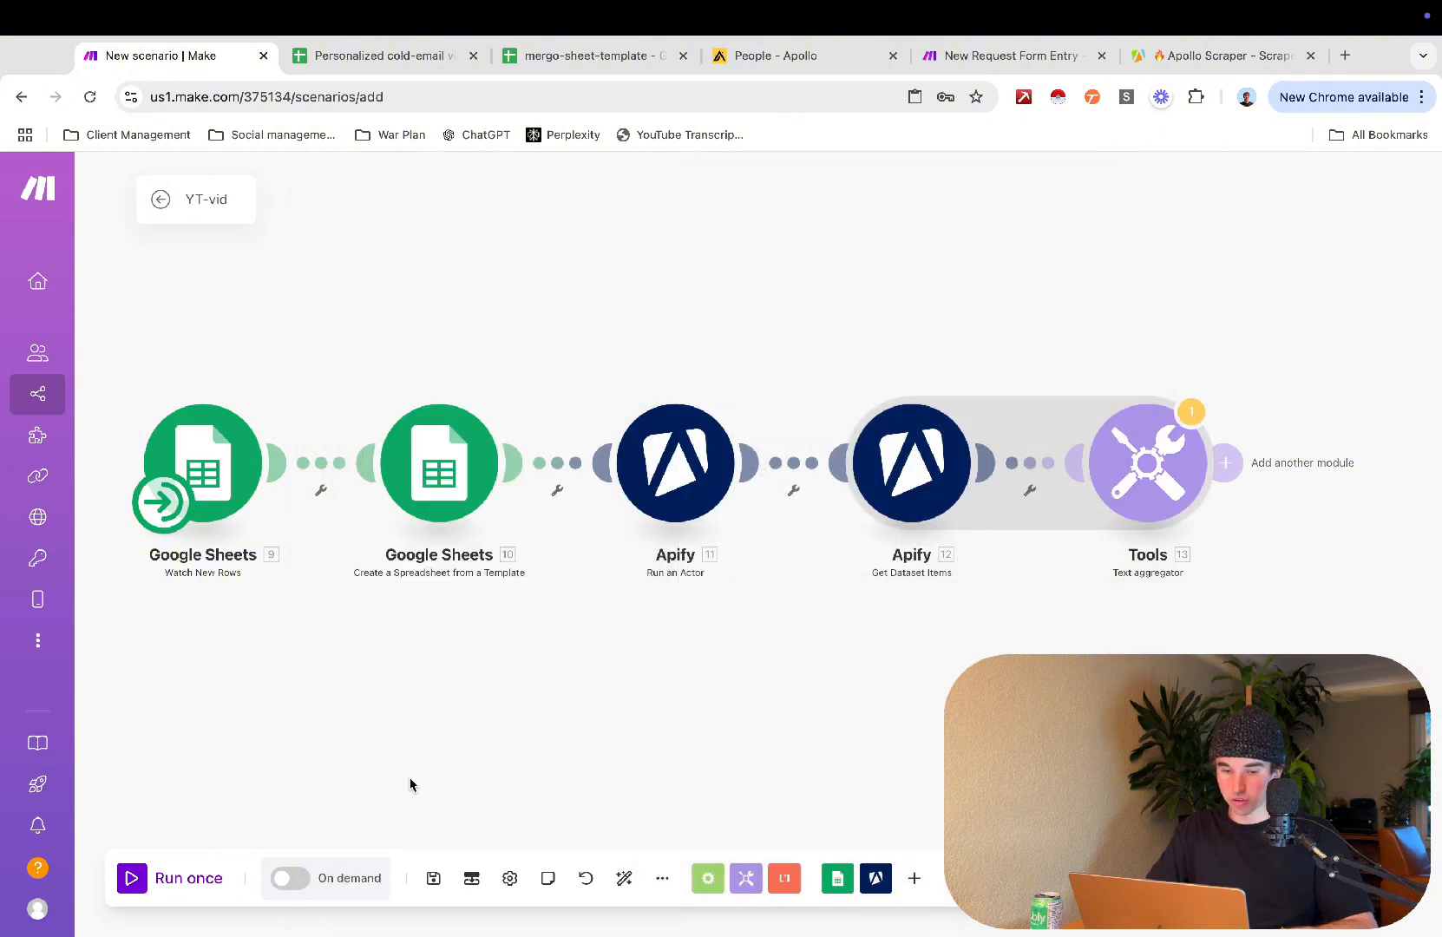
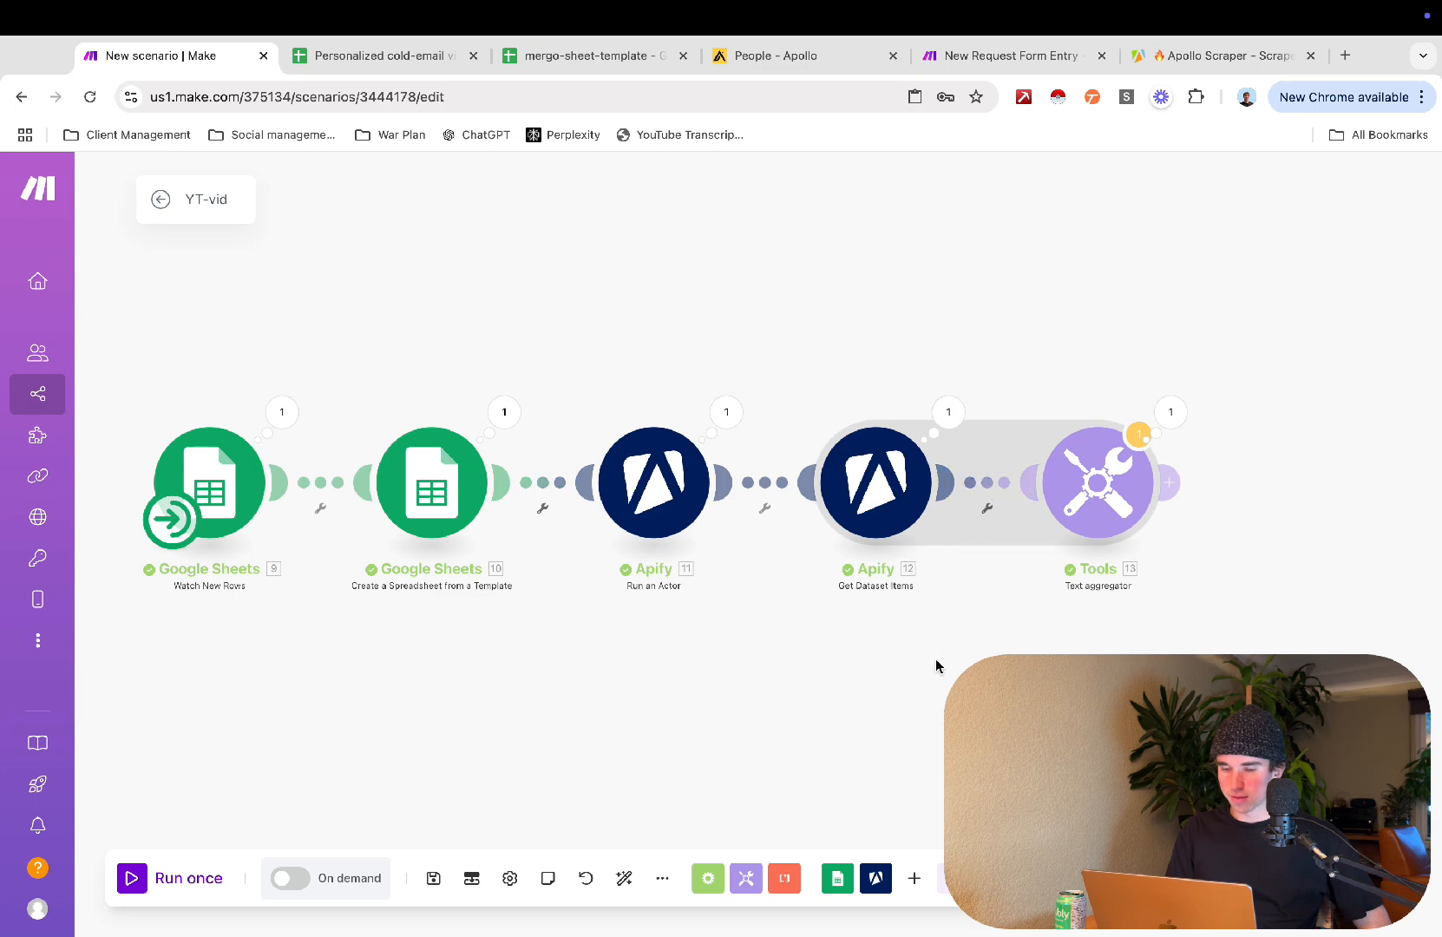
Step: Open the Text aggregator's Text for editing and check which column headers mergo-sheet-template needs
{"action": "left_click", "coordinate": [1106, 497]}
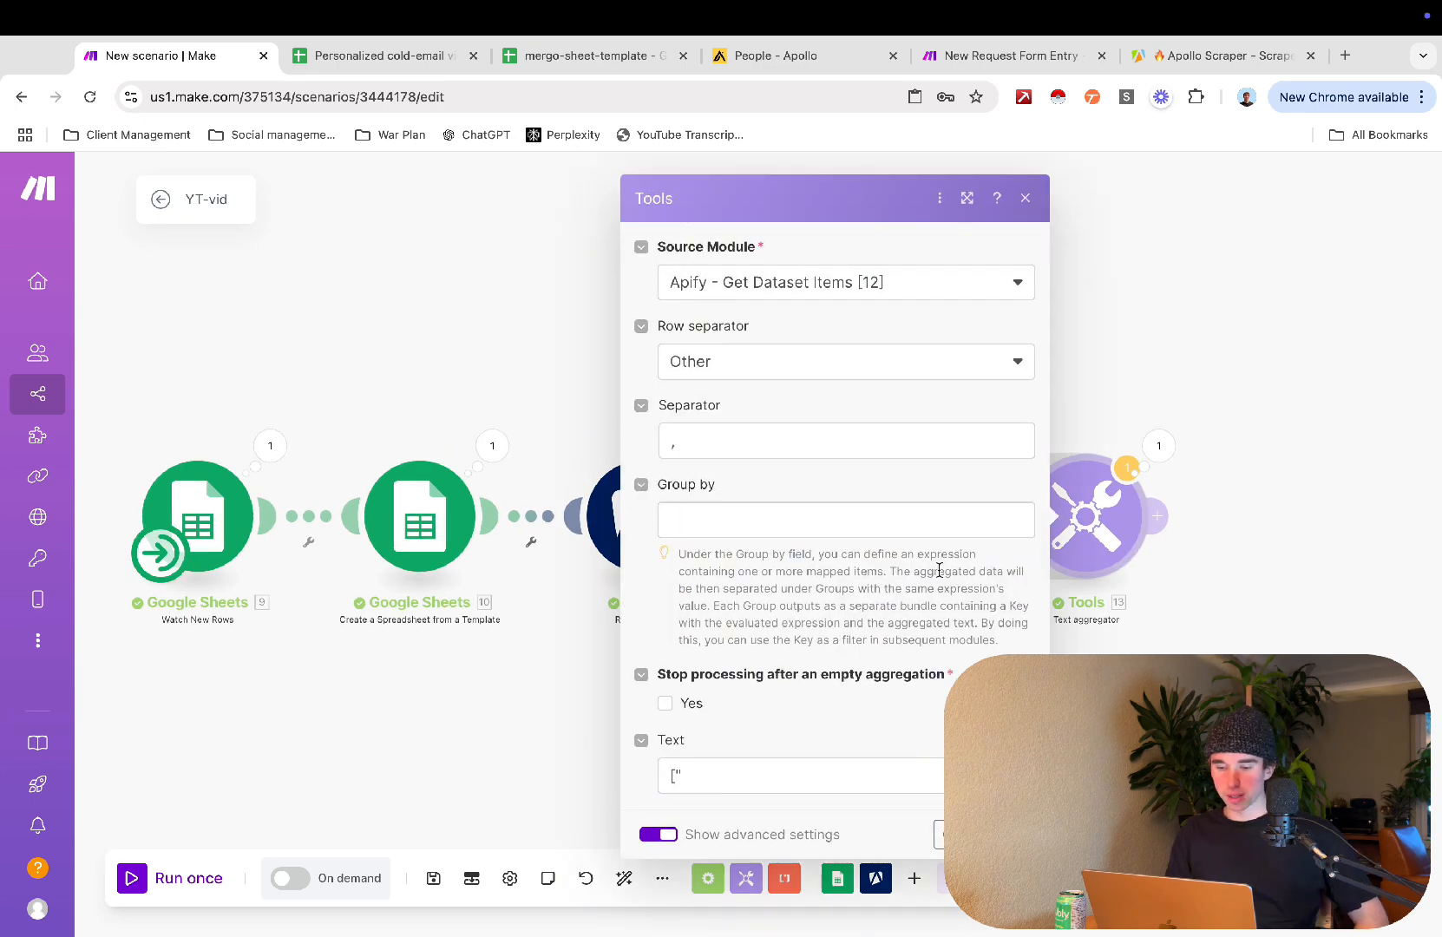
{"action": "left_click", "coordinate": [751, 784]}
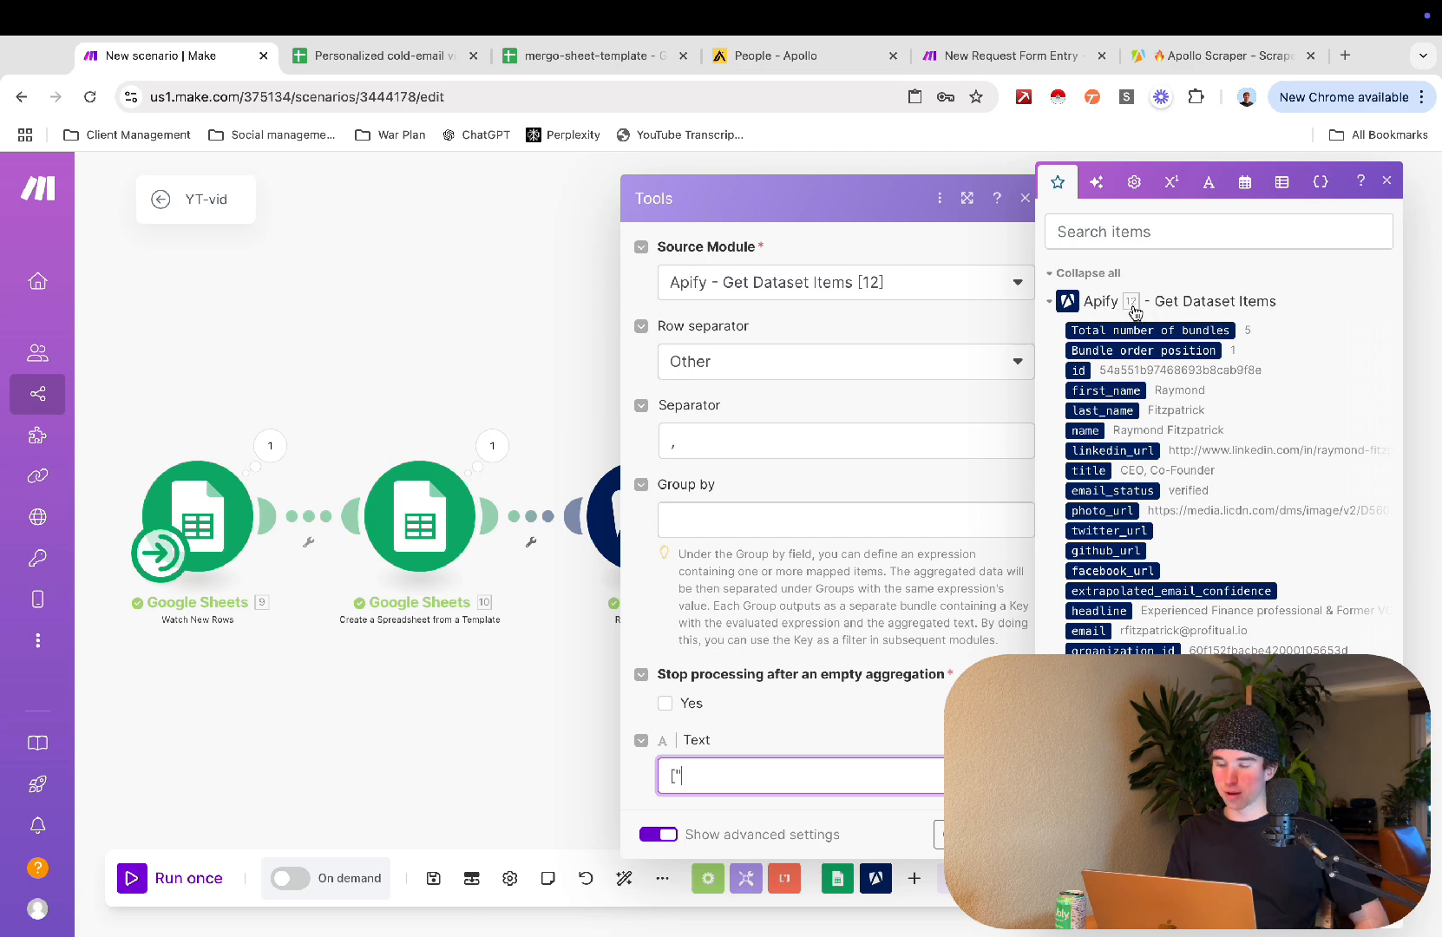
{"action": "left_click", "coordinate": [1263, 303]}
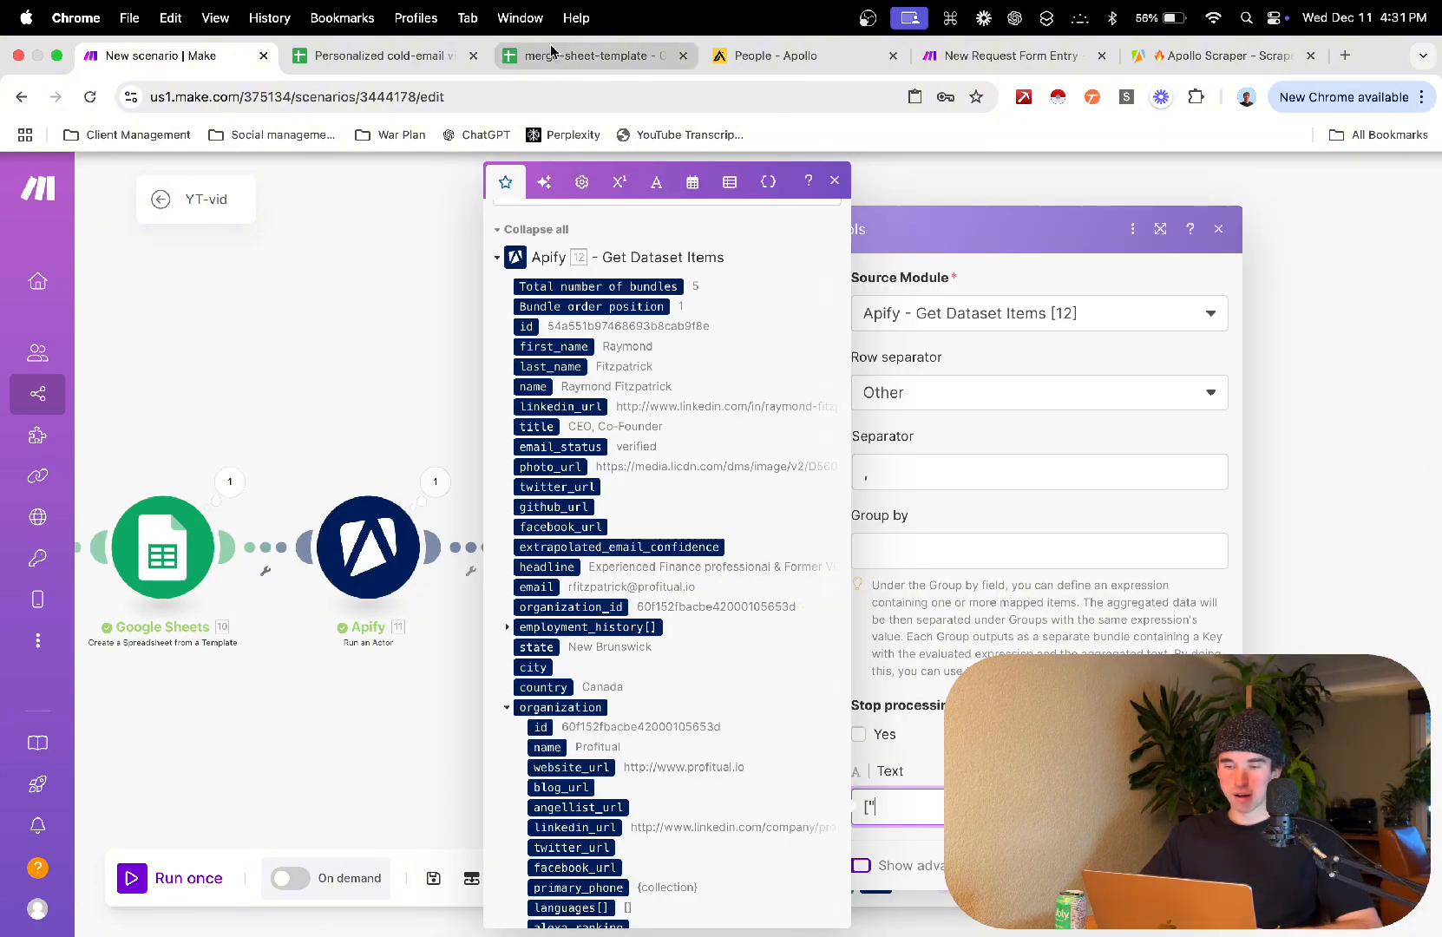
{"action": "left_click", "coordinate": [433, 57]}
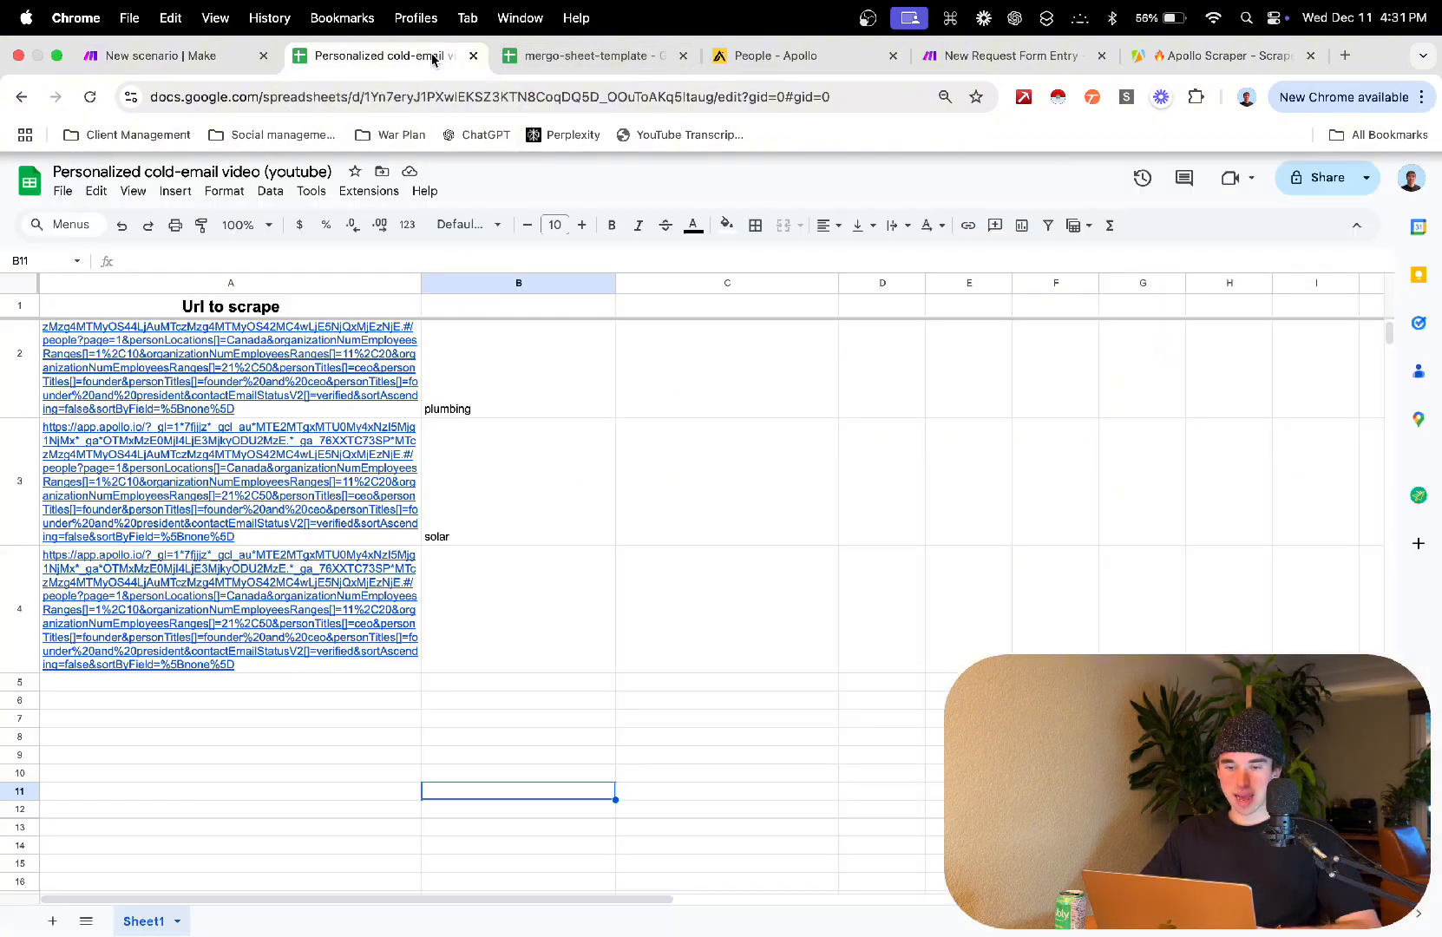
{"action": "left_click", "coordinate": [559, 61]}
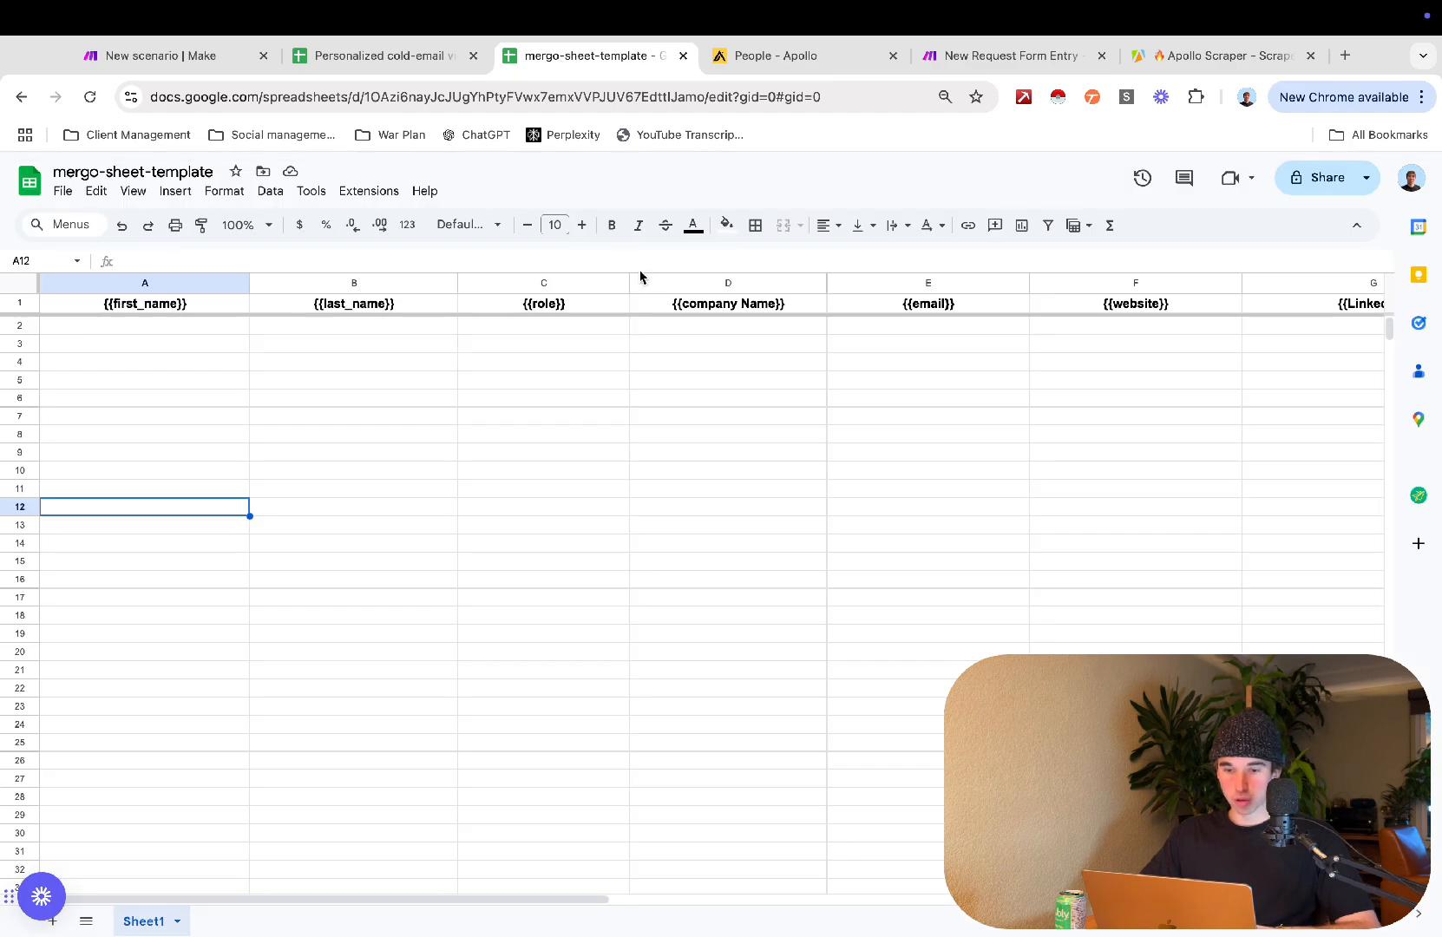
{"action": "left_click", "coordinate": [213, 59]}
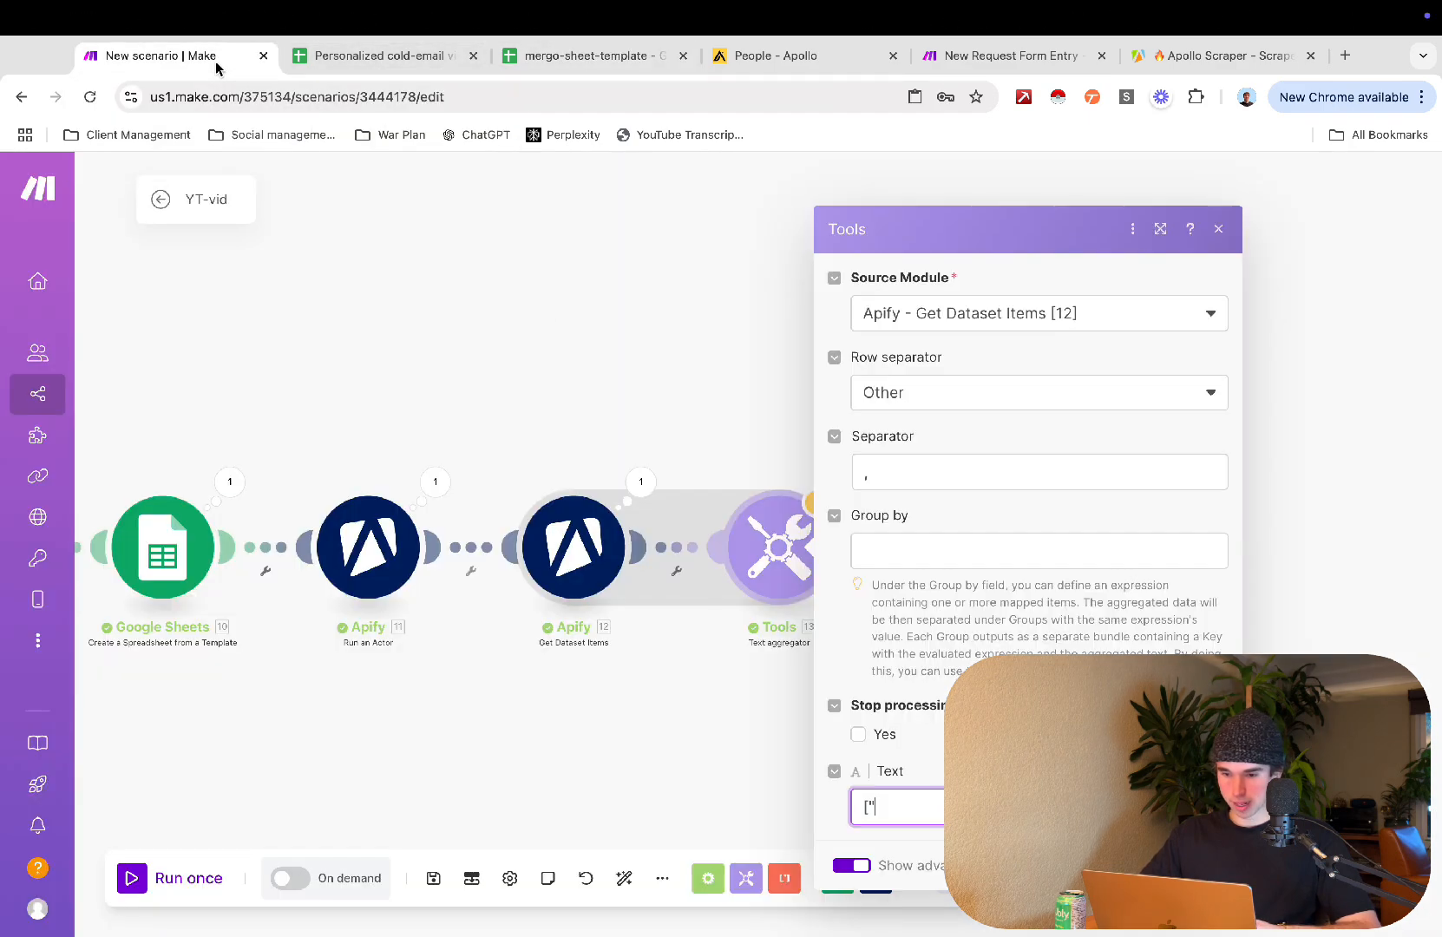
Step: Map the dataset's first_name field after [" in the Text aggregator's Text and add a quoted comma delimiter for the following value
{"action": "left_click", "coordinate": [925, 809]}
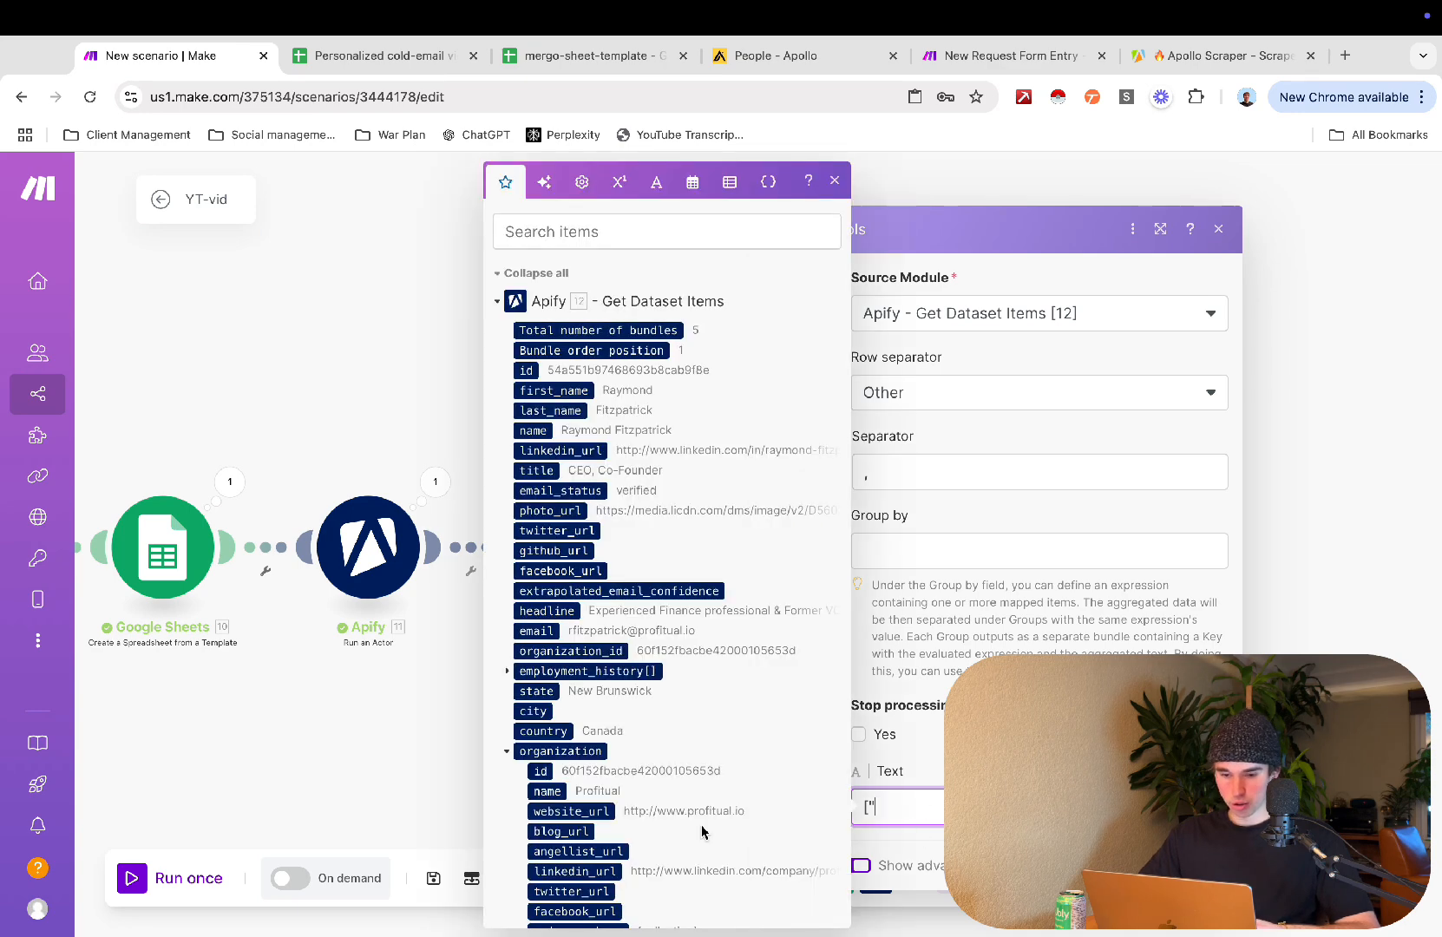
{"action": "scroll", "coordinate": [702, 831], "scroll_direction": "down", "scroll_amount": 1}
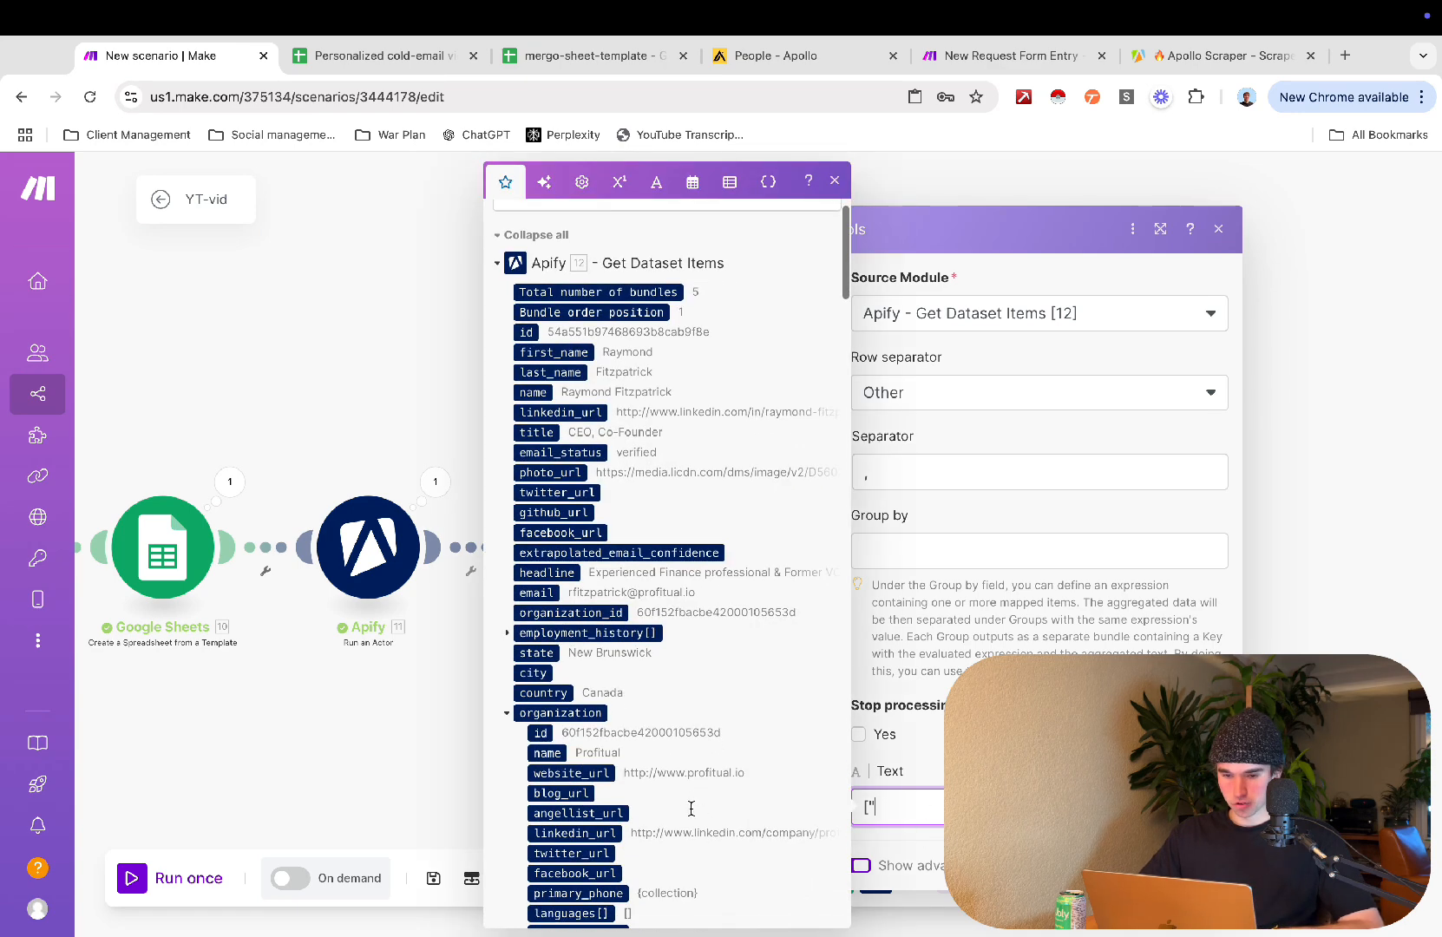
{"action": "left_click", "coordinate": [569, 352]}
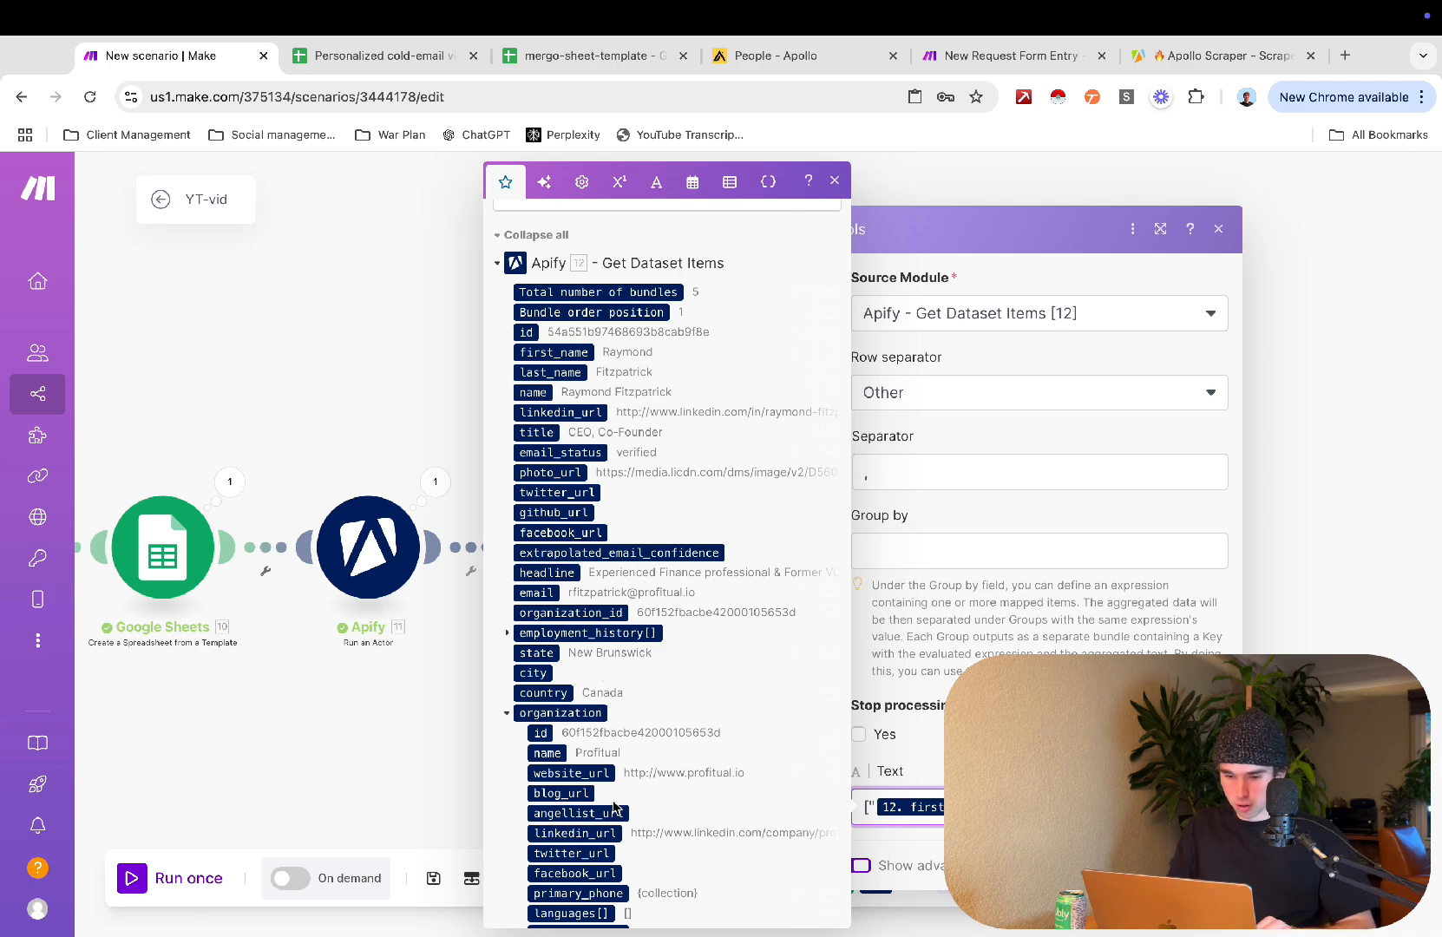
{"action": "left_click", "coordinate": [541, 434]}
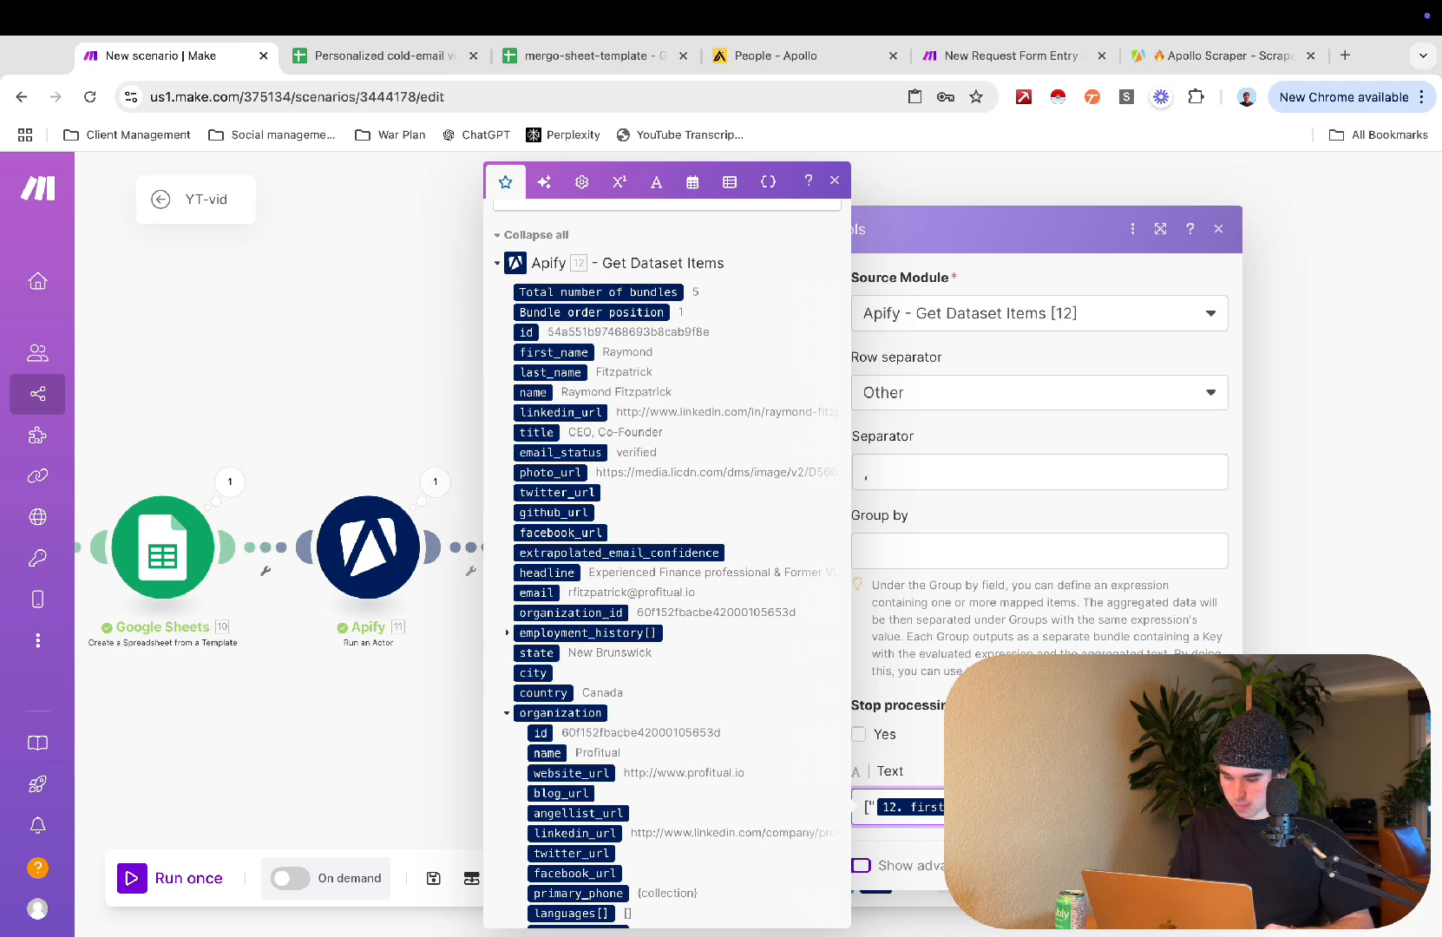
{"action": "type", "text": "\","}
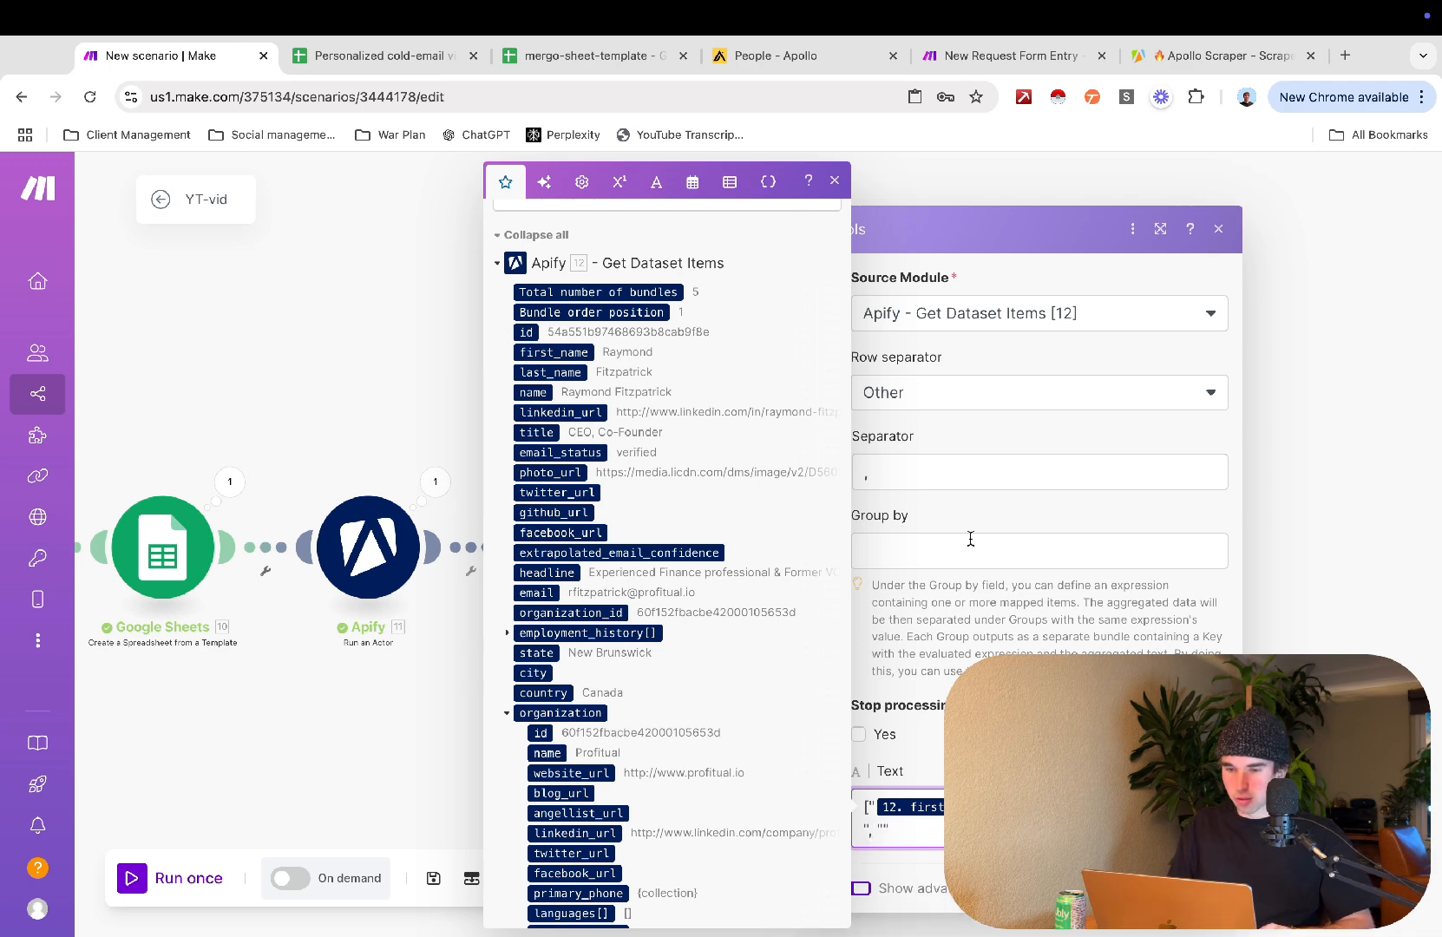
Step: Place the mergo-sheet-template tab beside the Make tab and examine its column headers through {{Linkedin}}
{"action": "left_click", "coordinate": [369, 56]}
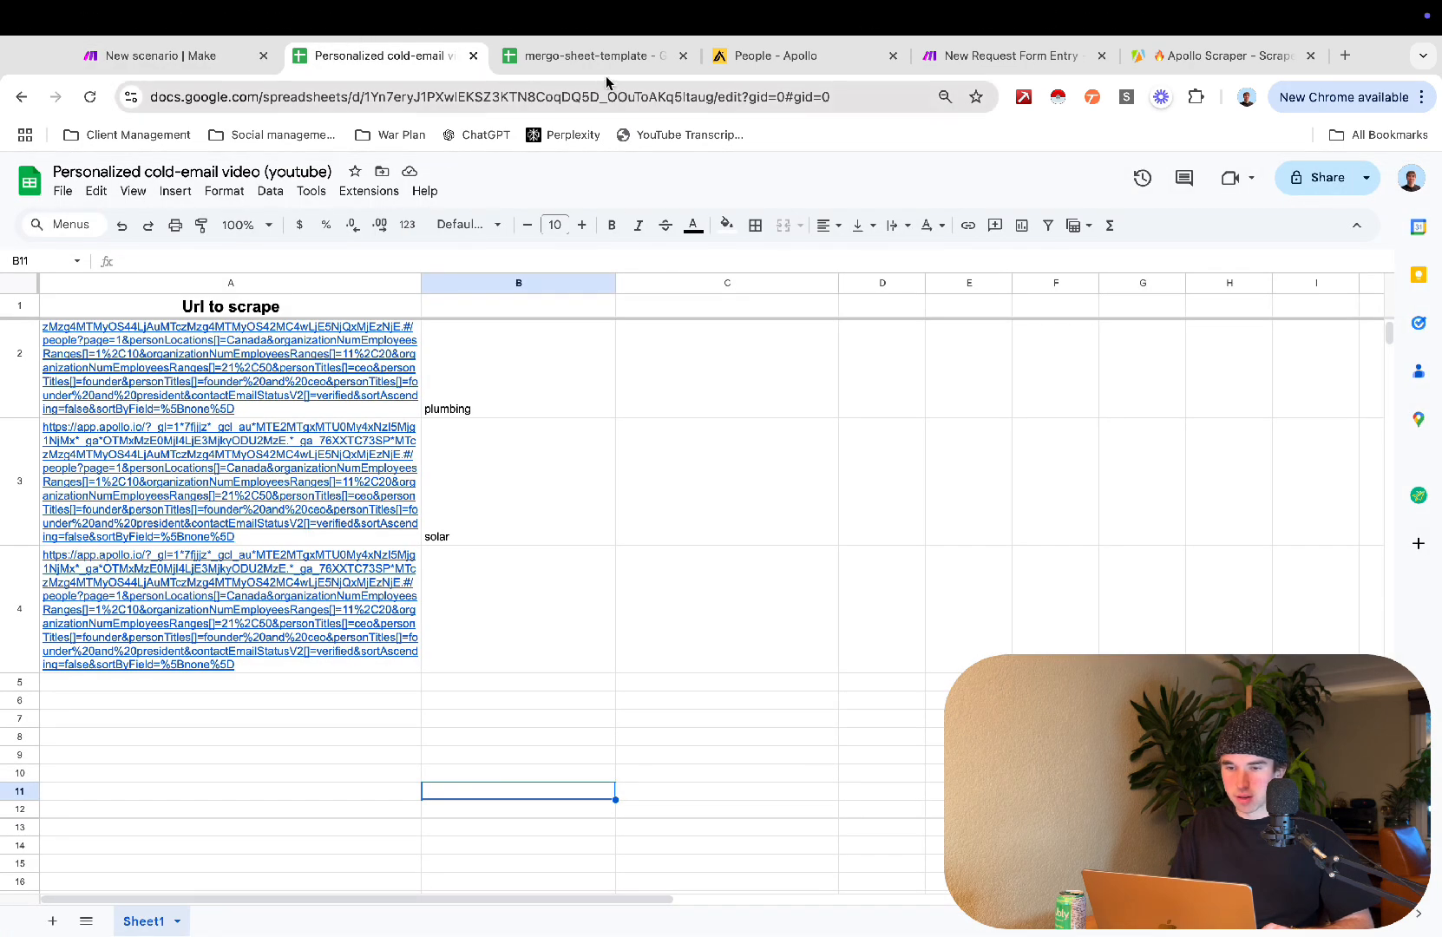
{"action": "left_click", "coordinate": [591, 61]}
{"action": "left_click_drag", "start_coordinate": [591, 61], "coordinate": [408, 62]}
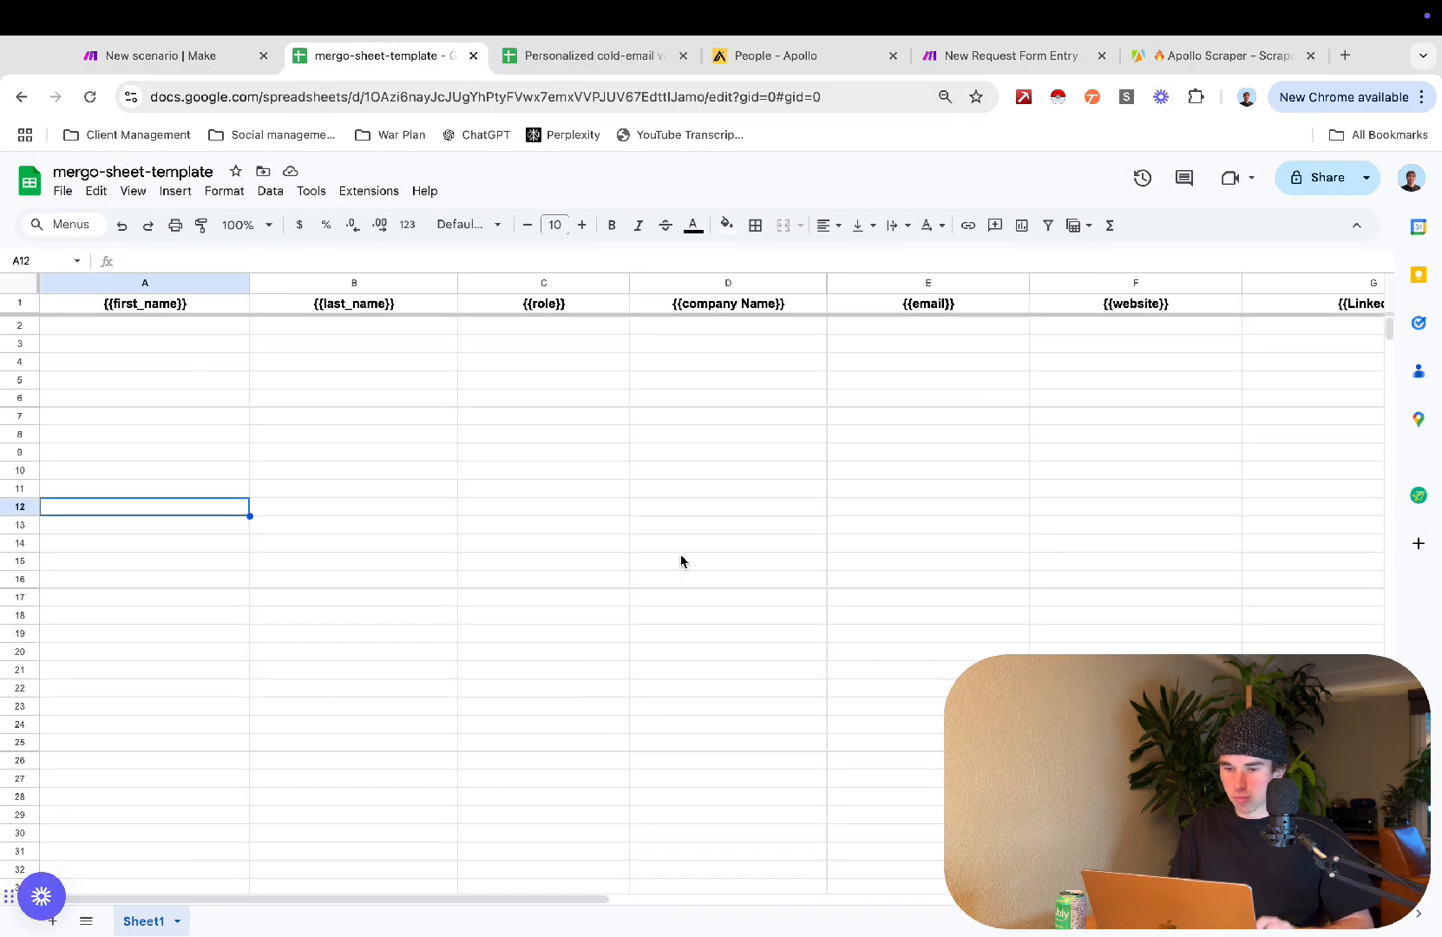
{"action": "scroll", "coordinate": [681, 561], "scroll_direction": "right", "scroll_amount": 2}
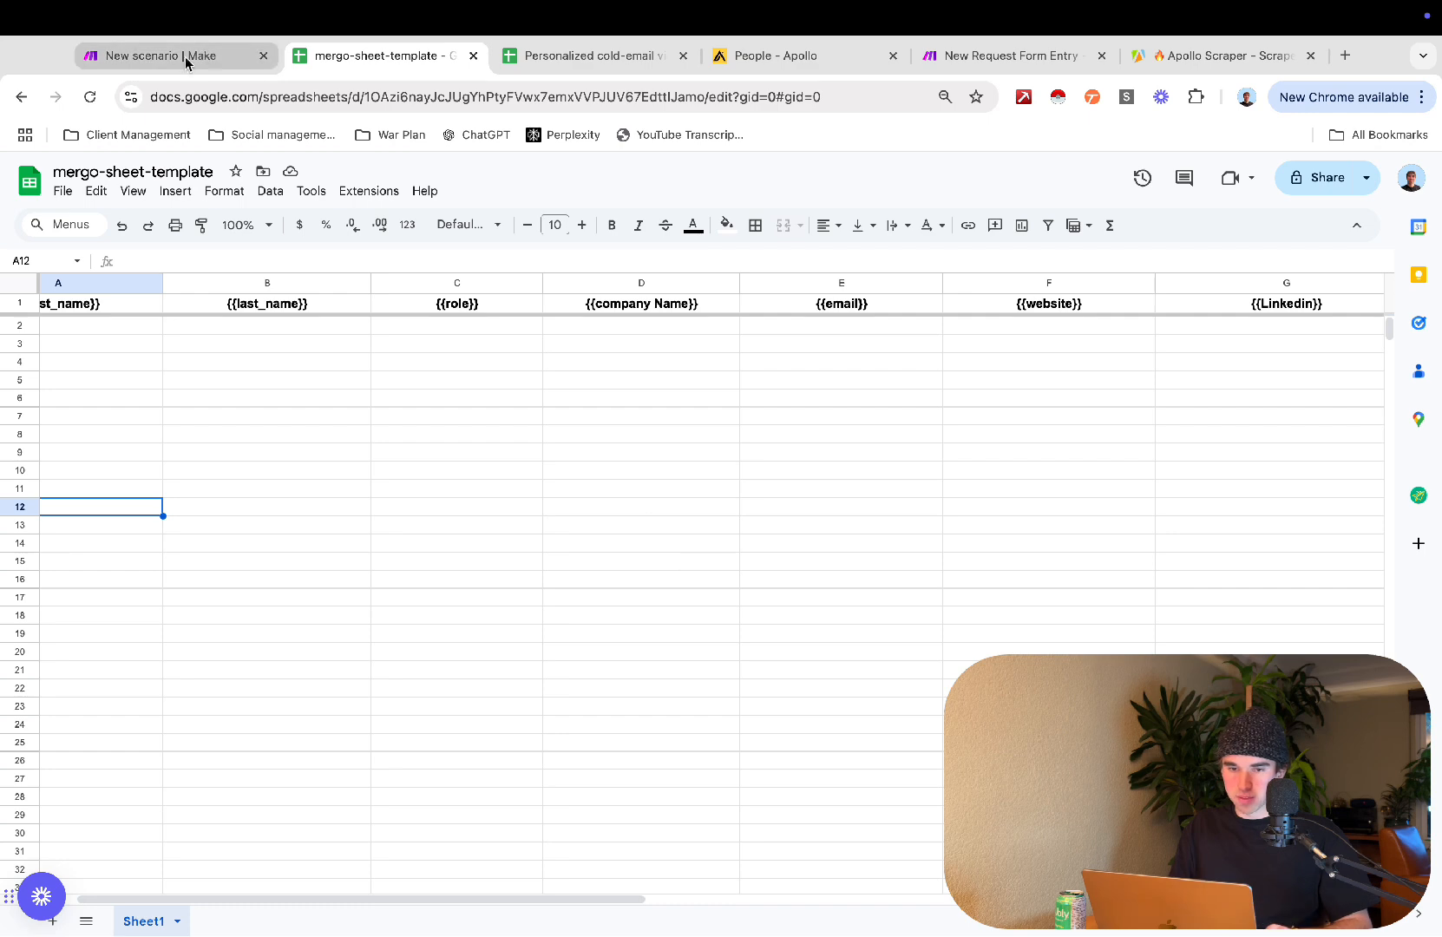
{"action": "left_click", "coordinate": [187, 59]}
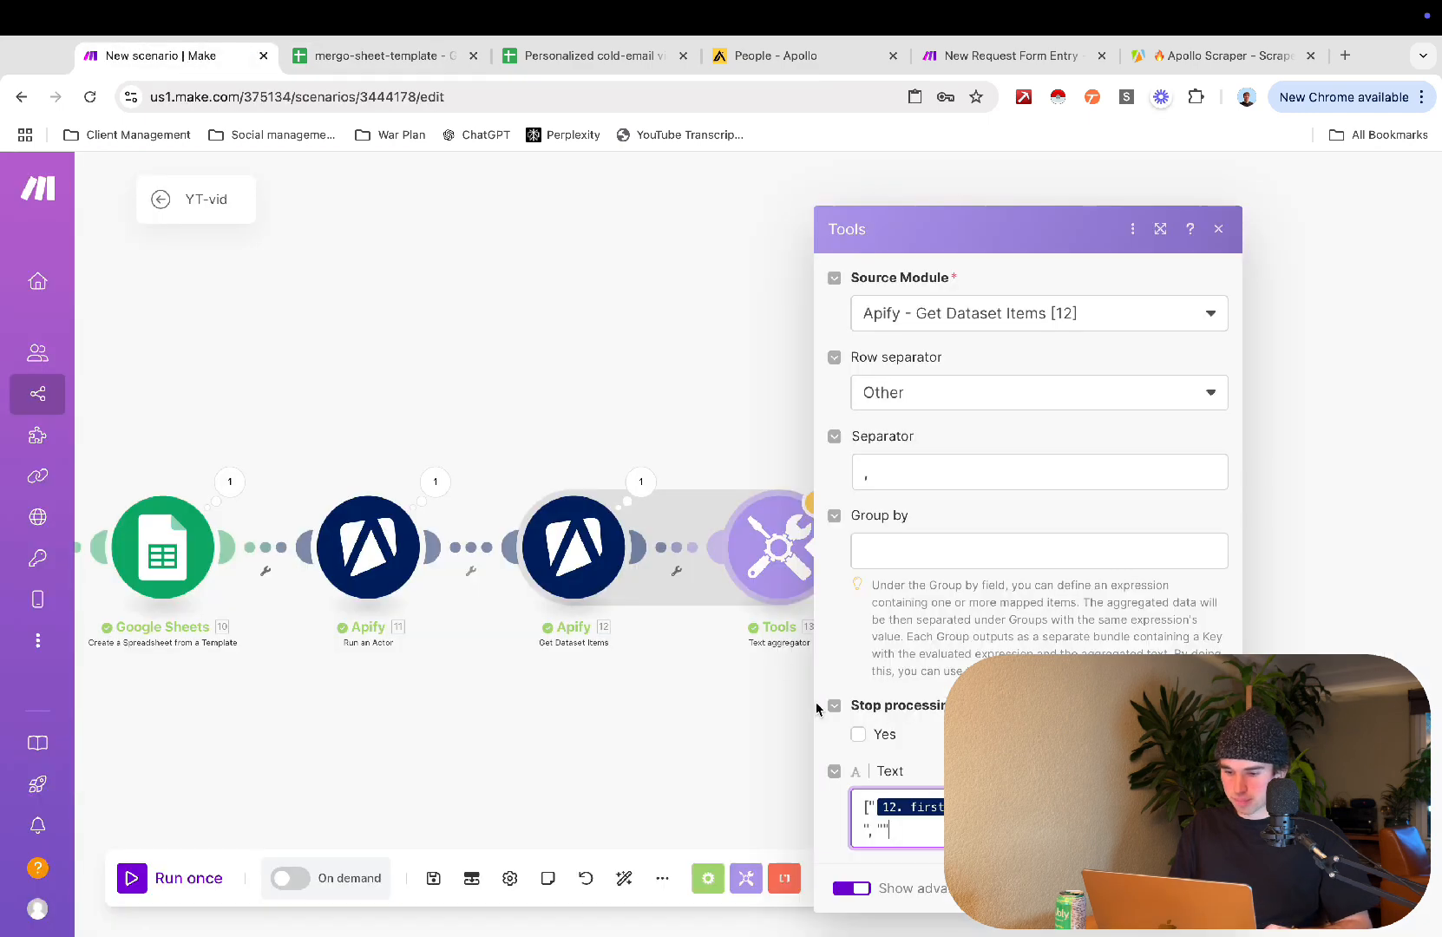
Step: Map the dataset's organization fields, including the organization's website_url, into the Text aggregator's Text inside the open quotes
{"action": "left_click", "coordinate": [883, 832]}
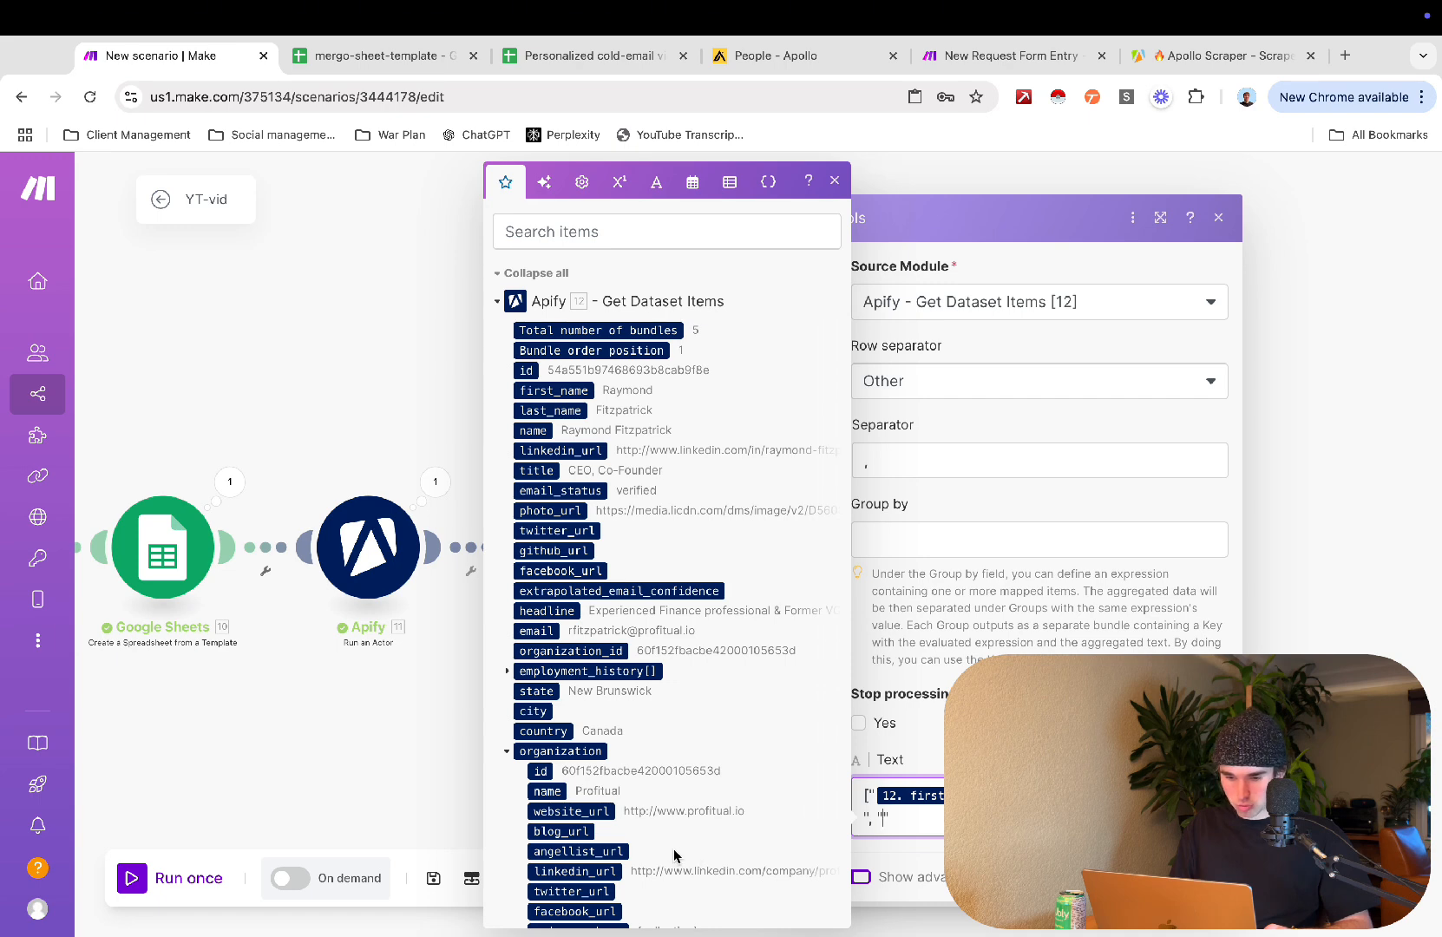
{"action": "left_click", "coordinate": [655, 651]}
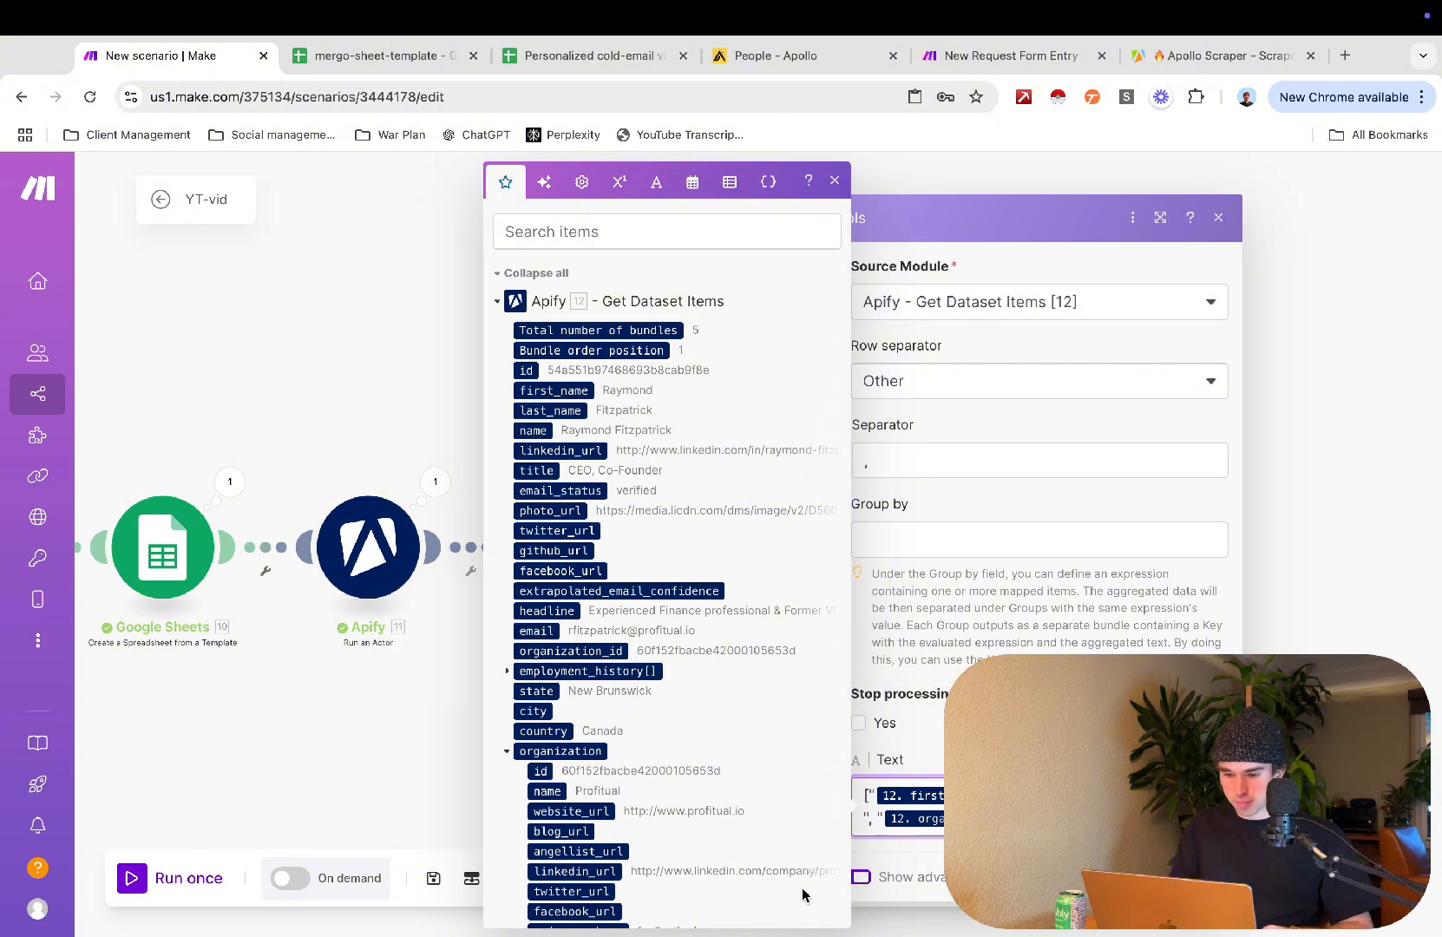
{"action": "scroll", "coordinate": [763, 868], "scroll_direction": "down", "scroll_amount": 1}
{"action": "left_click", "coordinate": [588, 778]}
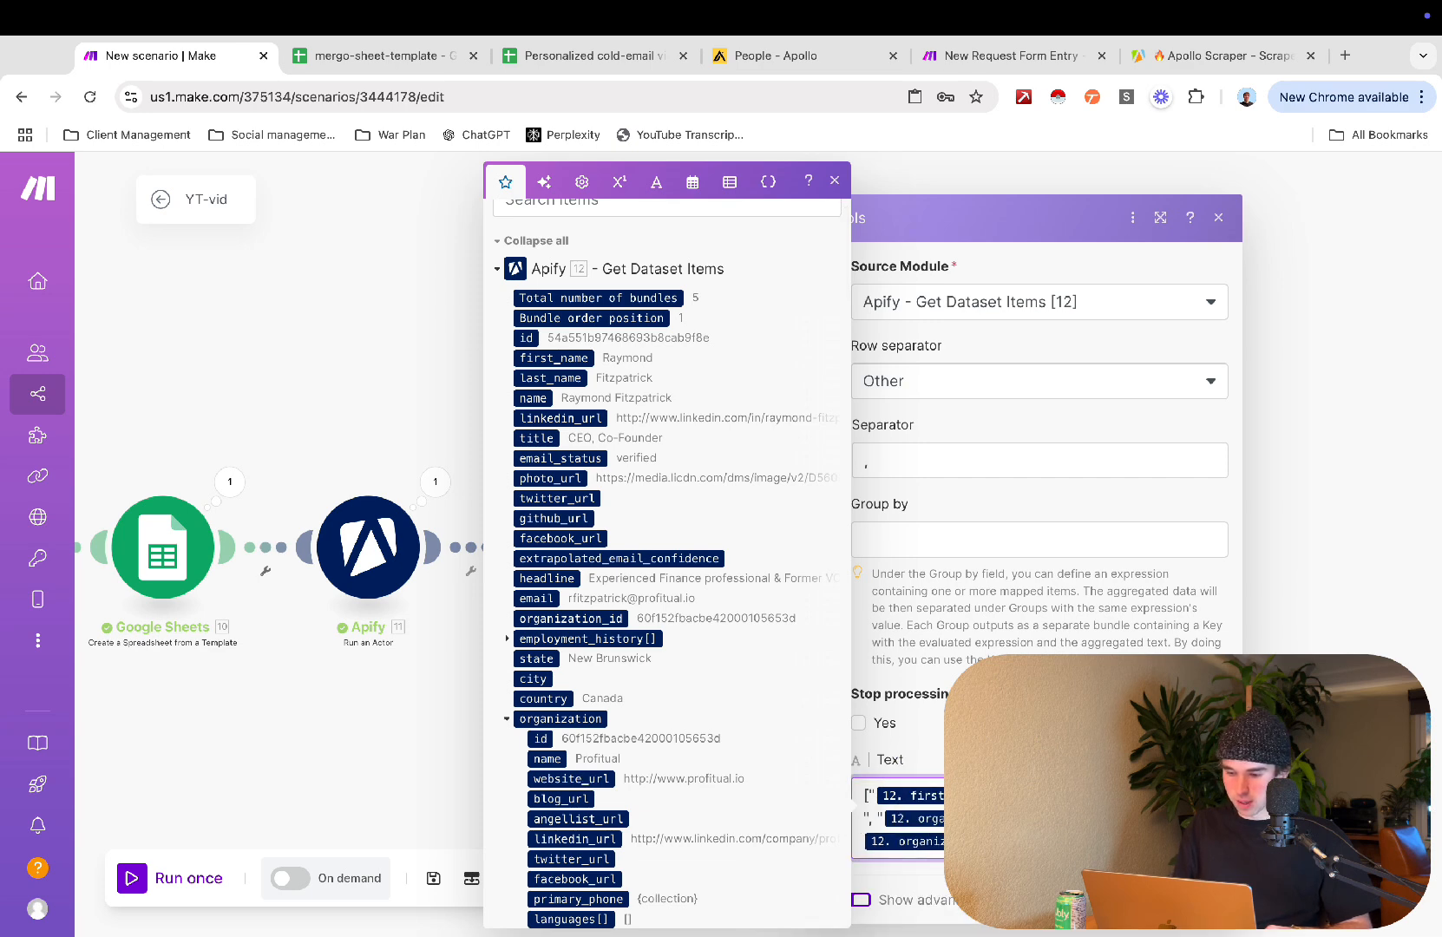
Step: Check the template's remaining columns, map the person's linkedin_url into the Text aggregator's Text, and close the module's settings
{"action": "left_click", "coordinate": [382, 55]}
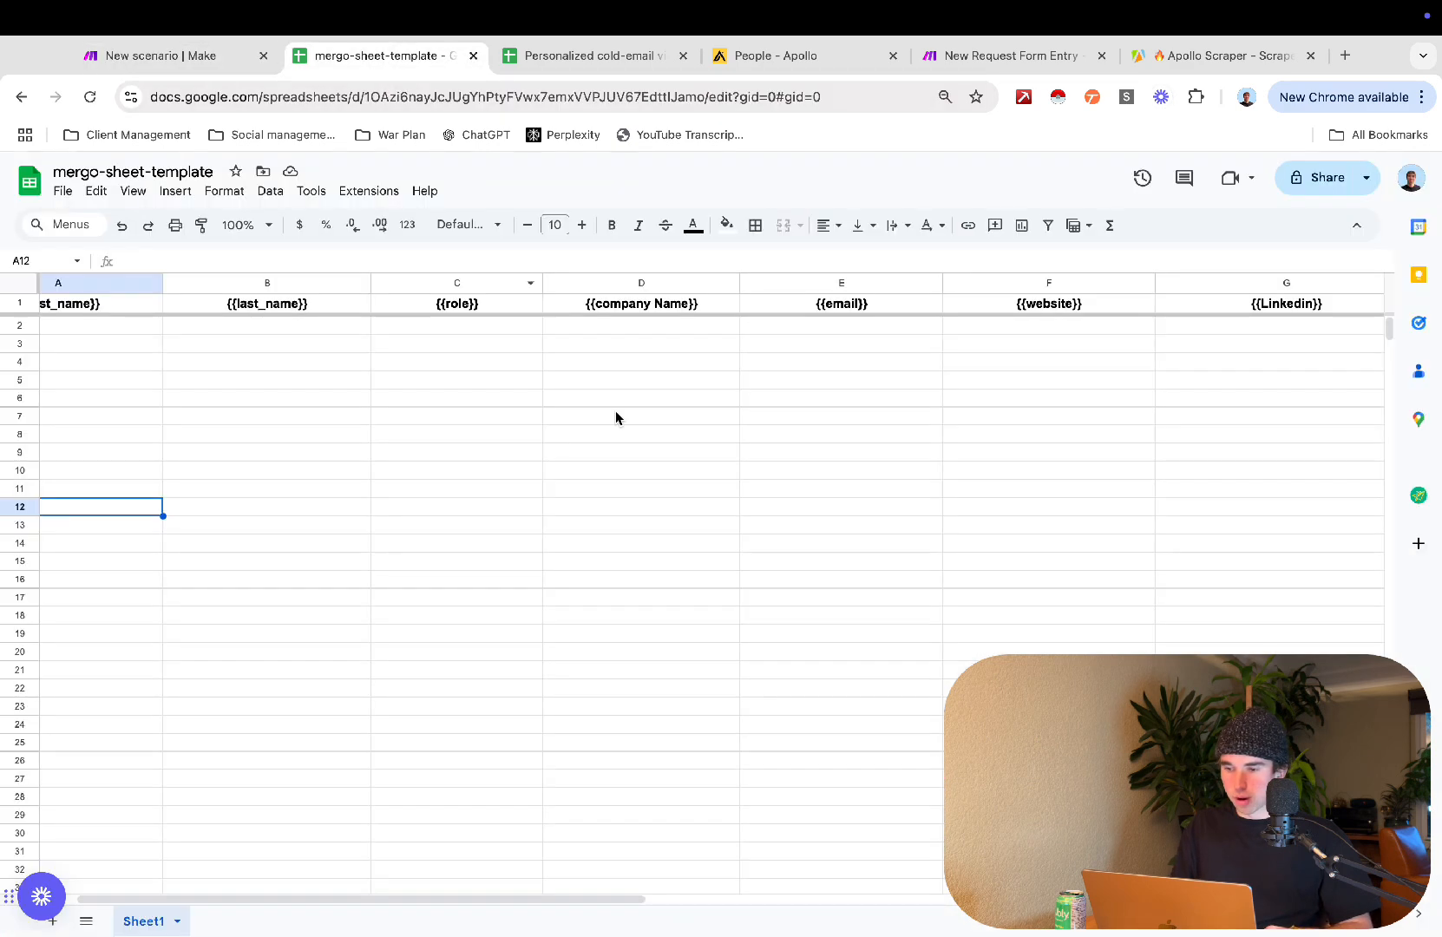
{"action": "left_click", "coordinate": [200, 56]}
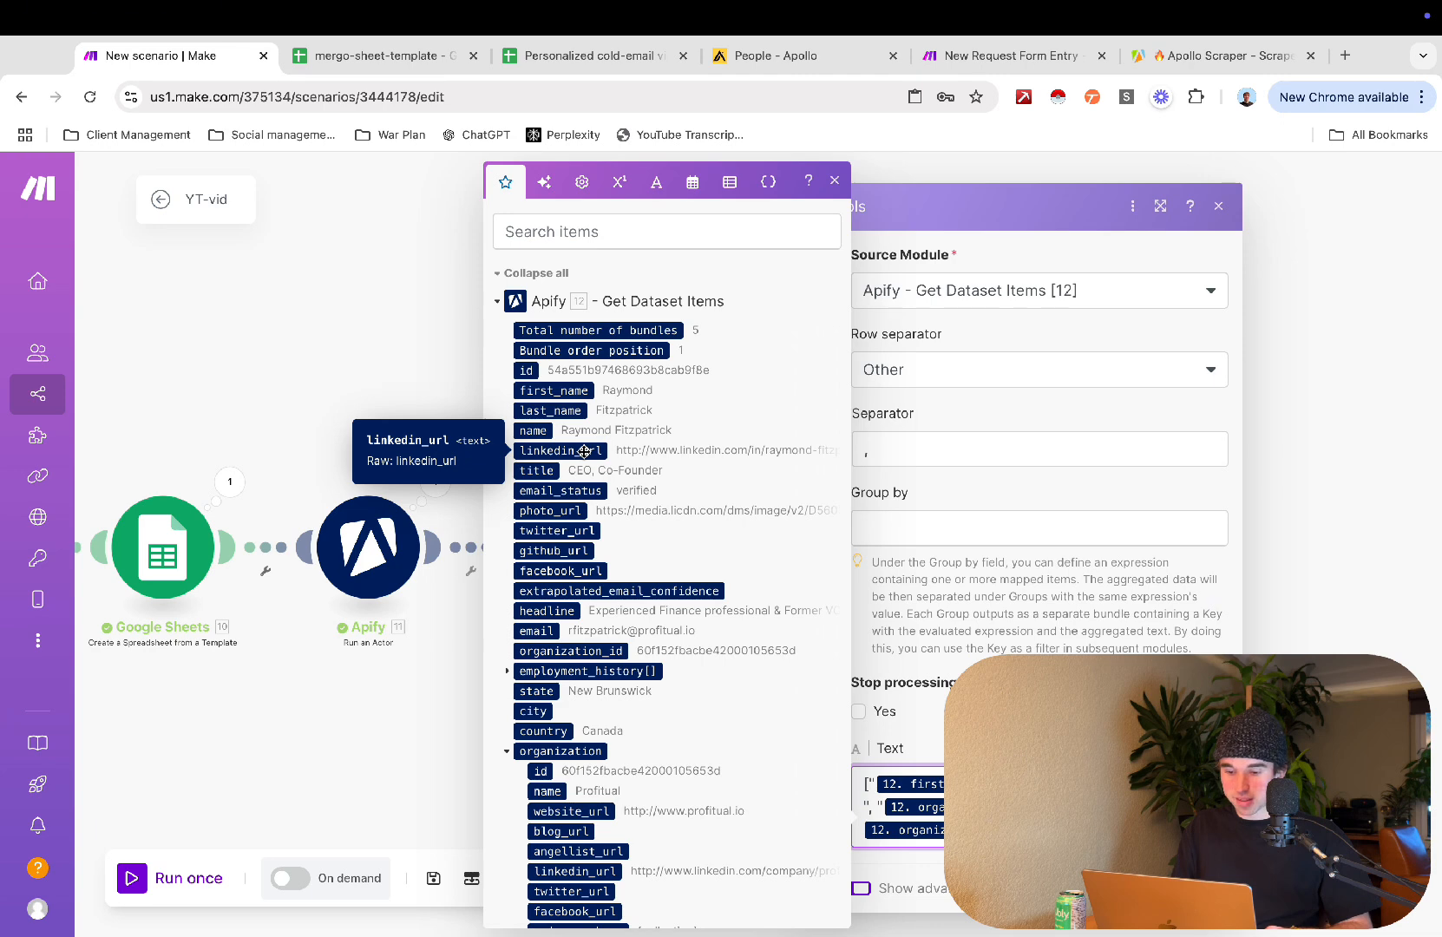
{"action": "scroll", "coordinate": [621, 688], "scroll_direction": "down", "scroll_amount": 2}
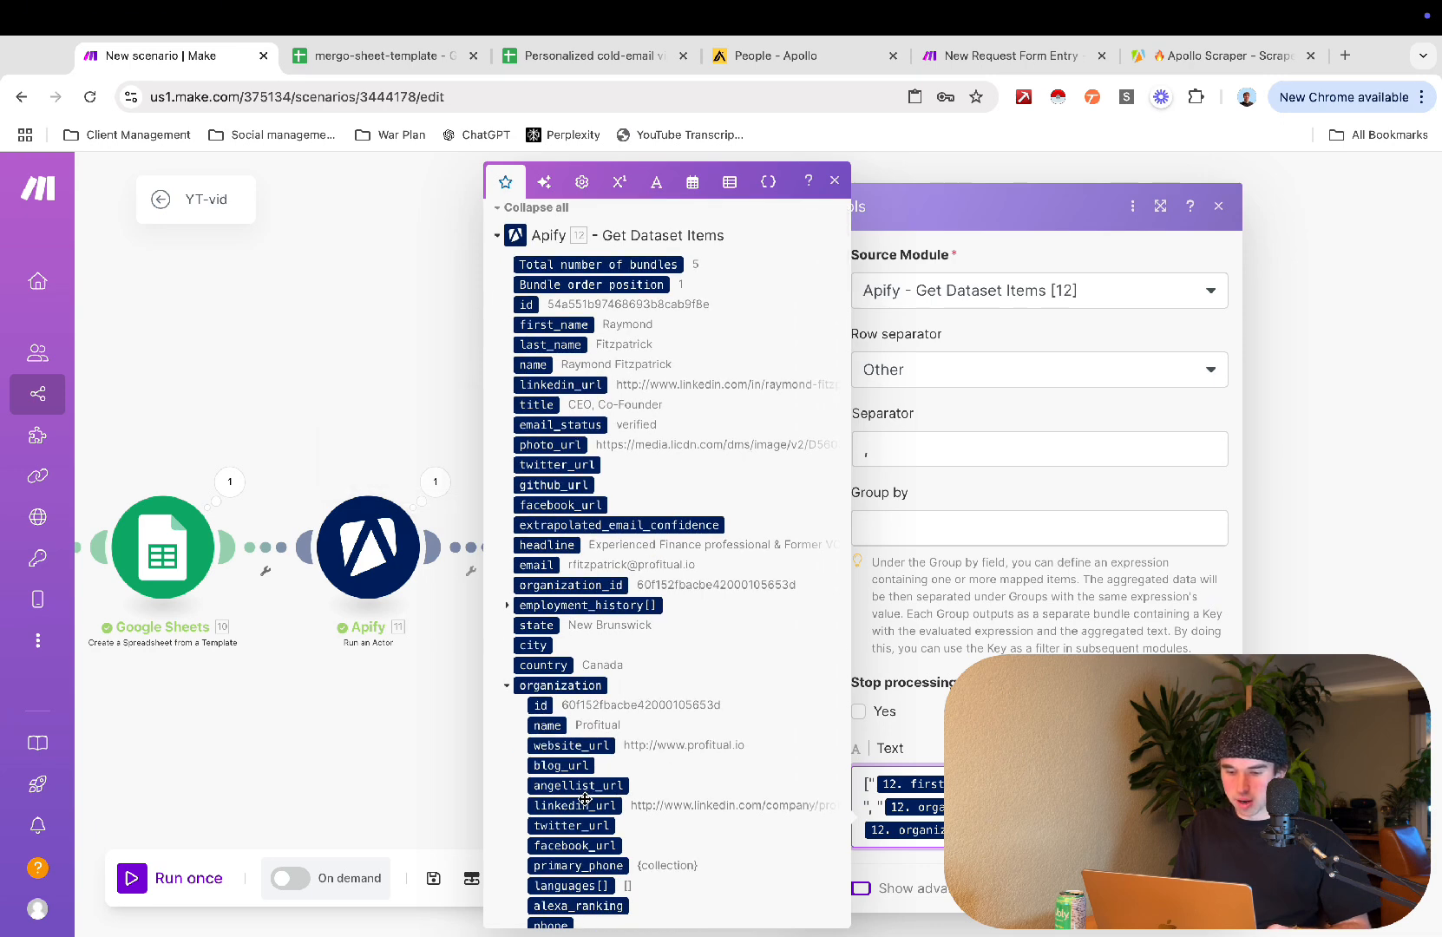
{"action": "left_click", "coordinate": [508, 687]}
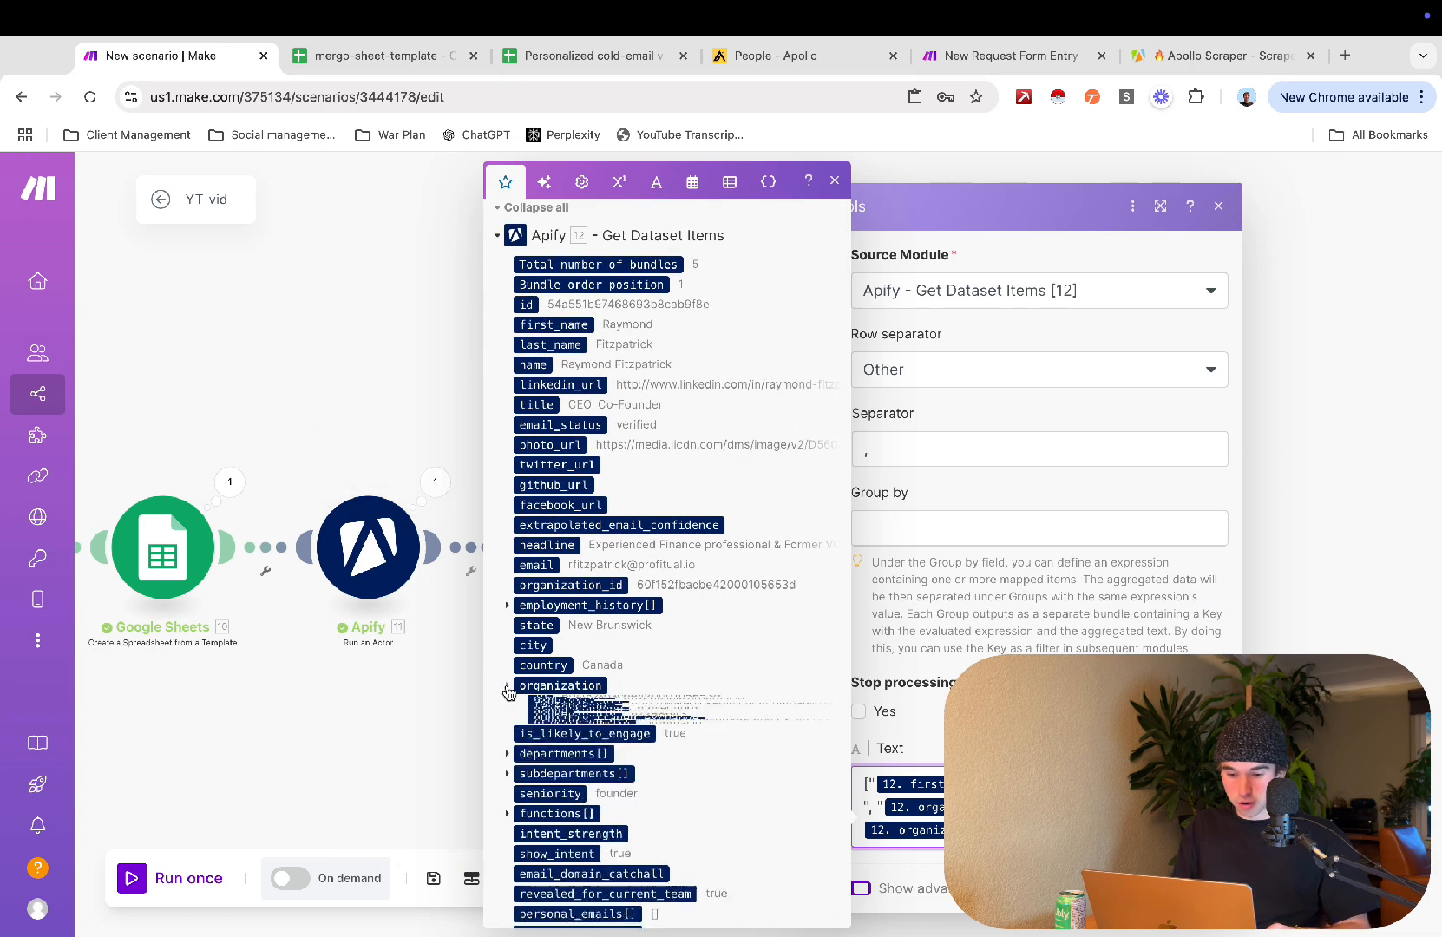
{"action": "left_click", "coordinate": [508, 687]}
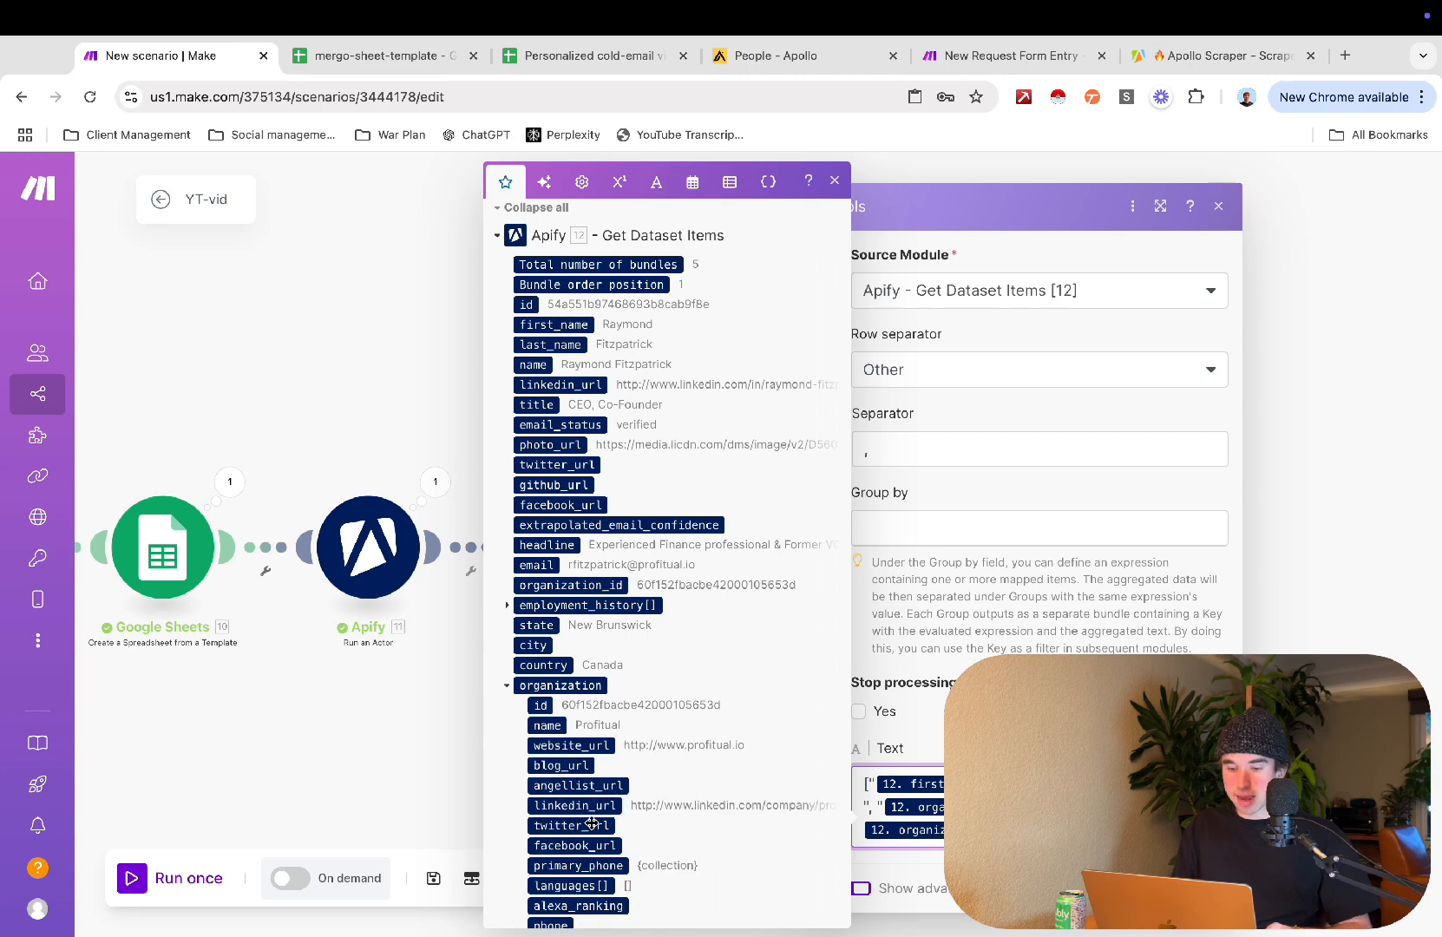
{"action": "scroll", "coordinate": [602, 808], "scroll_direction": "up", "scroll_amount": 1}
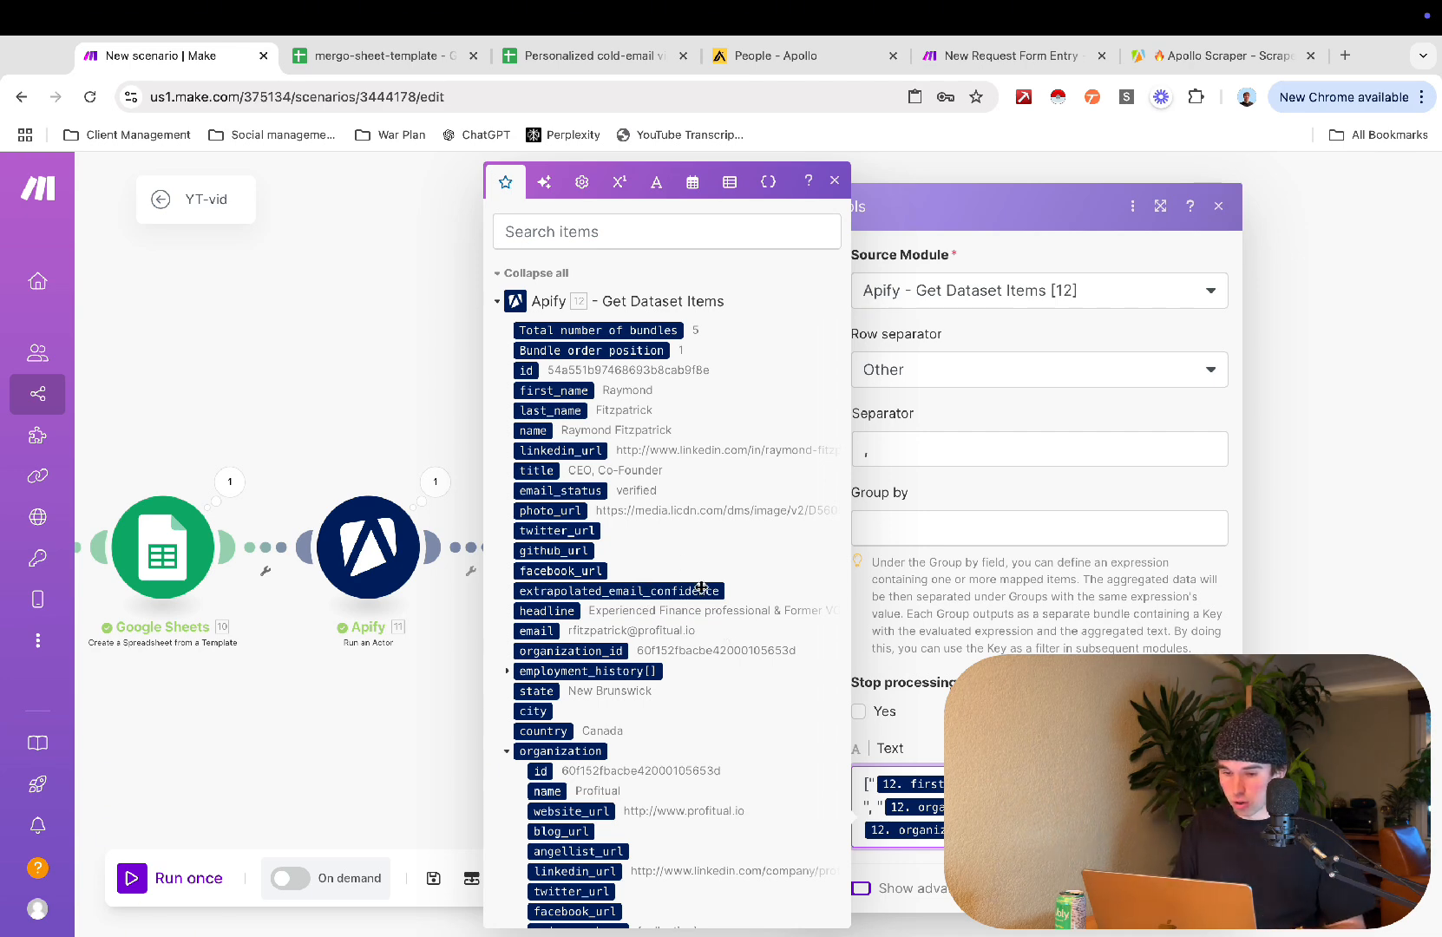
{"action": "left_click", "coordinate": [584, 450]}
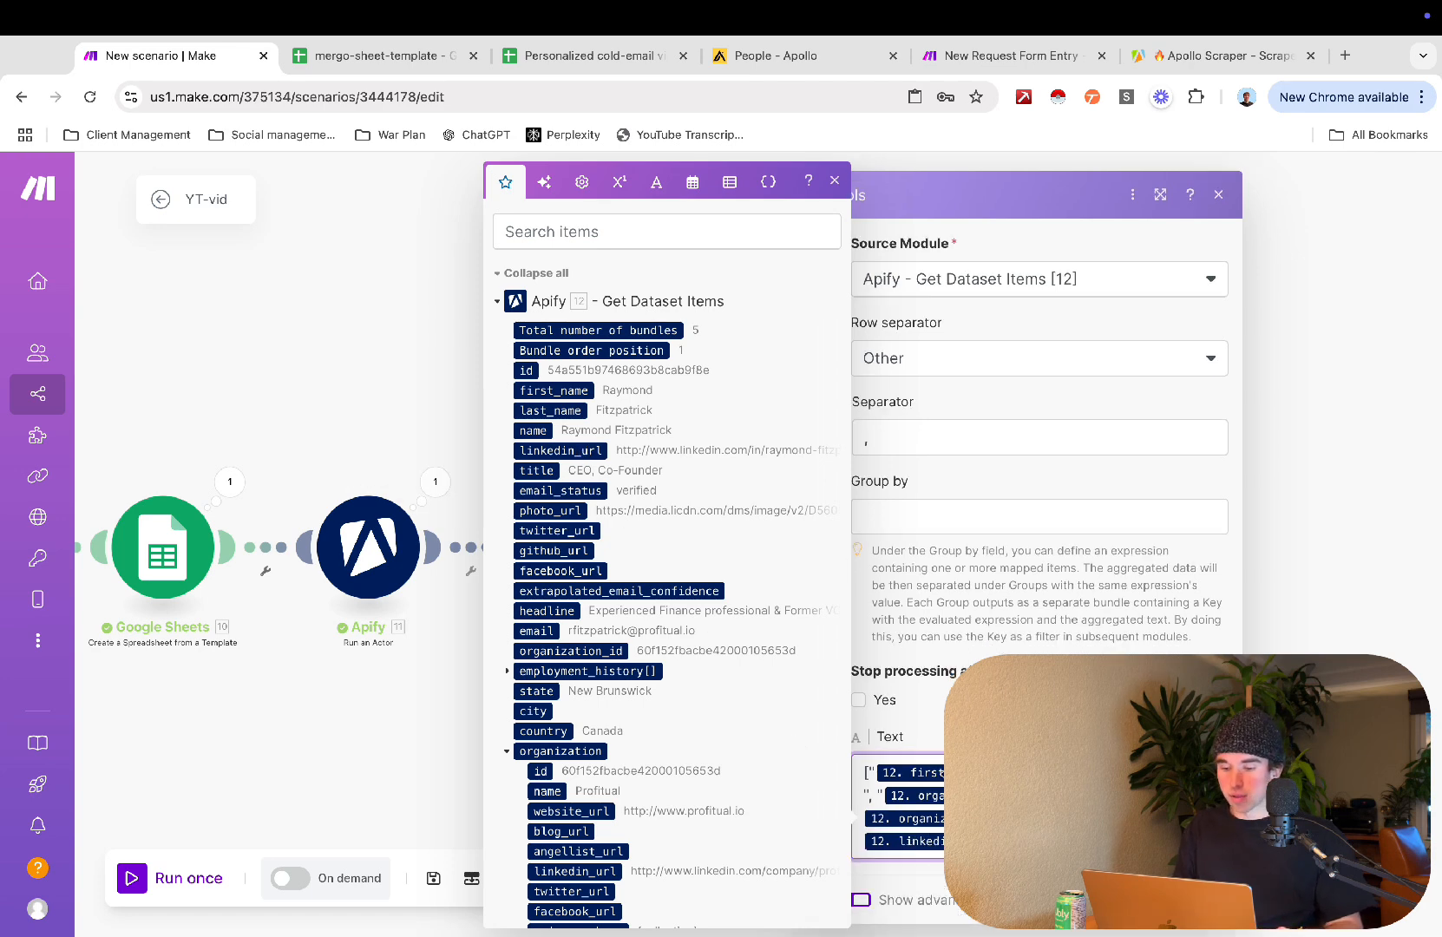
{"action": "left_click_drag", "start_coordinate": [864, 771], "coordinate": [928, 842]}
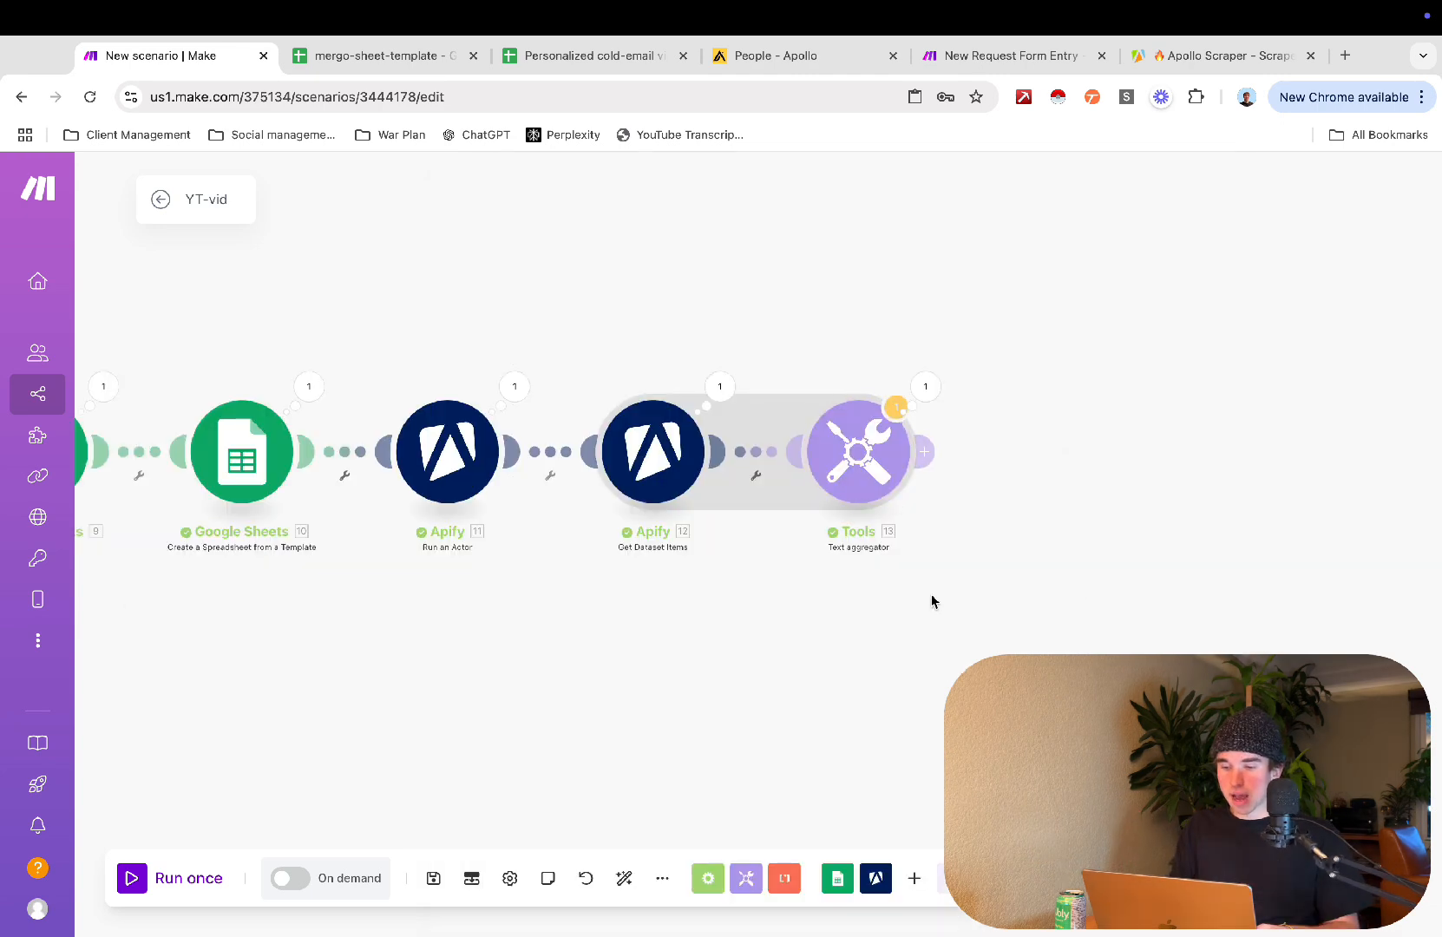
Step: Add a Google Sheets Make an API Call module after the Text aggregator
{"action": "left_click_drag", "start_coordinate": [932, 601], "coordinate": [837, 722]}
{"action": "scroll", "coordinate": [838, 716], "scroll_direction": "up", "scroll_amount": 2}
{"action": "left_click", "coordinate": [829, 557]}
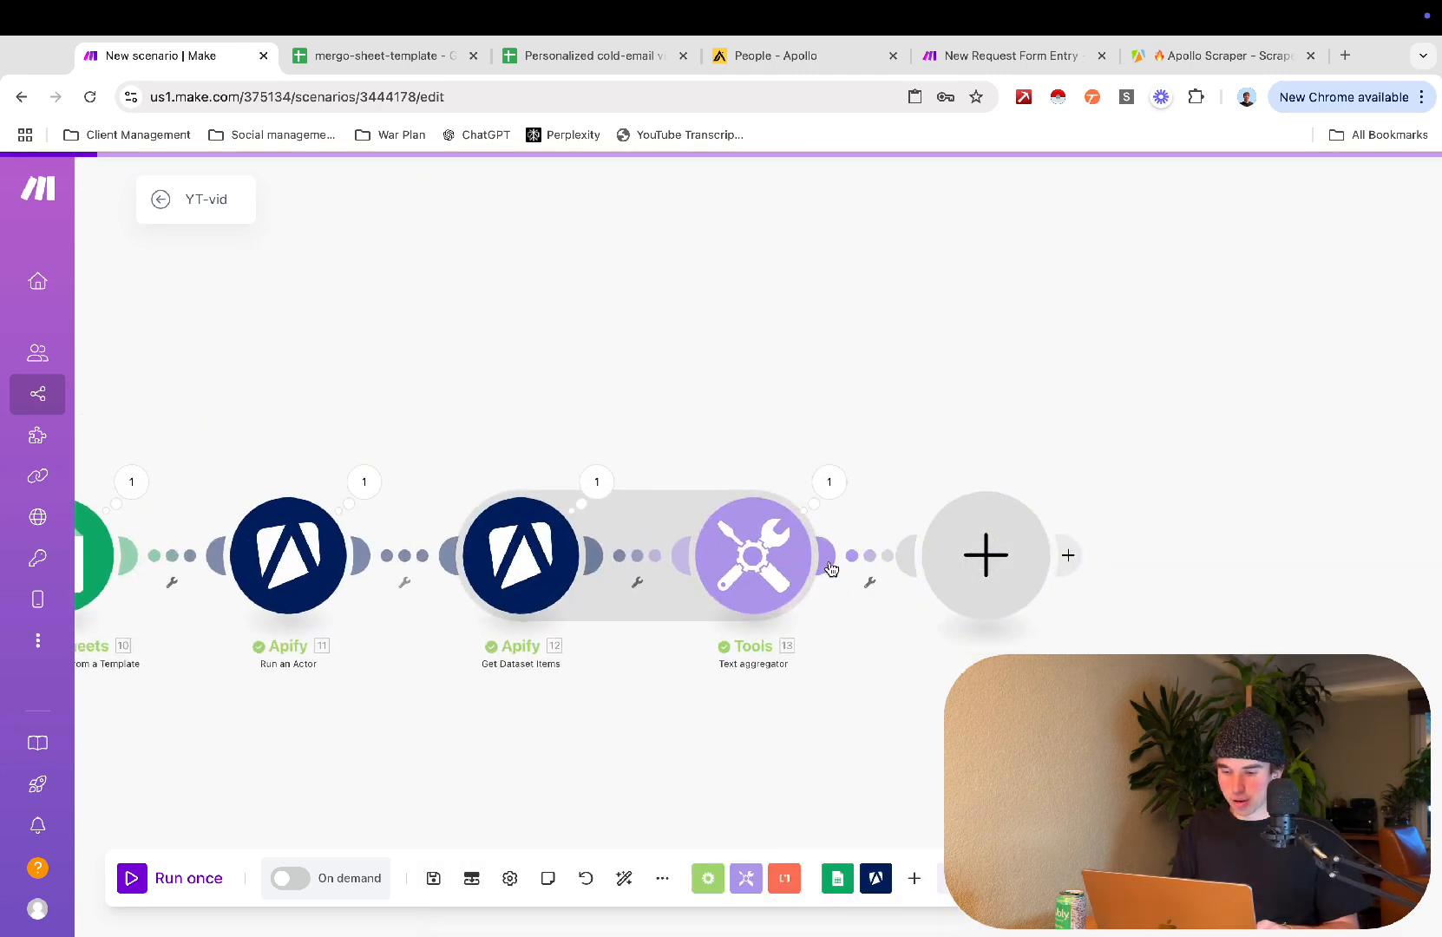
{"action": "left_click", "coordinate": [1171, 407]}
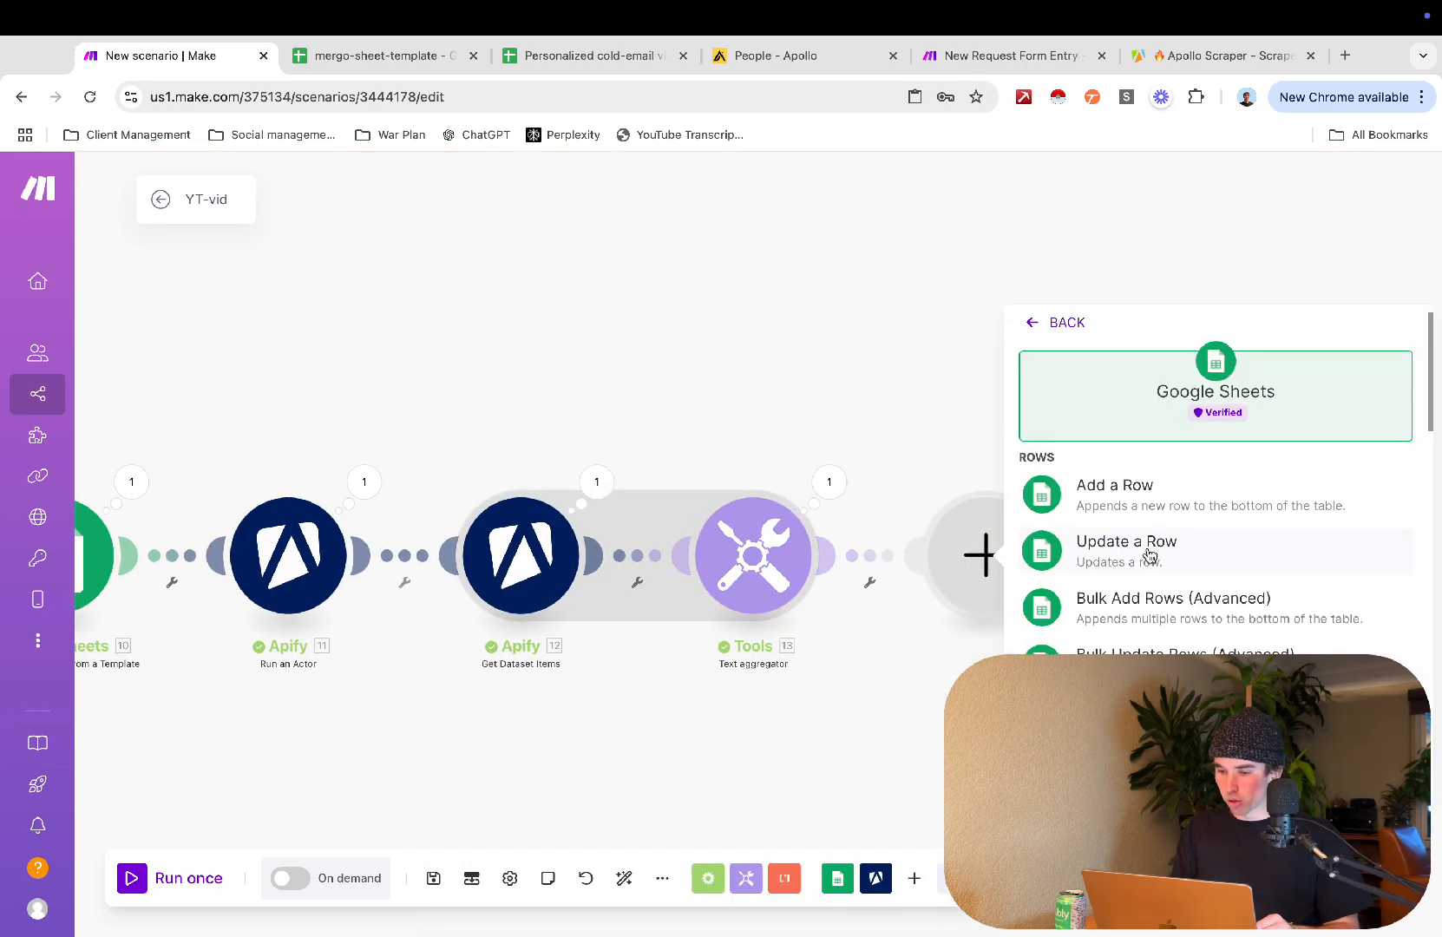
{"action": "scroll", "coordinate": [1150, 556], "scroll_direction": "down", "scroll_amount": 3}
{"action": "scroll", "coordinate": [1150, 555], "scroll_direction": "down", "scroll_amount": 5}
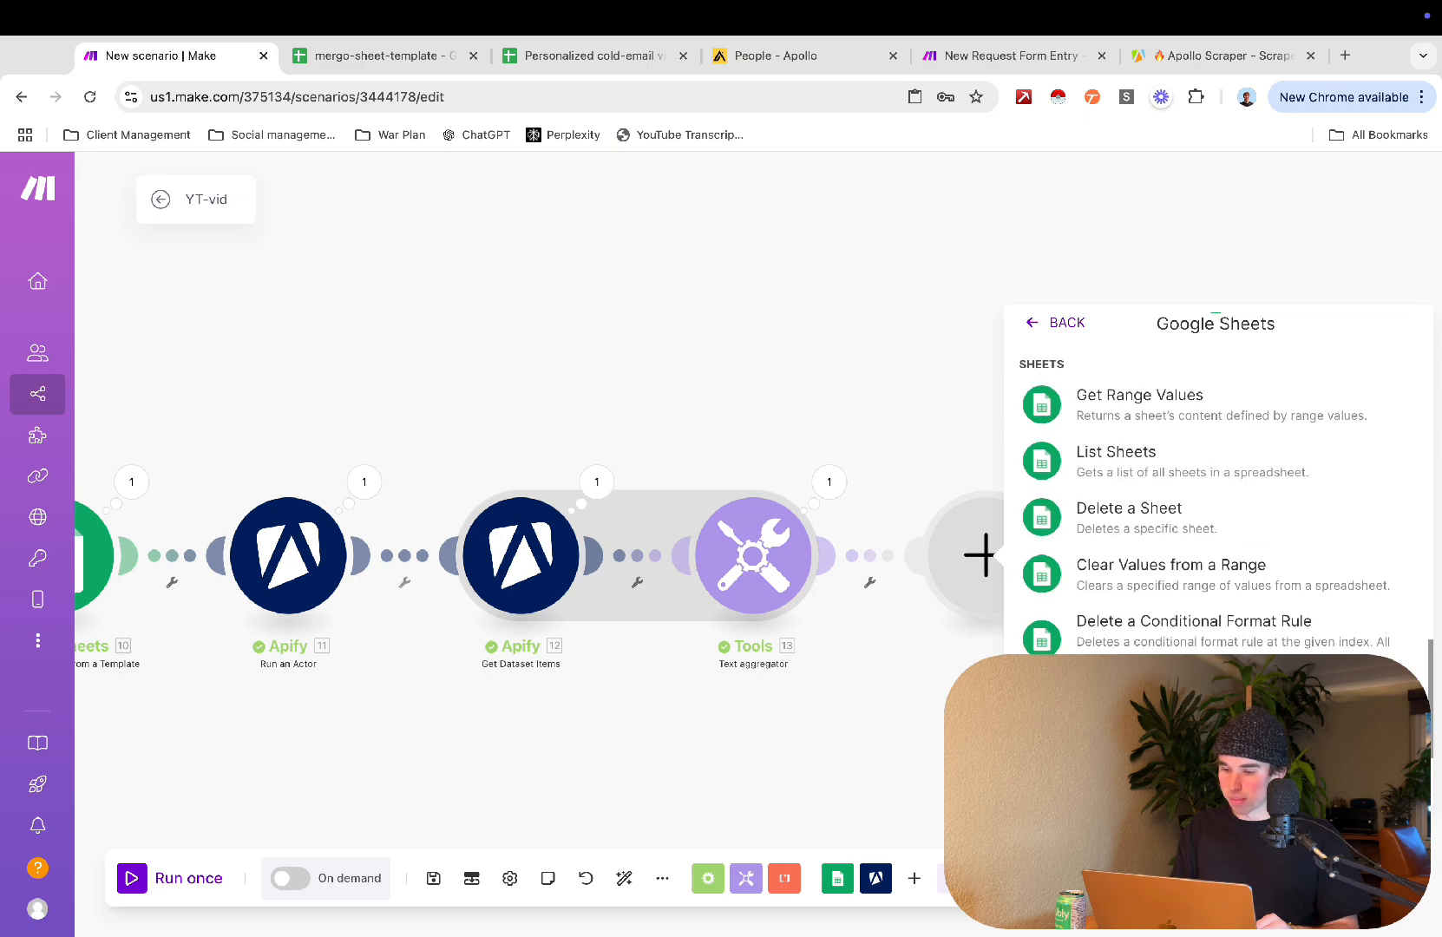
{"action": "left_click", "coordinate": [1120, 727]}
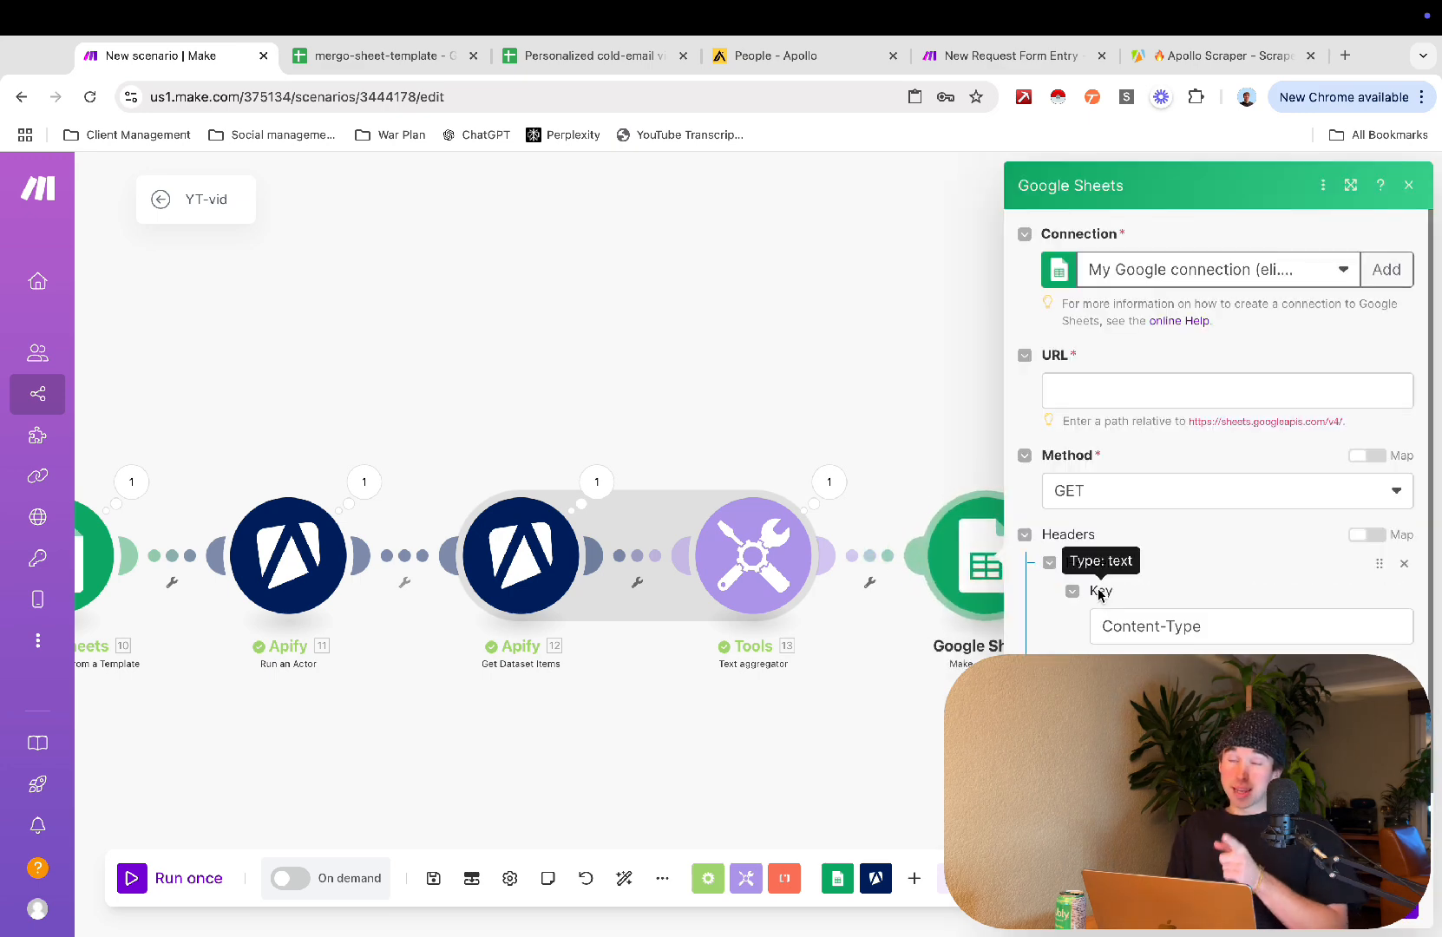
{"action": "left_click", "coordinate": [1175, 392]}
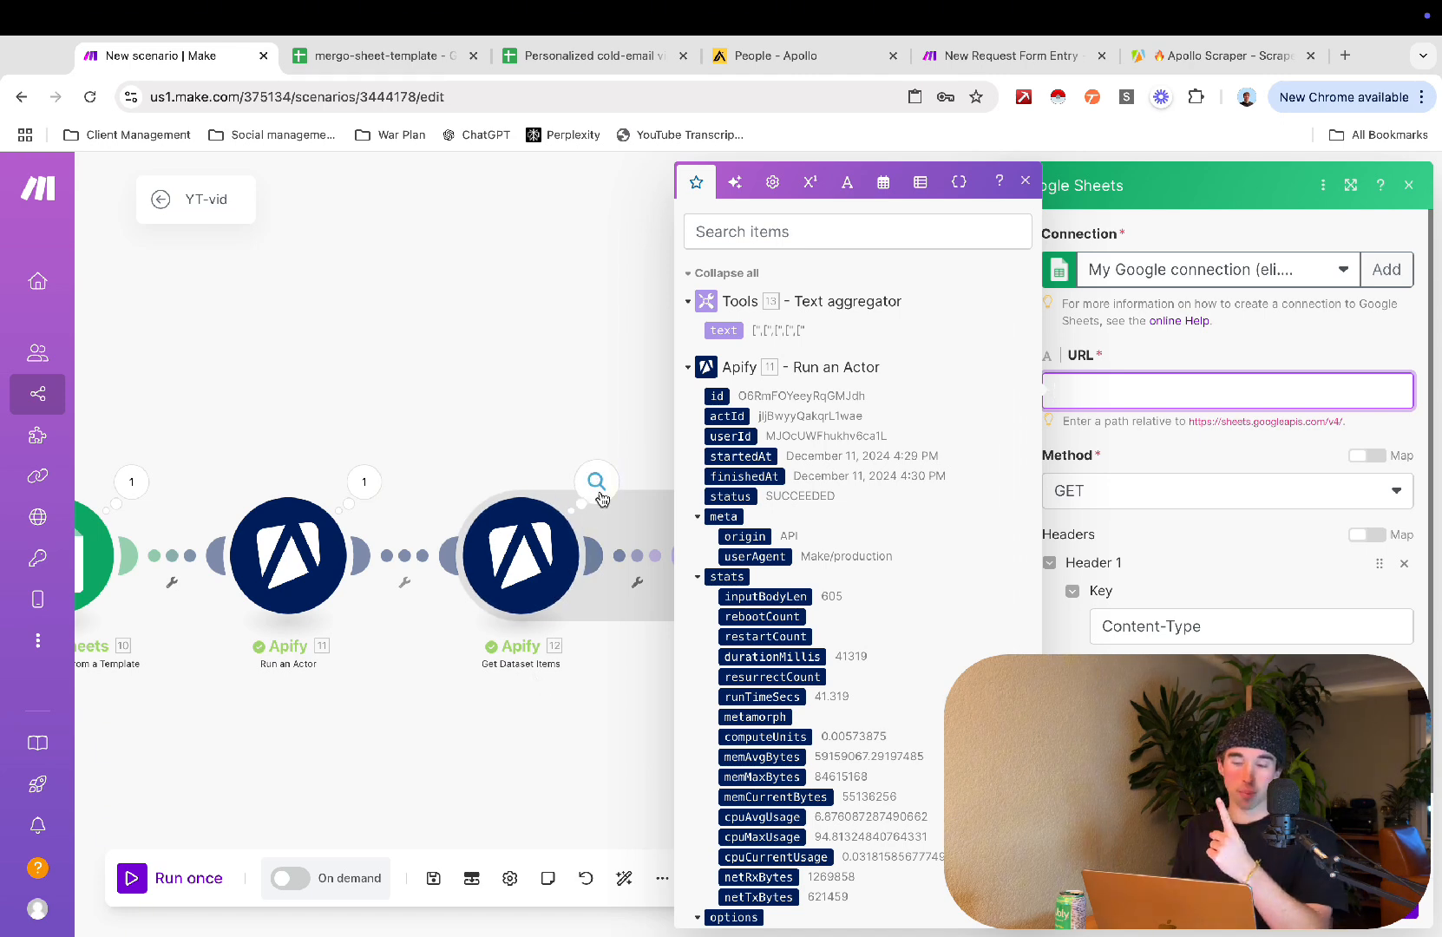
{"action": "left_click", "coordinate": [582, 387]}
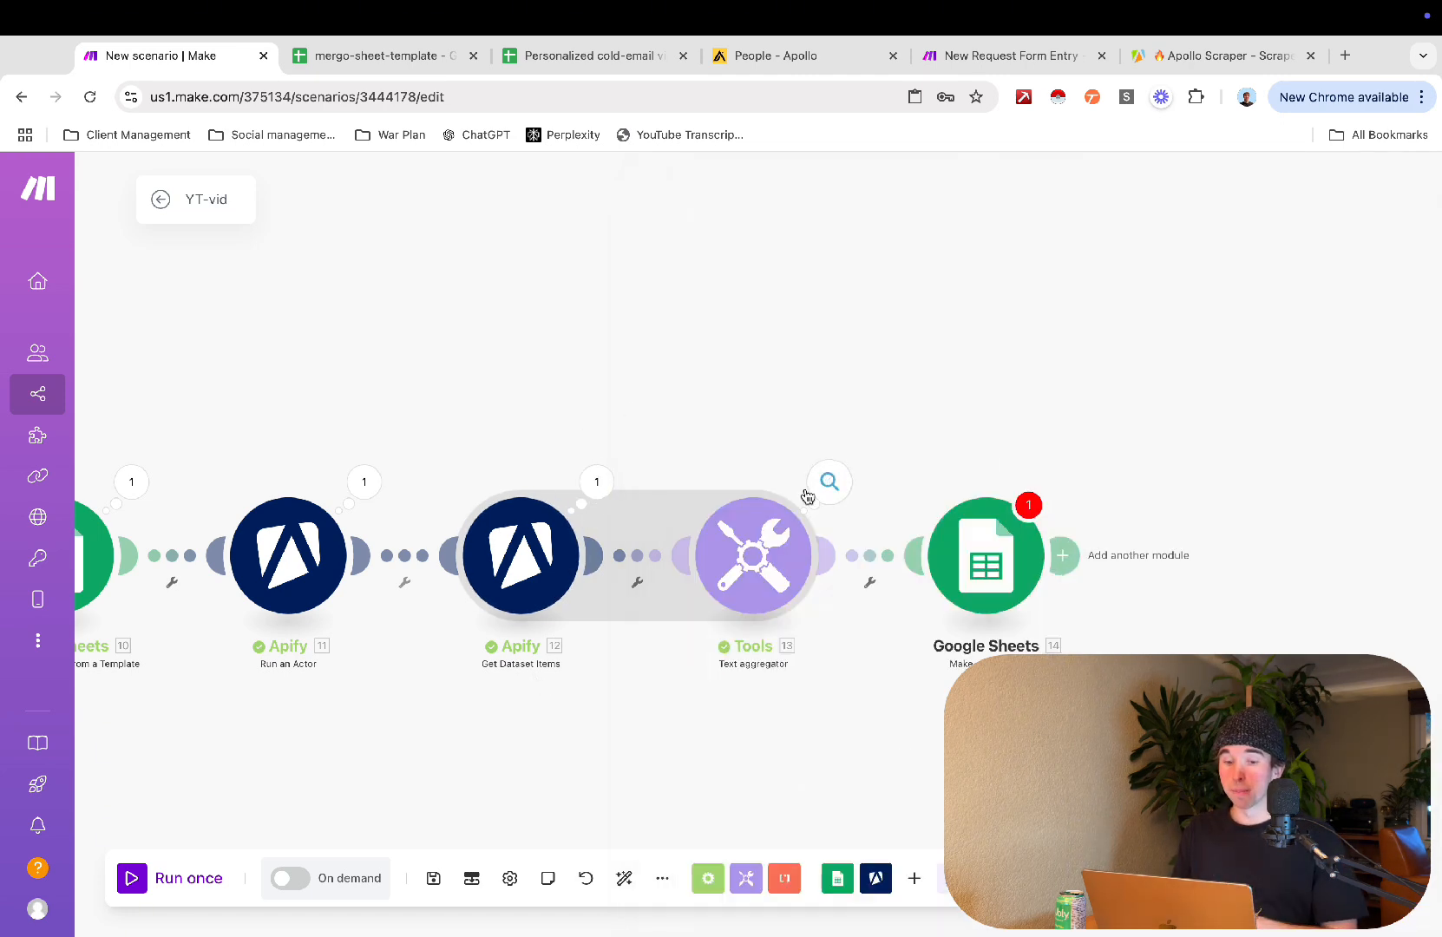
{"action": "scroll", "coordinate": [664, 375], "scroll_direction": "right", "scroll_amount": 3}
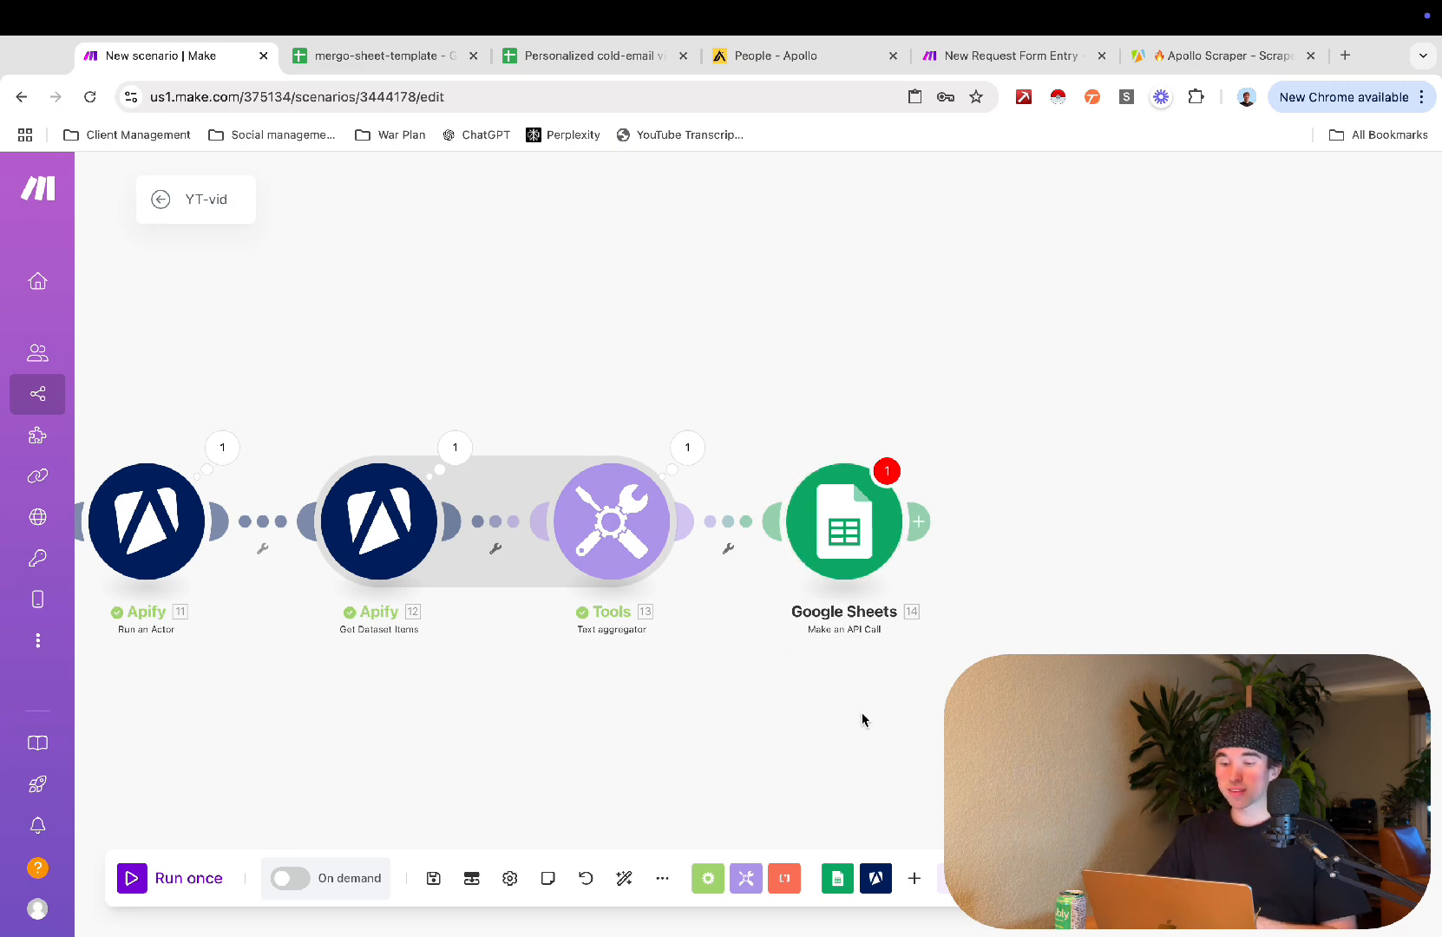
Step: Set the Google Sheets API call's URL to spreadsheets/, the created spreadsheet's mapped Spreadsheet ID, and /values/A:Z:append
{"action": "left_click", "coordinate": [844, 529]}
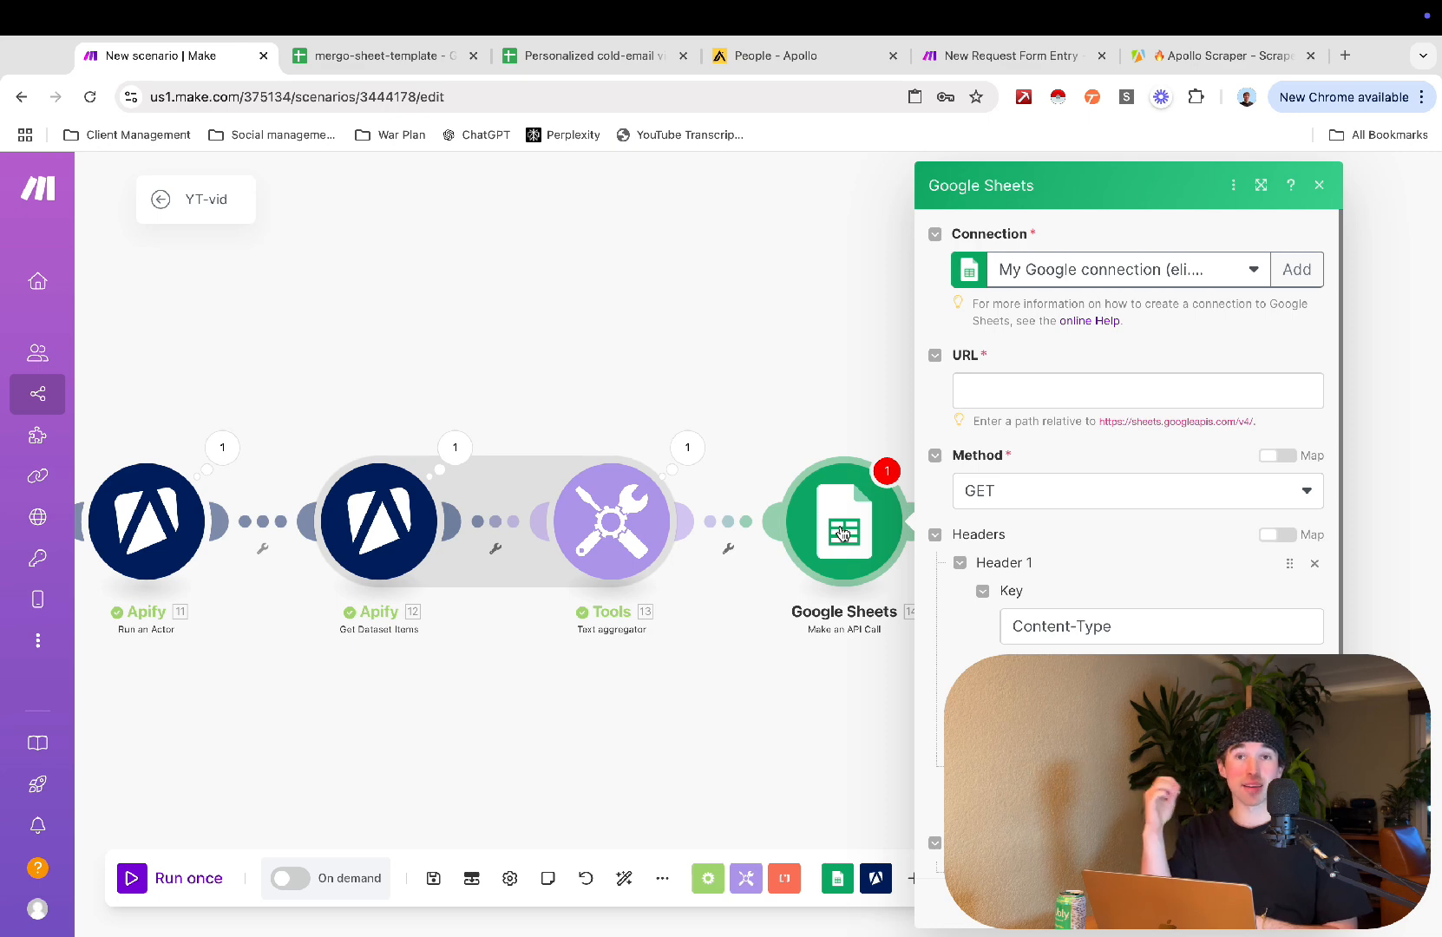
{"action": "left_click", "coordinate": [1104, 390]}
{"action": "type", "text": "spr"}
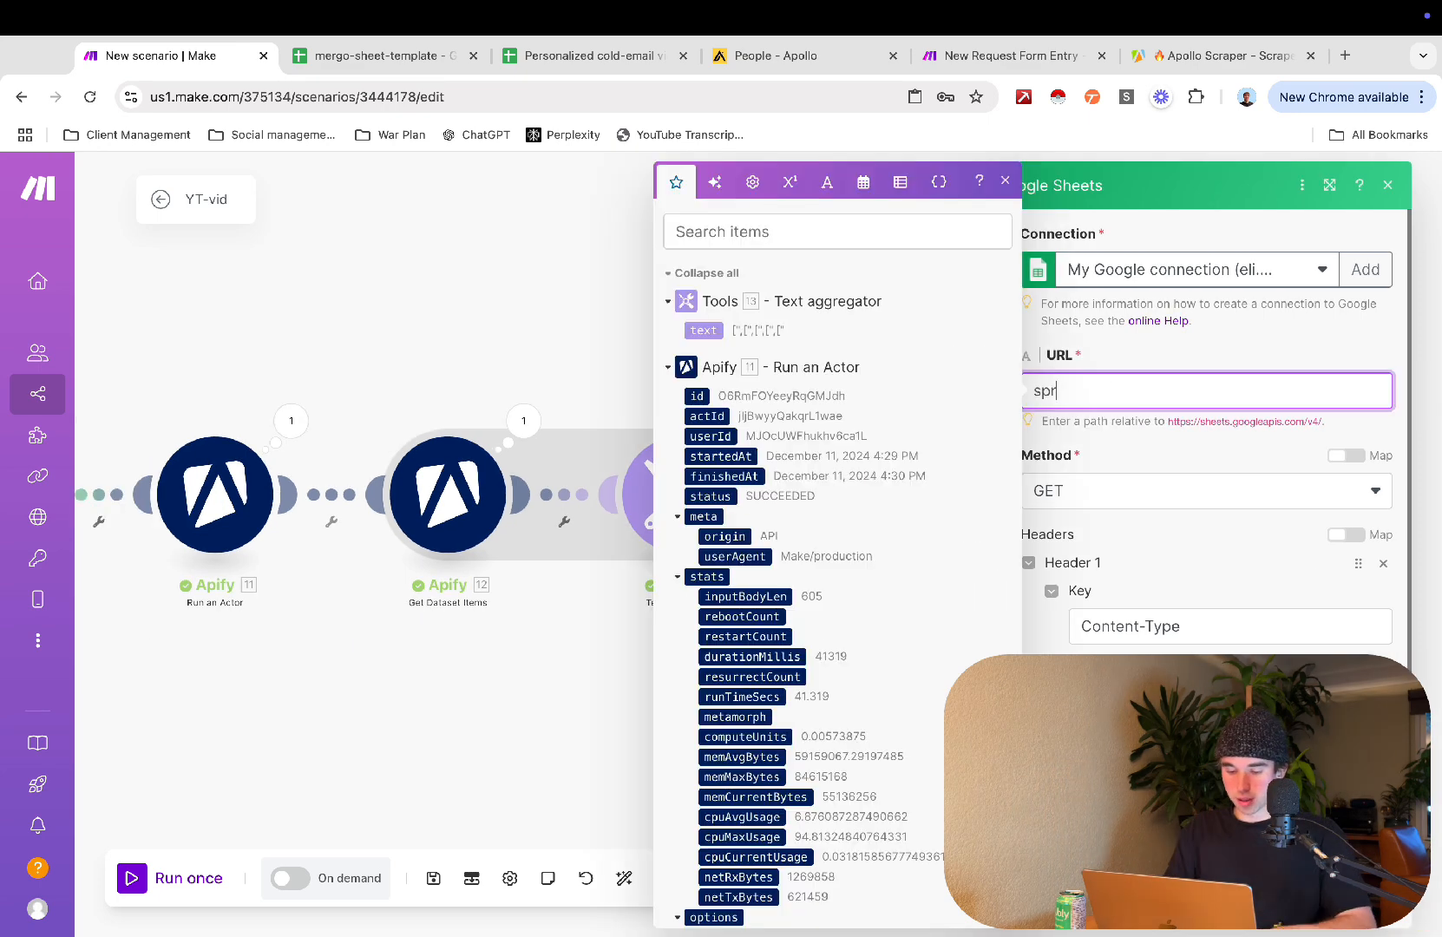
{"action": "type", "text": "eadsheets/"}
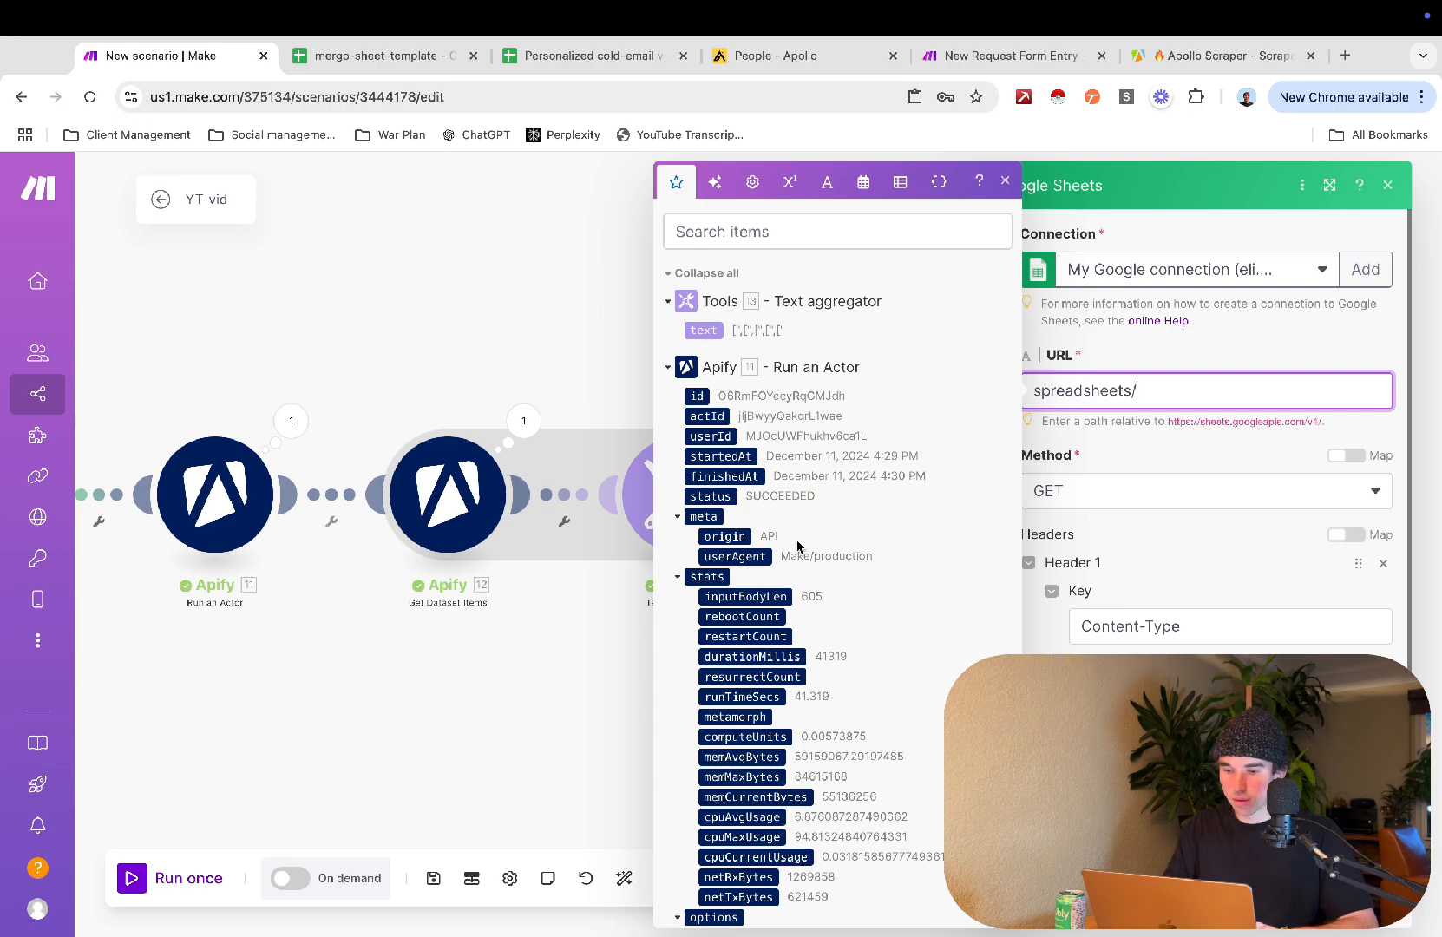
{"action": "scroll", "coordinate": [798, 545], "scroll_direction": "down", "scroll_amount": 10}
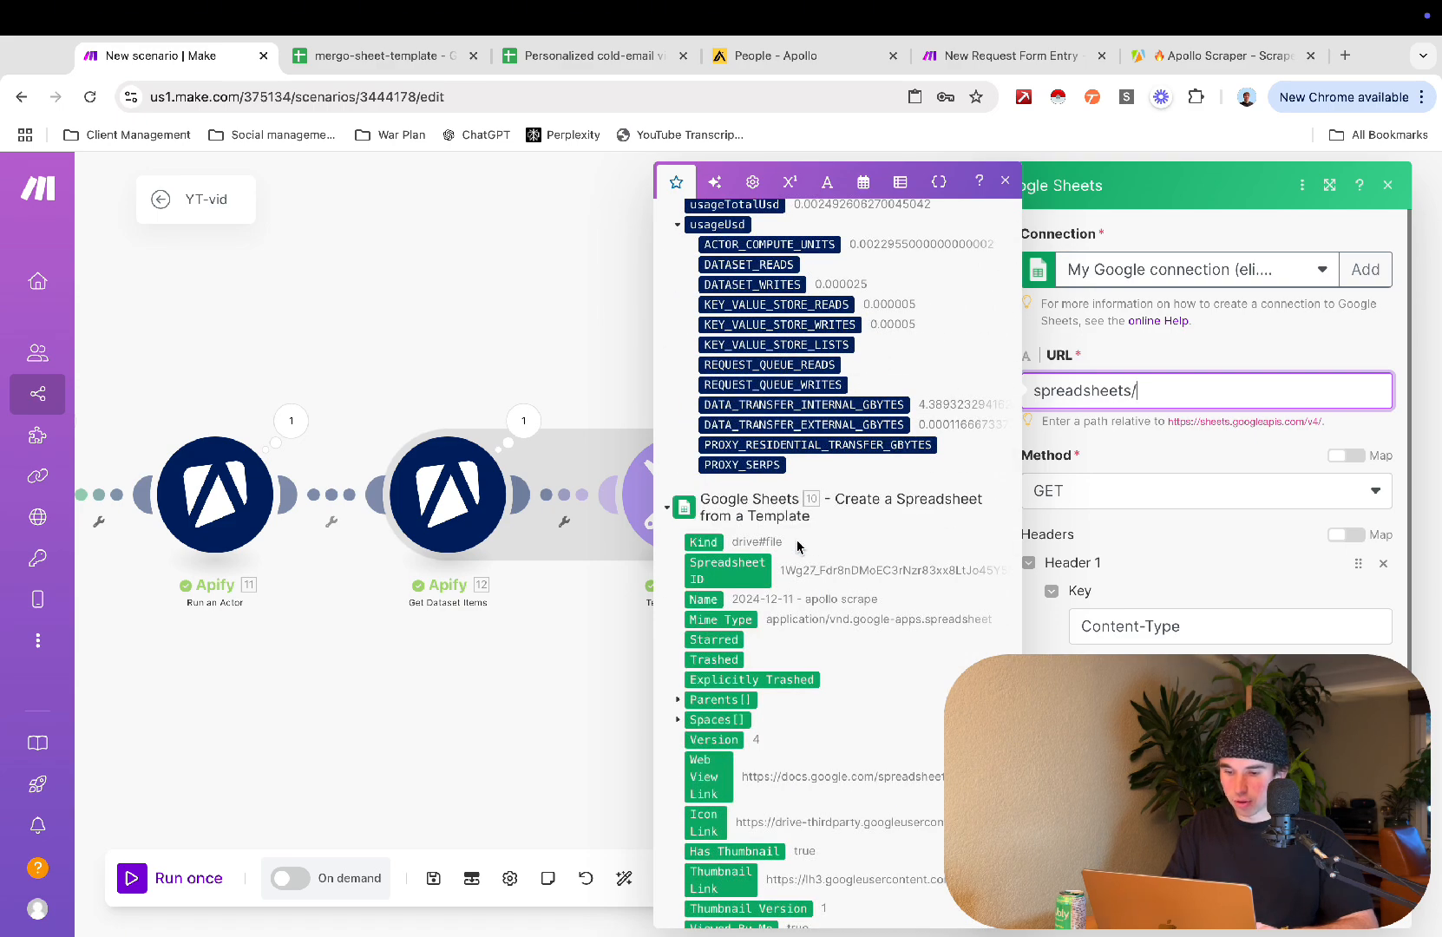
{"action": "left_click", "coordinate": [746, 573]}
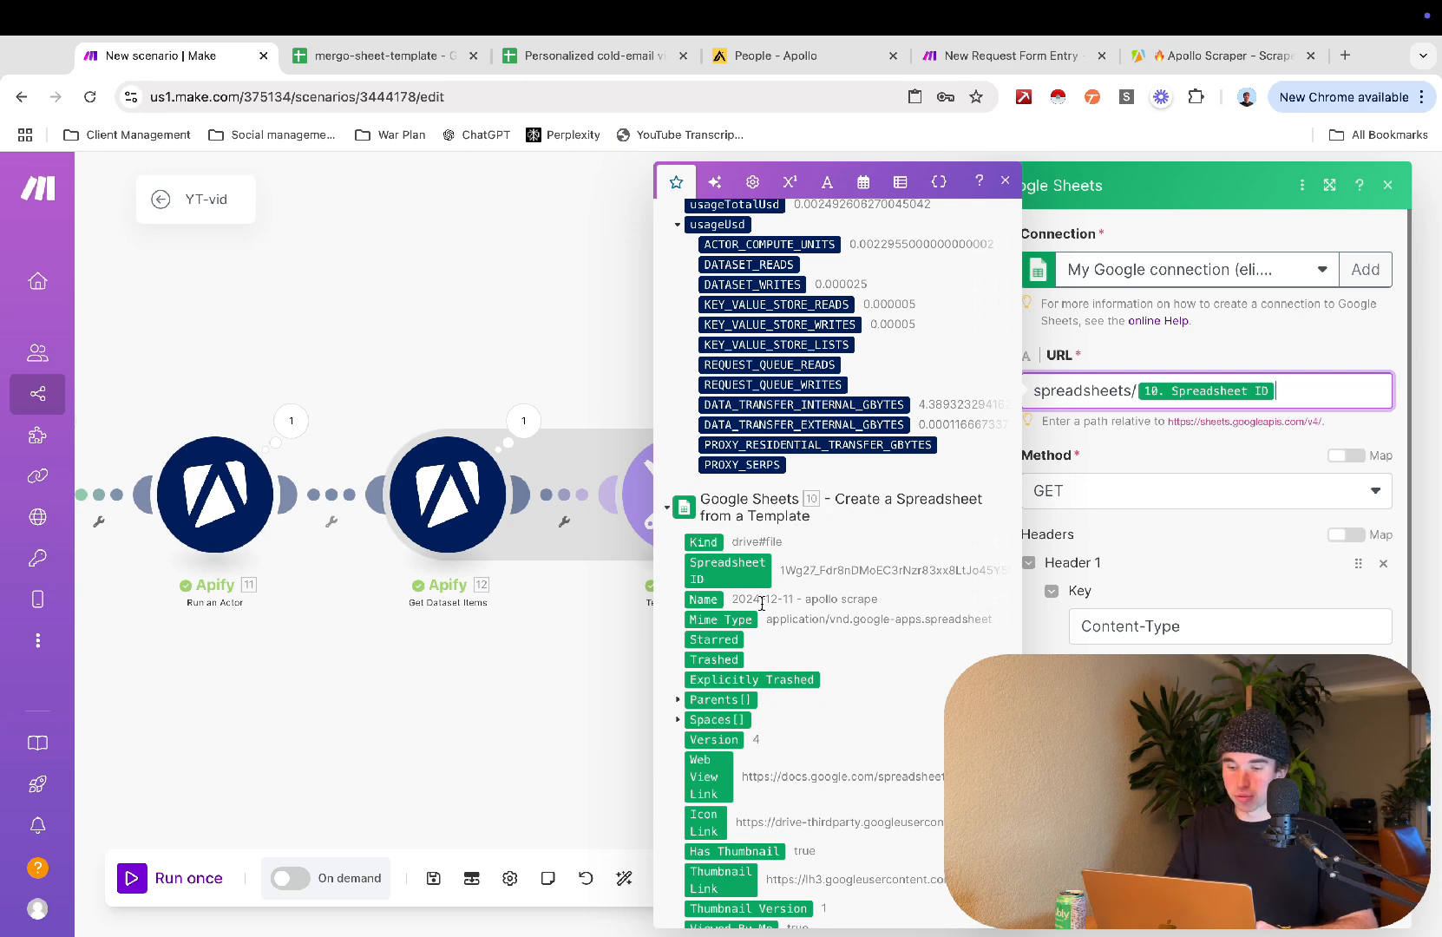
{"action": "scroll", "coordinate": [762, 603], "scroll_direction": "up", "scroll_amount": 2}
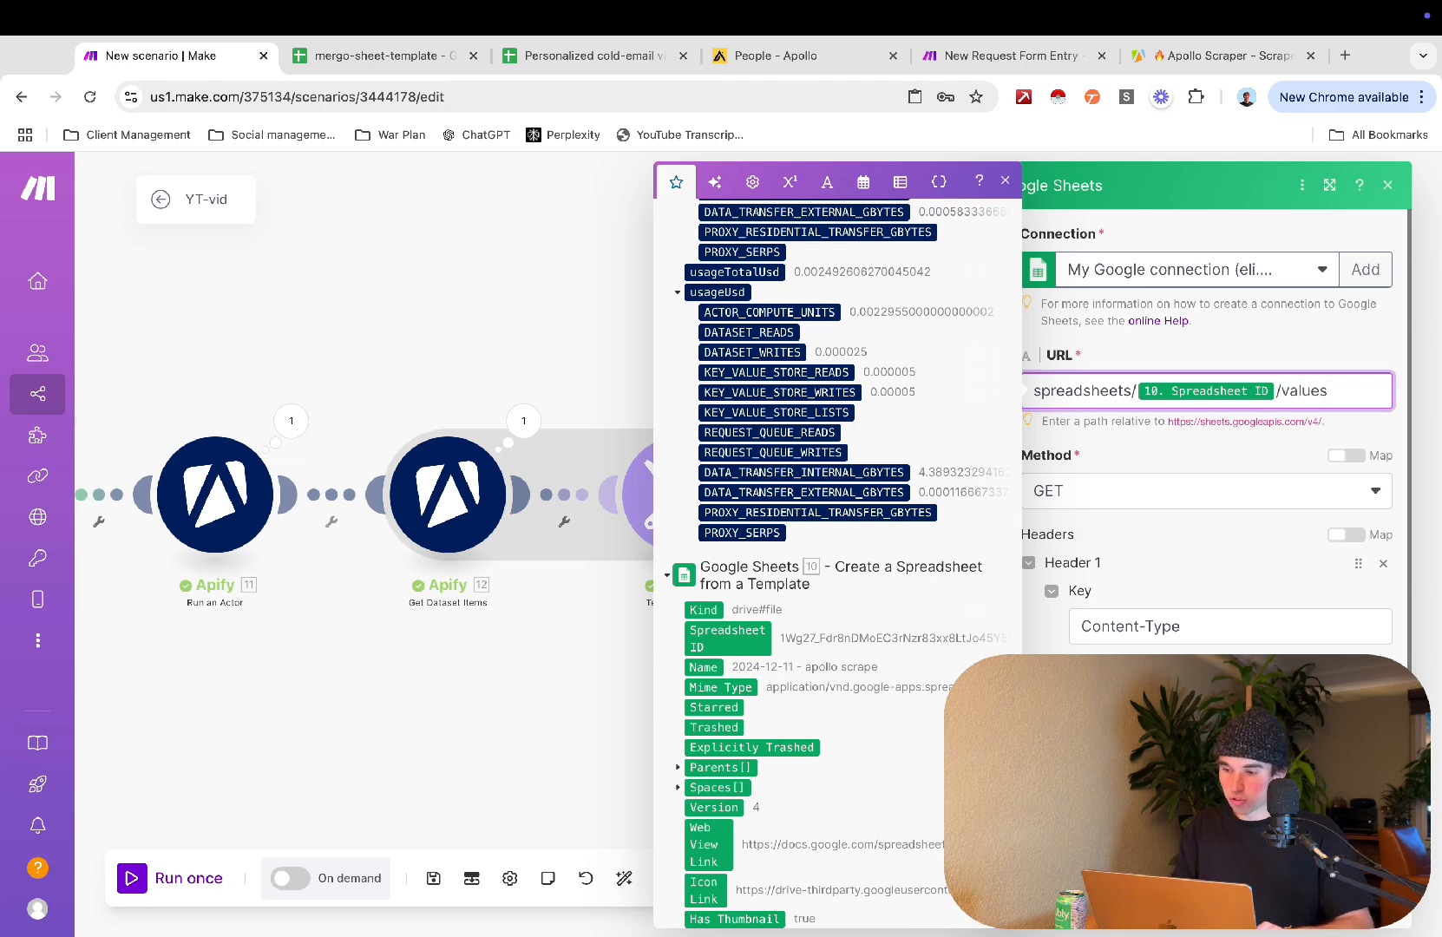
{"action": "type", "text": "/A:Z"}
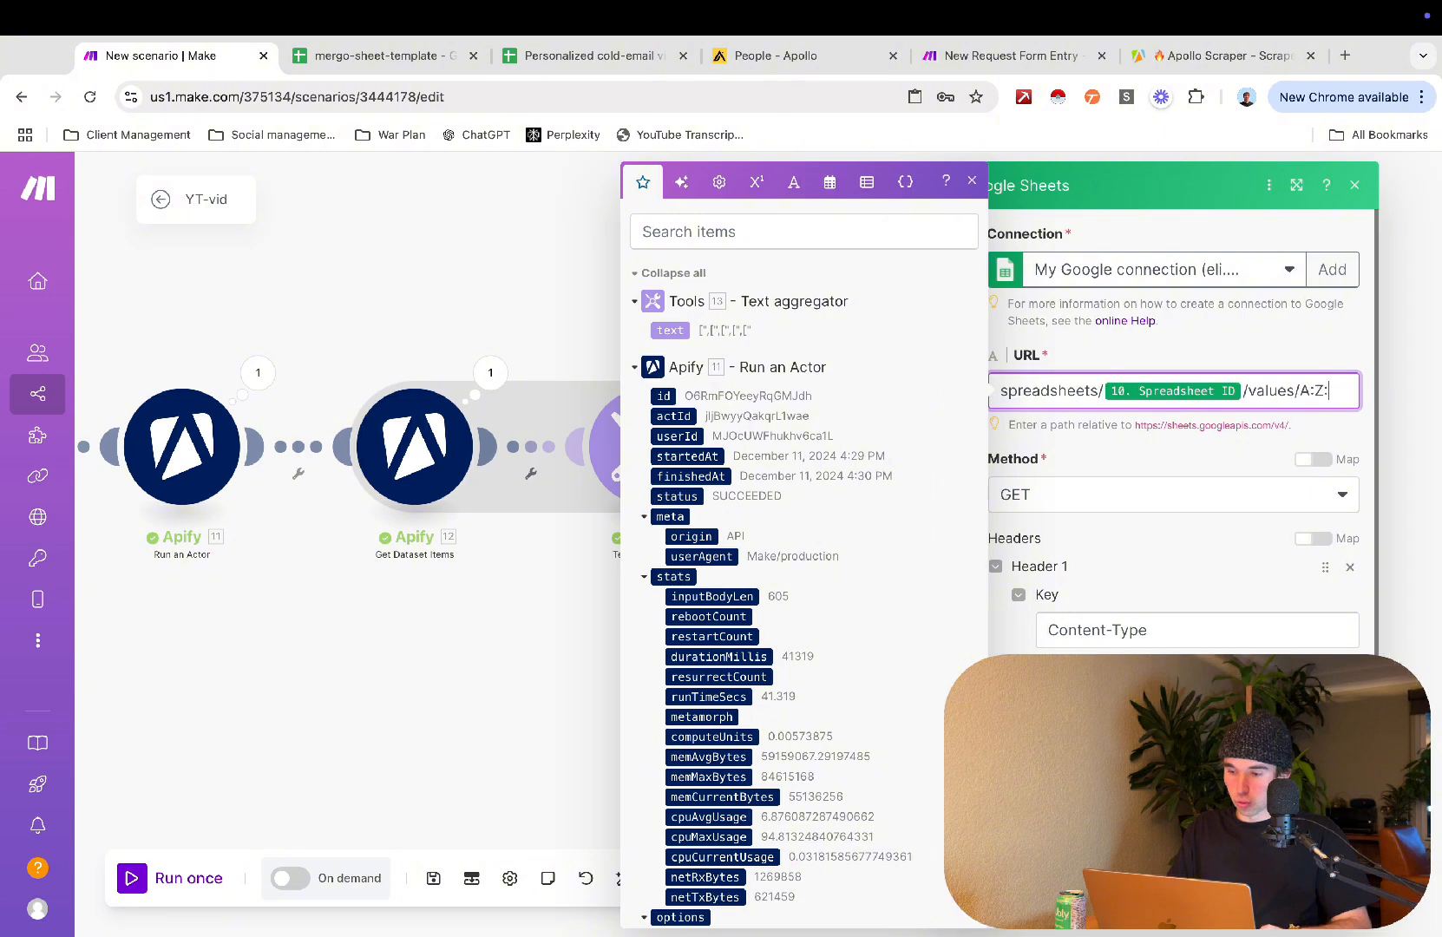
{"action": "type", "text": ":append"}
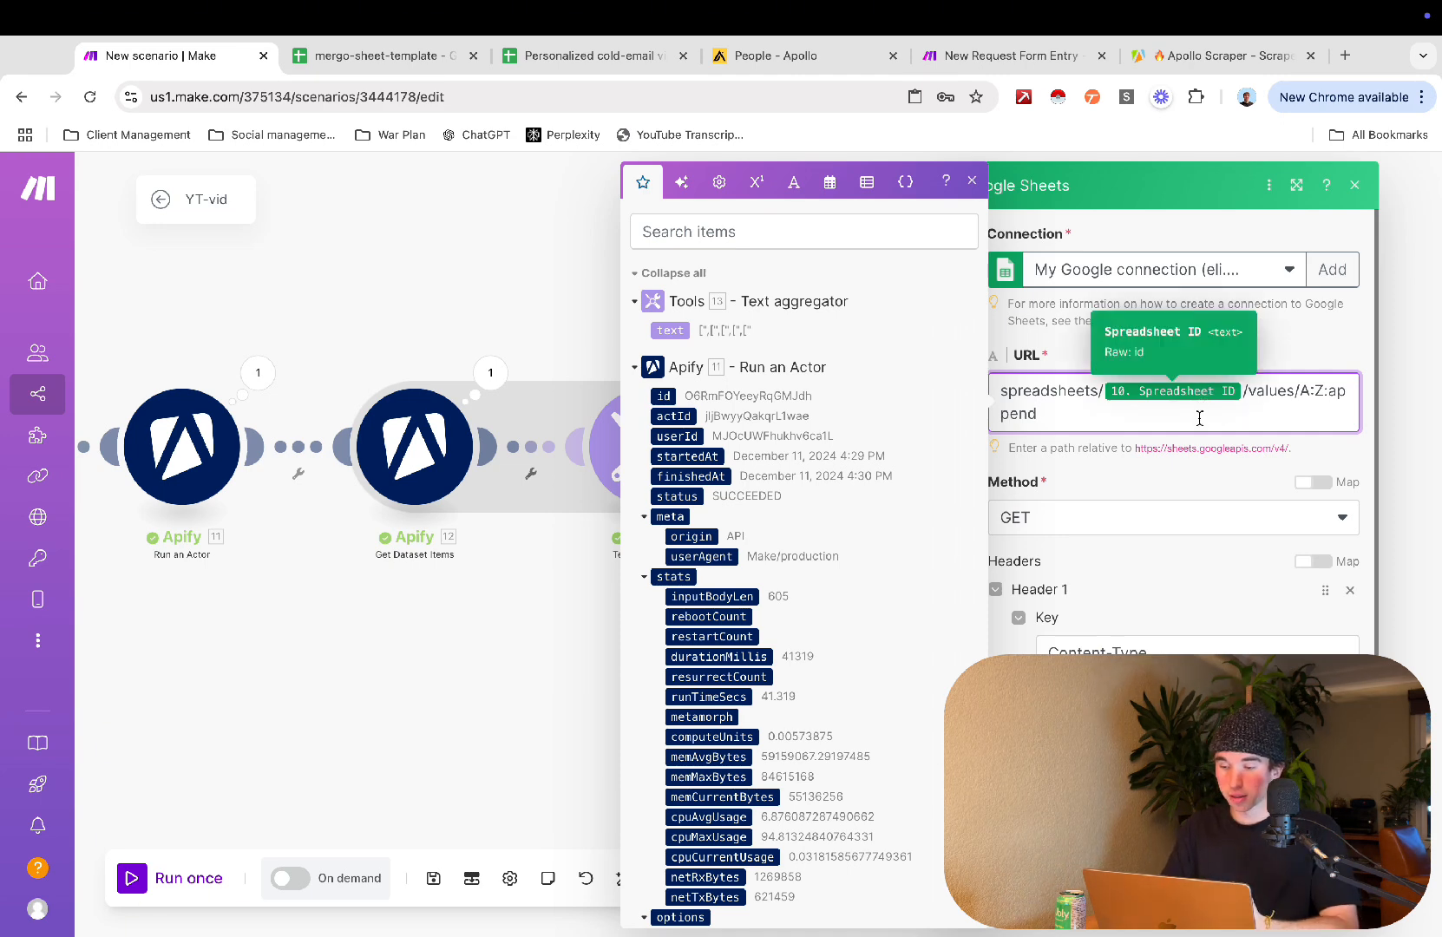
Step: Set the Google Sheets API call's method to POST
{"action": "left_click", "coordinate": [1195, 518]}
{"action": "left_click", "coordinate": [1193, 518]}
{"action": "left_click", "coordinate": [1111, 584]}
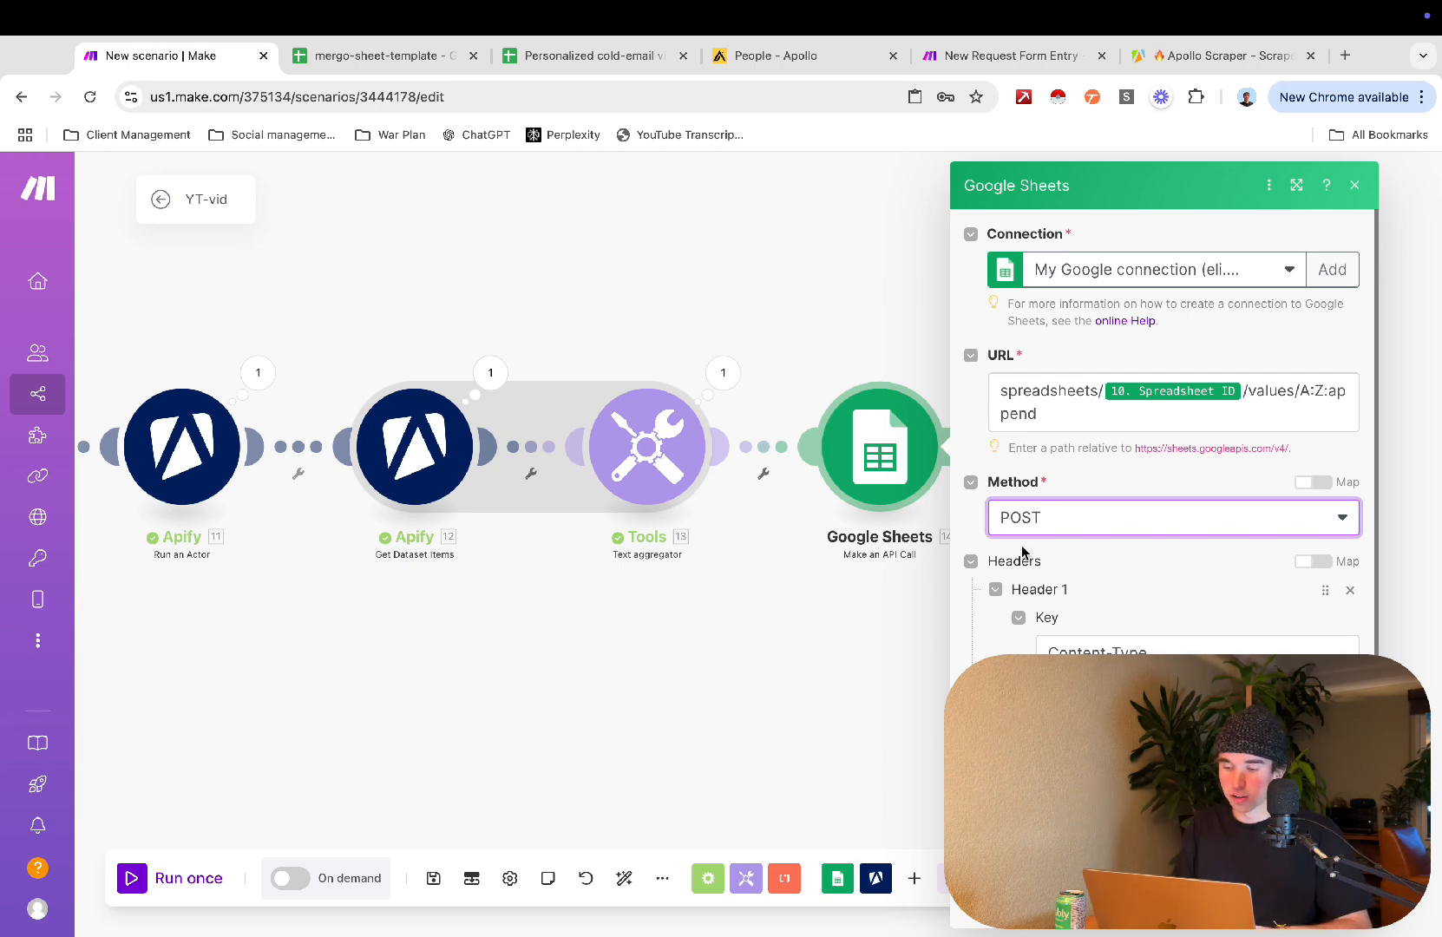
Step: Fill in the API call's query string parameter with the key valueInputOption and a value beginning with USER_
{"action": "scroll", "coordinate": [1097, 572], "scroll_direction": "down", "scroll_amount": 1}
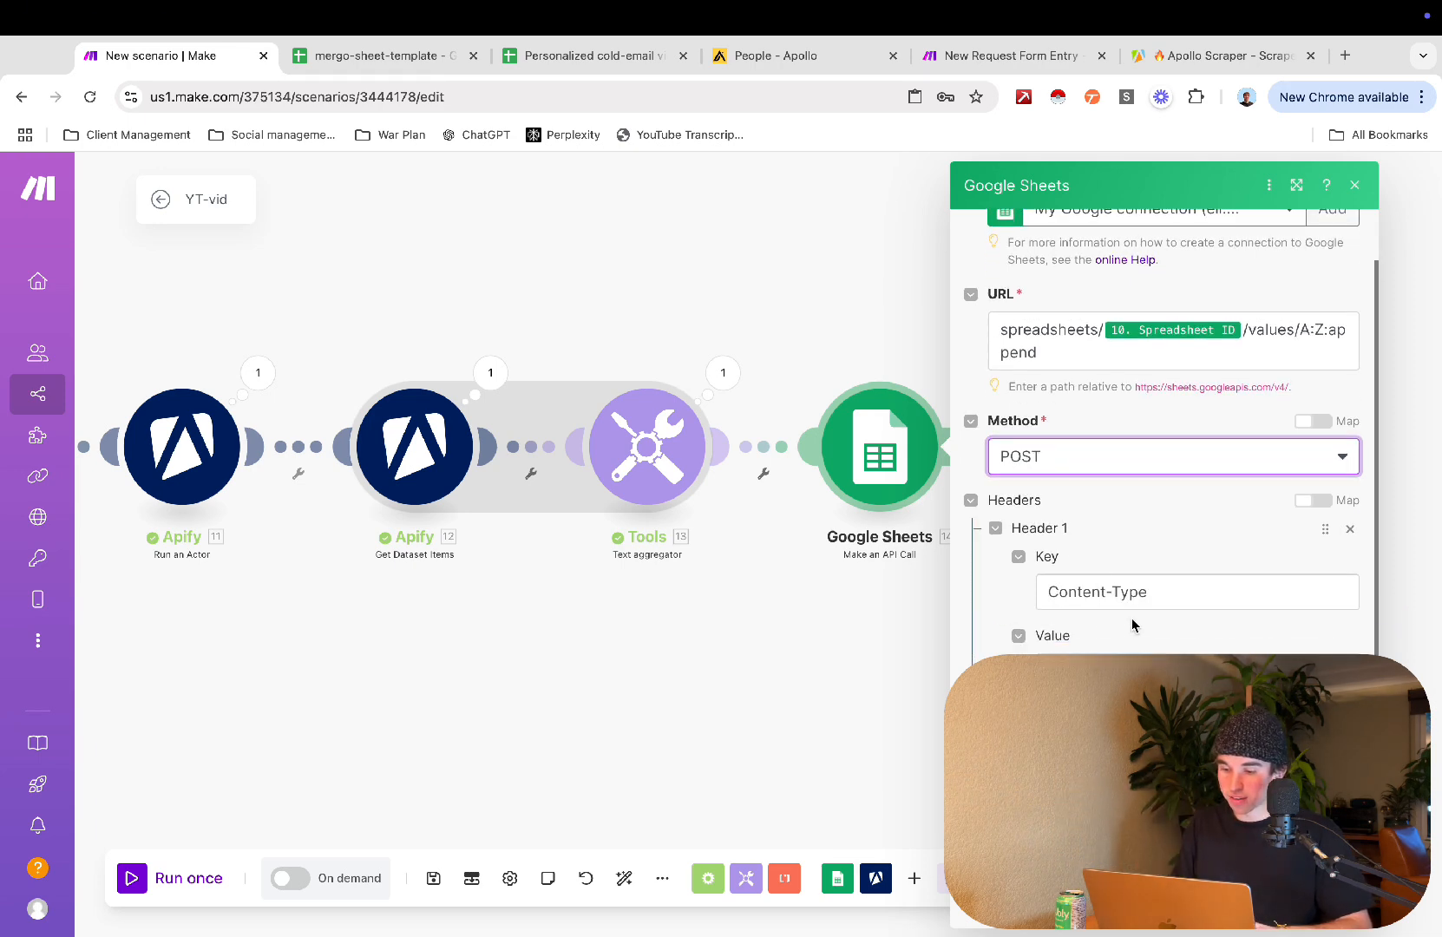
{"action": "scroll", "coordinate": [1132, 625], "scroll_direction": "down", "scroll_amount": 1}
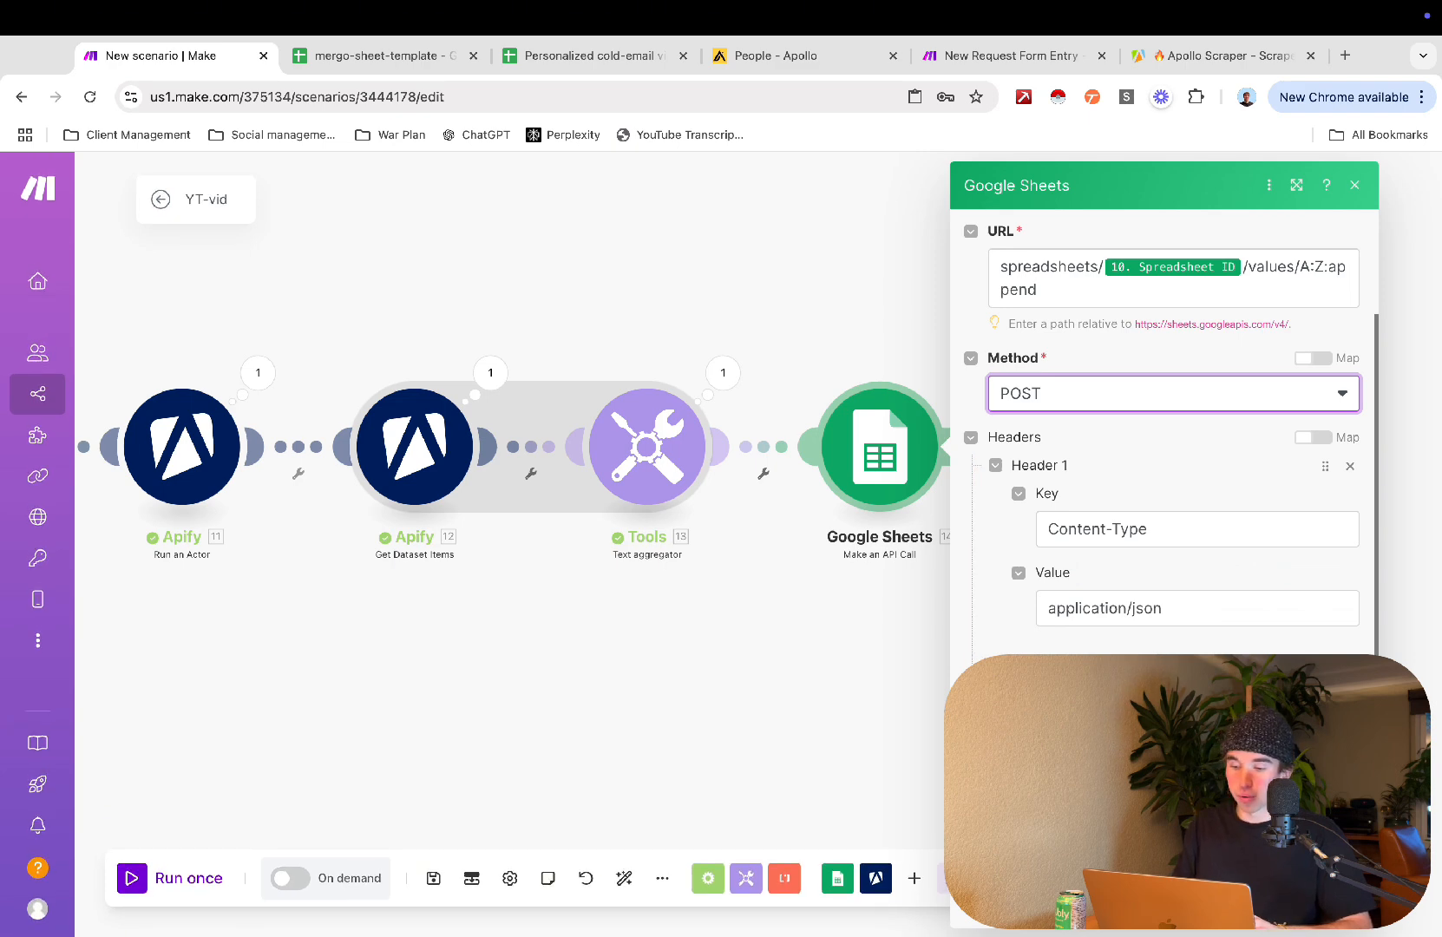
{"action": "scroll", "coordinate": [1163, 434], "scroll_direction": "down", "scroll_amount": 3}
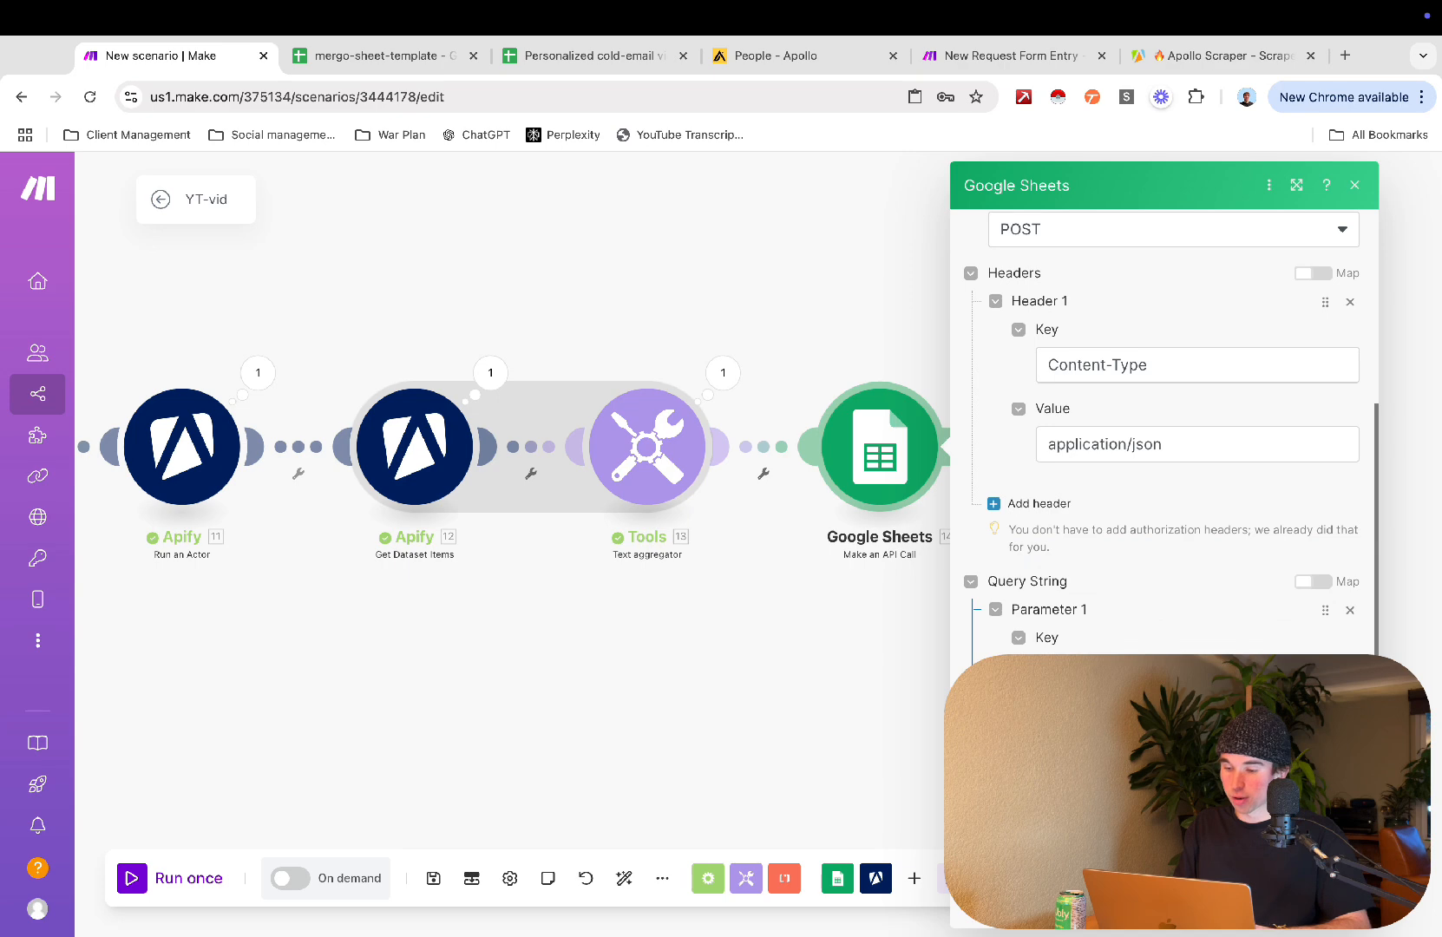
{"action": "left_click", "coordinate": [1085, 675]}
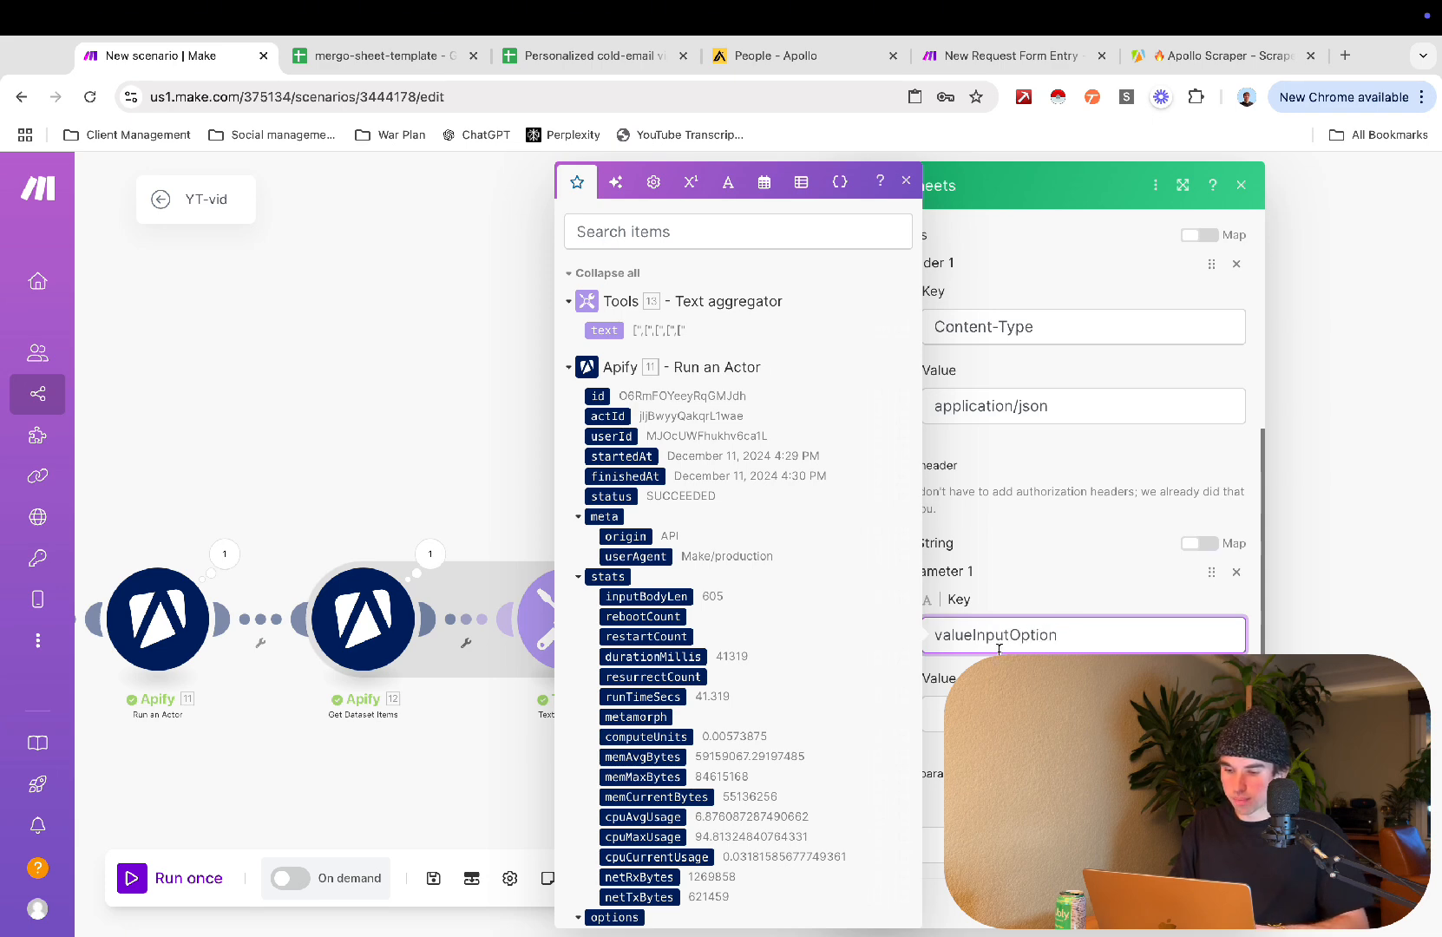
{"action": "key", "text": "Tab"}
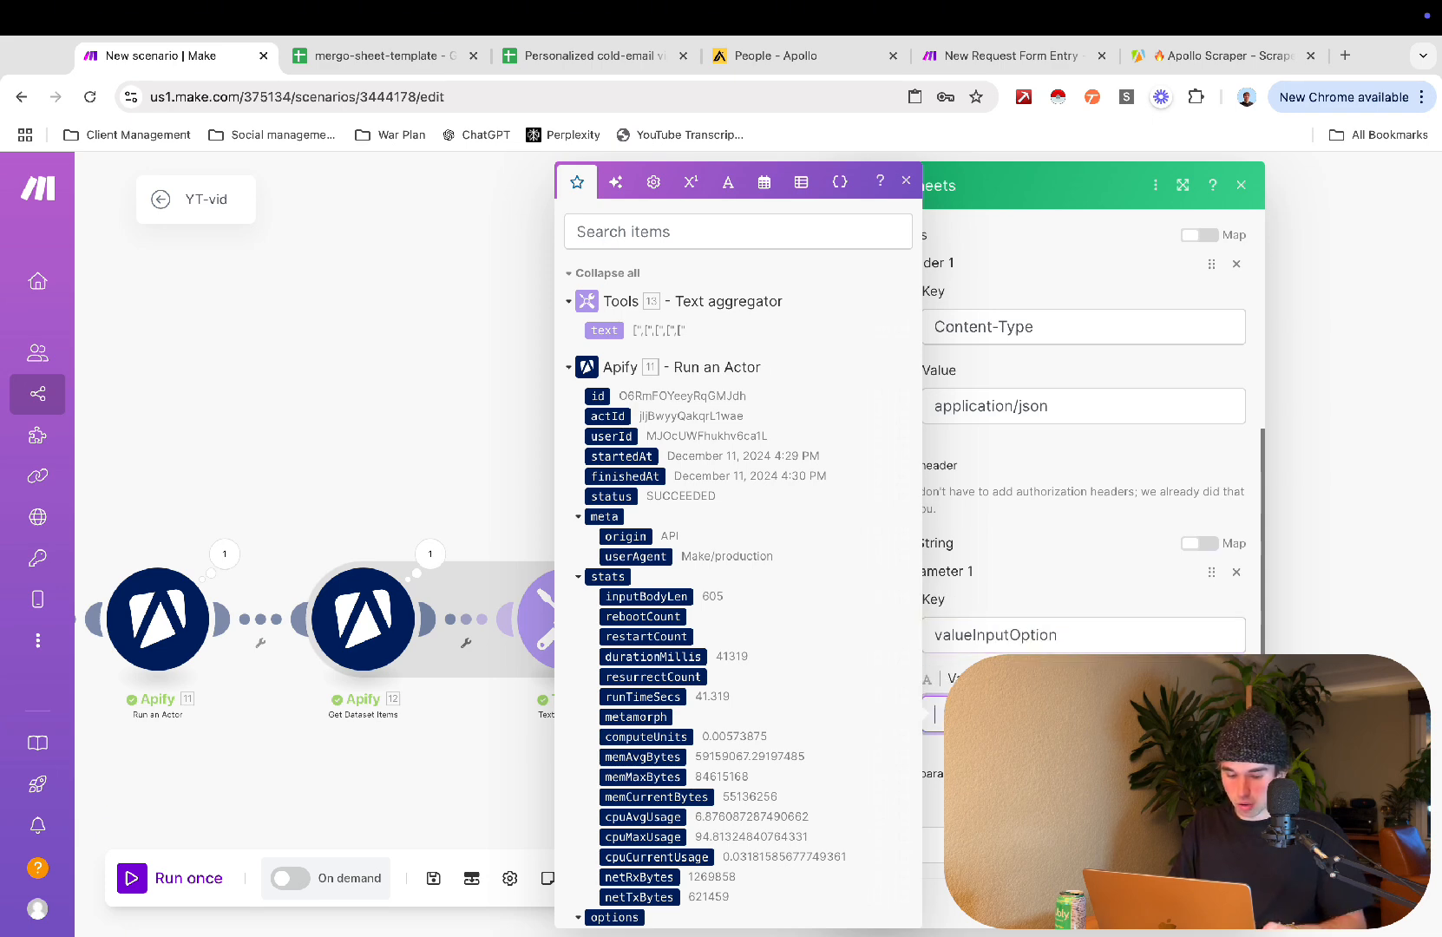
{"action": "type", "text": "U"}
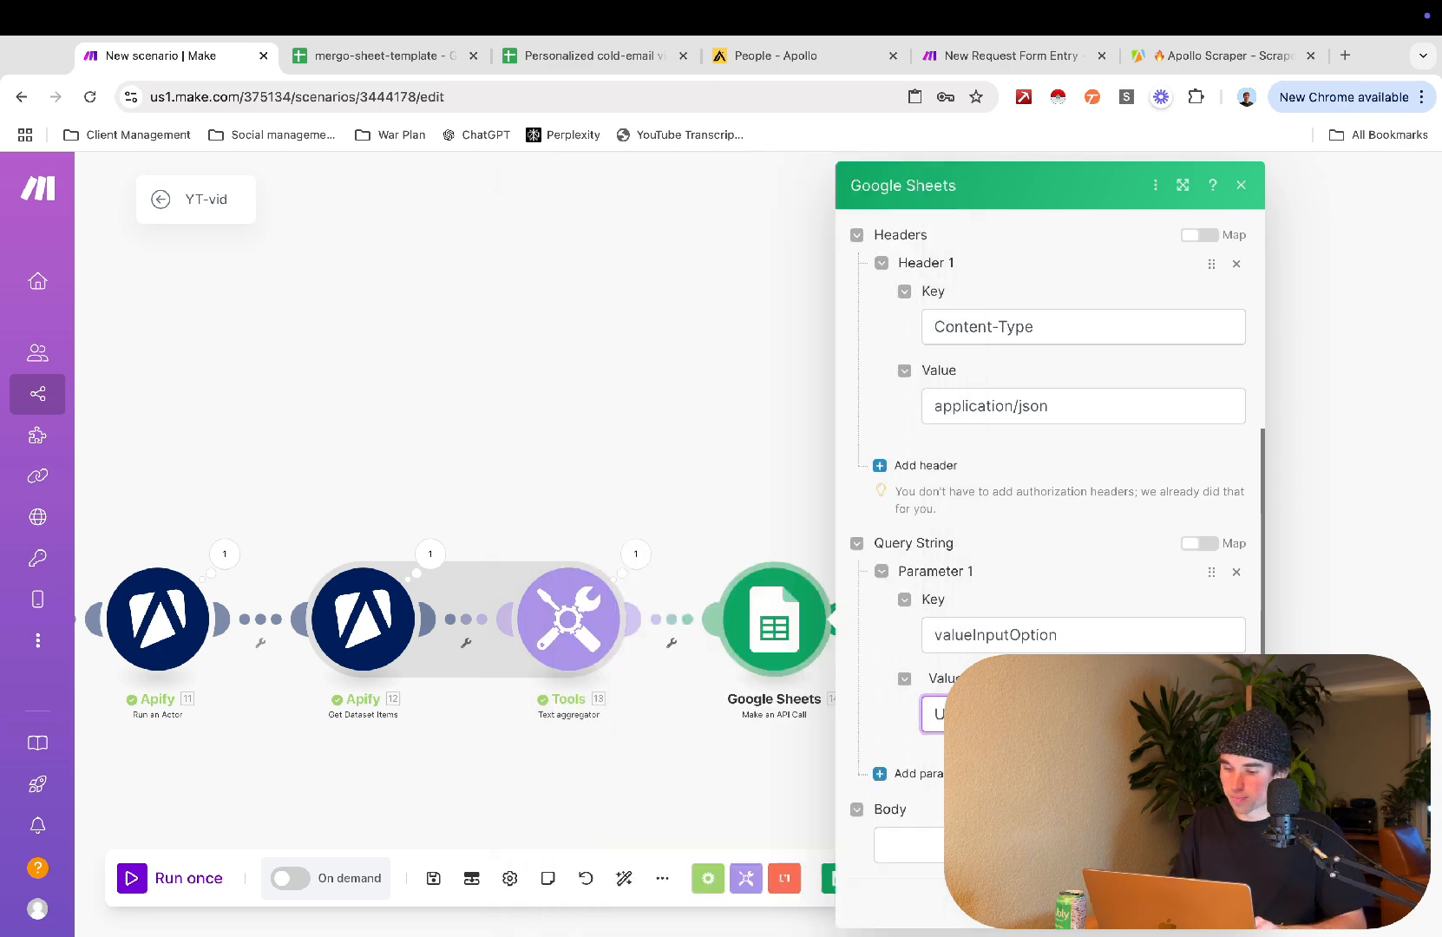
Step: Set the API call's Body to {"values":[]} with the Text aggregator's text mapped inside the brackets, and save the module's settings
{"action": "key", "text": "Tab"}
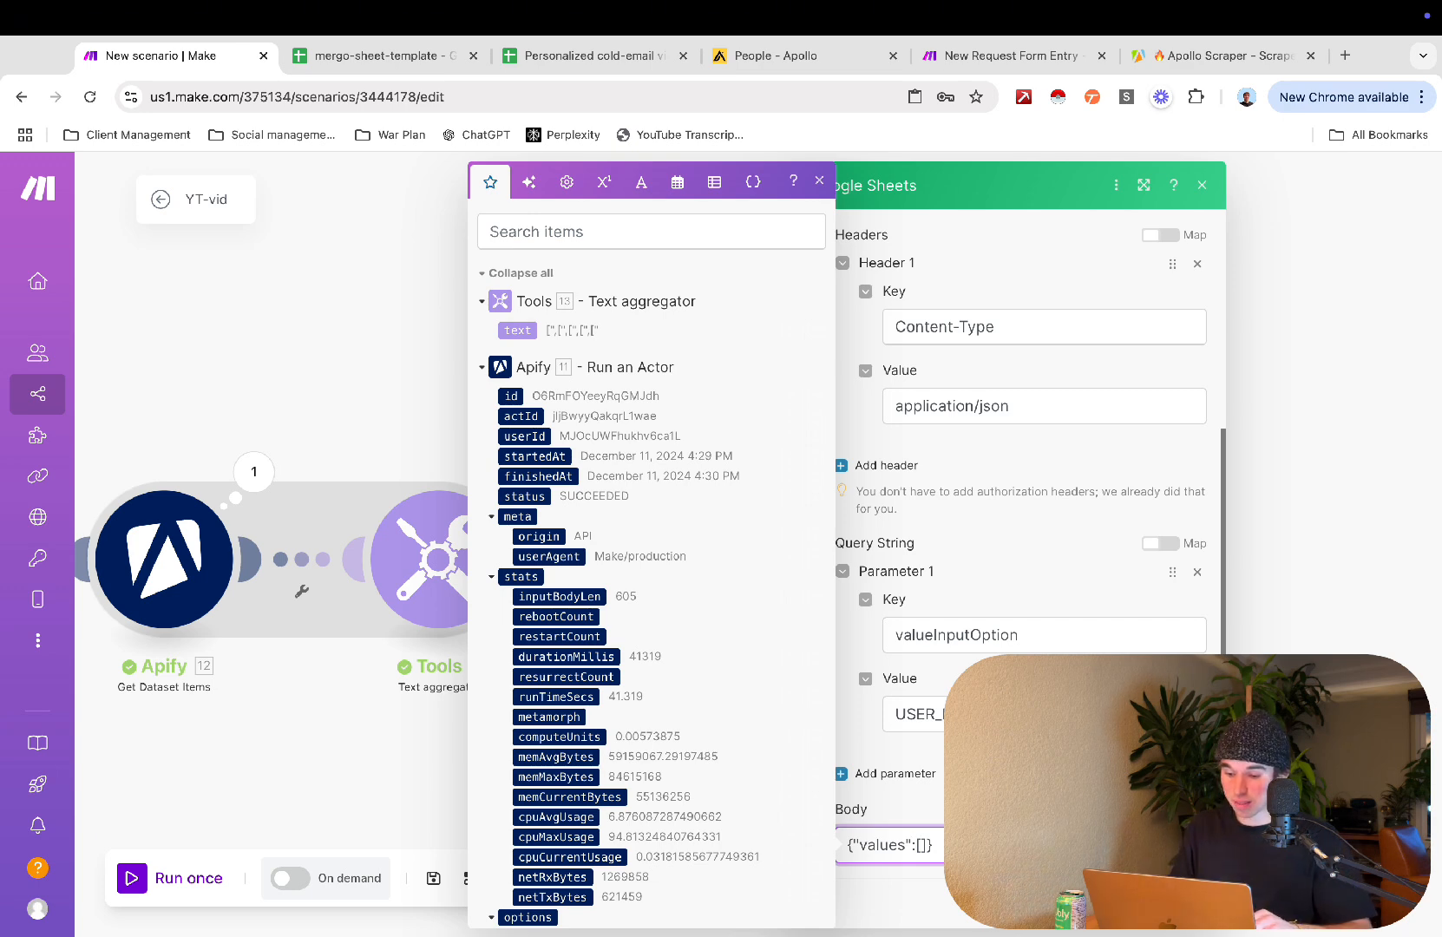
{"action": "left_click", "coordinate": [543, 330]}
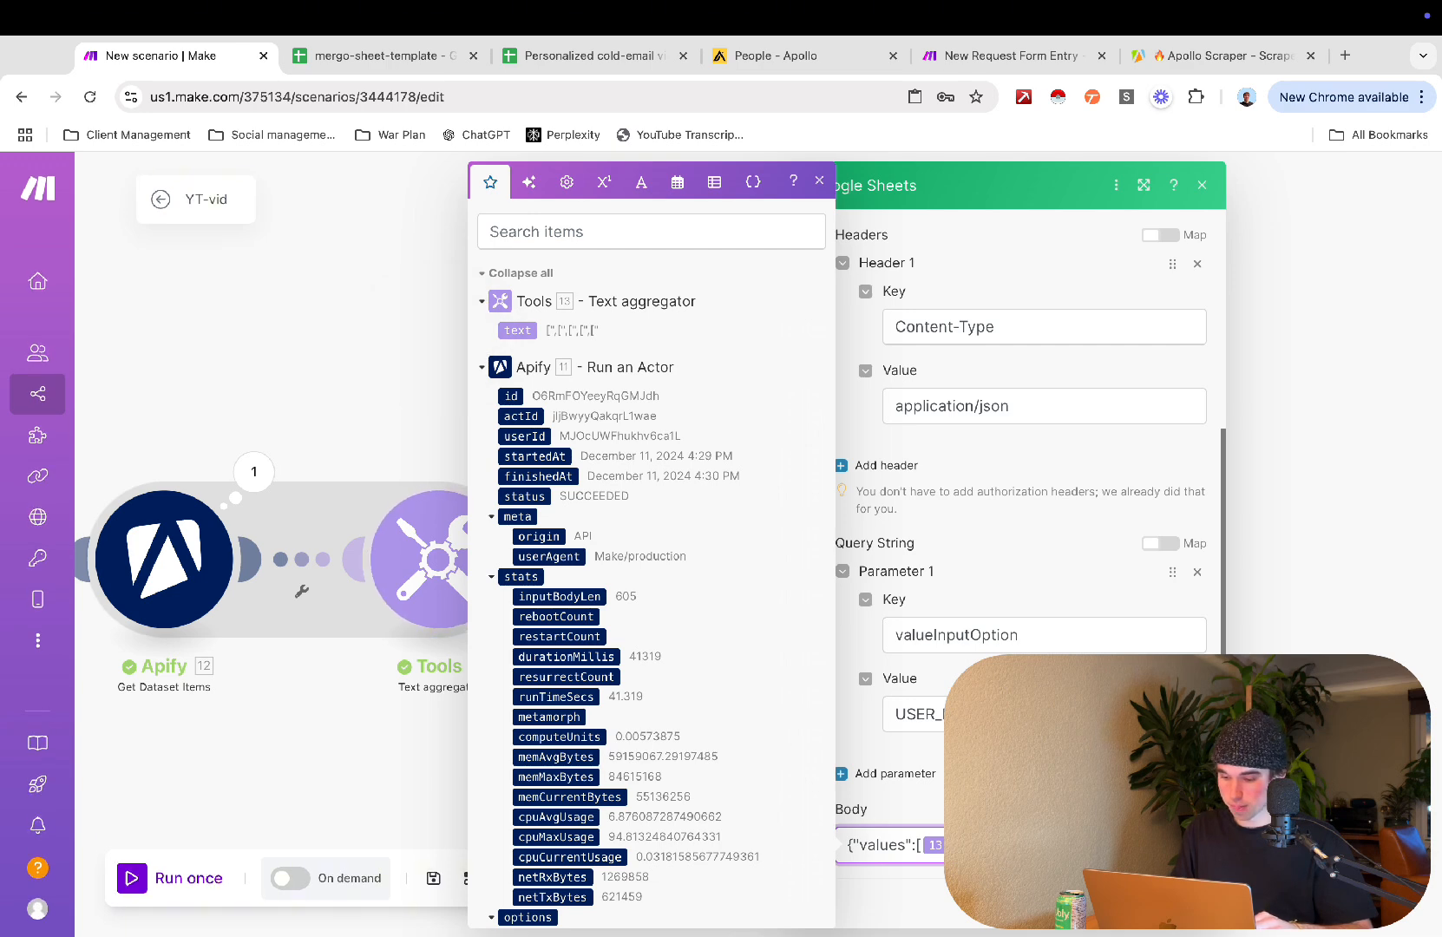
{"action": "left_click", "coordinate": [1186, 904]}
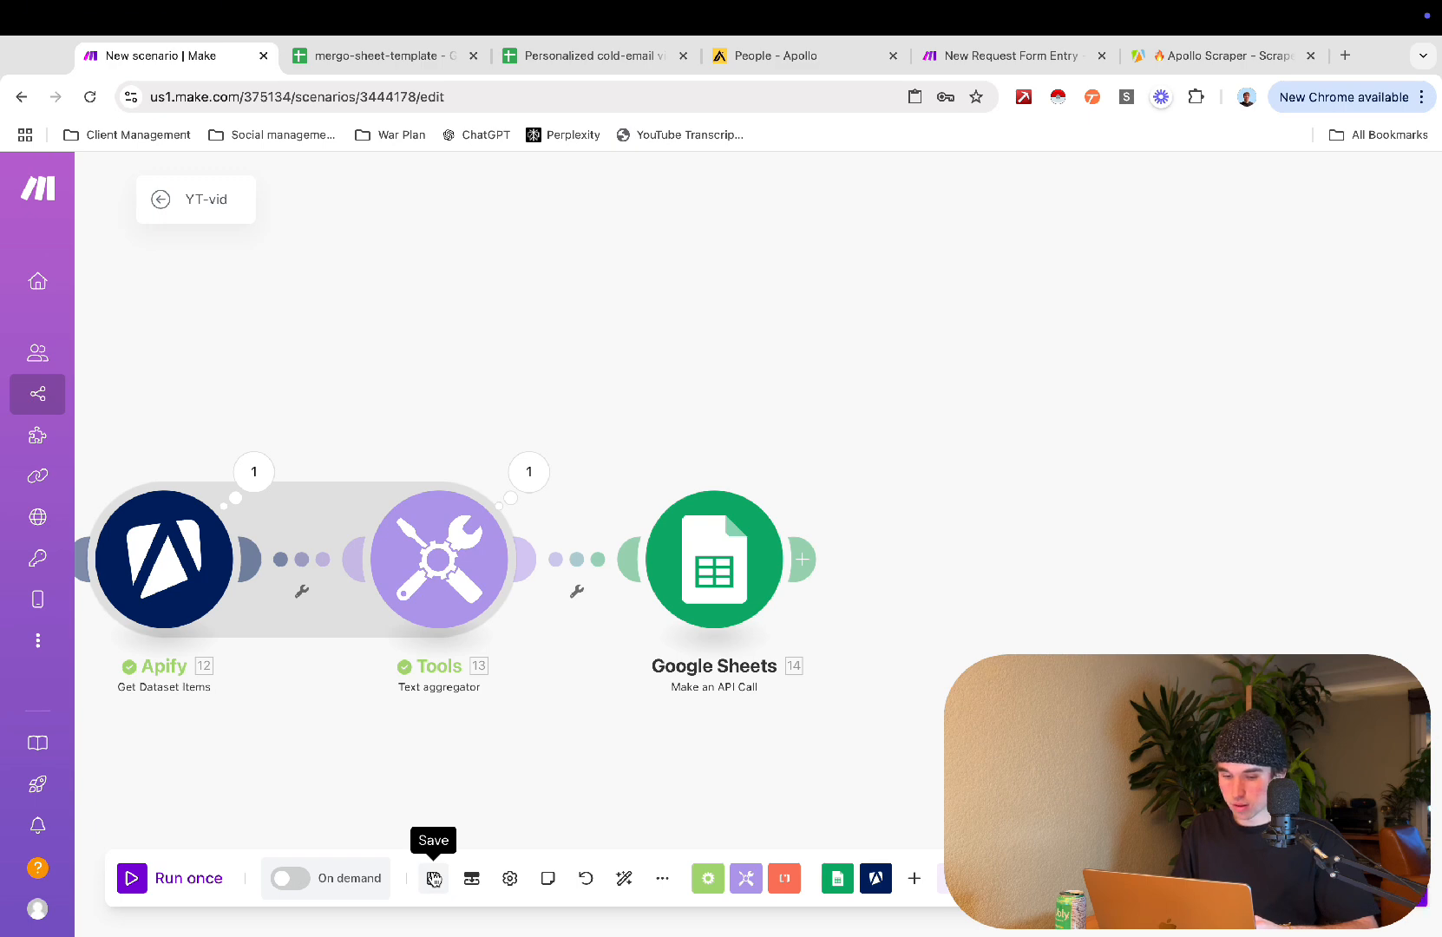
{"action": "scroll", "coordinate": [544, 785], "scroll_direction": "left", "scroll_amount": 10}
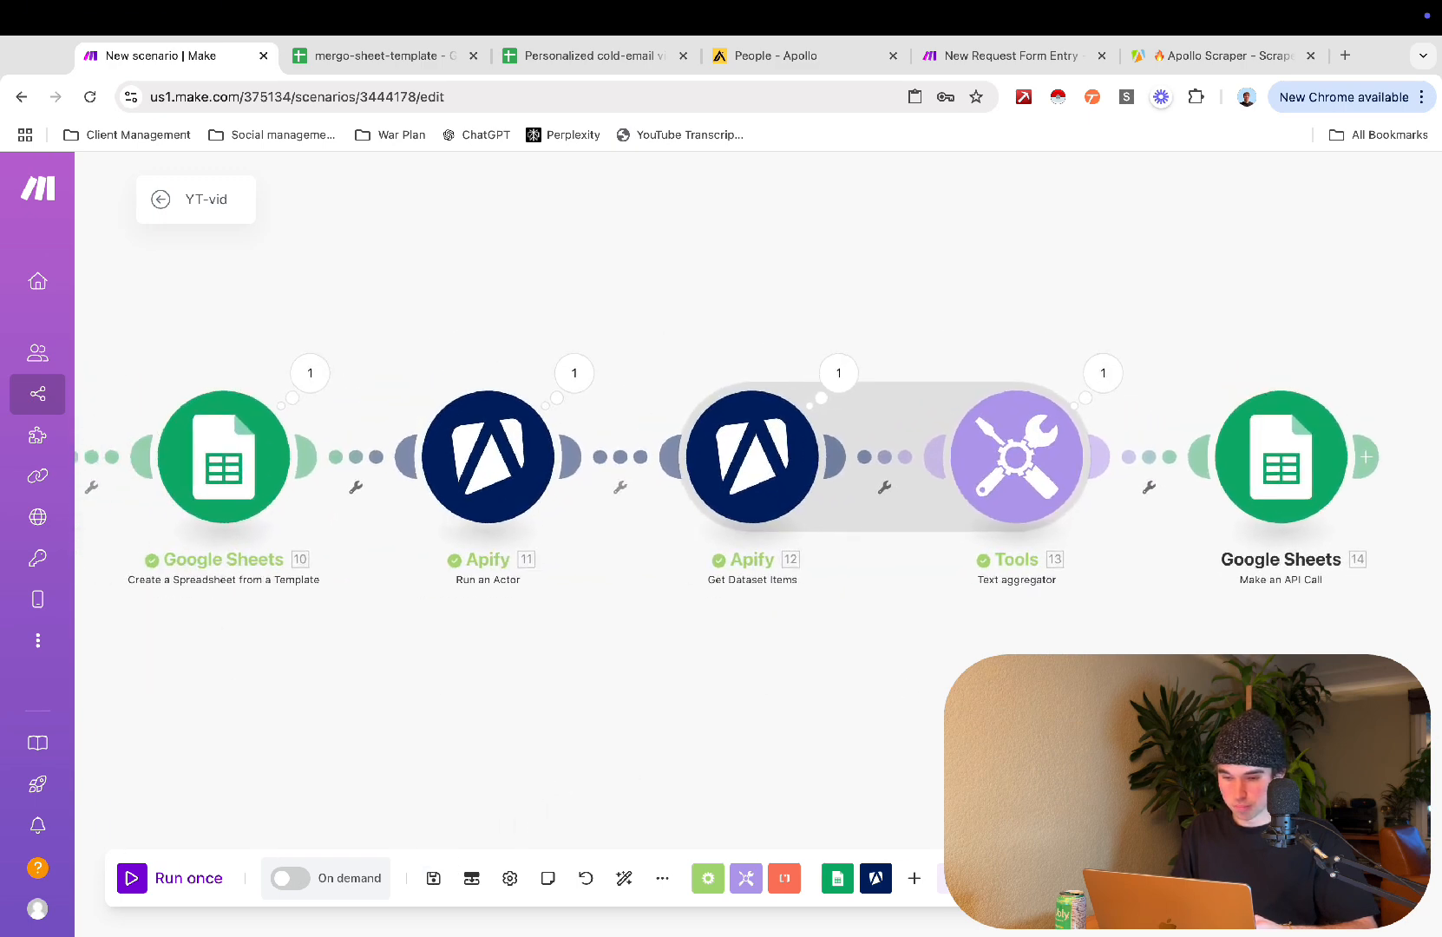
{"action": "scroll", "coordinate": [1389, 686], "scroll_direction": "down", "scroll_amount": 5}
{"action": "left_click_drag", "start_coordinate": [1388, 686], "coordinate": [1313, 665]}
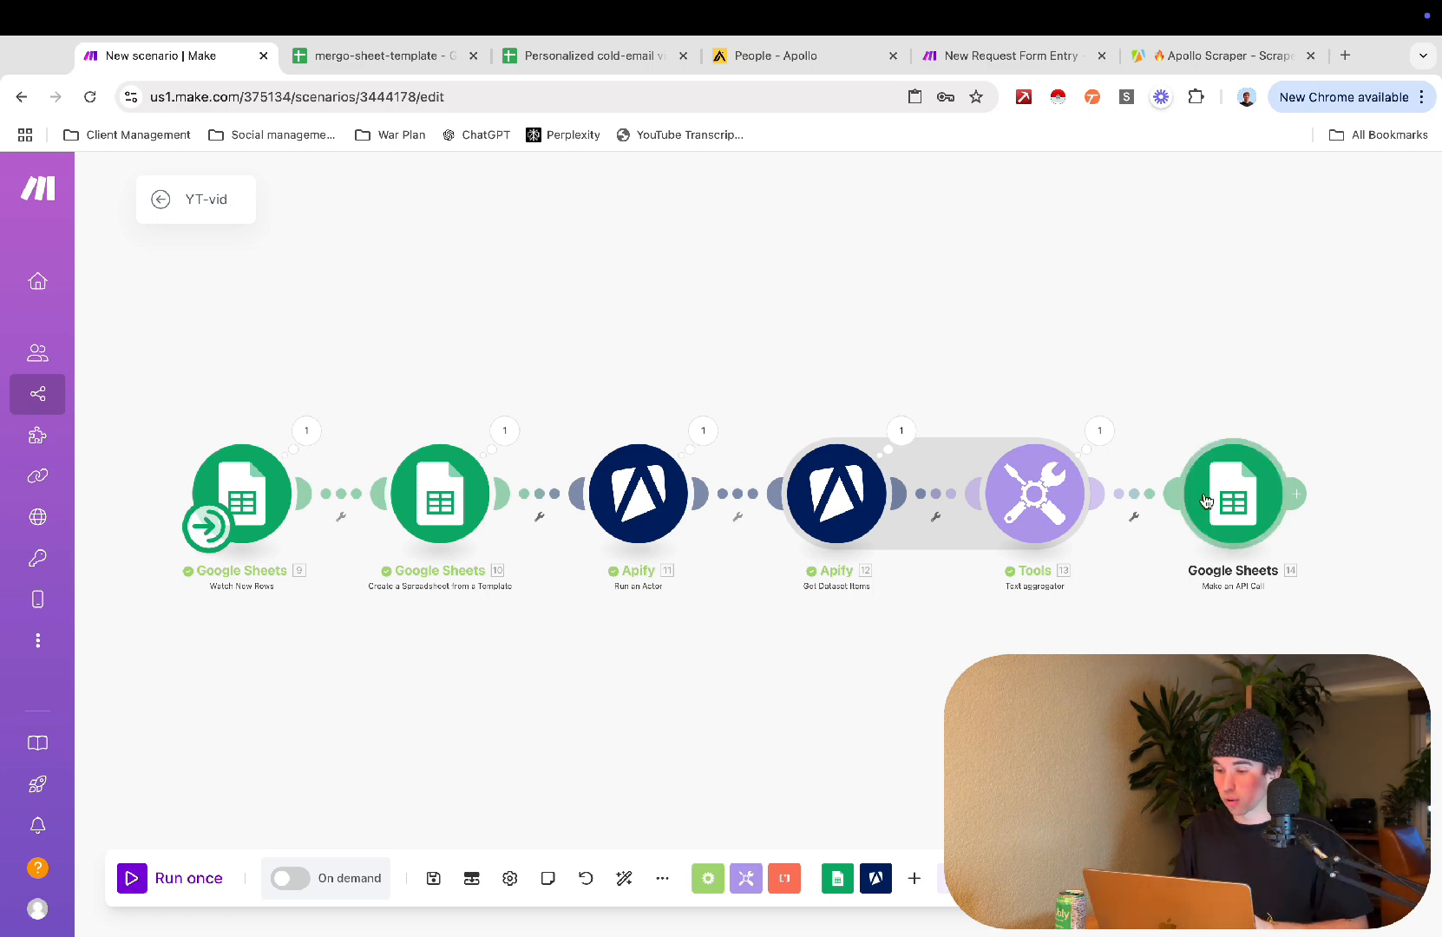
{"action": "left_click_drag", "start_coordinate": [1224, 612], "coordinate": [1114, 631]}
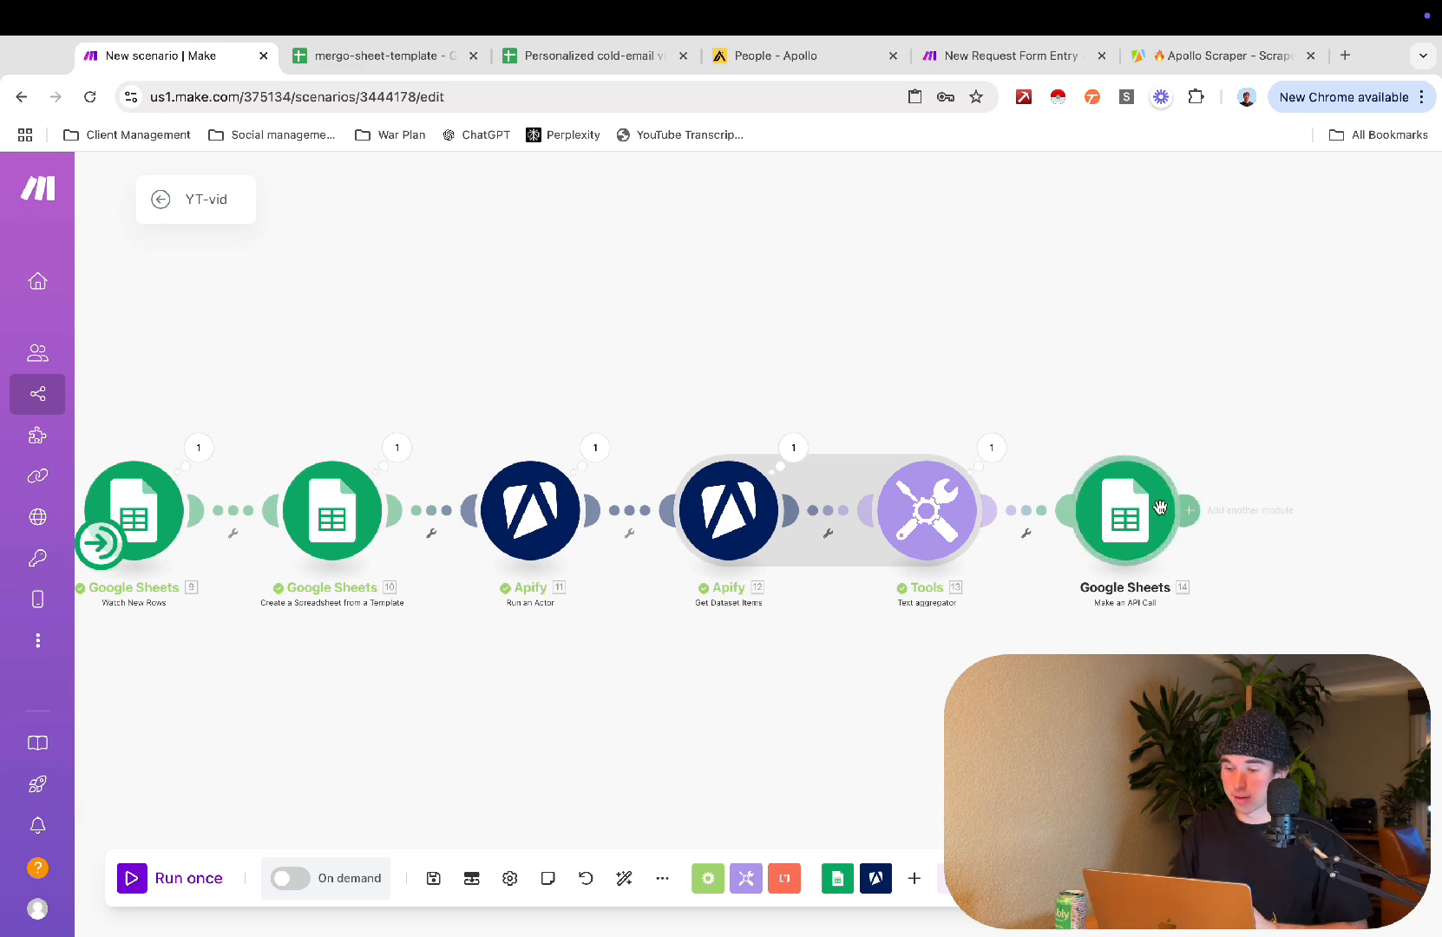
{"action": "left_click", "coordinate": [532, 525]}
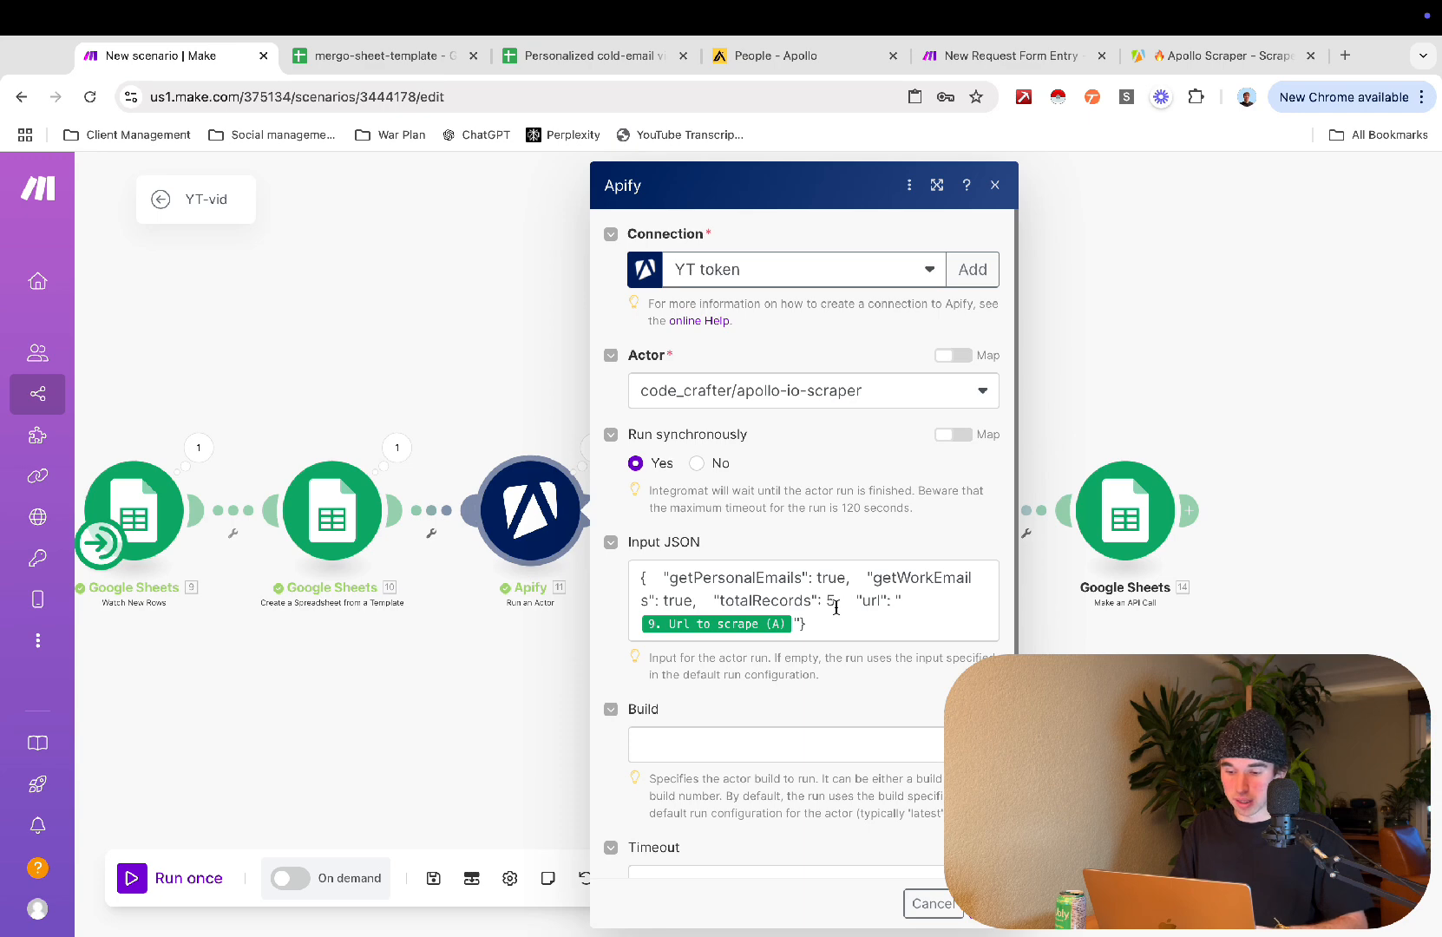
{"action": "left_click", "coordinate": [836, 608]}
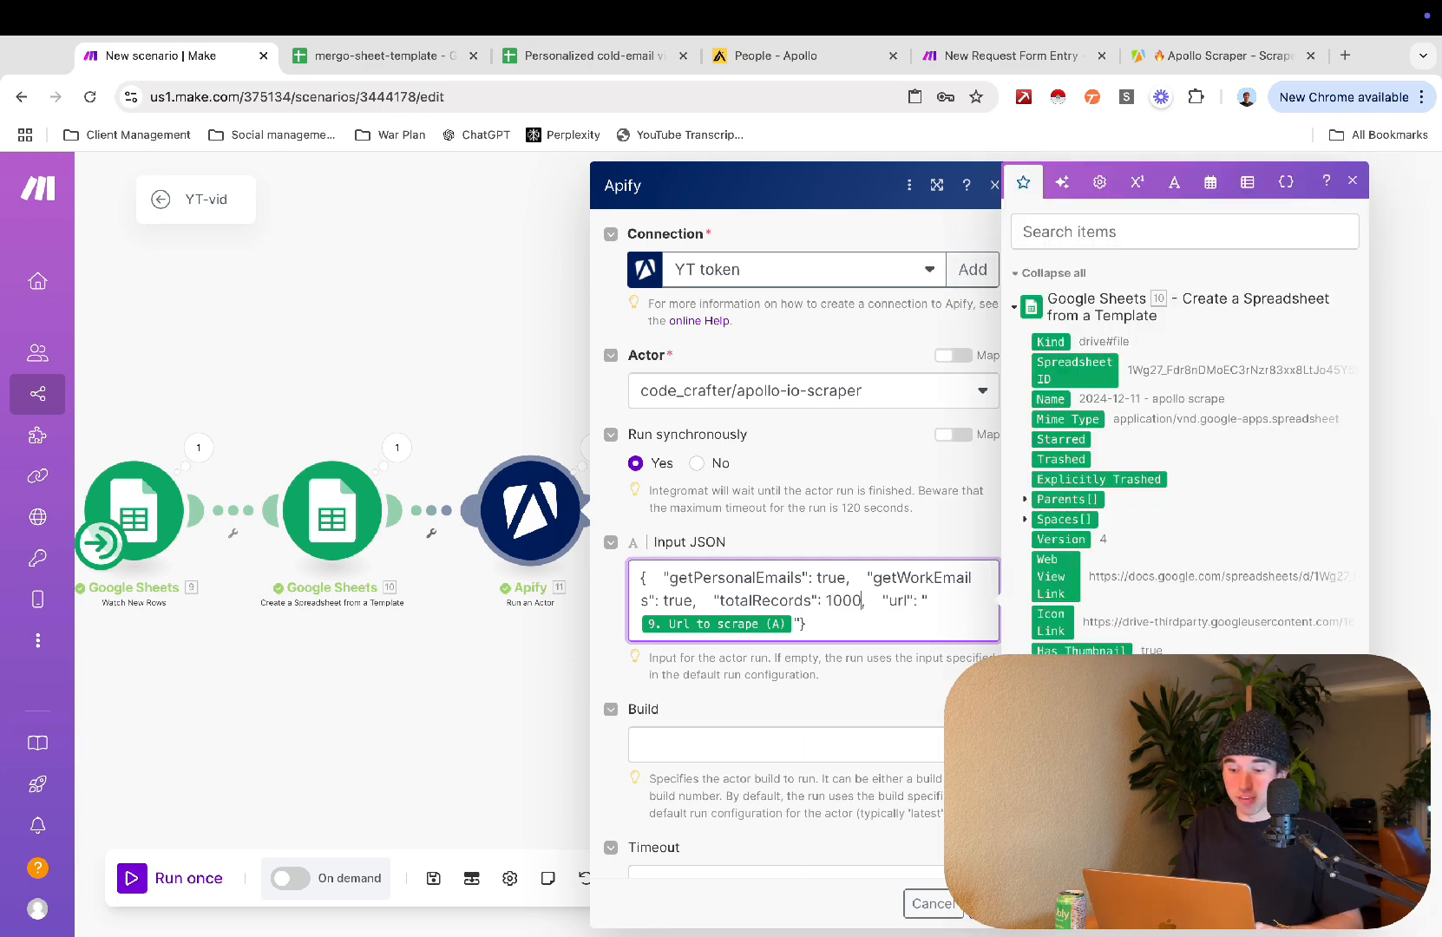
{"action": "left_click", "coordinate": [925, 904]}
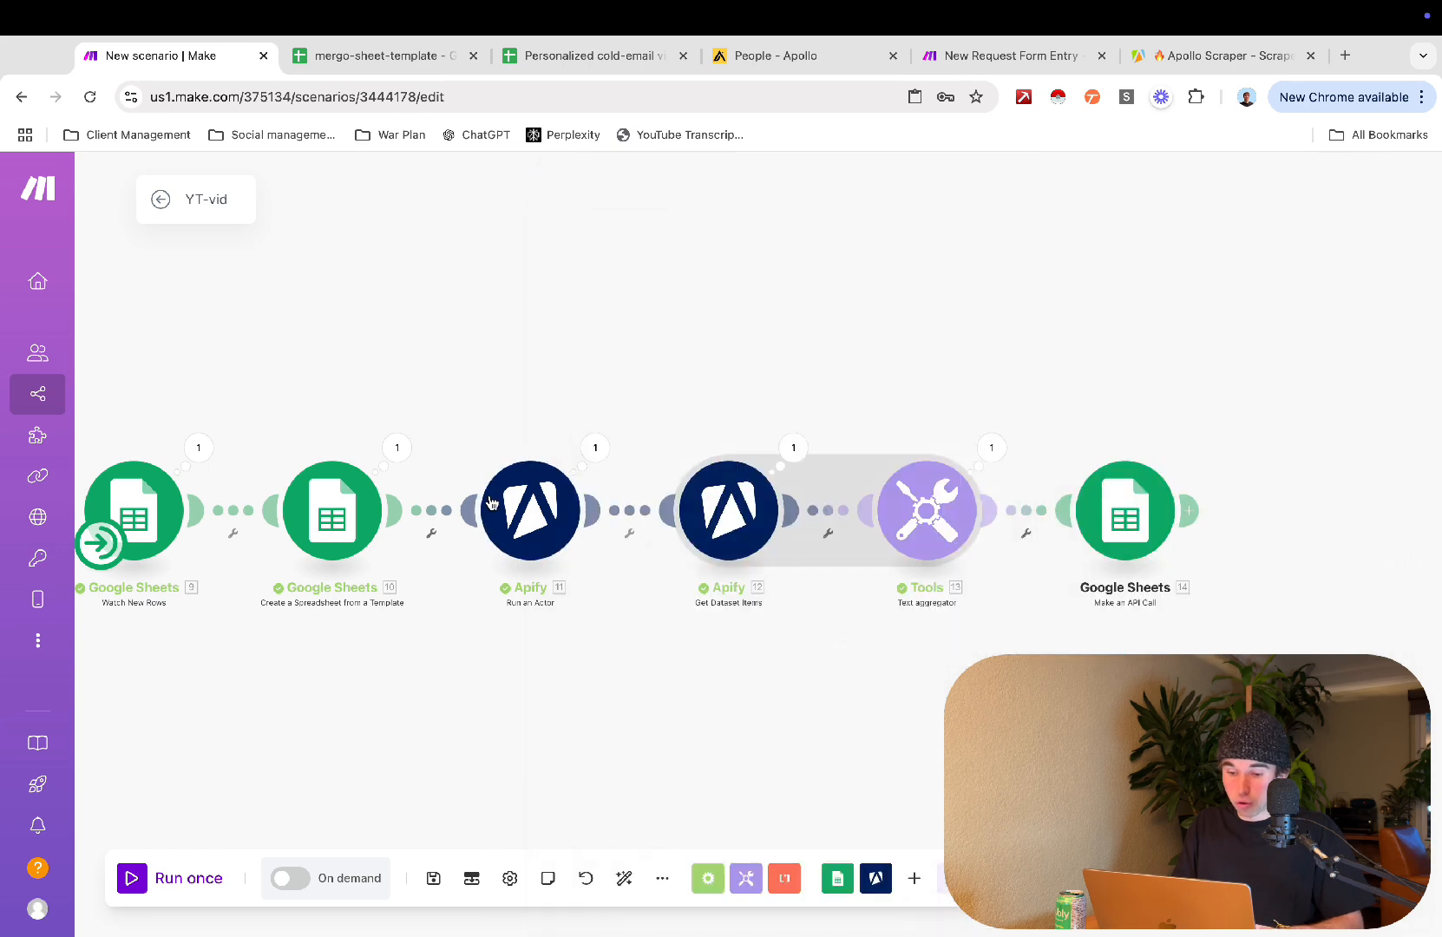
Step: Add an HTTP Make a request module after the Google Sheets Make an API Call module
{"action": "left_click_drag", "start_coordinate": [654, 638], "coordinate": [517, 671]}
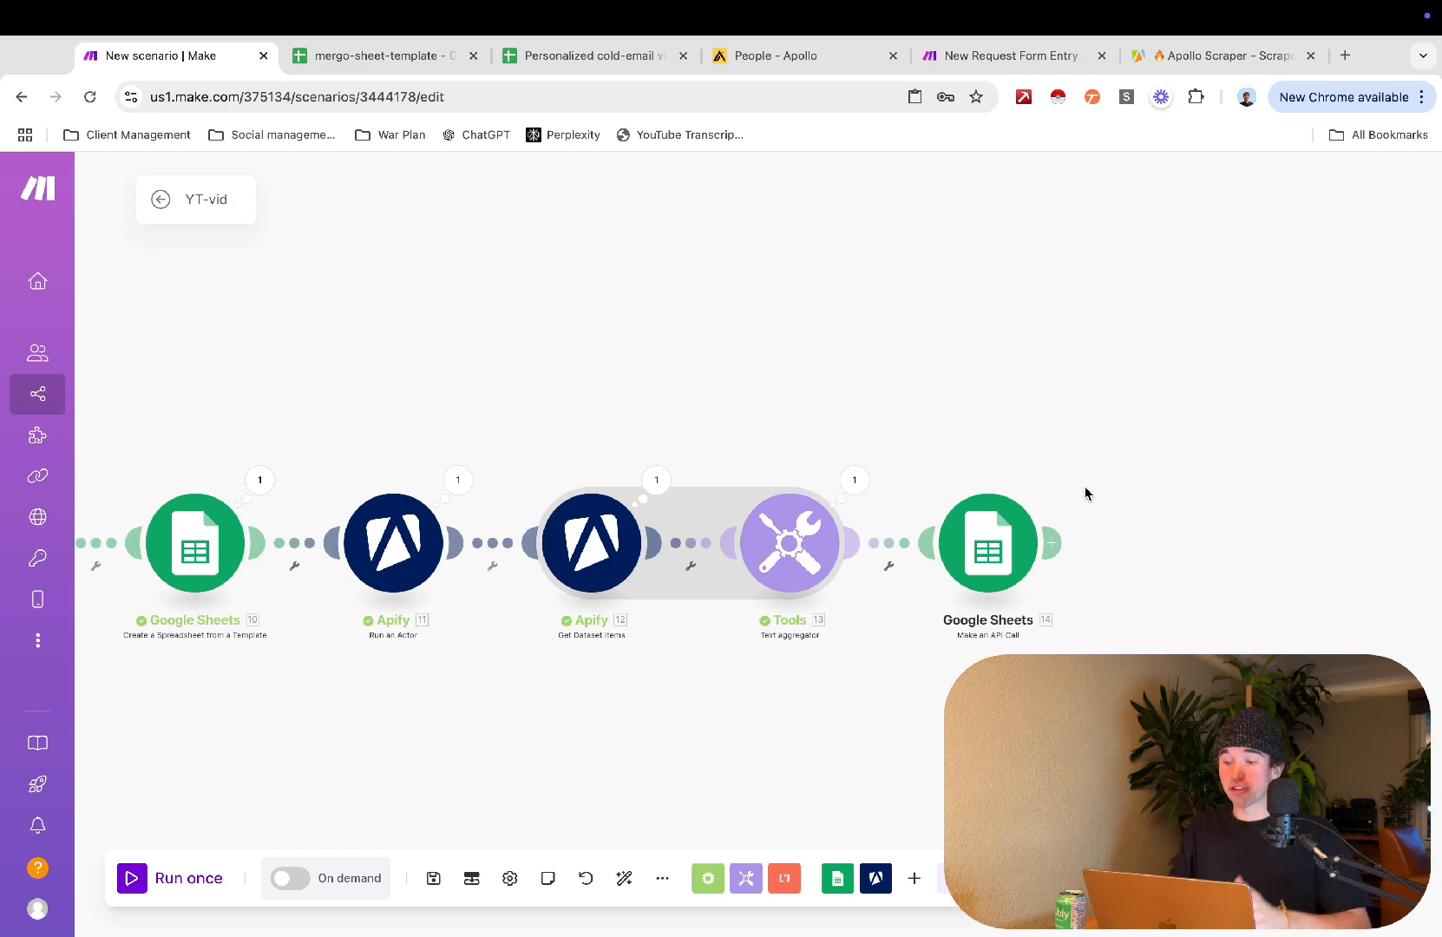
{"action": "left_click", "coordinate": [1052, 544]}
{"action": "type", "text": "http"}
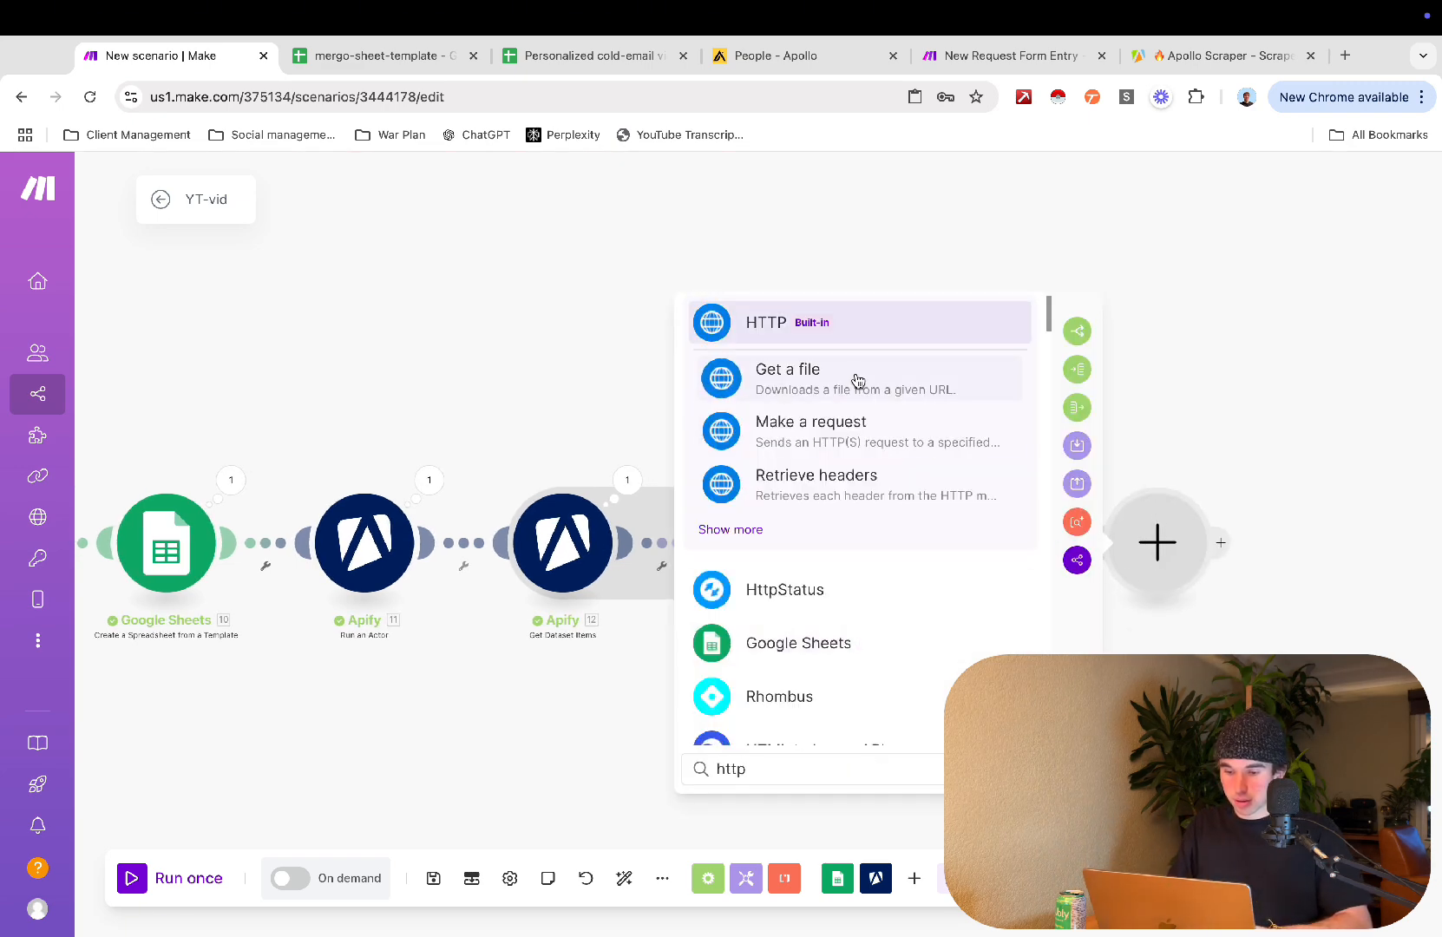
{"action": "left_click", "coordinate": [817, 445]}
Step: Look through the earlier modules' mappable fields for the HTTP request's URL, then close the module's settings
{"action": "left_click", "coordinate": [783, 375]}
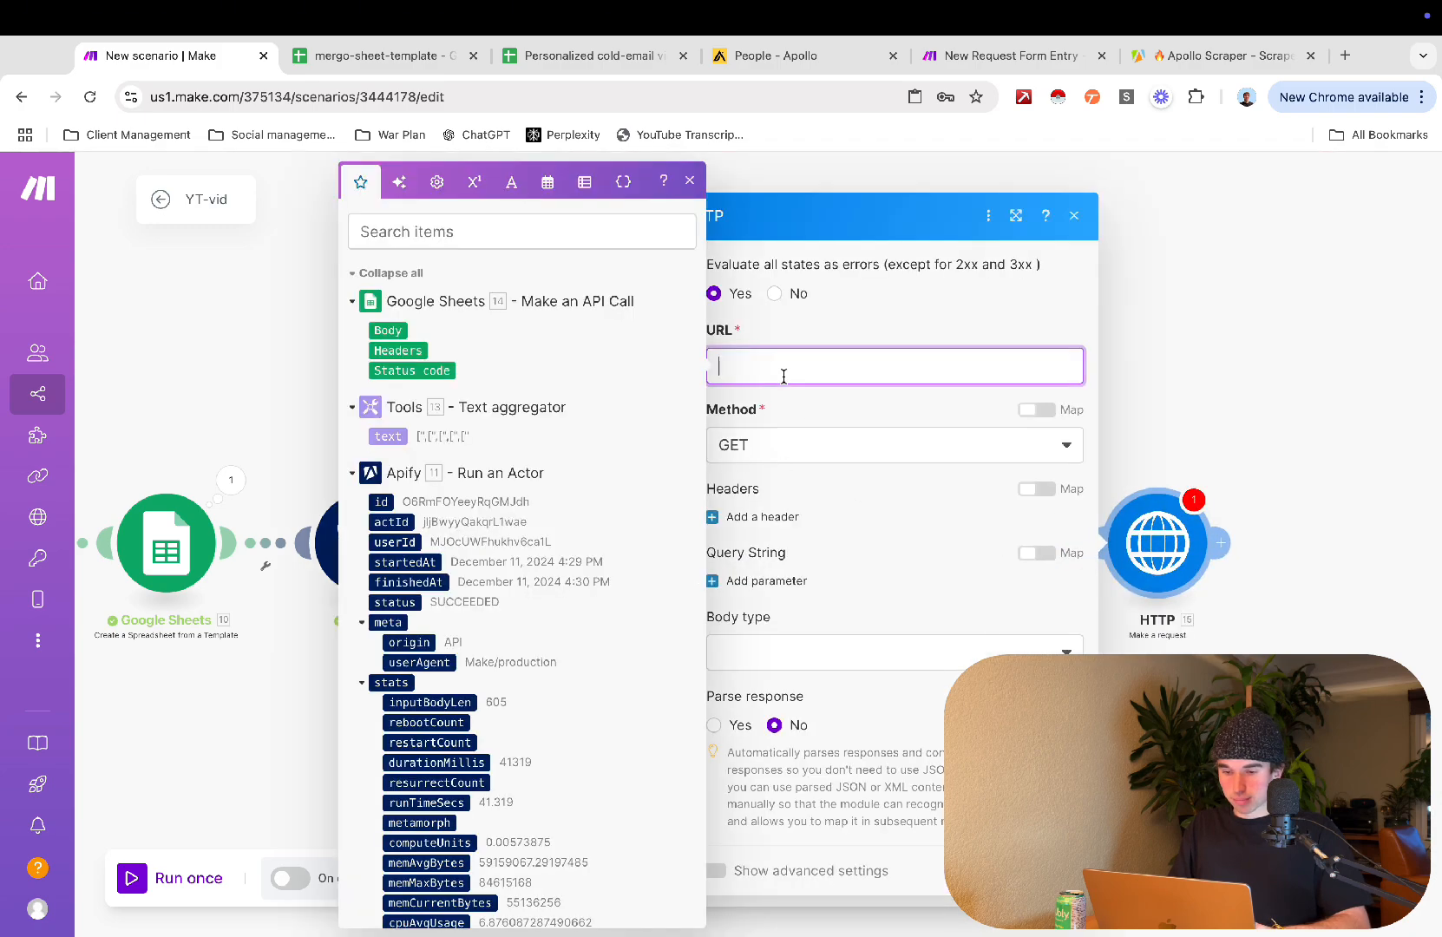
{"action": "scroll", "coordinate": [541, 628], "scroll_direction": "down", "scroll_amount": 15}
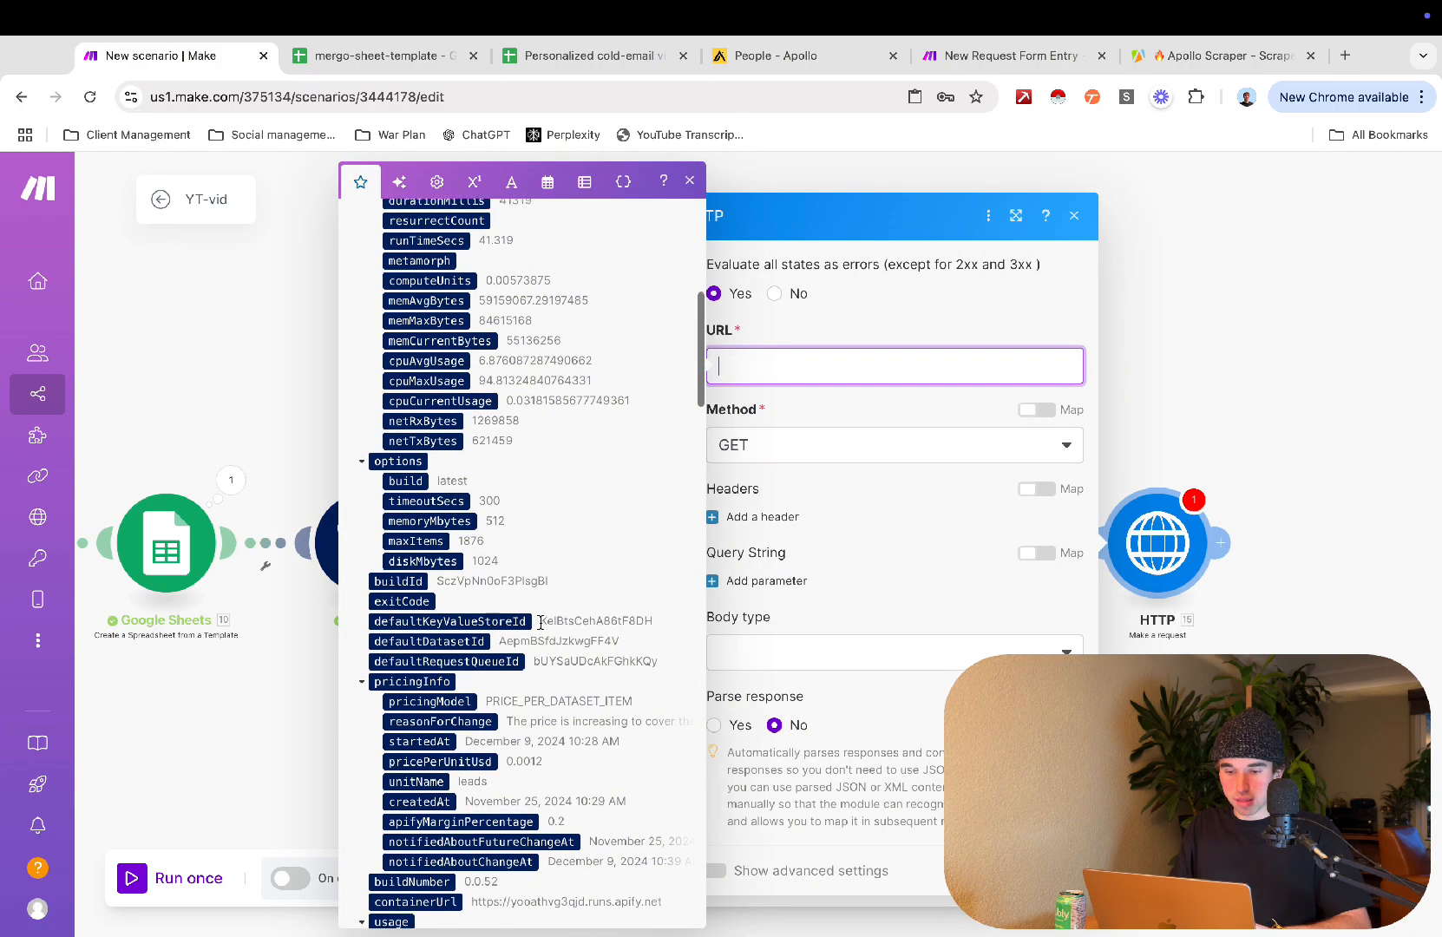
{"action": "scroll", "coordinate": [541, 622], "scroll_direction": "down", "scroll_amount": 5}
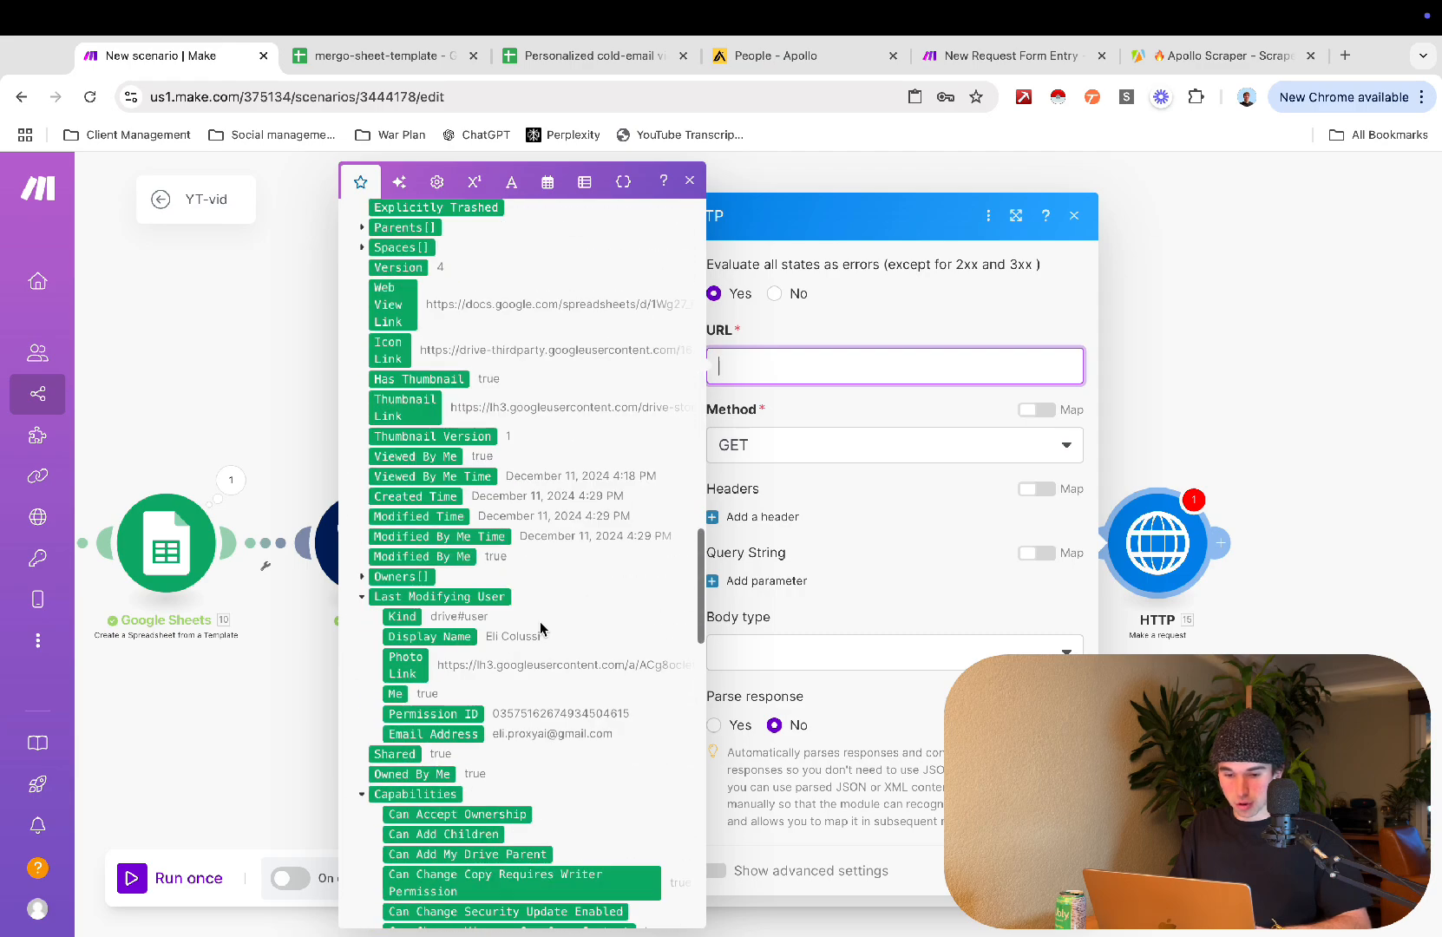
{"action": "scroll", "coordinate": [541, 623], "scroll_direction": "up", "scroll_amount": 15}
{"action": "scroll", "coordinate": [540, 623], "scroll_direction": "up", "scroll_amount": 4}
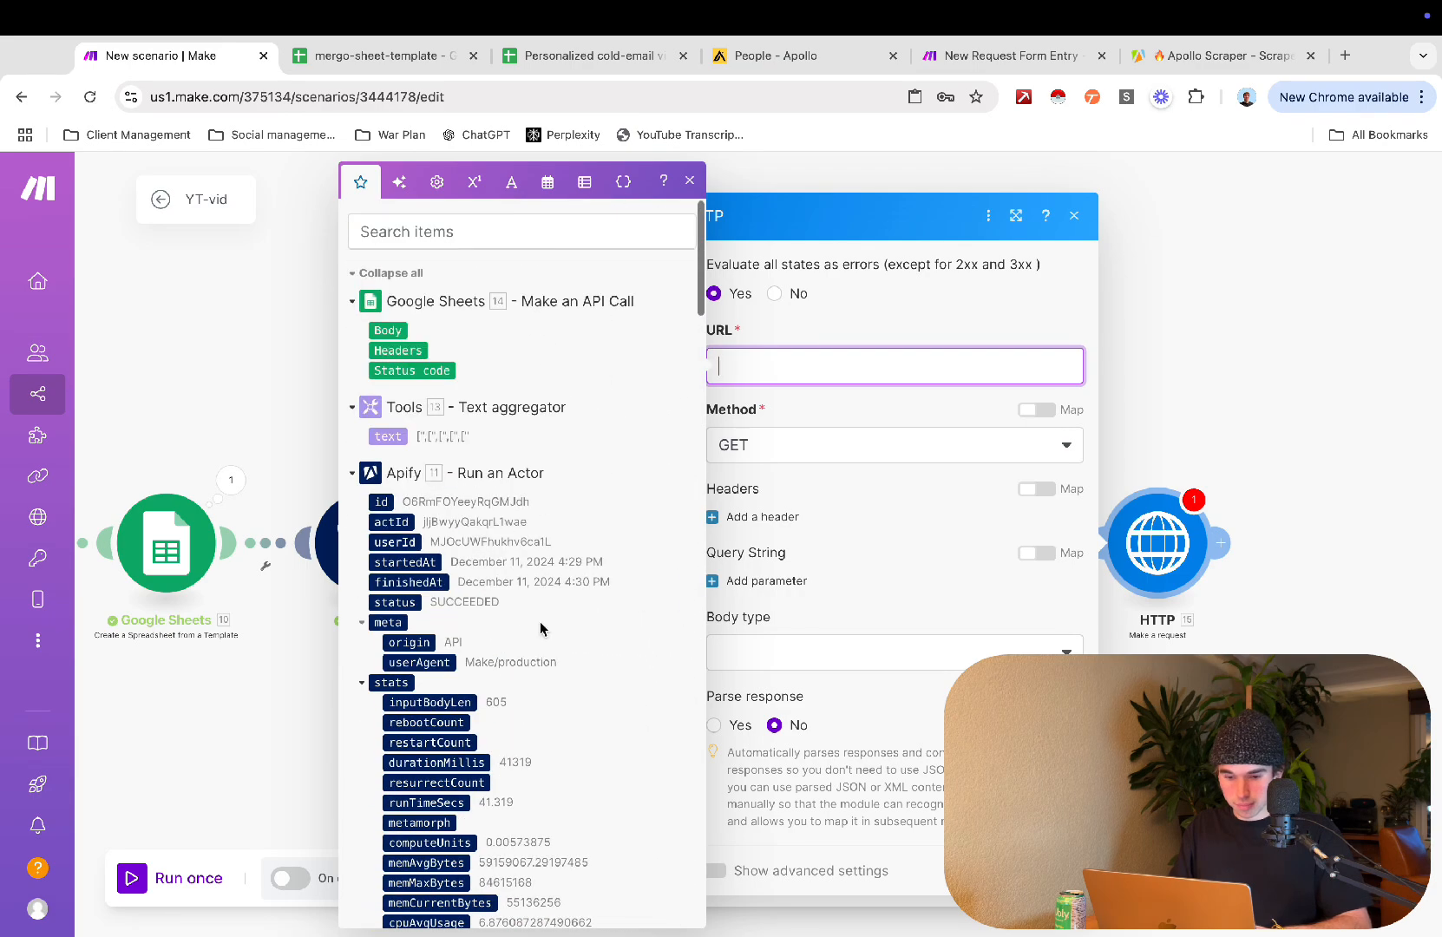
{"action": "scroll", "coordinate": [540, 622], "scroll_direction": "down", "scroll_amount": 5}
{"action": "scroll", "coordinate": [540, 620], "scroll_direction": "down", "scroll_amount": 1}
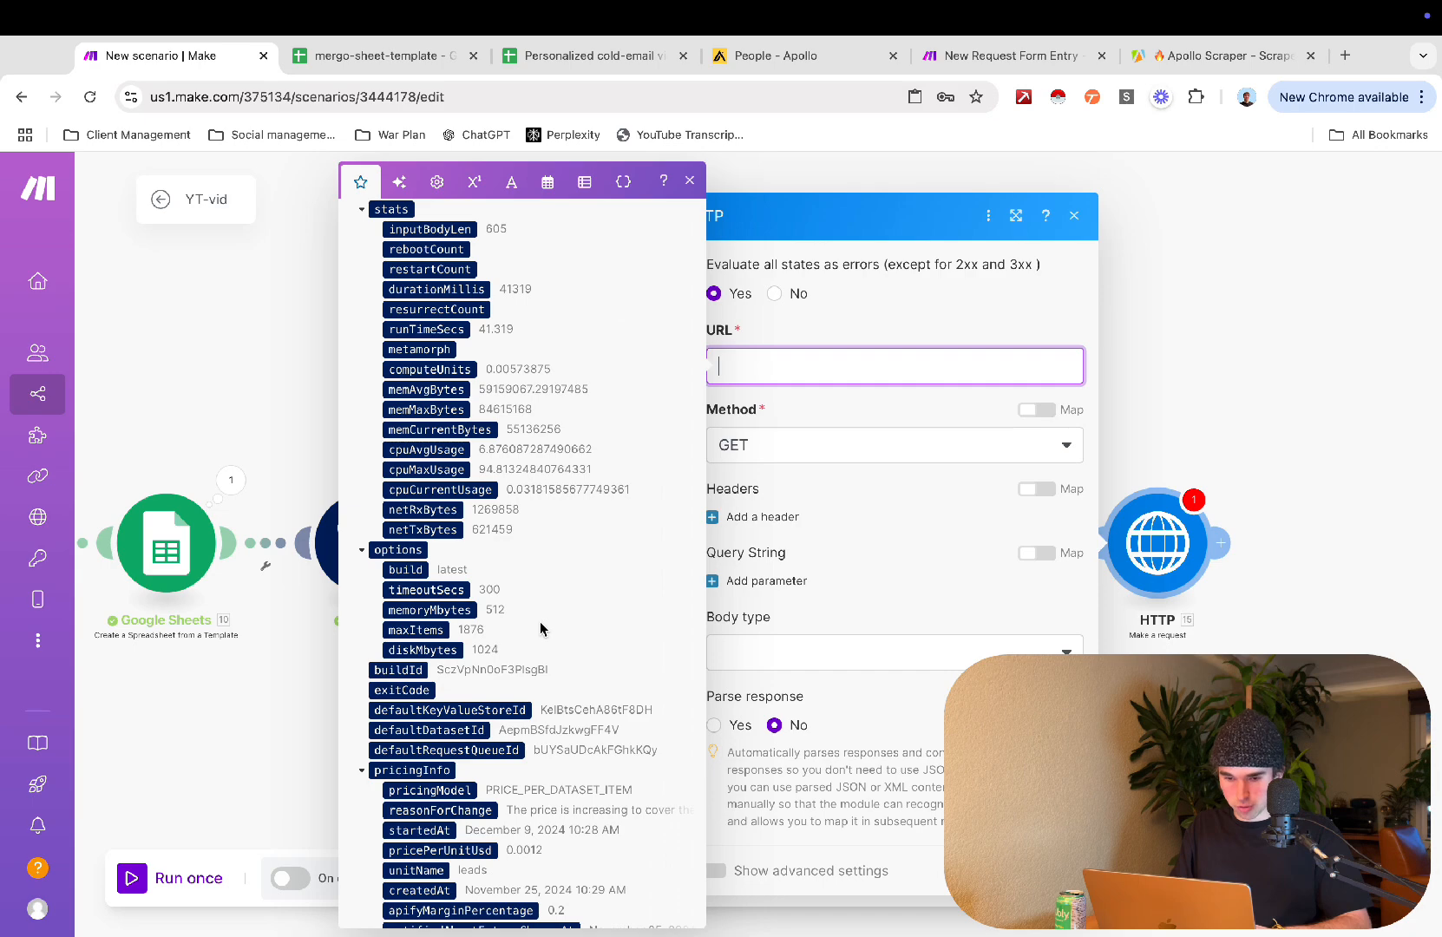
{"action": "scroll", "coordinate": [540, 621], "scroll_direction": "down", "scroll_amount": 8}
{"action": "scroll", "coordinate": [541, 623], "scroll_direction": "up", "scroll_amount": 10}
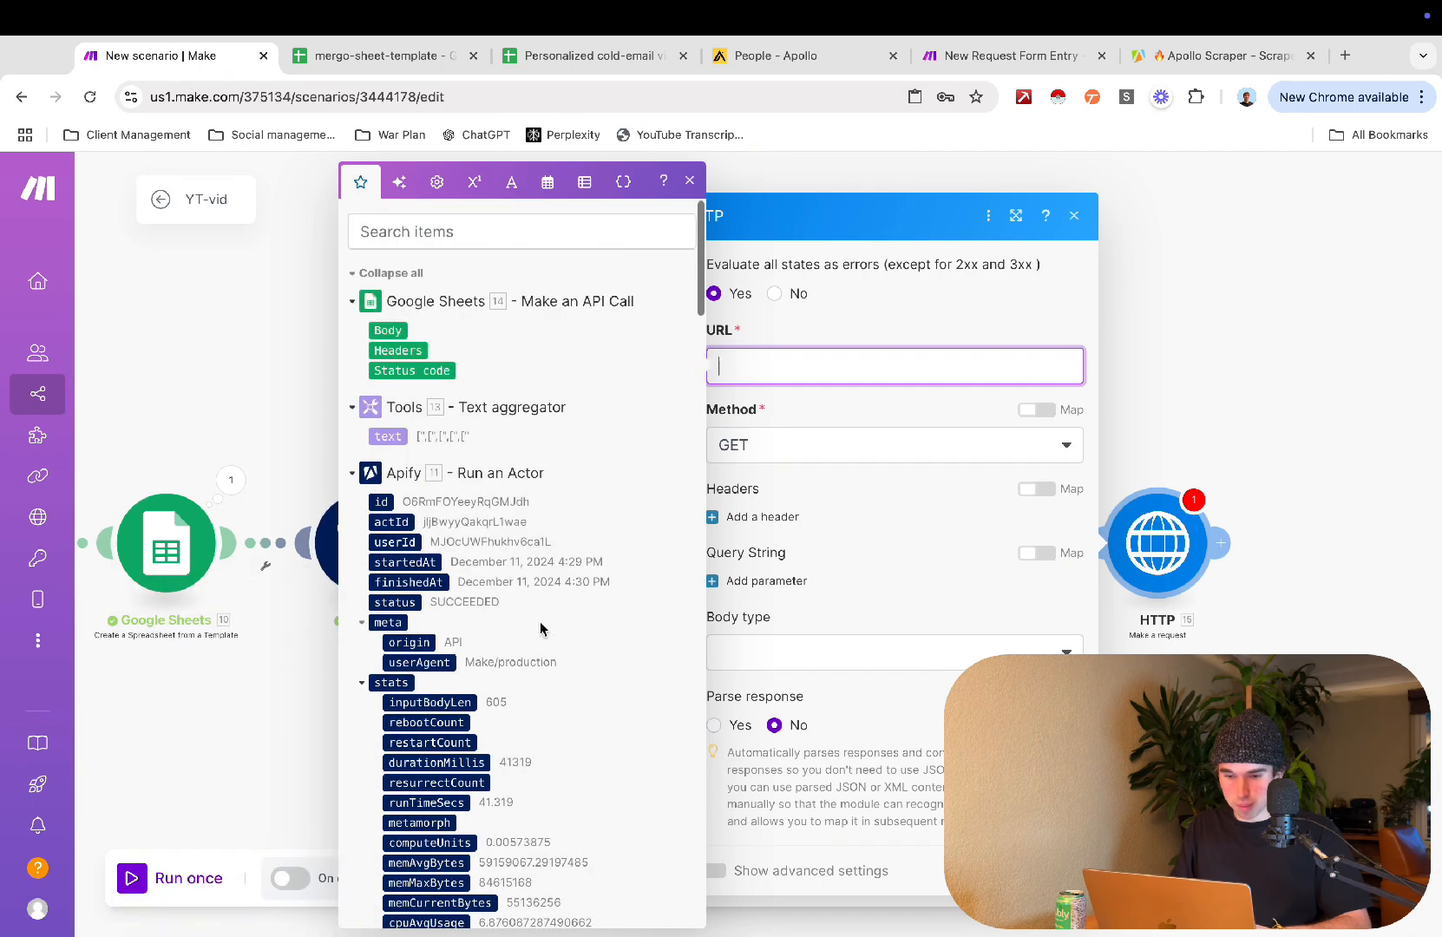
{"action": "left_click", "coordinate": [840, 353]}
{"action": "left_click", "coordinate": [840, 353]}
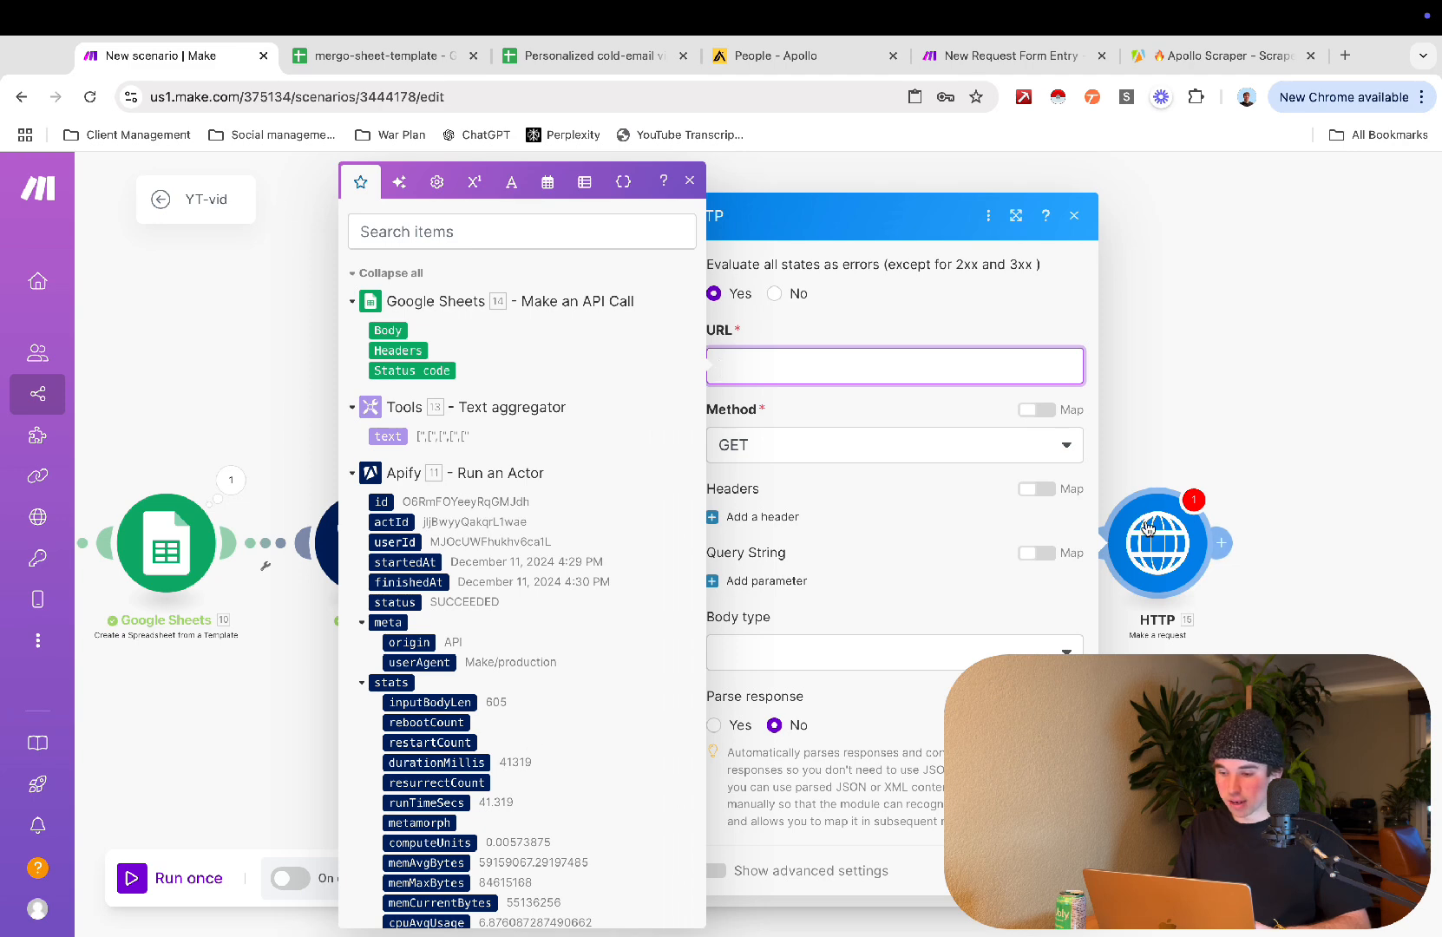
{"action": "left_click", "coordinate": [1075, 216]}
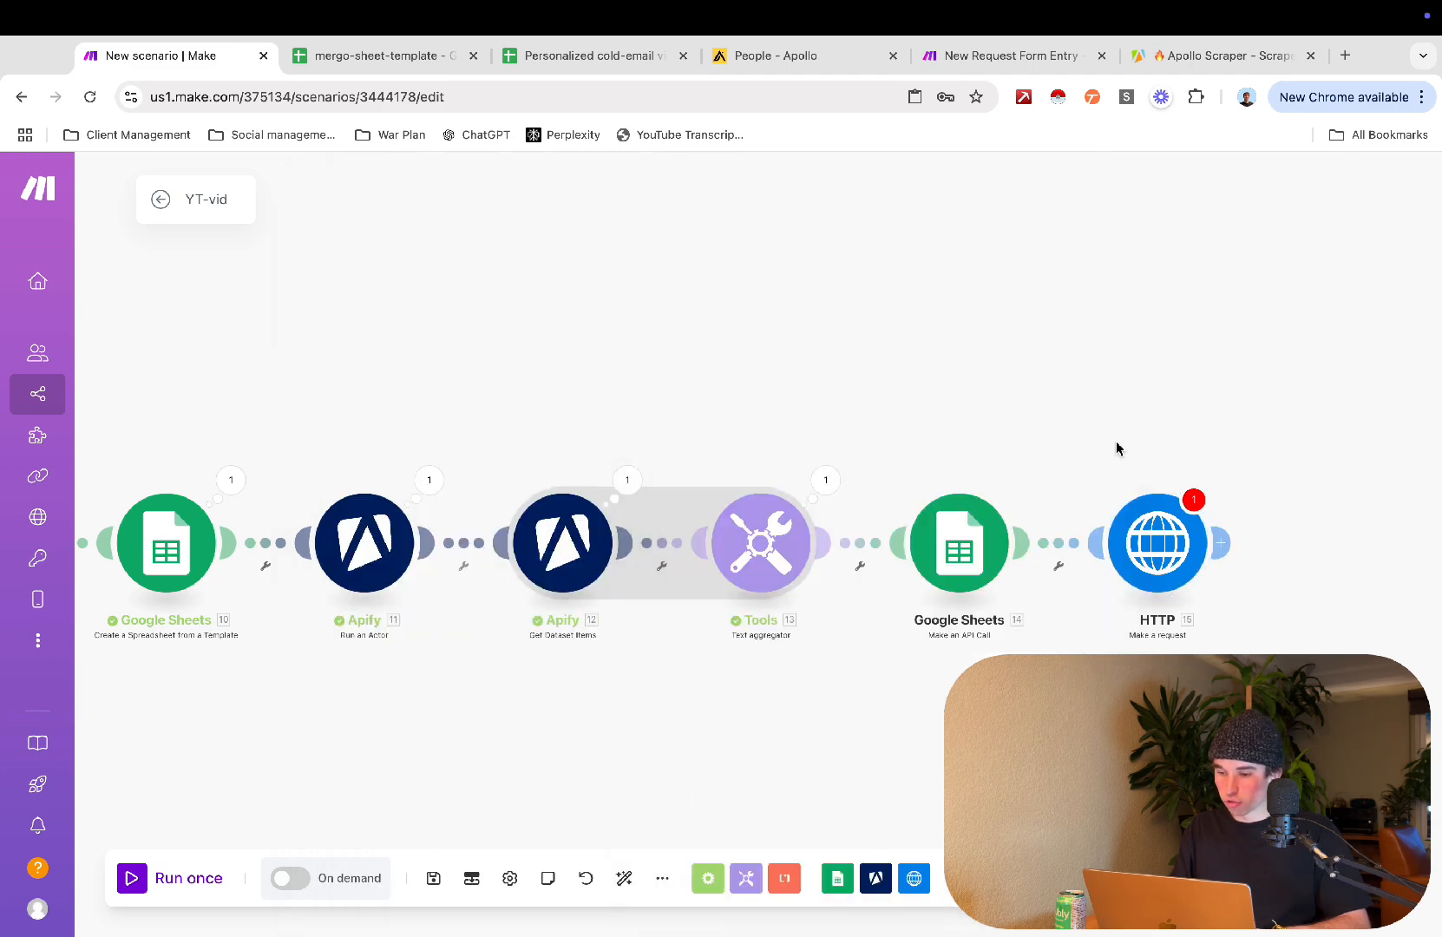
Step: Add a Text parser Match pattern module after the HTTP Make a request module
{"action": "left_click", "coordinate": [1219, 541]}
{"action": "type", "text": "tedxt"}
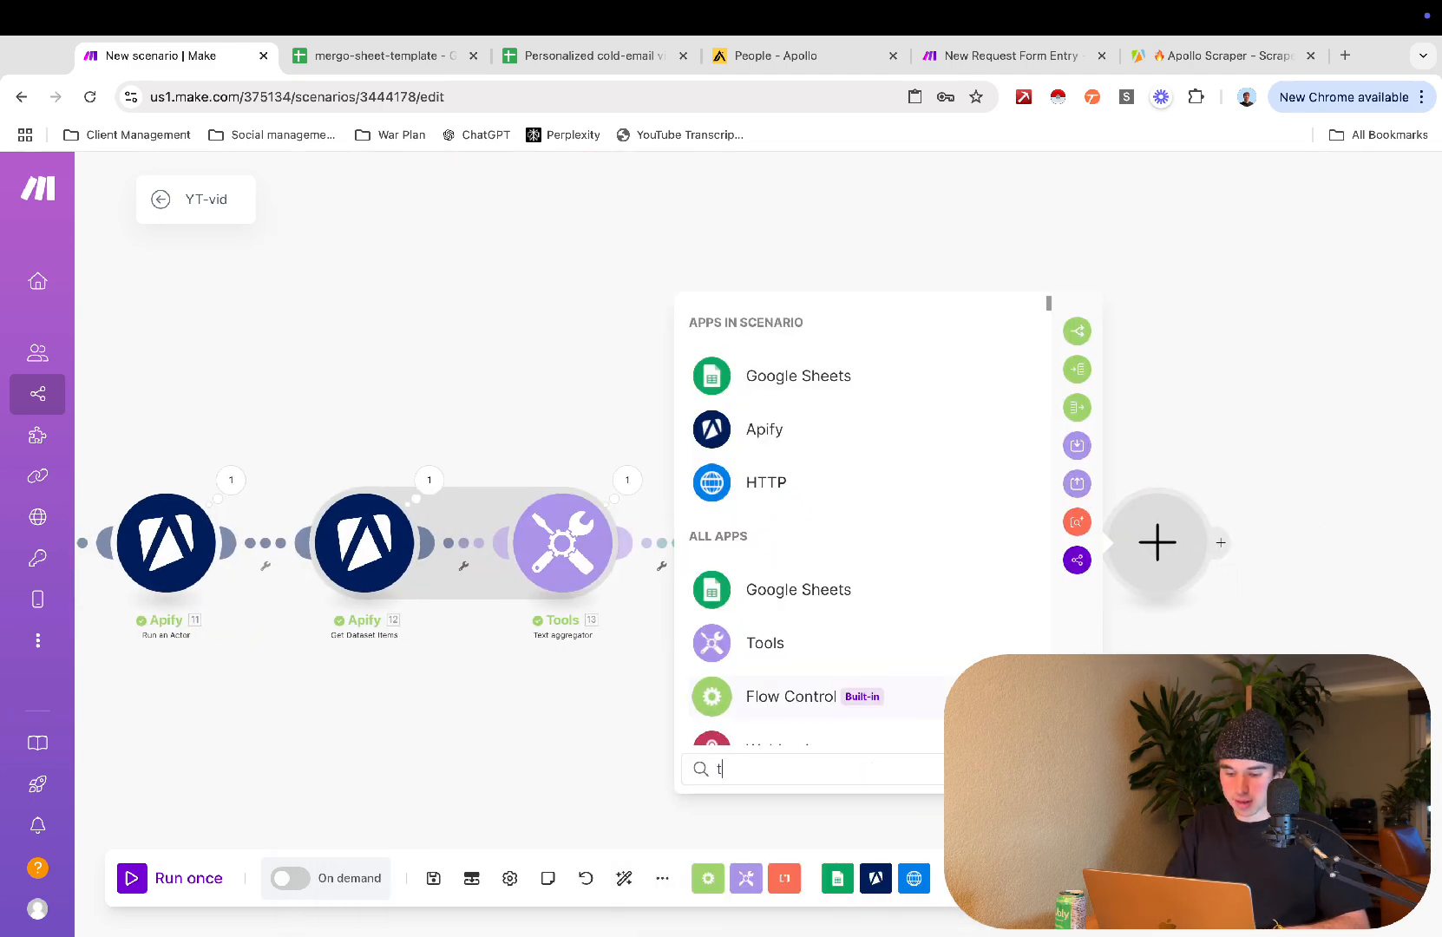
{"action": "key", "text": "BackSpace"}
{"action": "key", "text": "BackSpace"}
{"action": "key", "text": "BackSpace"}
{"action": "type", "text": "xt"}
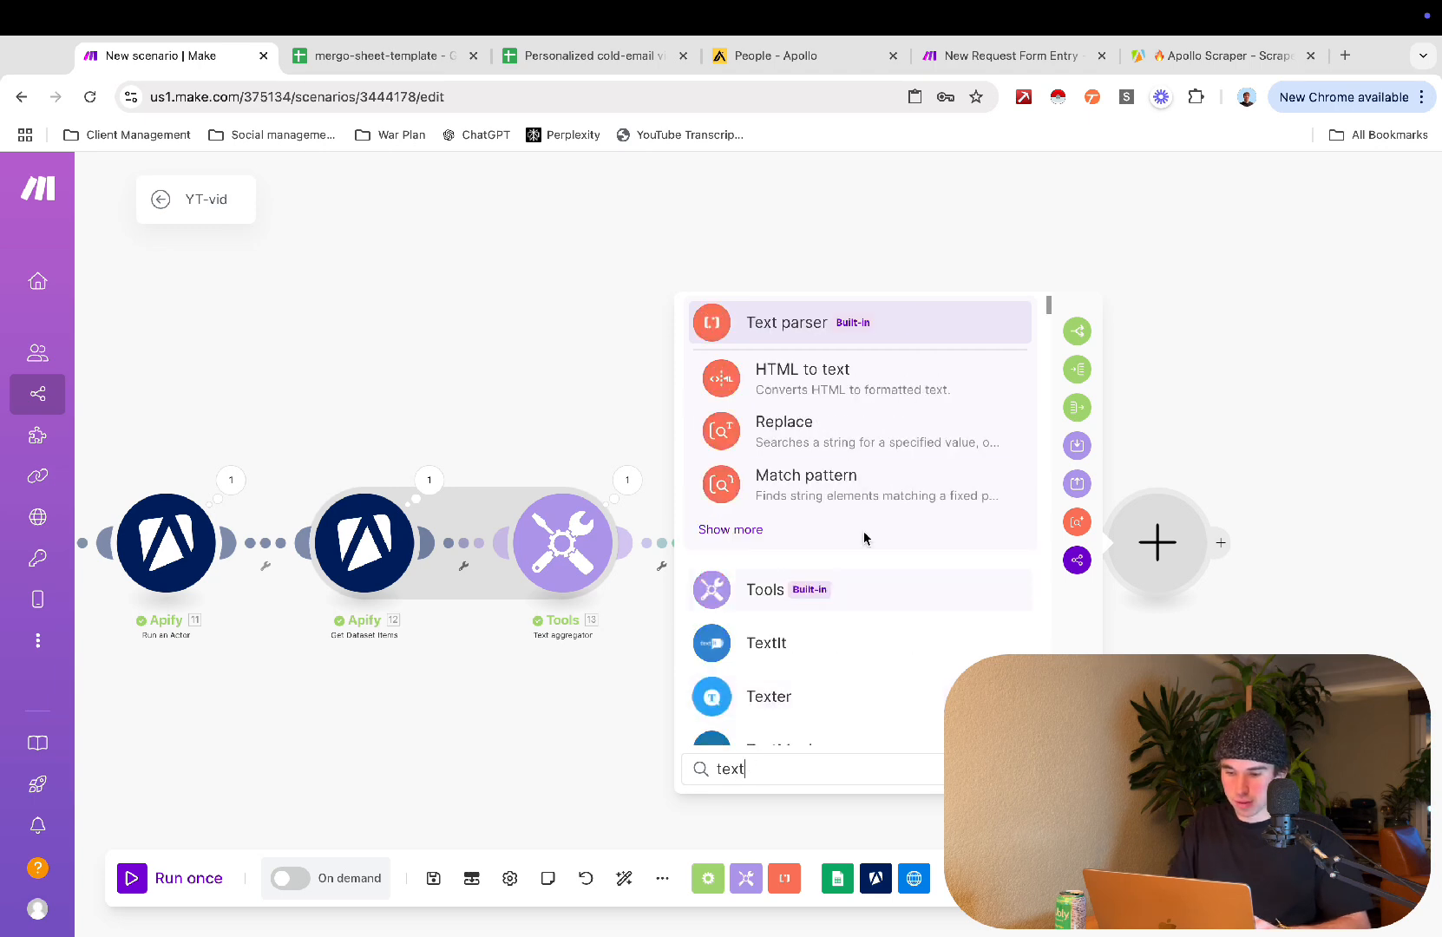
{"action": "left_click", "coordinate": [859, 330]}
{"action": "scroll", "coordinate": [837, 740], "scroll_direction": "down", "scroll_amount": 3}
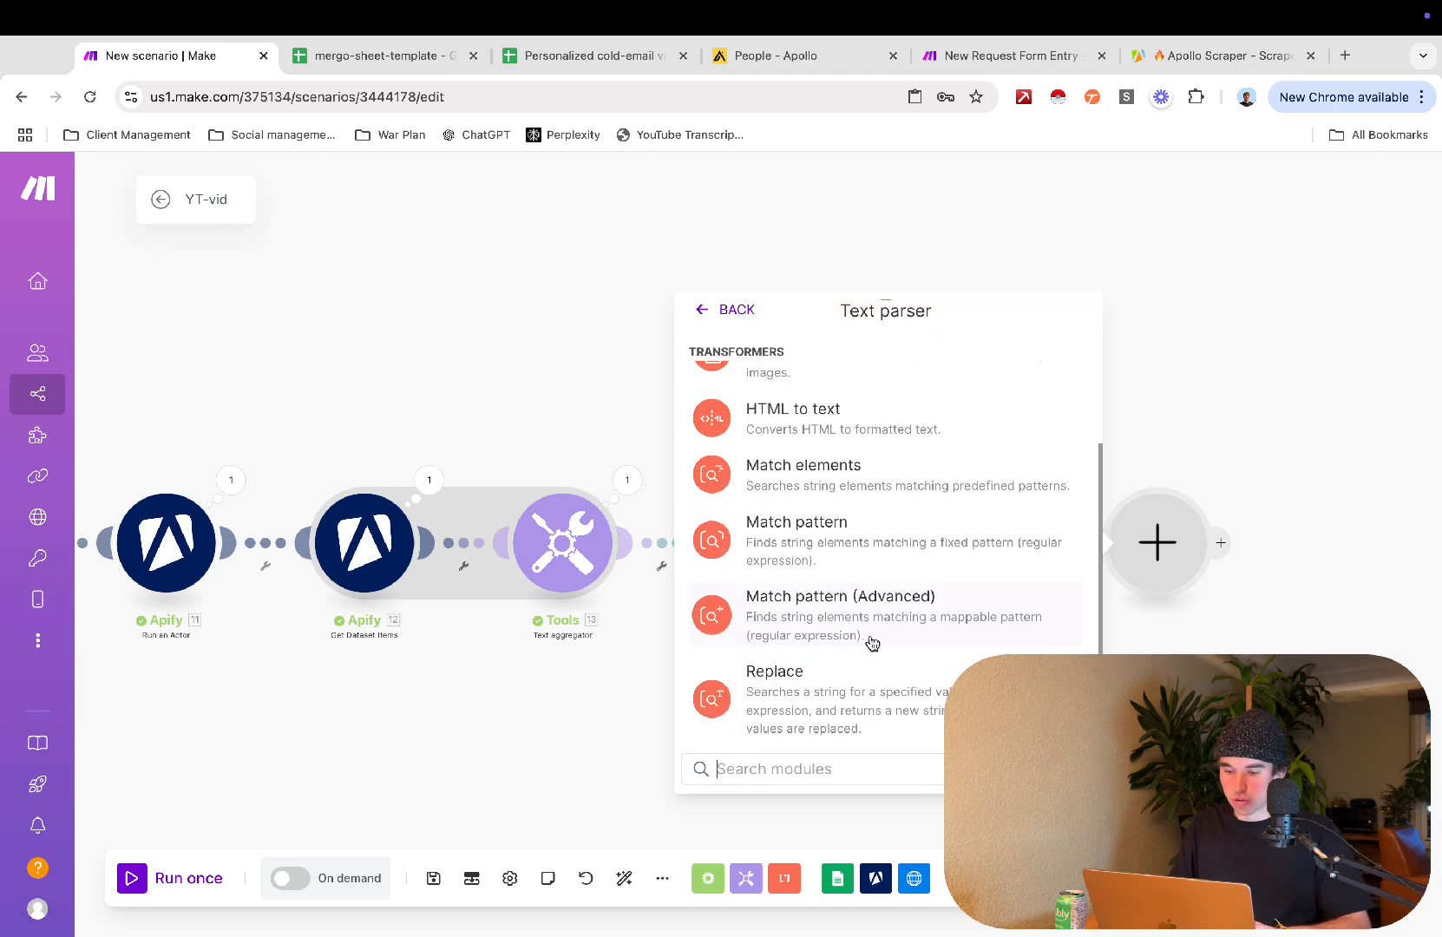
{"action": "left_click", "coordinate": [901, 544]}
Step: Try entering = as the Text parser's Pattern, and close the module's settings without saving
{"action": "left_click", "coordinate": [764, 271]}
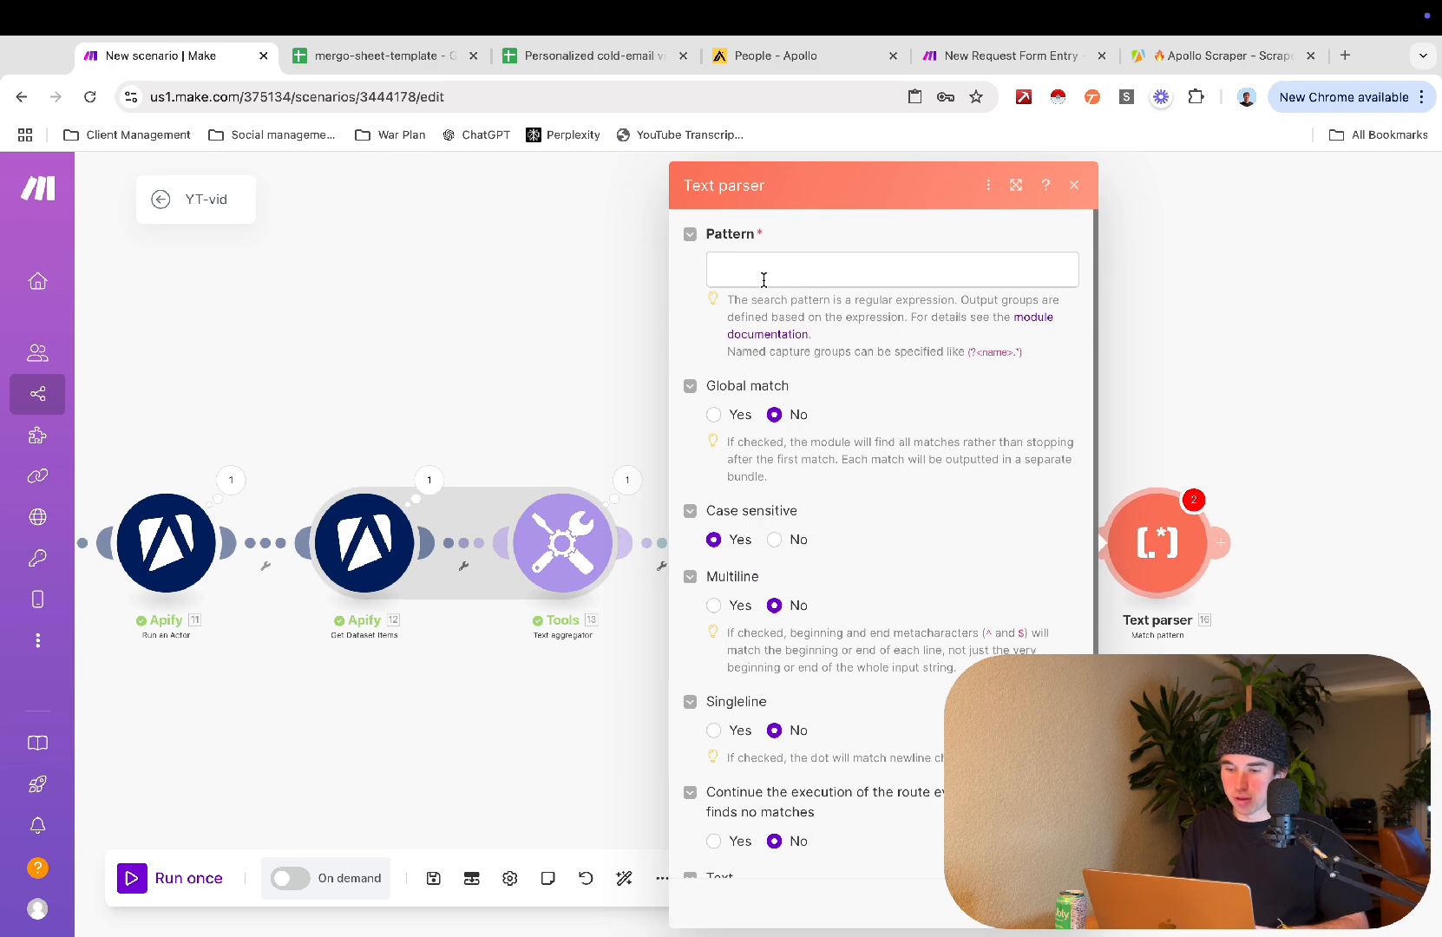
{"action": "type", "text": "{\"values\":[{{5.text}}]}"}
{"action": "triple_click", "coordinate": [914, 273]}
{"action": "type", "text": "="}
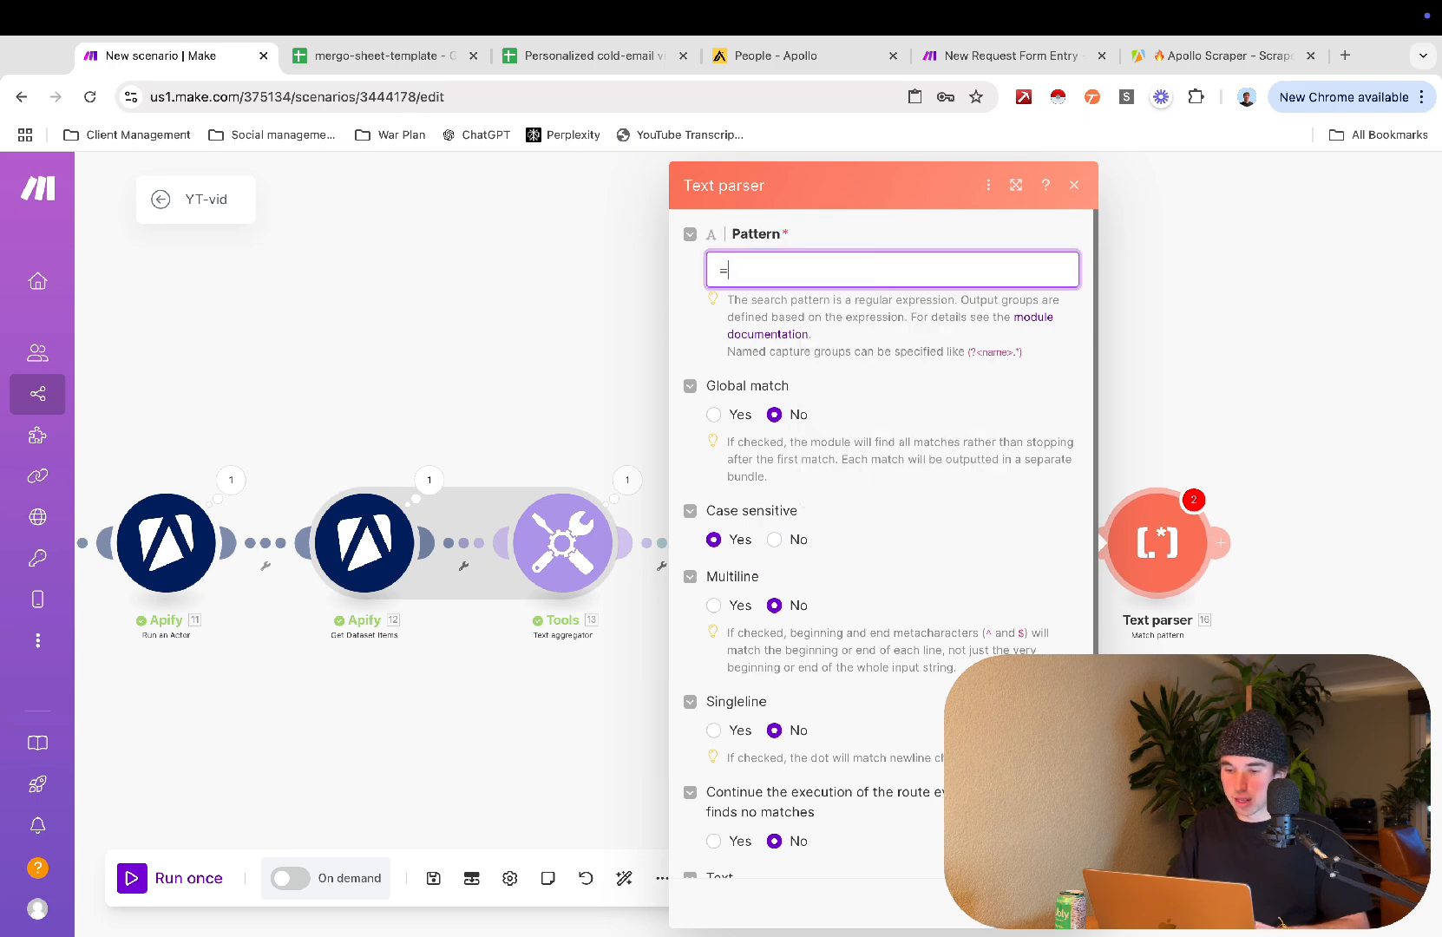
{"action": "left_click", "coordinate": [1081, 189]}
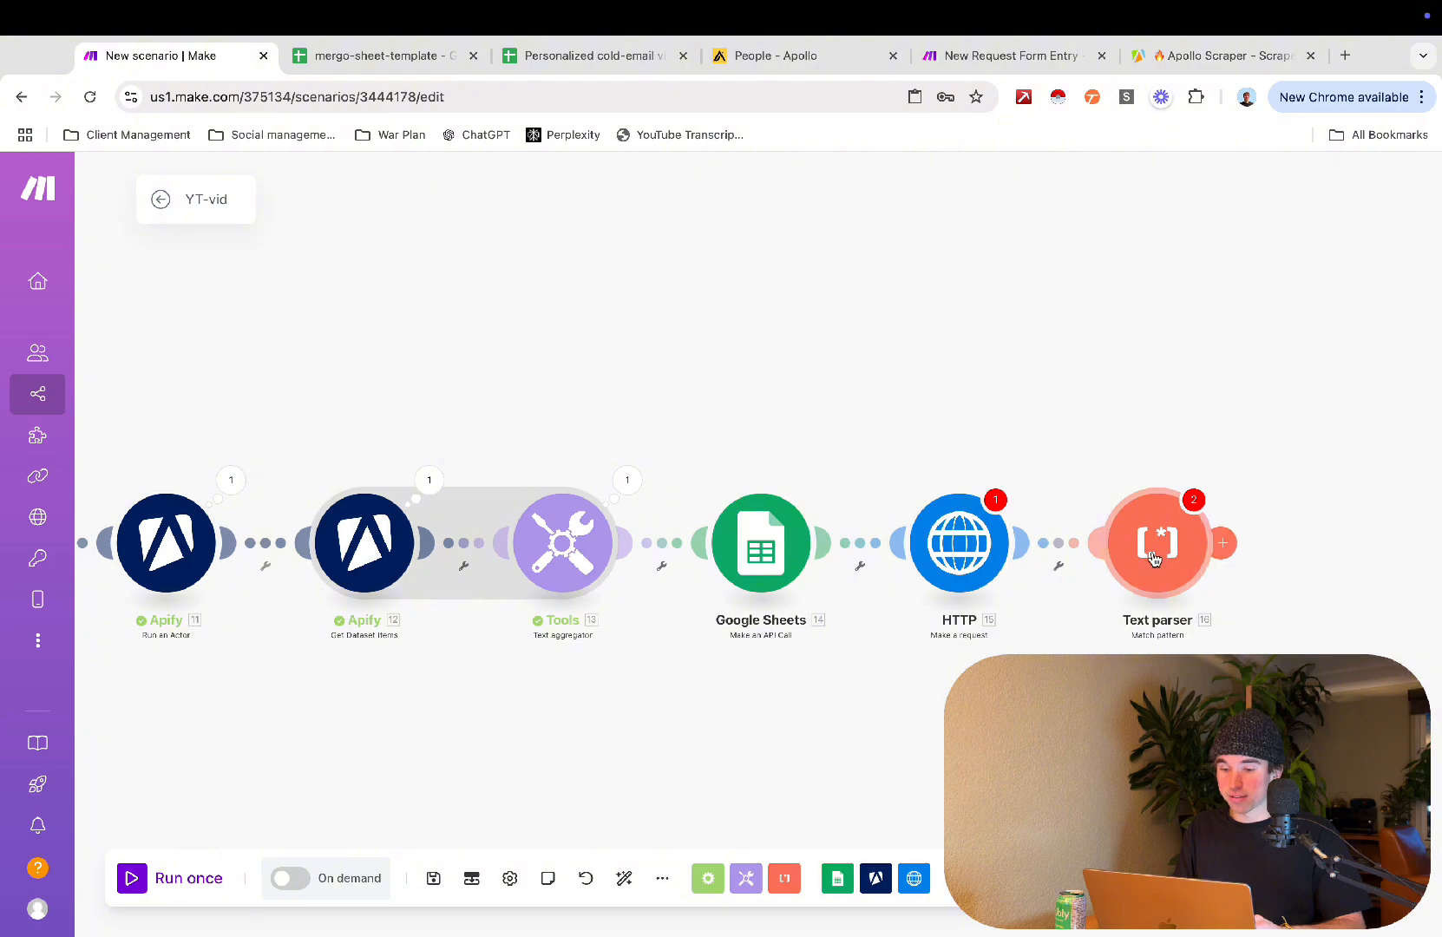
Step: Open two of the generated 2024-12-11 - apollo scrape spreadsheets from the Google Sheets file list and examine their contents
{"action": "left_click_drag", "start_coordinate": [788, 440], "coordinate": [905, 440]}
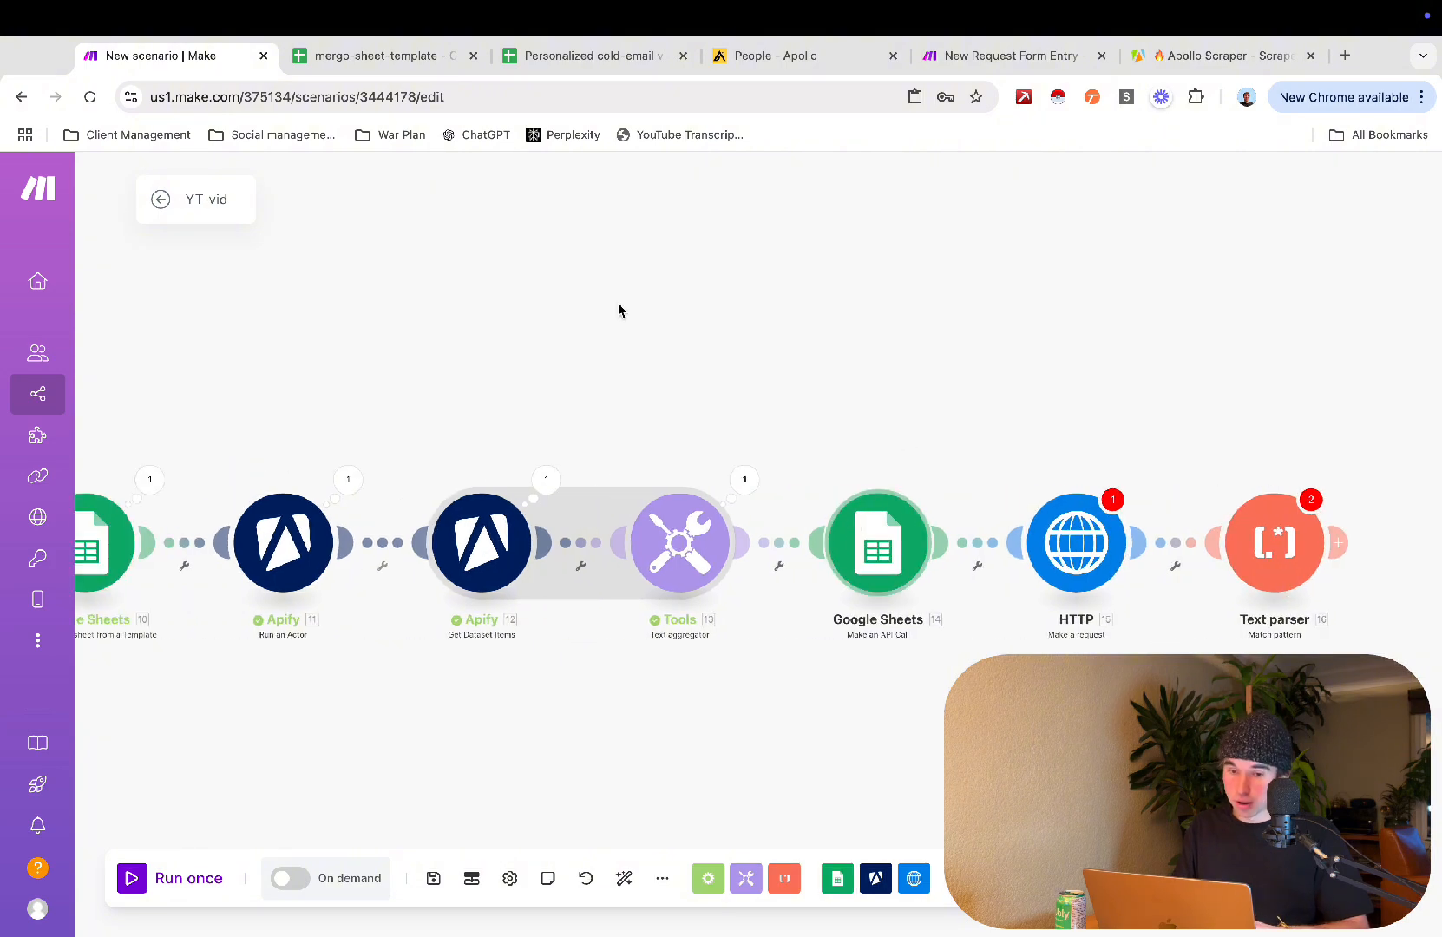
{"action": "left_click", "coordinate": [556, 57]}
{"action": "left_click", "coordinate": [408, 54]}
{"action": "left_click", "coordinate": [415, 423]}
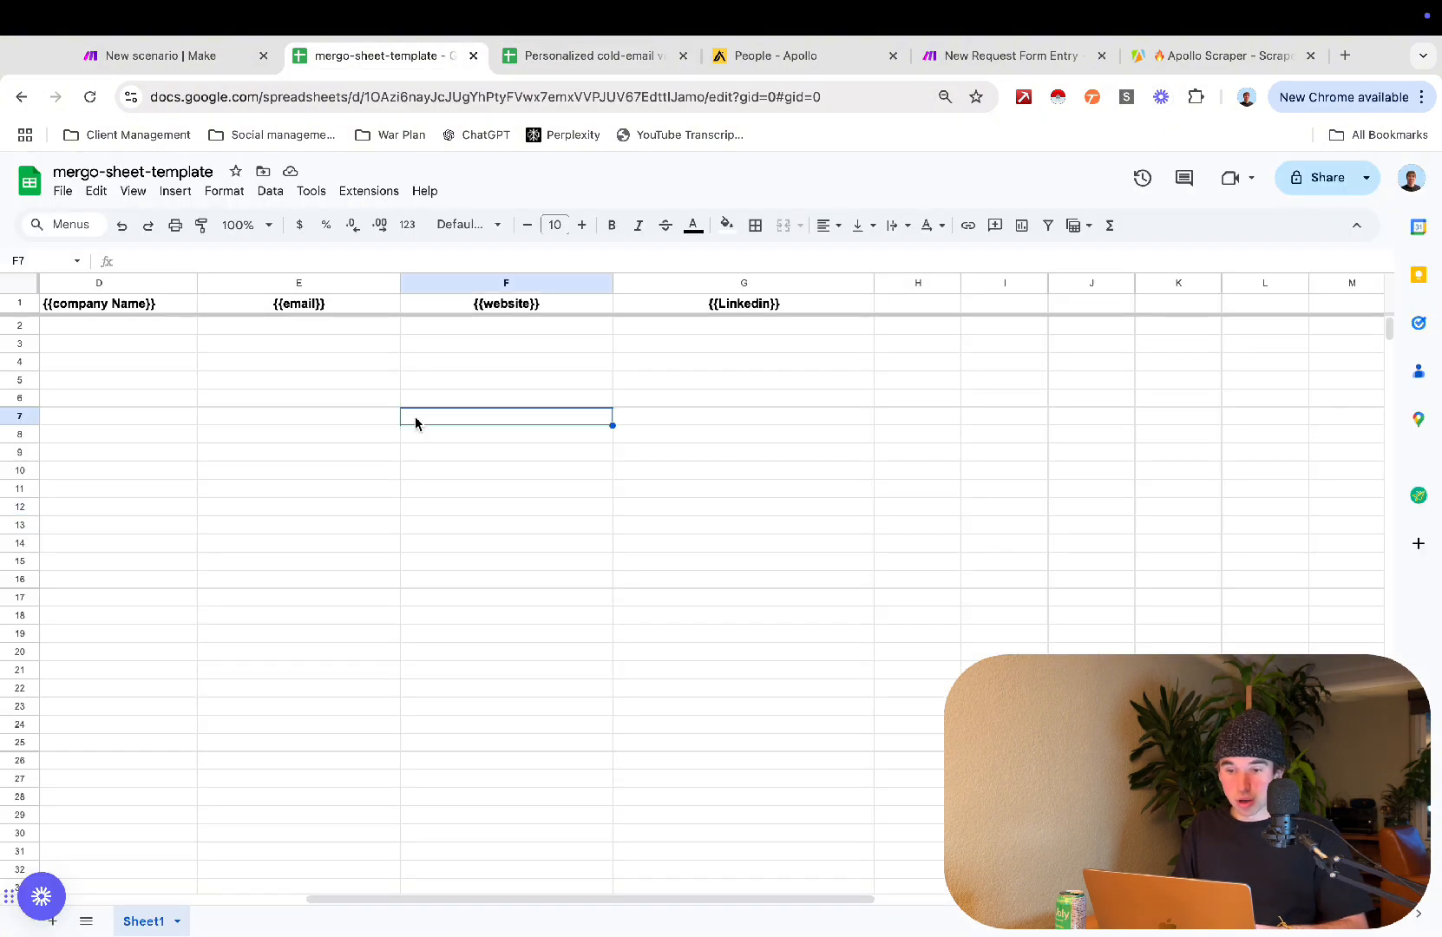
{"action": "left_click", "coordinate": [508, 52]}
{"action": "left_click", "coordinate": [32, 185]}
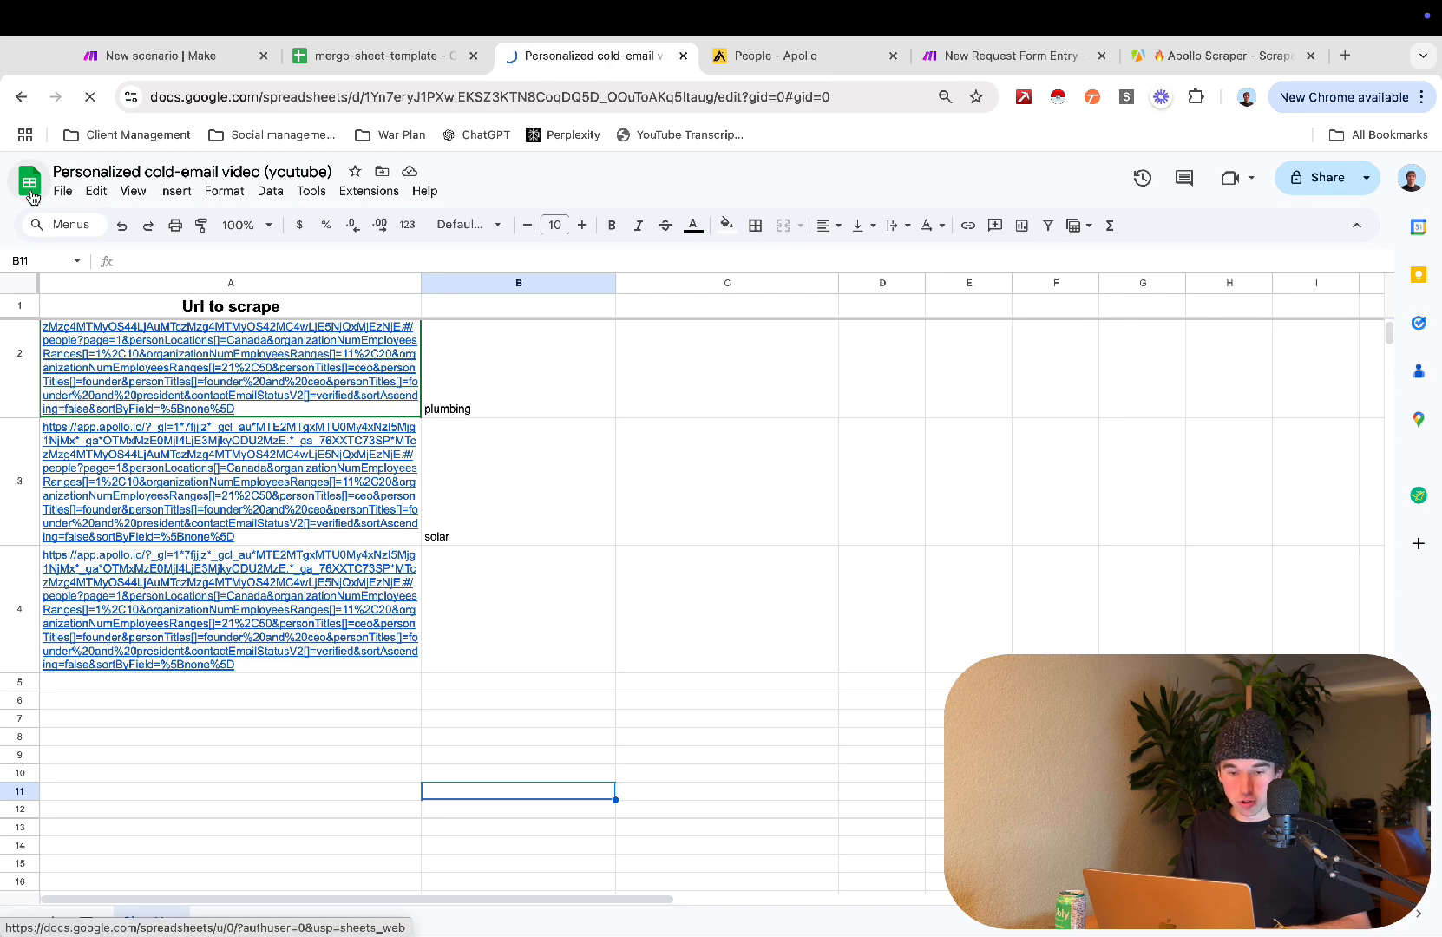
{"action": "scroll", "coordinate": [406, 658], "scroll_direction": "down", "scroll_amount": 1}
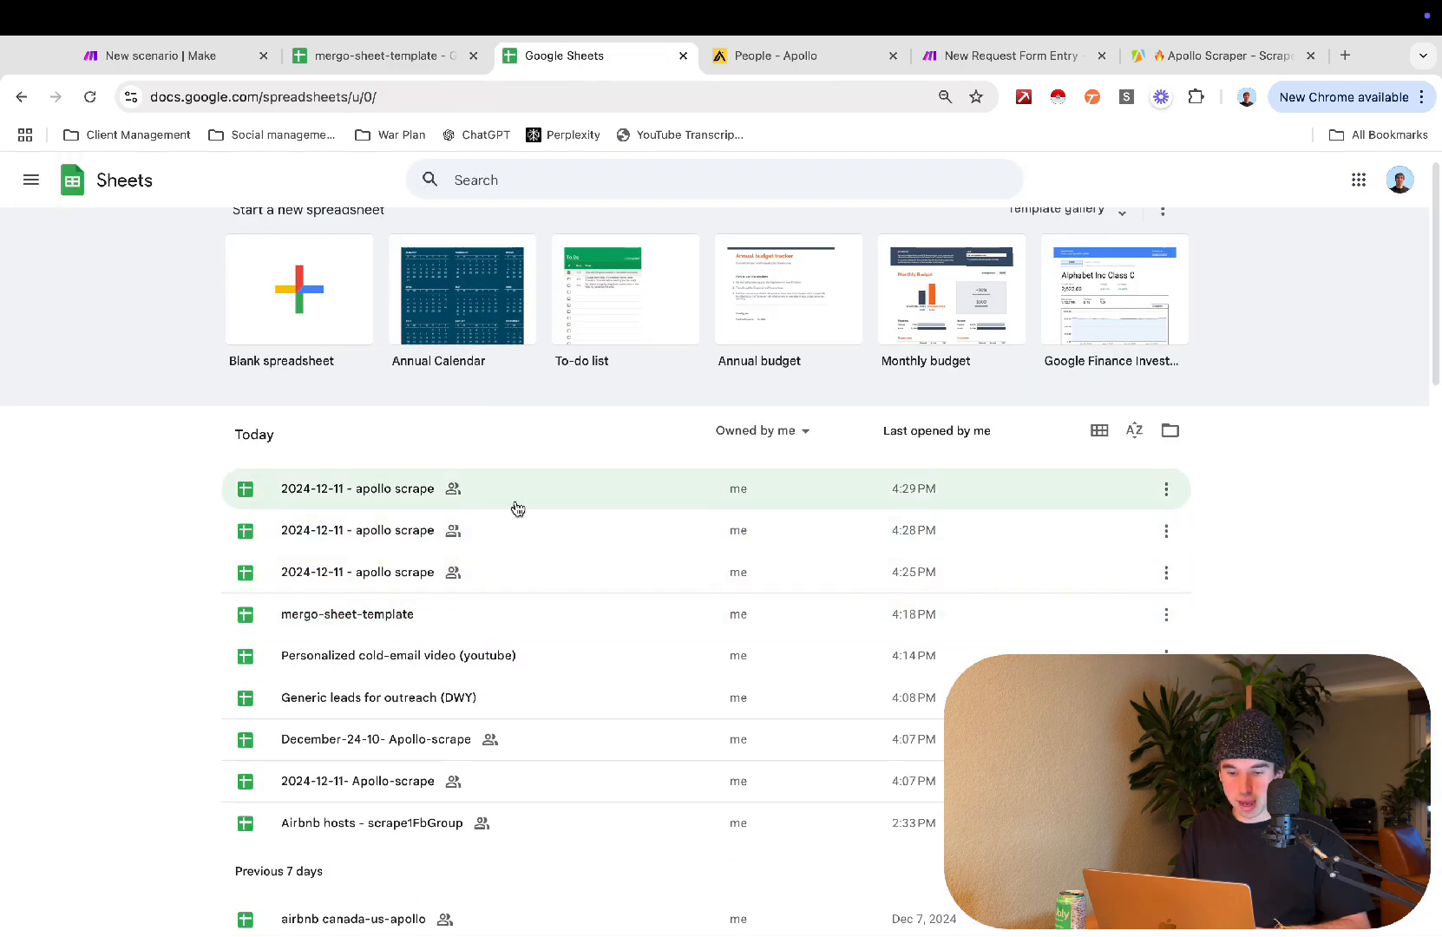
{"action": "left_click", "coordinate": [538, 487]}
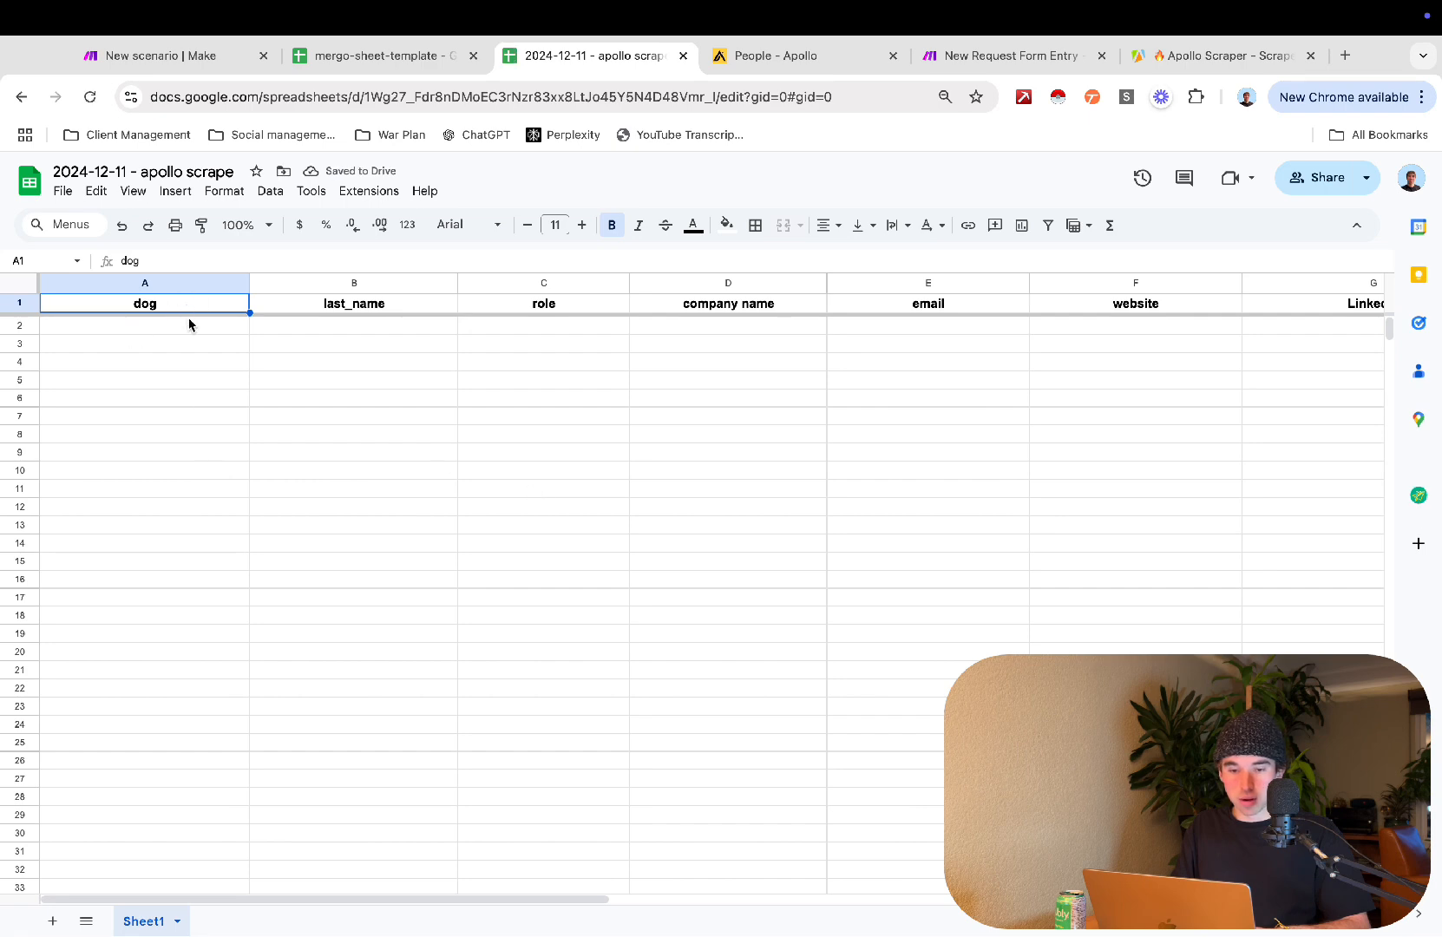
{"action": "left_click", "coordinate": [20, 97]}
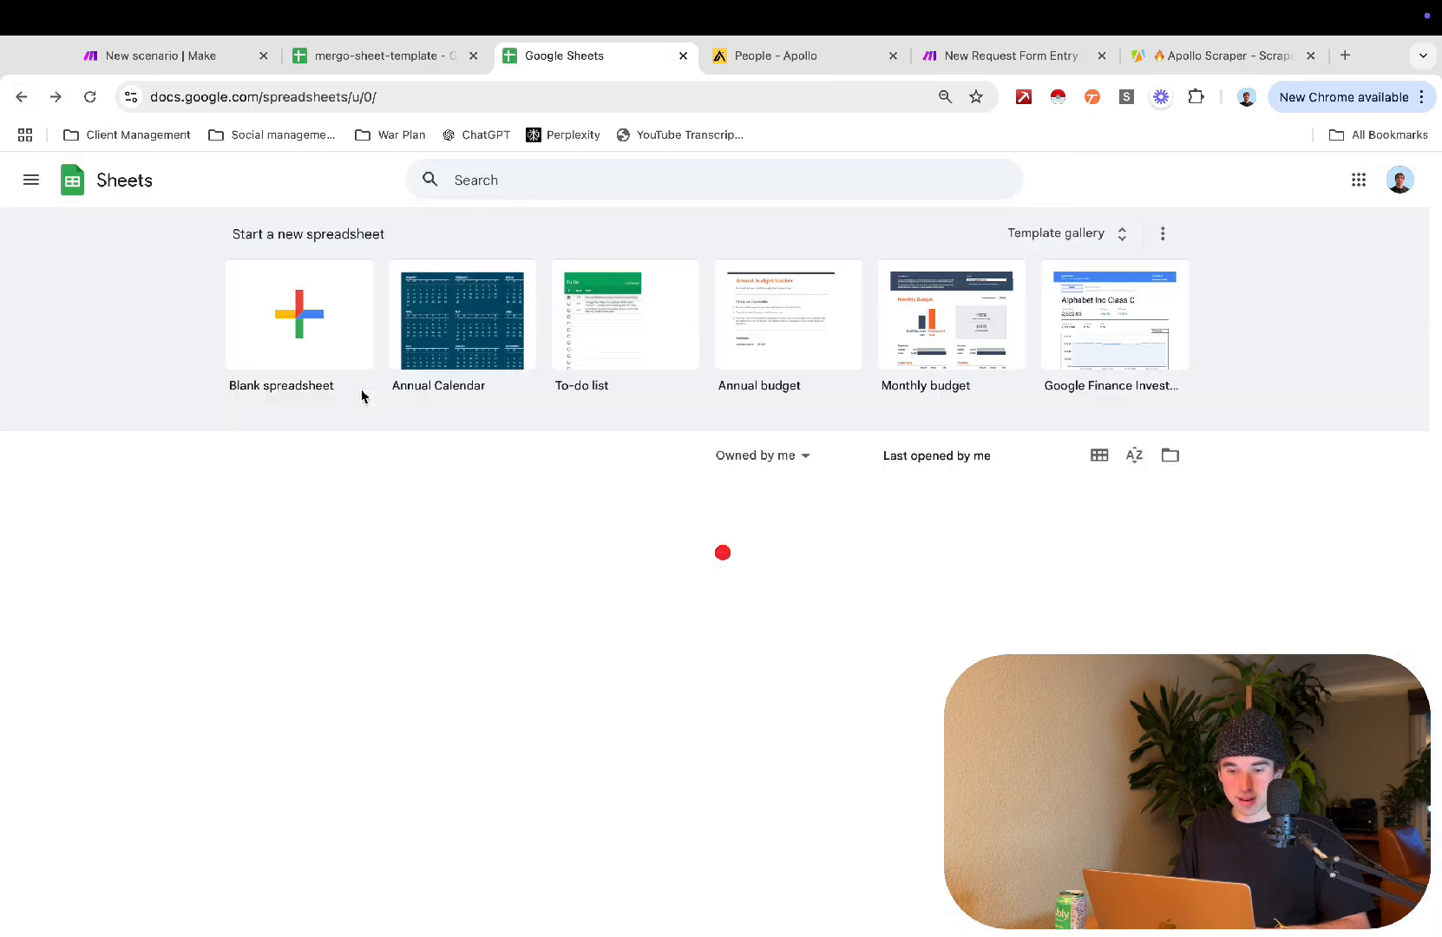
{"action": "left_click", "coordinate": [506, 567]}
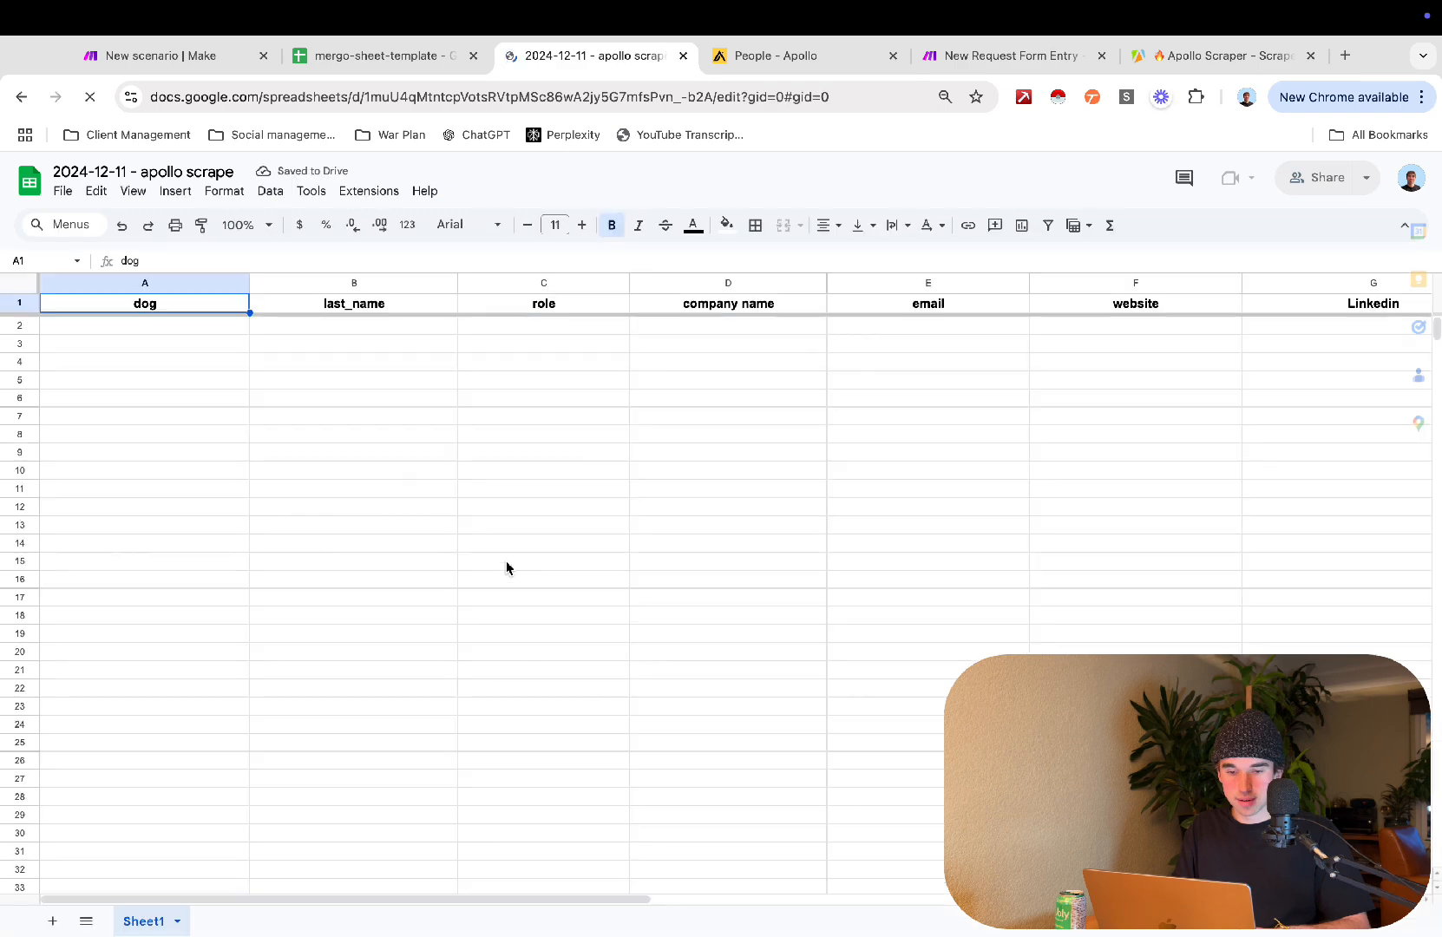
{"action": "left_click", "coordinate": [355, 470]}
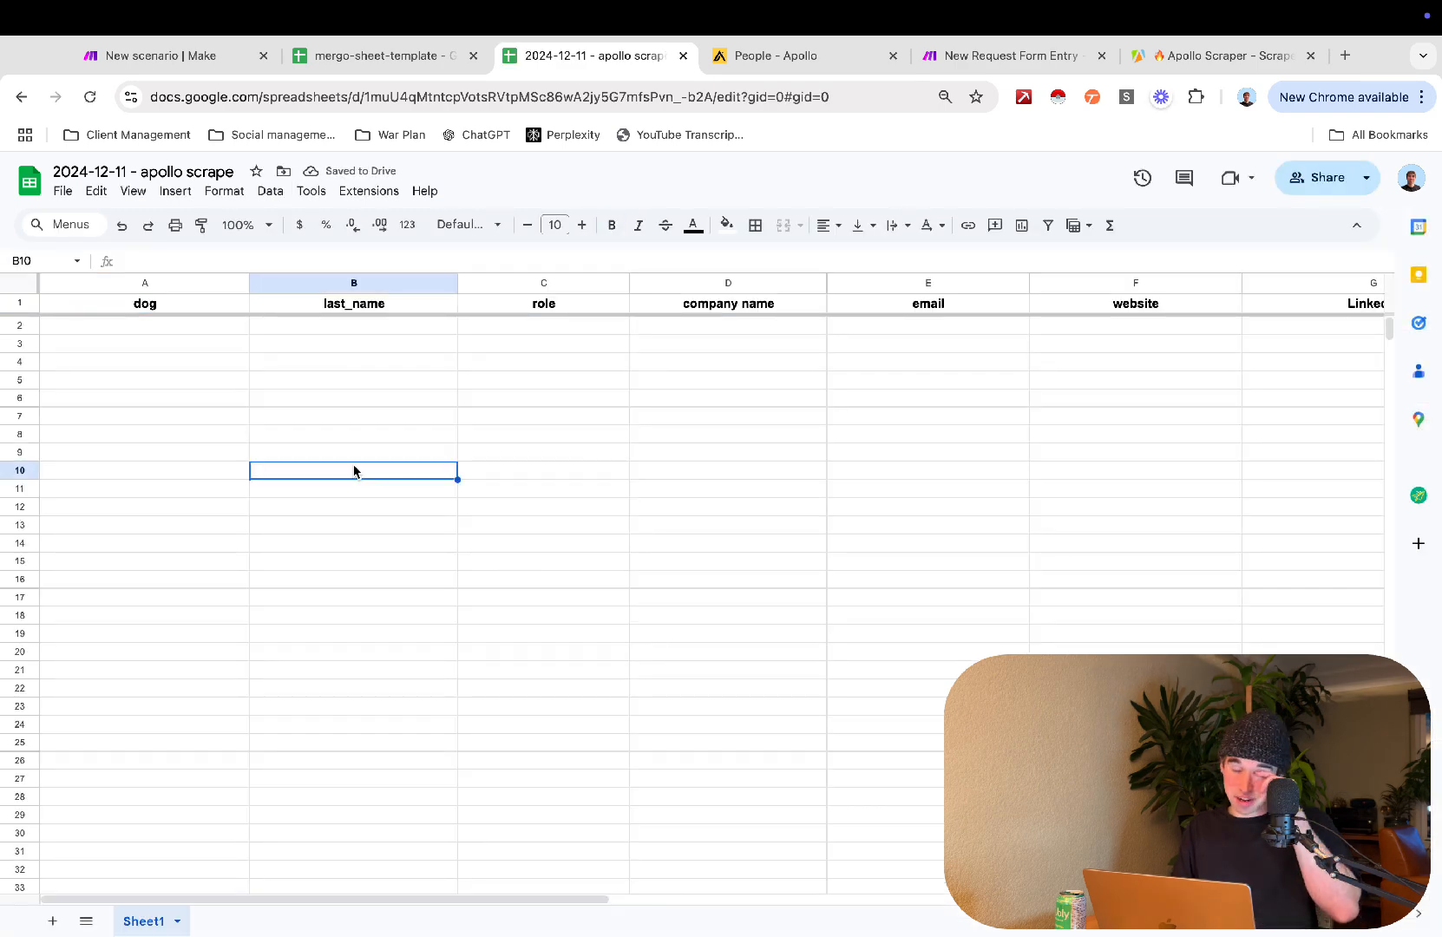
{"action": "left_click", "coordinate": [221, 379]}
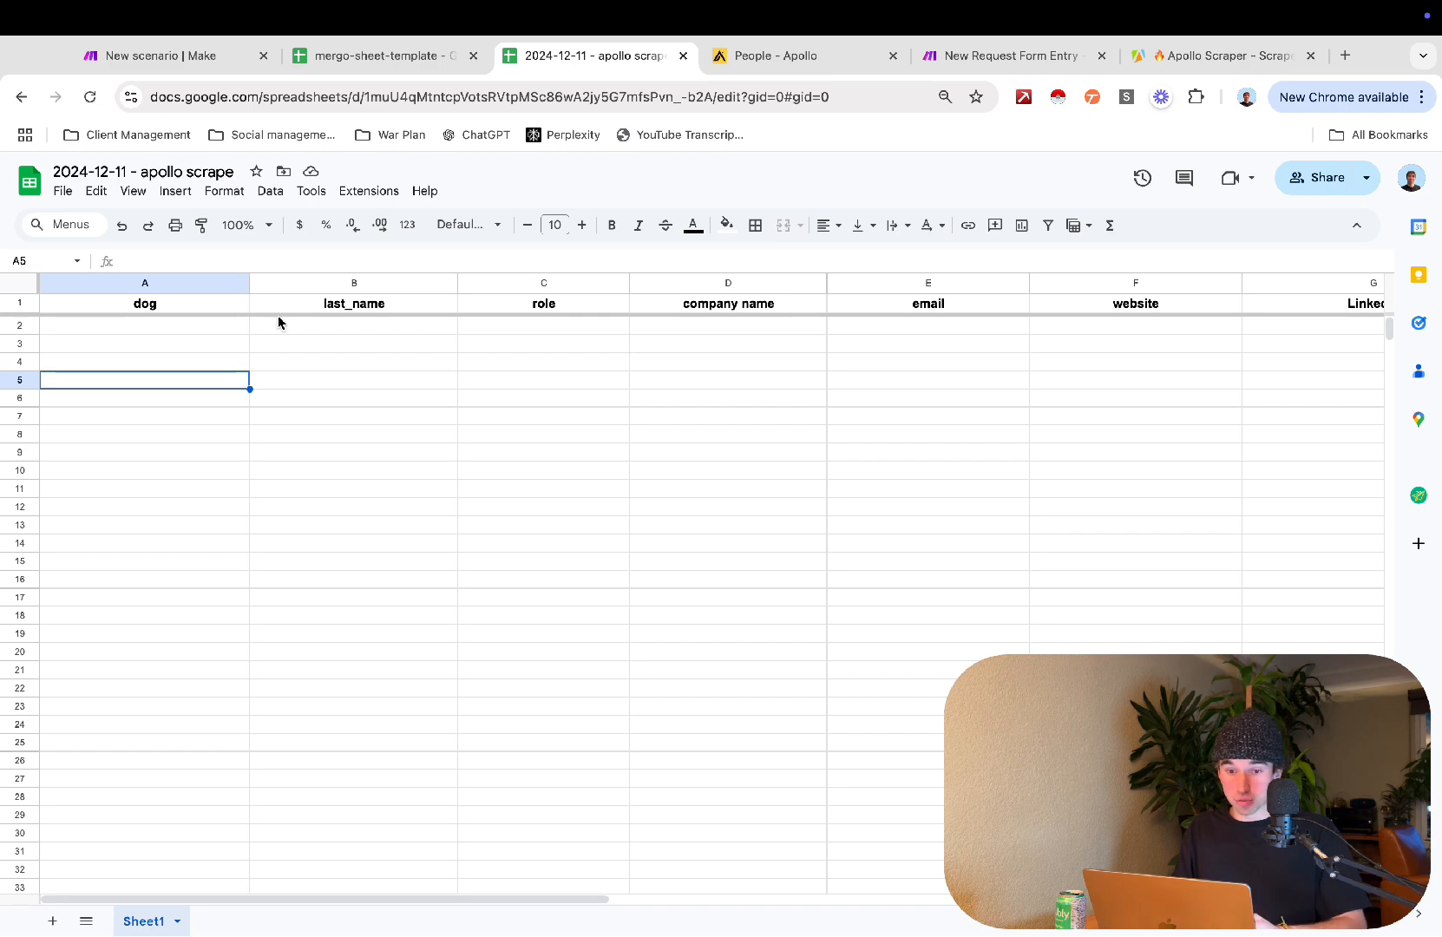
Step: Look at the download formats offered for the apollo scrape spreadsheet without downloading it
{"action": "left_click", "coordinate": [63, 191]}
{"action": "mouse_move", "coordinate": [135, 403]}
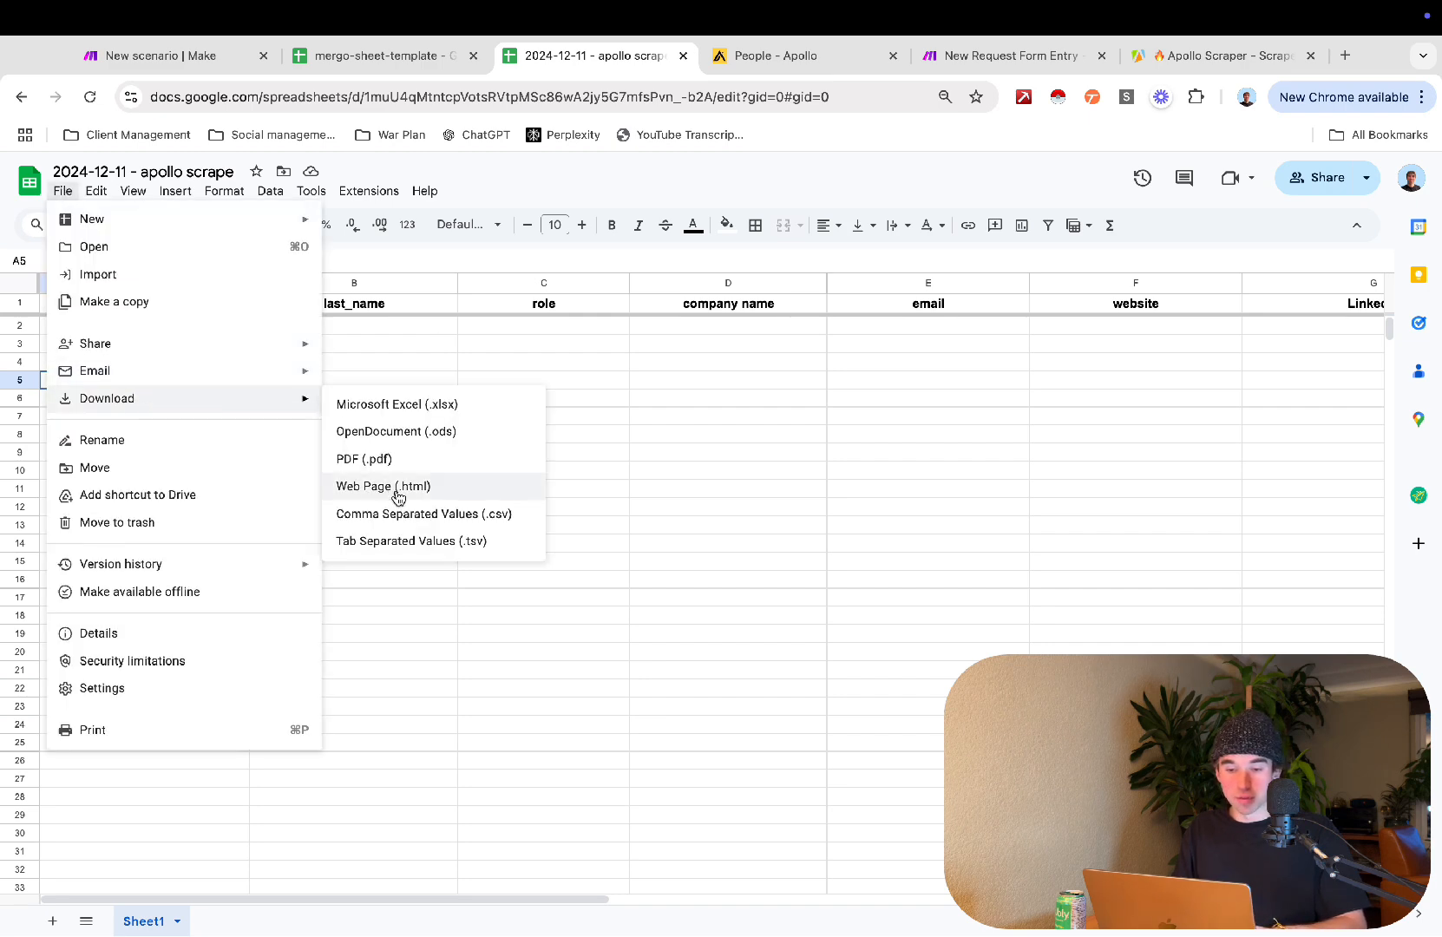
{"action": "left_click", "coordinate": [841, 508]}
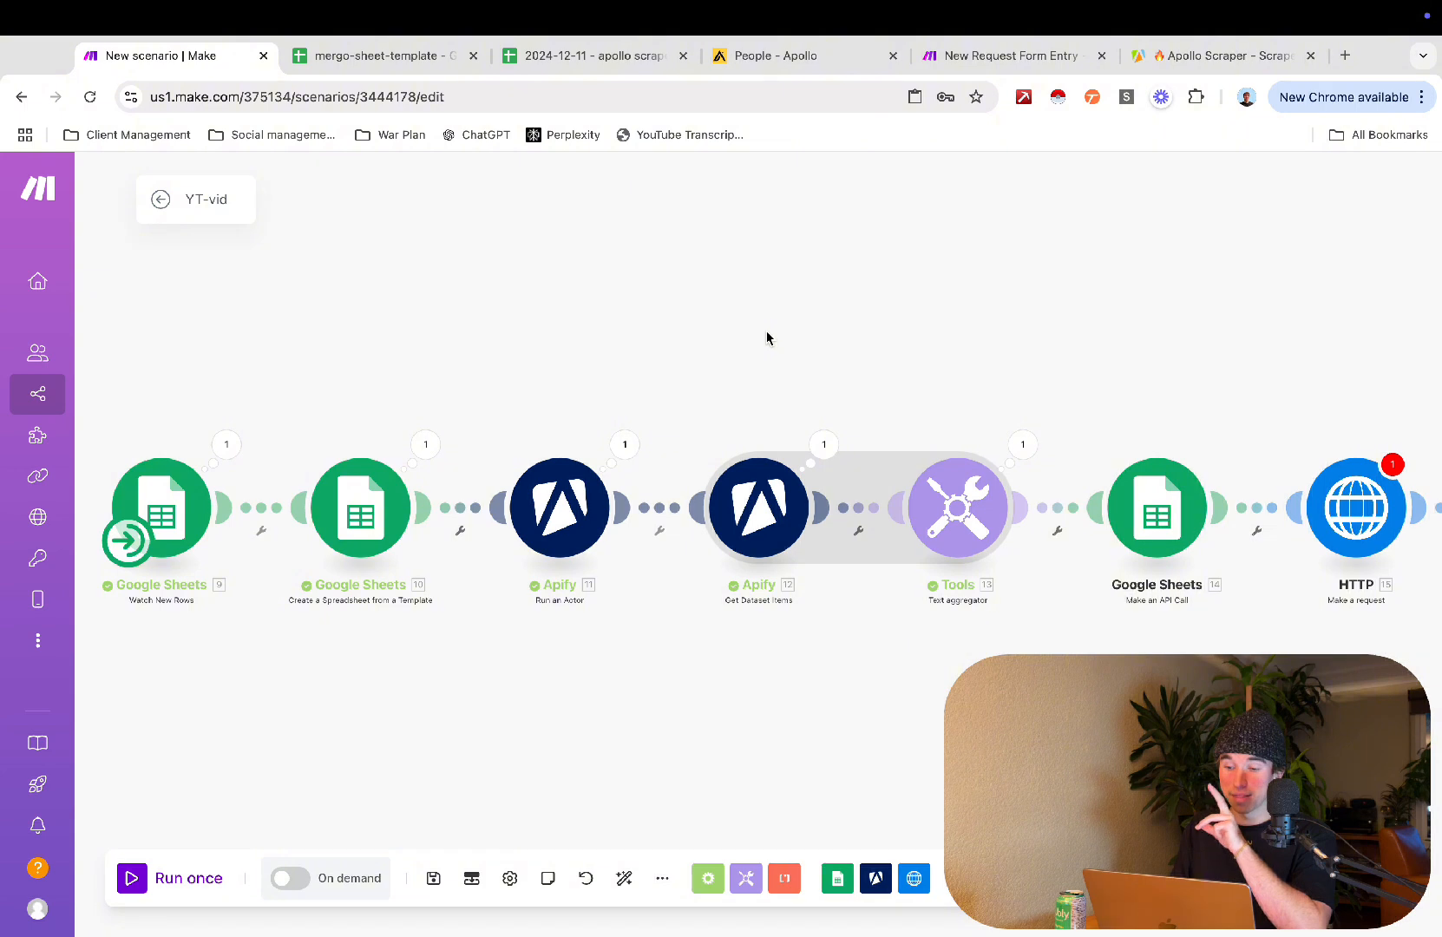
Step: Delete the HTTP Make a request and Text parser Match pattern modules from the end of the Make scenario
{"action": "left_click_drag", "start_coordinate": [767, 338], "coordinate": [725, 352]}
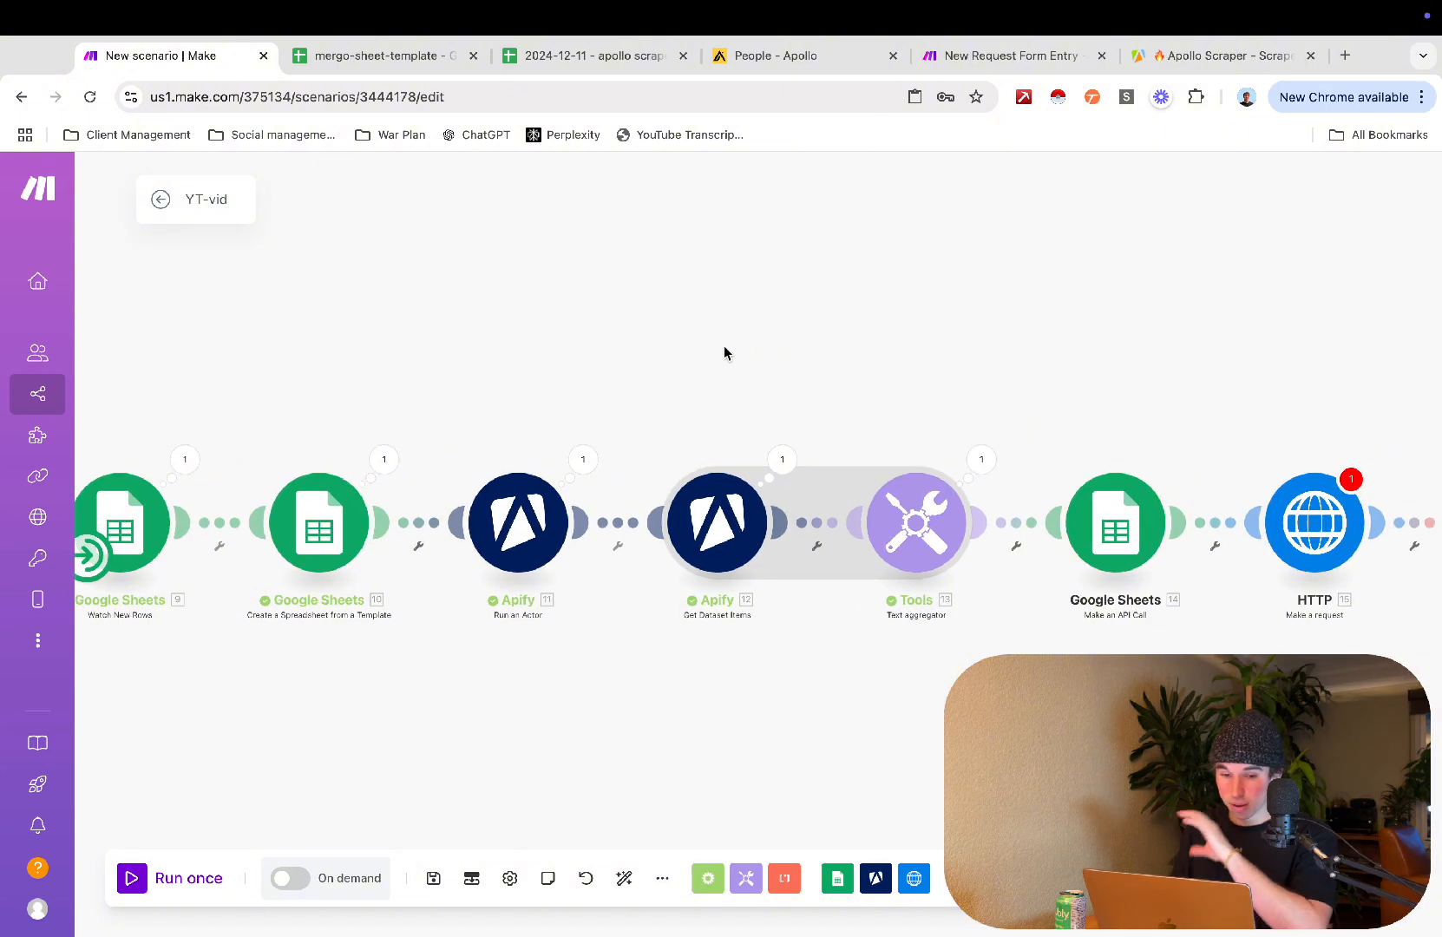
{"action": "left_click_drag", "start_coordinate": [676, 402], "coordinate": [522, 393]}
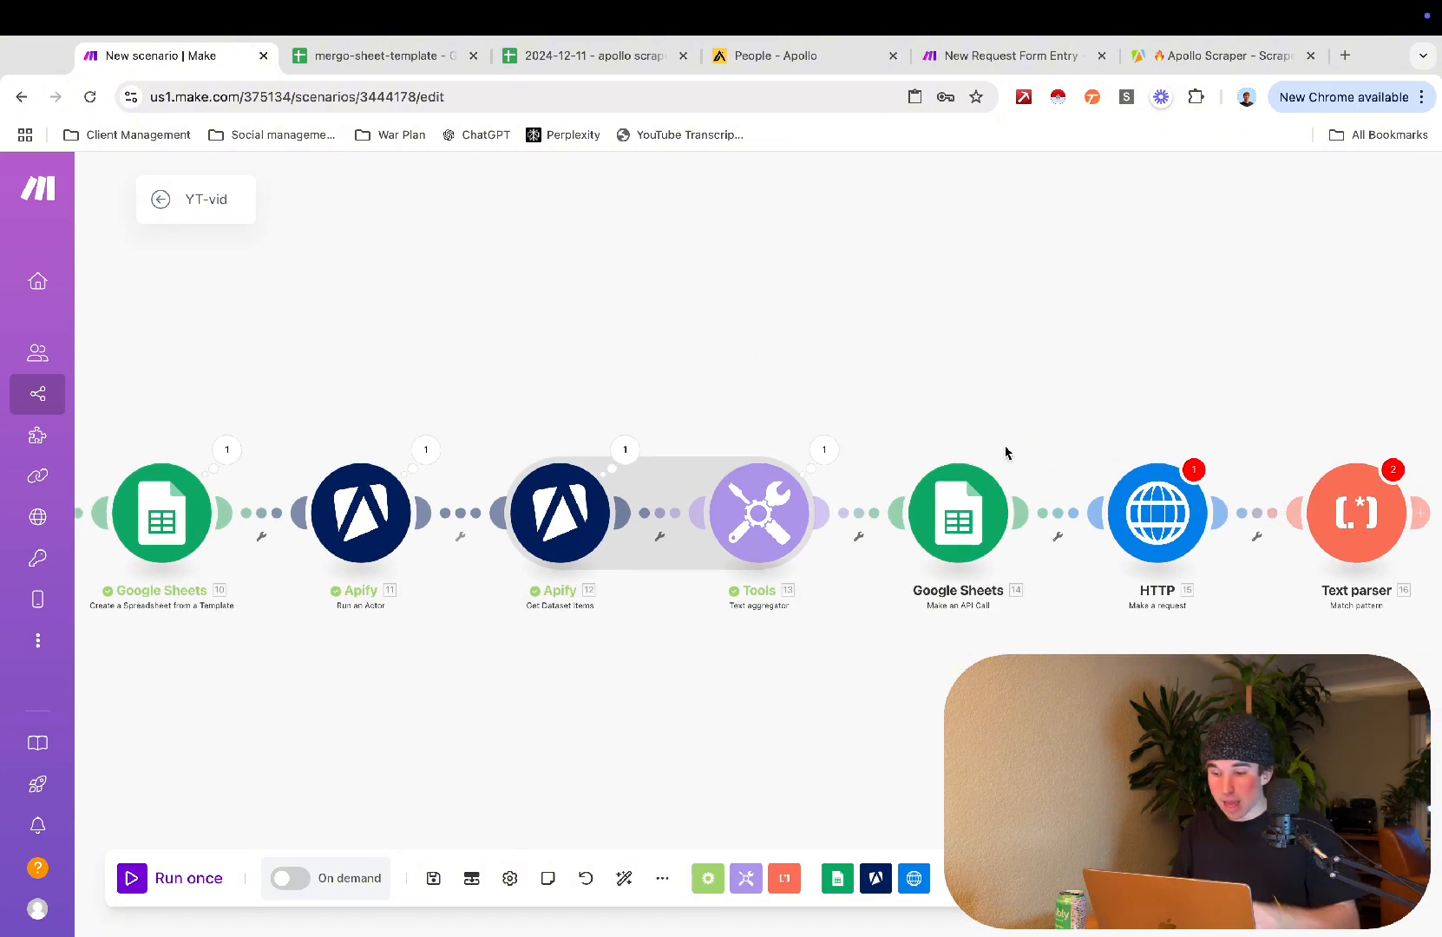
{"action": "left_click_drag", "start_coordinate": [1048, 452], "coordinate": [1429, 596]}
{"action": "key", "text": "BackSpace"}
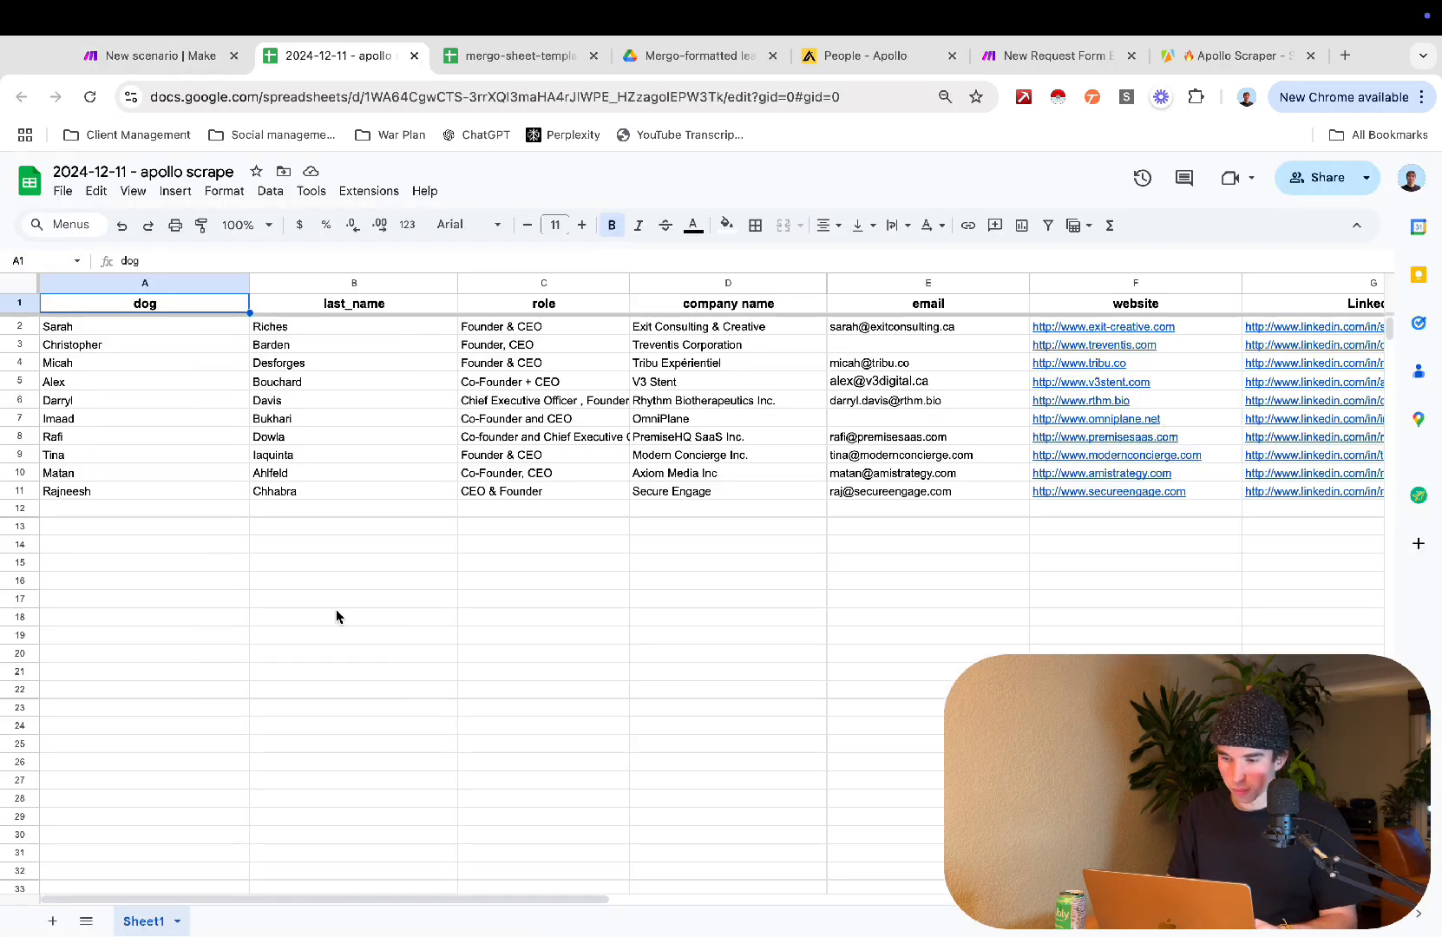
Step: Change the header in cell A1 of the populated apollo scrape spreadsheet to first_name
{"action": "scroll", "coordinate": [336, 609], "scroll_direction": "down", "scroll_amount": 1}
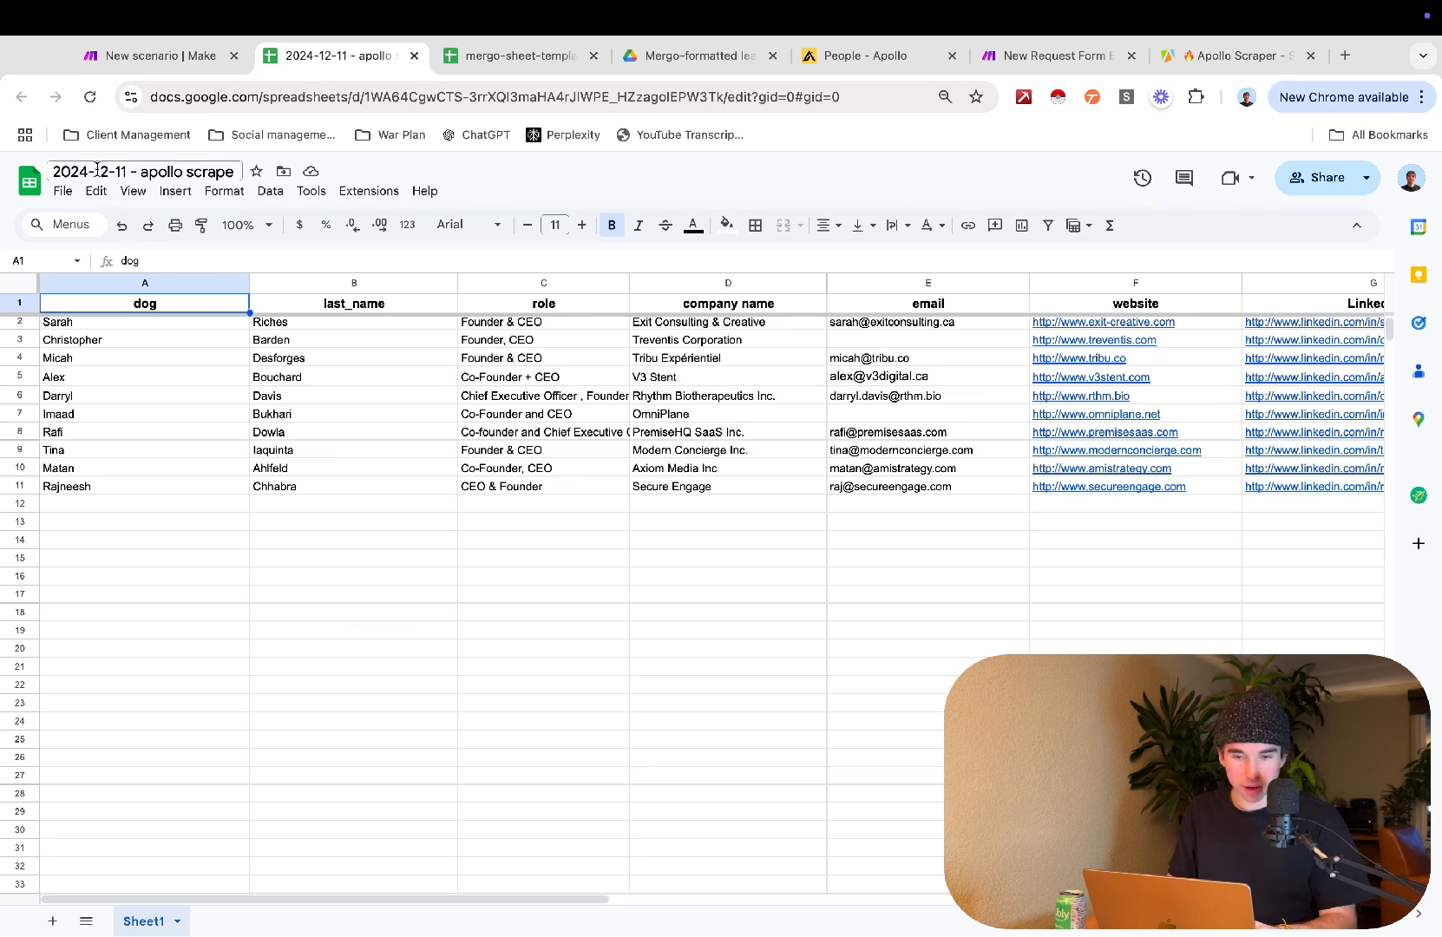
{"action": "scroll", "coordinate": [227, 560], "scroll_direction": "up", "scroll_amount": 1}
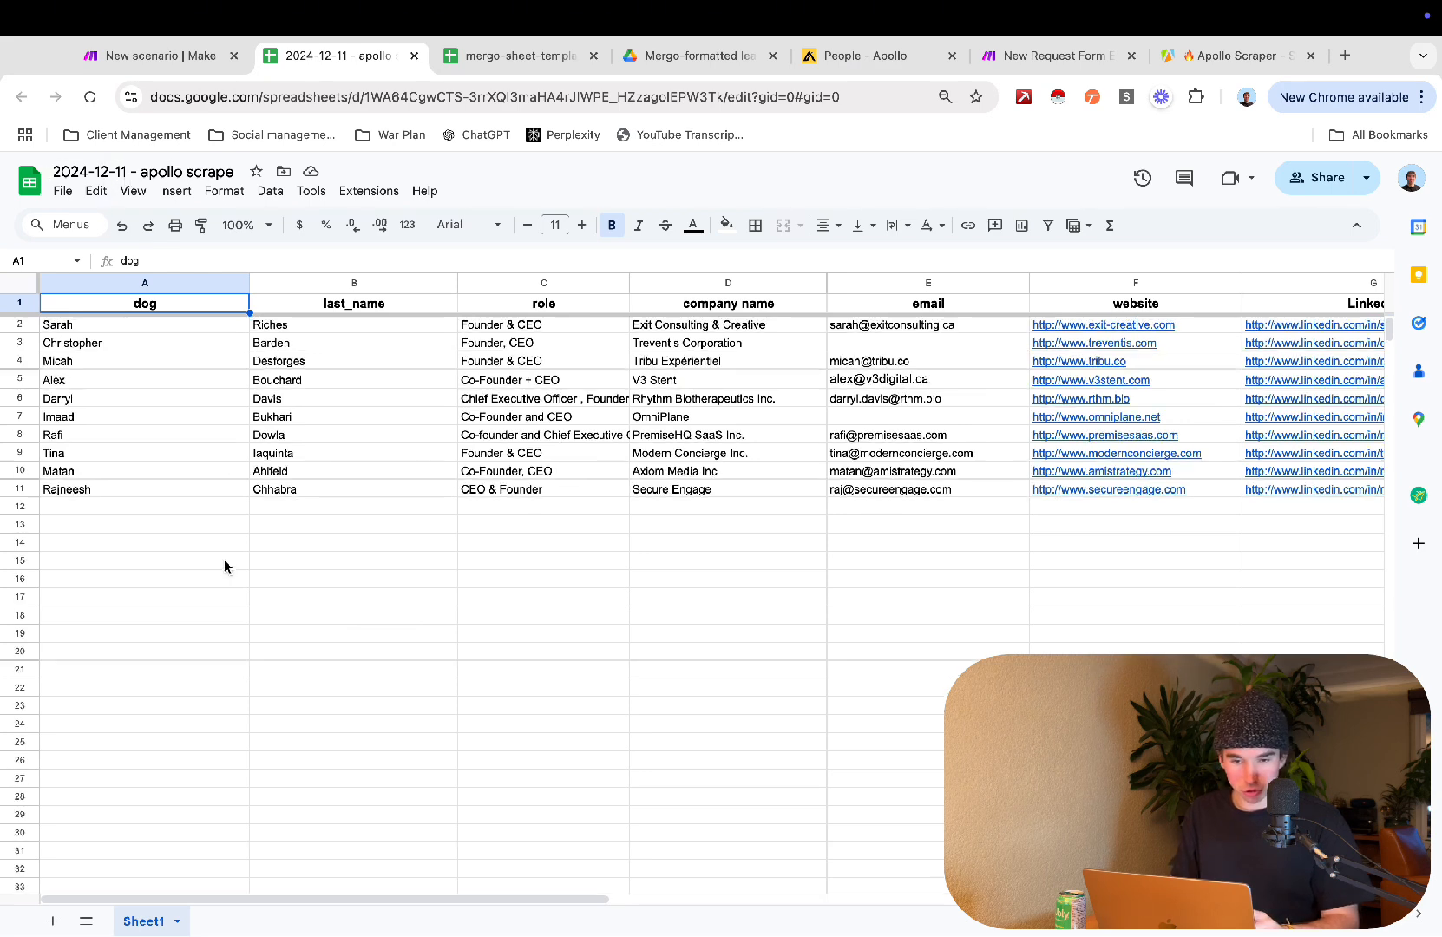
{"action": "double_click", "coordinate": [157, 303]}
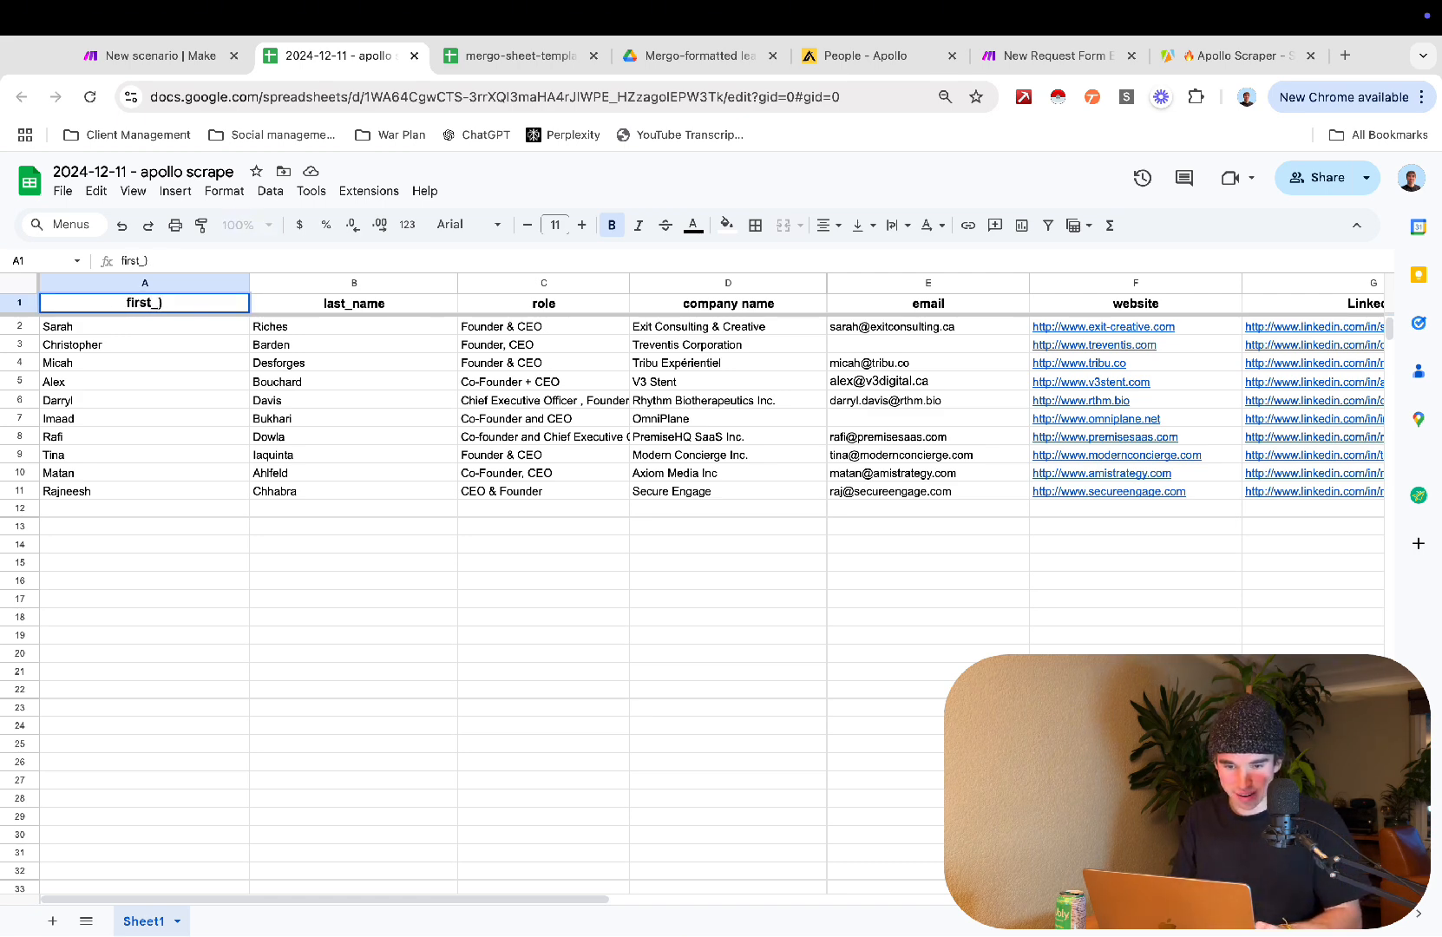
{"action": "type", "text": "first_name"}
{"action": "left_click", "coordinate": [145, 545]}
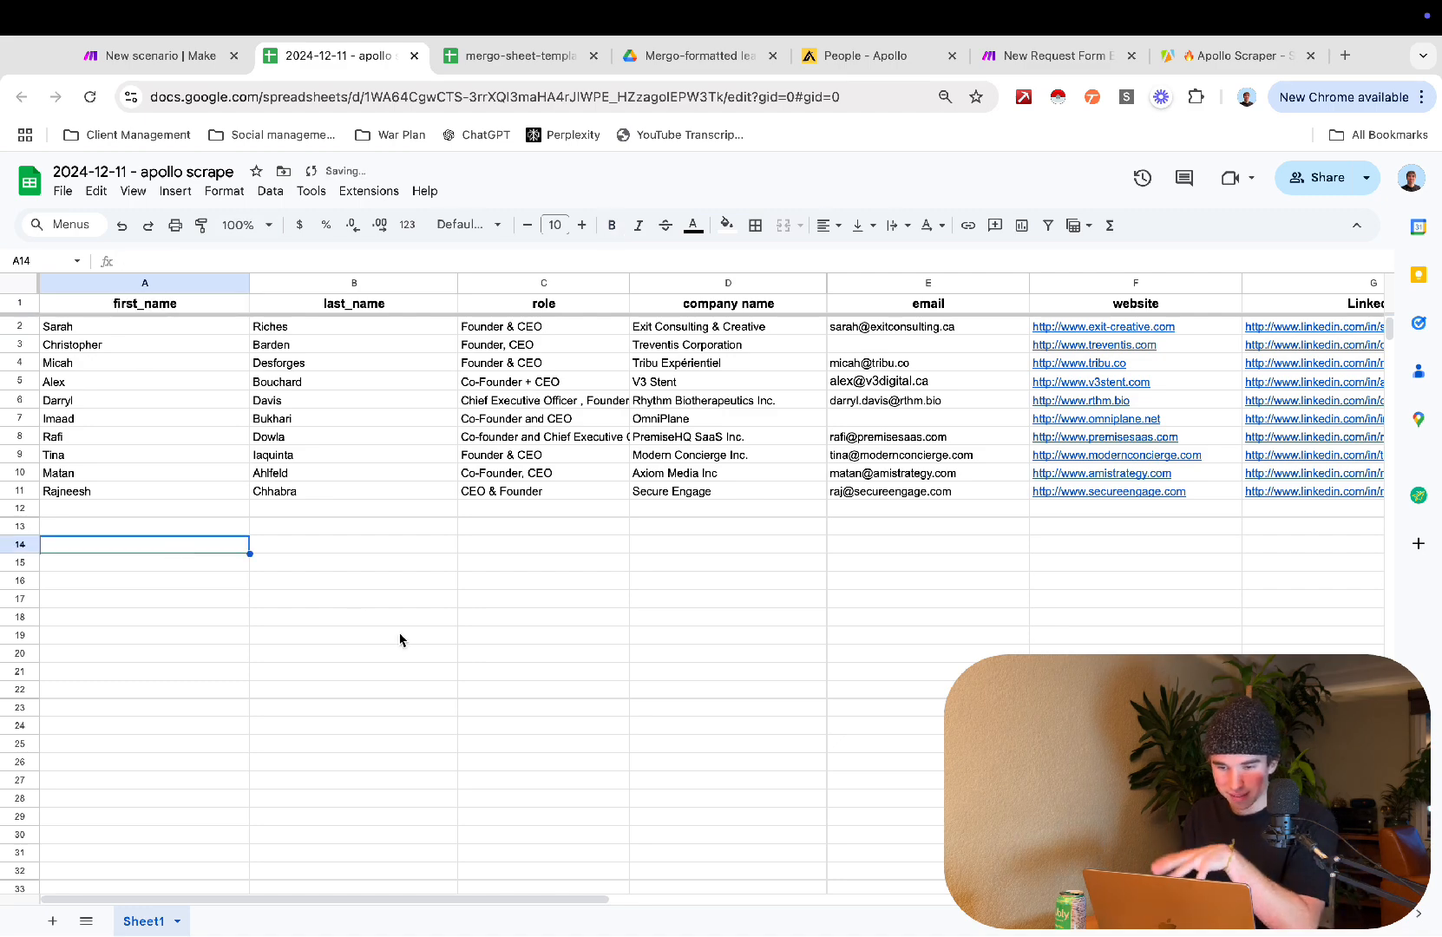
Step: Examine the scraped lead data across all columns through Linkedin
{"action": "scroll", "coordinate": [400, 639], "scroll_direction": "right", "scroll_amount": 4}
{"action": "scroll", "coordinate": [400, 639], "scroll_direction": "right", "scroll_amount": 2}
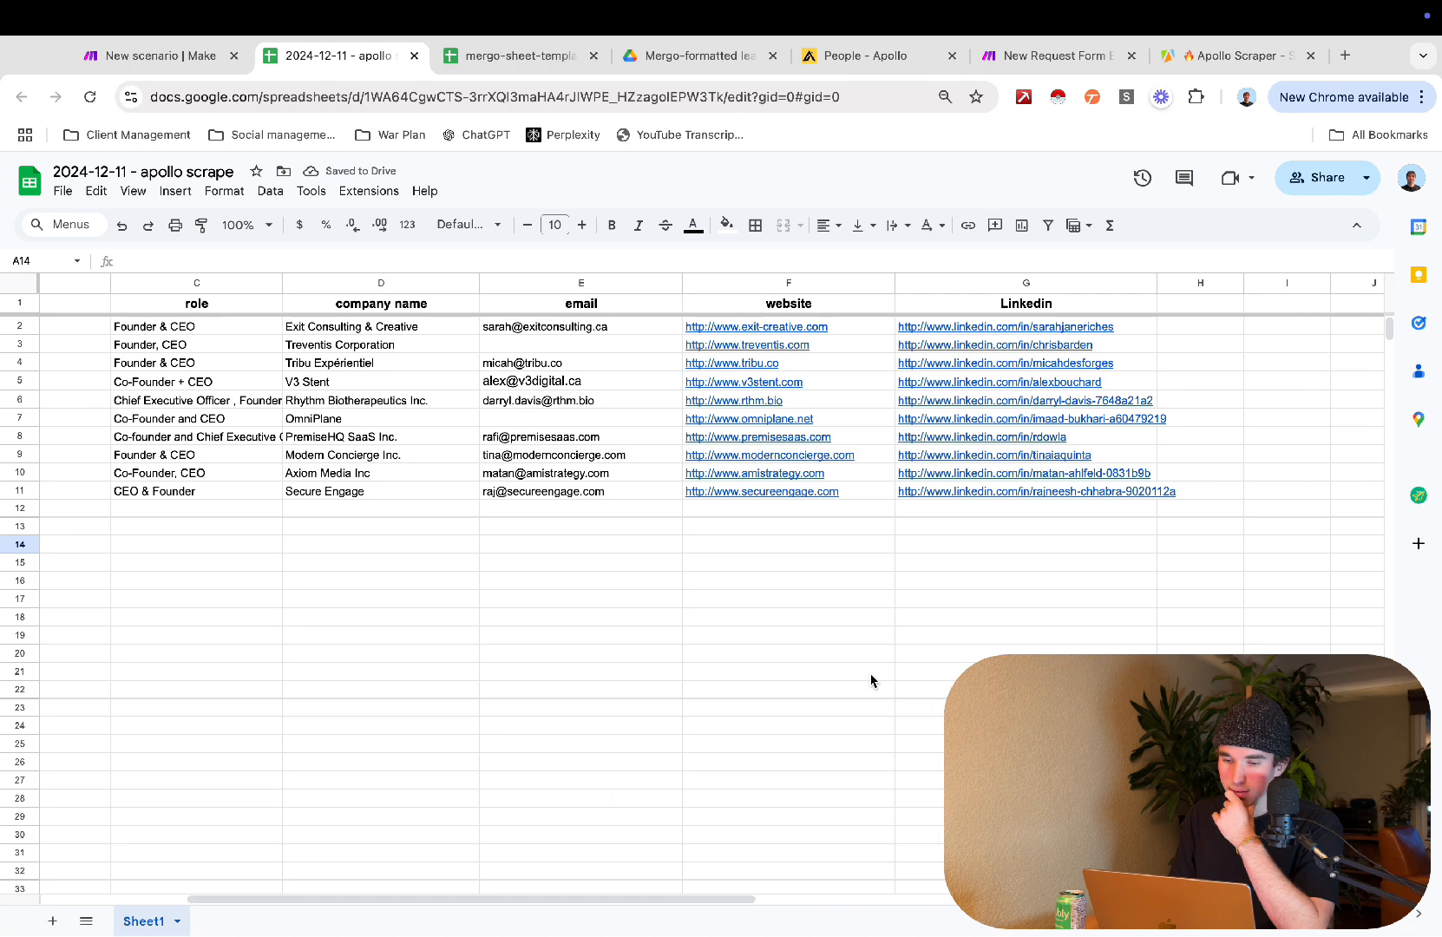
{"action": "scroll", "coordinate": [642, 590], "scroll_direction": "left", "scroll_amount": 5}
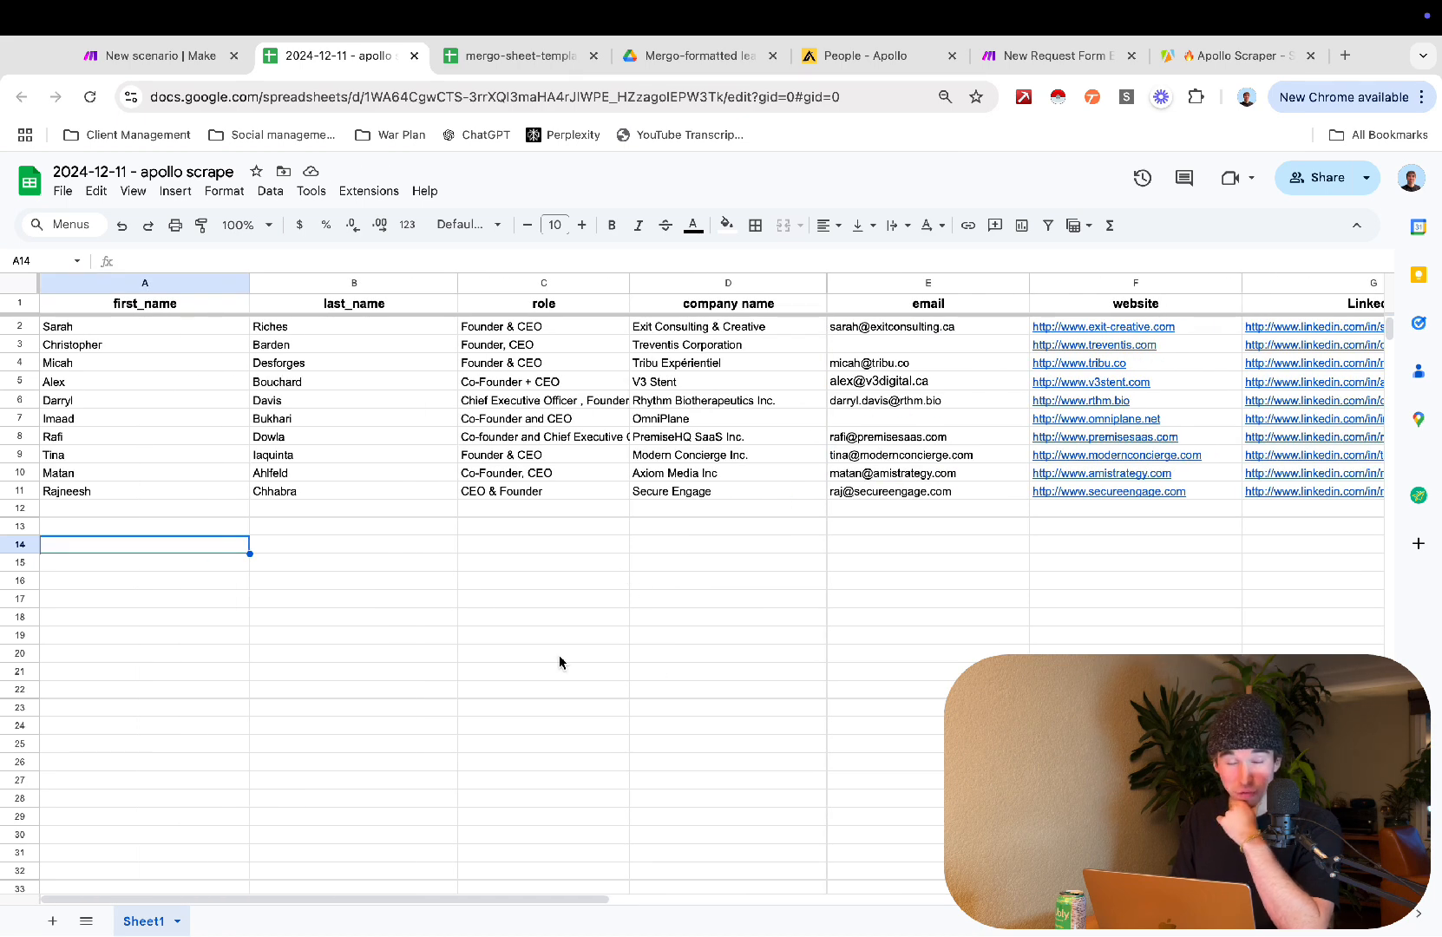